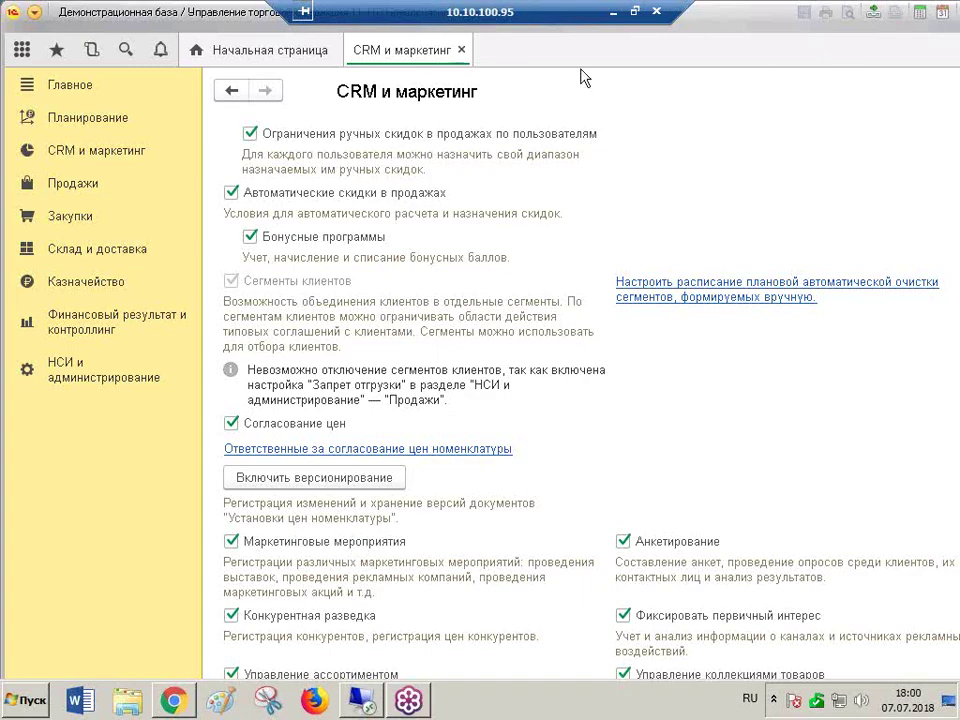
# Examine the Маркетинг options, including Сегменты клиентов, in the CRM и маркетинг settings of НСИ и администрирование
pyautogui.doubleClick(170, 22)
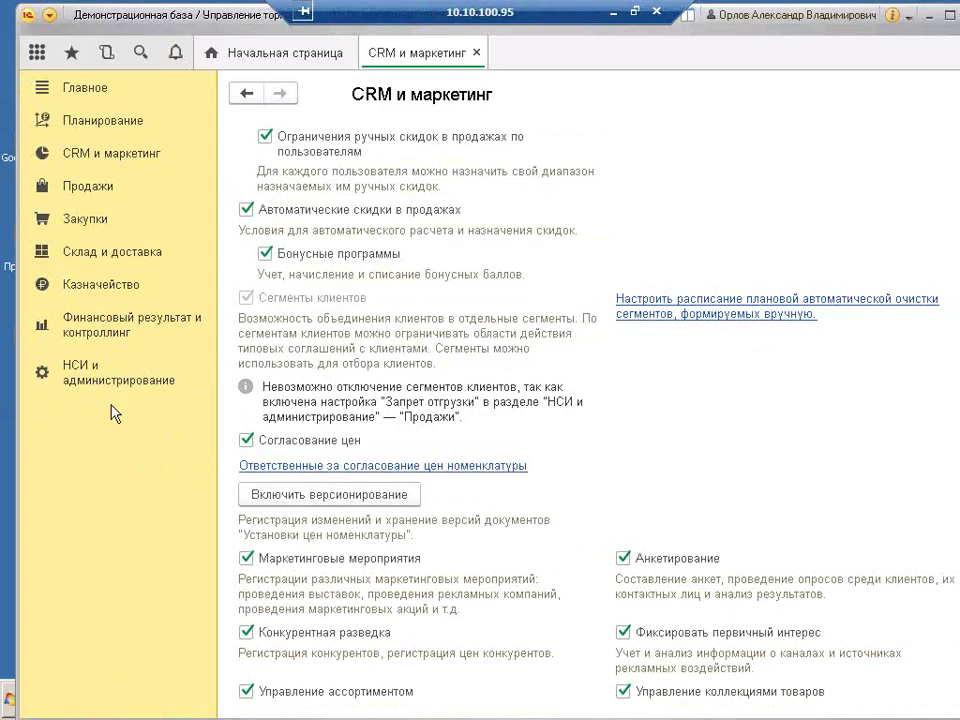
pyautogui.click(99, 379)
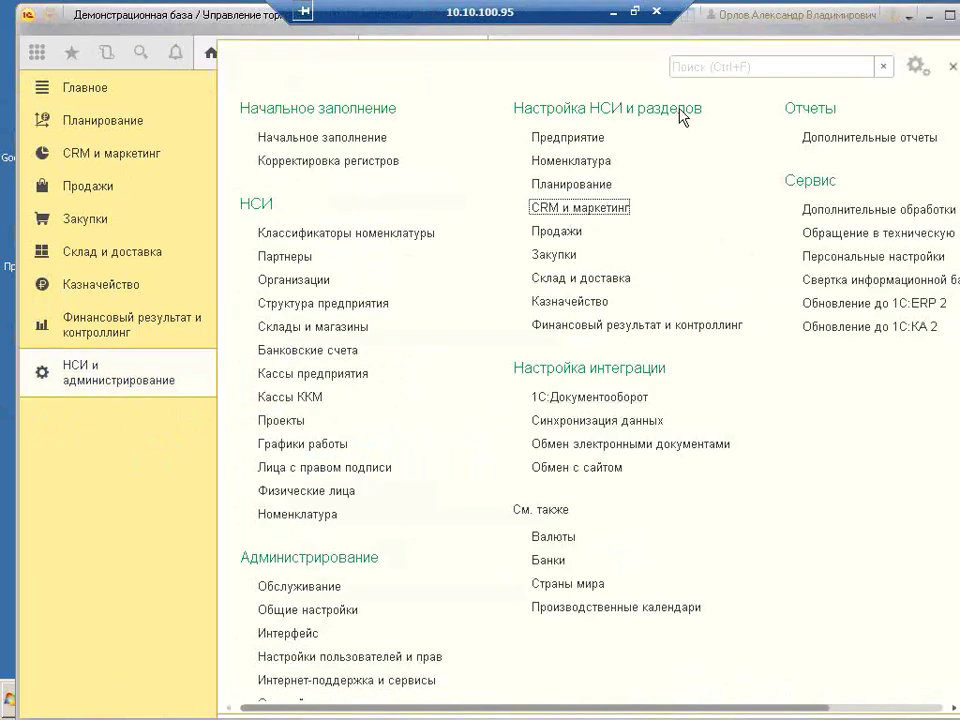
pyautogui.click(578, 209)
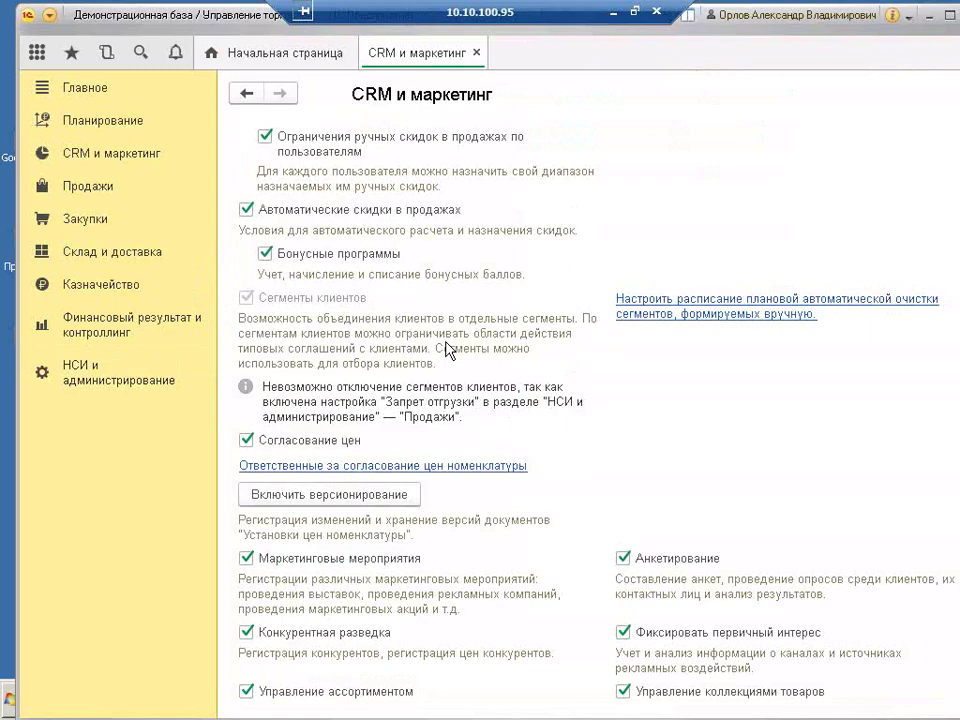
pyautogui.scroll(5, 449, 350)
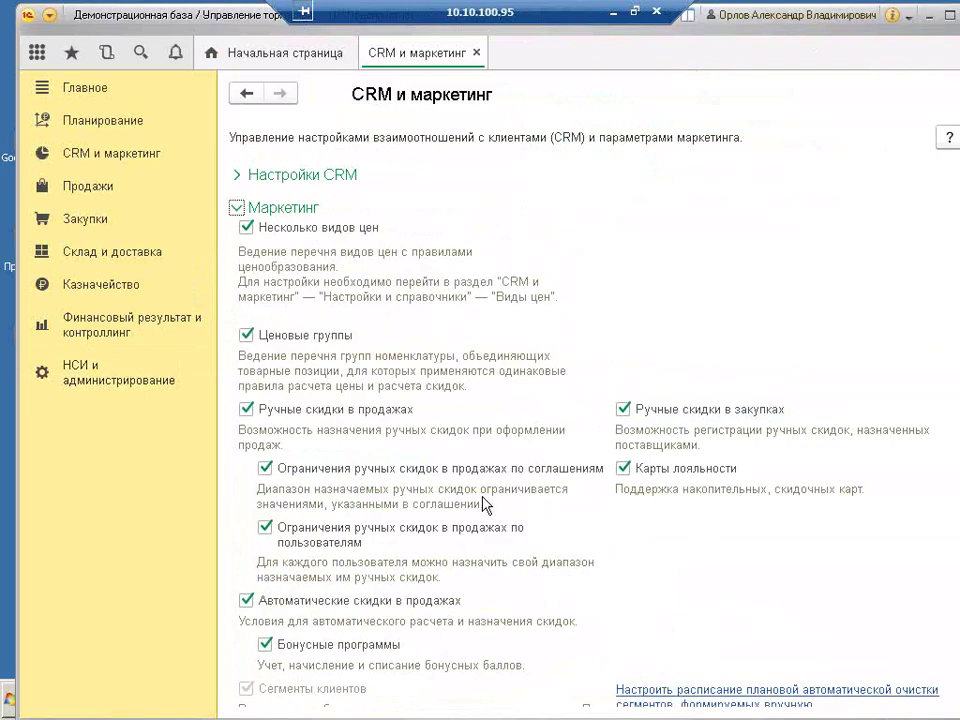
# Close the CRM и маркетинг settings and open the Сегменты клиентов list
pyautogui.click(477, 52)
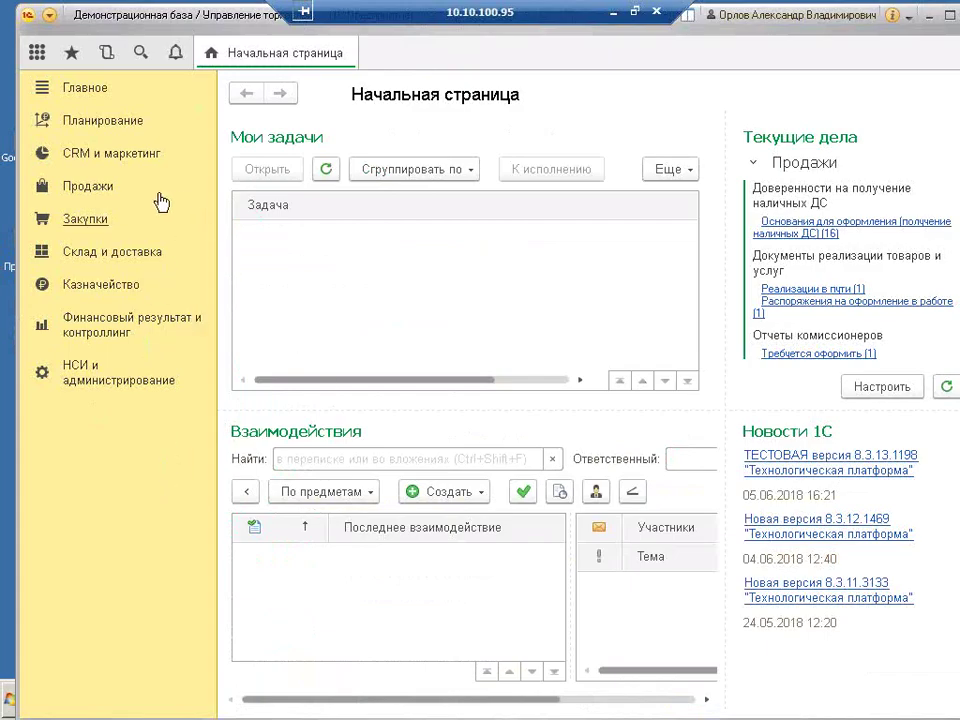
pyautogui.click(125, 158)
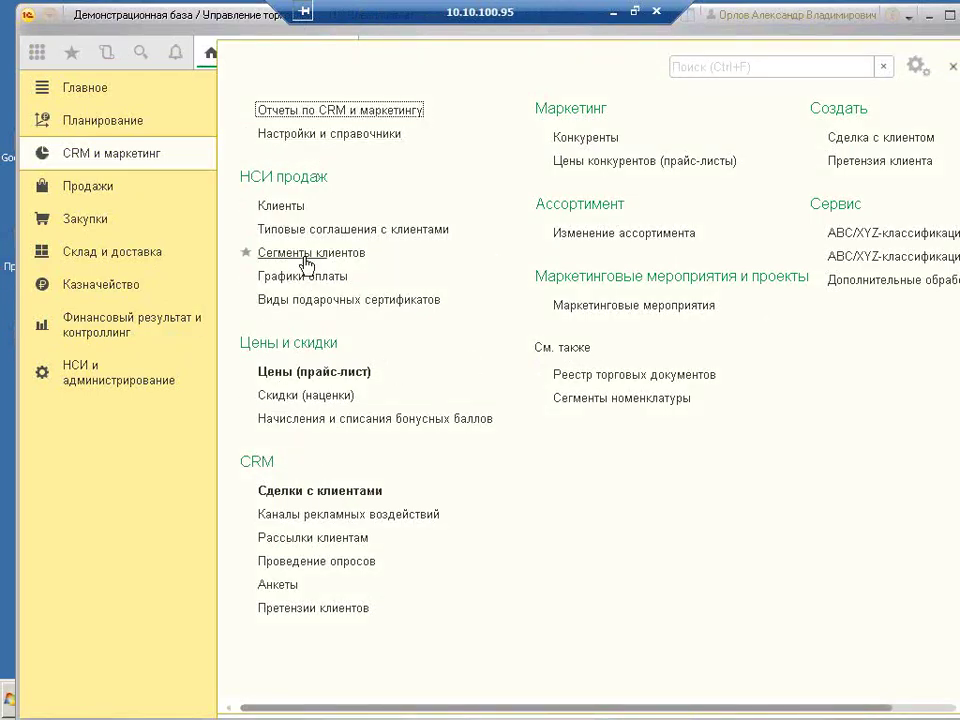
pyautogui.click(305, 254)
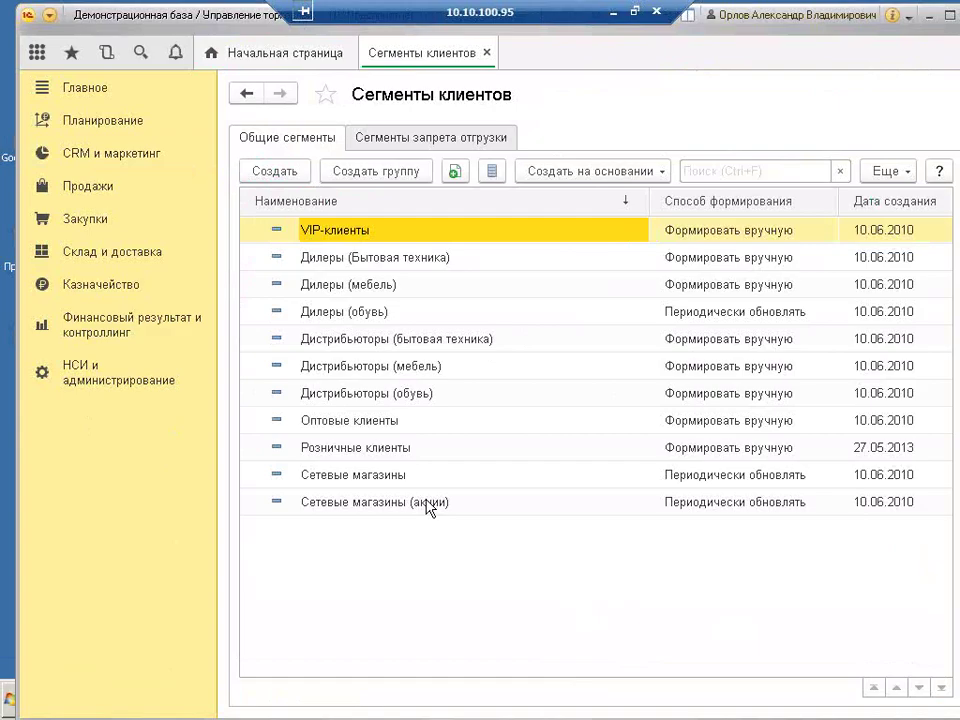
# Open the sales customers list and examine which business regions the customers belong to
pyautogui.click(145, 381)
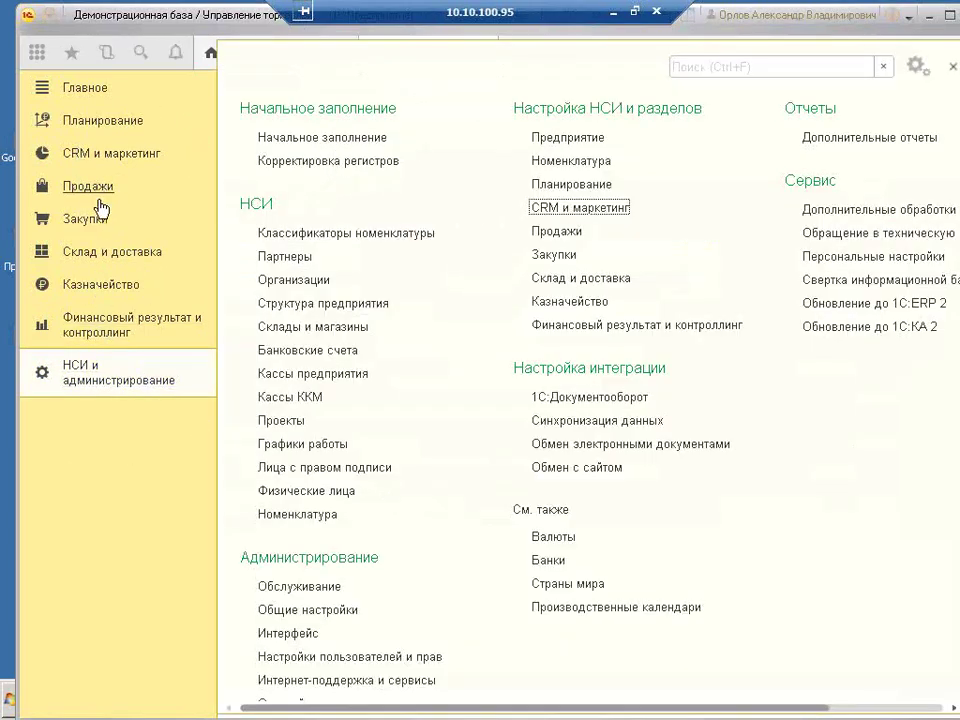
pyautogui.click(72, 188)
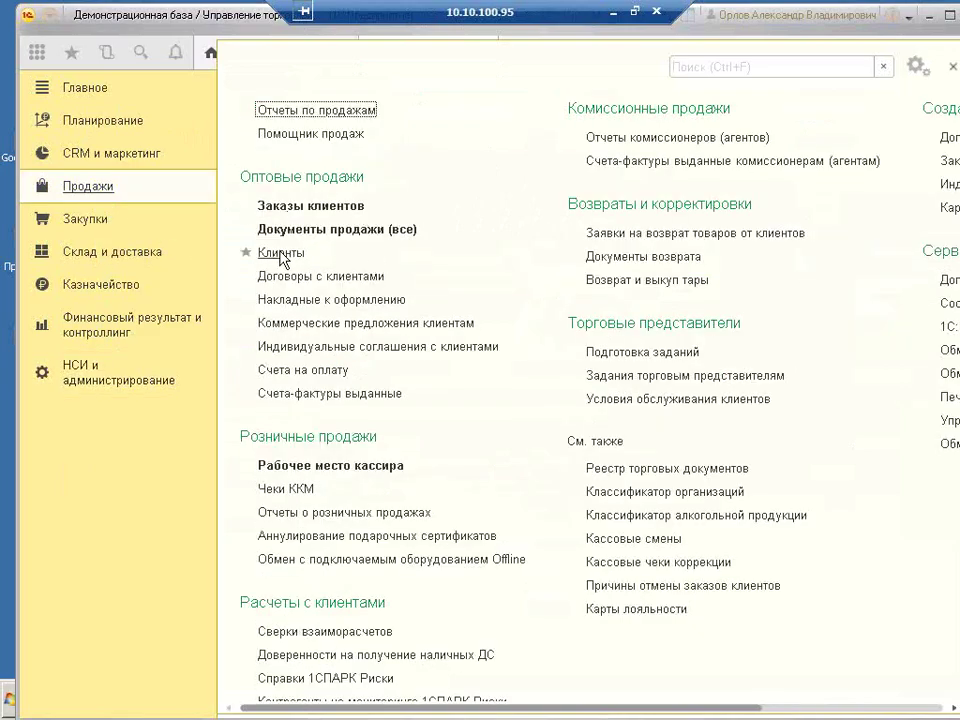
pyautogui.click(281, 255)
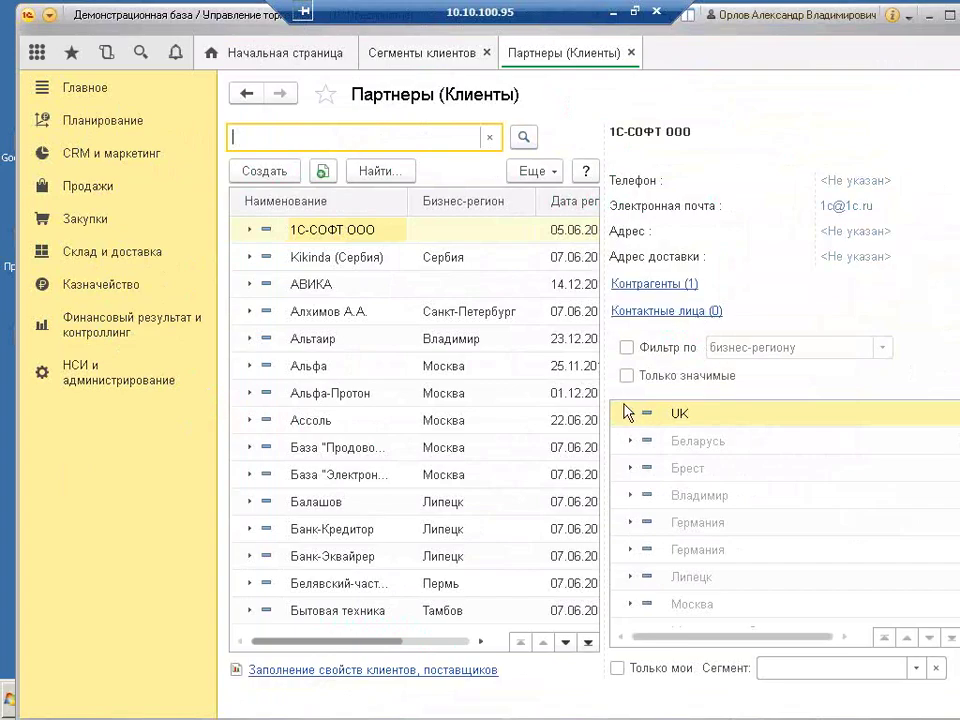
pyautogui.click(518, 340)
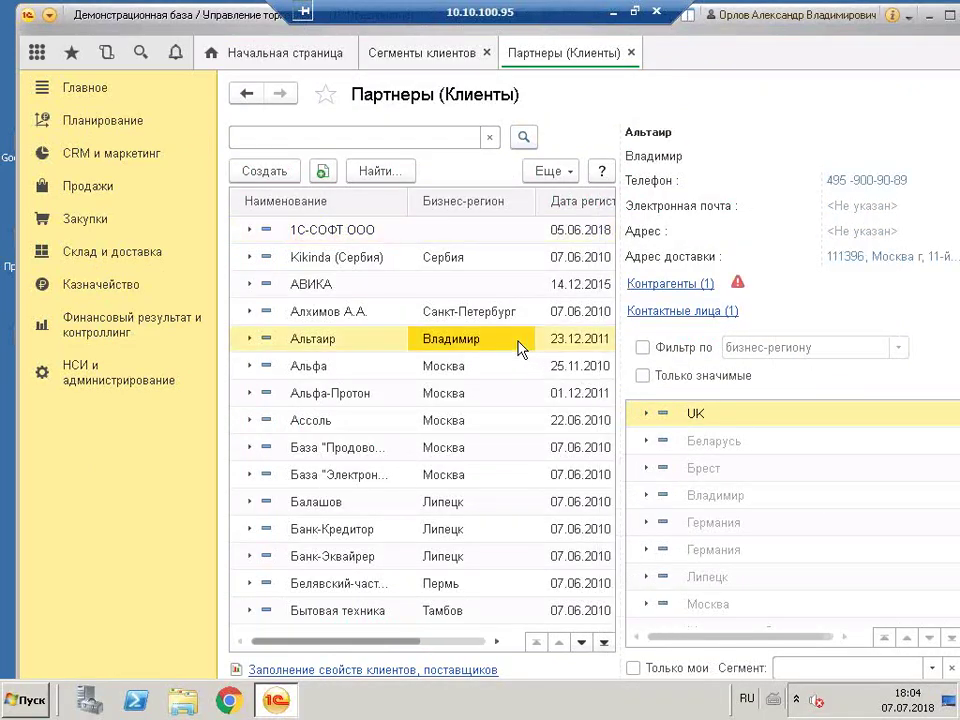
pyautogui.scroll(-9, 518, 348)
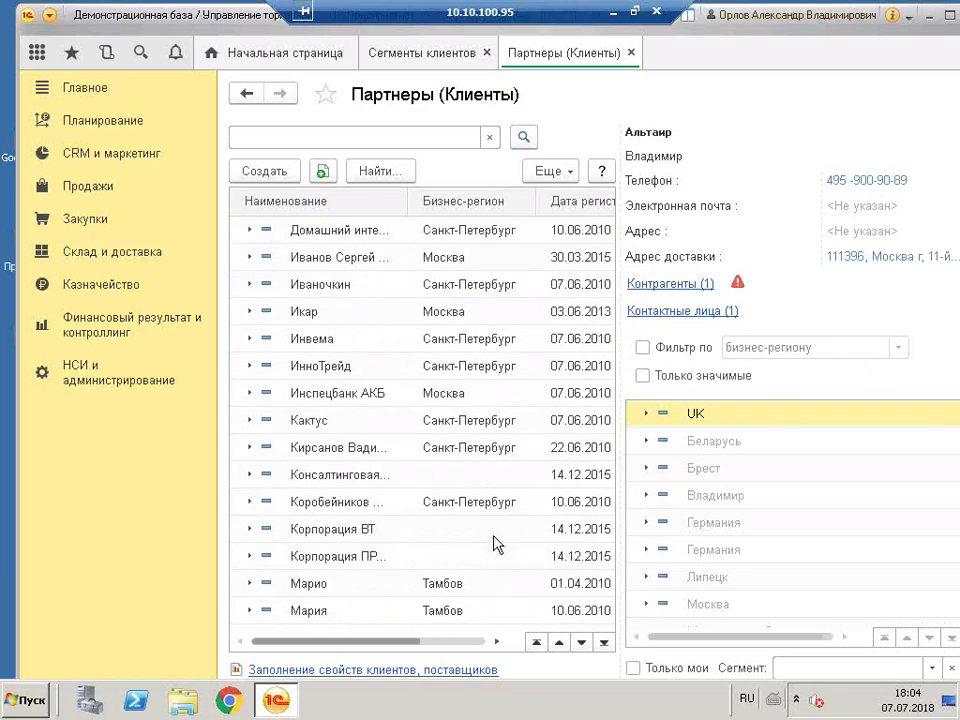
pyautogui.scroll(-5, 510, 460)
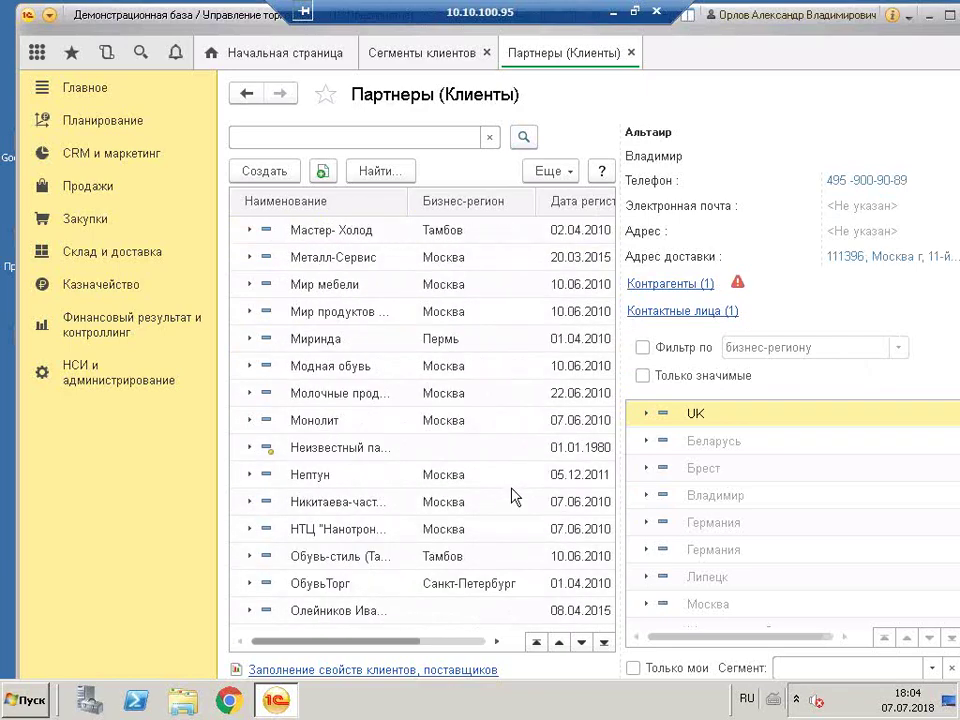
pyautogui.scroll(-6, 510, 496)
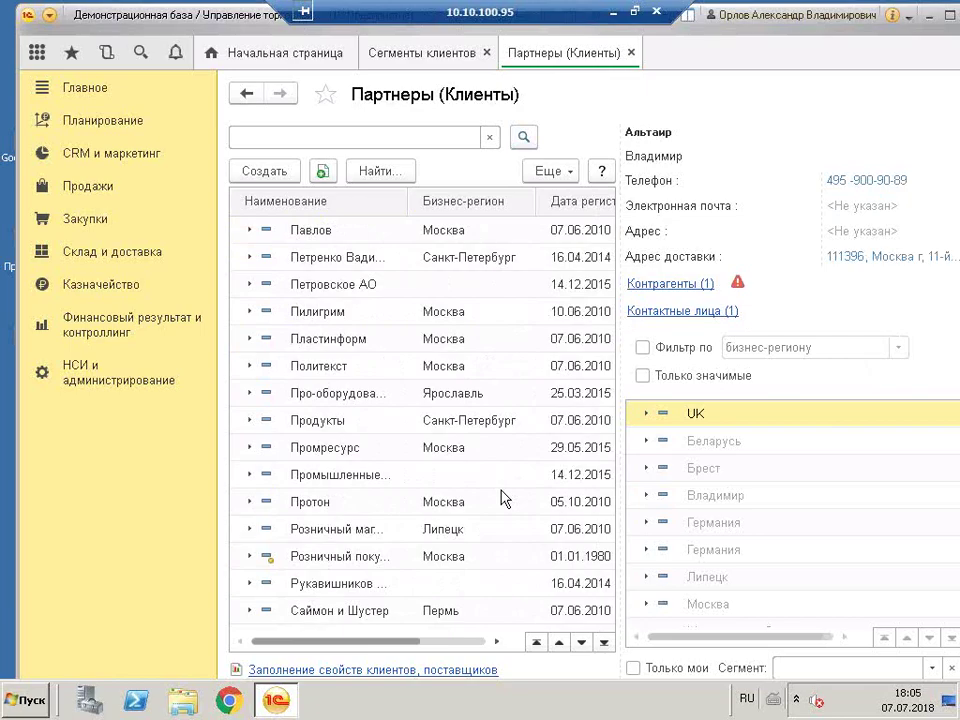
pyautogui.scroll(-10, 495, 505)
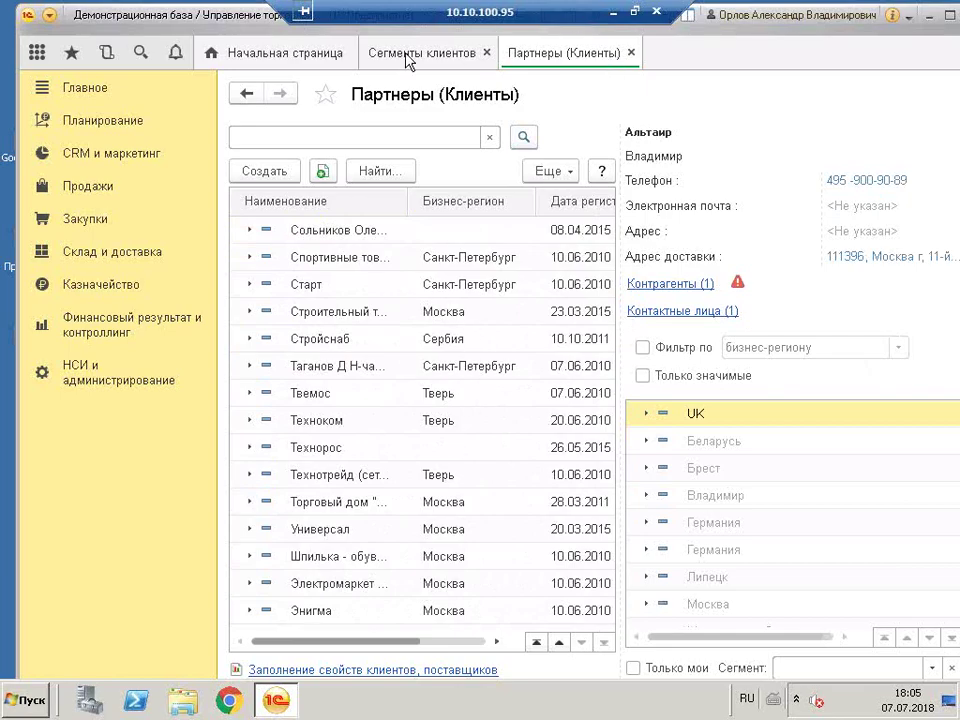
pyautogui.click(475, 288)
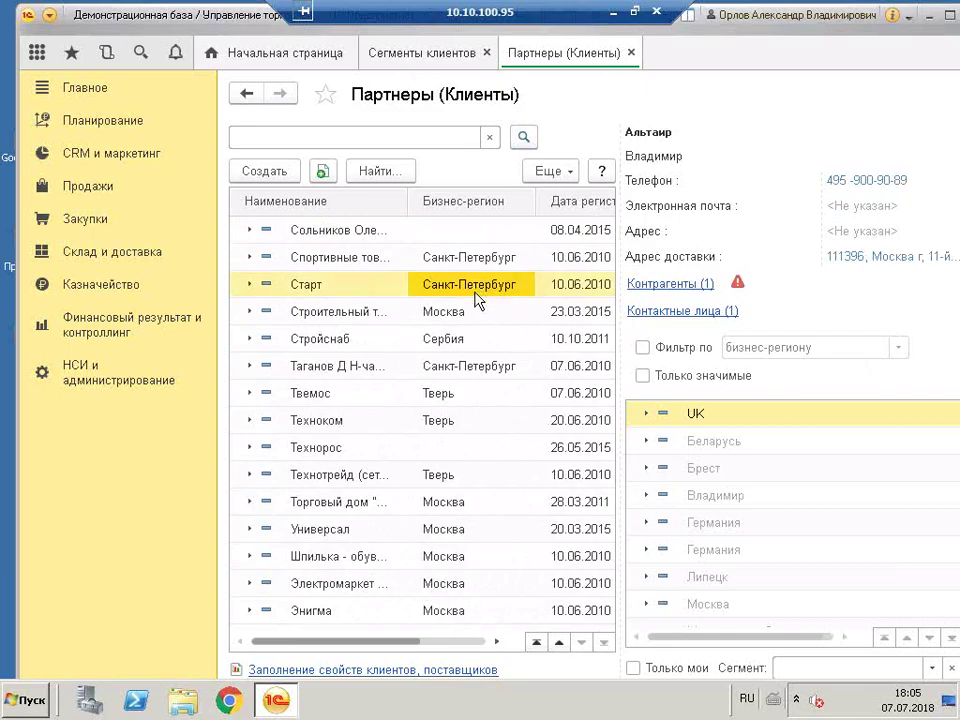
# Return to the Сегменты клиентов list and start a new customer segment
pyautogui.click(424, 53)
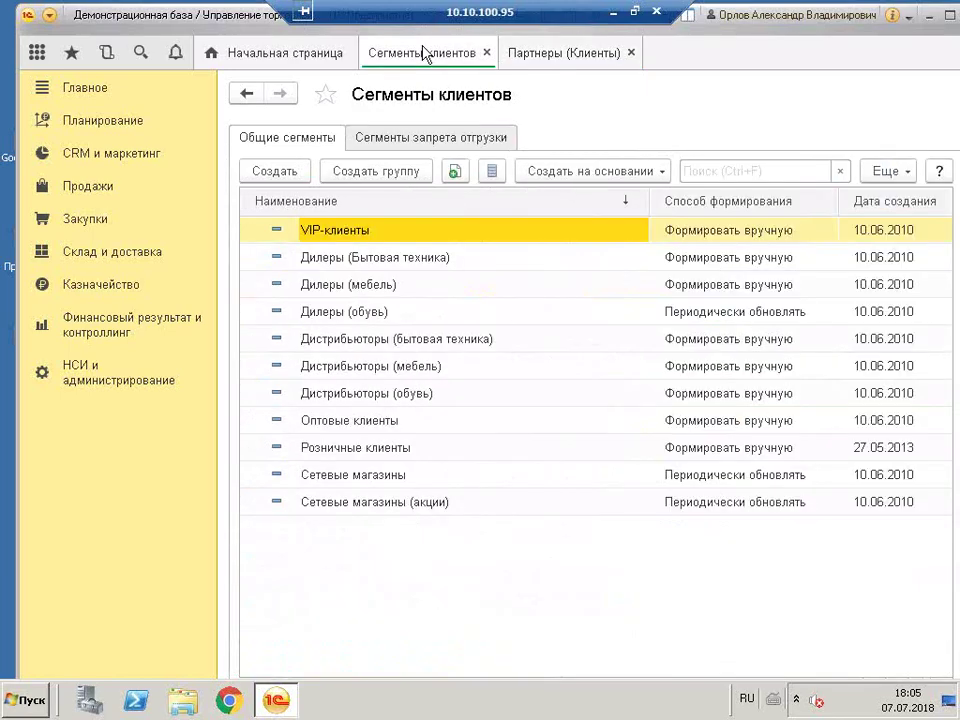
pyautogui.click(262, 172)
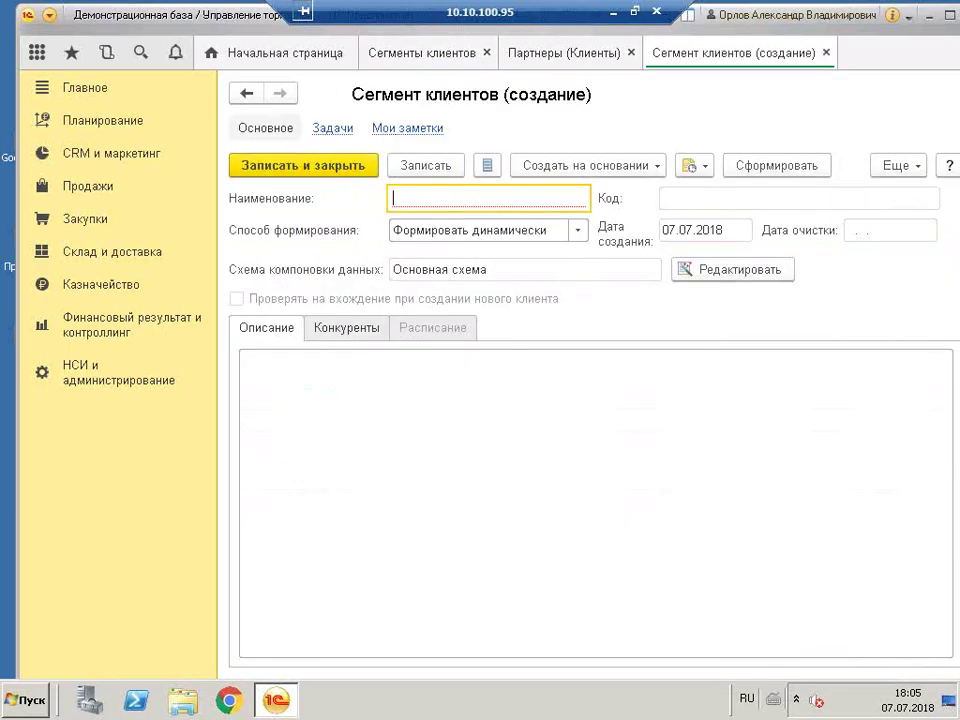
pyautogui.write('R')
pyautogui.write('kb')
pyautogui.write('ynf')
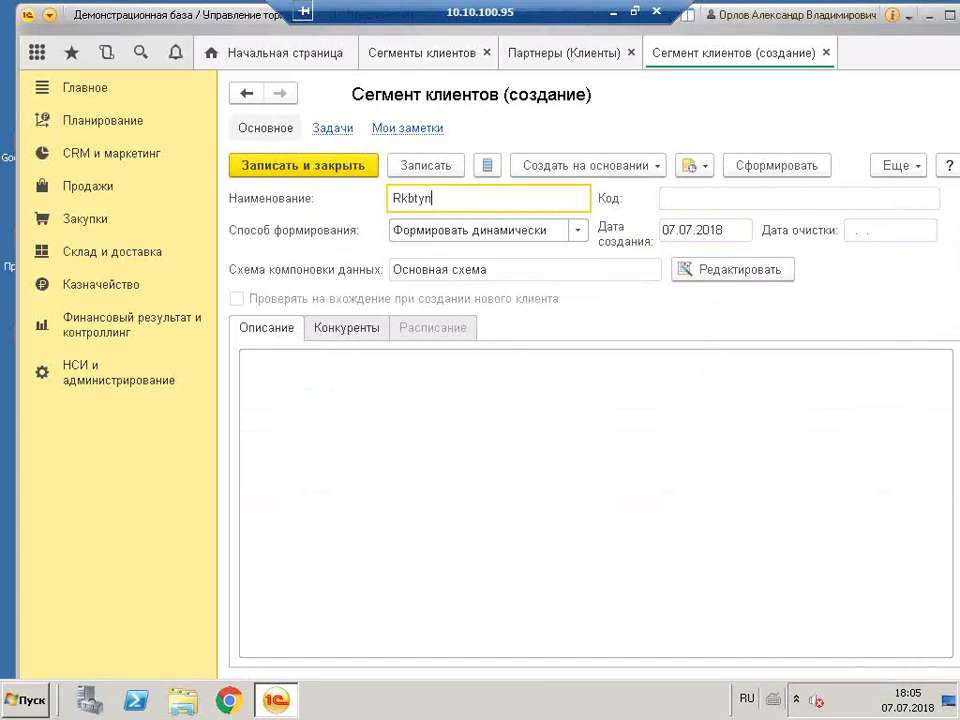
pyautogui.press('BackSpace')
pyautogui.press('BackSpace')
pyautogui.press('BackSpace')
pyautogui.press('BackSpace')
pyautogui.press('BackSpace')
pyautogui.press('BackSpace')
pyautogui.press('BackSpace')
# Name the new segment "Клиенты региона Санкт-Петербург"
pyautogui.write('Клиенты региона Сан')
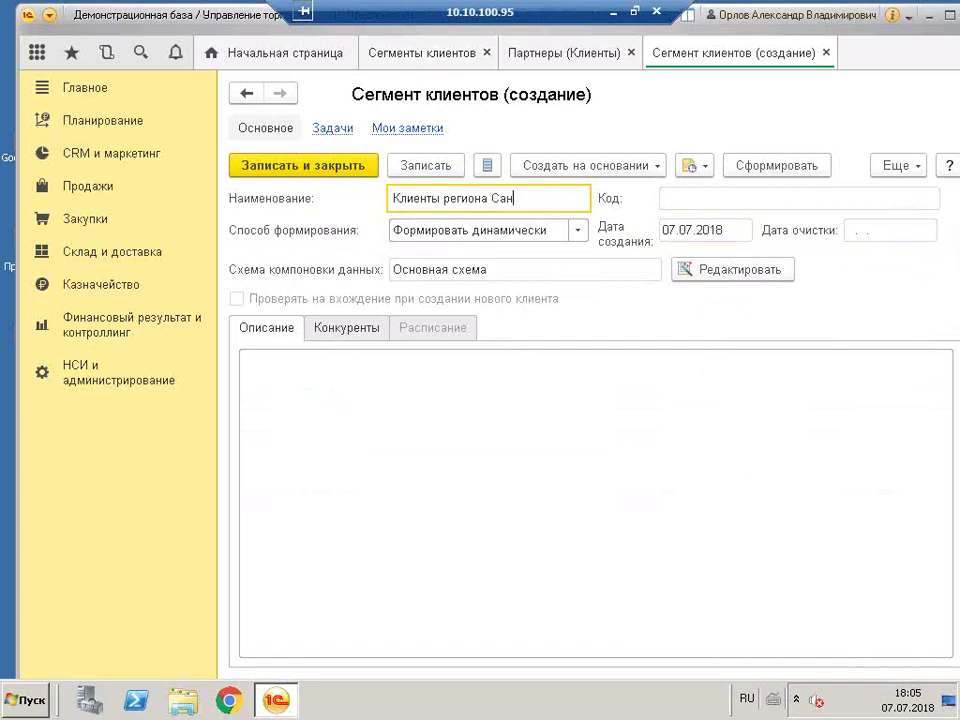
pyautogui.write('кт-Петербург')
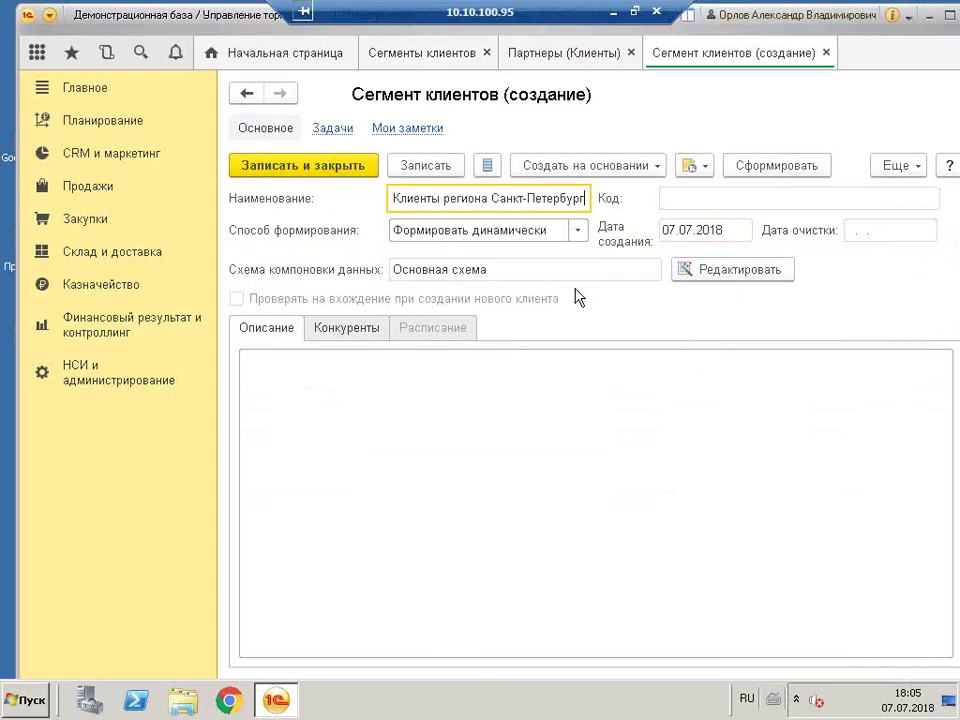
# Examine the available Способ формирования options and compare them with the methods used by the existing segments
pyautogui.moveTo(492, 234)
pyautogui.click(580, 232)
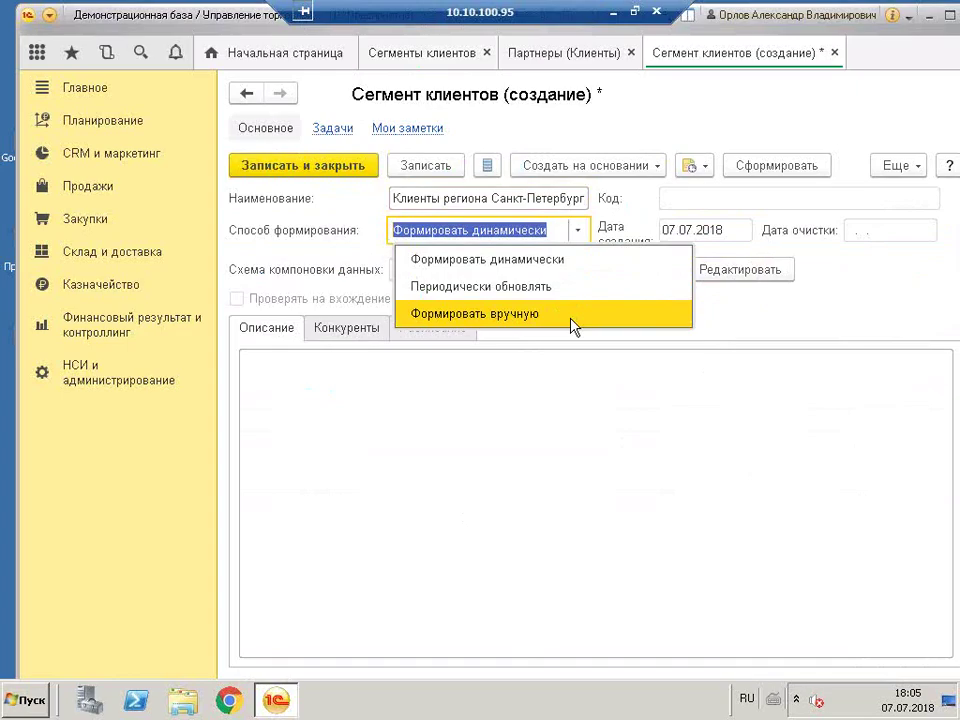
pyautogui.press('Escape')
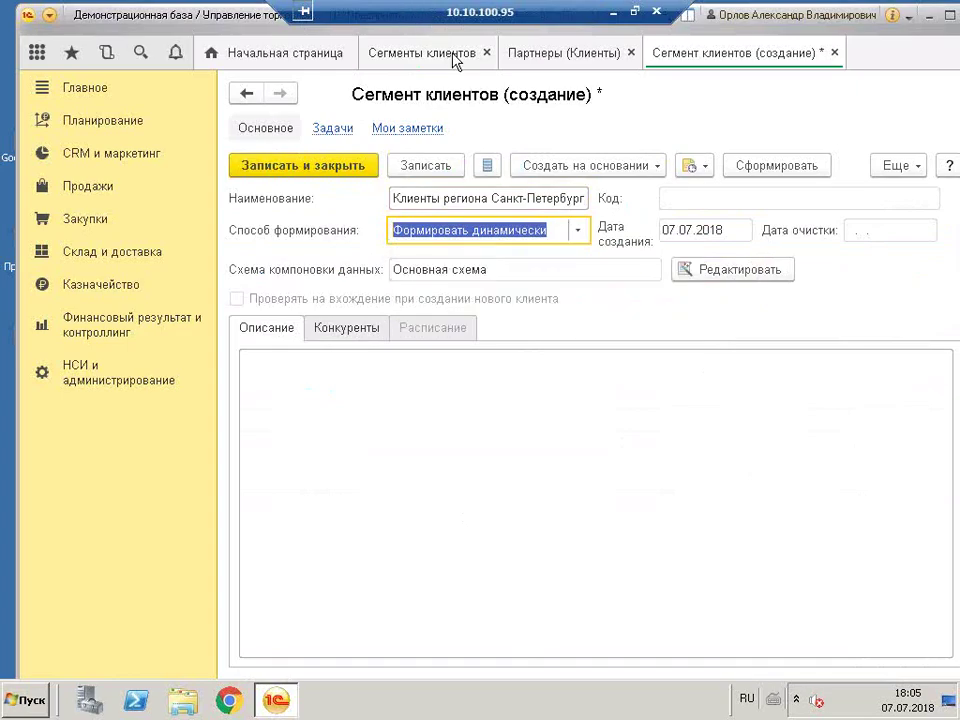
pyautogui.click(455, 55)
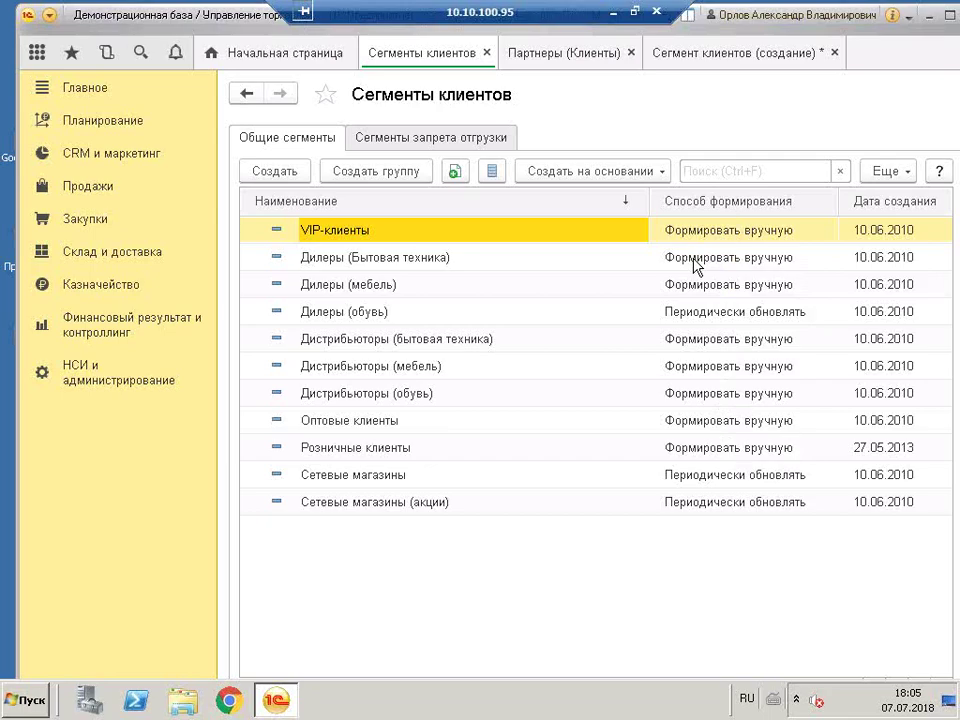
pyautogui.click(720, 56)
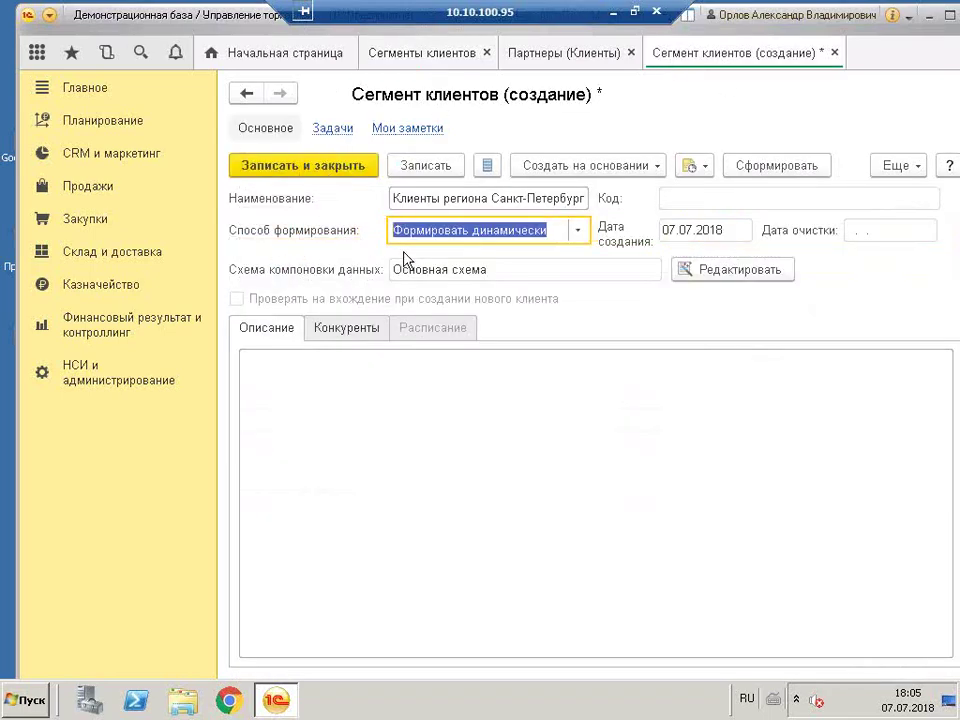
pyautogui.click(426, 62)
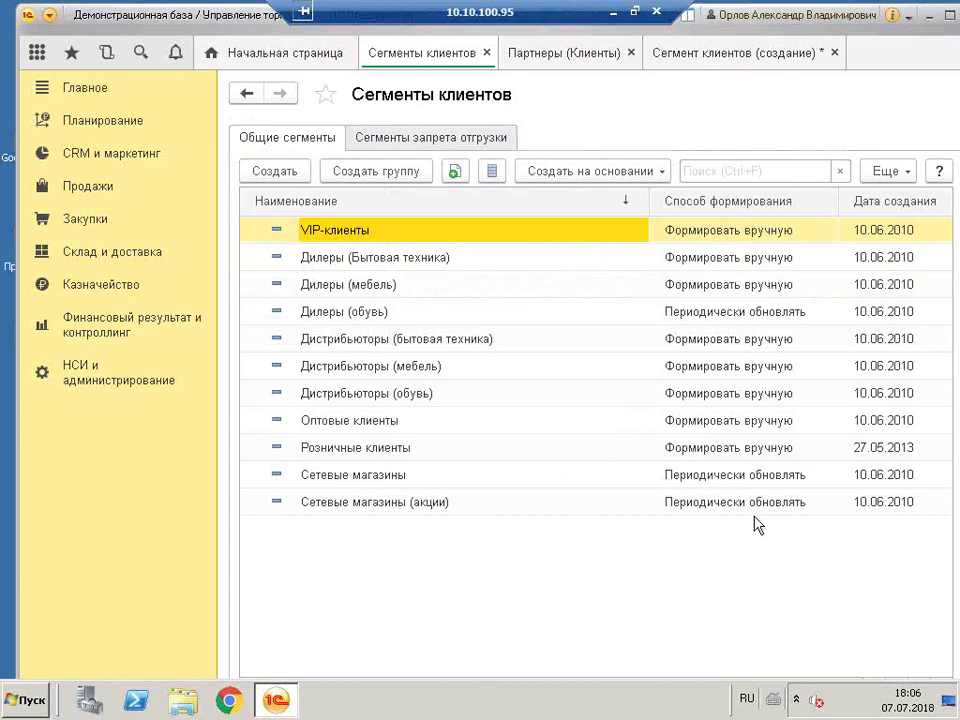
pyautogui.click(672, 64)
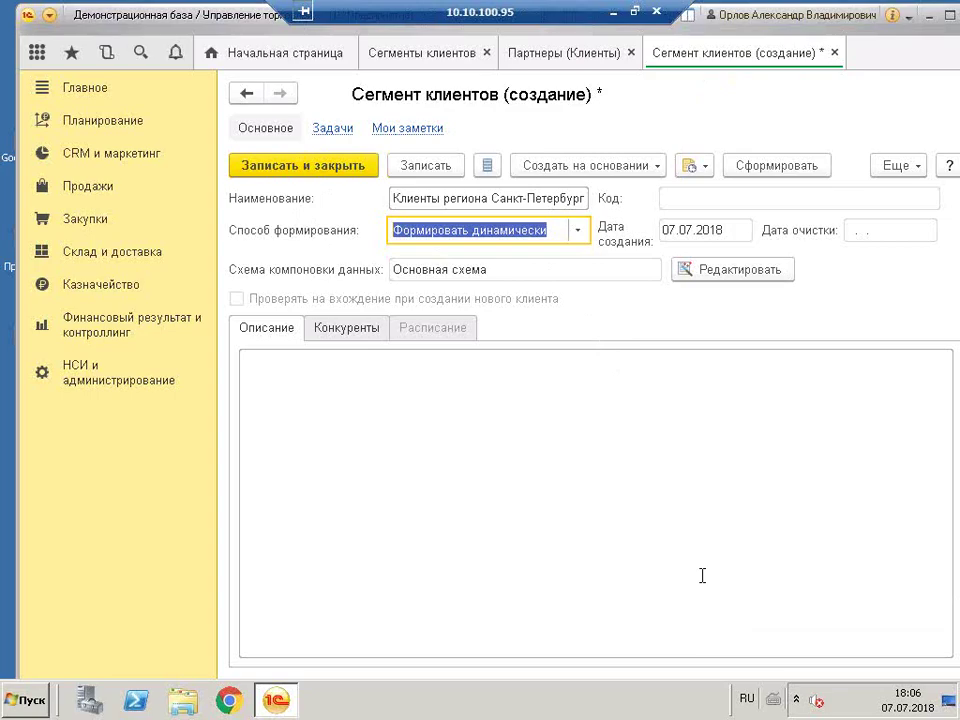
# Set the segment's Способ формирования to Формировать динамически and open its Основная схема composition settings for editing
pyautogui.click(579, 231)
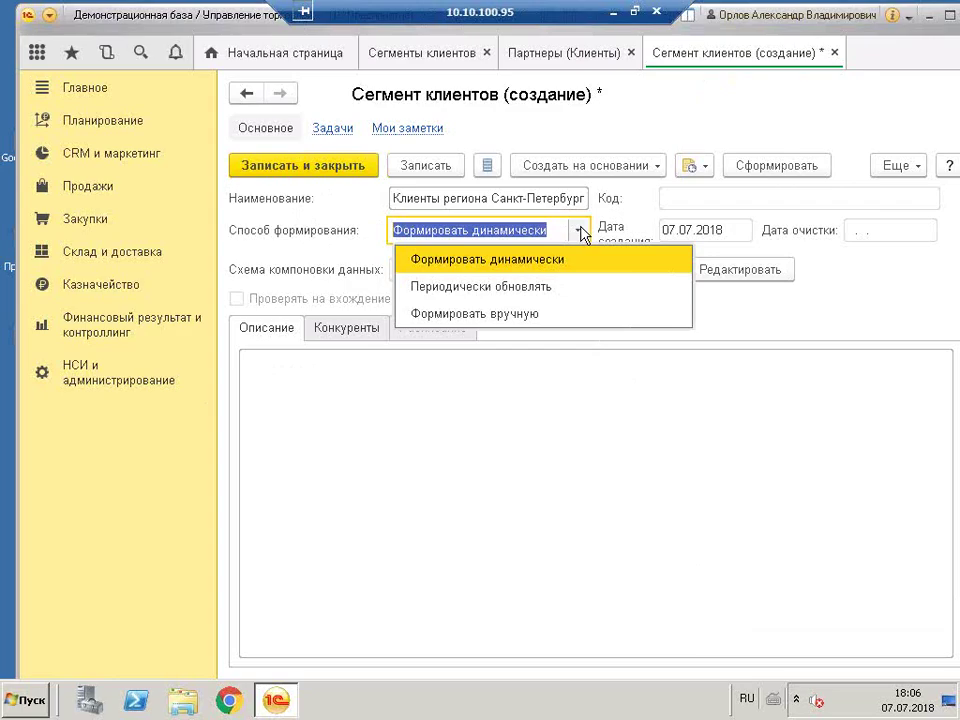
pyautogui.click(563, 259)
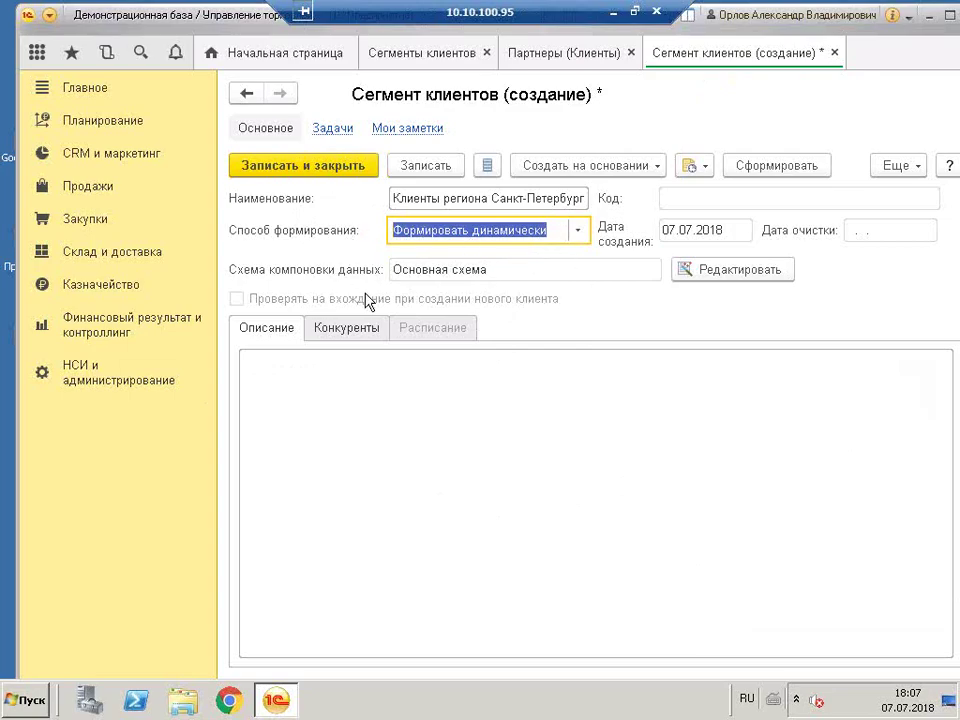
pyautogui.click(491, 268)
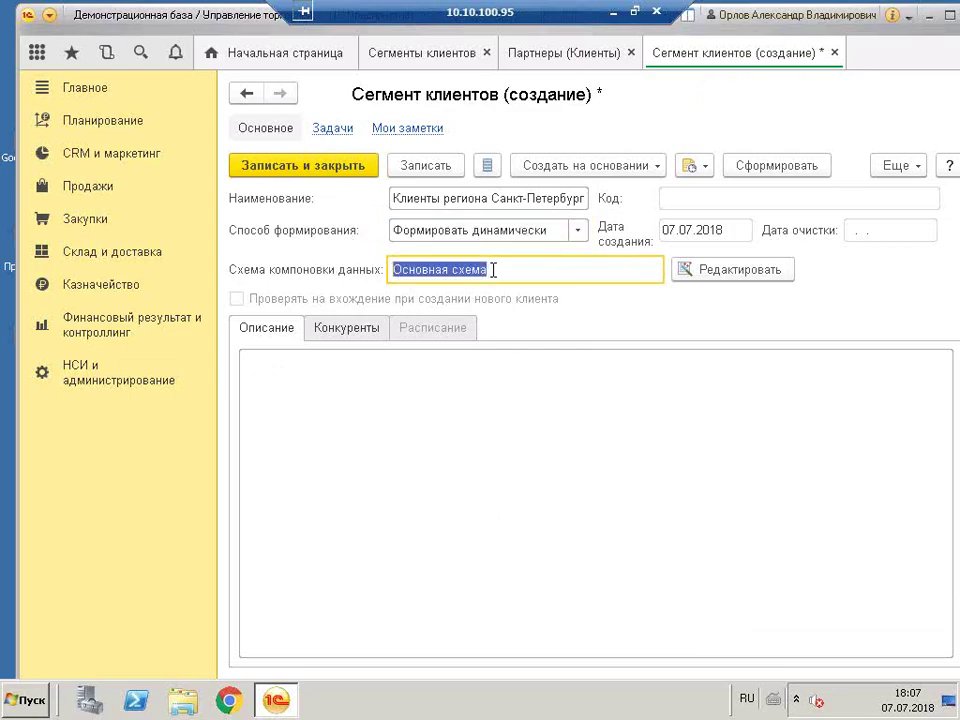
pyautogui.click(724, 276)
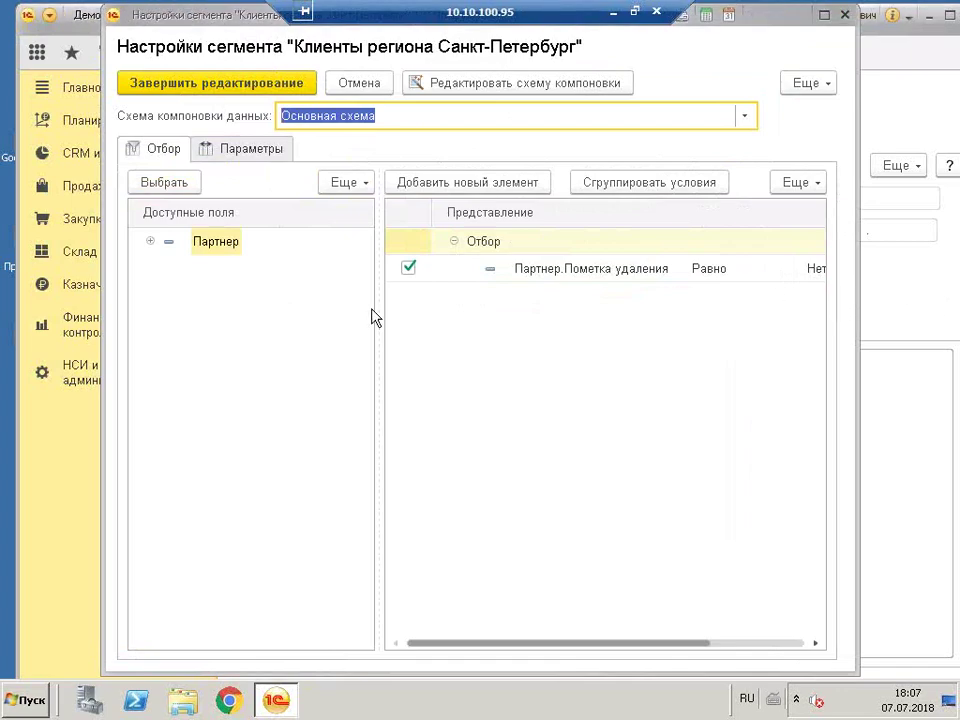
pyautogui.moveTo(518, 645)
pyautogui.mouseDown()
pyautogui.moveTo(662, 651)
pyautogui.moveTo(456, 654)
pyautogui.moveTo(683, 643)
pyautogui.moveTo(508, 649)
pyautogui.mouseUp()
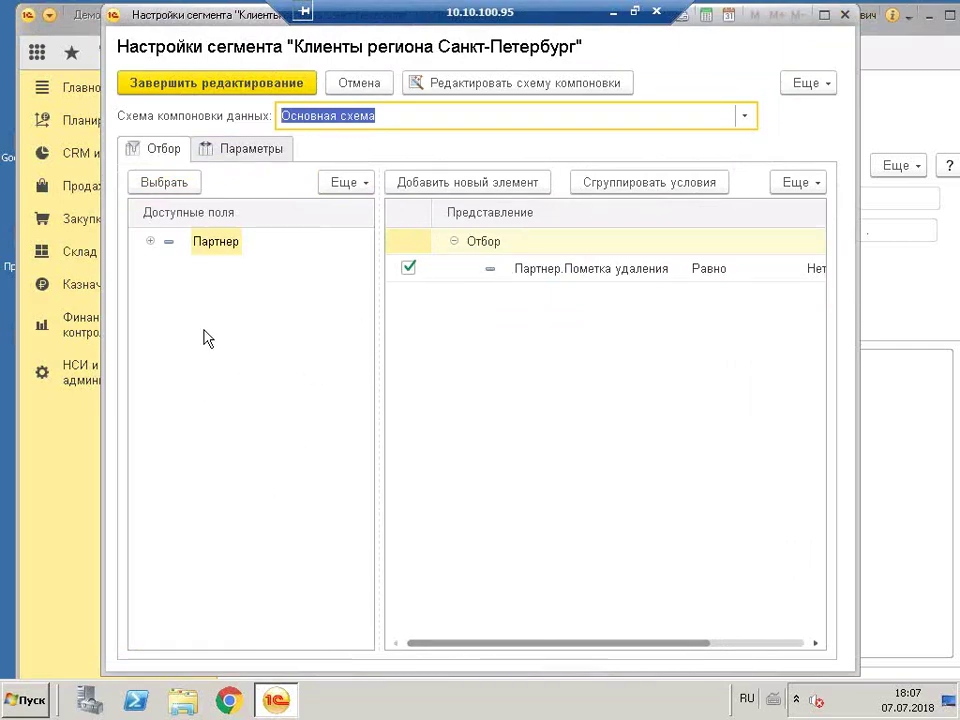
# Add a Партнер.Клиент condition to the segment's filter and set its value to Да
pyautogui.click(150, 241)
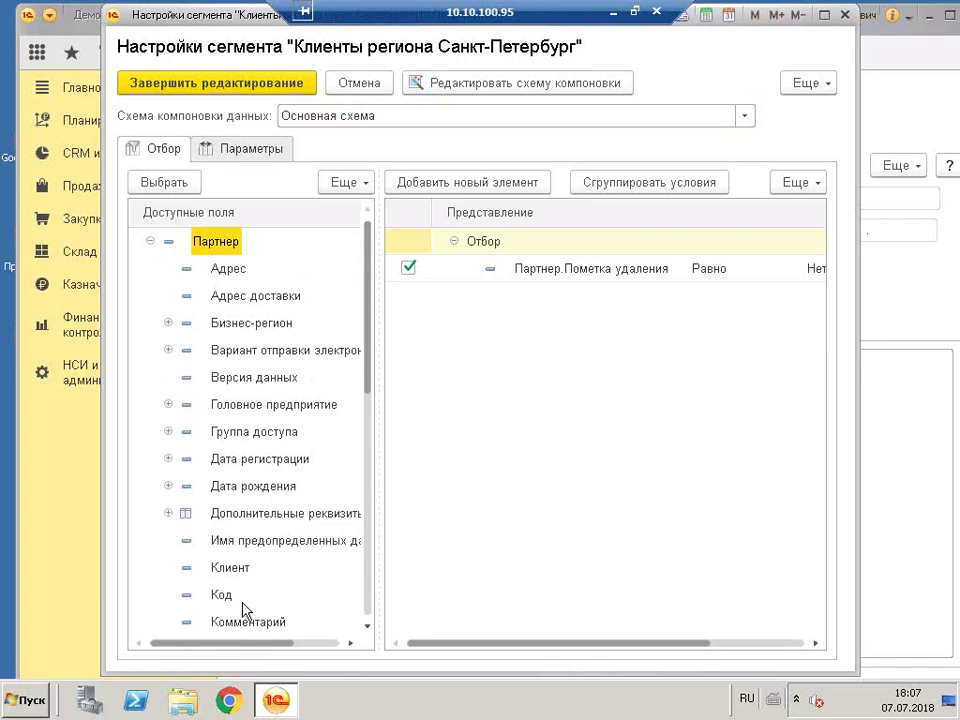
pyautogui.doubleClick(232, 574)
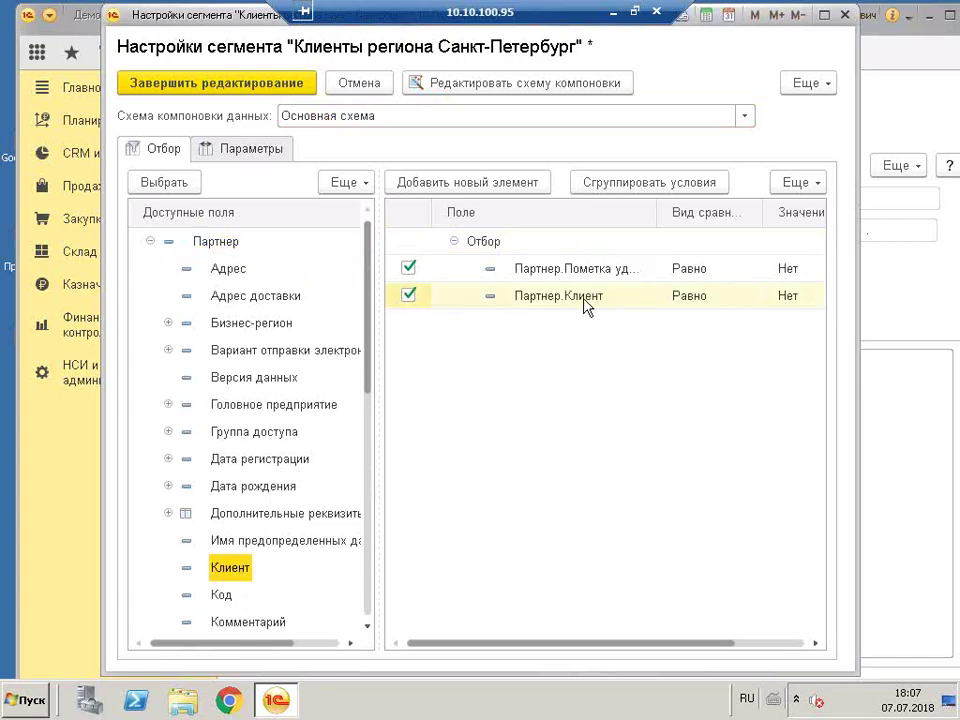
pyautogui.click(814, 298)
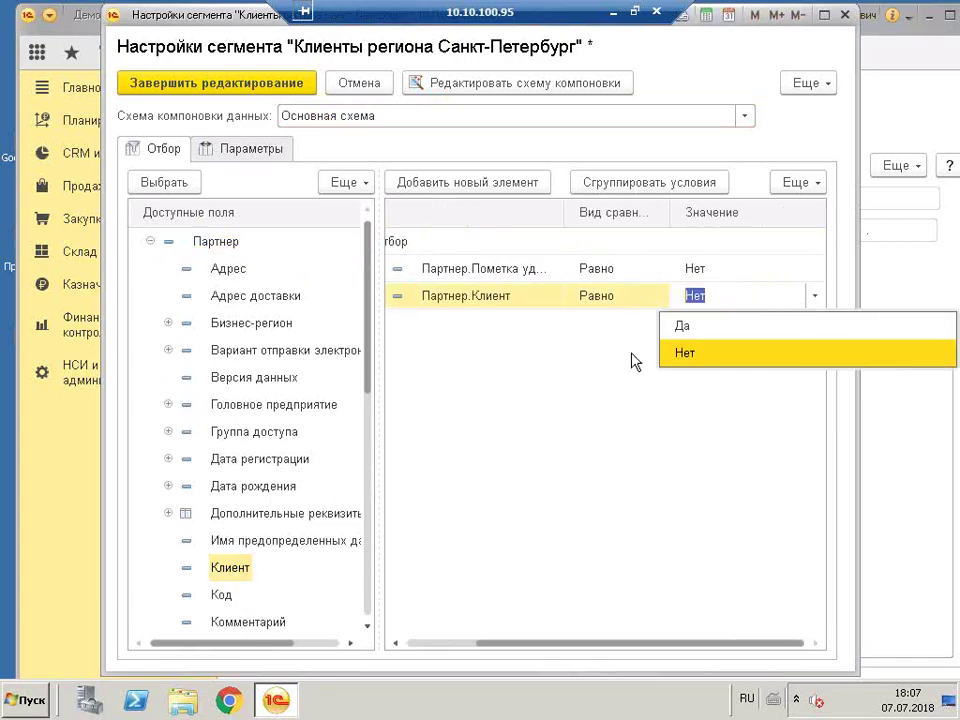
pyautogui.click(714, 332)
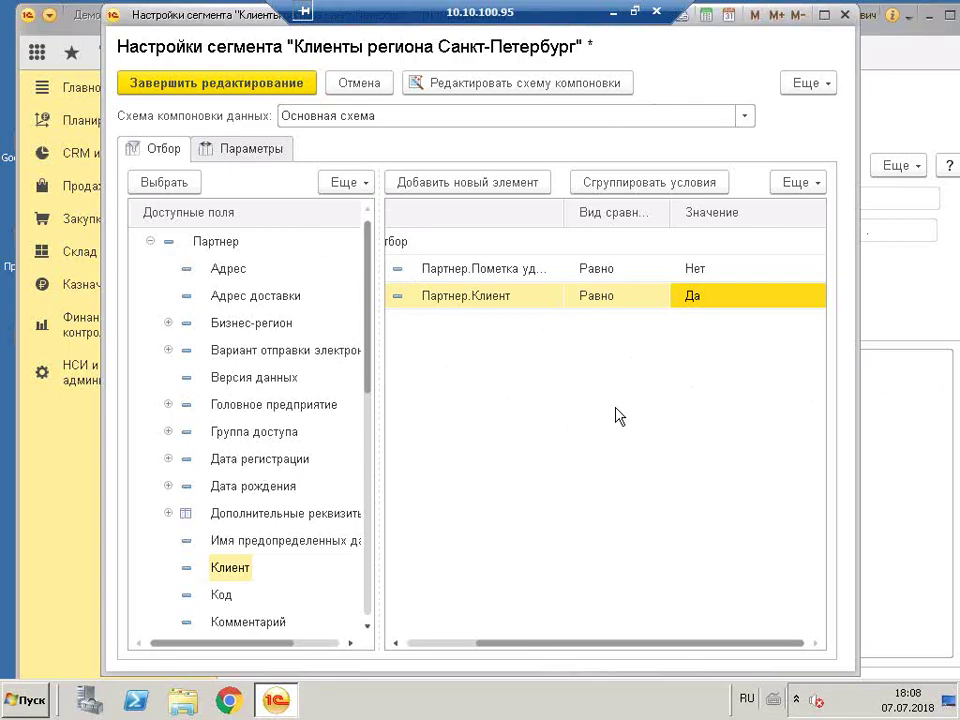
pyautogui.click(443, 300)
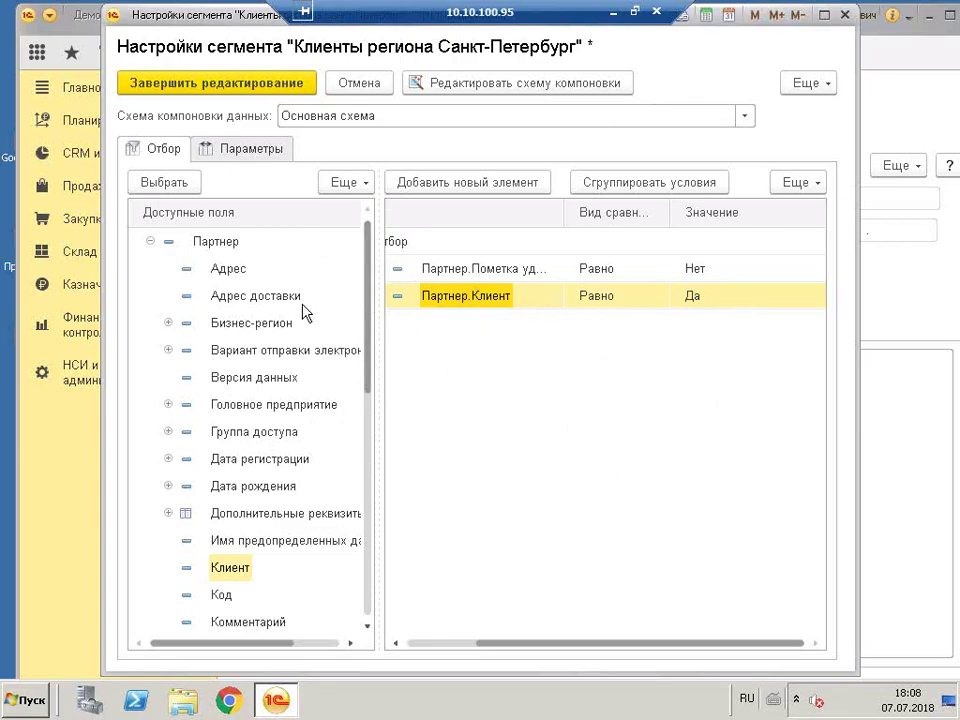
# Add a Партнер.Бизнес-регион filter condition equal to Санкт-Петербург and finish editing the segment settings
pyautogui.doubleClick(233, 330)
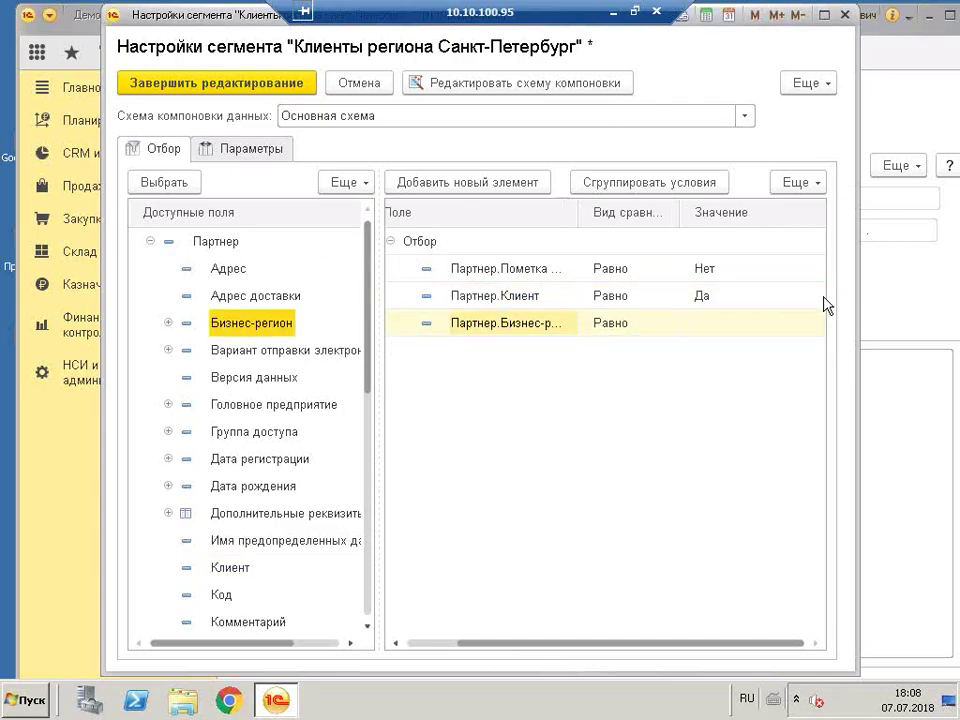
pyautogui.click(640, 325)
pyautogui.click(713, 325)
pyautogui.write('Санкт-Петер')
pyautogui.click(688, 350)
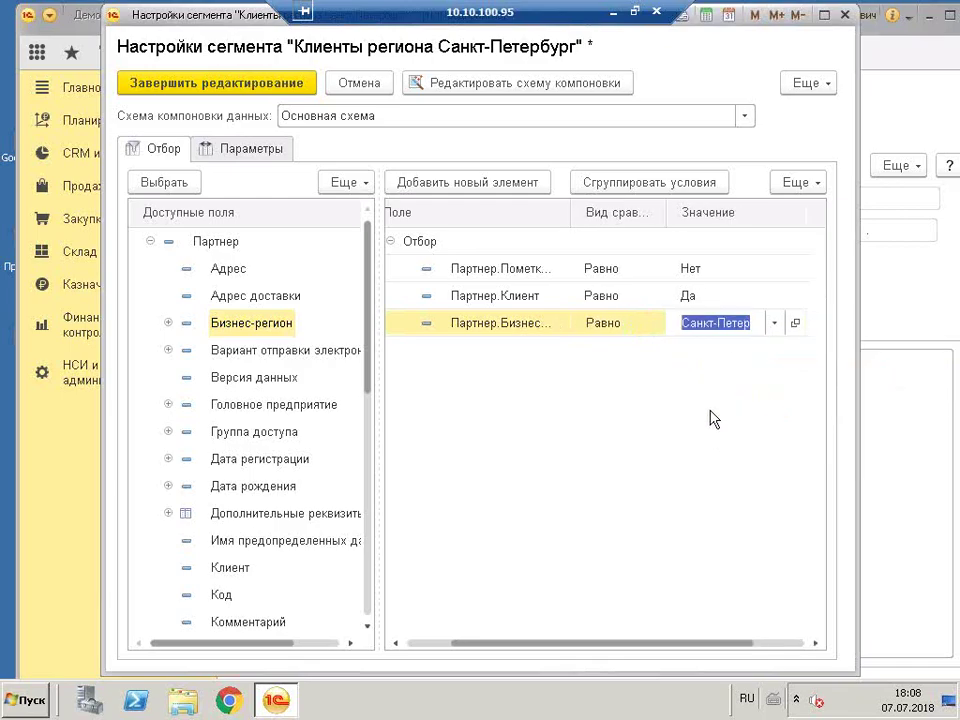
pyautogui.click(716, 430)
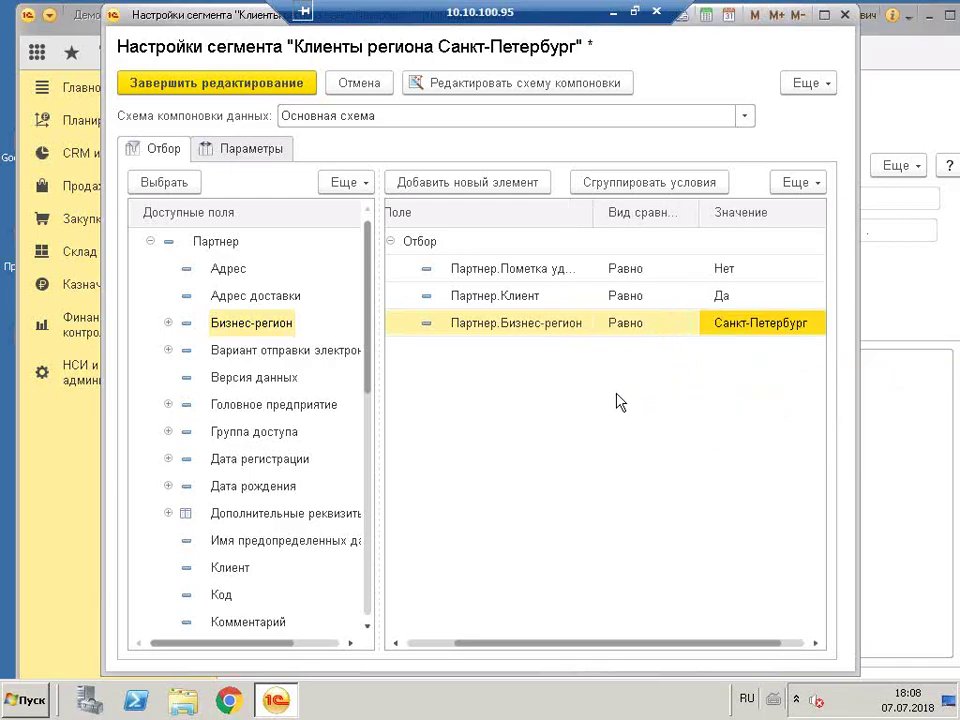
pyautogui.click(181, 85)
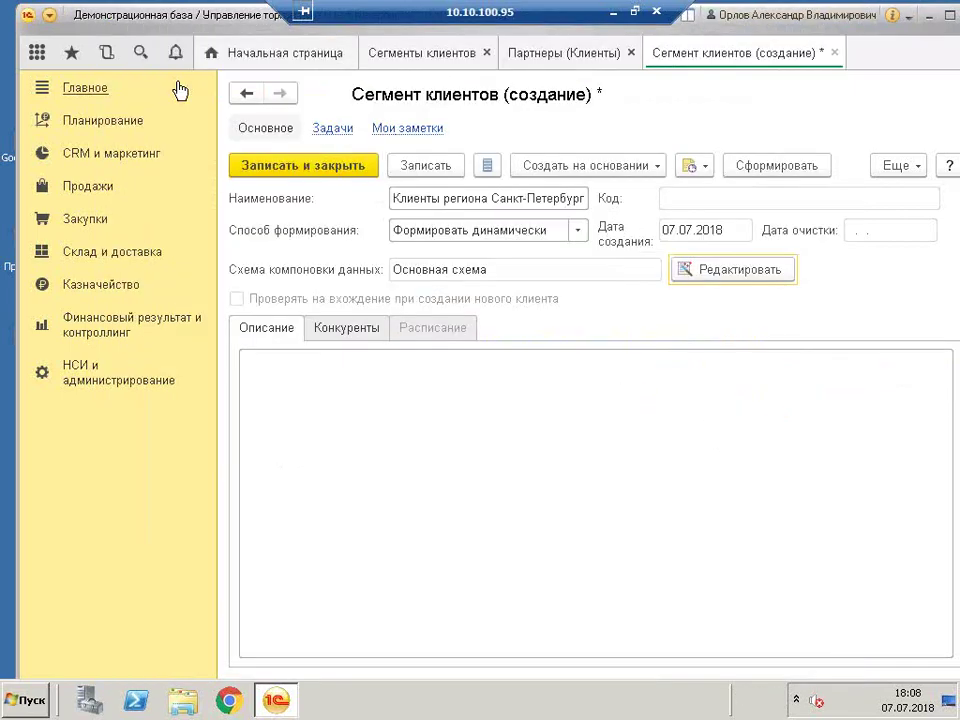
# Save the new segment and try to form its contents with the Сформировать command
pyautogui.click(410, 170)
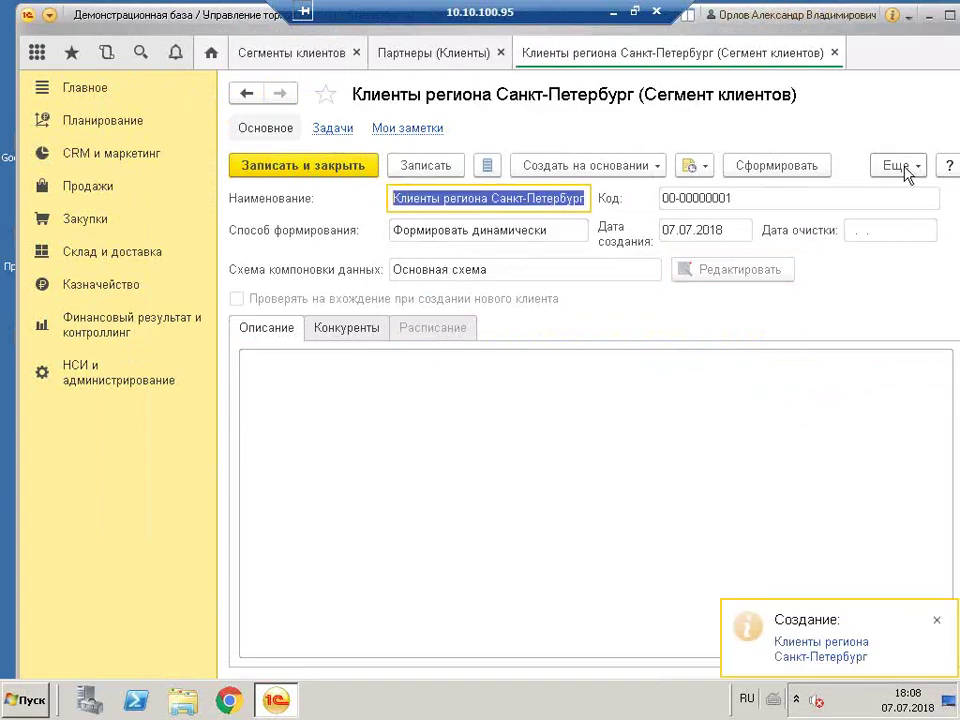
pyautogui.click(797, 166)
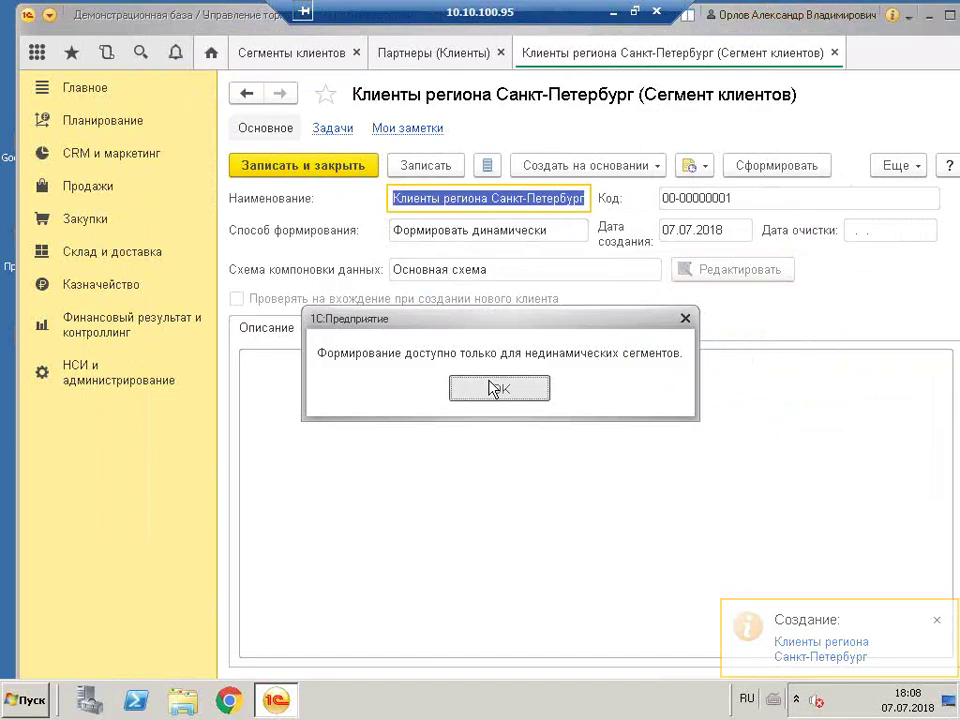
pyautogui.click(497, 388)
# Open the segment's Состав сегмента report, review the clients it includes, and close the report
pyautogui.click(903, 168)
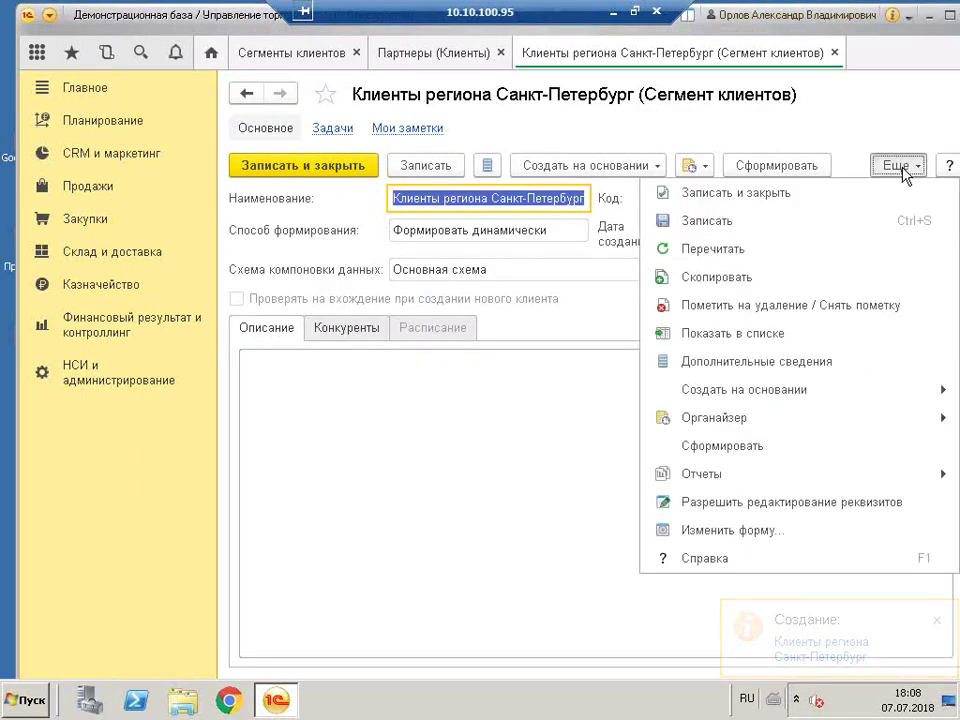
pyautogui.click(115, 25)
pyautogui.doubleClick(115, 22)
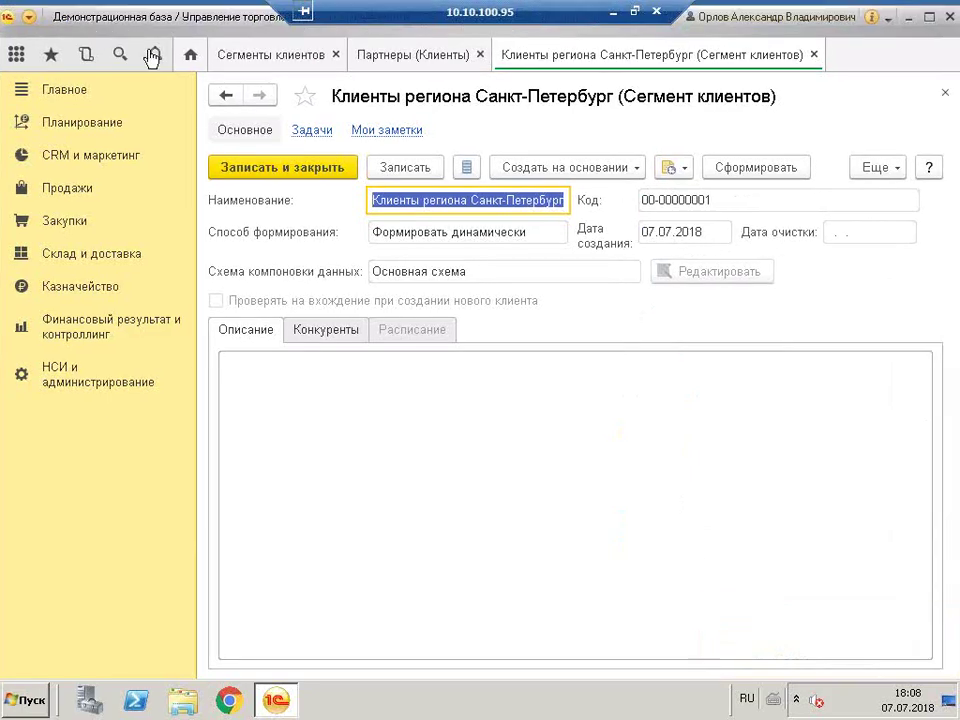
pyautogui.click(874, 168)
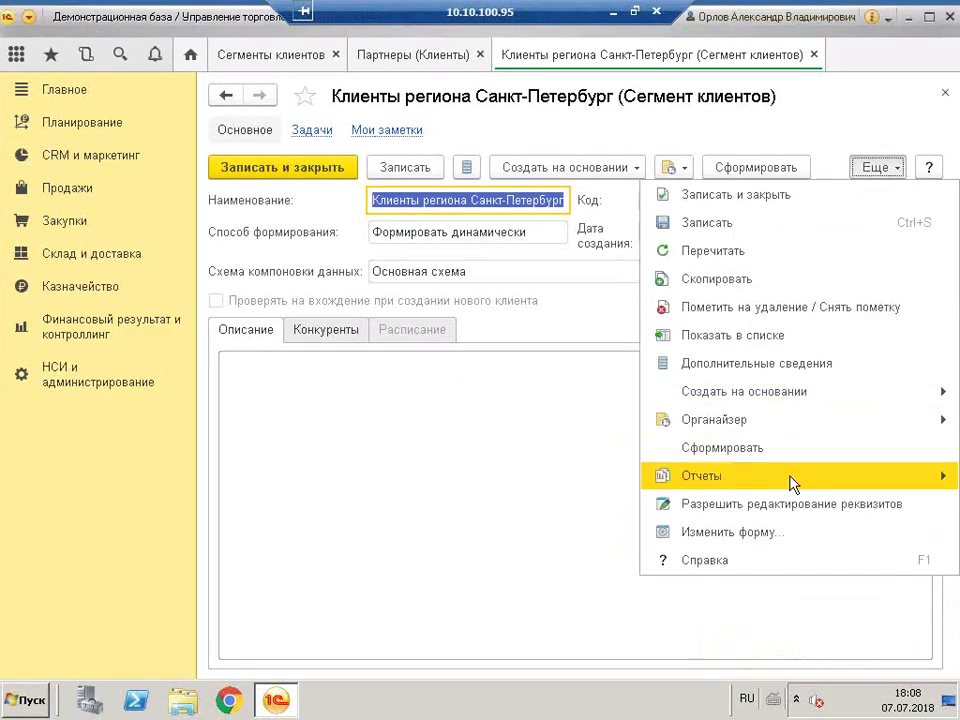
pyautogui.moveTo(790, 484)
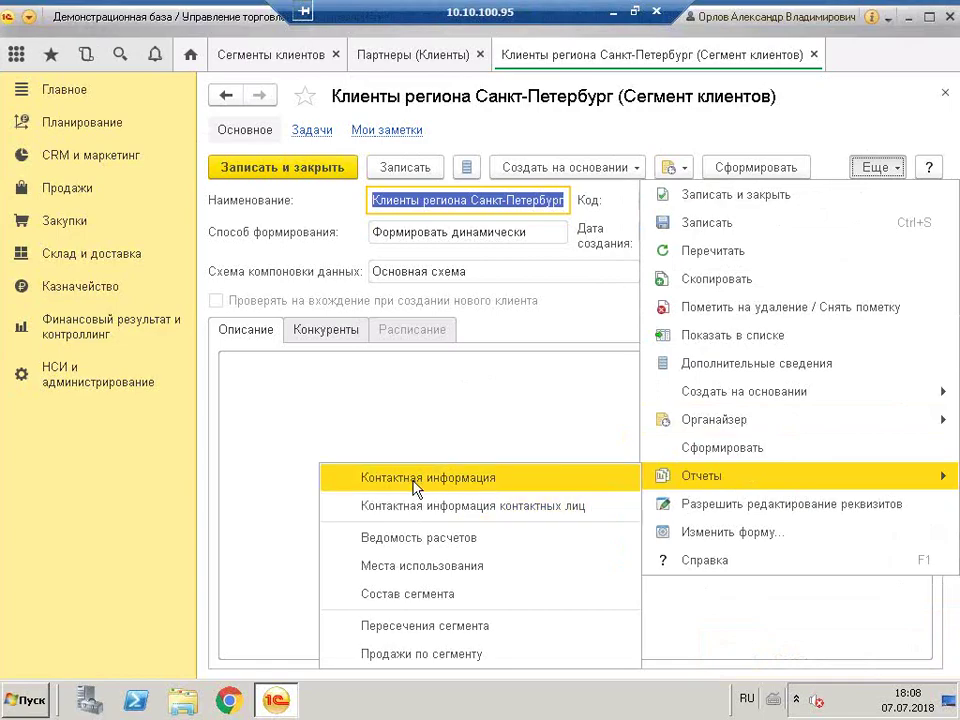
pyautogui.click(453, 593)
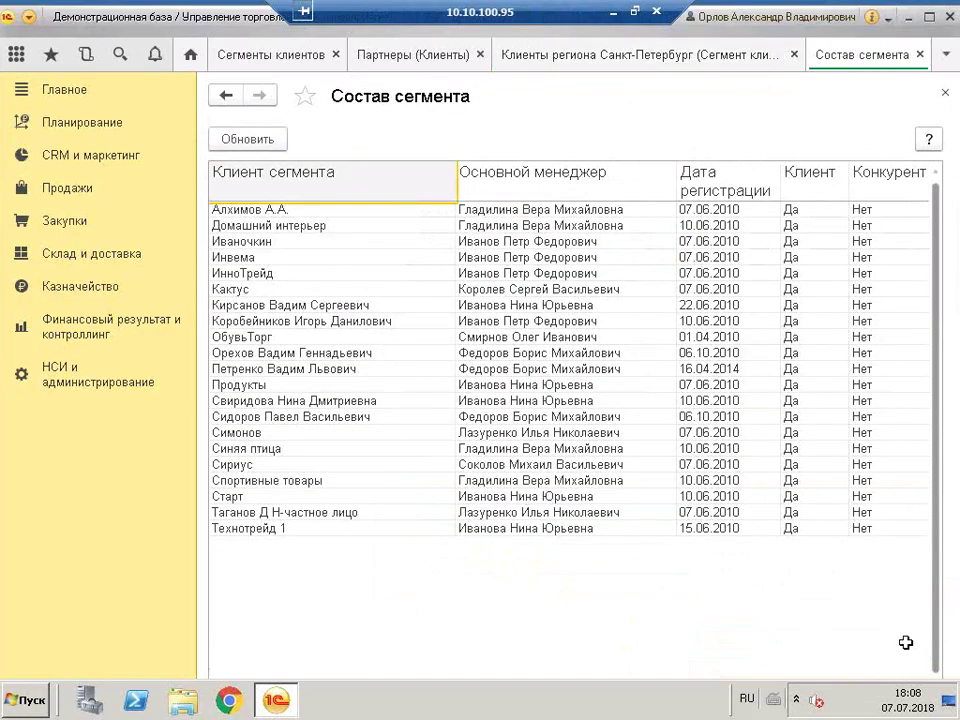
pyautogui.moveTo(795, 209); pyautogui.dragTo(818, 523)
pyautogui.moveTo(292, 211); pyautogui.dragTo(879, 583)
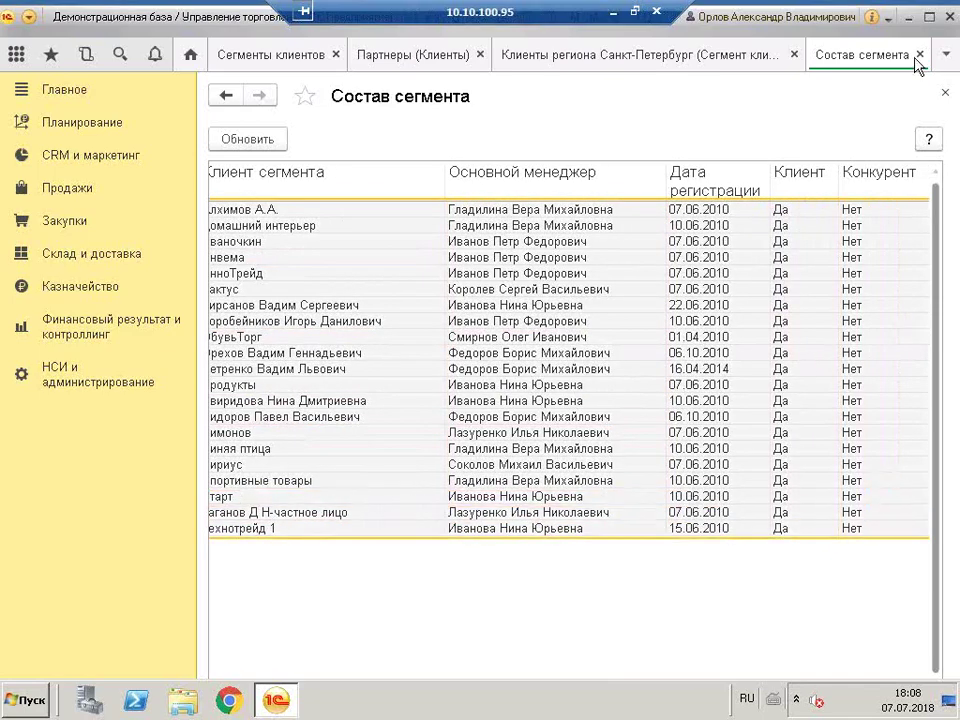
pyautogui.click(944, 92)
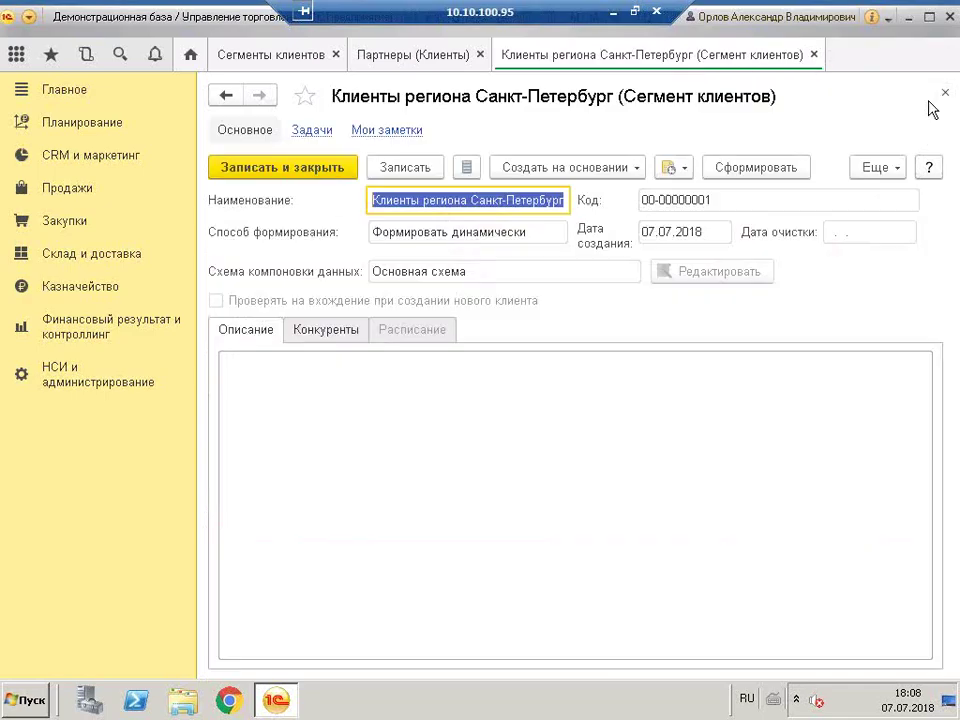
# Generate the segment's Контактная информация report with the Бизнес-регион and Публичное наименование partner fields included
pyautogui.click(874, 170)
pyautogui.moveTo(823, 484)
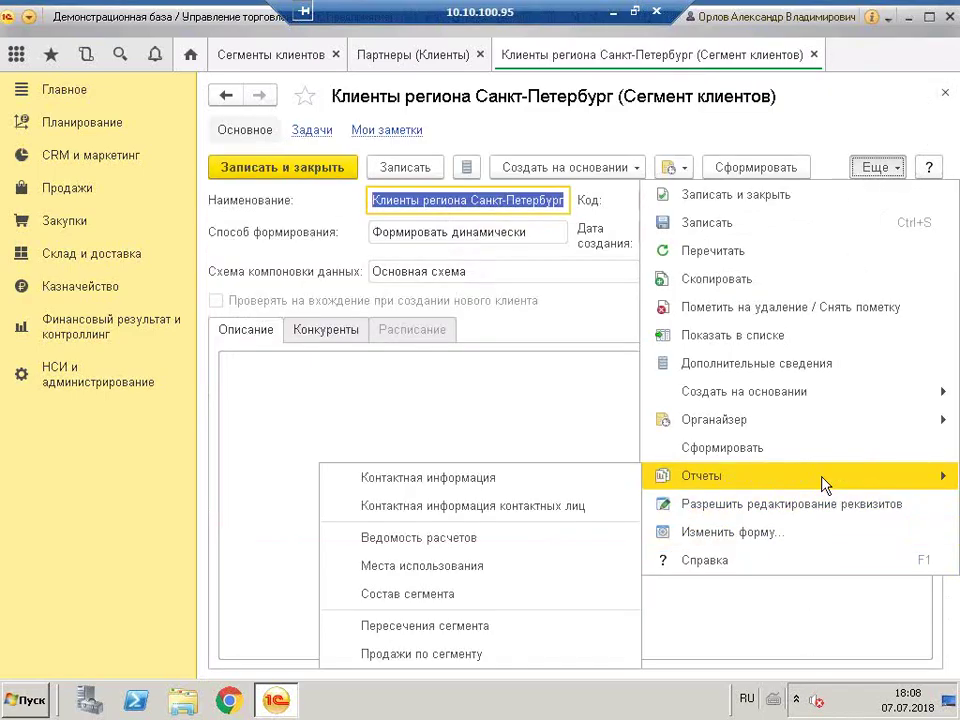
pyautogui.click(519, 483)
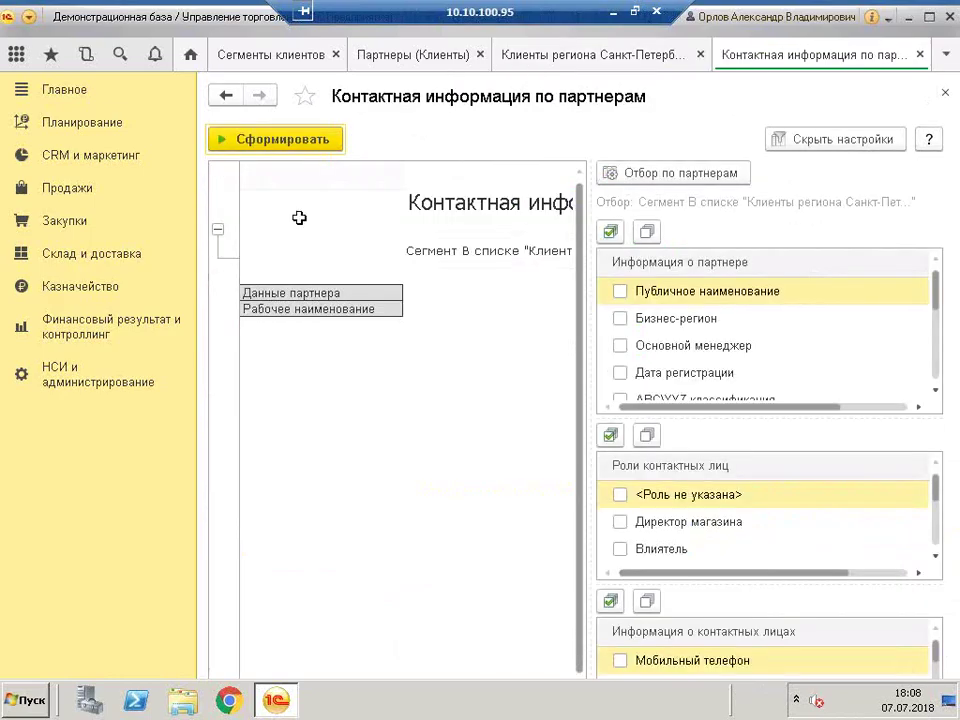
pyautogui.click(323, 405)
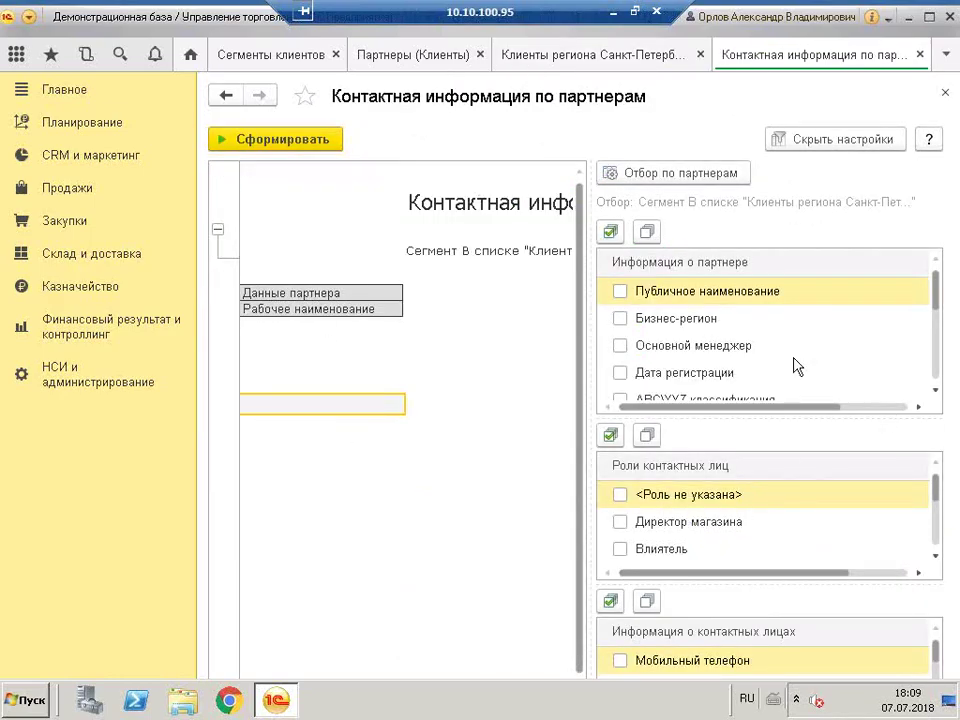
pyautogui.click(620, 318)
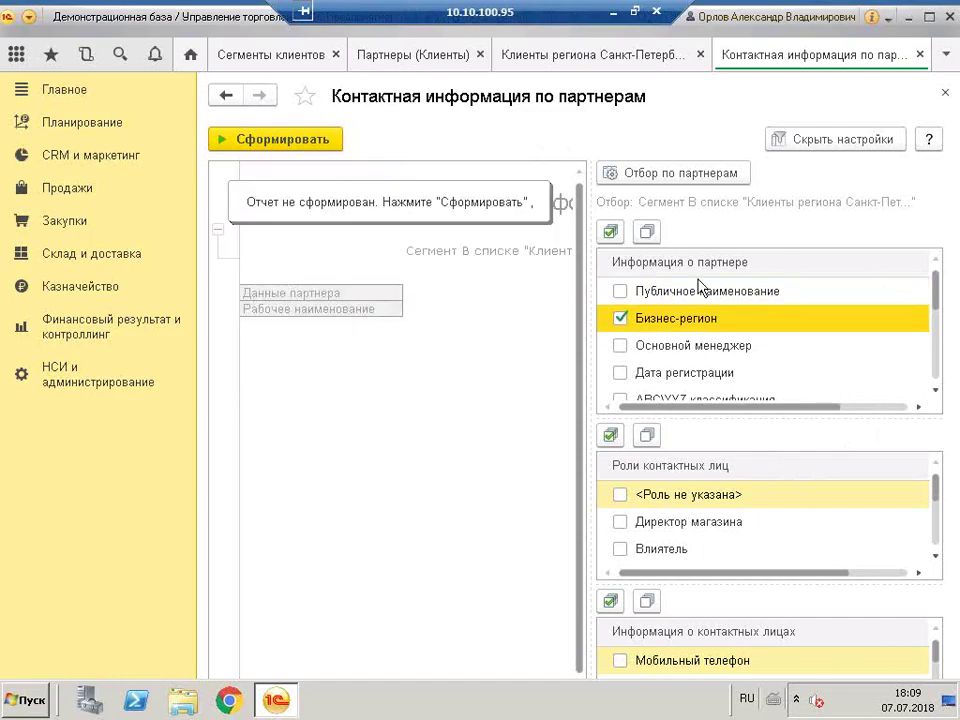
pyautogui.click(620, 291)
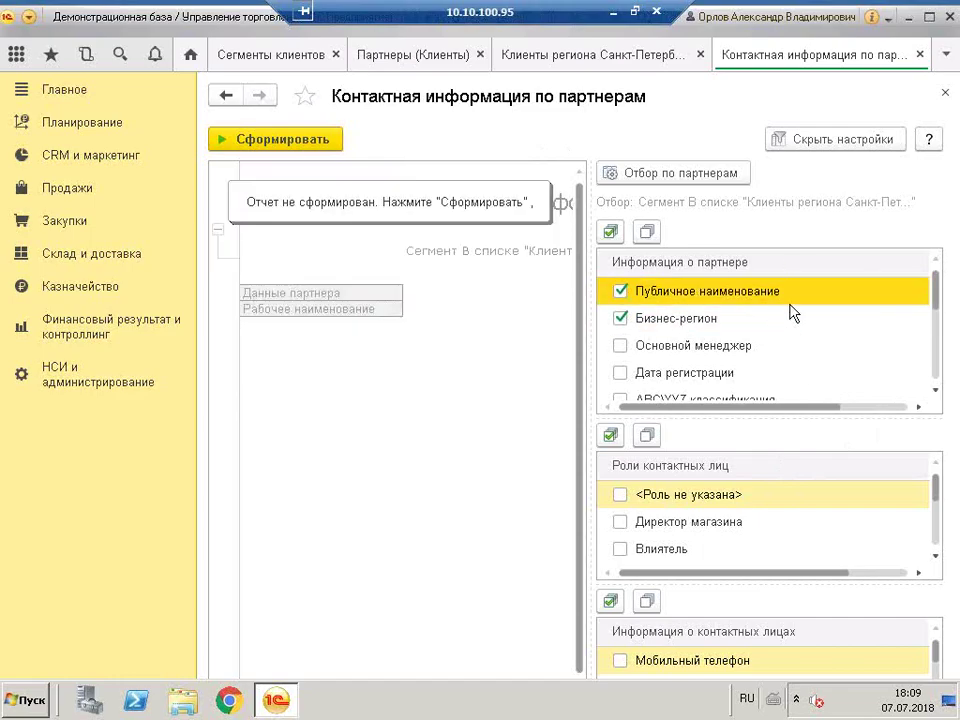
pyautogui.click(259, 141)
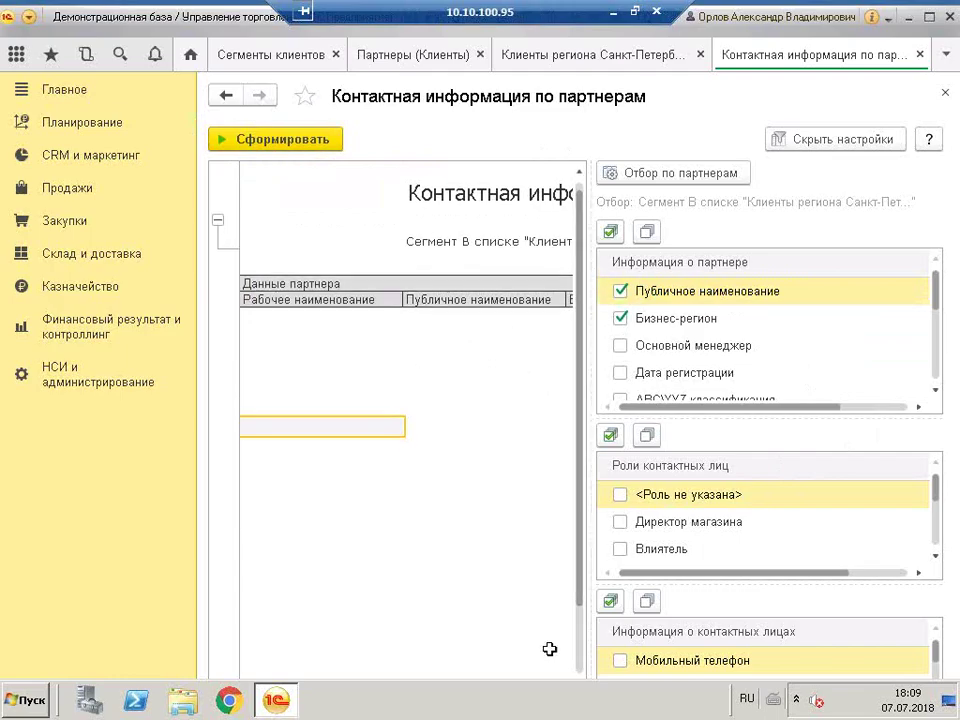
# Widen the contact report area, examine its output and the available partner and contact-person fields, and close the report
pyautogui.moveTo(936, 306); pyautogui.dragTo(949, 265)
pyautogui.moveTo(590, 281); pyautogui.dragTo(765, 260)
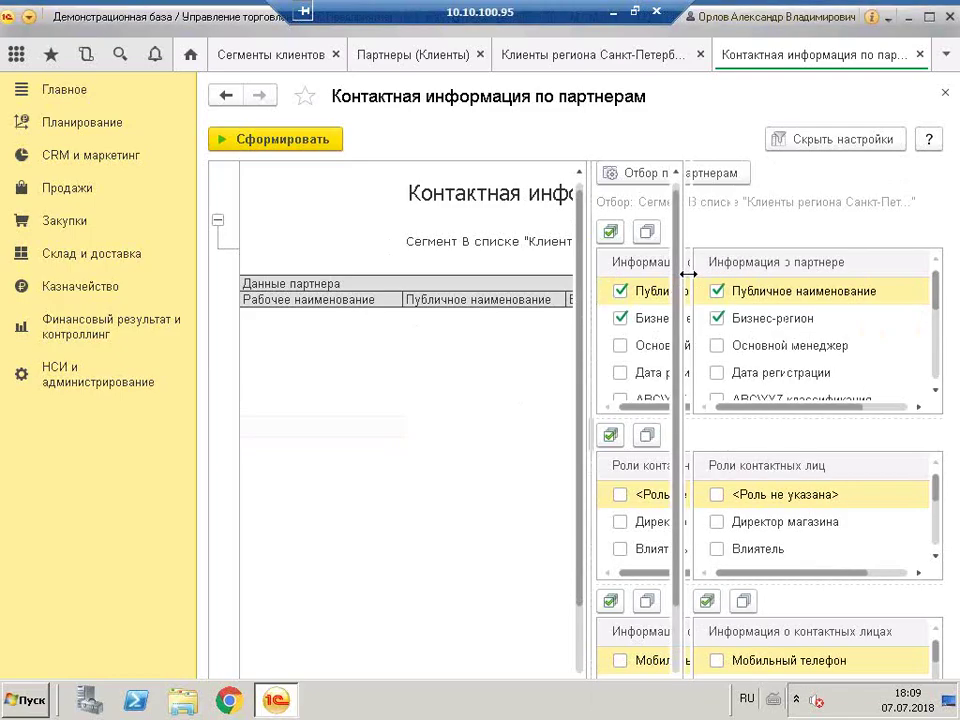
pyautogui.click(450, 358)
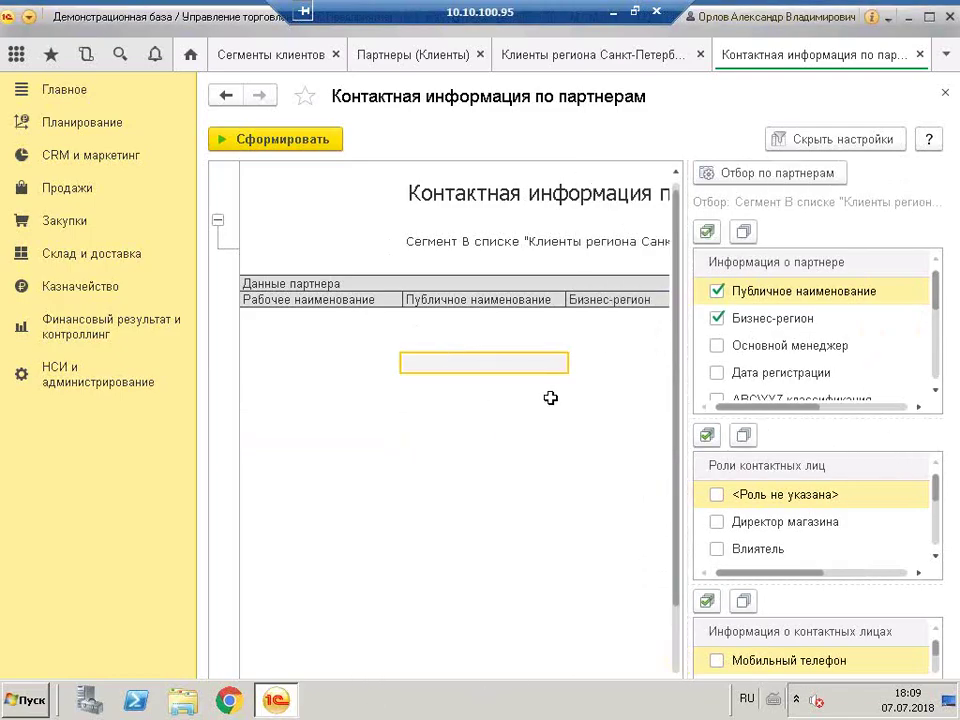
pyautogui.scroll(-3, 541, 506)
pyautogui.scroll(3, 541, 506)
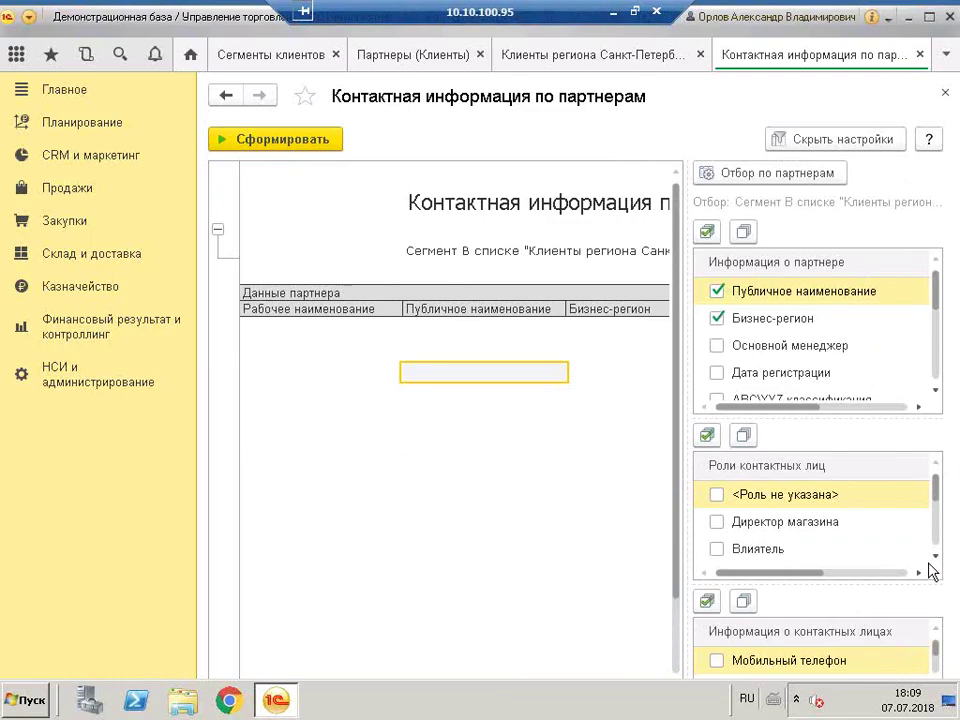
pyautogui.moveTo(940, 507); pyautogui.dragTo(900, 643)
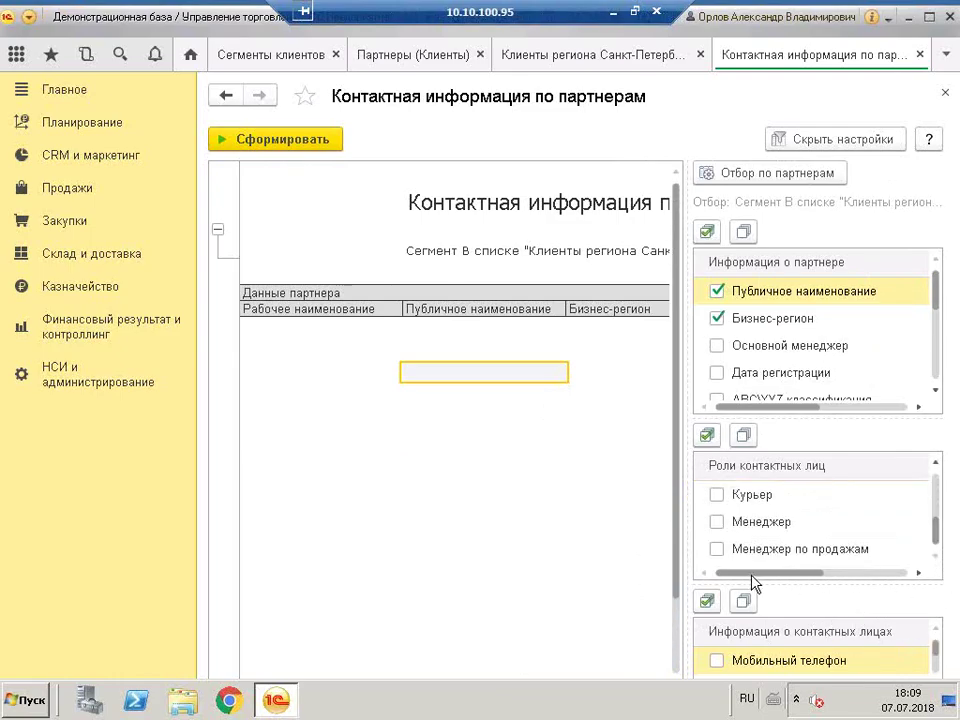
pyautogui.moveTo(797, 574); pyautogui.dragTo(913, 568)
pyautogui.moveTo(936, 282); pyautogui.dragTo(936, 381)
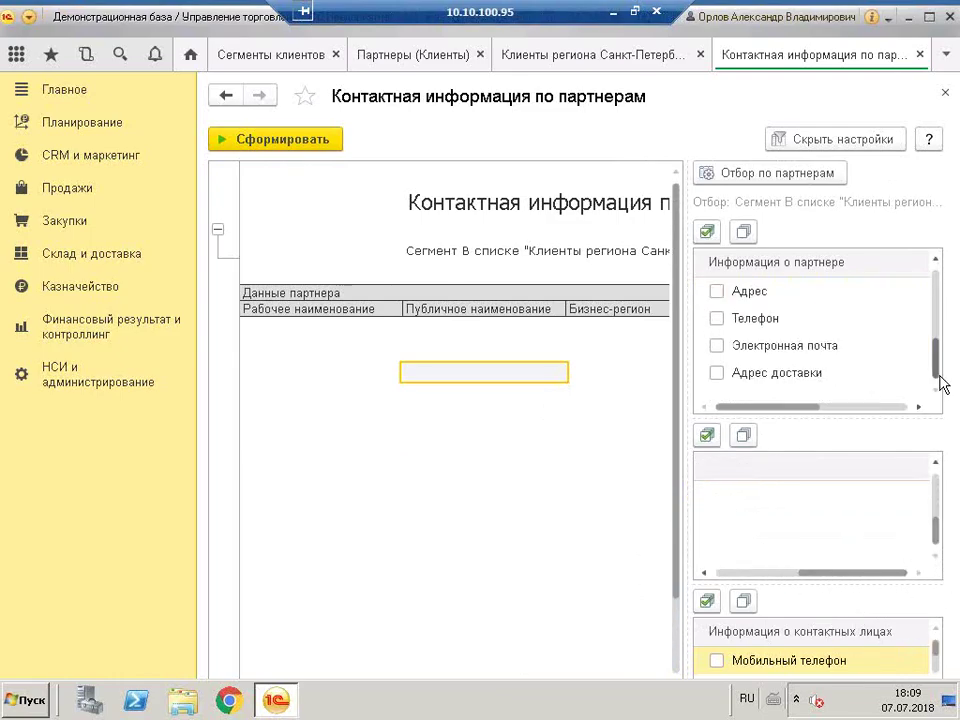
pyautogui.click(825, 660)
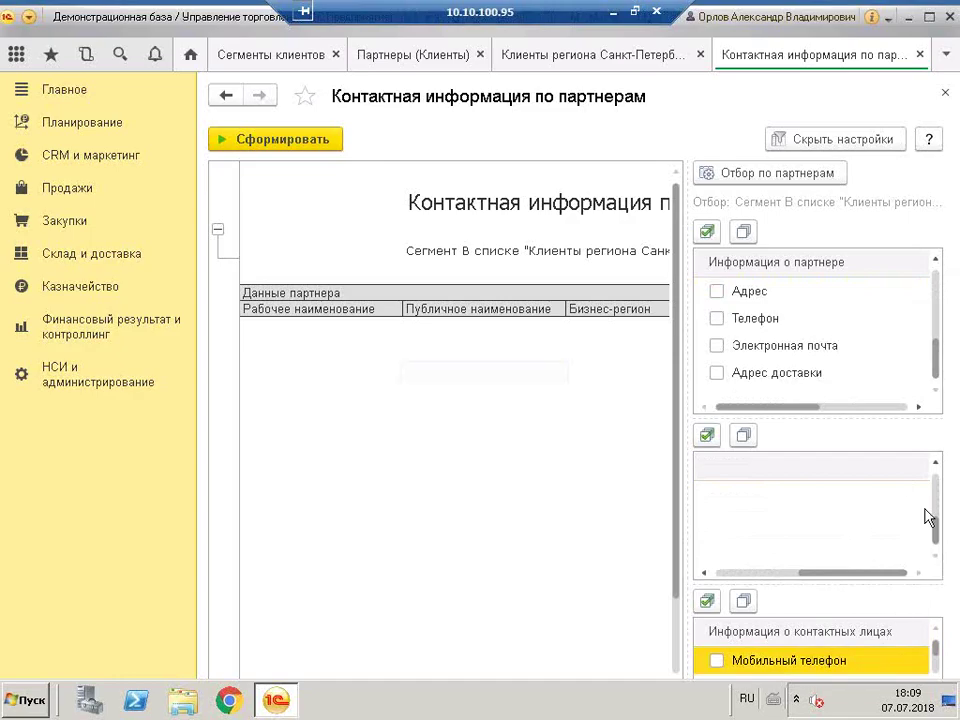
pyautogui.click(347, 343)
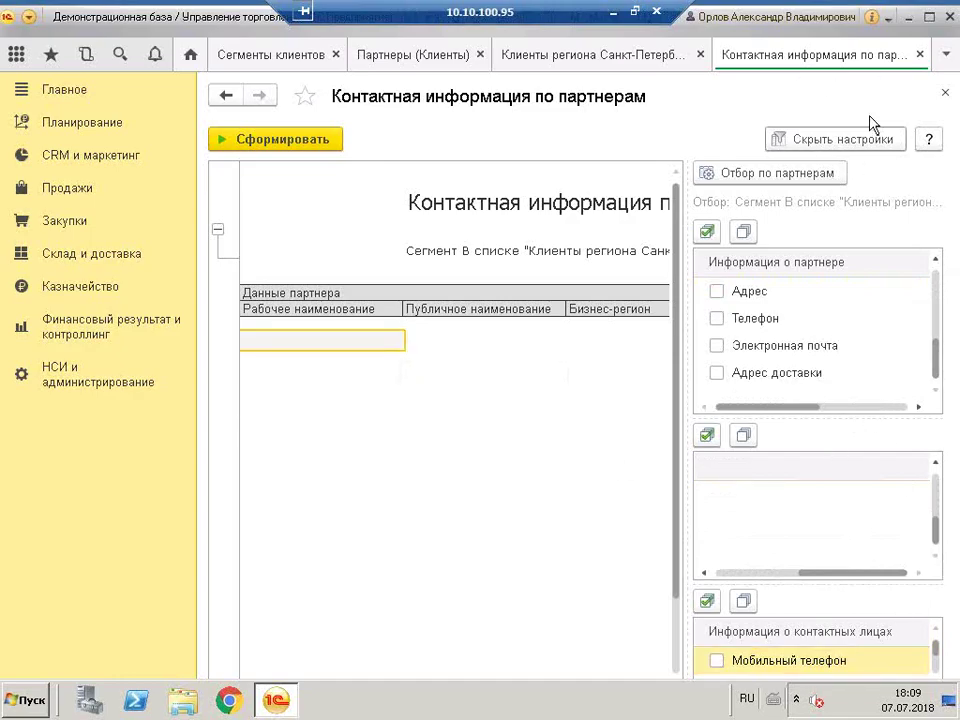
pyautogui.click(945, 97)
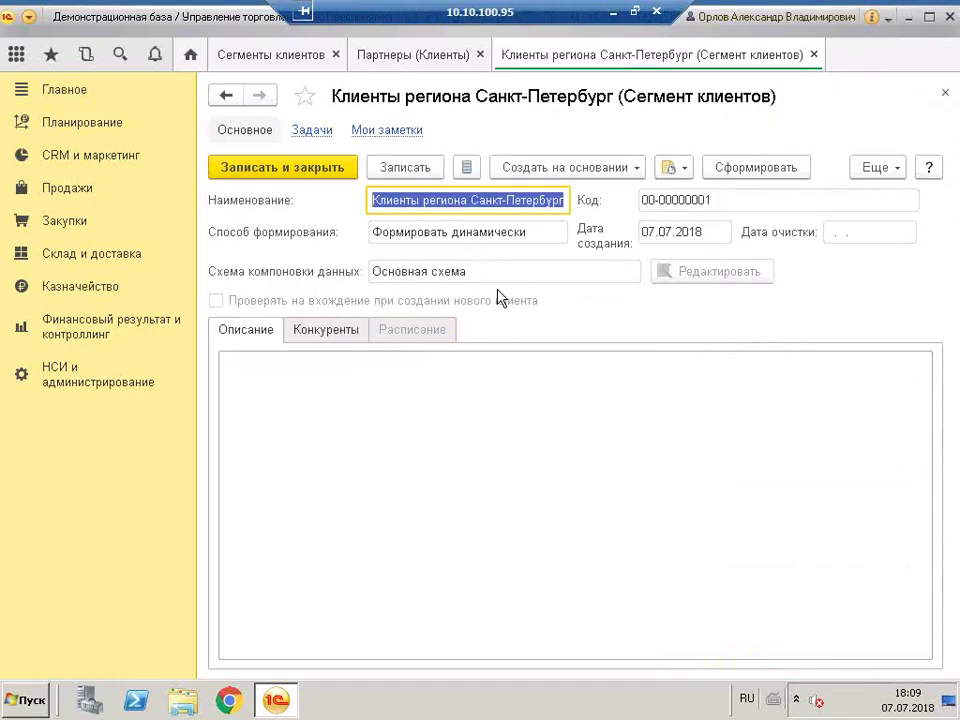
# Save and reopen the Клиенты региона Санкт-Петербург segment, then review its Состав сегмента report and close the report
pyautogui.click(321, 168)
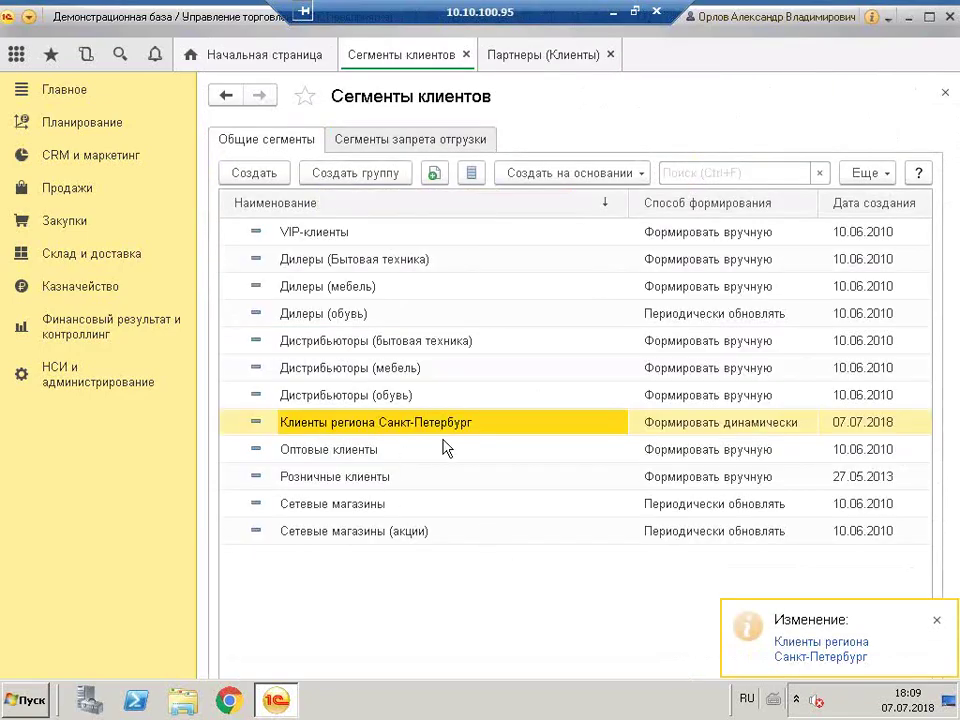
pyautogui.doubleClick(600, 427)
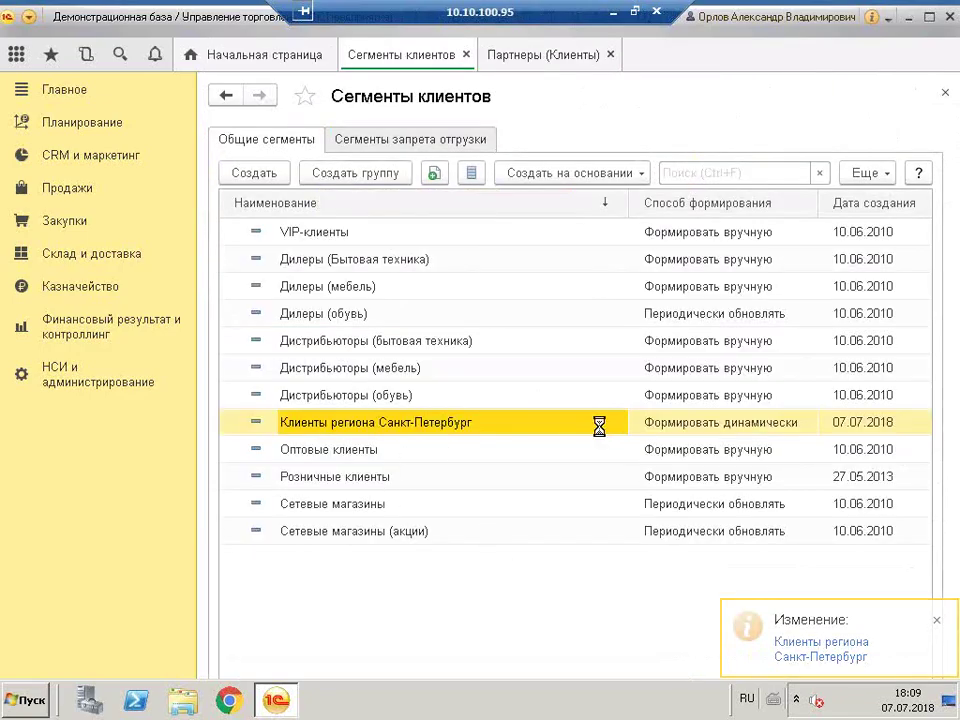
pyautogui.click(862, 168)
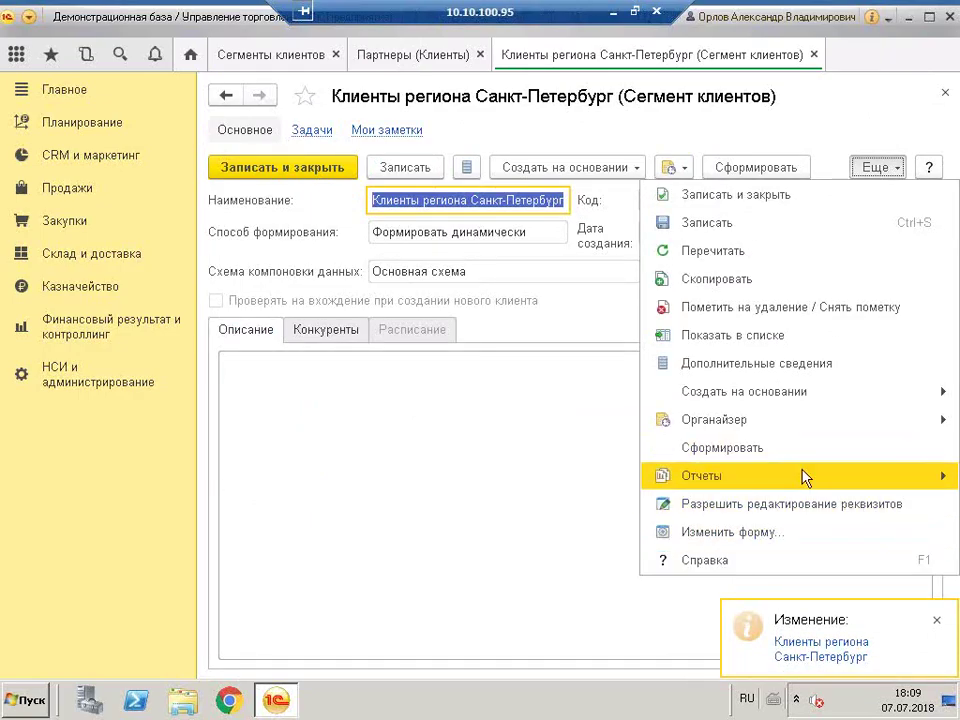
pyautogui.moveTo(801, 478)
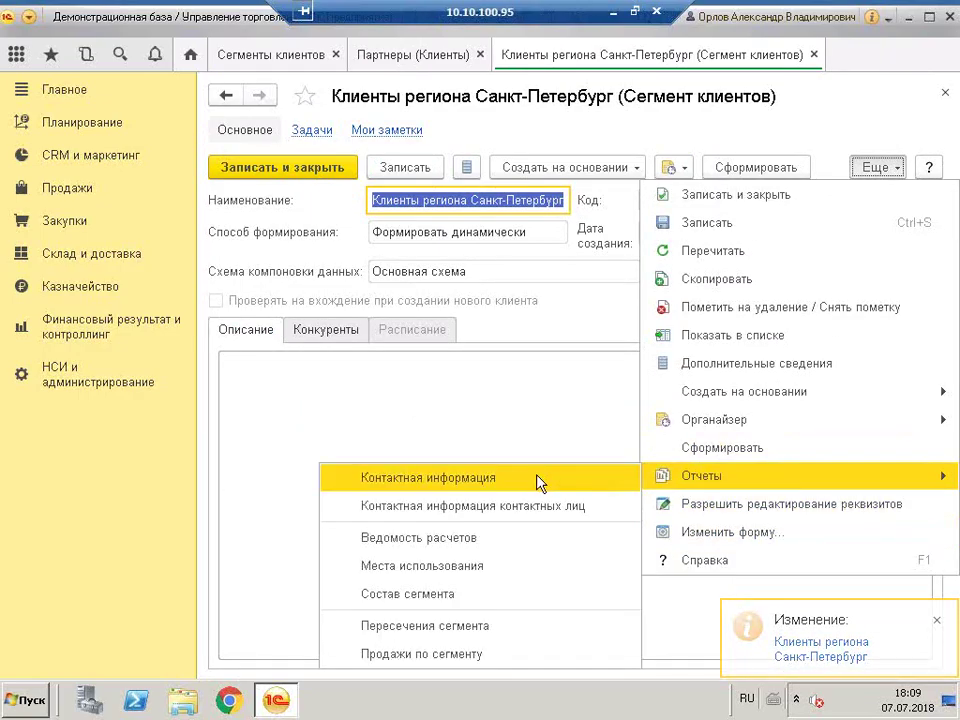
pyautogui.click(492, 600)
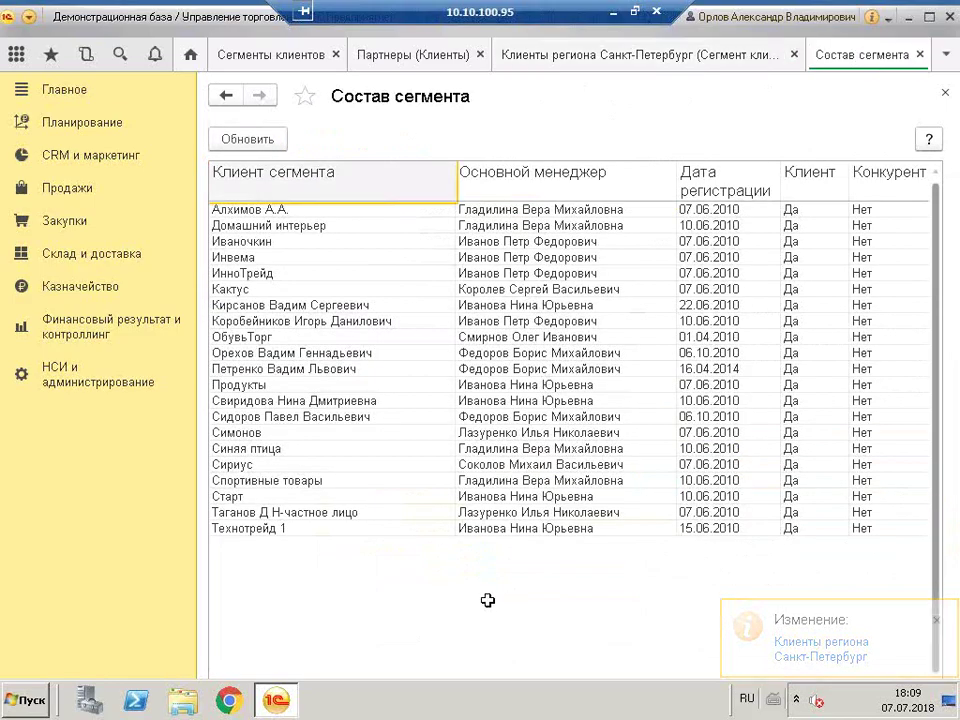
pyautogui.click(237, 208)
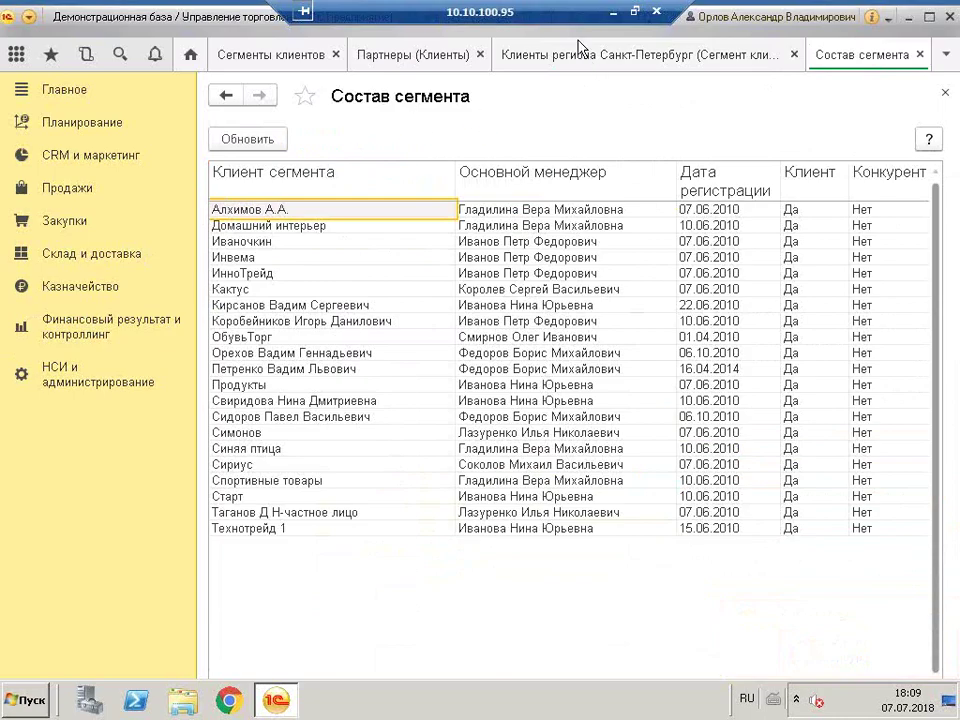
pyautogui.click(945, 94)
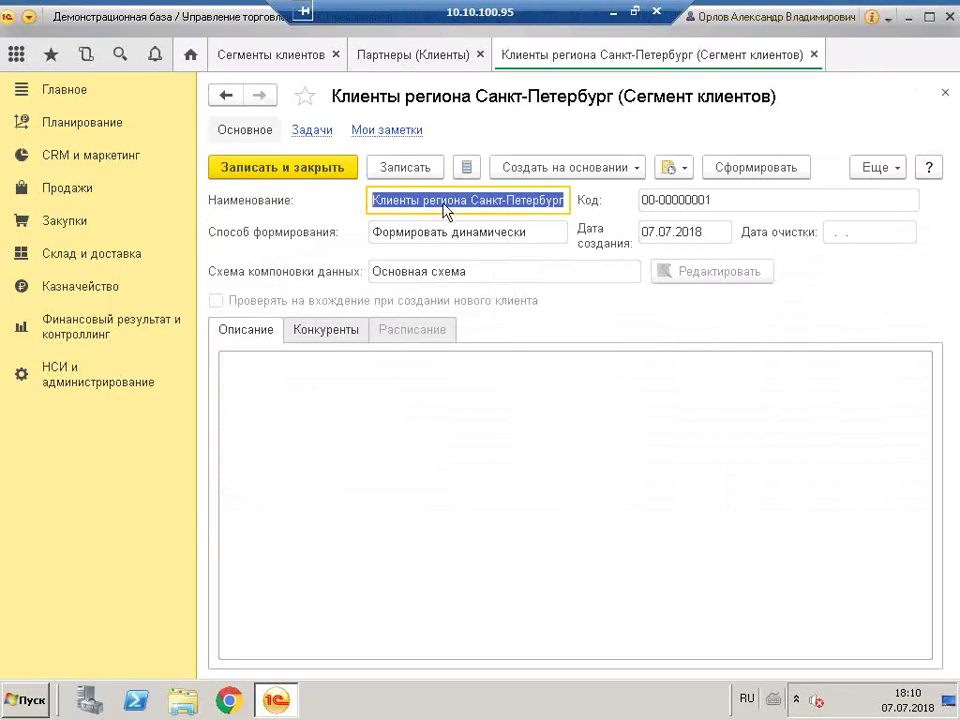
# In the Партнеры (Клиенты) list, set the Альтаир partner's Бизнес-регион to Санкт-Петербург and save and close its card
pyautogui.click(414, 58)
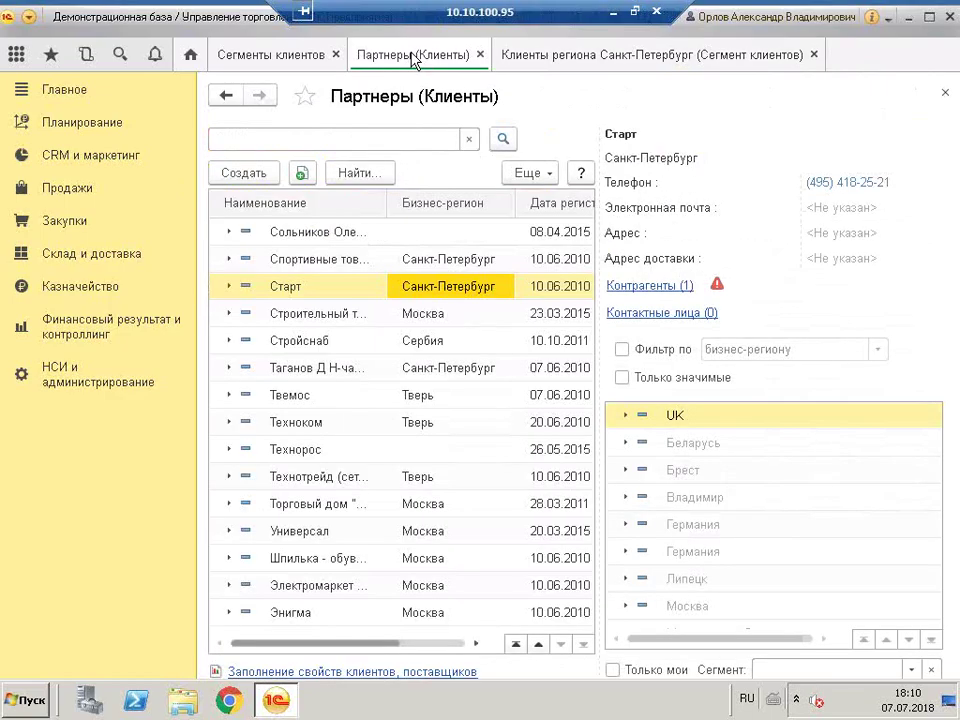
pyautogui.scroll(5, 475, 302)
pyautogui.scroll(15, 475, 302)
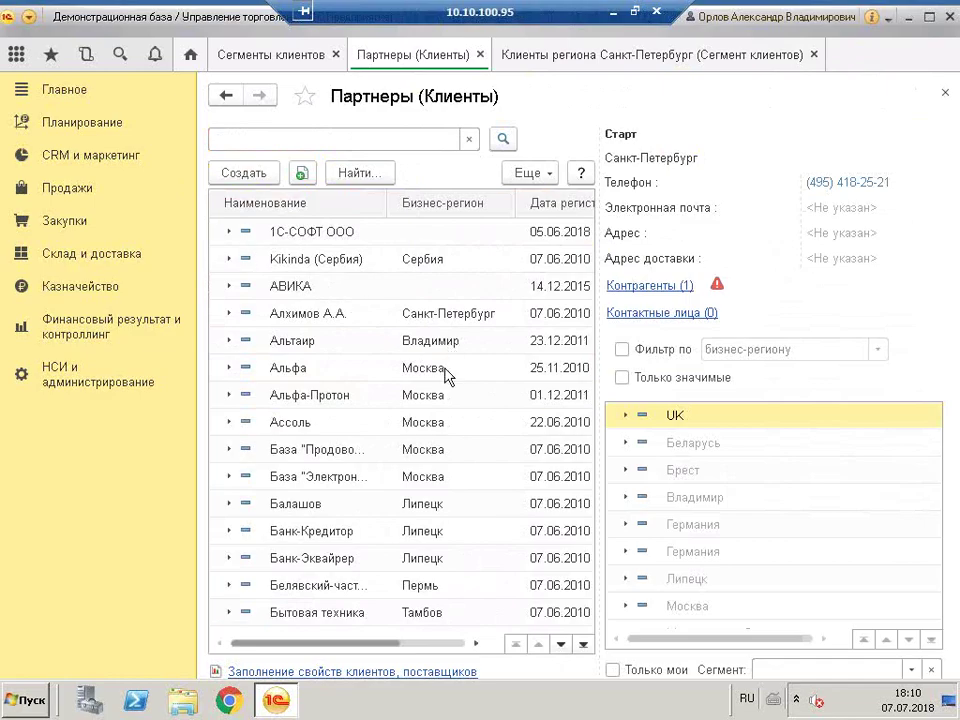
pyautogui.click(325, 343)
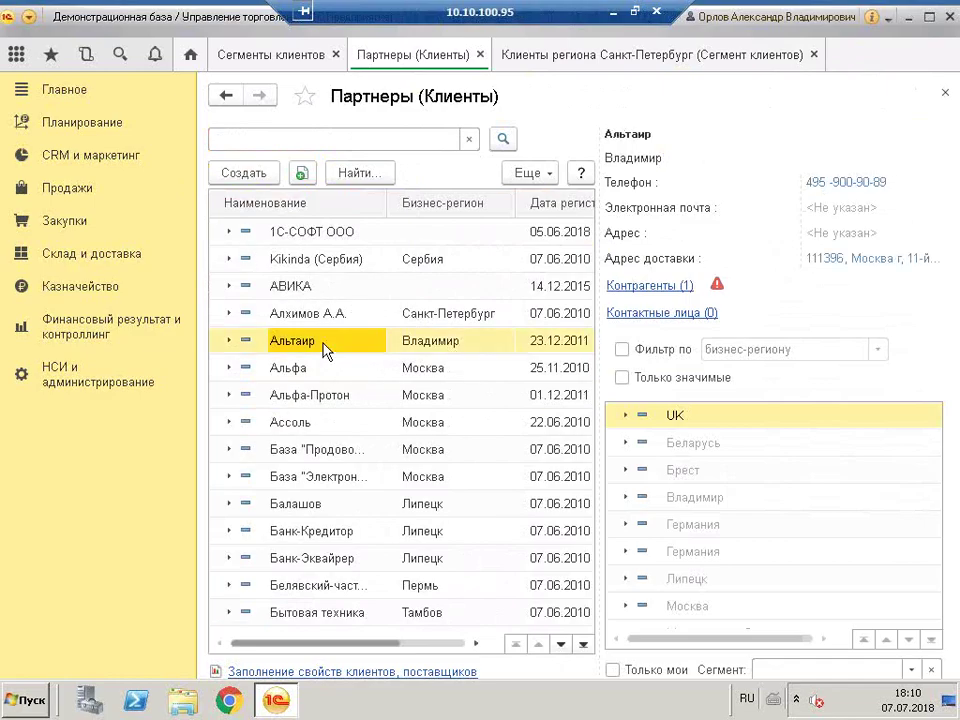
pyautogui.click(470, 343)
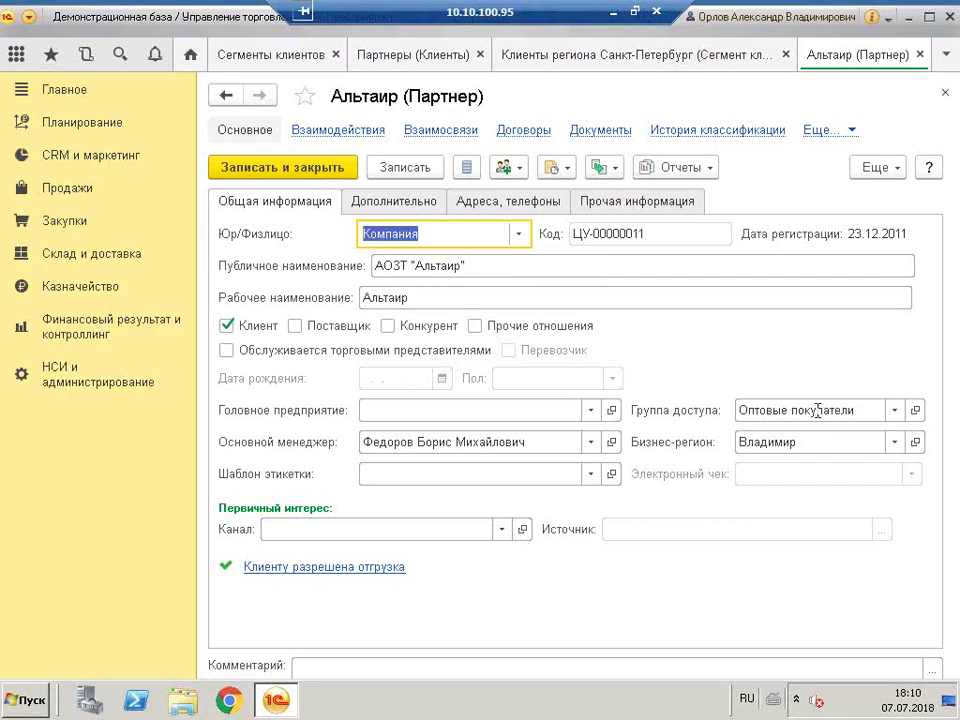
pyautogui.click(781, 440)
pyautogui.click(777, 485)
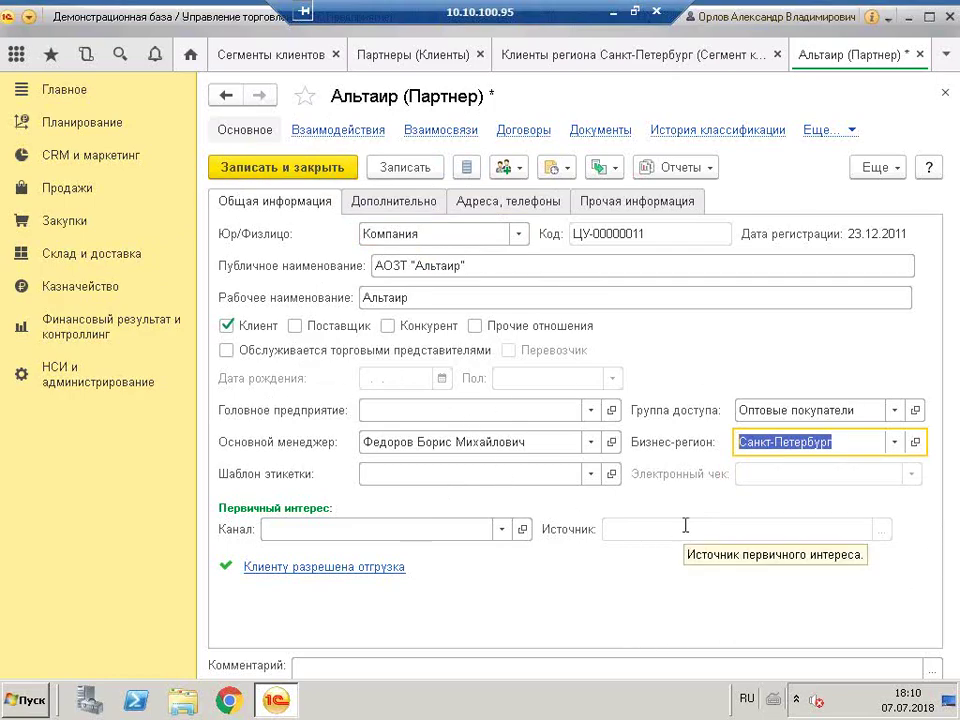
pyautogui.click(287, 167)
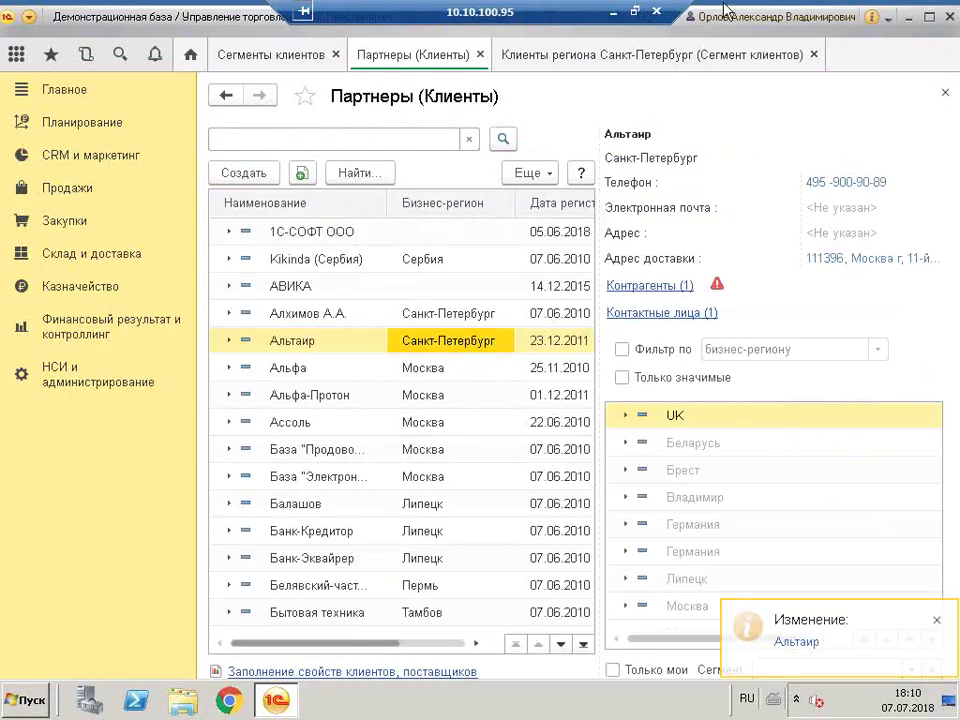
# Check the Санкт-Петербург segment's Состав сегмента report for the Альтаир partner, then close the report and the segment
pyautogui.click(645, 58)
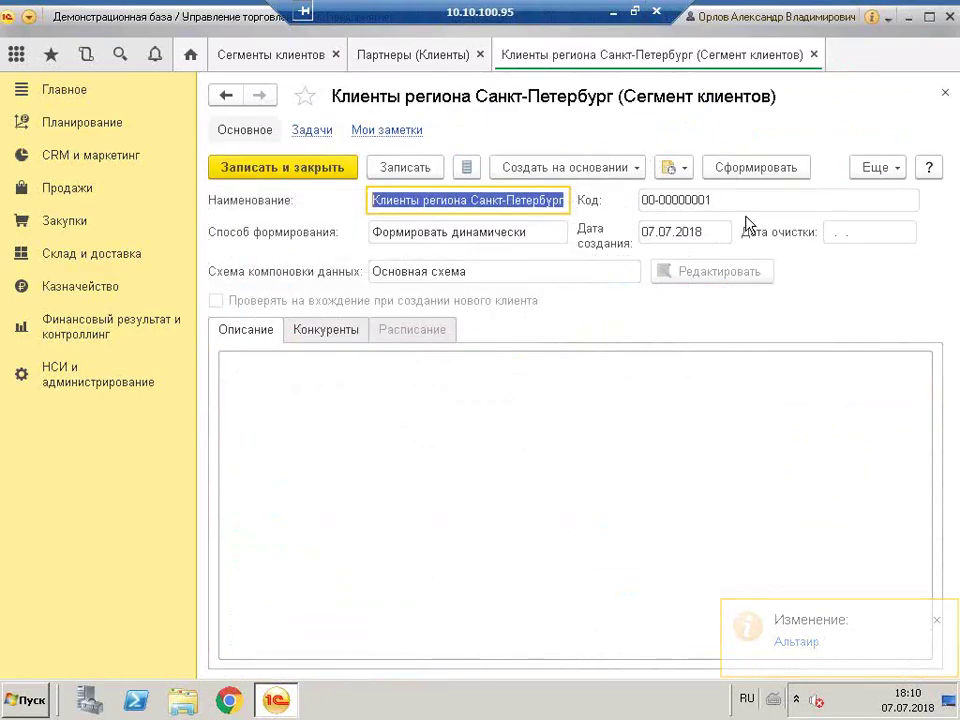
pyautogui.click(878, 168)
pyautogui.moveTo(720, 476)
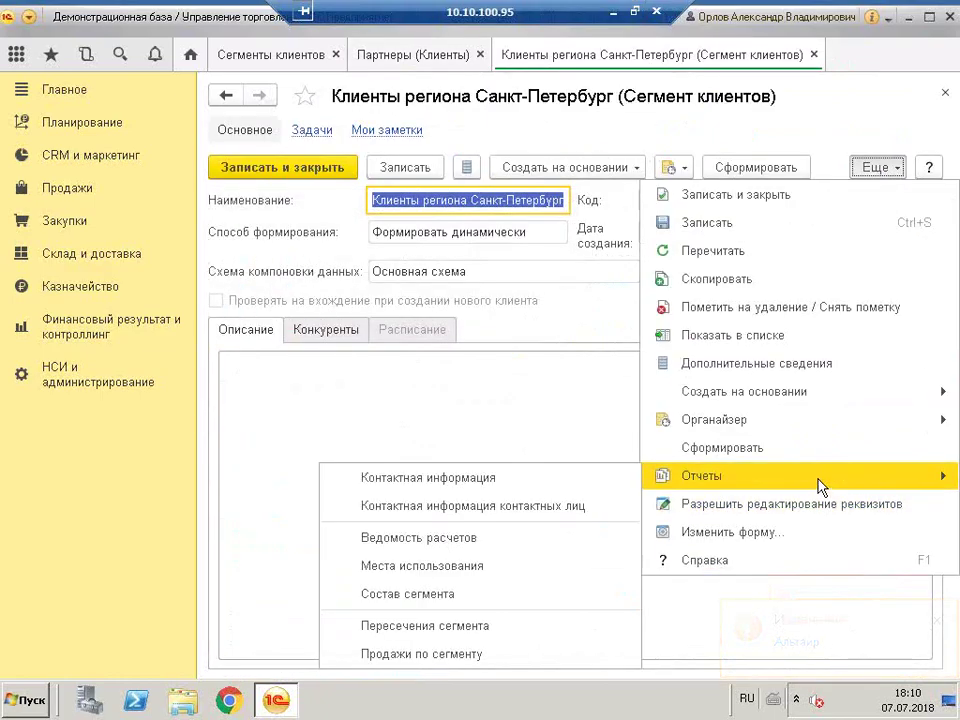
pyautogui.click(490, 598)
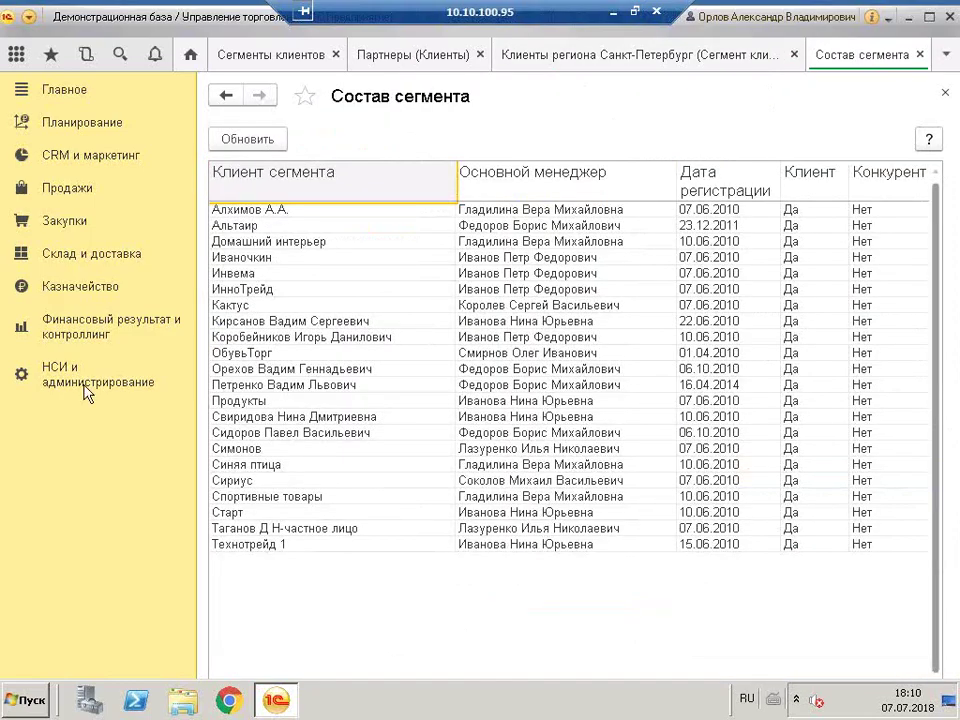
pyautogui.click(285, 222)
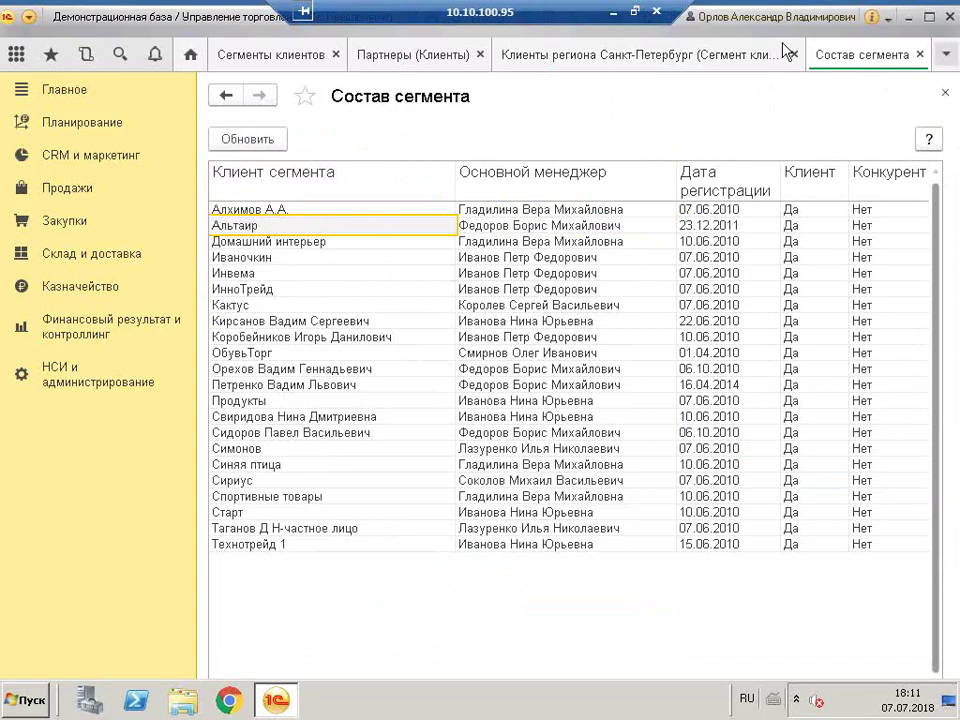
pyautogui.click(943, 94)
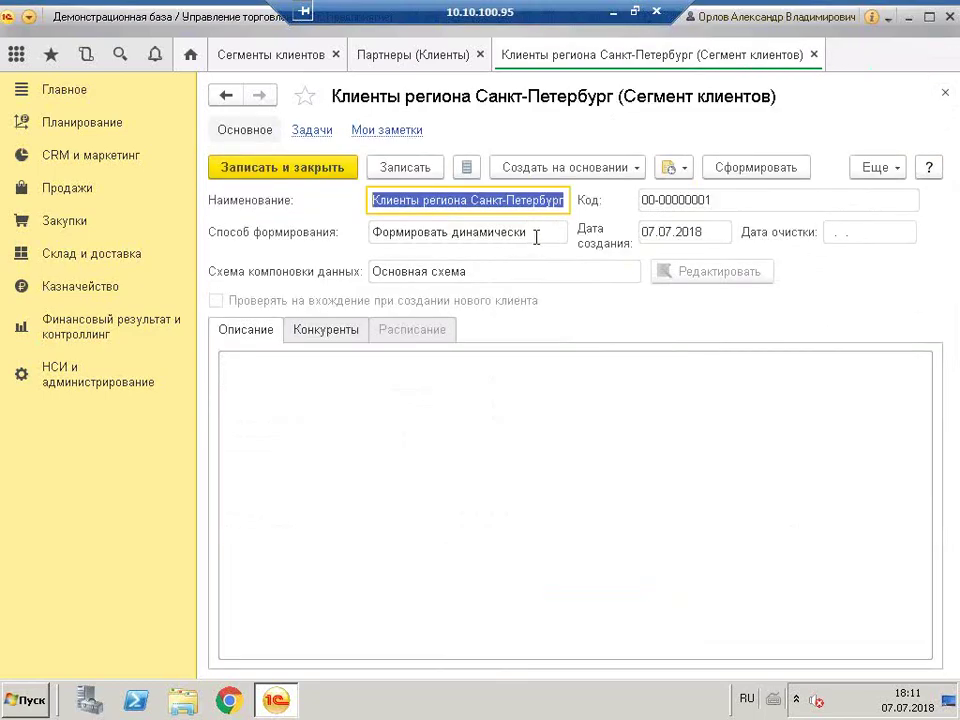
pyautogui.click(282, 168)
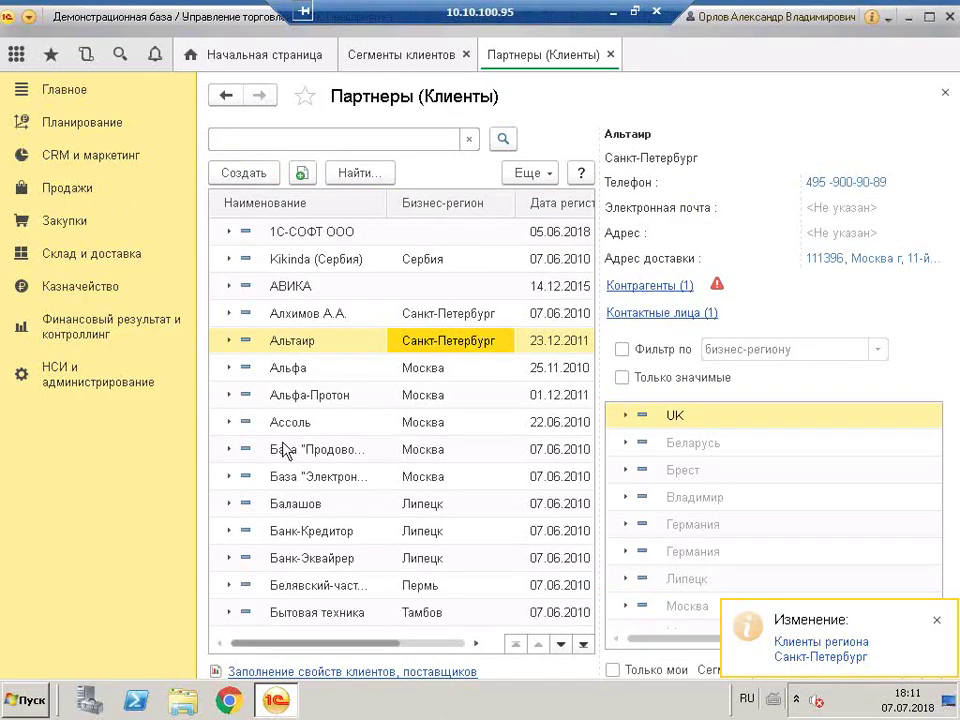
# Create a new customer segment named "Клиенты регон Тамбов" with the forming method Периодически обновлять
pyautogui.click(400, 56)
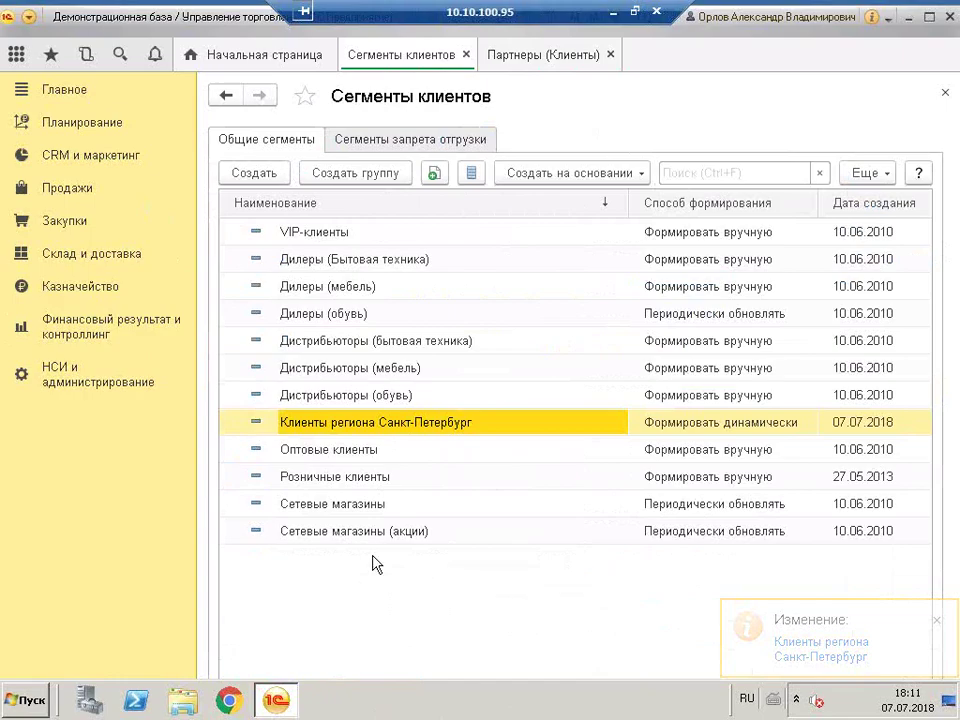
pyautogui.click(236, 176)
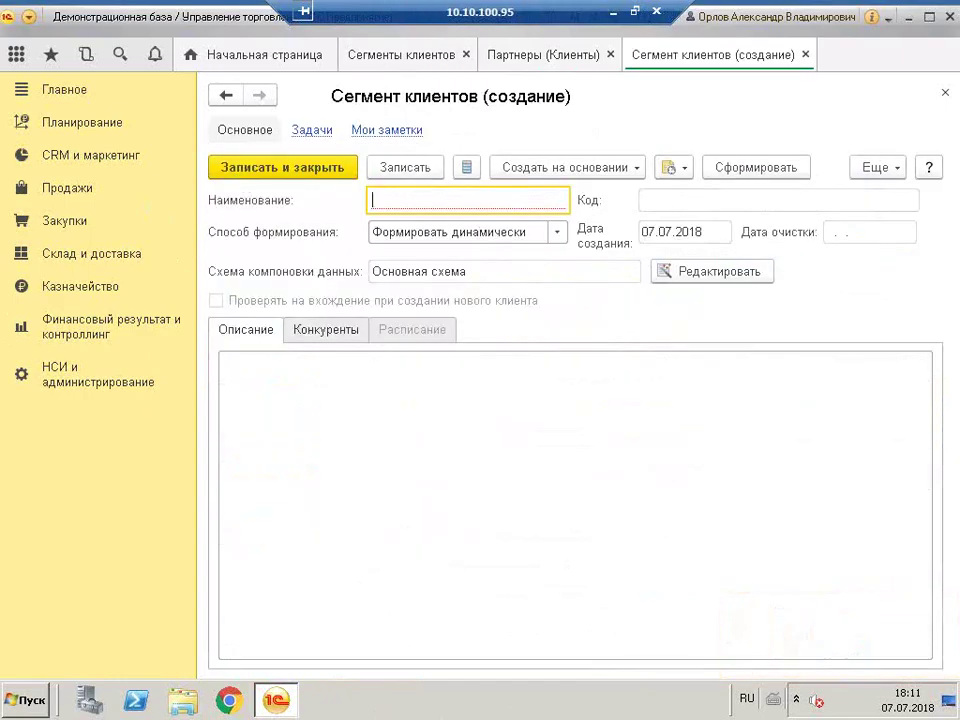
pyautogui.write('Клиенты регон Тамбов')
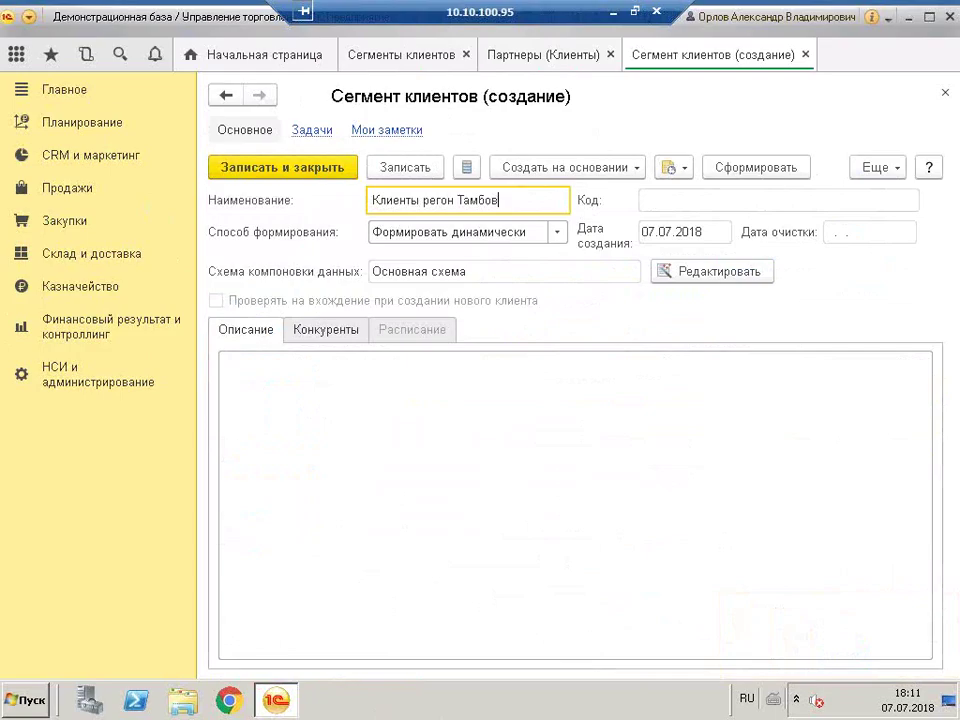
pyautogui.click(559, 233)
pyautogui.click(530, 291)
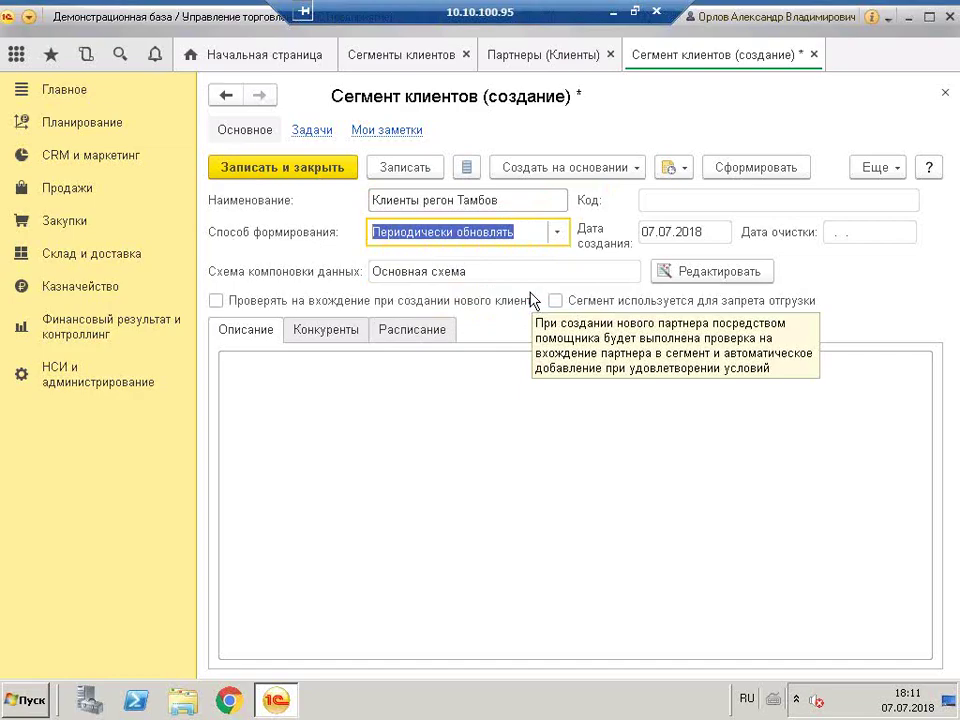
# Add the condition Партнер.Бизнес-регион Равно Тамбов to the new segment's filter settings
pyautogui.click(697, 277)
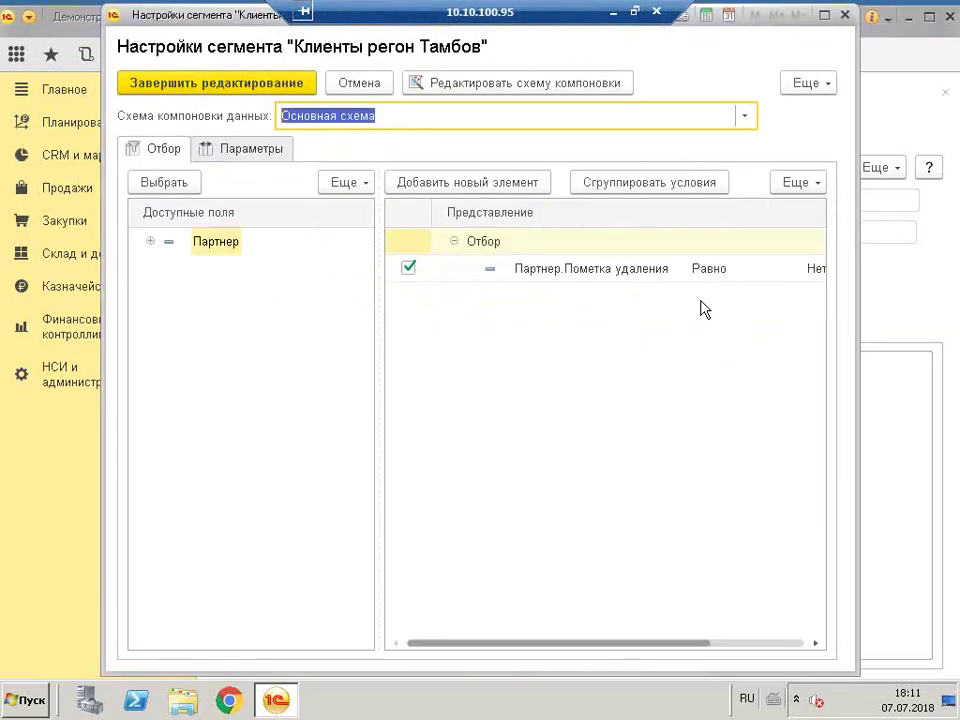
pyautogui.click(150, 242)
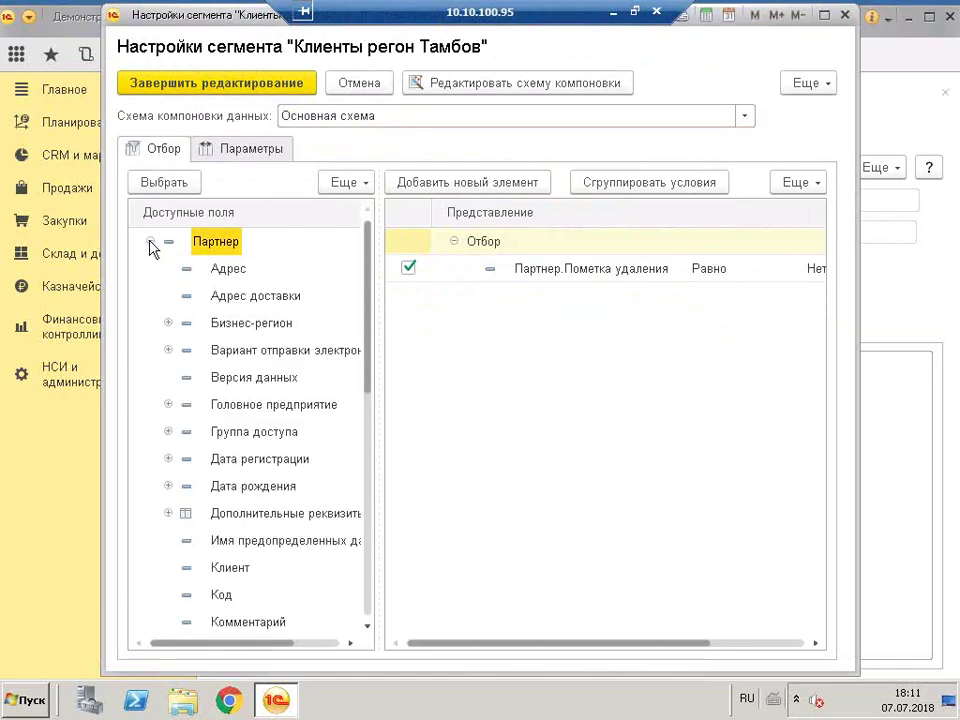
pyautogui.doubleClick(247, 324)
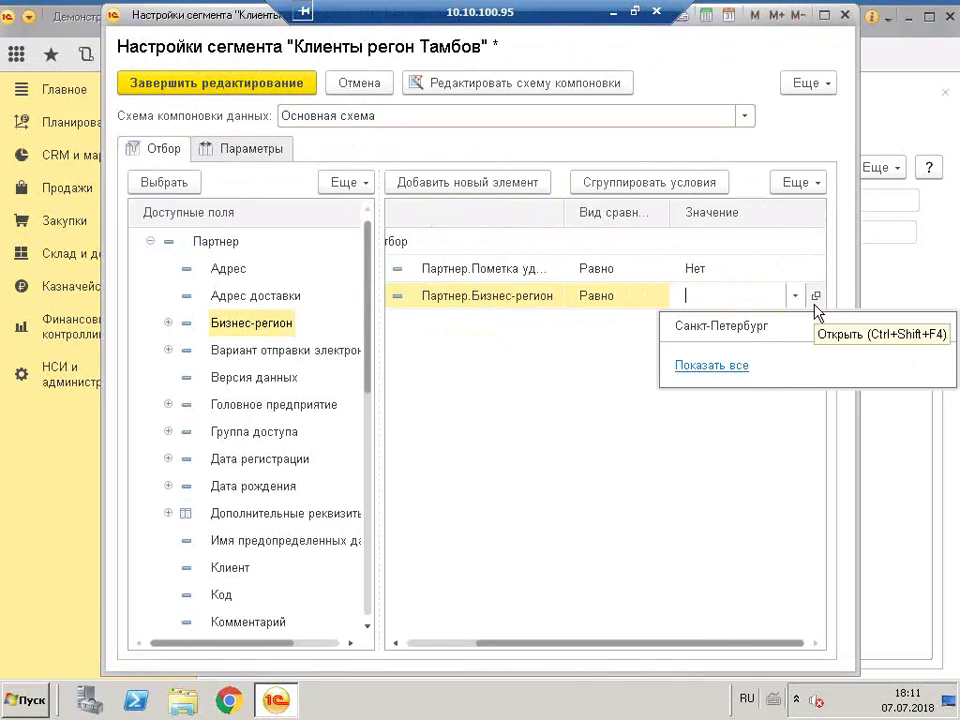
pyautogui.write('т')
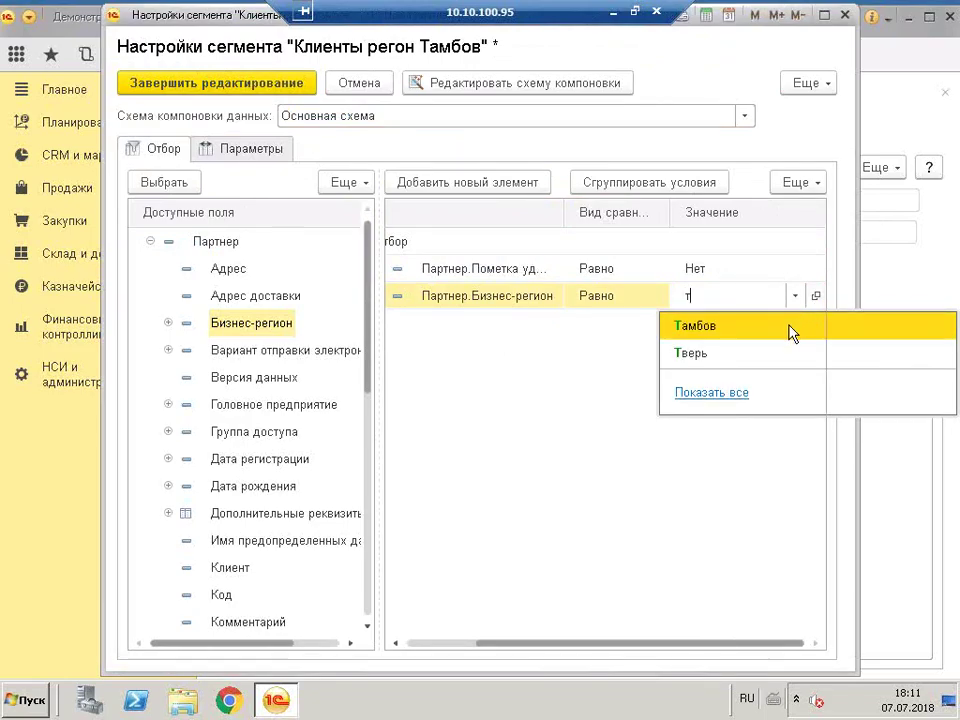
pyautogui.click(792, 330)
# Add the condition Партнер.Клиент Равно Да to the filter and save the Tambov segment with these settings
pyautogui.moveTo(240, 568); pyautogui.dragTo(731, 390)
pyautogui.click(615, 330)
pyautogui.click(615, 330)
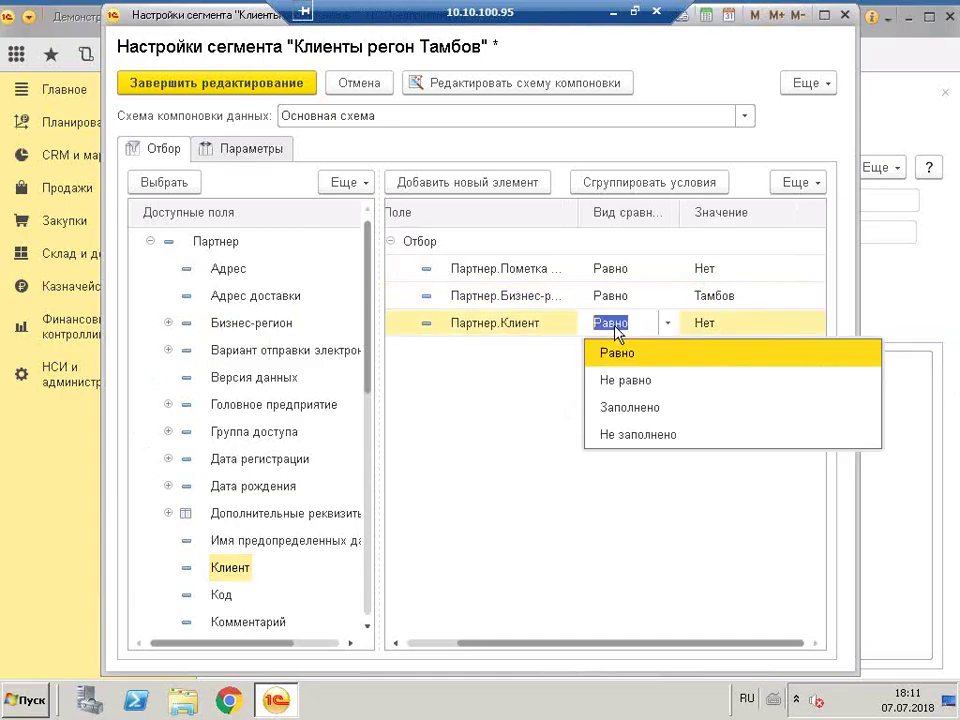
pyautogui.click(640, 355)
pyautogui.click(757, 320)
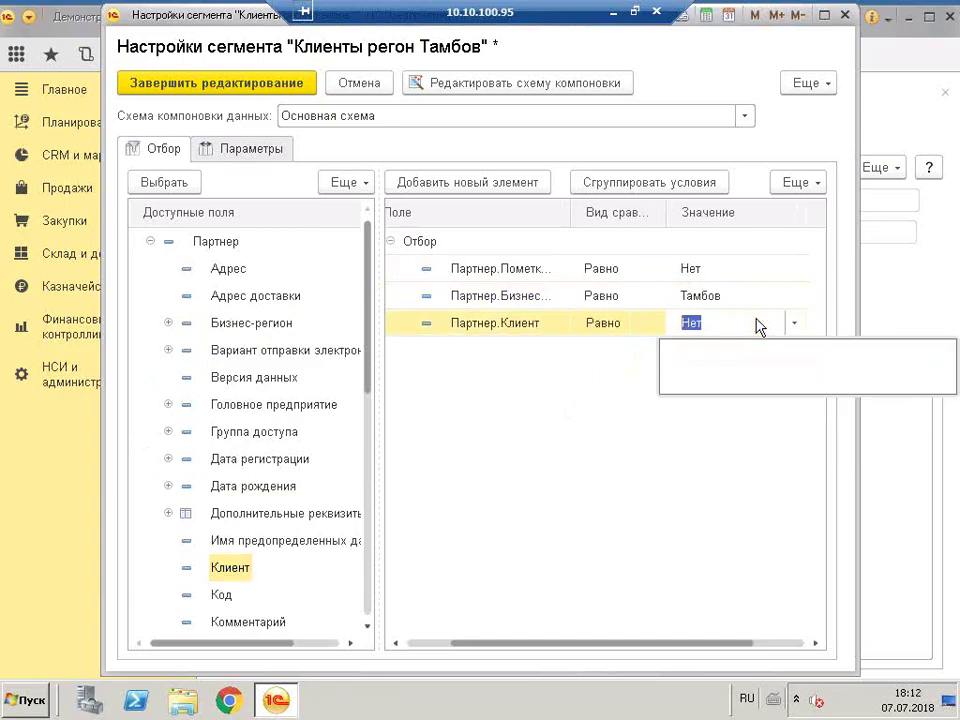
pyautogui.click(796, 324)
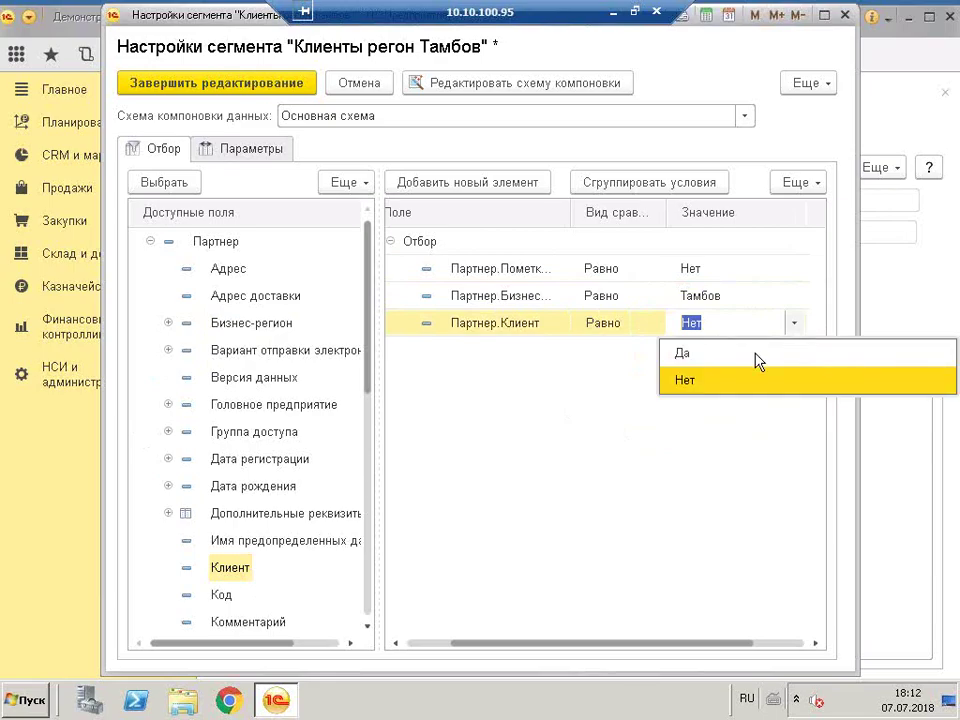
pyautogui.click(800, 349)
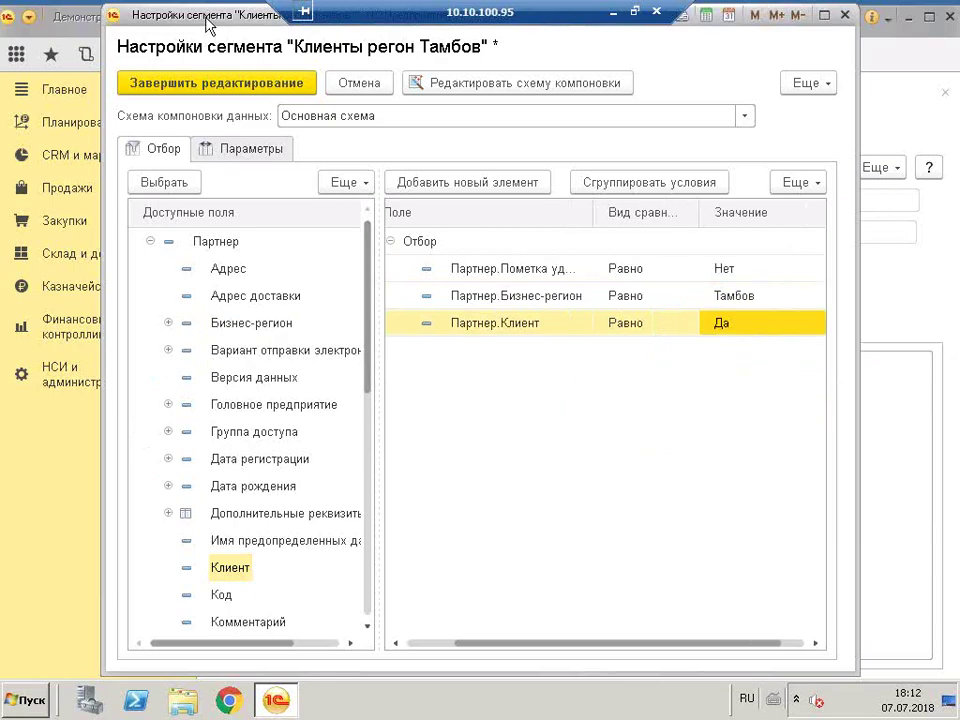
pyautogui.click(255, 83)
pyautogui.click(403, 176)
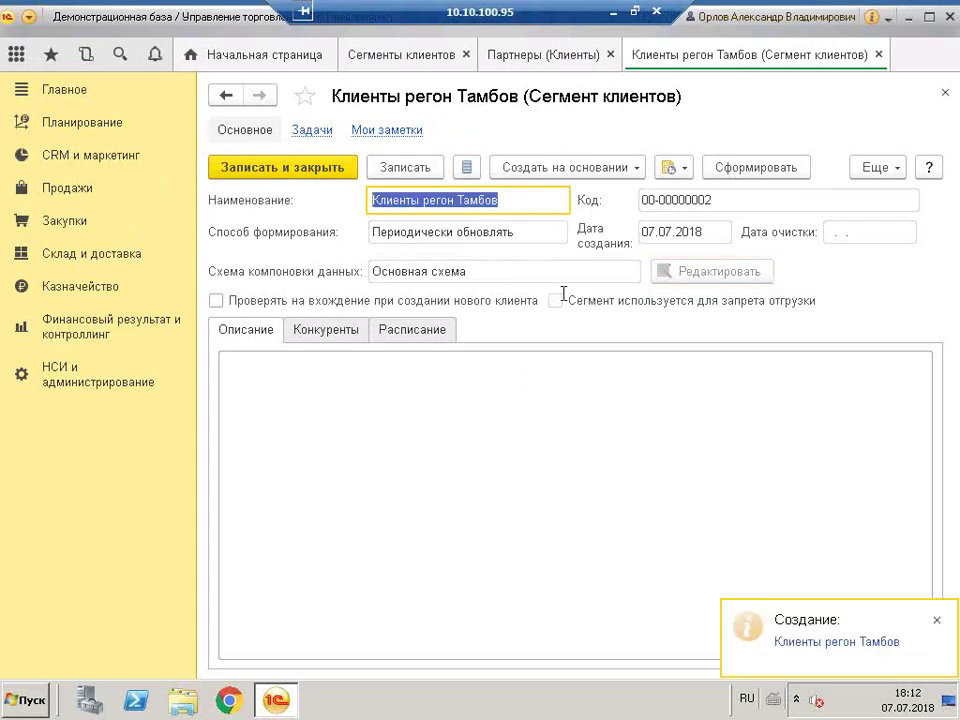
# Open the Tambov segment's Состав сегмента report and examine its contents
pyautogui.click(876, 168)
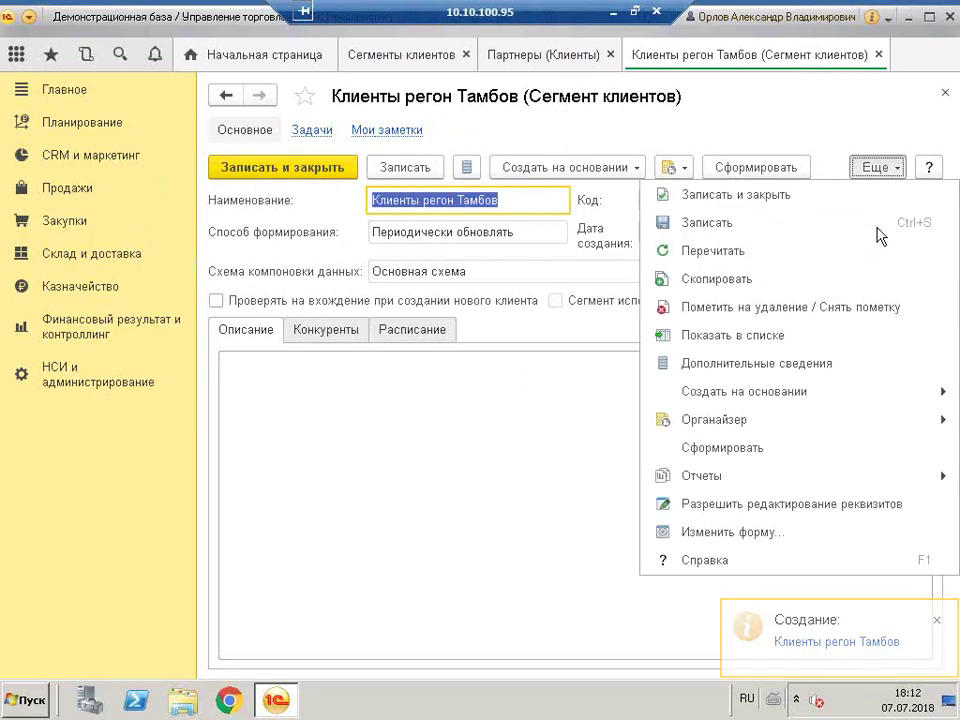
pyautogui.moveTo(786, 482)
pyautogui.click(483, 596)
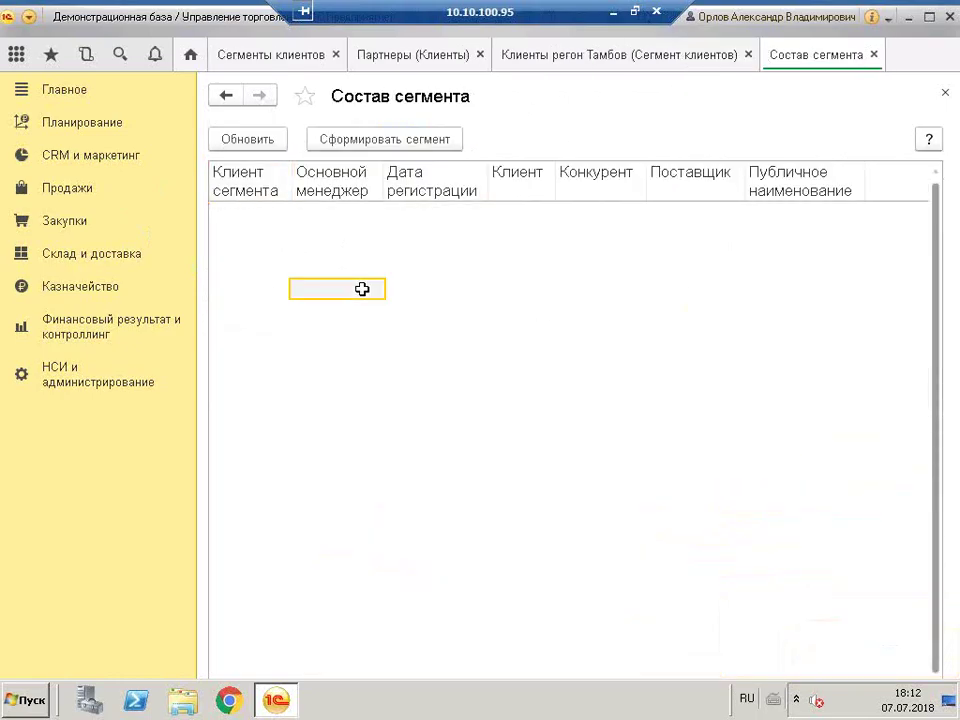
pyautogui.click(568, 253)
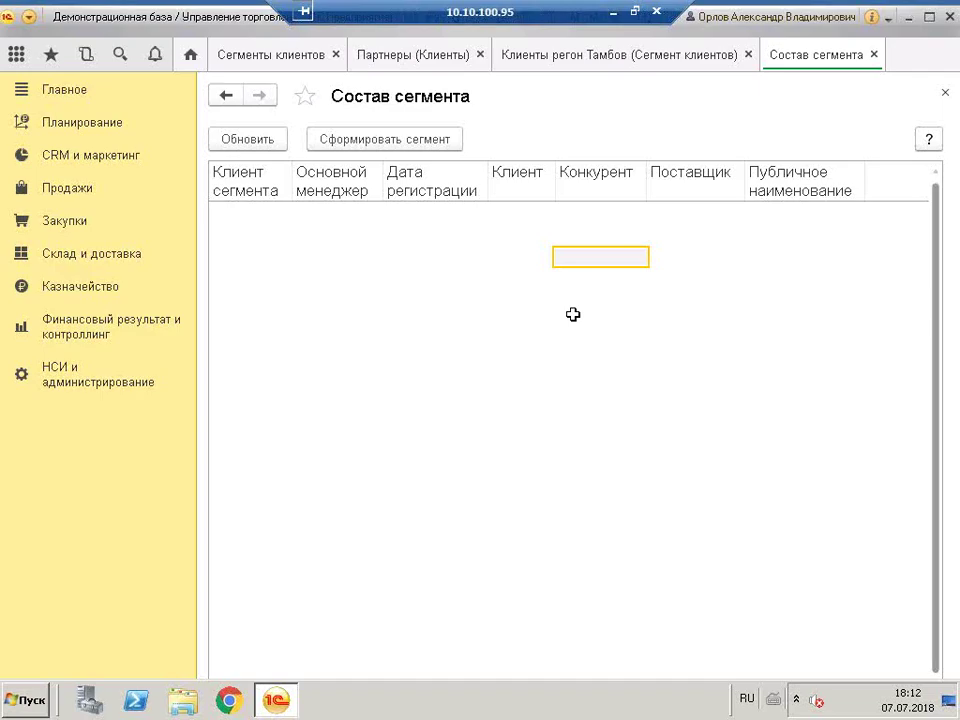
# Form the Tambov segment from its Состав сегмента report, confirm the re-forming, and close the report
pyautogui.click(364, 141)
pyautogui.click(422, 389)
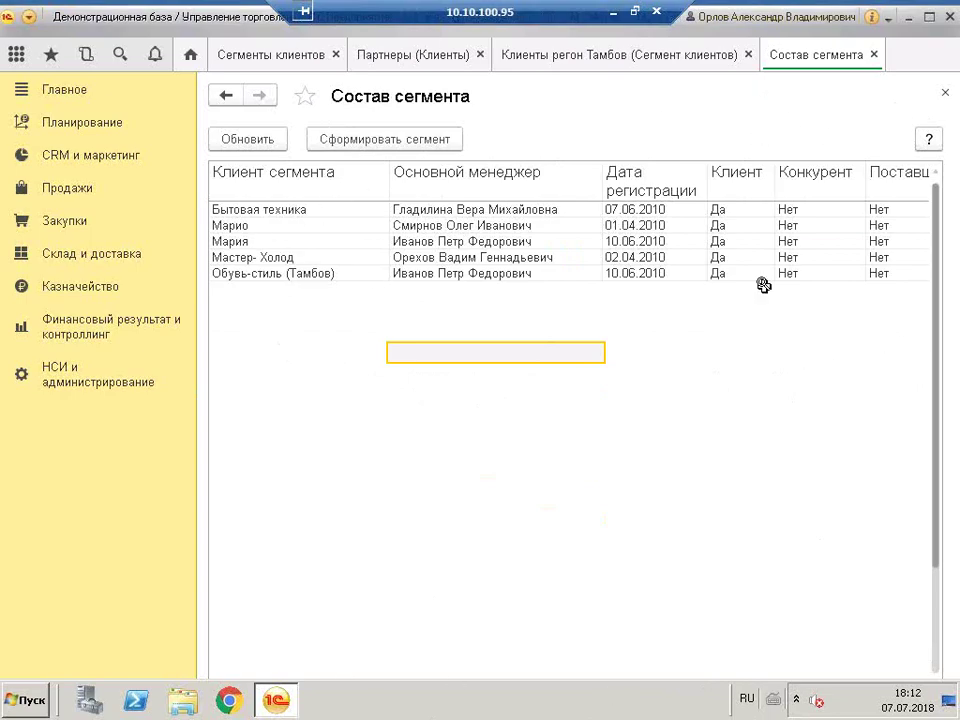
pyautogui.click(944, 92)
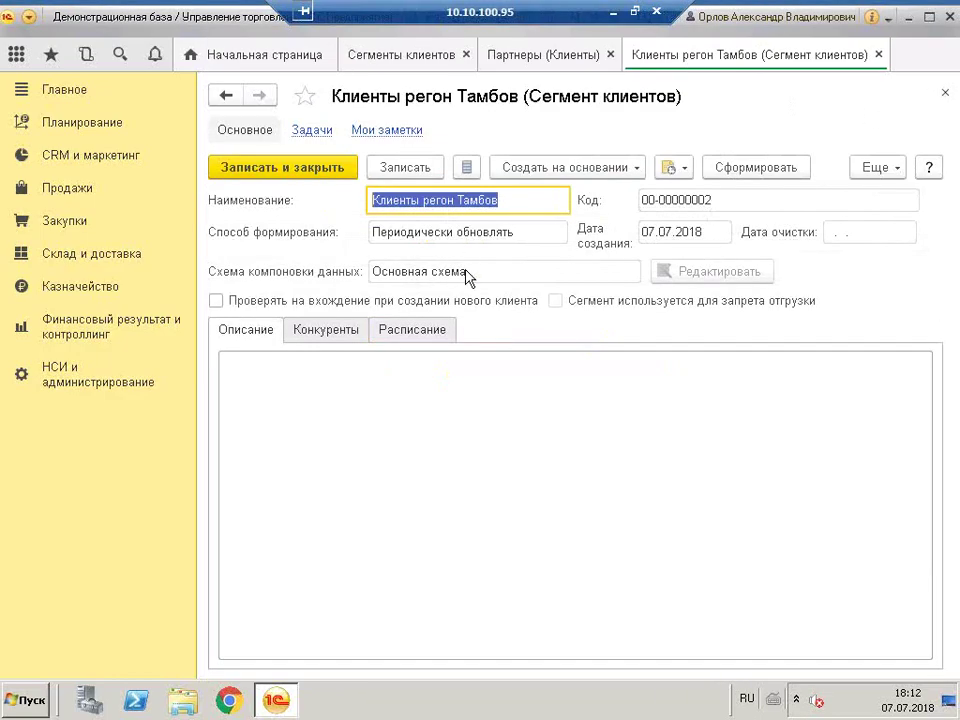
# Review the business regions in the partner list, then reopen the Tambov segment's Состав сегмента report, check its client column and close it
pyautogui.click(515, 60)
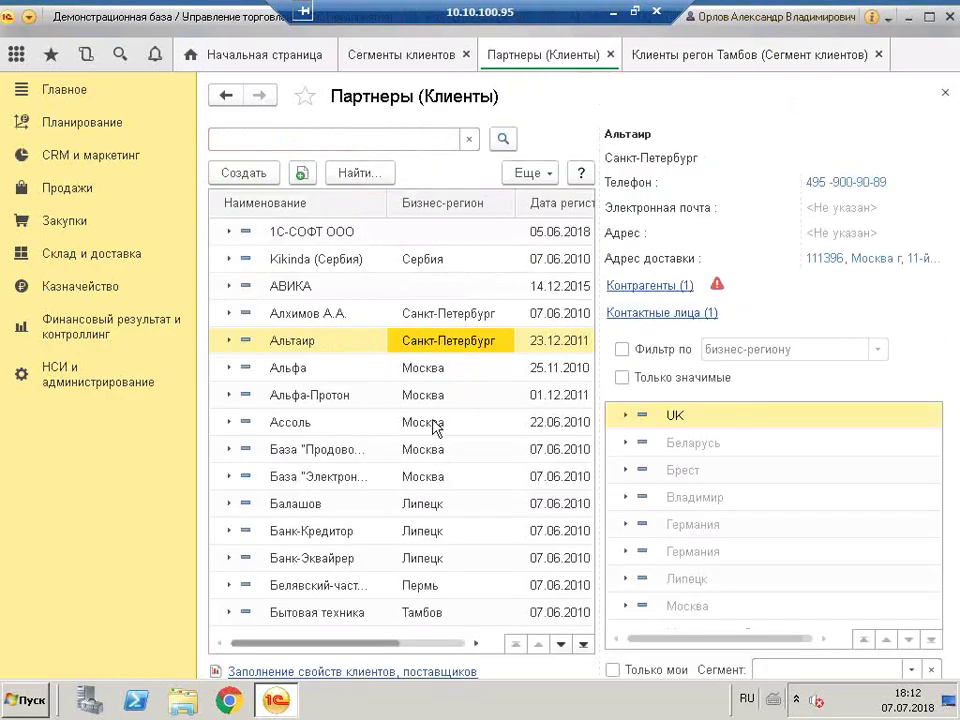
pyautogui.click(697, 60)
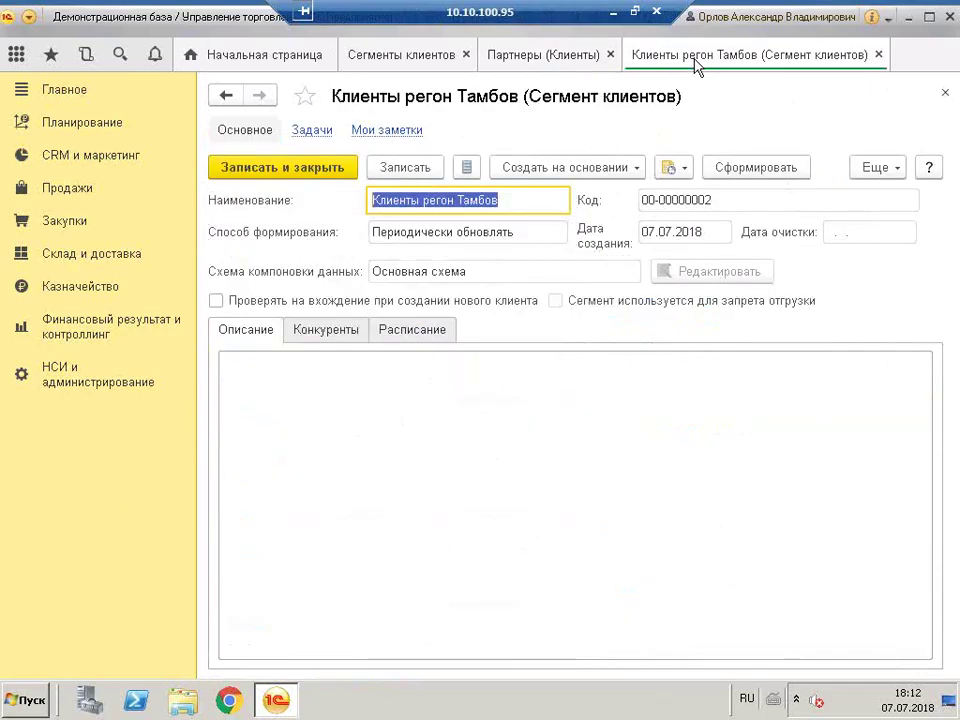
pyautogui.click(877, 167)
pyautogui.moveTo(773, 480)
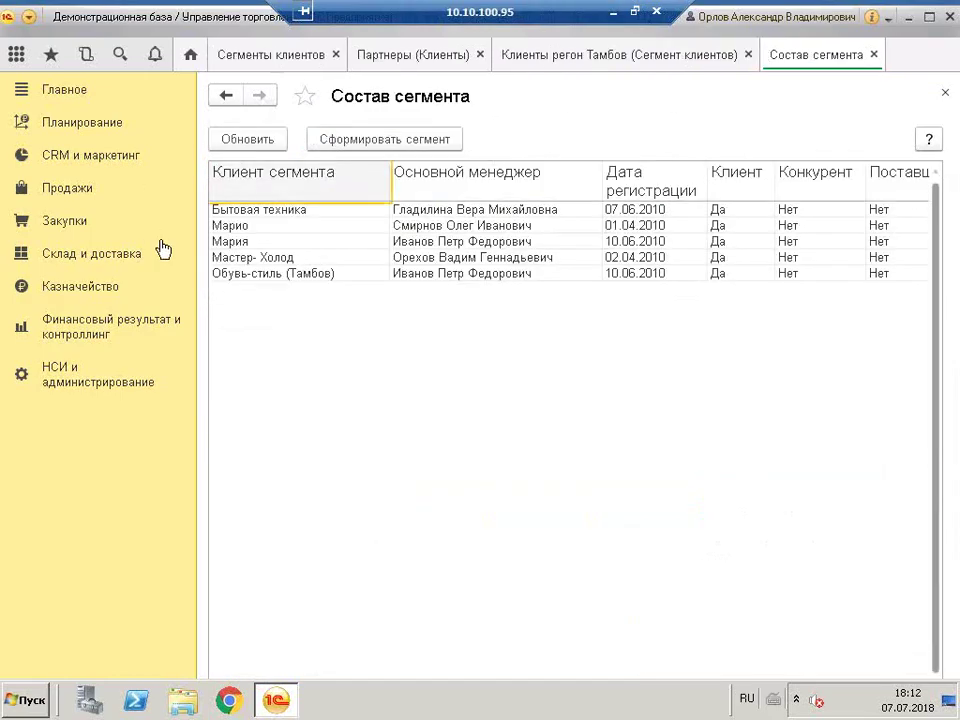
pyautogui.moveTo(266, 212); pyautogui.dragTo(283, 277)
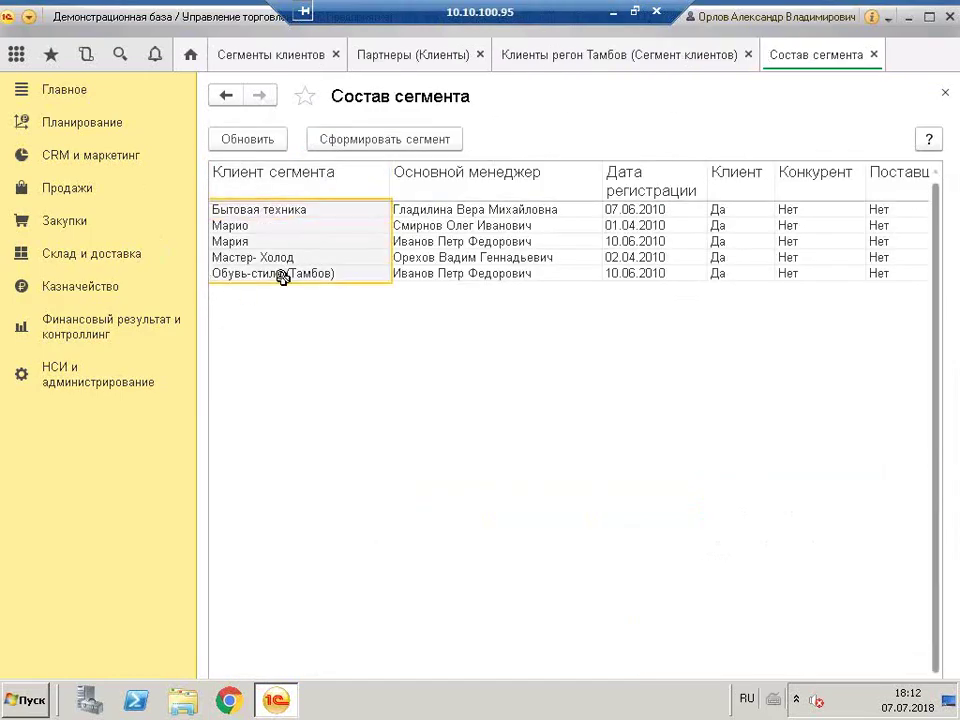
pyautogui.click(873, 54)
# Set the business region of the partner Альфа to Тамбов and save and close its card
pyautogui.click(560, 55)
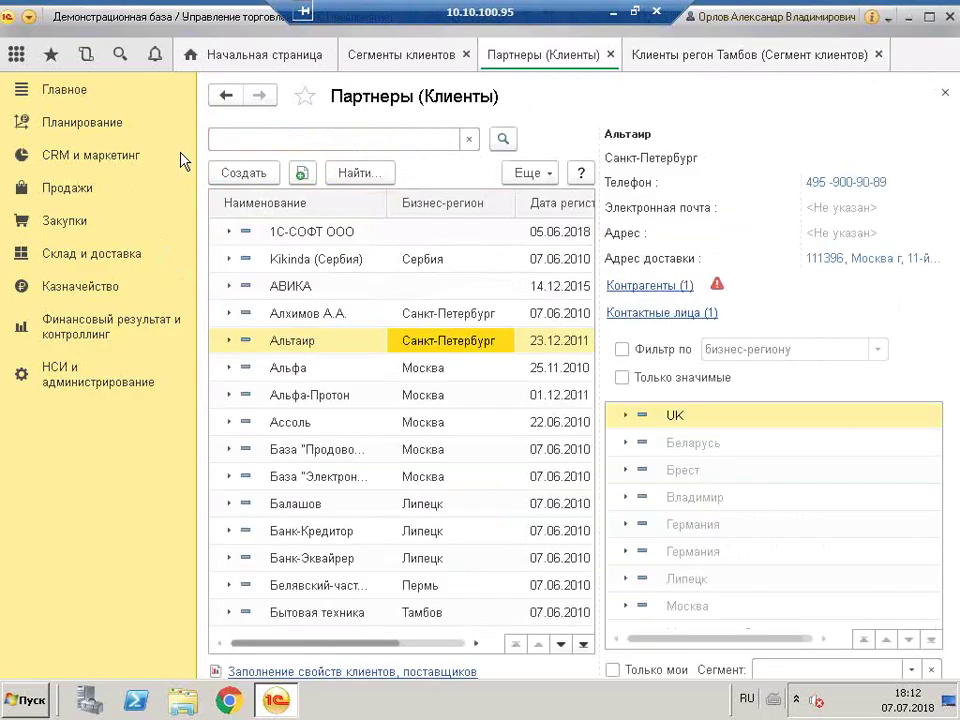
pyautogui.click(324, 369)
pyautogui.doubleClick(324, 369)
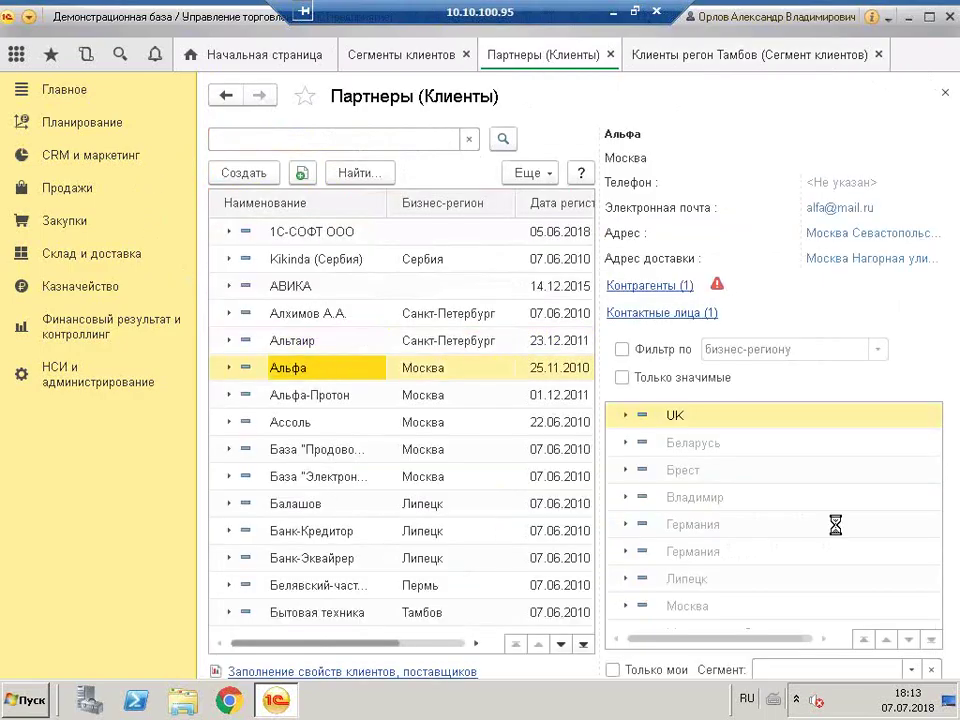
pyautogui.click(814, 441)
pyautogui.click(698, 471)
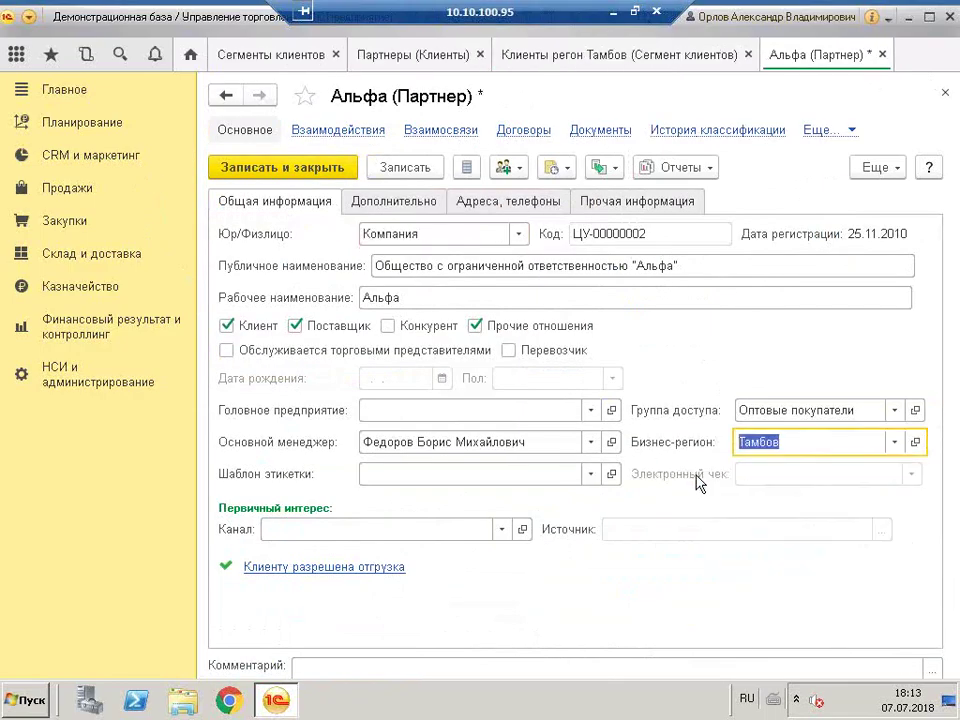
pyautogui.click(278, 172)
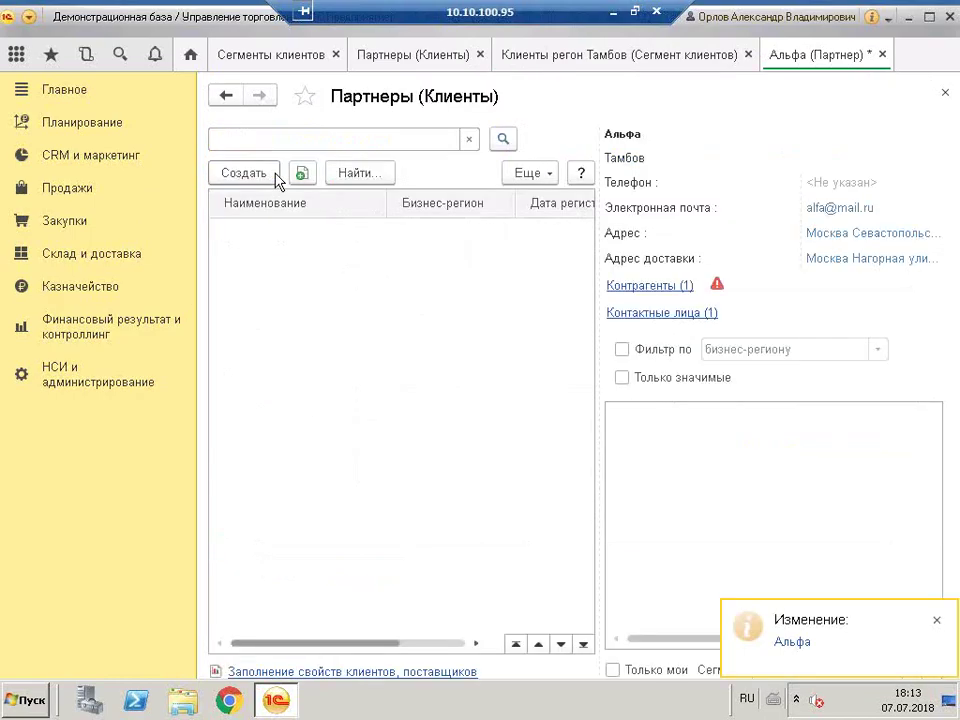
# Try to re-form the Клиенты регон Тамбов segment from its card
pyautogui.click(697, 58)
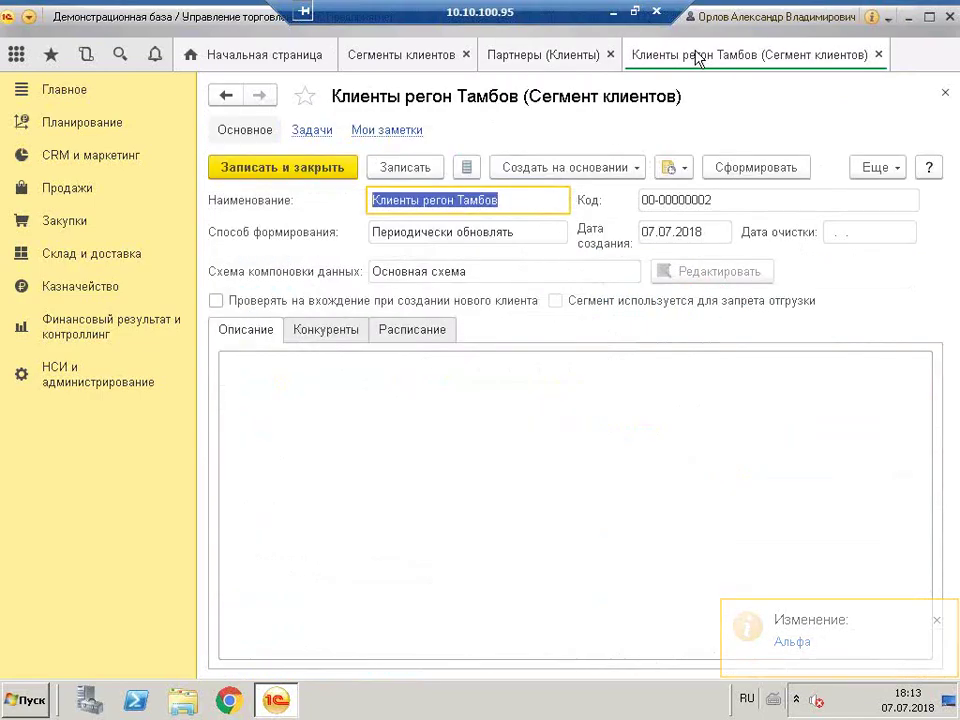
pyautogui.click(873, 169)
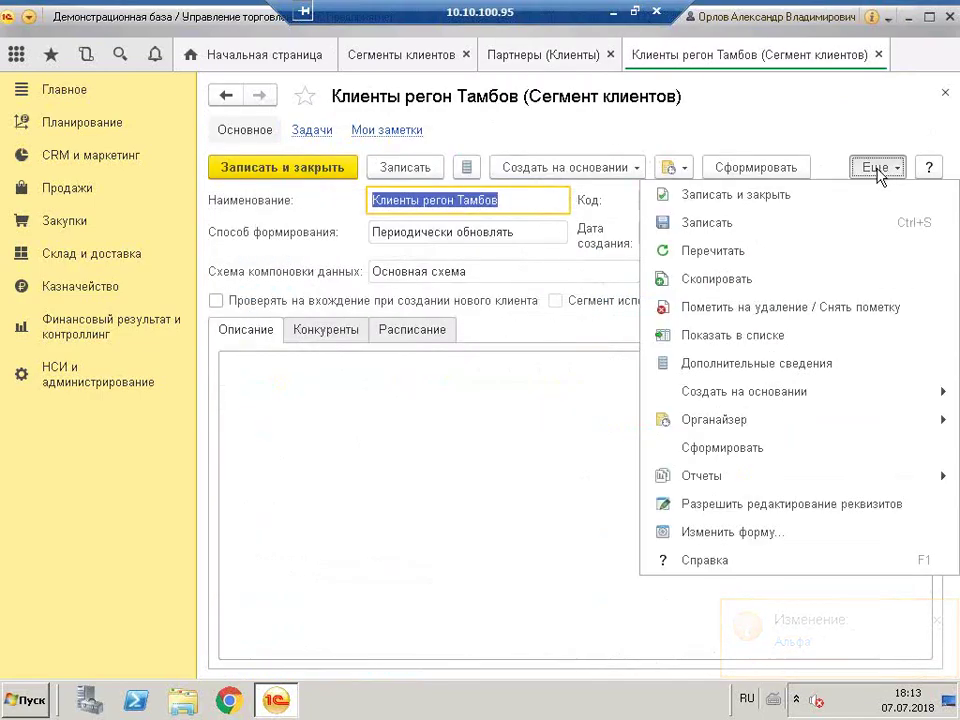
pyautogui.click(789, 452)
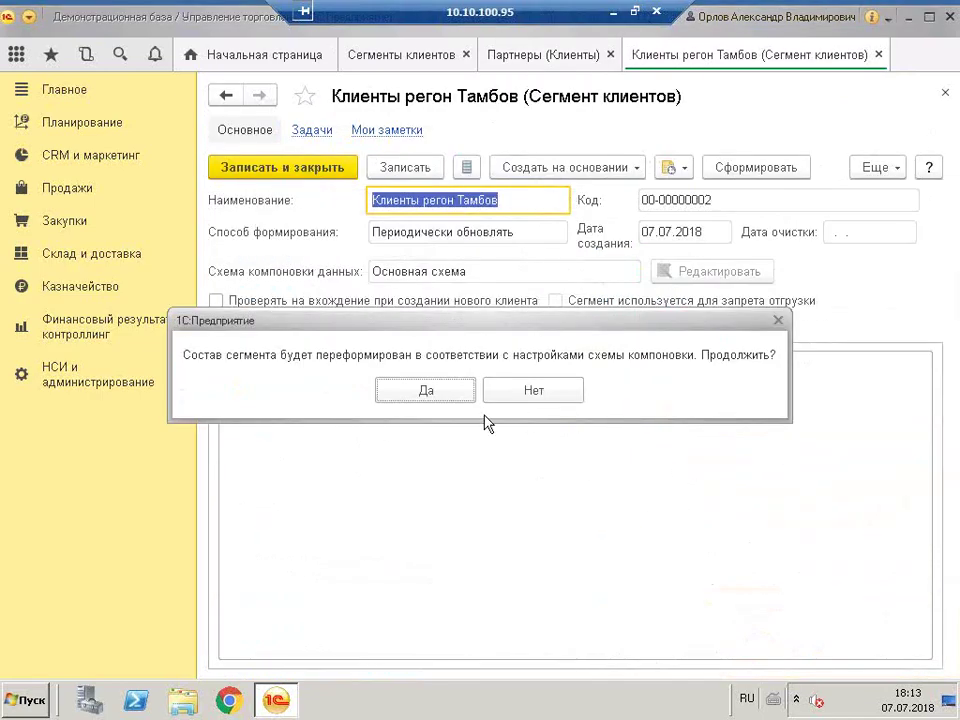
pyautogui.press('Return')
# Open the Tambov segment's Состав сегмента report, look for Альфа among its client rows, and refresh the report
pyautogui.click(872, 168)
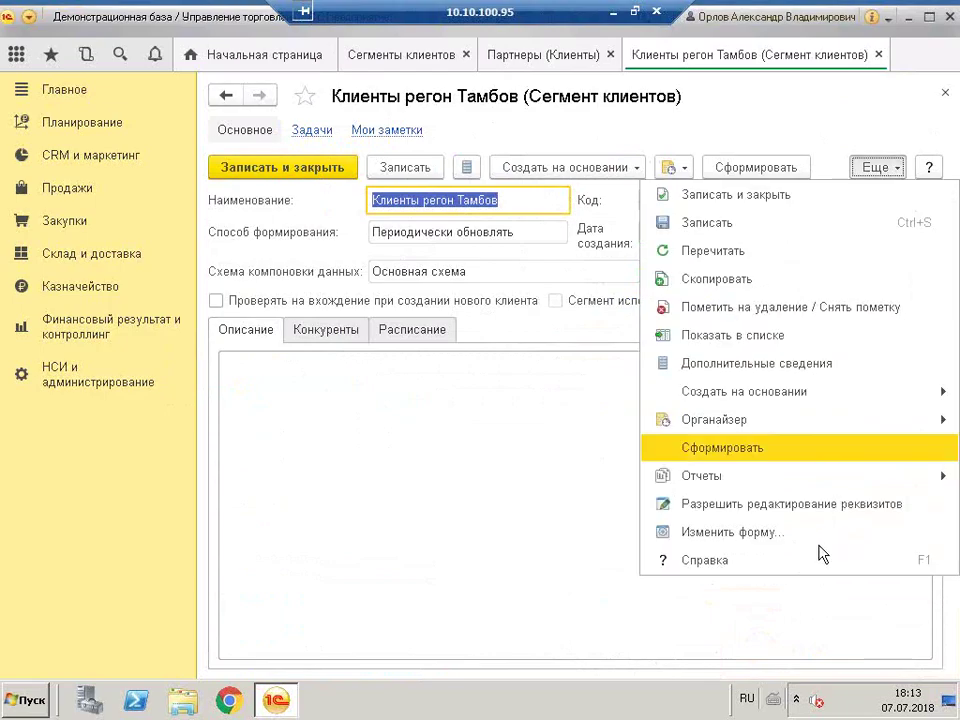
pyautogui.moveTo(754, 476)
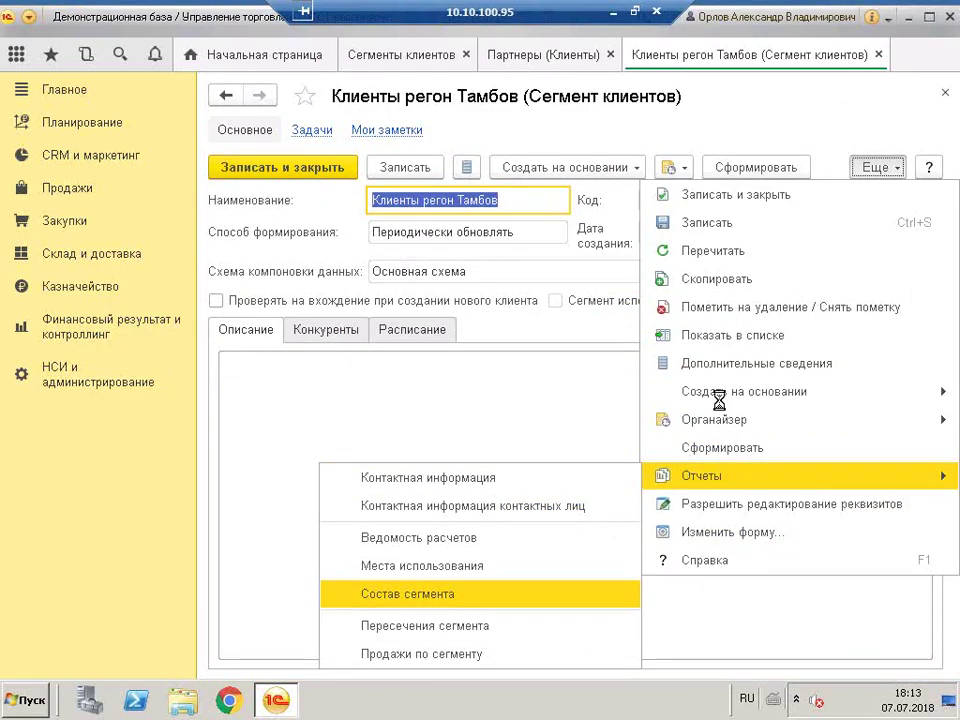
pyautogui.click(407, 593)
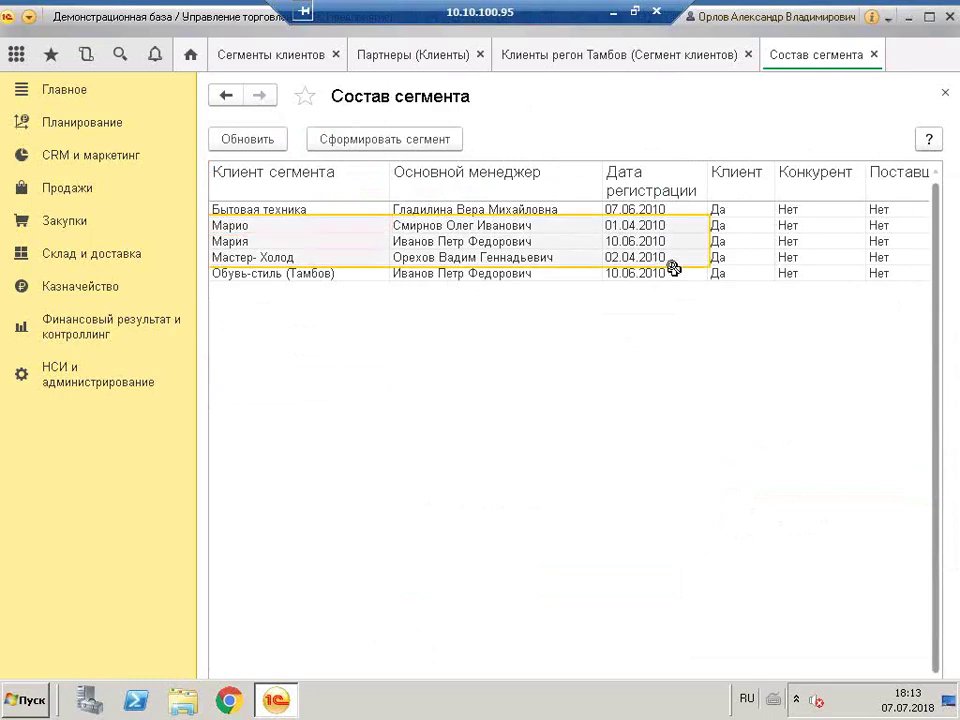
pyautogui.click(762, 229)
pyautogui.moveTo(259, 208); pyautogui.dragTo(925, 283)
pyautogui.click(282, 242)
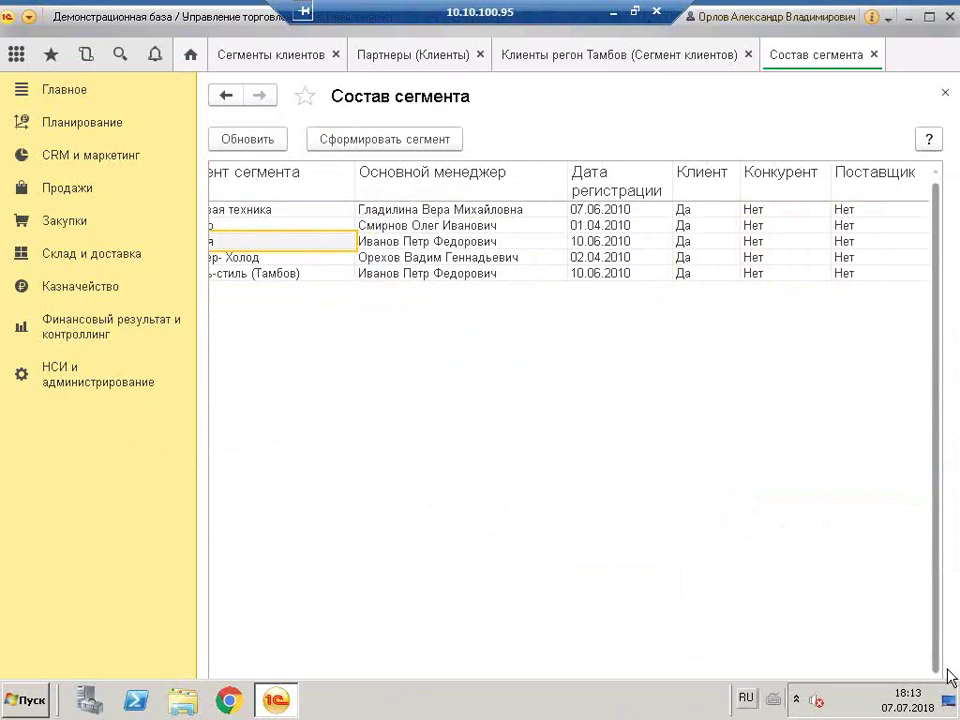
pyautogui.click(706, 640)
pyautogui.click(283, 632)
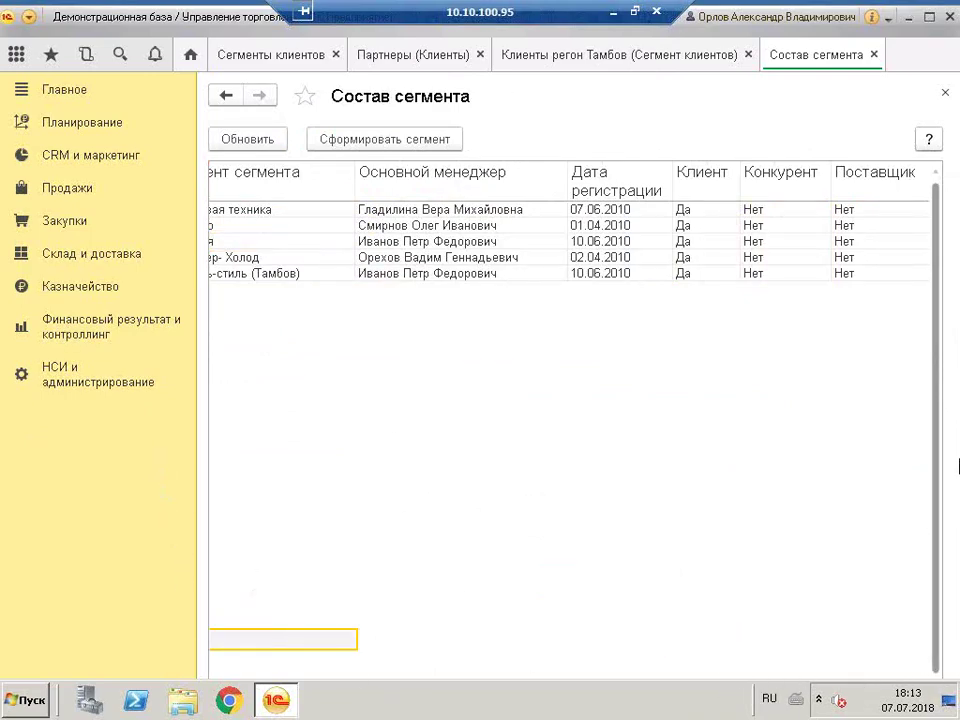
pyautogui.click(248, 146)
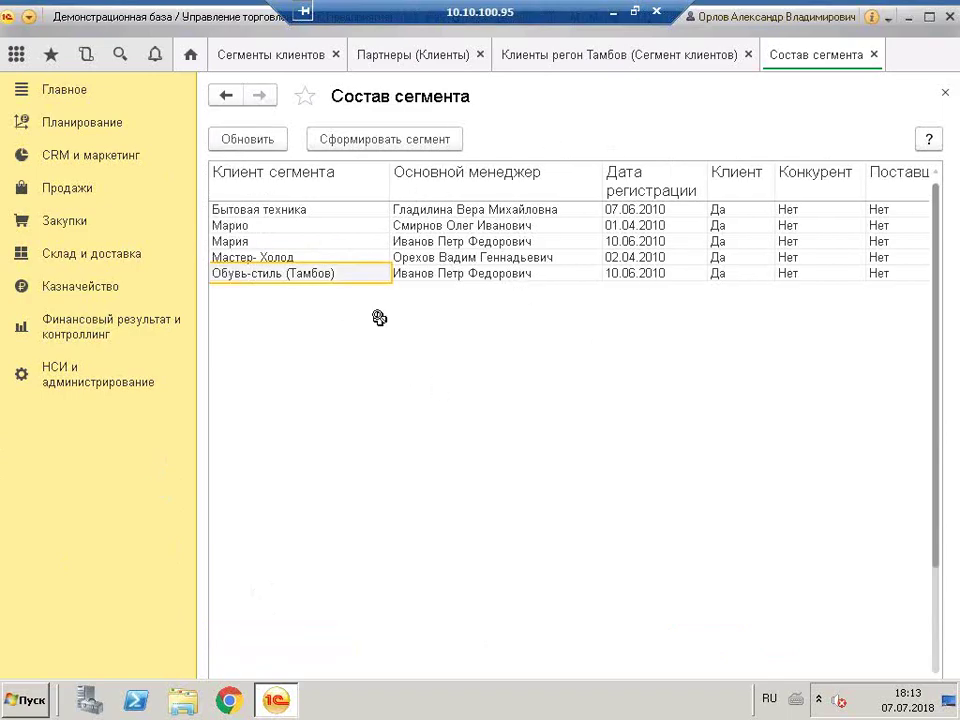
# Re-form the Tambov segment directly from the open Состав сегмента report and close the report after checking for Альфа
pyautogui.click(352, 146)
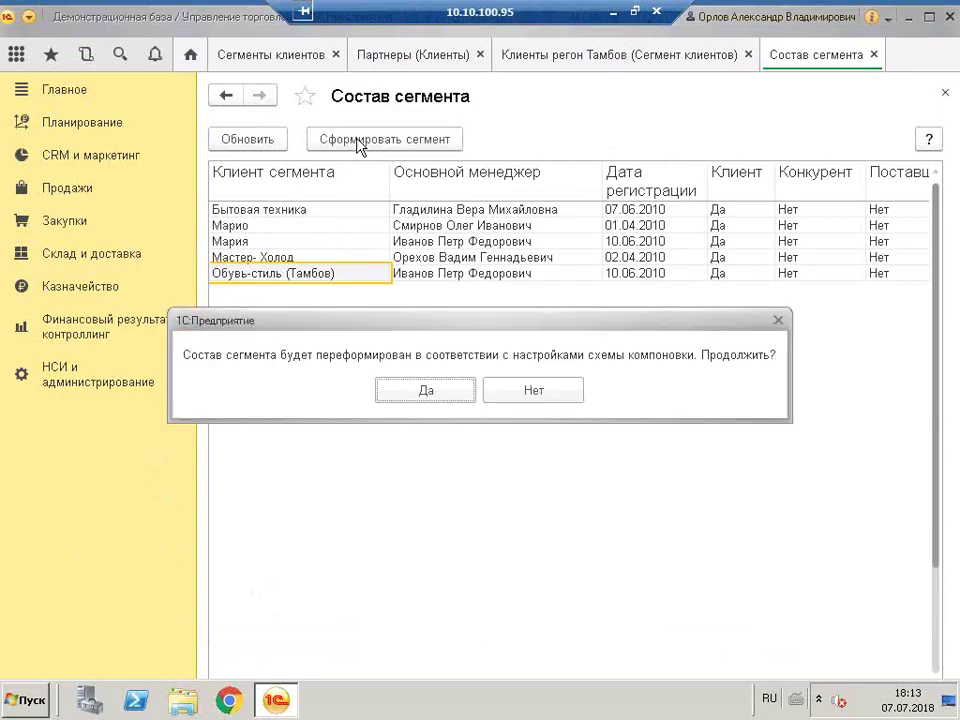
pyautogui.click(420, 396)
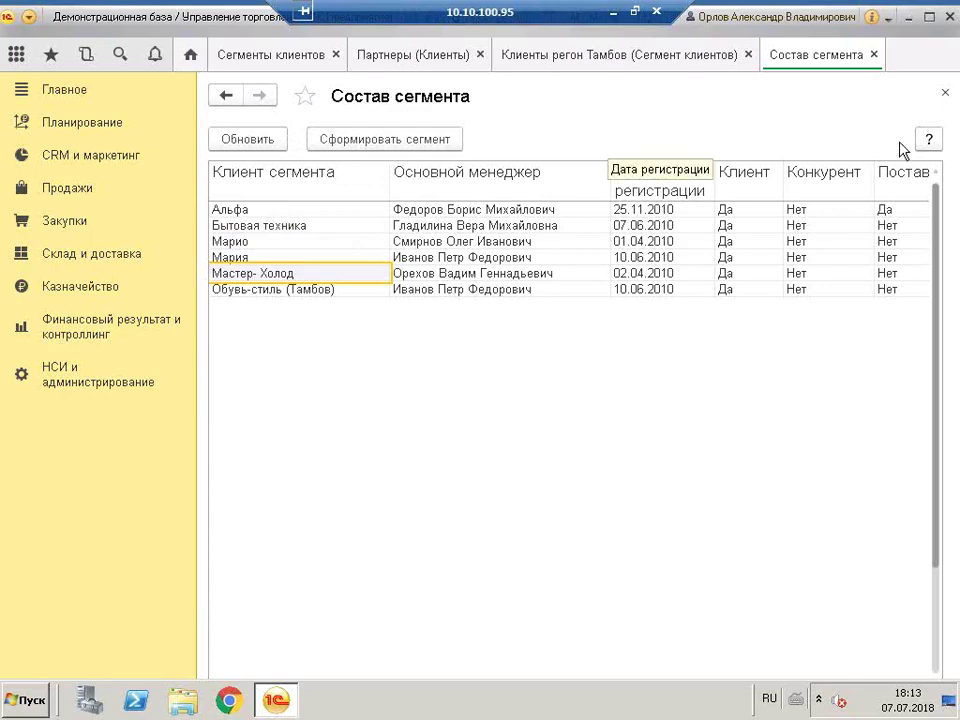
pyautogui.click(943, 95)
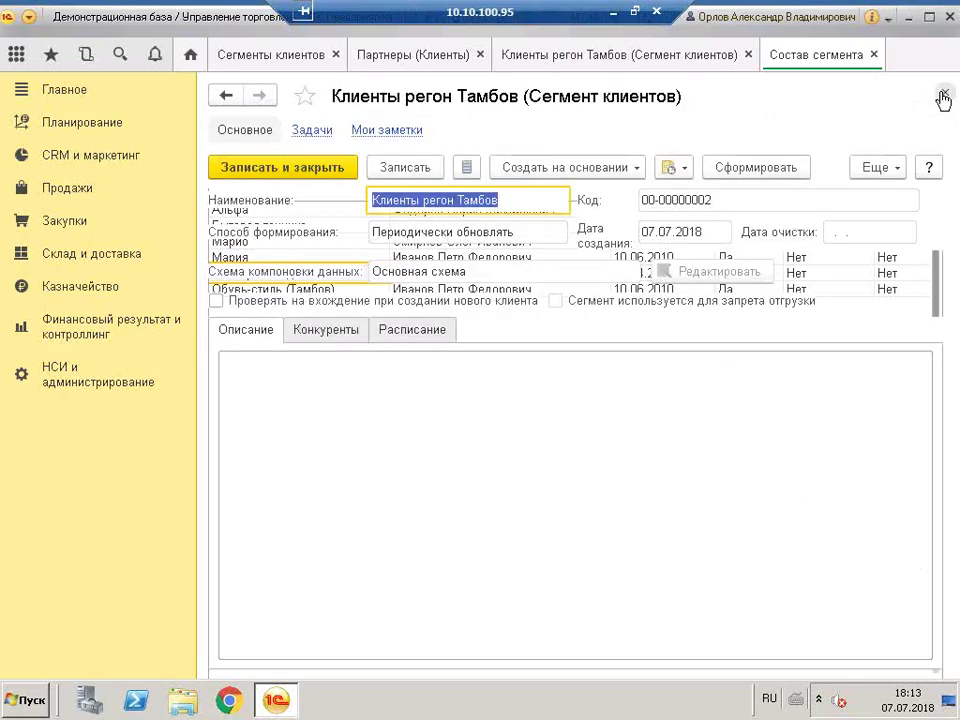
# Form the periodically updated Tambov segment again from its card and confirm the re-forming
pyautogui.click(380, 236)
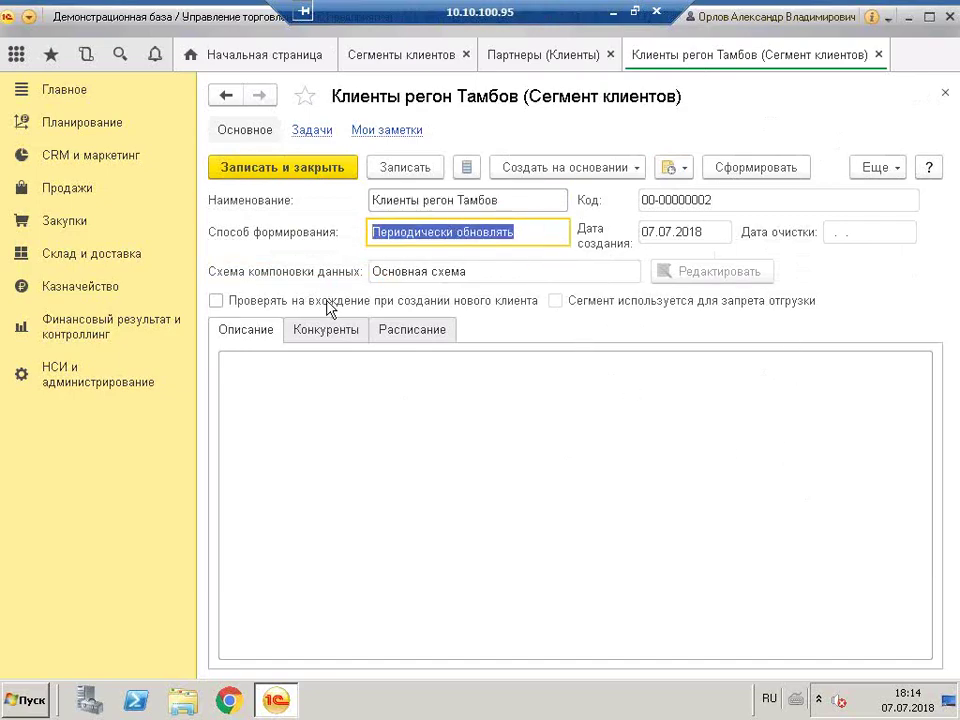
pyautogui.click(745, 170)
pyautogui.click(433, 390)
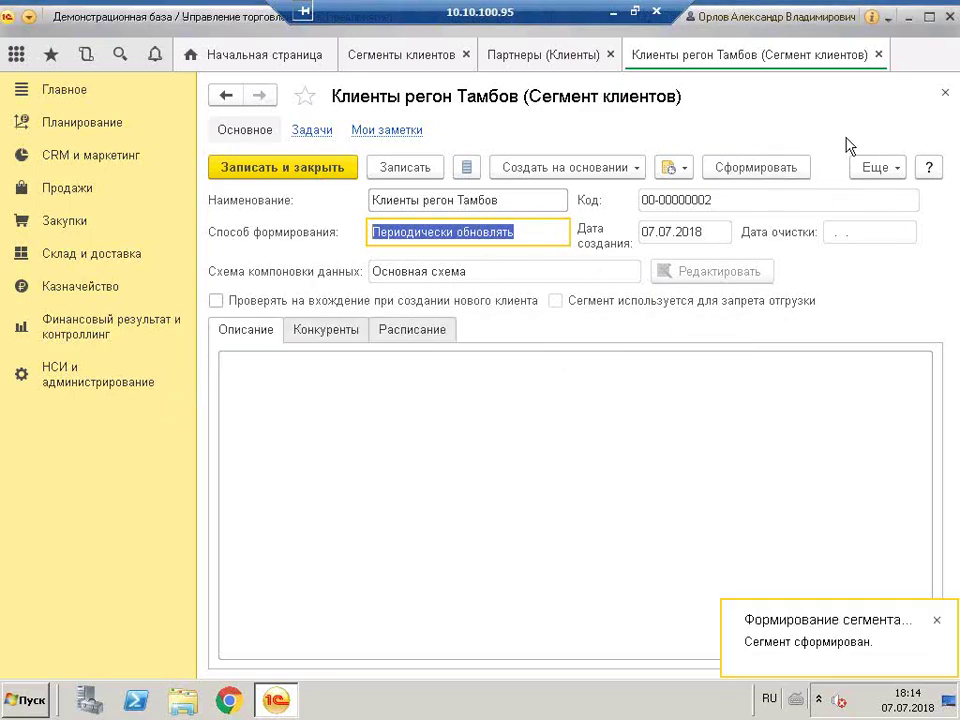
# Open the Состав сегмента report for the Tambov segment and examine all its client rows, including Альфа
pyautogui.click(875, 167)
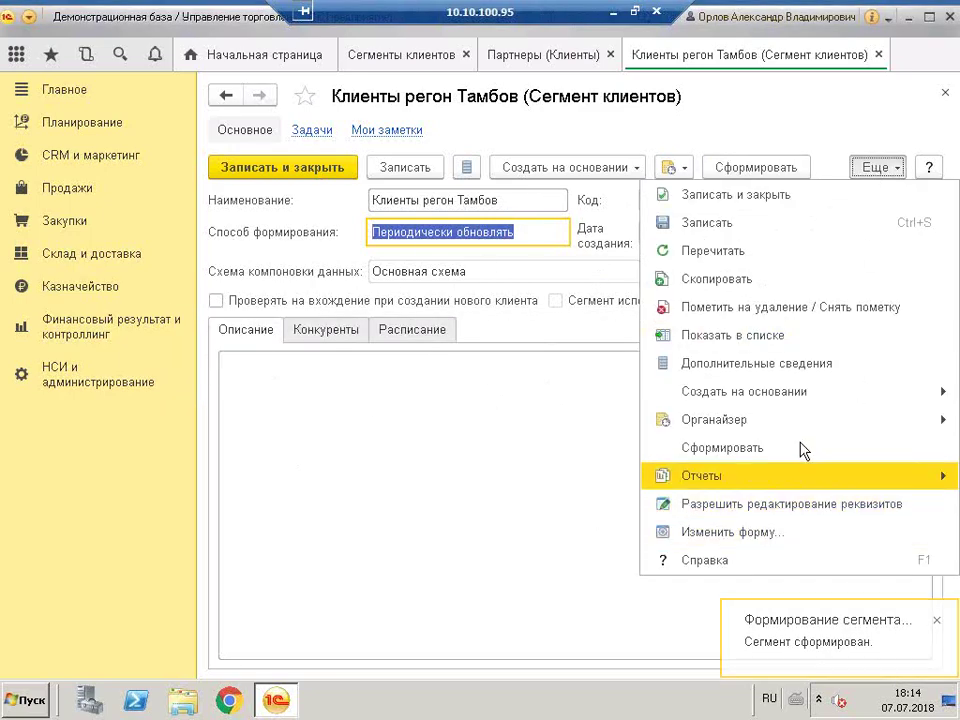
pyautogui.moveTo(781, 487)
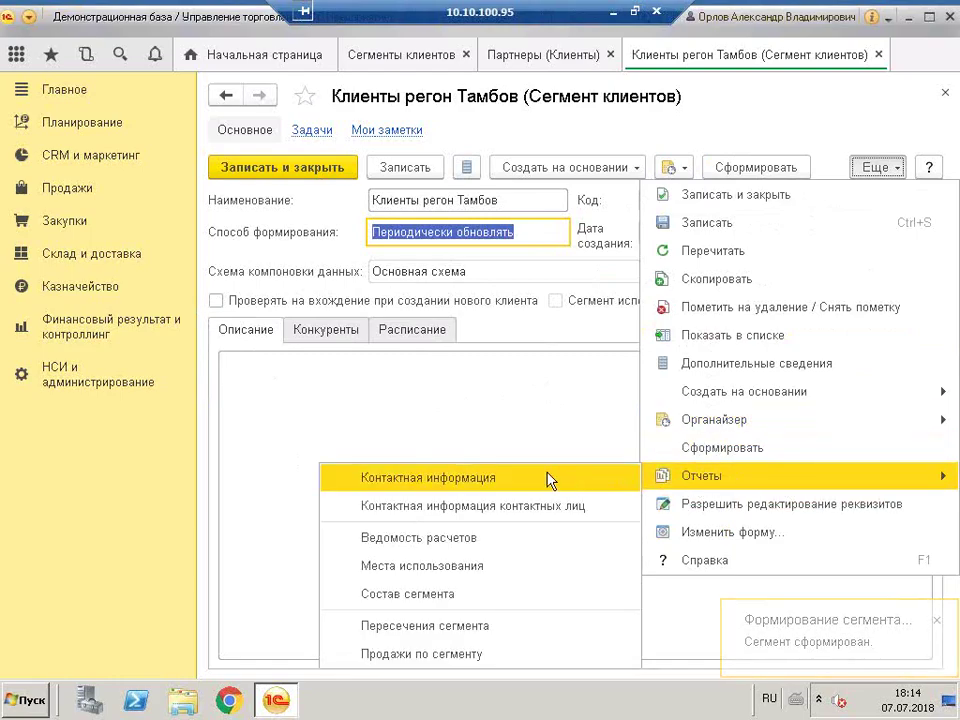
pyautogui.click(459, 590)
pyautogui.moveTo(257, 224); pyautogui.dragTo(289, 298)
pyautogui.click(624, 256)
pyautogui.click(272, 240)
pyautogui.moveTo(285, 210); pyautogui.dragTo(786, 345)
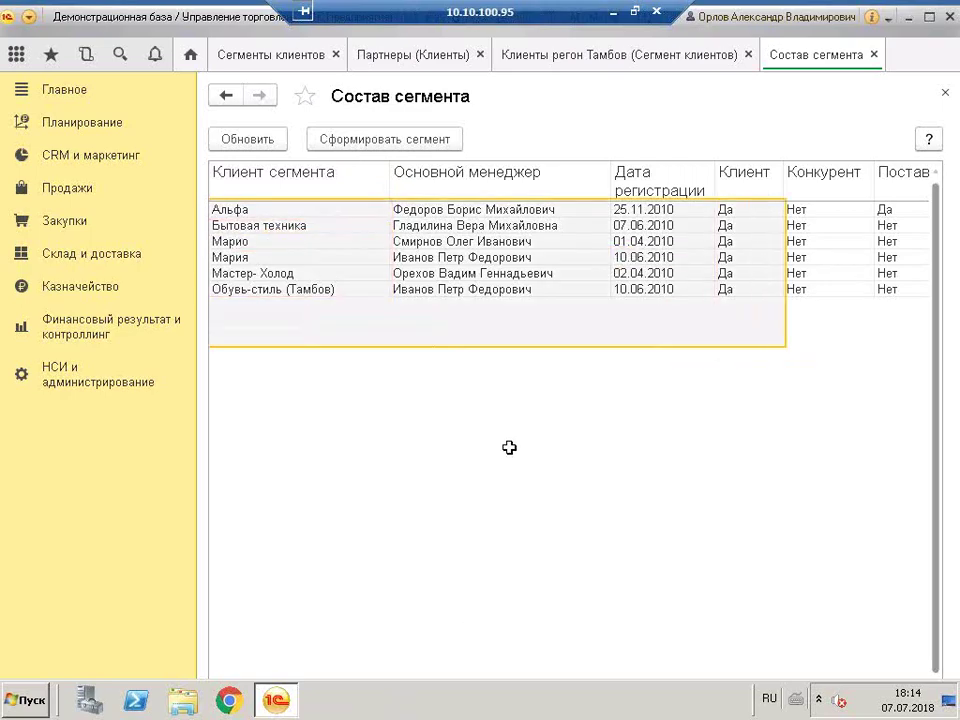
# Set the business region of the first client listed under Липецк, a private individual, to Тамбов and save and close the card
pyautogui.click(552, 58)
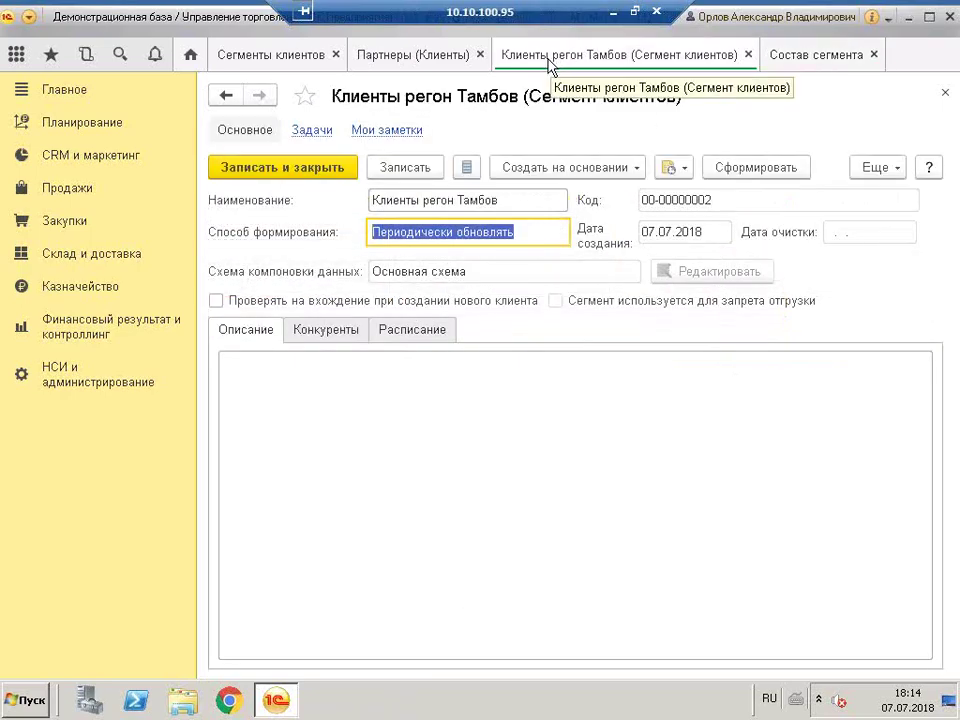
pyautogui.click(422, 58)
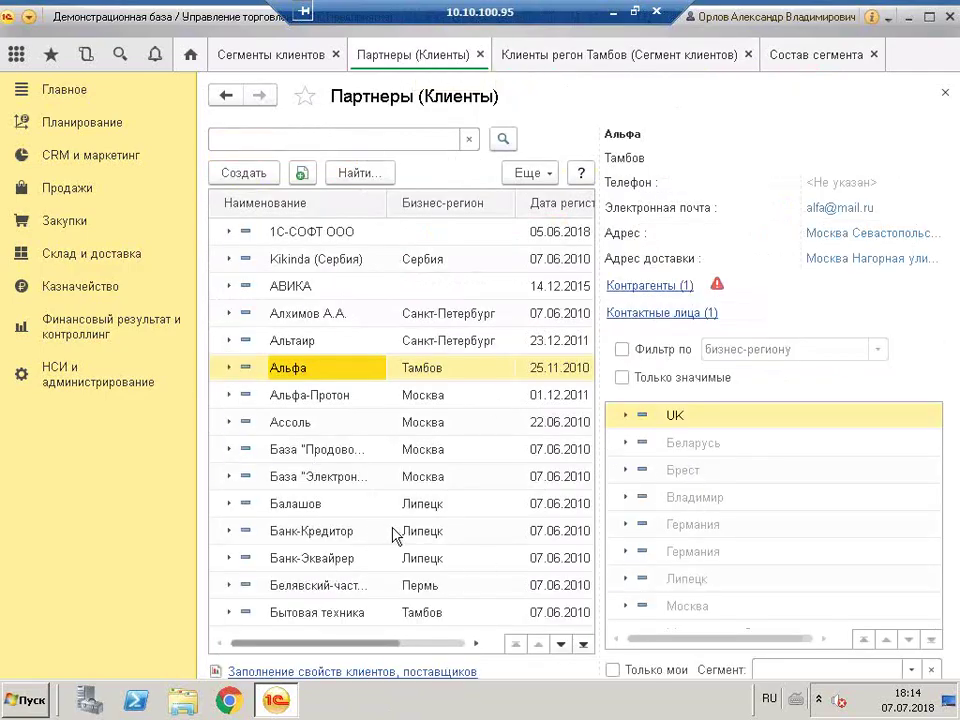
pyautogui.doubleClick(320, 508)
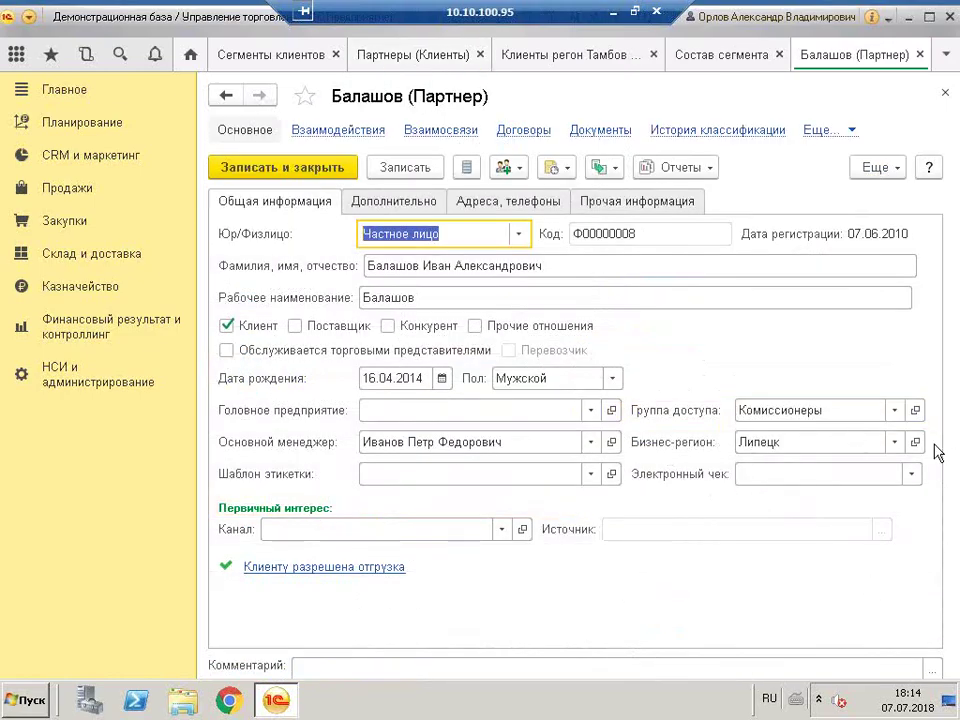
pyautogui.click(844, 444)
pyautogui.click(690, 467)
pyautogui.click(289, 162)
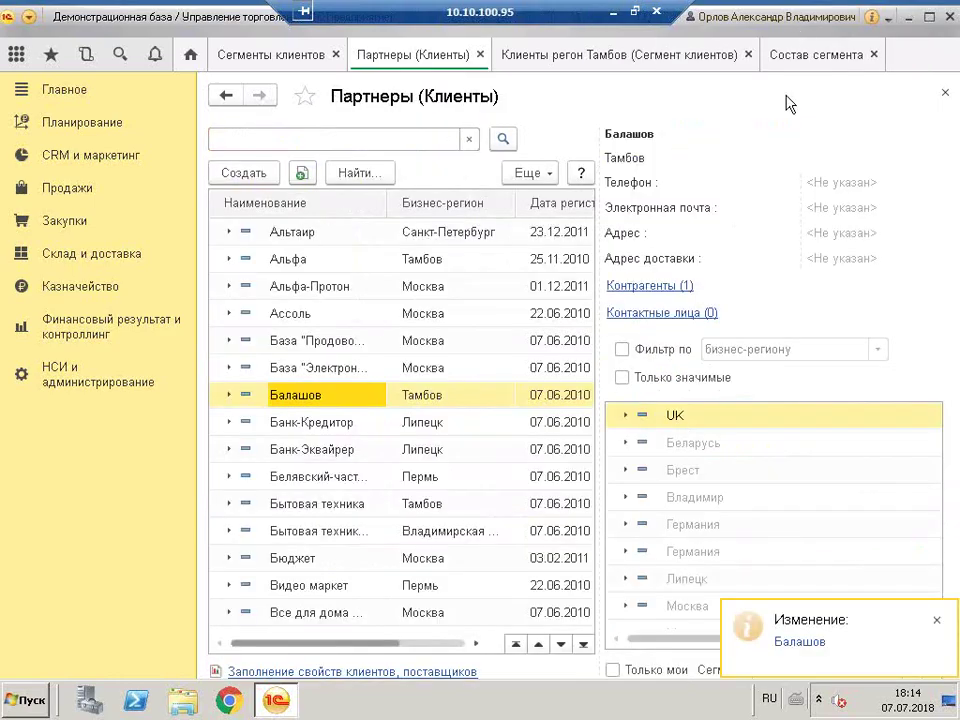
# Return to the Состав сегмента report, re-form the Tambov segment there, and check its rows for the client just moved to Тамбов
pyautogui.click(830, 60)
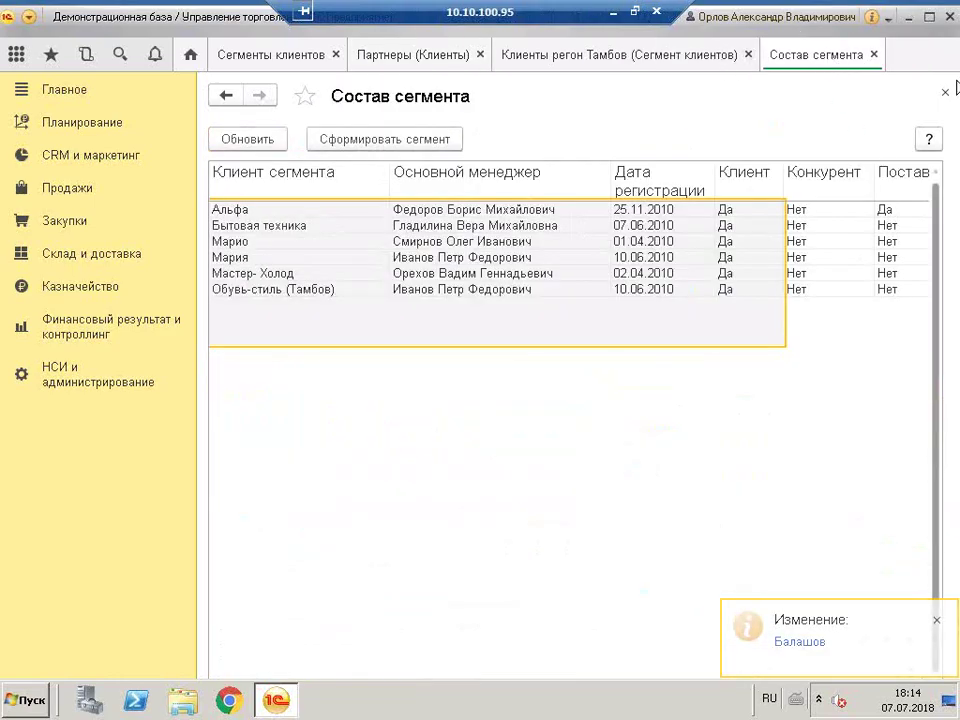
pyautogui.click(410, 273)
pyautogui.click(294, 273)
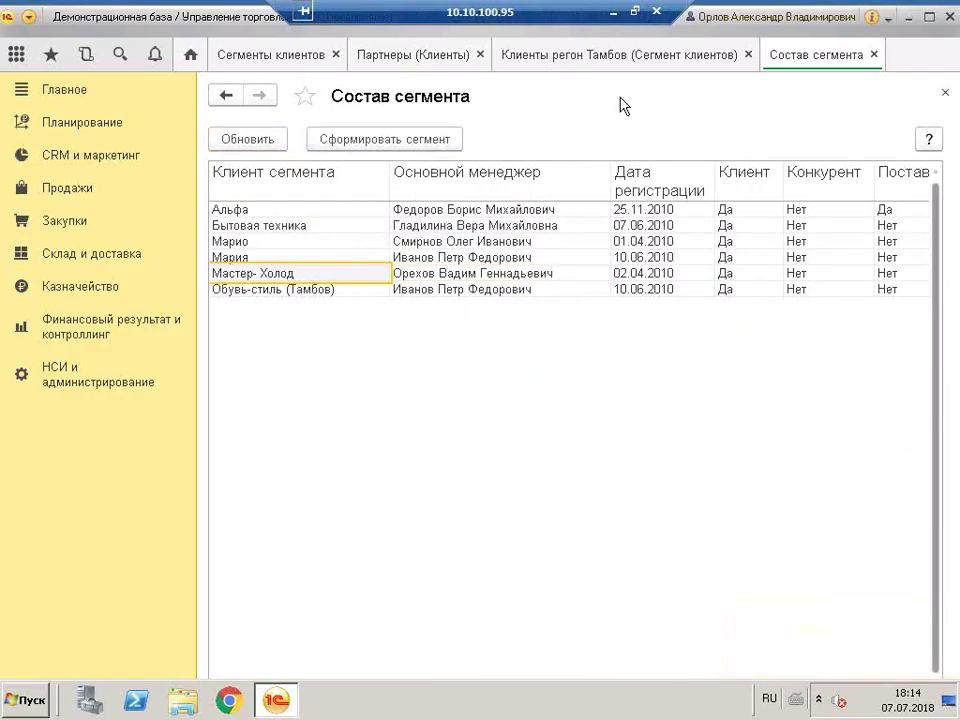
pyautogui.click(376, 139)
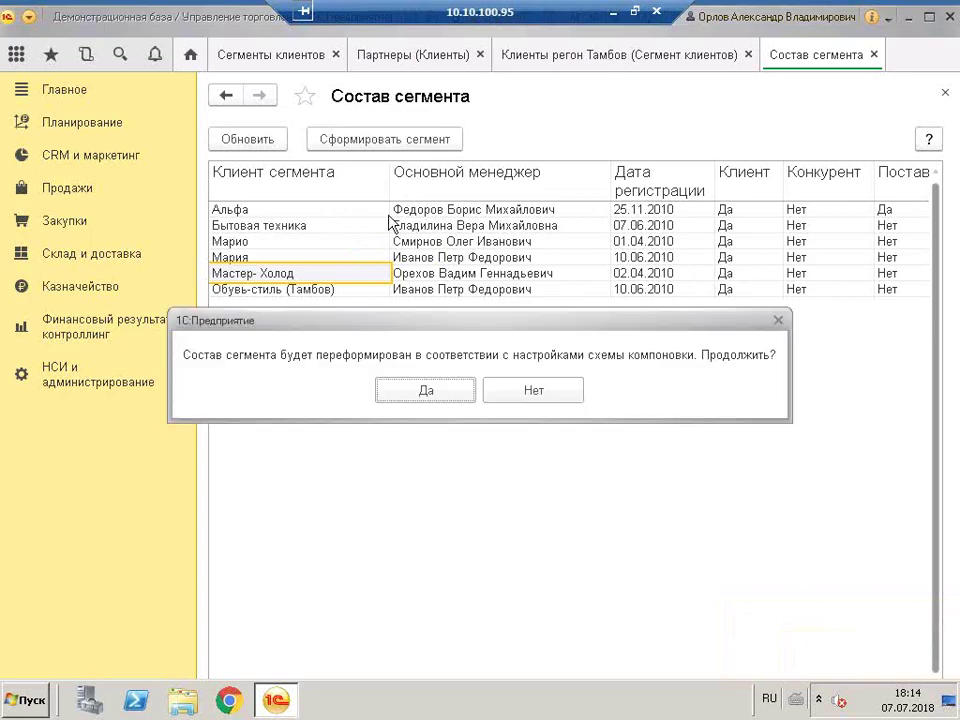
pyautogui.click(428, 389)
pyautogui.click(272, 210)
pyautogui.click(272, 224)
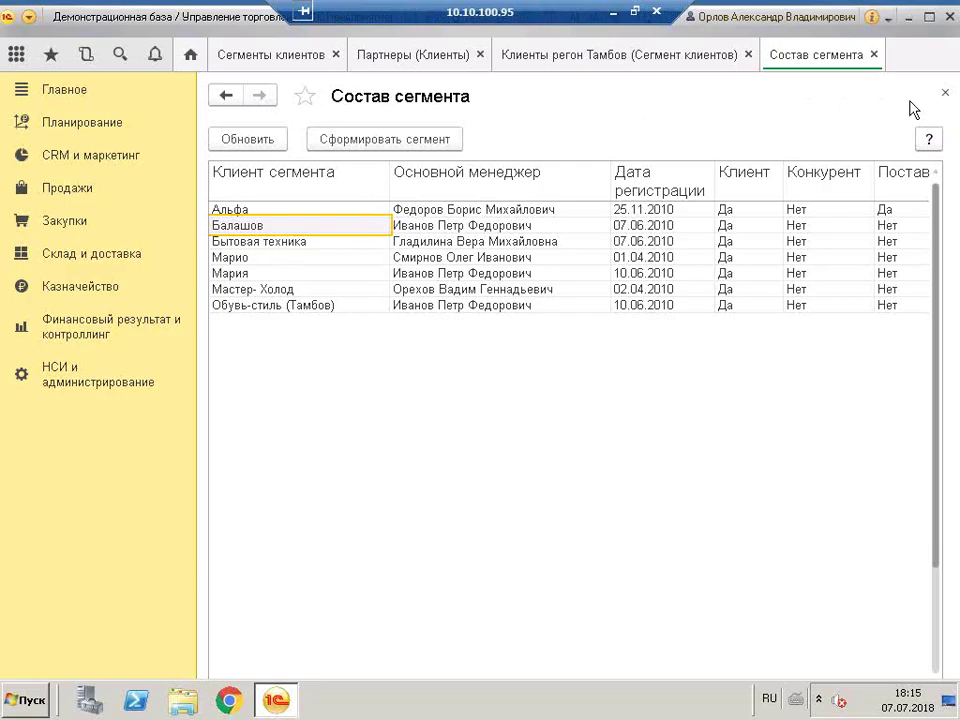
# Close the composition report, return to the Tambov segment card, form the segment again and confirm the re-forming
pyautogui.click(945, 94)
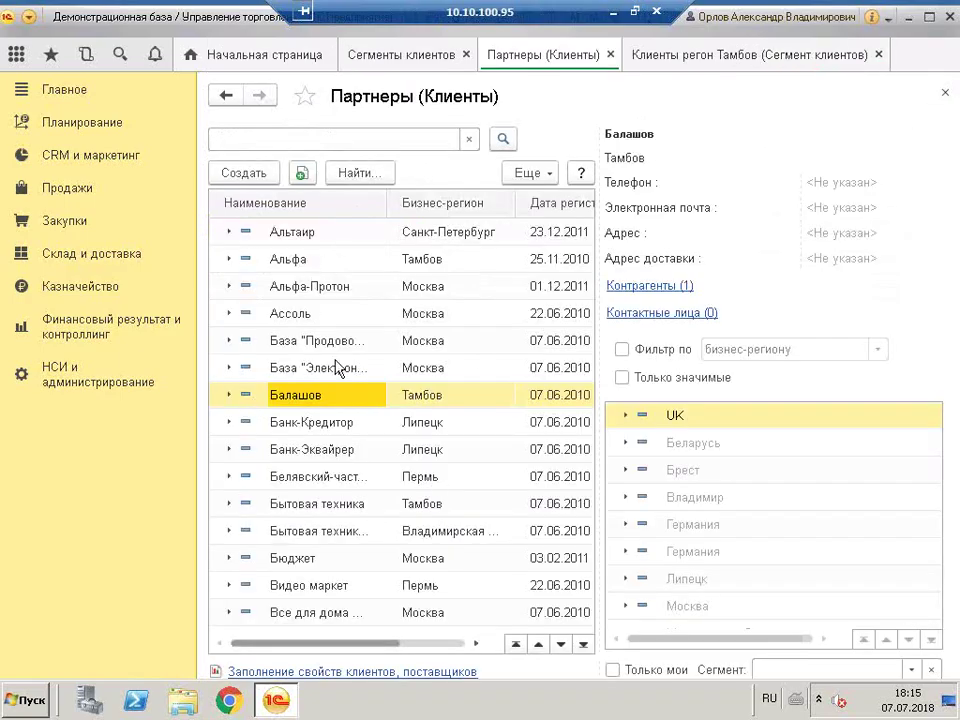
pyautogui.click(697, 54)
pyautogui.click(755, 167)
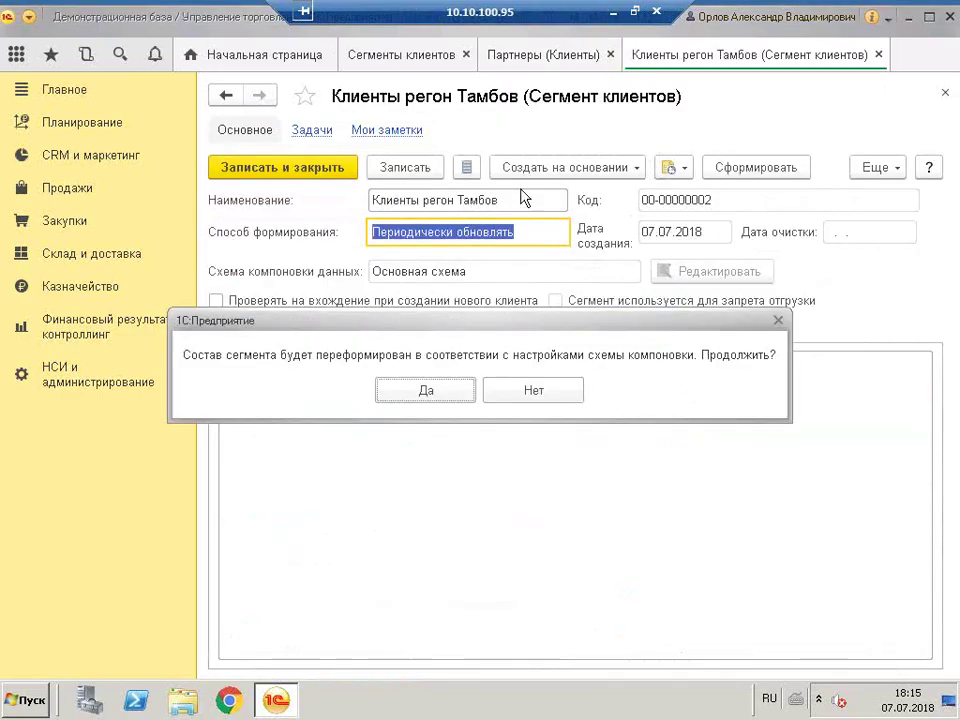
pyautogui.click(426, 390)
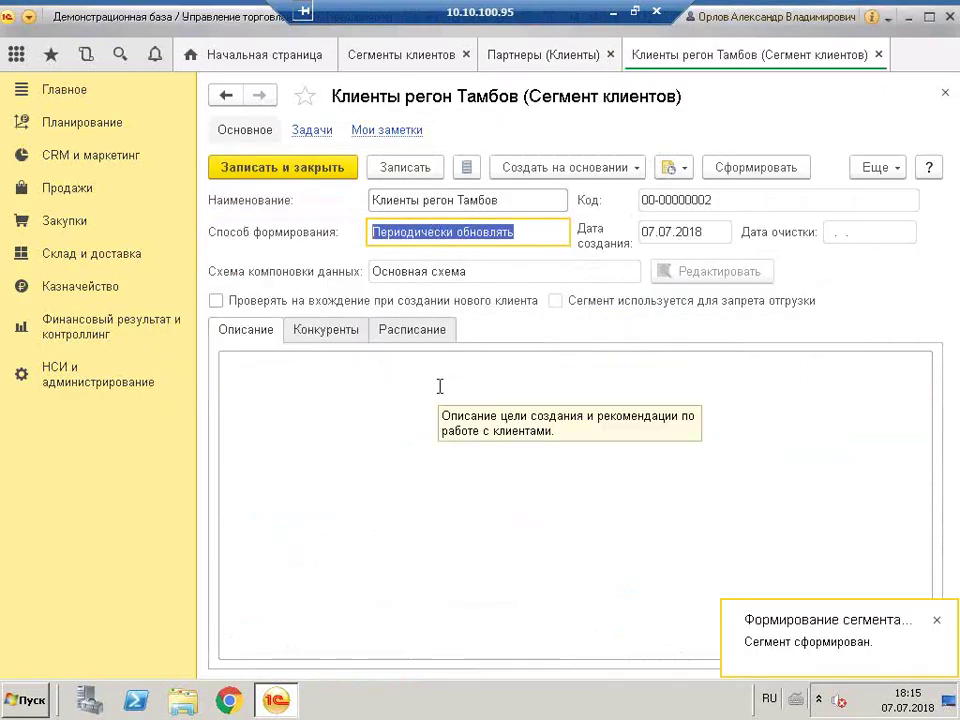
# Examine all client rows in the Tambov segment's Состав сегмента report, close it, and save and close the segment card
pyautogui.click(885, 168)
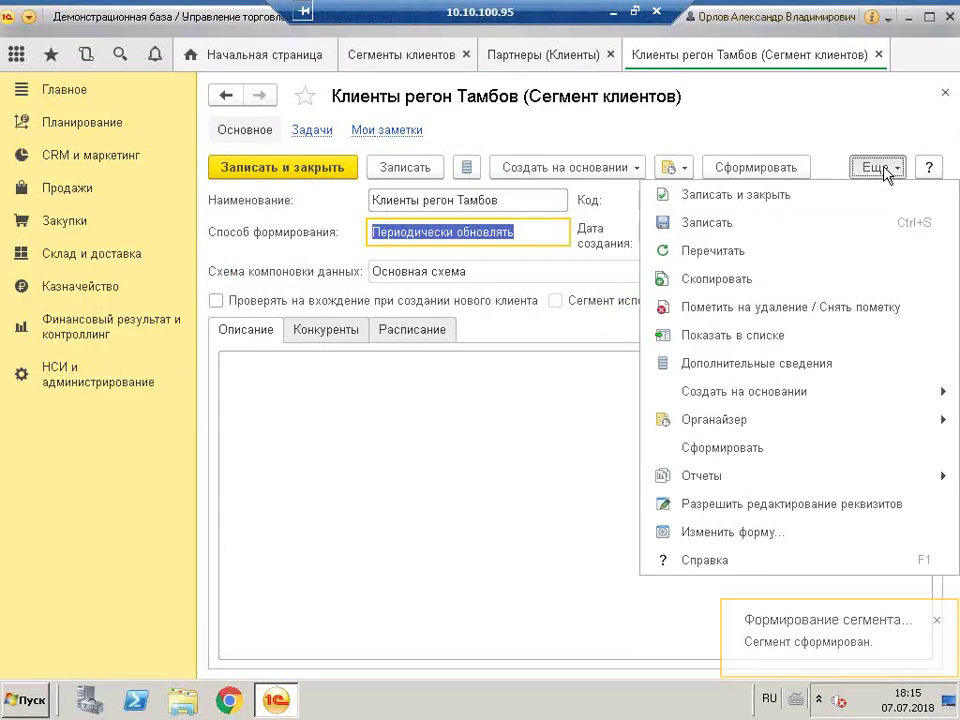
pyautogui.moveTo(665, 478)
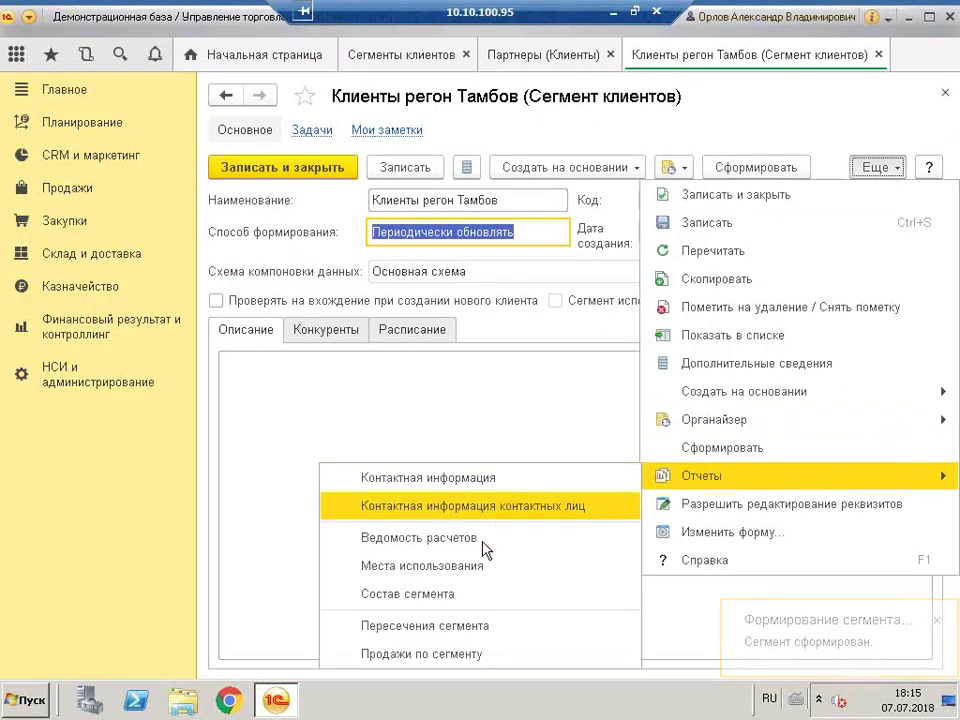
pyautogui.click(465, 598)
pyautogui.moveTo(266, 210); pyautogui.dragTo(667, 314)
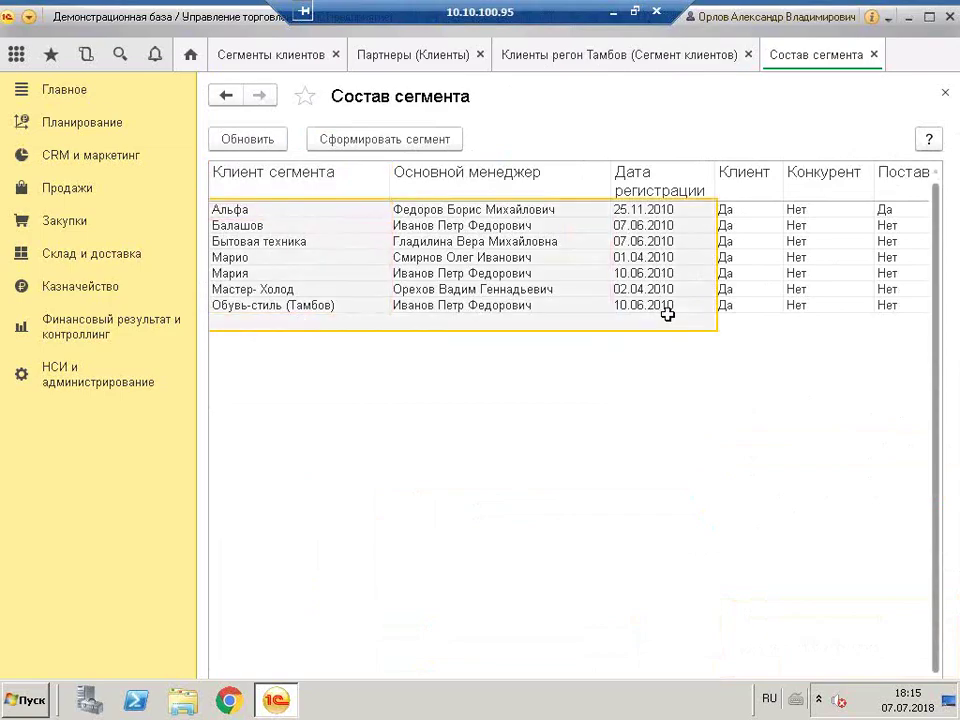
pyautogui.click(945, 92)
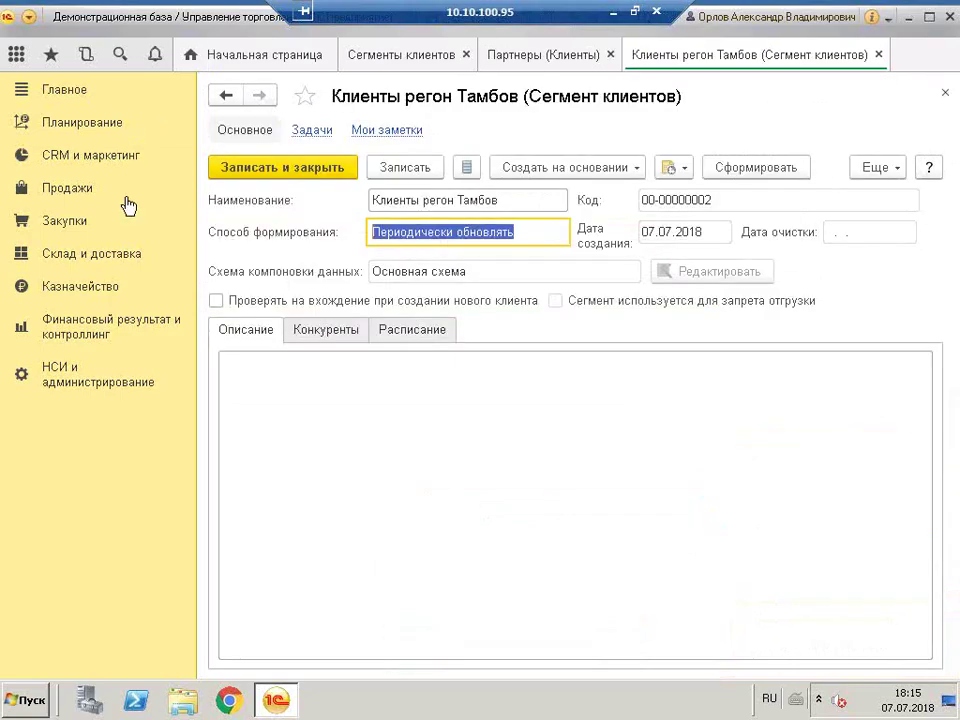
pyautogui.click(278, 170)
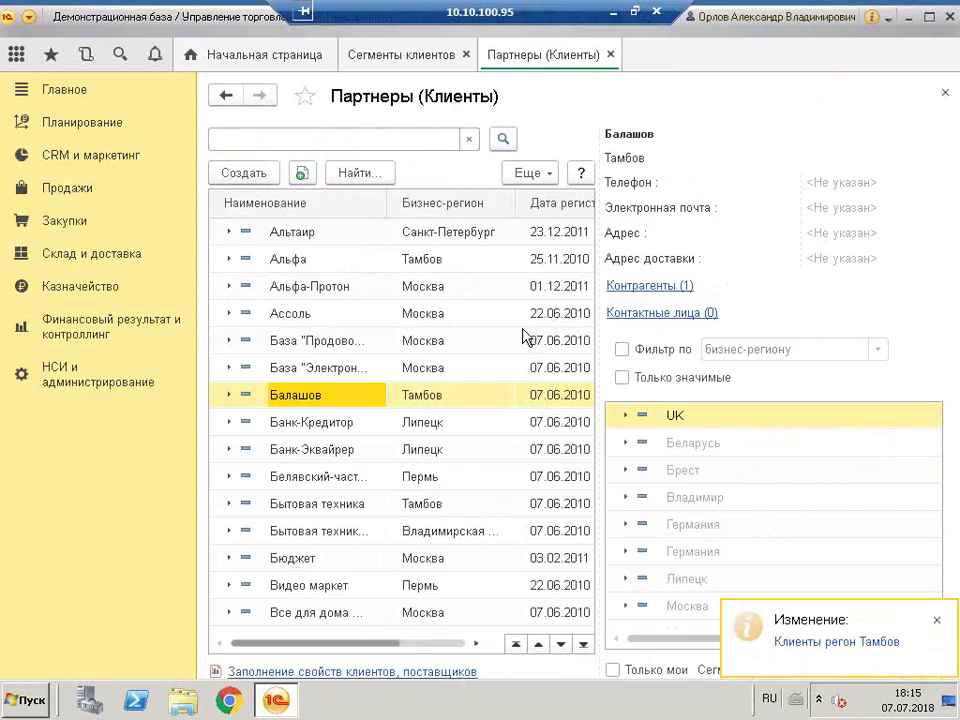
# Sort the client list by business region and examine the clients listed under Тамбов and Тверь
pyautogui.scroll(-5, 492, 556)
pyautogui.scroll(-10, 489, 587)
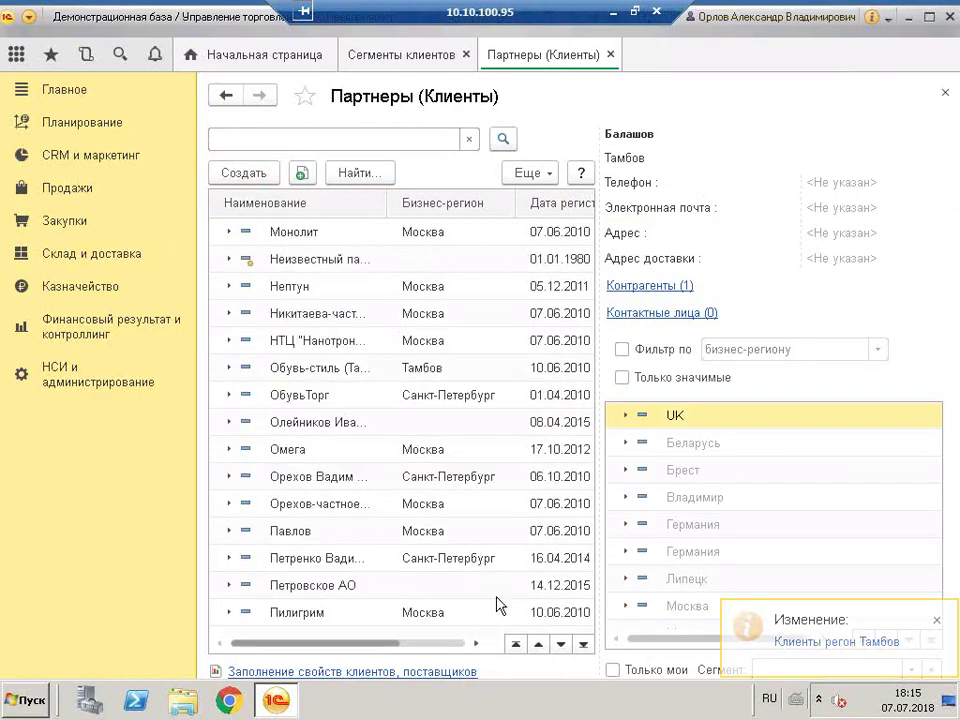
pyautogui.click(455, 203)
pyautogui.scroll(-10, 495, 638)
pyautogui.scroll(-4, 507, 647)
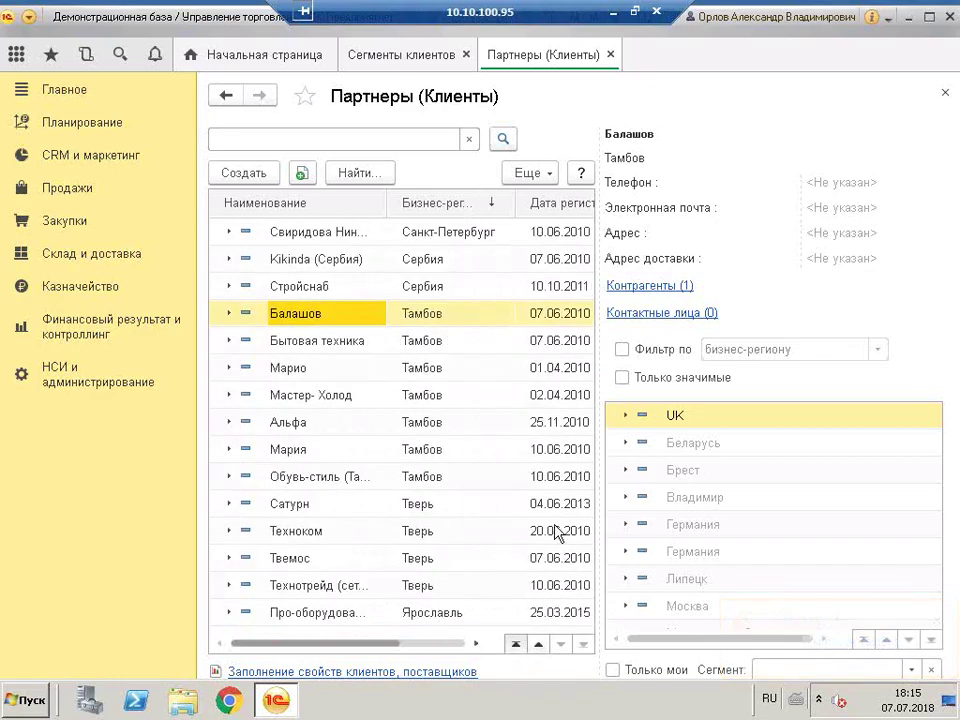
# Create a client segment named Клиенты регион Тверь with the forming method Формировать вручную and save it
pyautogui.click(390, 58)
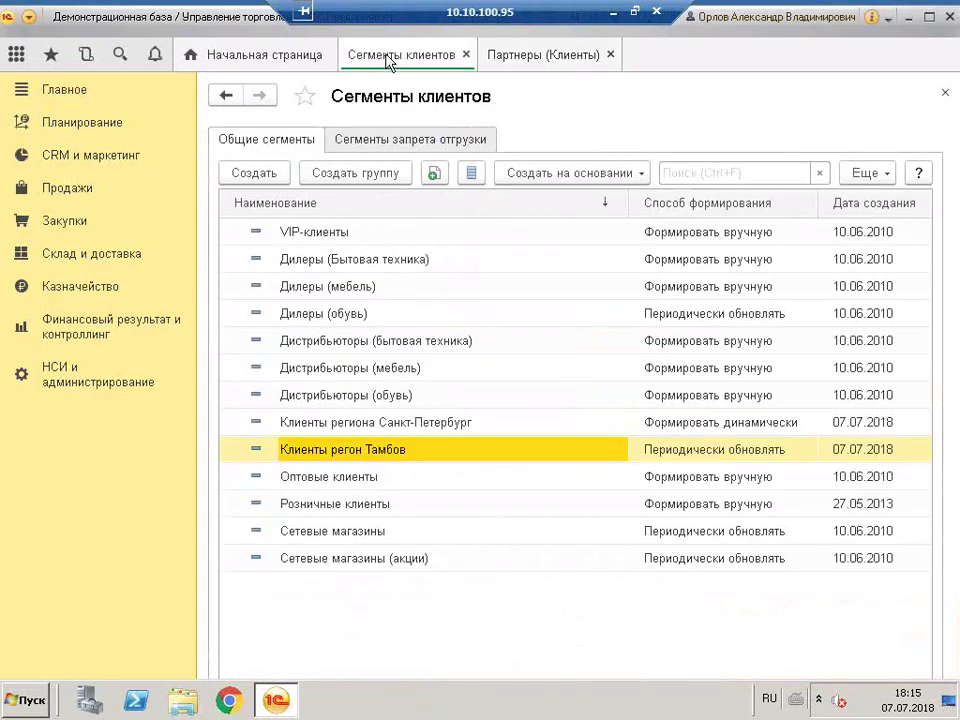
pyautogui.click(232, 173)
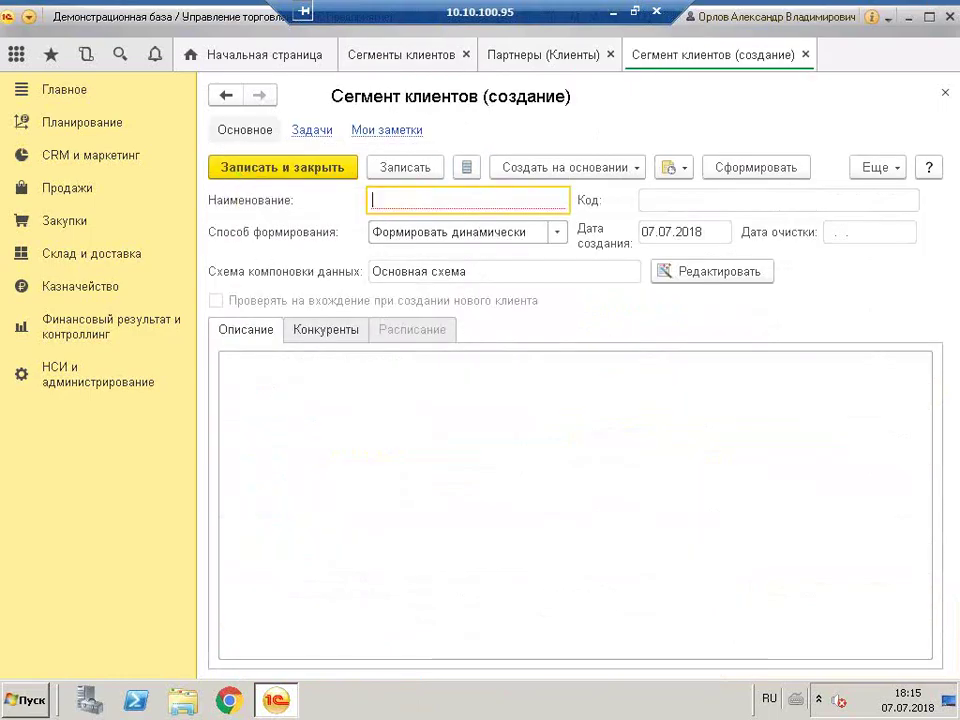
pyautogui.write('Клиенты регион Тверь')
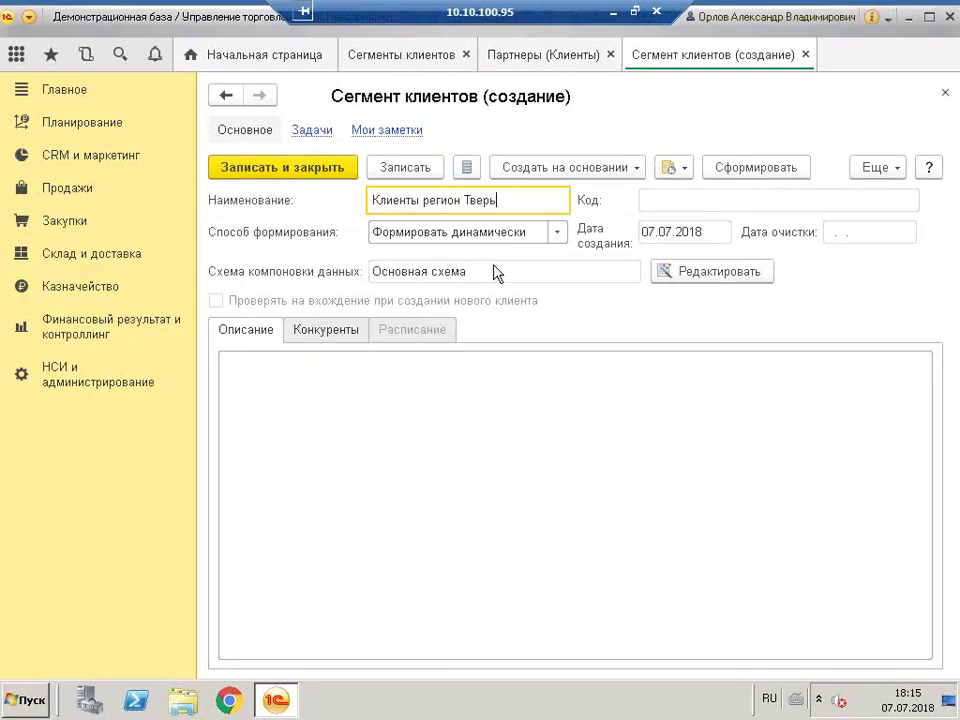
pyautogui.click(527, 233)
pyautogui.click(529, 315)
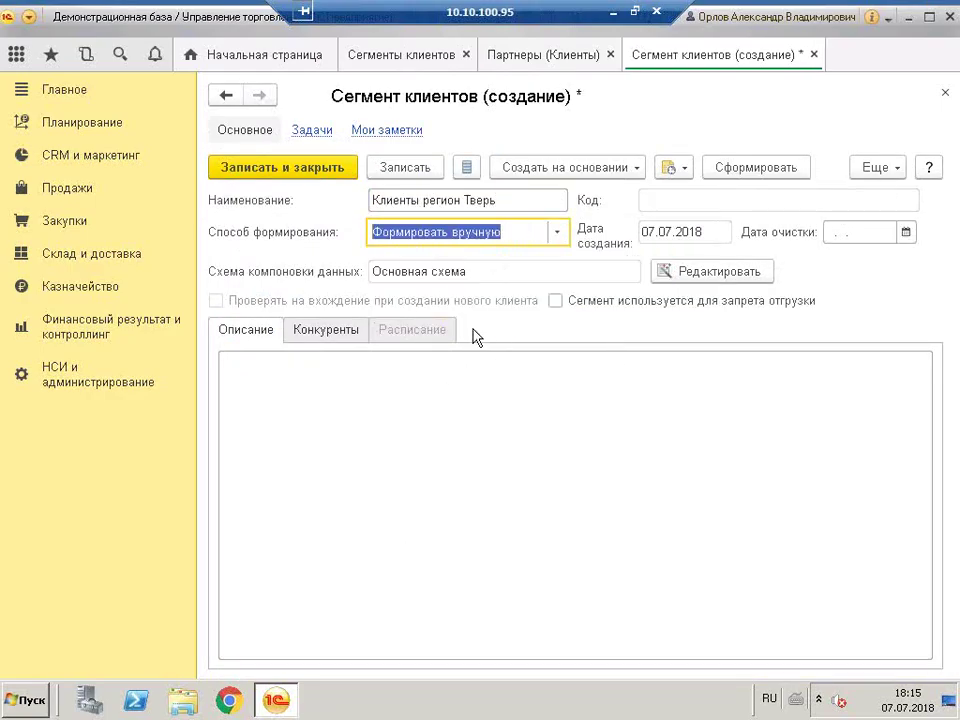
pyautogui.click(692, 409)
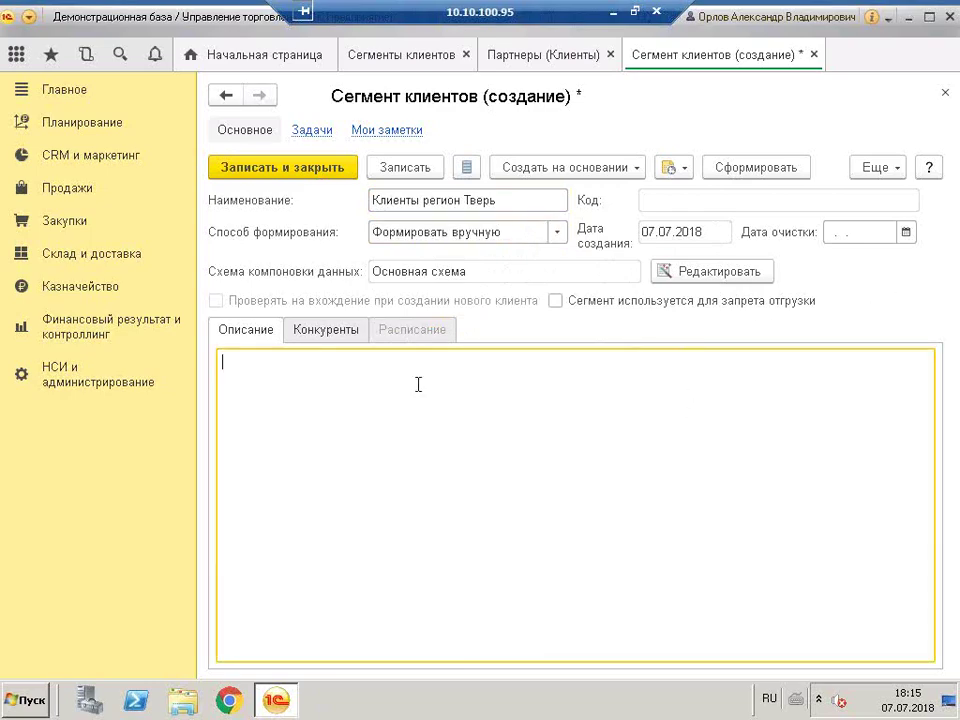
pyautogui.click(881, 168)
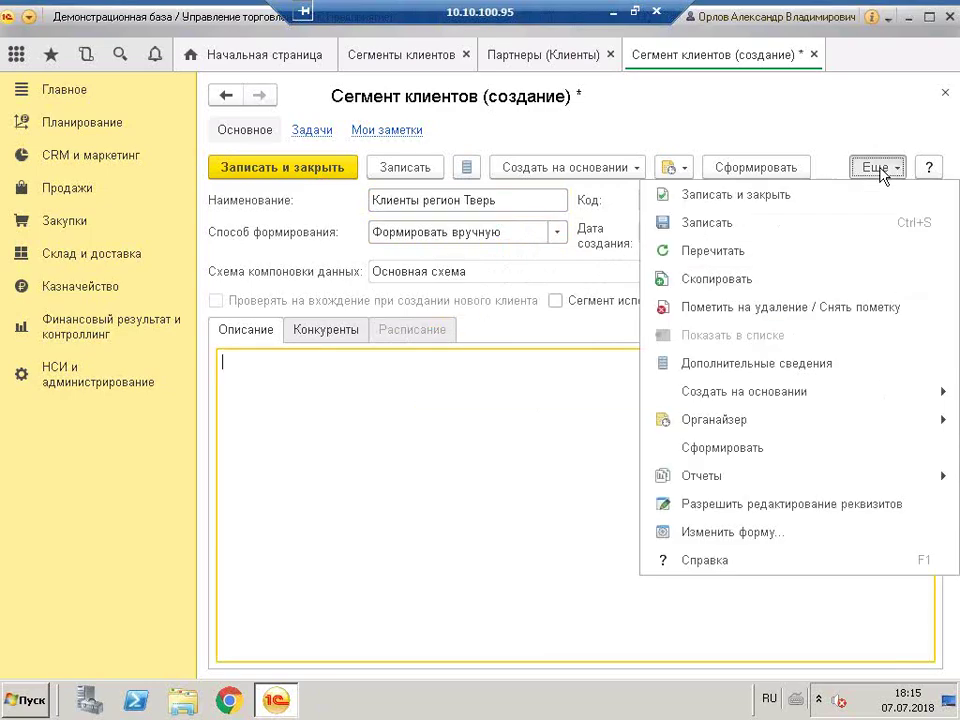
pyautogui.click(530, 323)
pyautogui.click(438, 165)
# Open the Состав сегмента report for the Клиенты регион Тверь segment
pyautogui.click(890, 172)
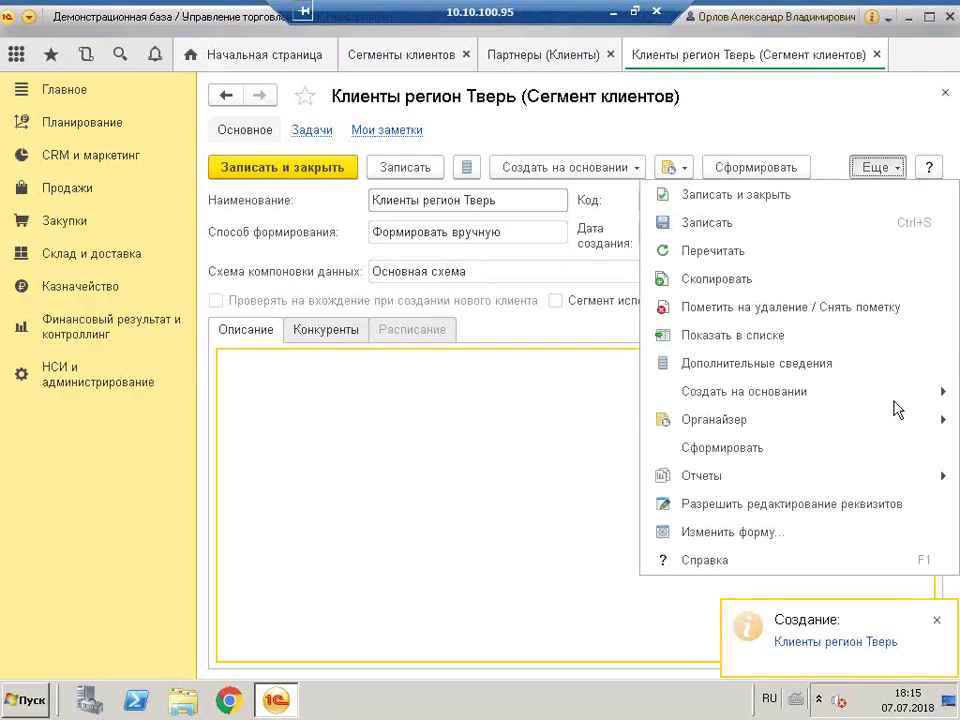
pyautogui.moveTo(790, 482)
pyautogui.click(456, 594)
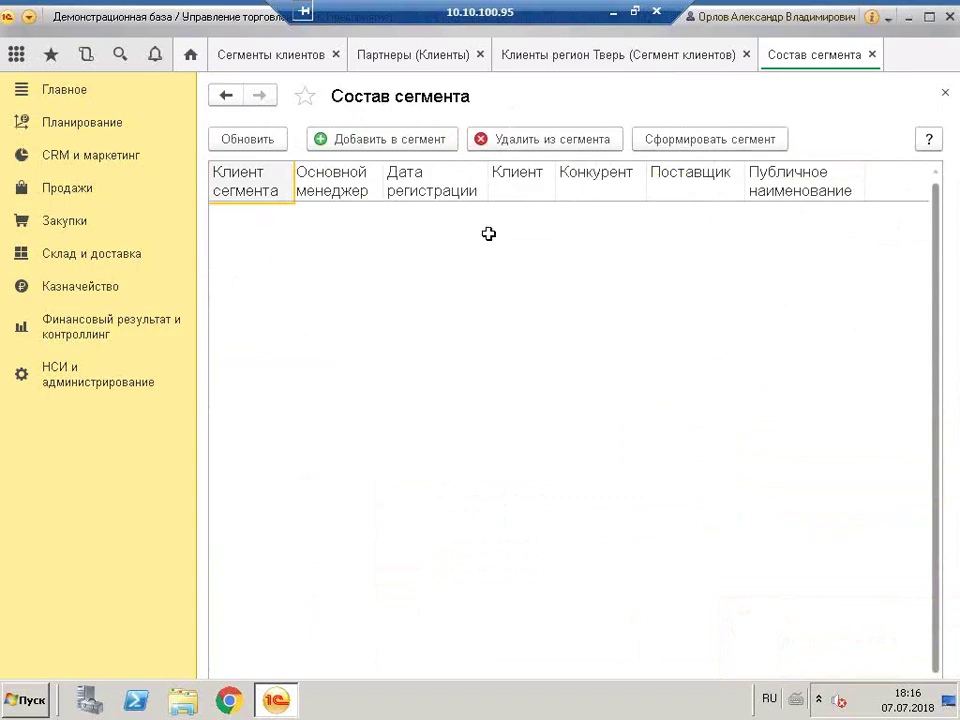
# Open the partner selection for adding to the segment, narrow its Наименование column and sort the partners by Бизнес-регион in descending order
pyautogui.click(363, 142)
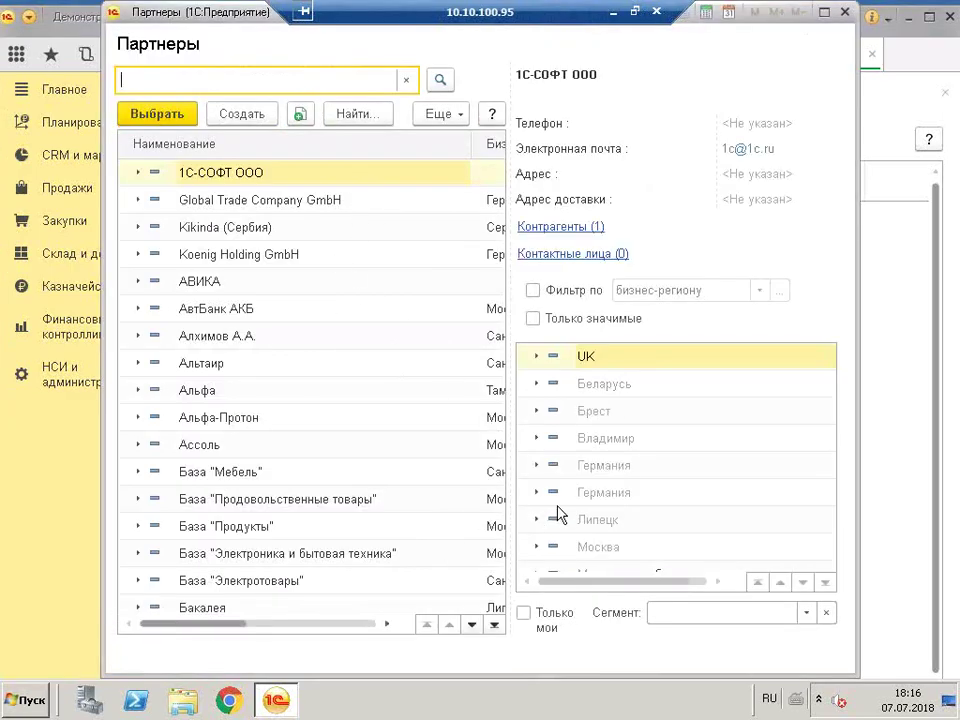
pyautogui.moveTo(510, 435); pyautogui.dragTo(516, 300)
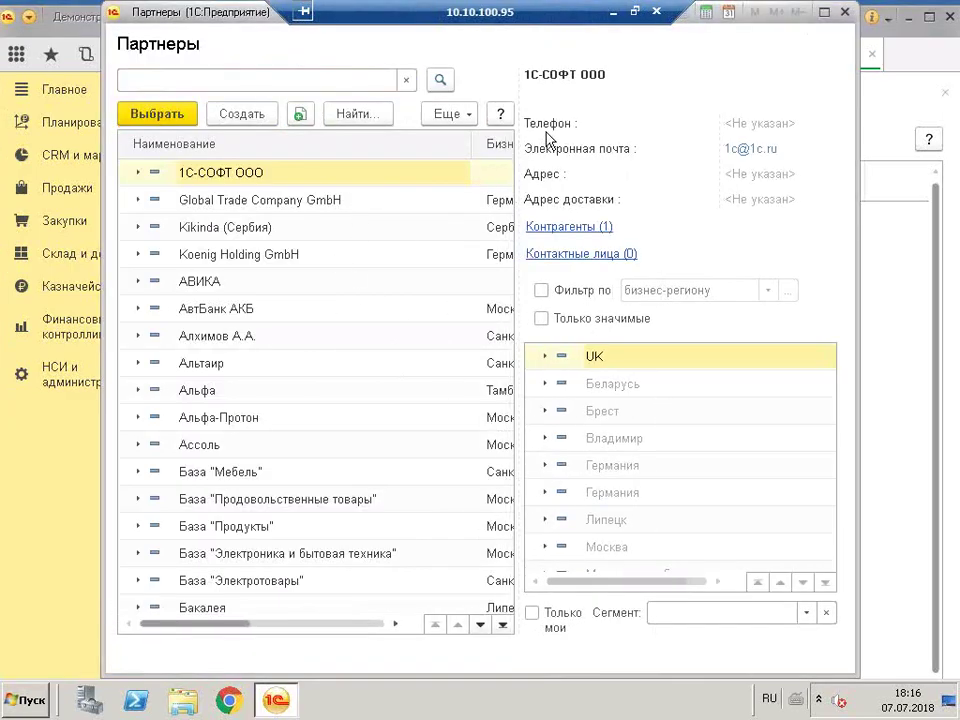
pyautogui.moveTo(471, 144); pyautogui.dragTo(345, 150)
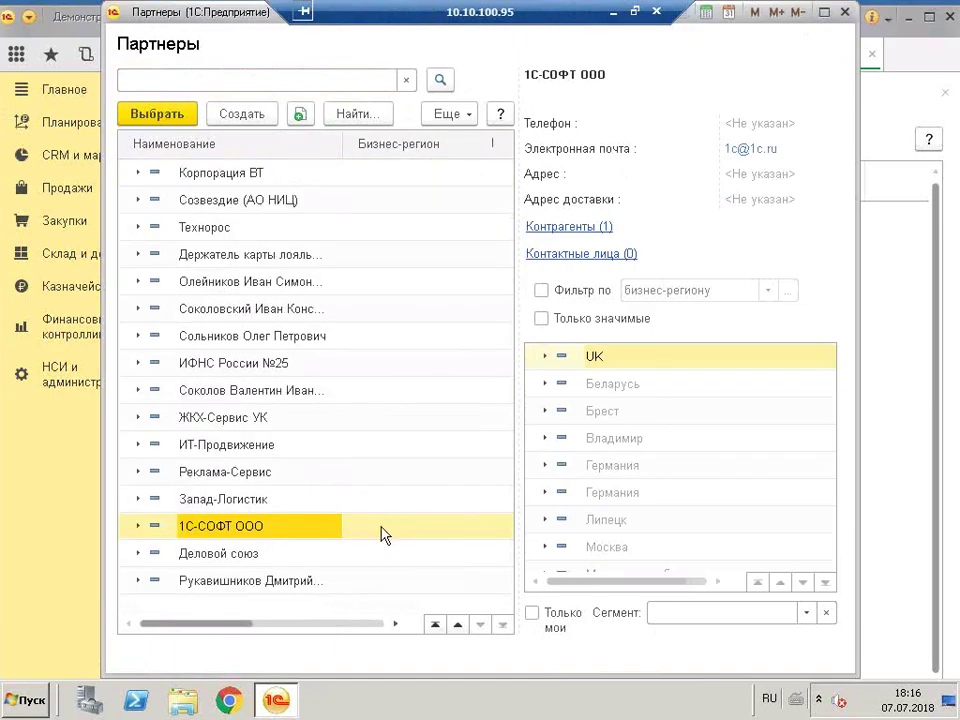
pyautogui.moveTo(208, 632); pyautogui.dragTo(163, 645)
pyautogui.scroll(-15, 481, 394)
pyautogui.scroll(-10, 481, 394)
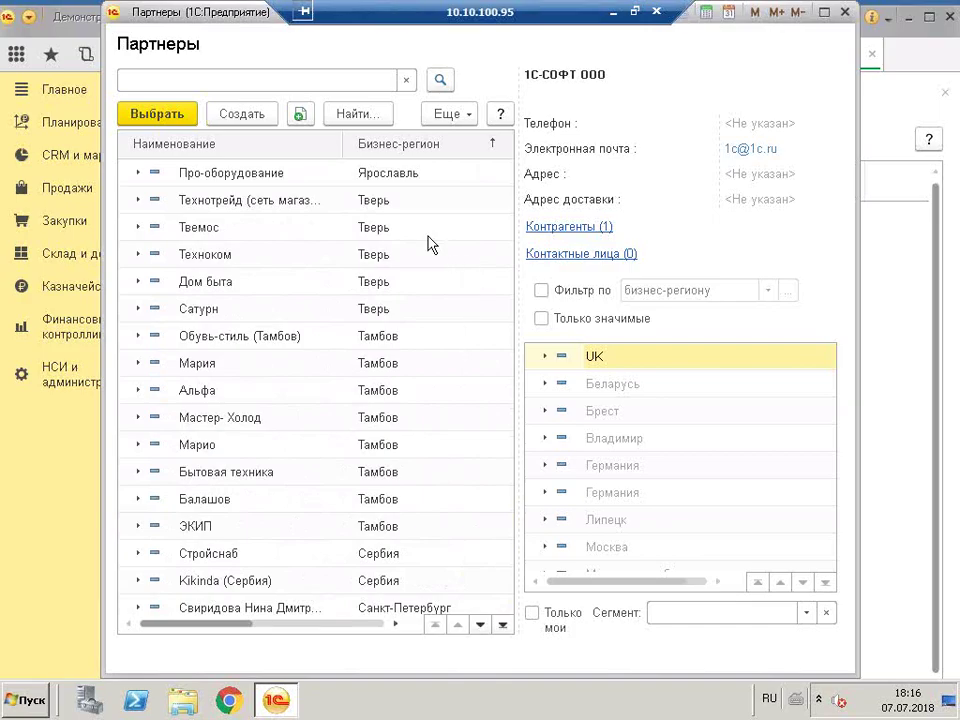
# Add the five Тверь partners, Технотрейд, Твемос, Техноком, Дом быта and Сатурн, to the segment
pyautogui.click(377, 210)
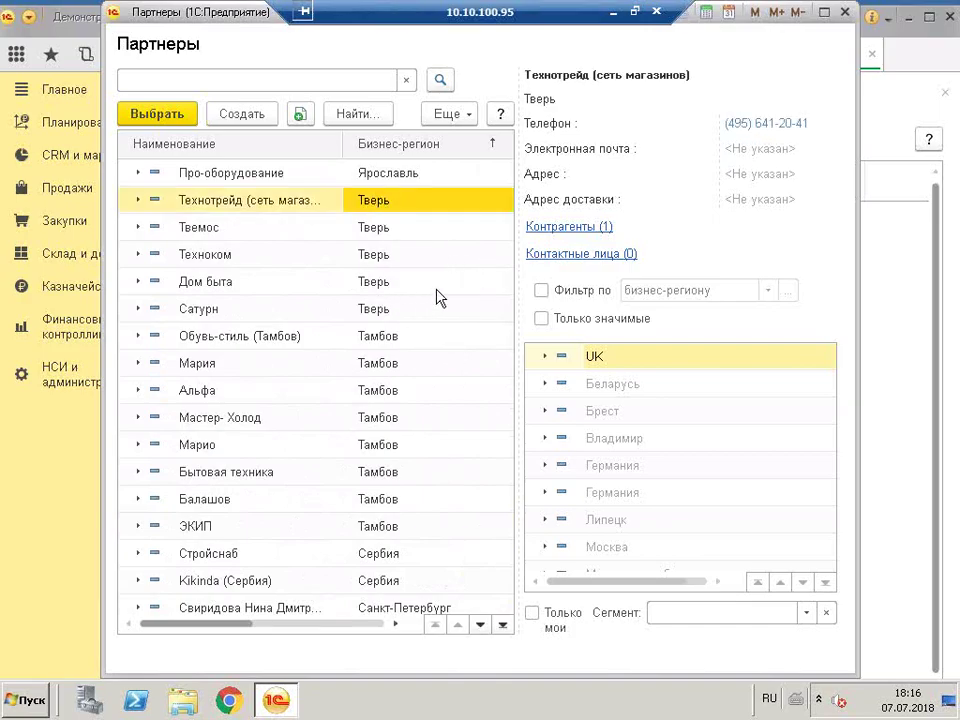
pyautogui.keyDown('ctrl'); pyautogui.click(322, 312); pyautogui.keyUp('ctrl')
pyautogui.keyDown('ctrl'); pyautogui.click(384, 283); pyautogui.keyUp('ctrl')
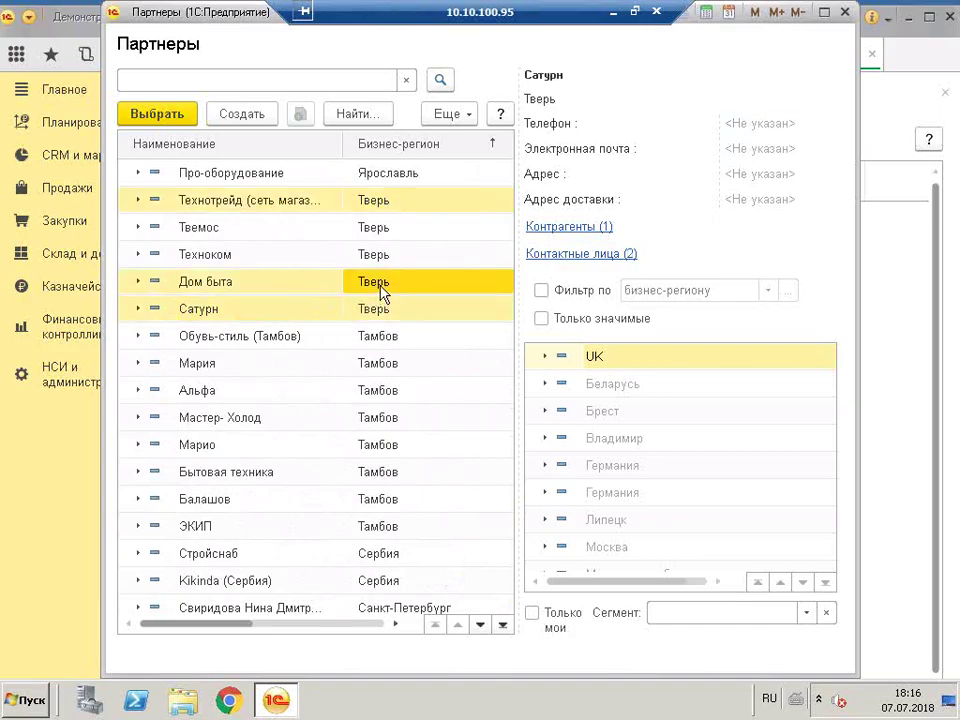
pyautogui.keyDown('ctrl'); pyautogui.click(405, 254); pyautogui.keyUp('ctrl')
pyautogui.keyDown('ctrl'); pyautogui.click(400, 230); pyautogui.keyUp('ctrl')
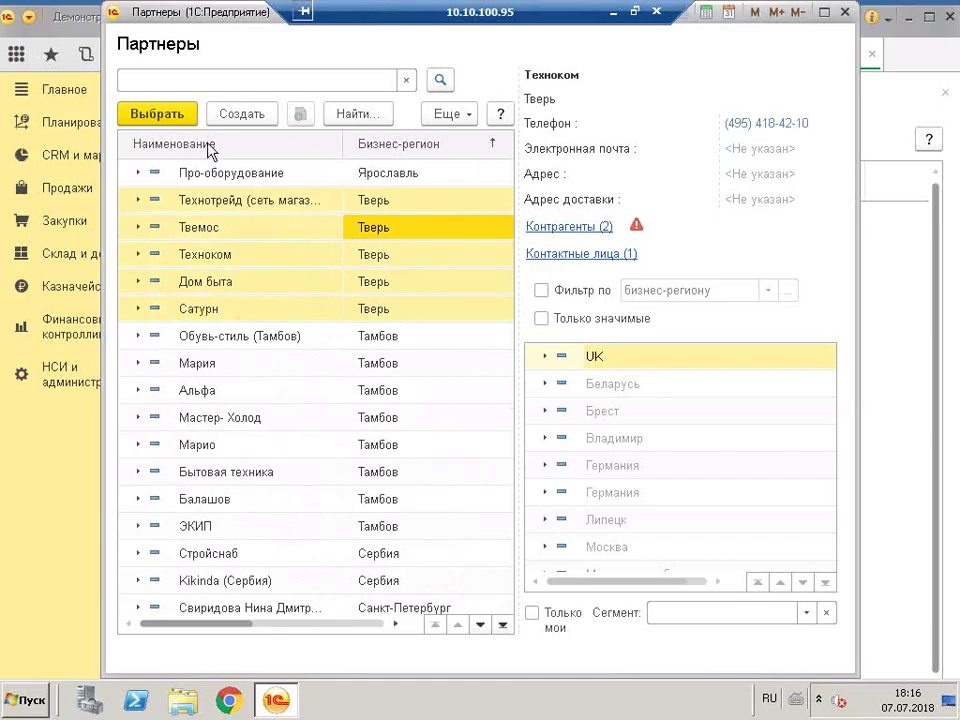
pyautogui.click(160, 113)
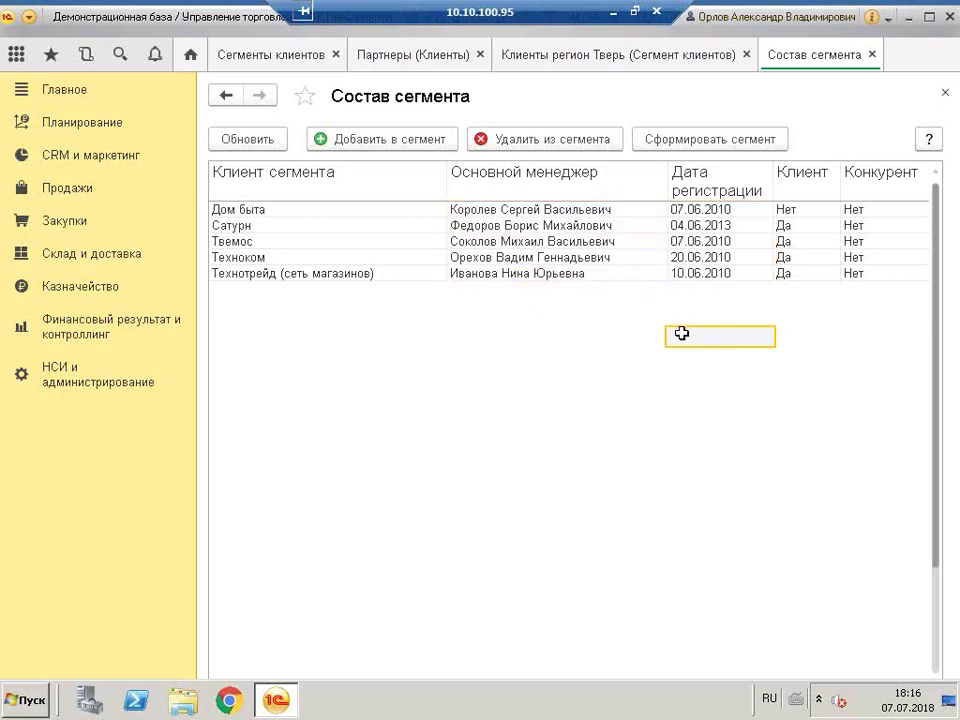
# Form the Тверь segment automatically from its composition report, confirm, and examine the client rows it contains
pyautogui.click(396, 275)
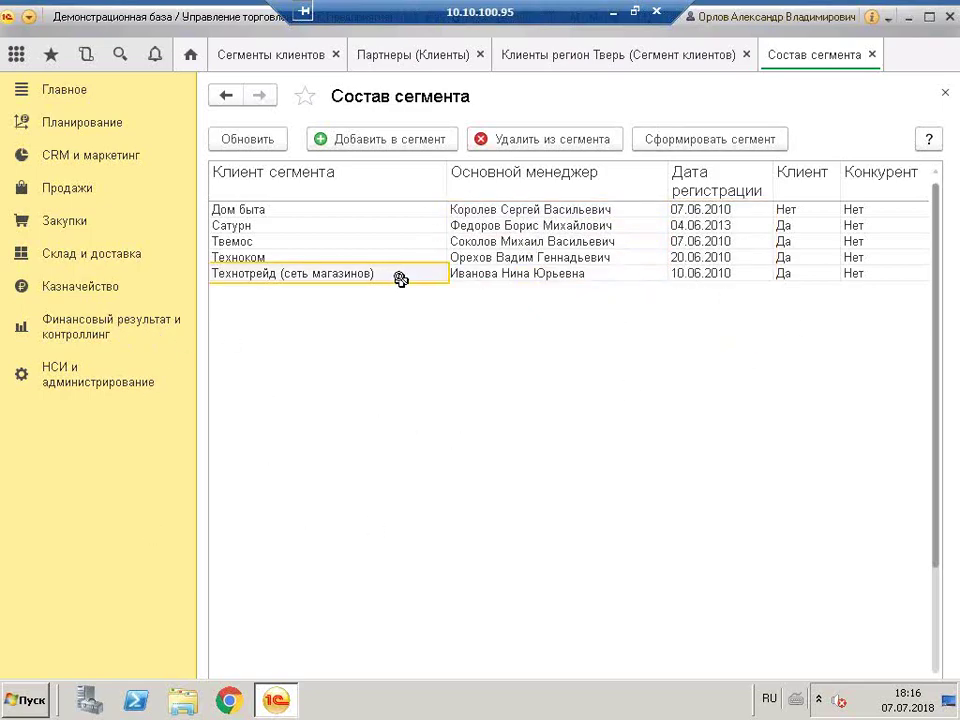
pyautogui.click(696, 141)
pyautogui.click(450, 399)
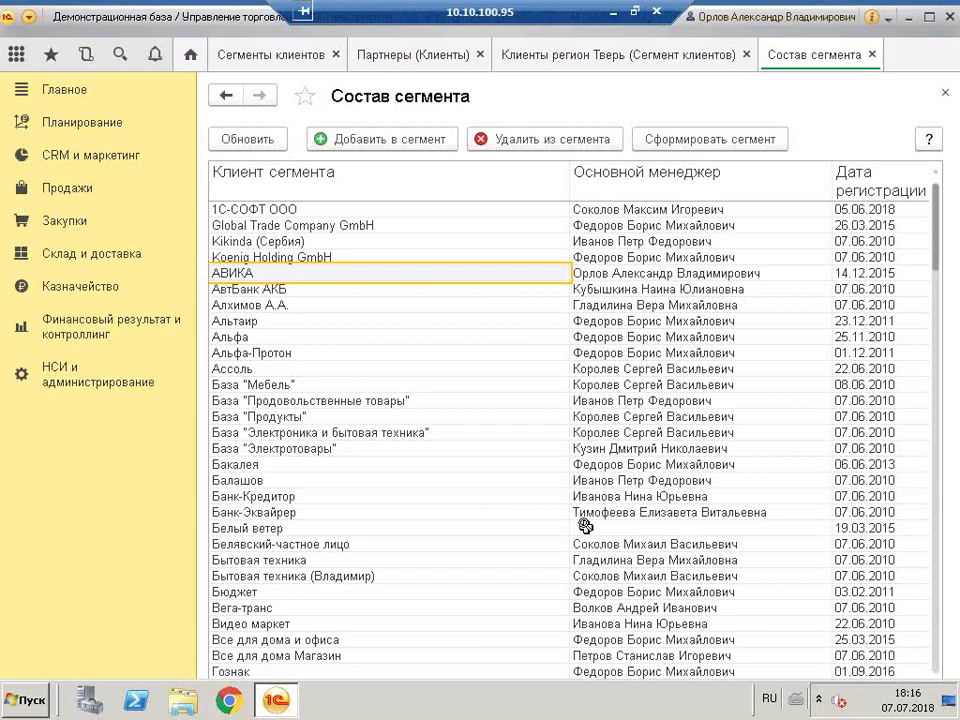
pyautogui.scroll(-15, 456, 497)
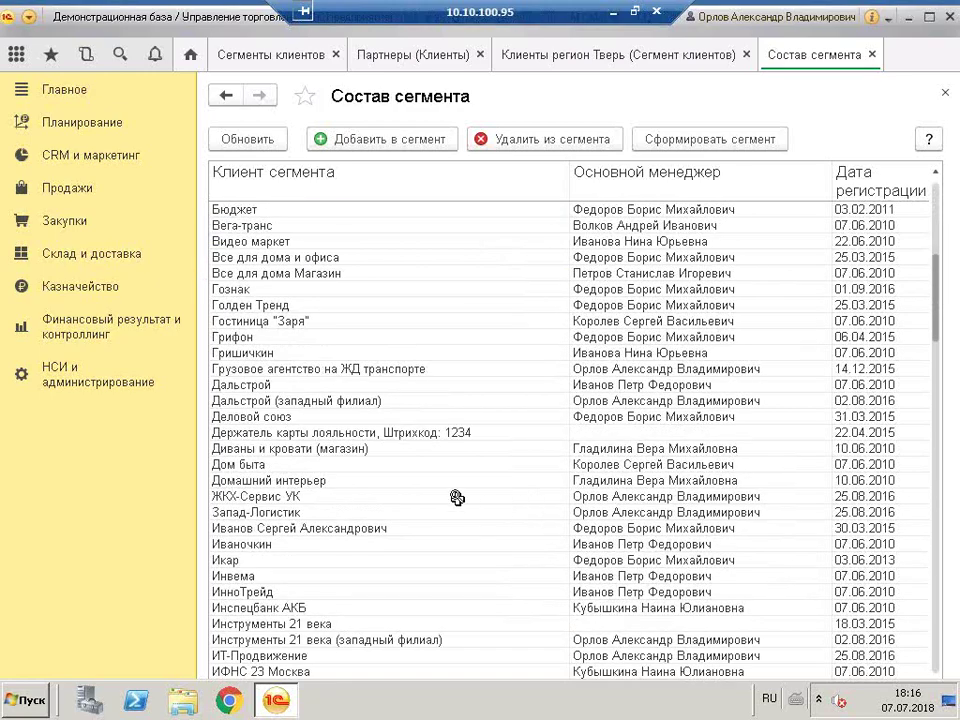
pyautogui.scroll(15, 521, 563)
# Select all client rows in the composition report and remove them from the Тверь segment
pyautogui.click(363, 325)
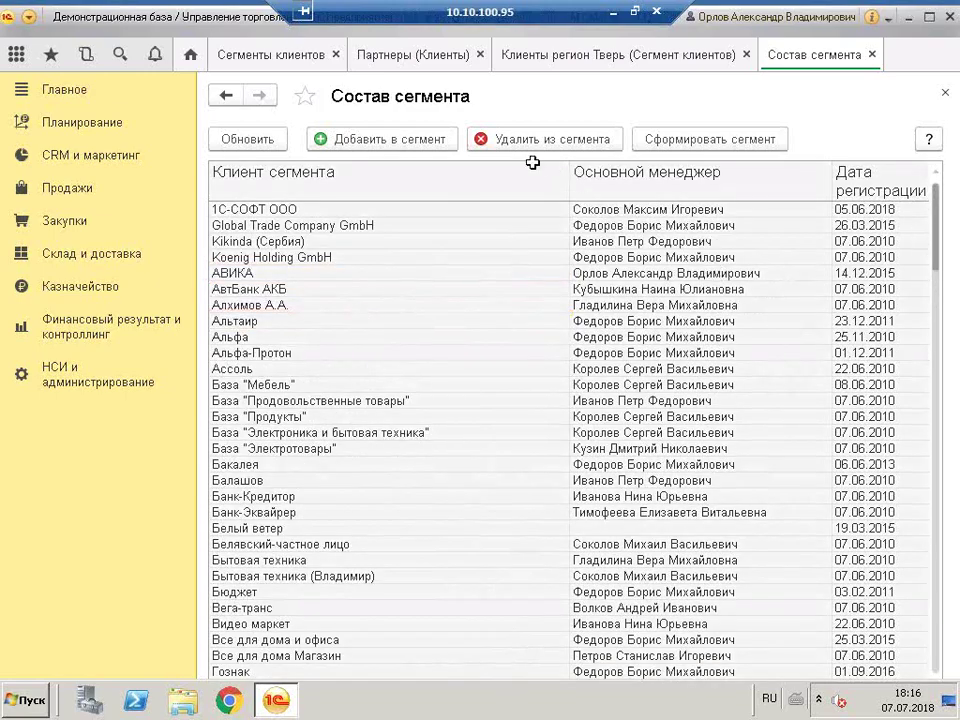
pyautogui.click(767, 311)
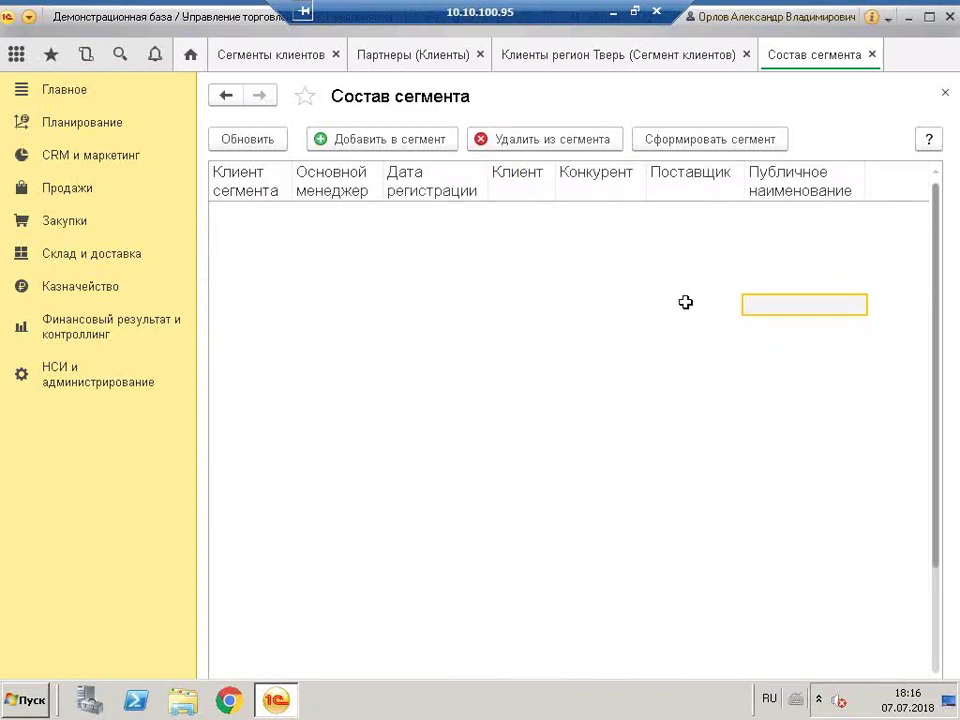
# Add the five partners with business region Тверь, from Технотрейд through Сатурн, back to the emptied segment
pyautogui.click(369, 139)
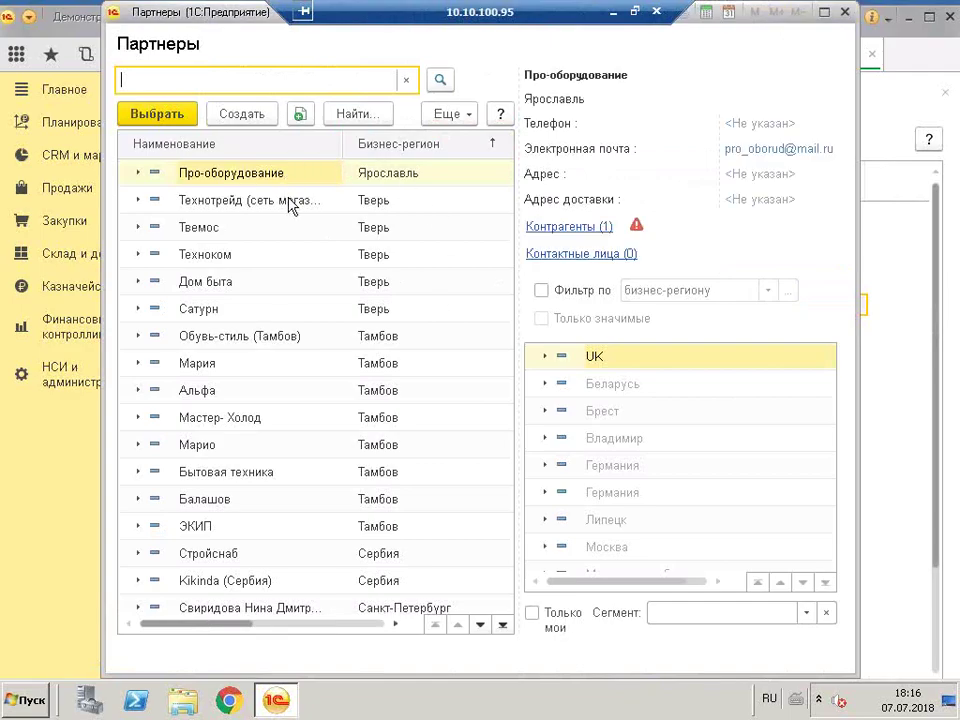
pyautogui.click(410, 208)
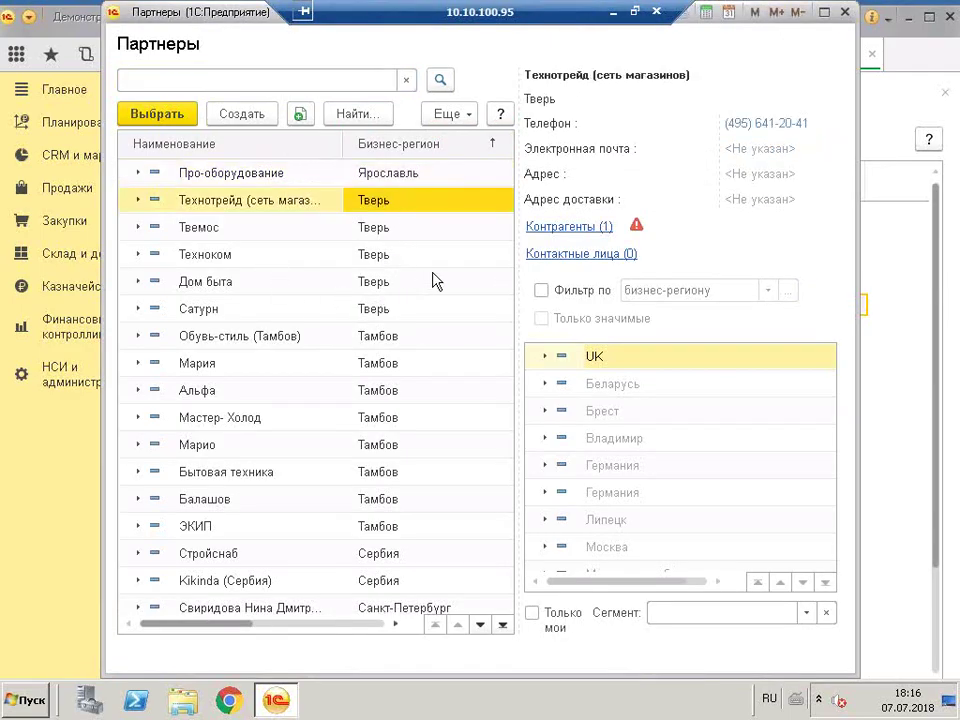
pyautogui.keyDown('ctrl'); pyautogui.click(403, 230); pyautogui.keyUp('ctrl')
pyautogui.keyDown('ctrl'); pyautogui.click(410, 256); pyautogui.keyUp('ctrl')
pyautogui.keyDown('ctrl'); pyautogui.click(392, 283); pyautogui.keyUp('ctrl')
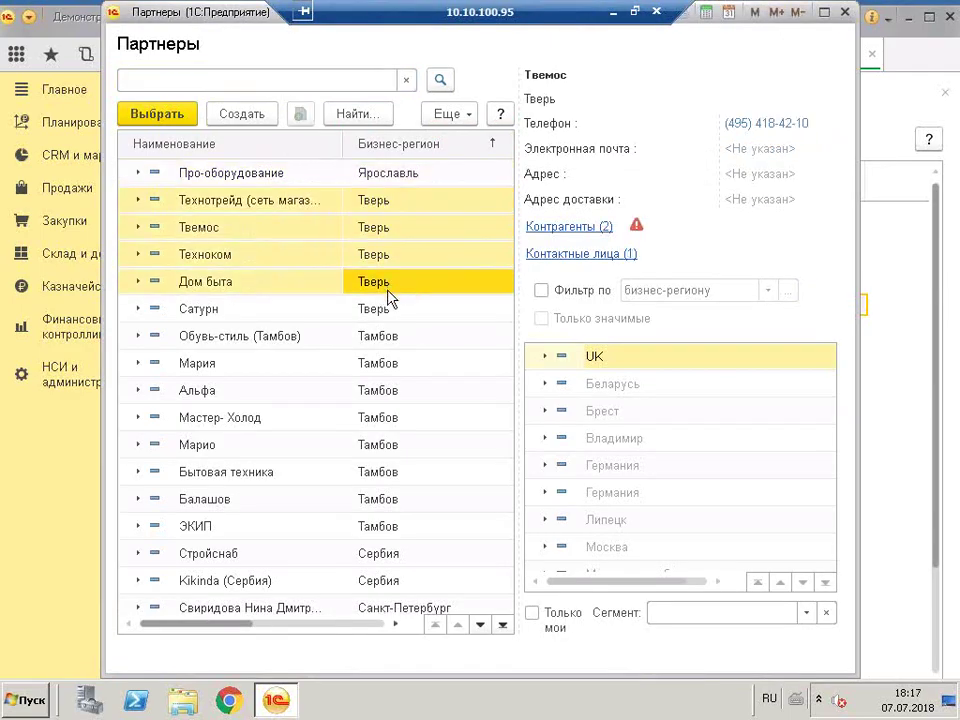
pyautogui.keyDown('ctrl'); pyautogui.click(405, 310); pyautogui.keyUp('ctrl')
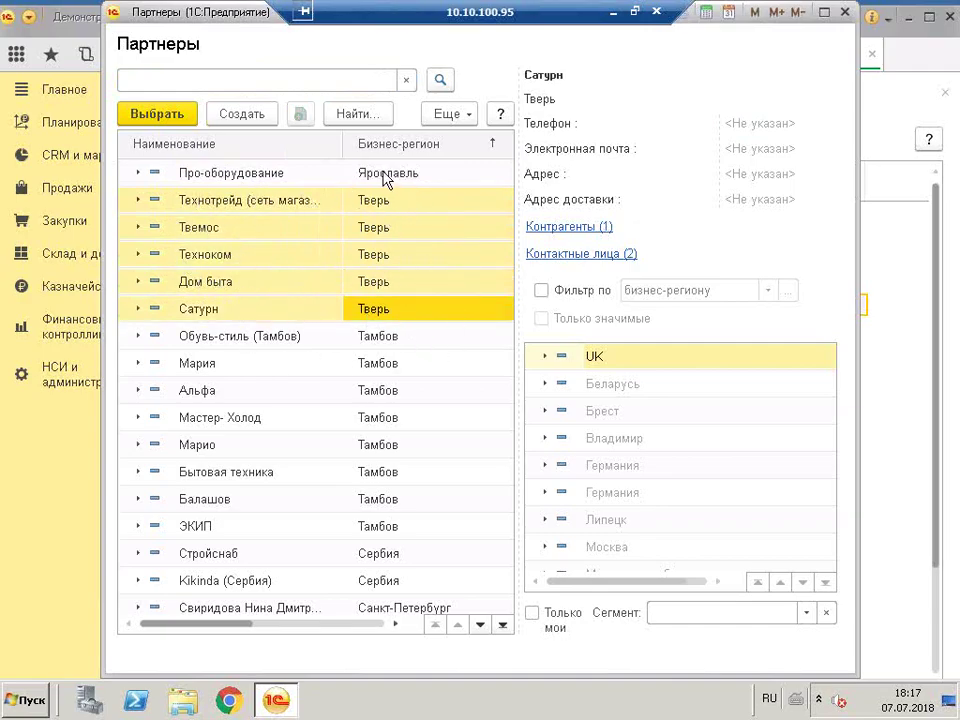
pyautogui.click(150, 115)
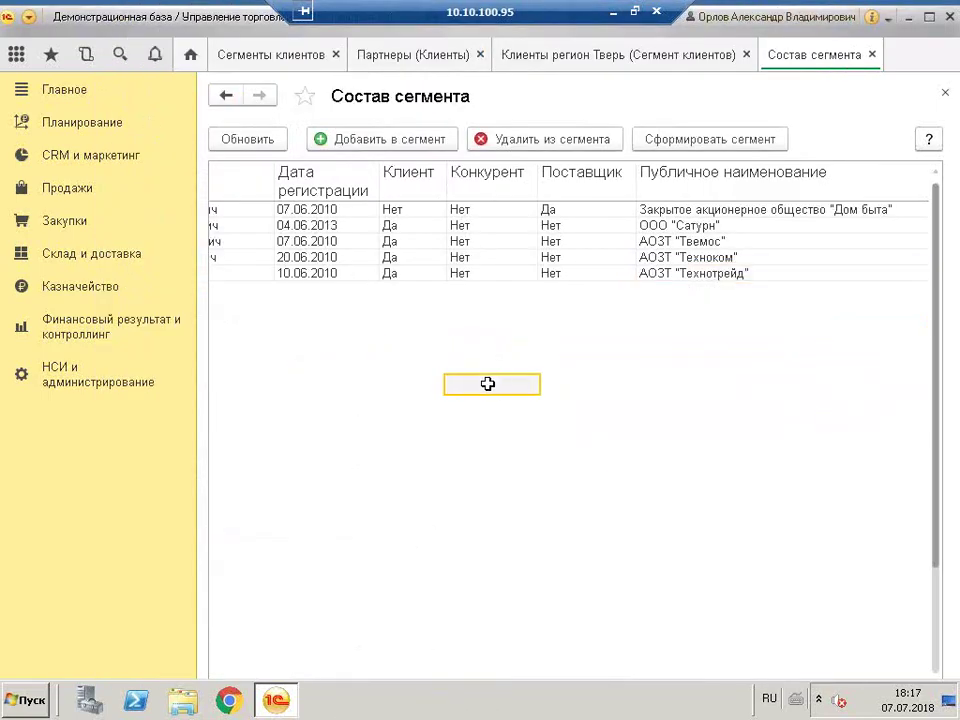
# Close the composition report and save and close the Клиенты регион Тверь segment
pyautogui.click(944, 93)
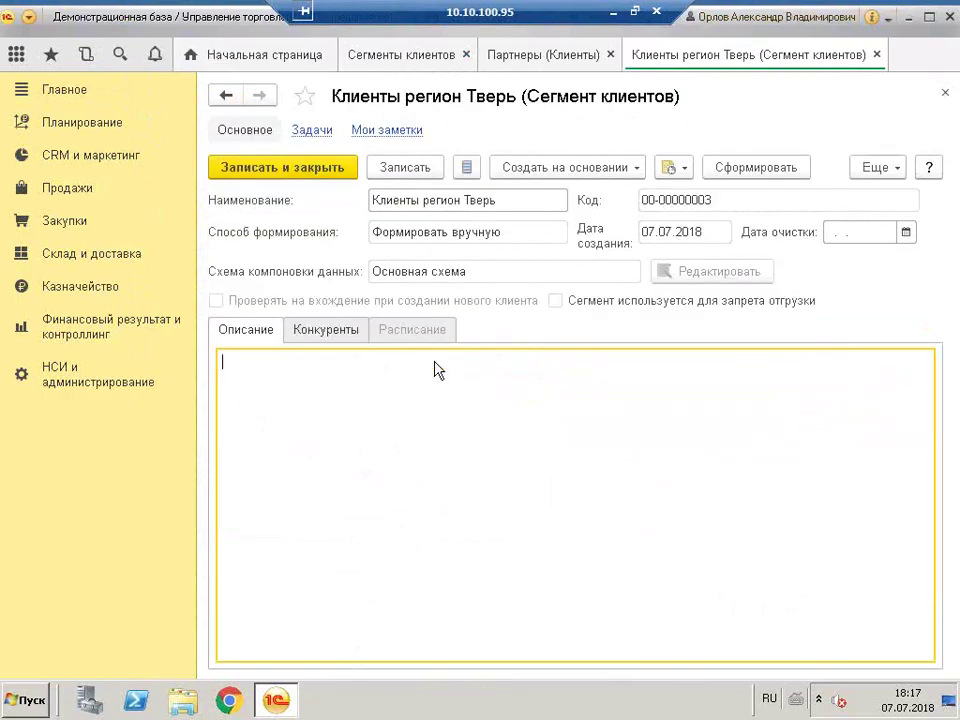
pyautogui.click(403, 234)
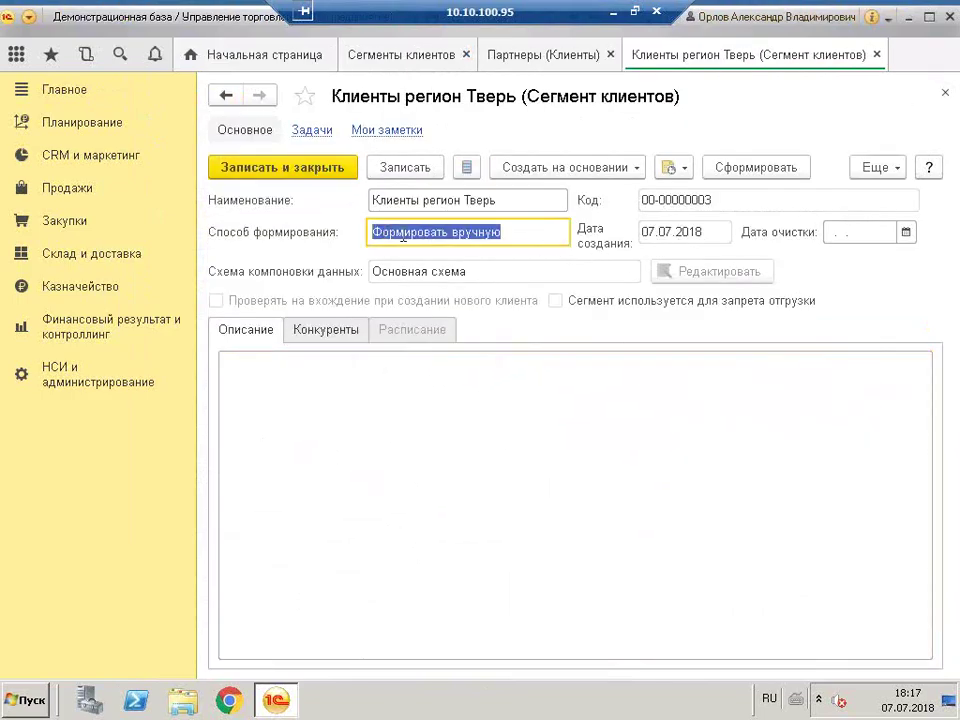
pyautogui.click(260, 172)
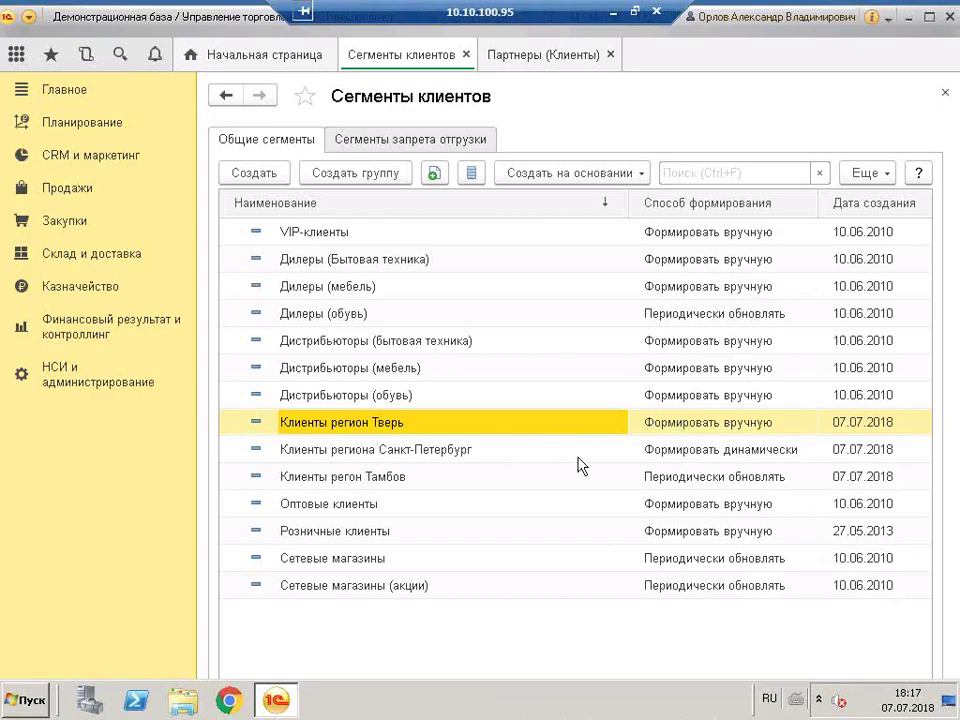
# View the shipment-ban segments and a blank form for a new one, closing the form without saving
pyautogui.click(669, 455)
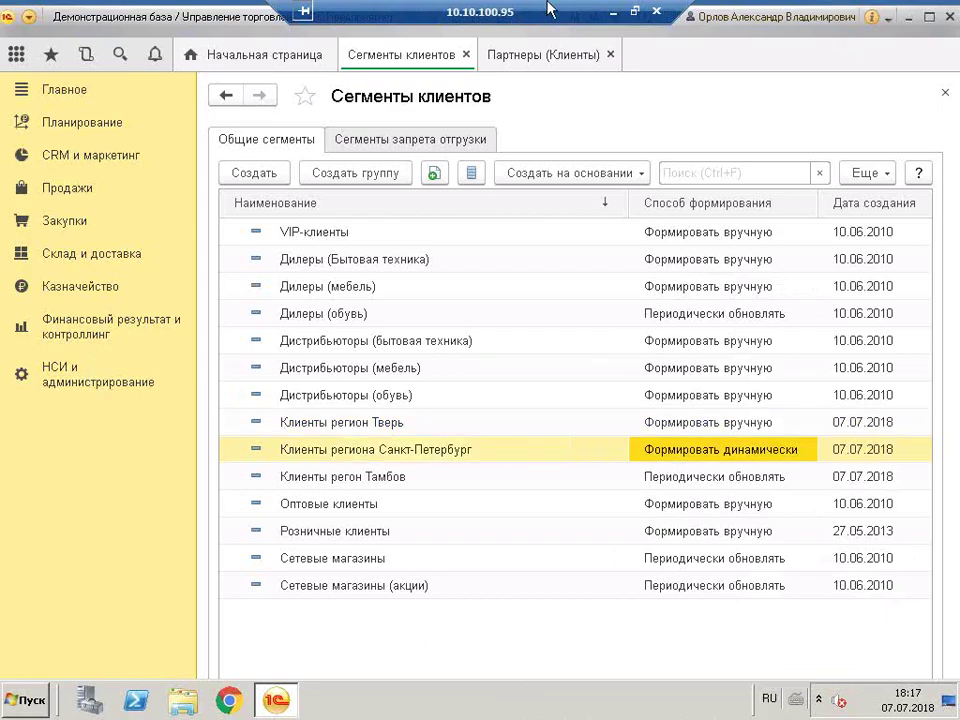
pyautogui.click(441, 145)
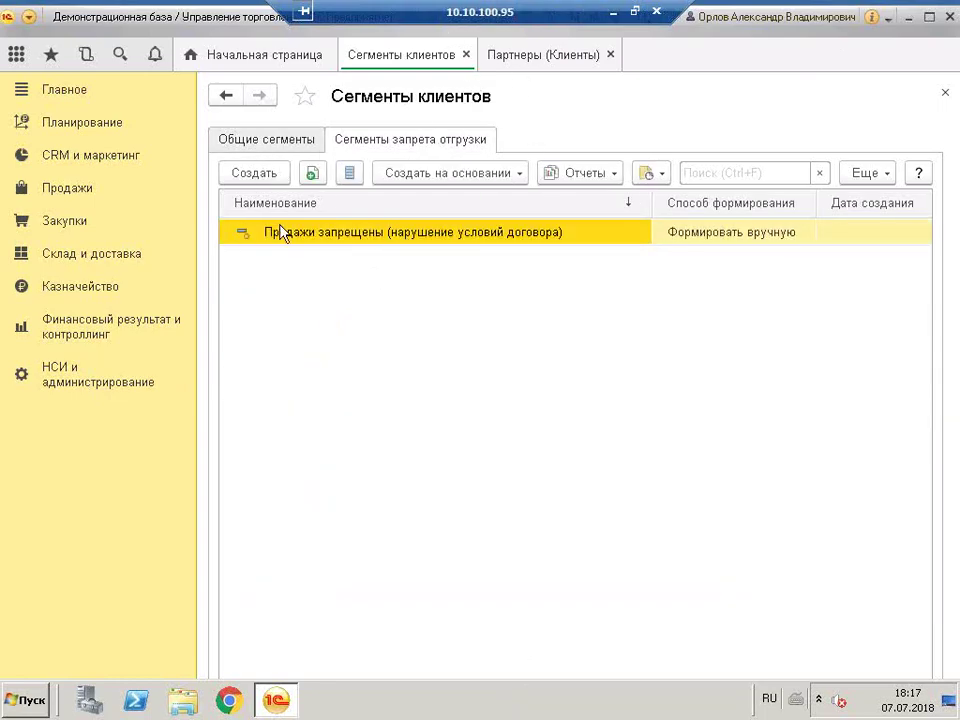
pyautogui.click(236, 173)
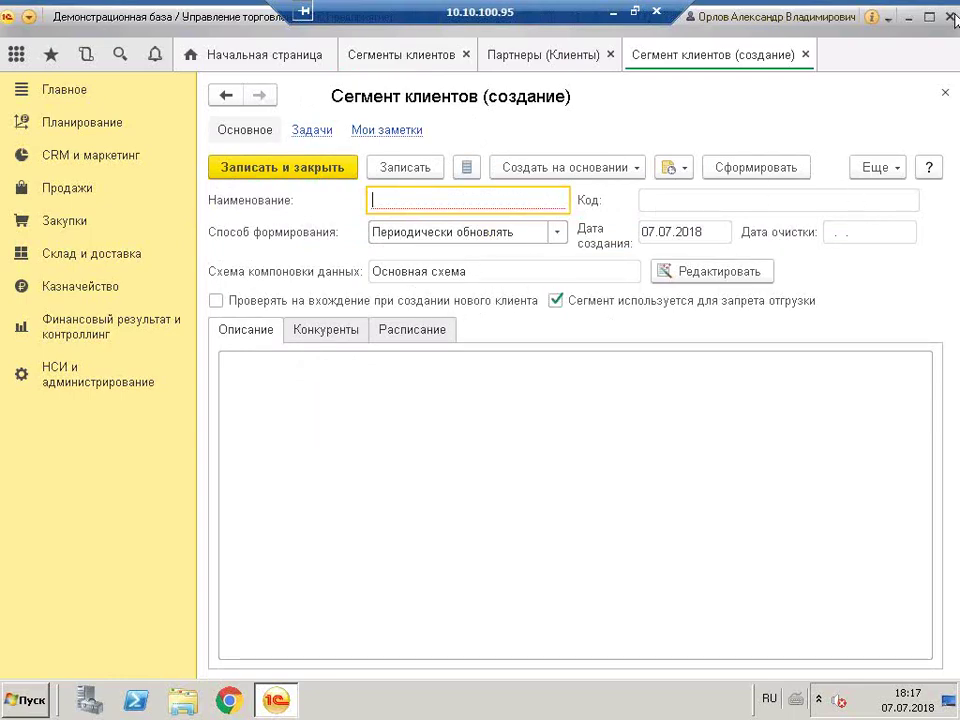
pyautogui.click(804, 55)
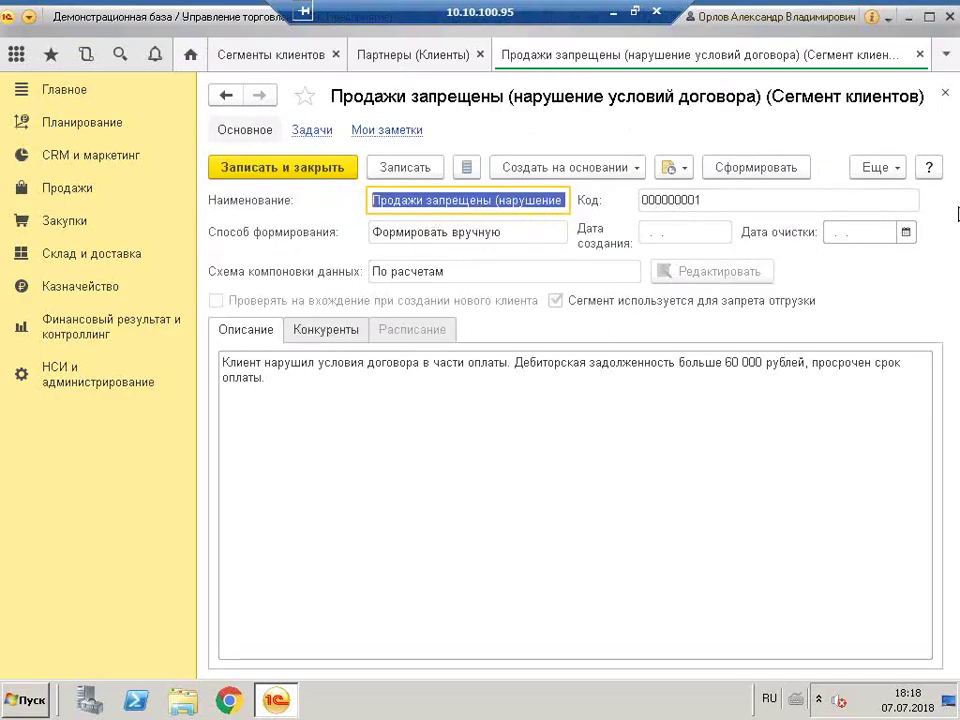
# Open the Состав сегмента report for the shipment-ban segment Продажи запрещены (нарушение условий договора)
pyautogui.click(876, 167)
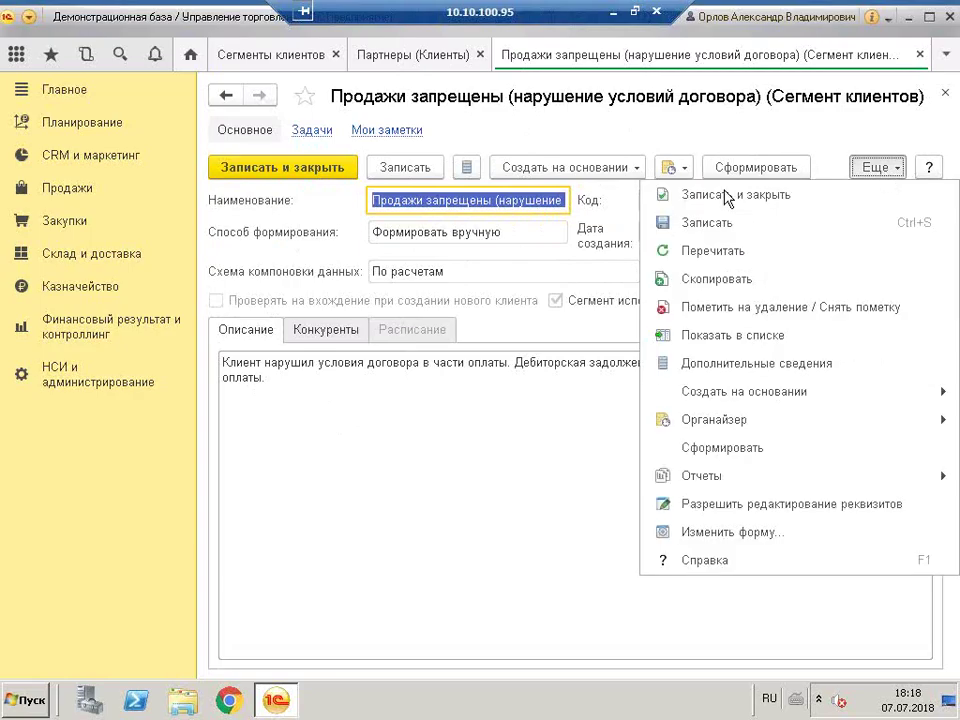
pyautogui.click(943, 97)
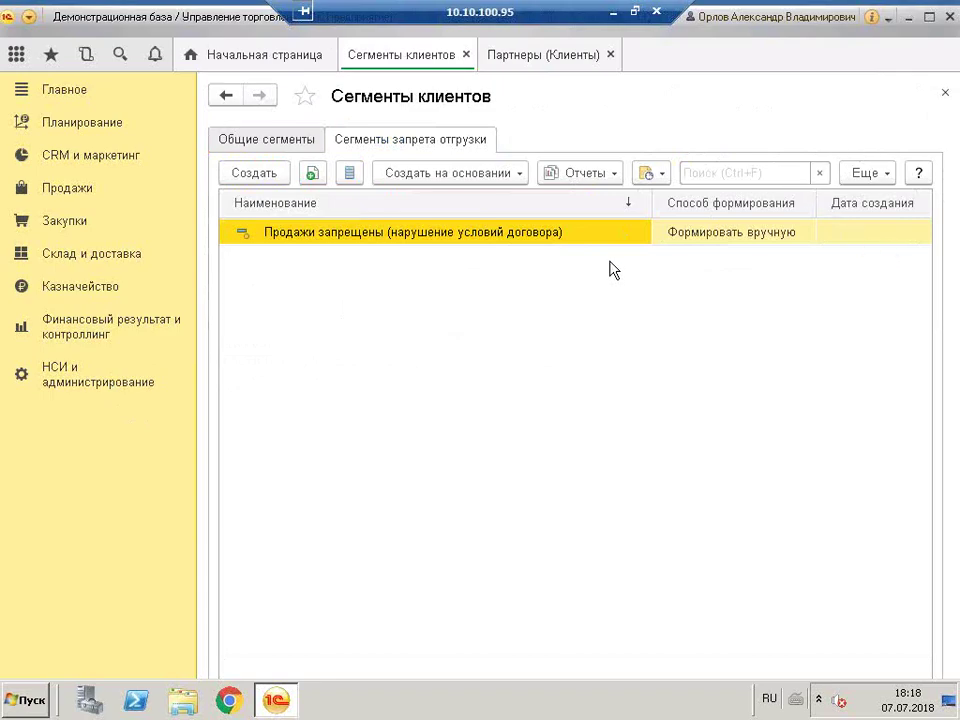
pyautogui.doubleClick(565, 233)
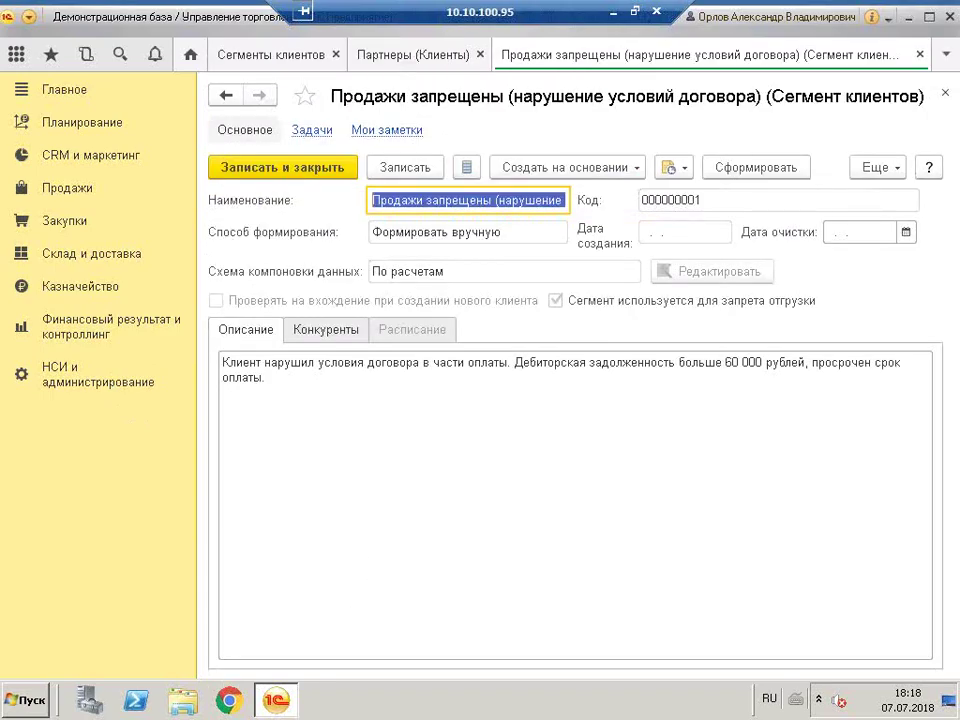
pyautogui.click(872, 176)
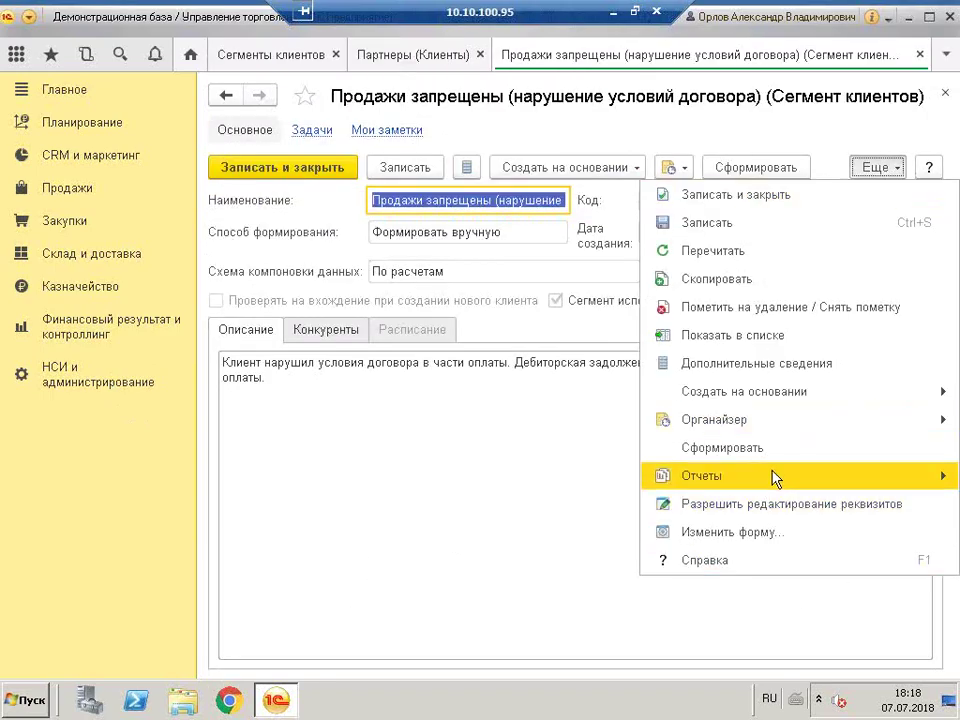
pyautogui.moveTo(776, 485)
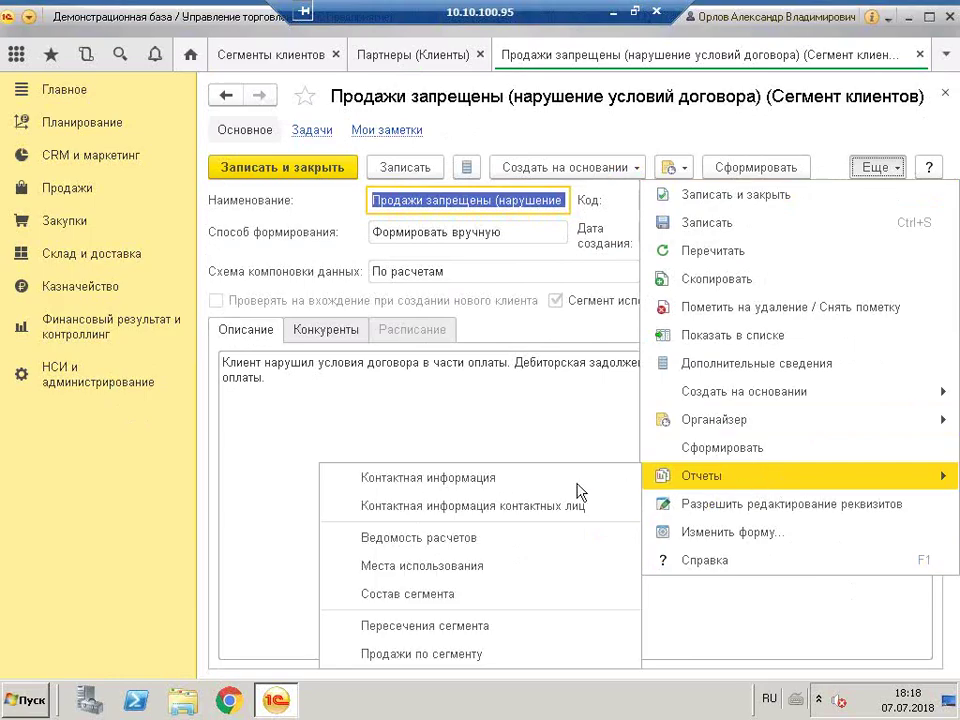
pyautogui.click(485, 597)
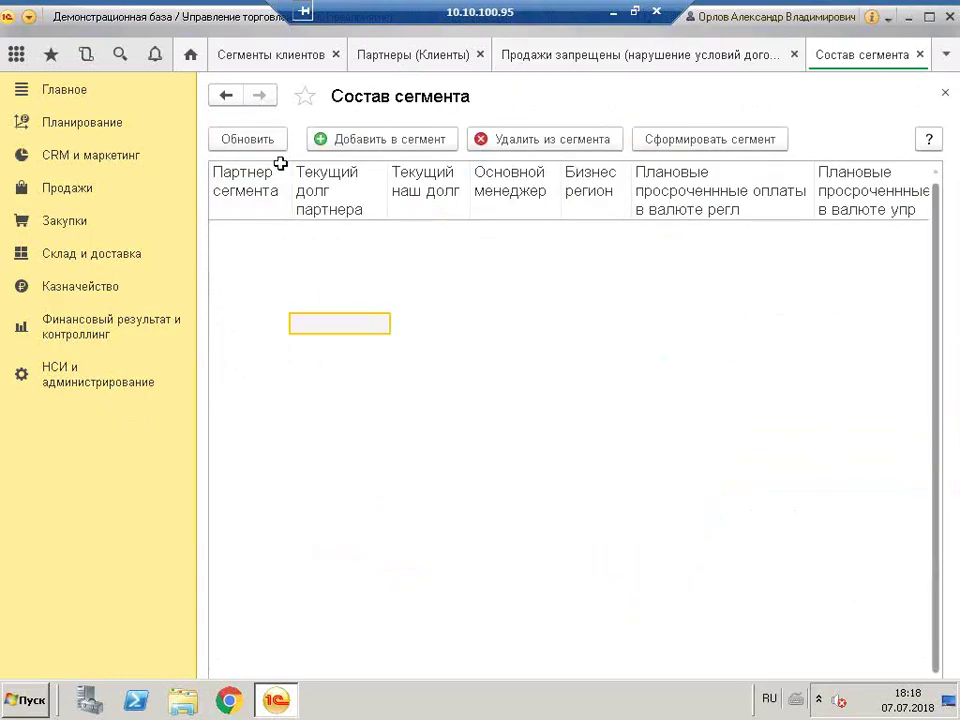
# View the partner selection for adding to the shipment-ban segment without choosing anyone, and close the report and the segment
pyautogui.click(375, 138)
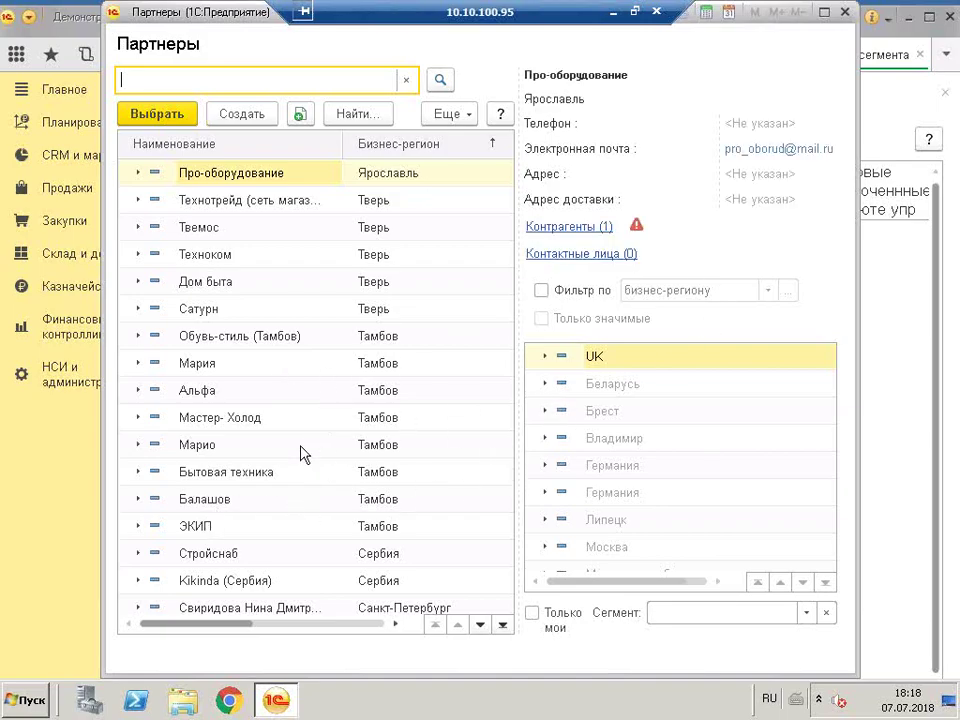
pyautogui.click(845, 12)
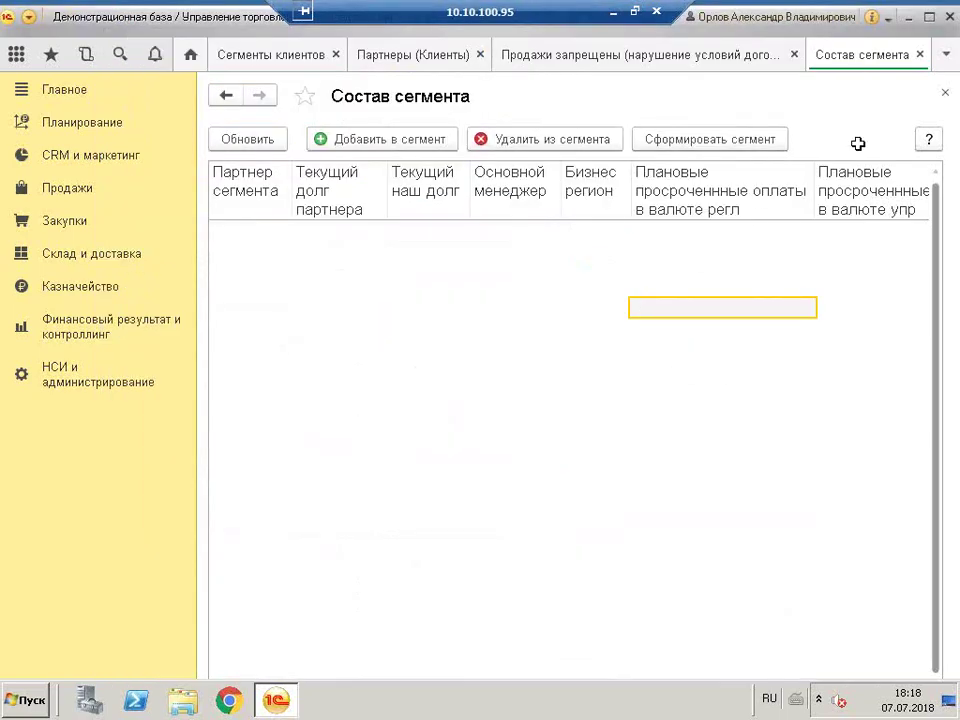
pyautogui.click(945, 95)
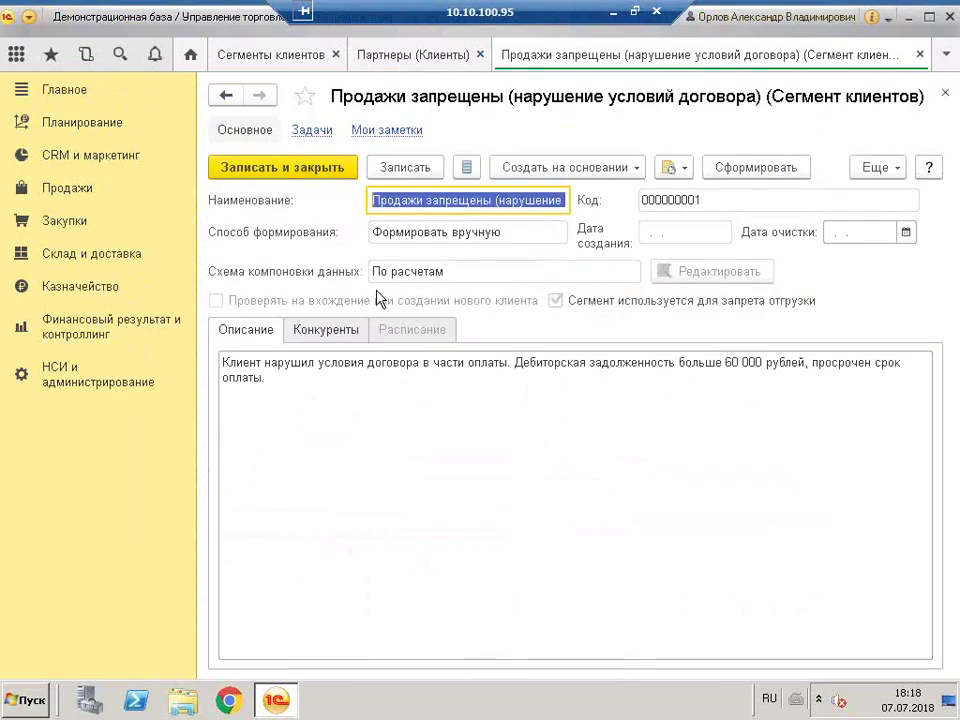
pyautogui.press('Tab')
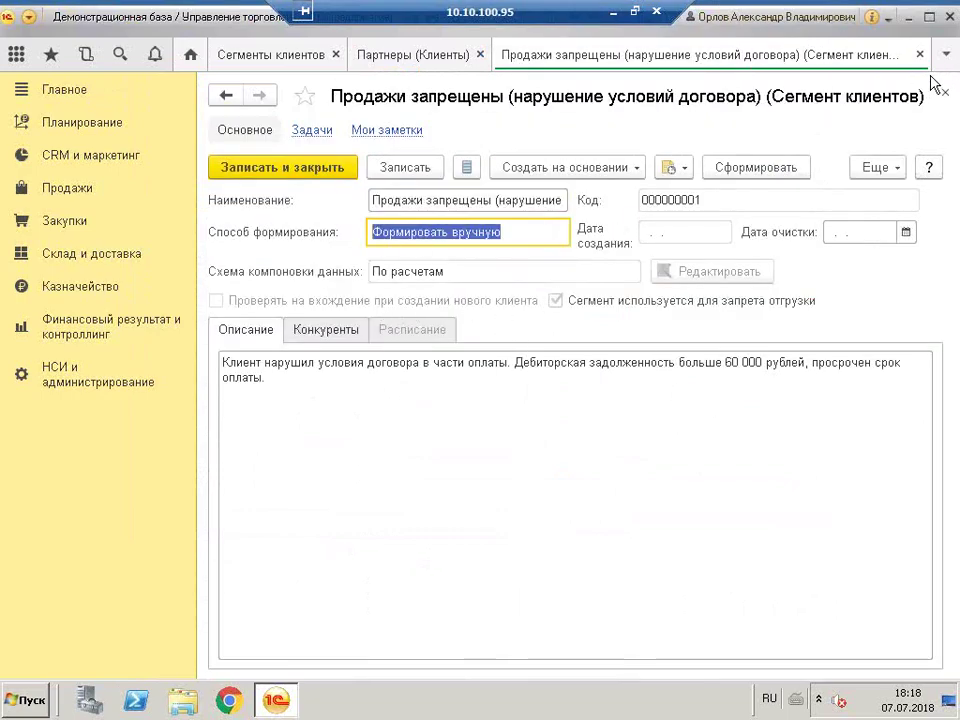
pyautogui.click(945, 93)
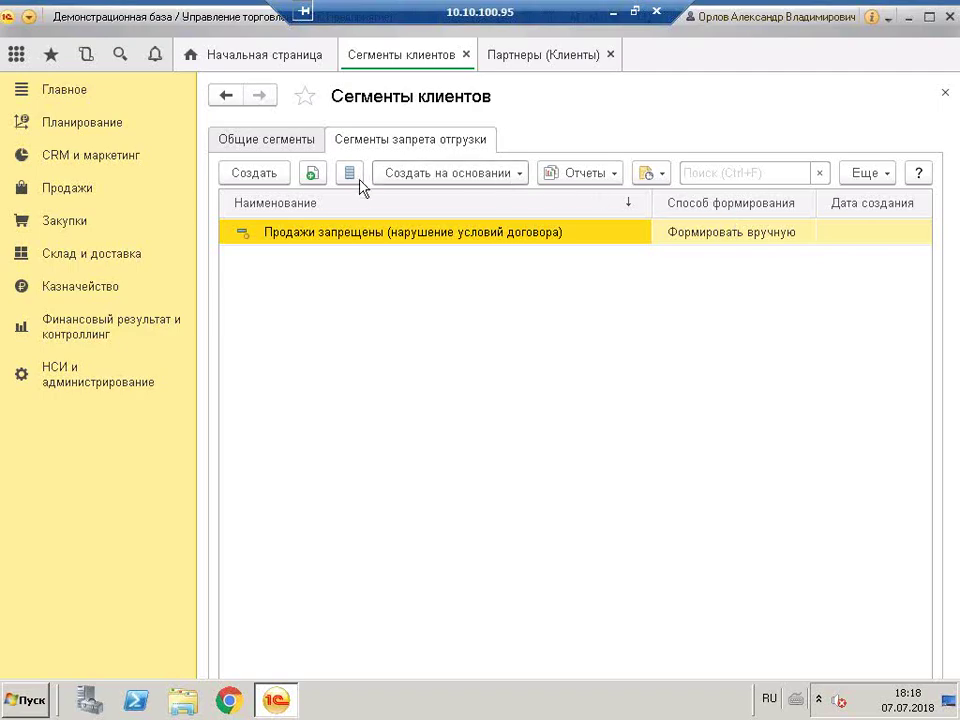
# Close the Партнеры (Клиенты) and Сегменты клиентов lists, and reopen Сегменты клиентов from the CRM и маркетинг section
pyautogui.click(272, 142)
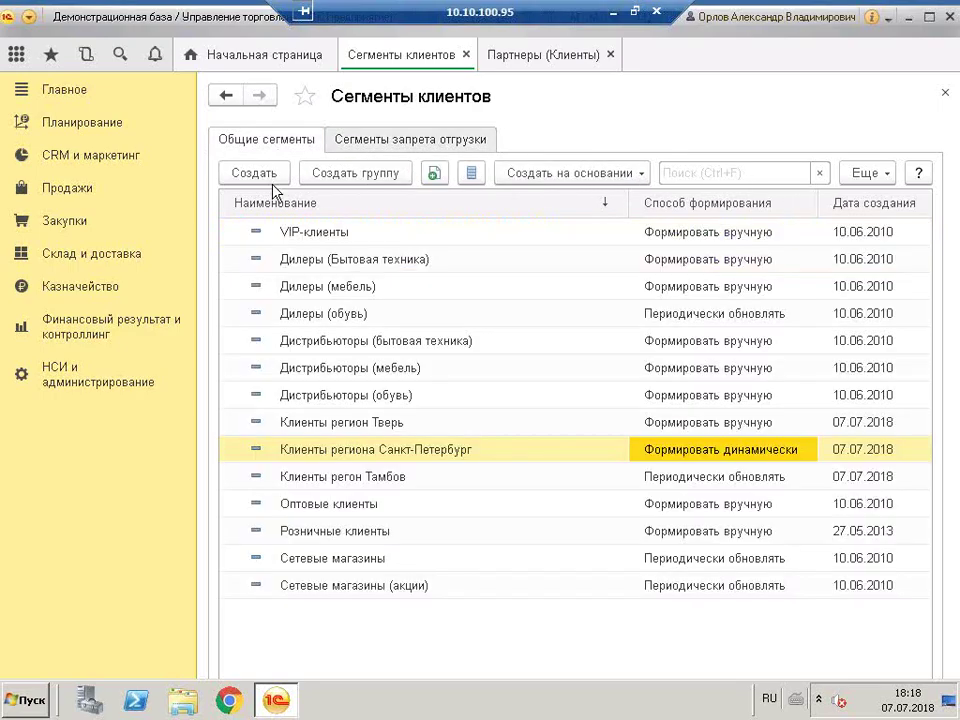
pyautogui.click(529, 60)
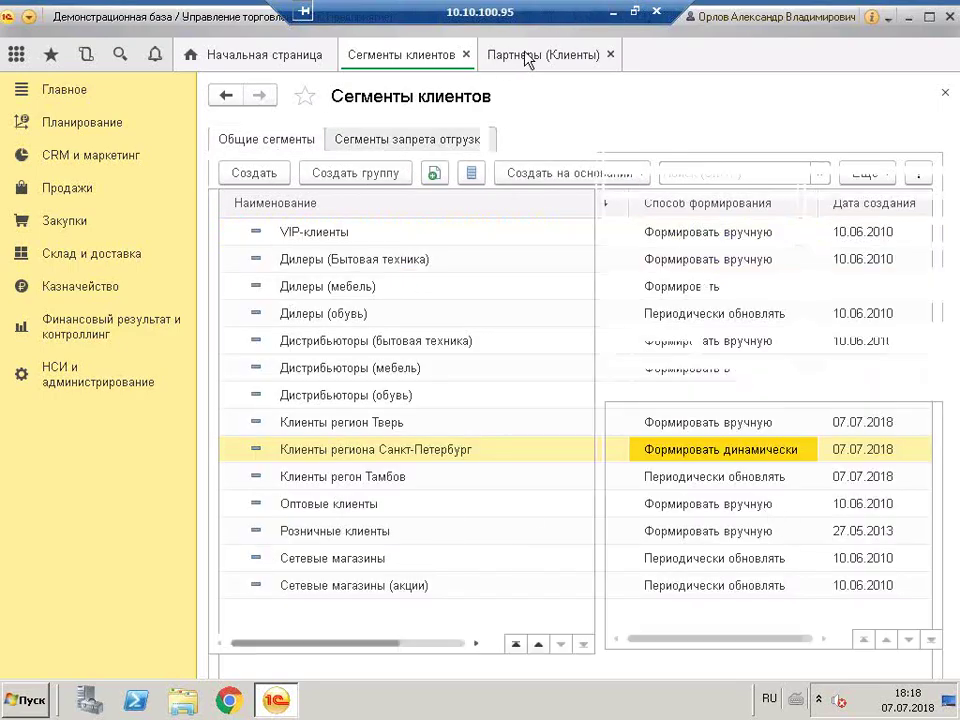
pyautogui.click(610, 54)
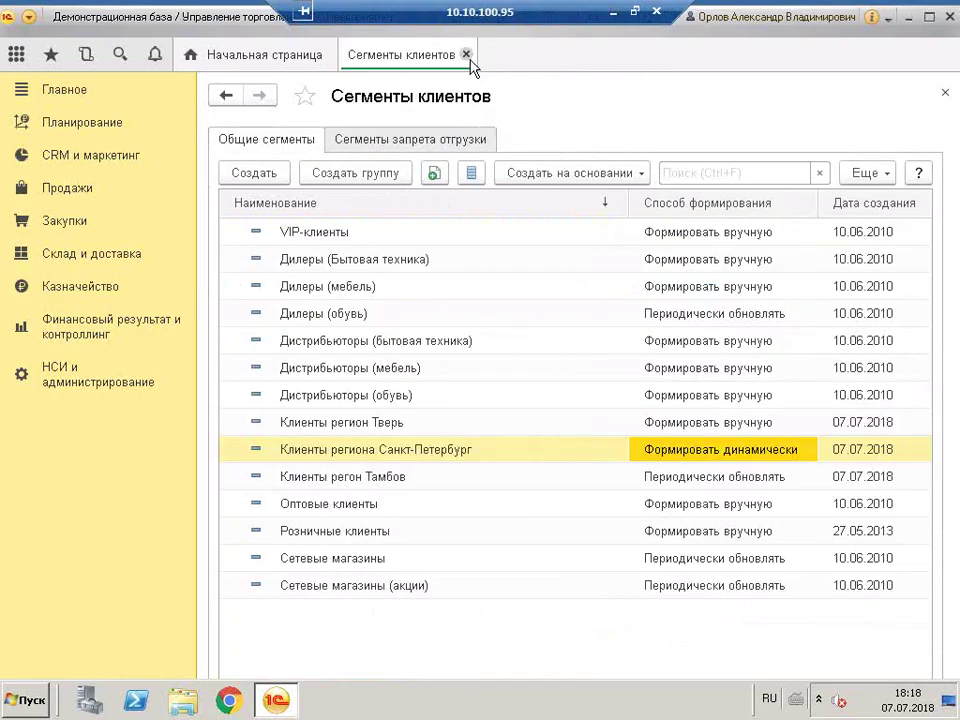
pyautogui.click(466, 54)
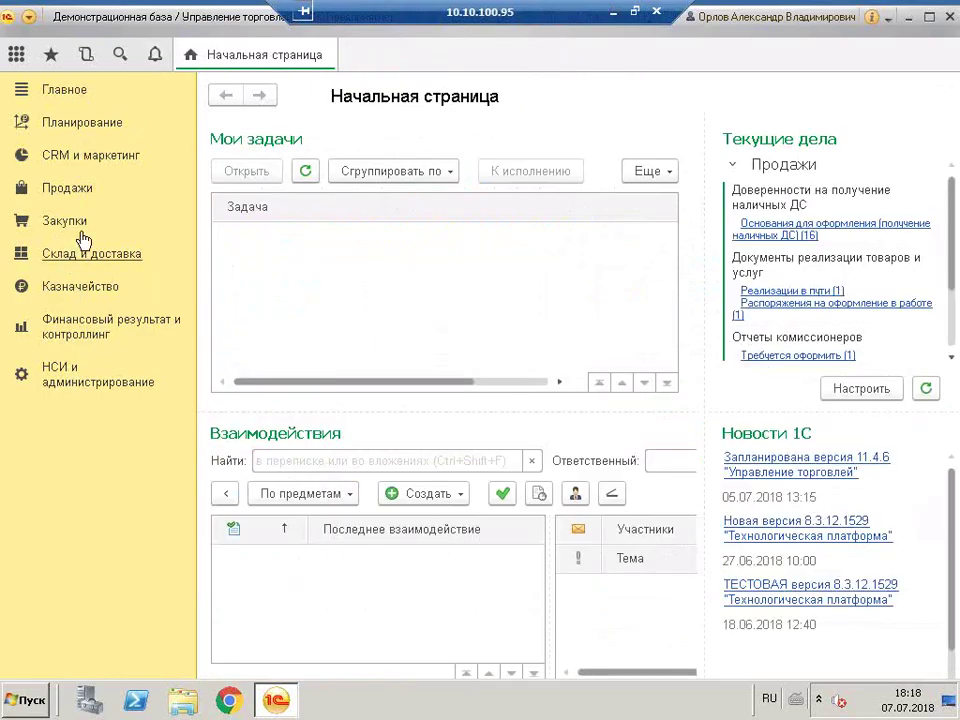
pyautogui.click(90, 158)
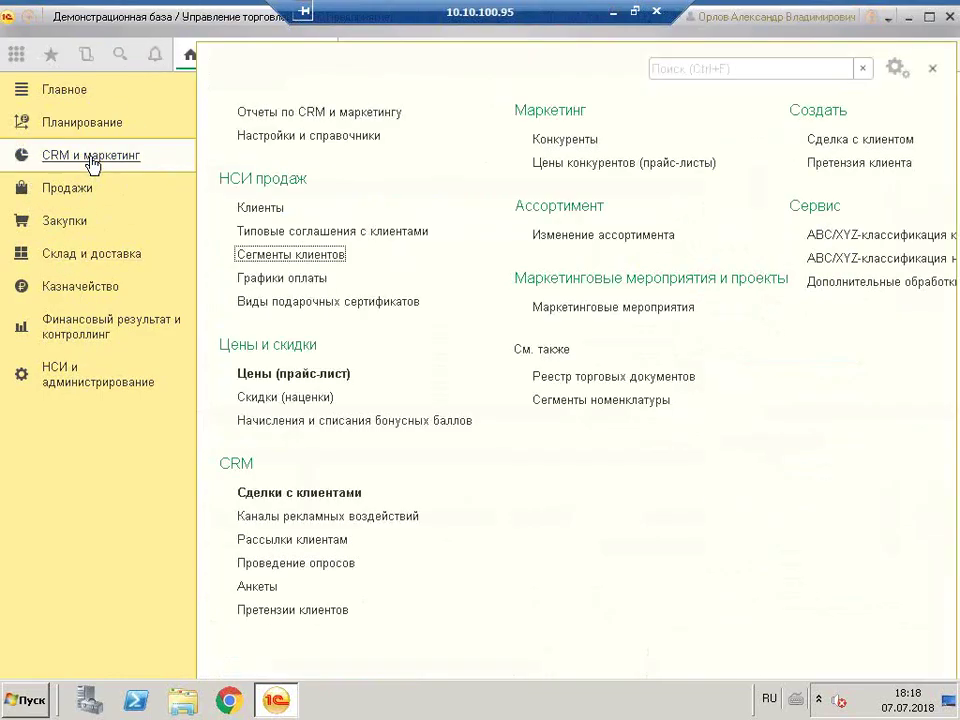
pyautogui.click(307, 257)
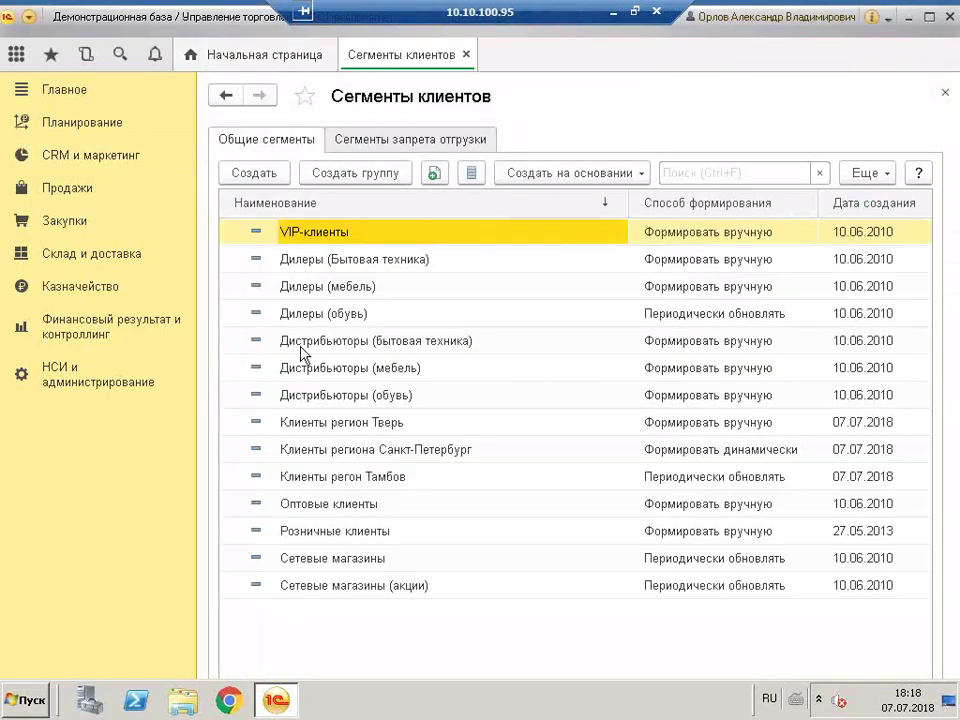
# Open the Оптовые клиенты segment and its Состав сегмента report
pyautogui.click(345, 424)
pyautogui.click(370, 504)
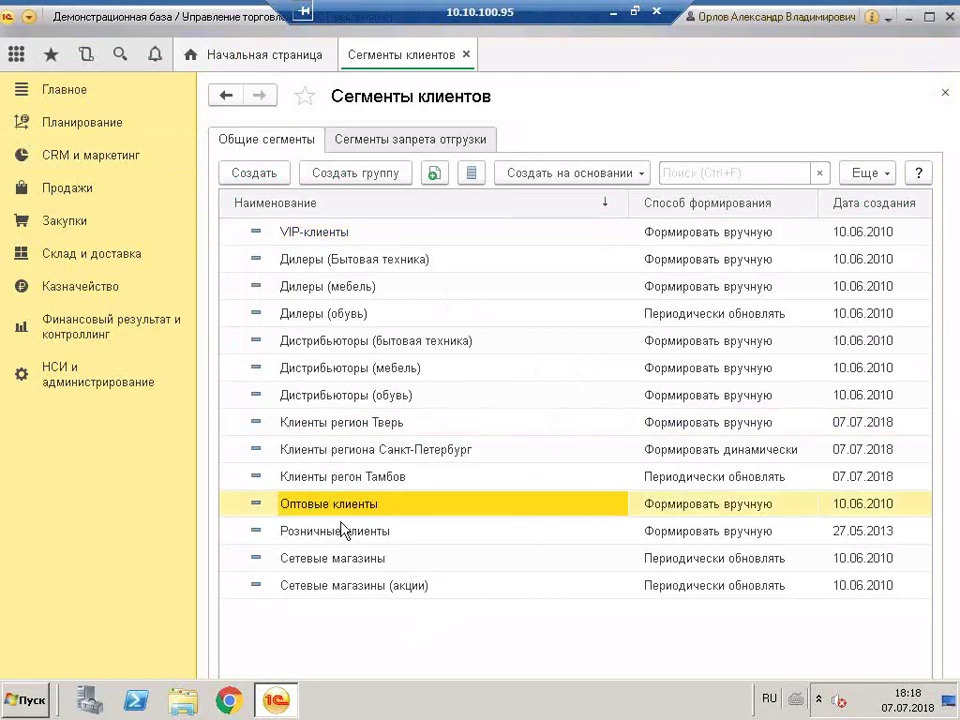
pyautogui.doubleClick(370, 506)
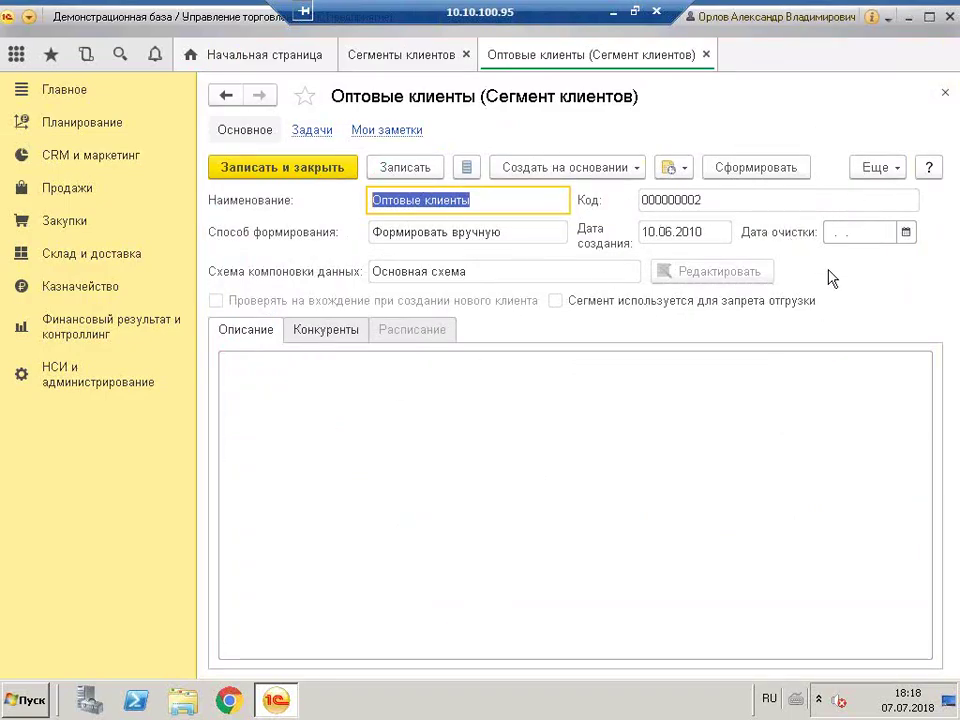
pyautogui.click(874, 167)
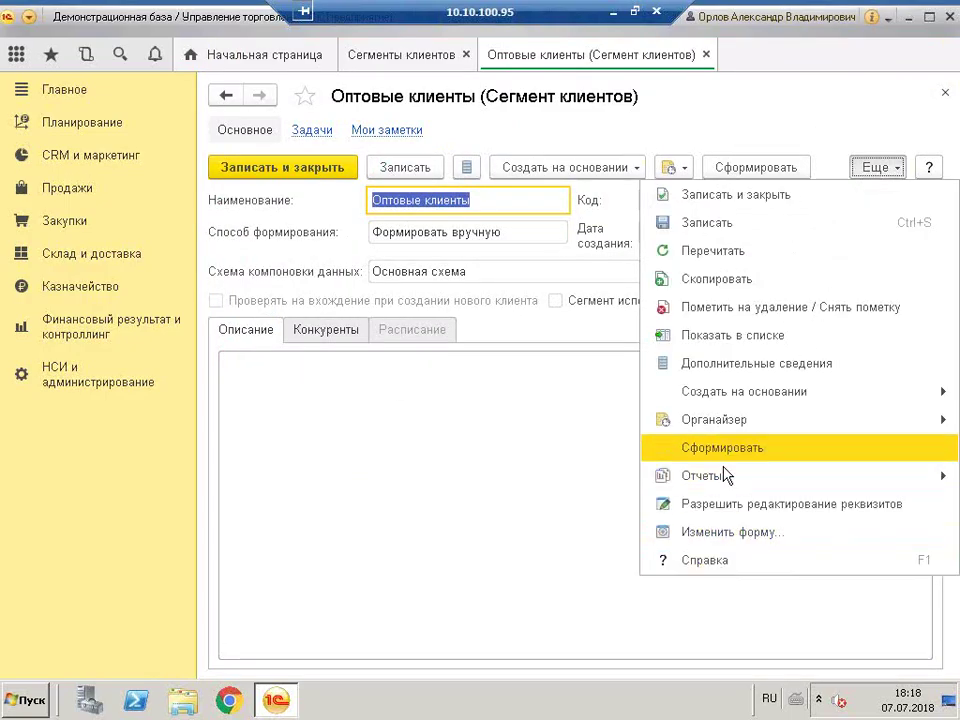
pyautogui.moveTo(703, 484)
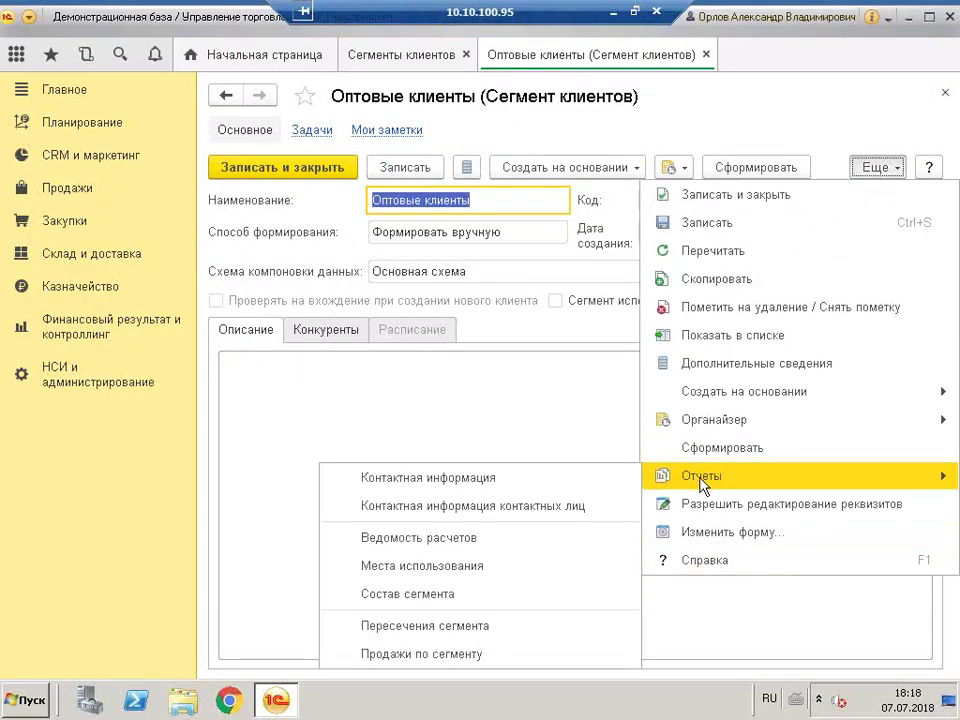
pyautogui.click(483, 596)
pyautogui.click(429, 356)
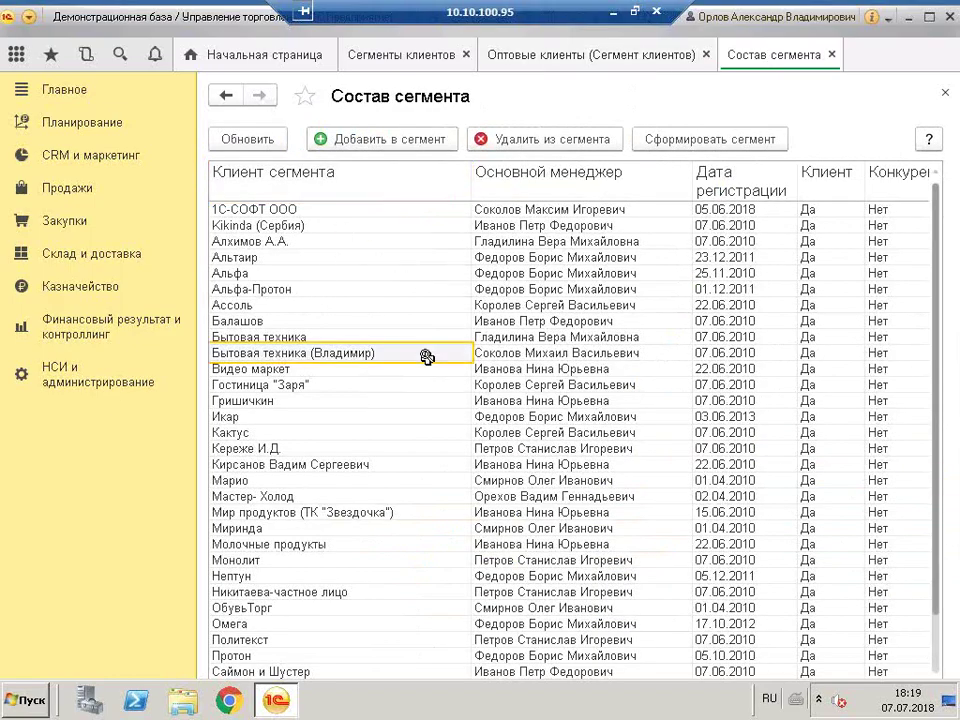
# Add the partner Технотрейд (сеть магазинов) to the Оптовые клиенты segment, then close the report and save the segment
pyautogui.click(362, 141)
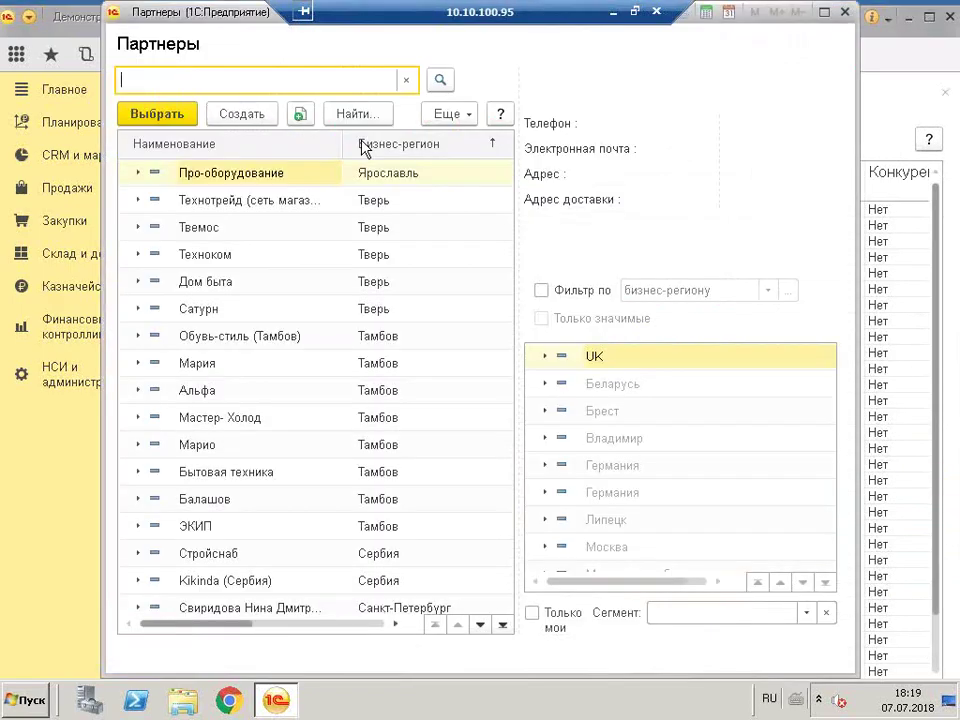
pyautogui.doubleClick(404, 212)
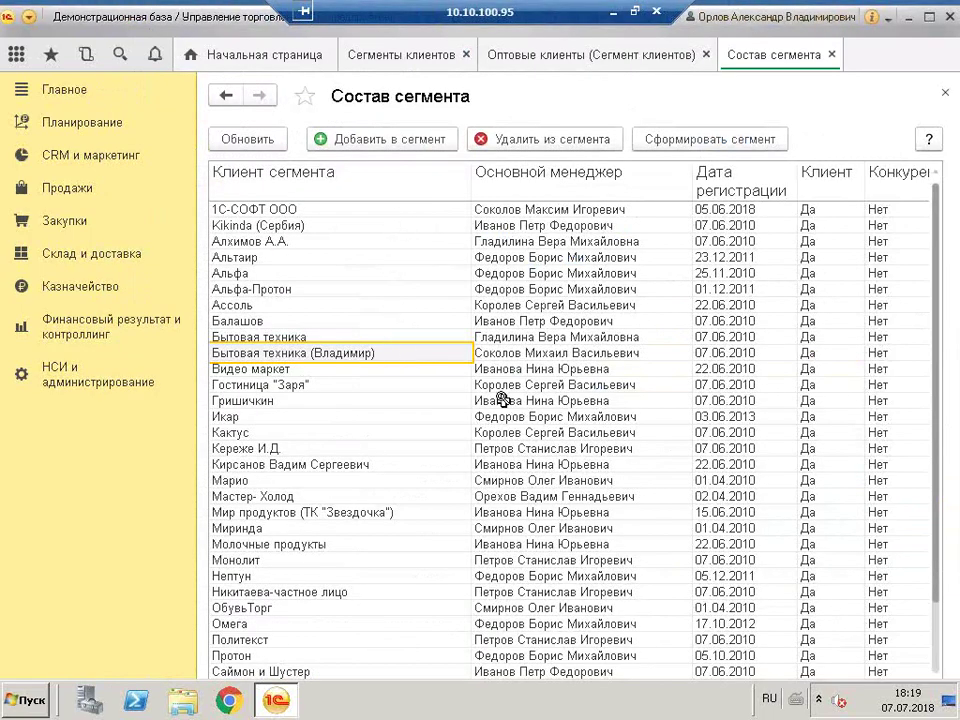
pyautogui.scroll(-6, 600, 413)
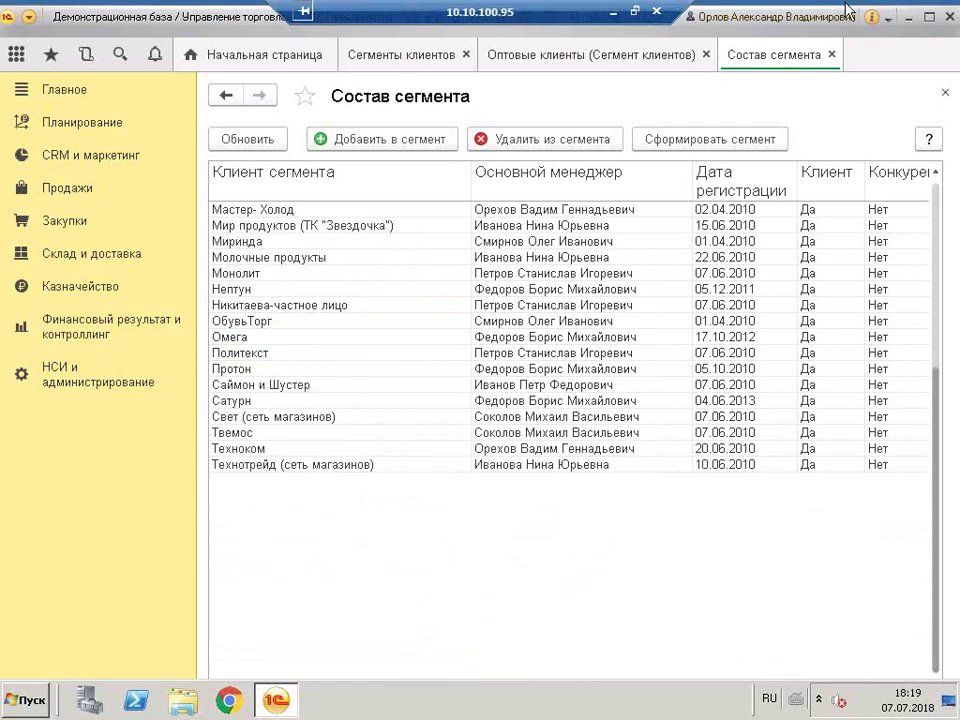
pyautogui.click(832, 55)
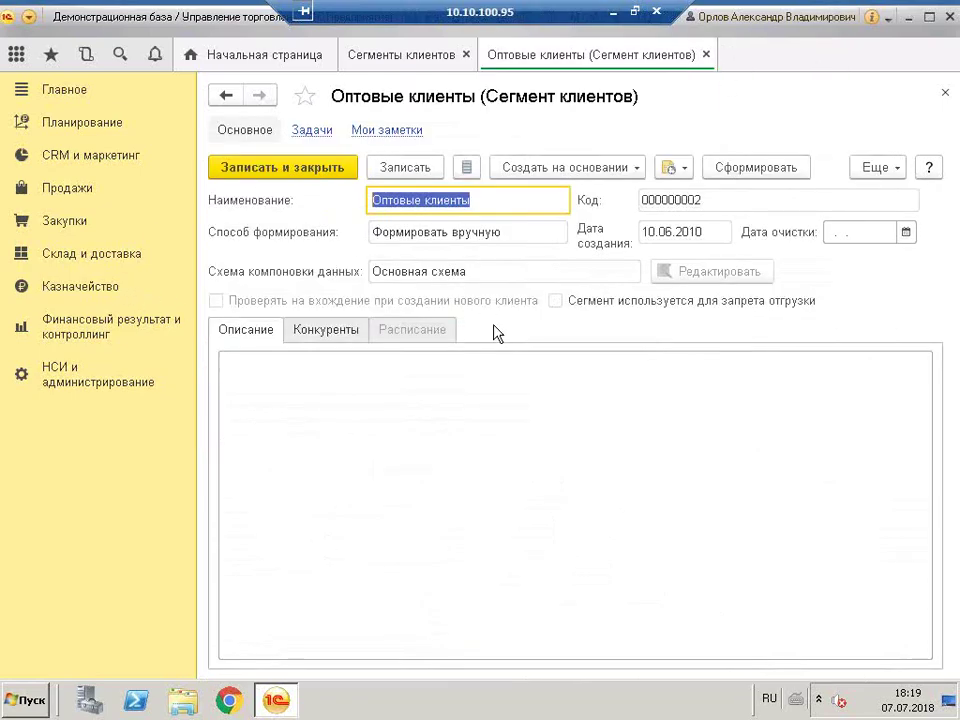
pyautogui.click(263, 168)
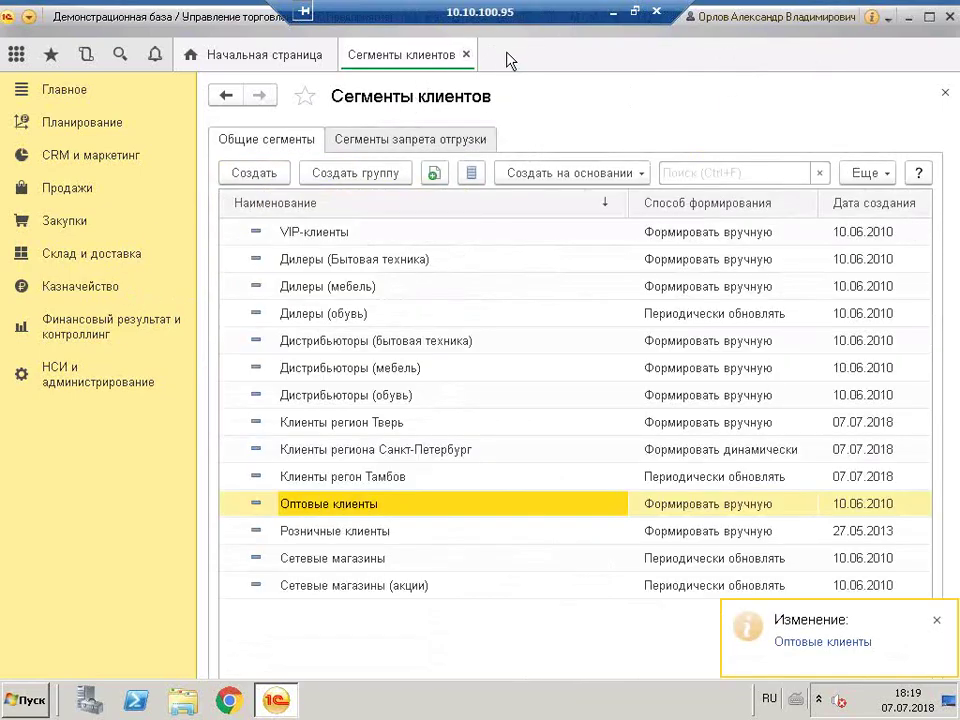
# Close Сегменты клиентов and start a new standard sales agreement from Типовые соглашения с клиентами in the CRM и маркетинг section
pyautogui.click(465, 55)
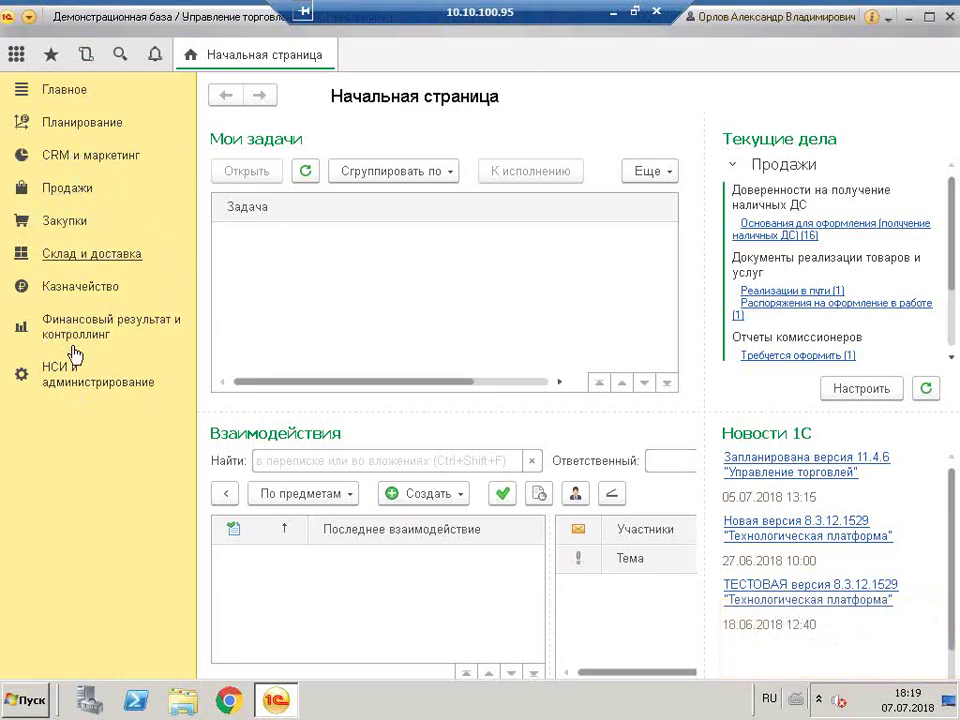
pyautogui.click(86, 157)
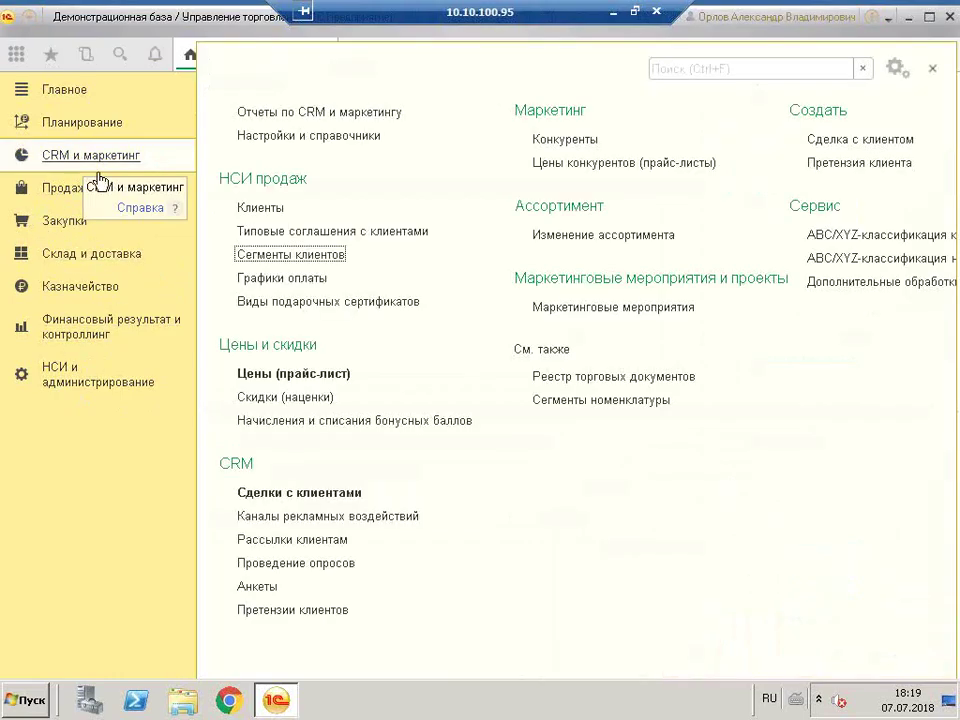
pyautogui.click(332, 231)
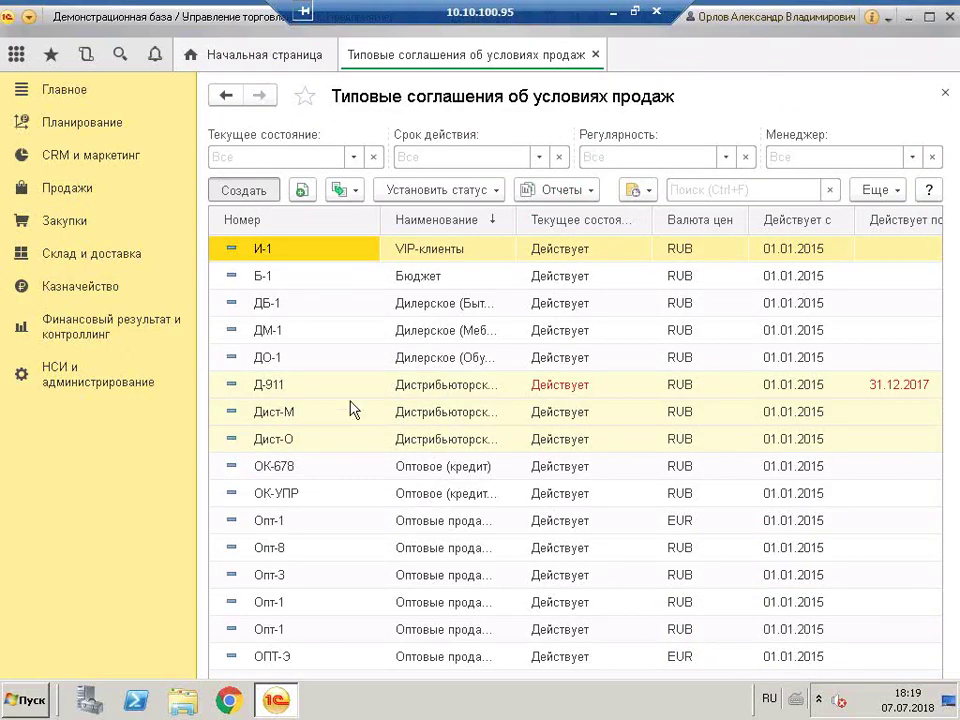
pyautogui.press('Insert')
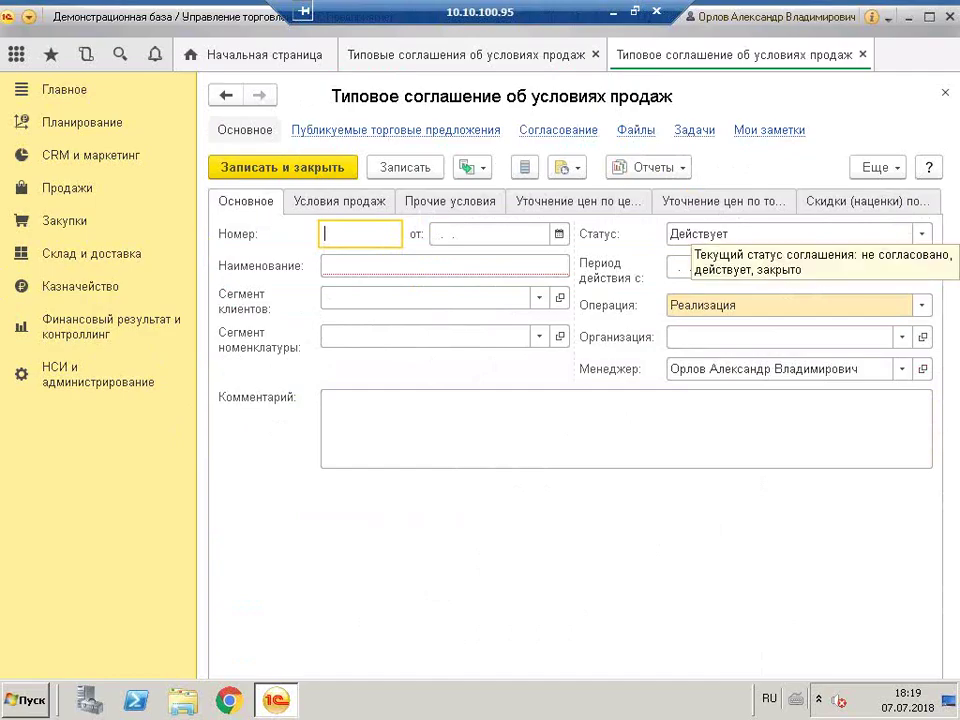
# Set the new agreement's number to 1, its date to 01.07.2018 and its name to для Региона Тверь
pyautogui.write('1')
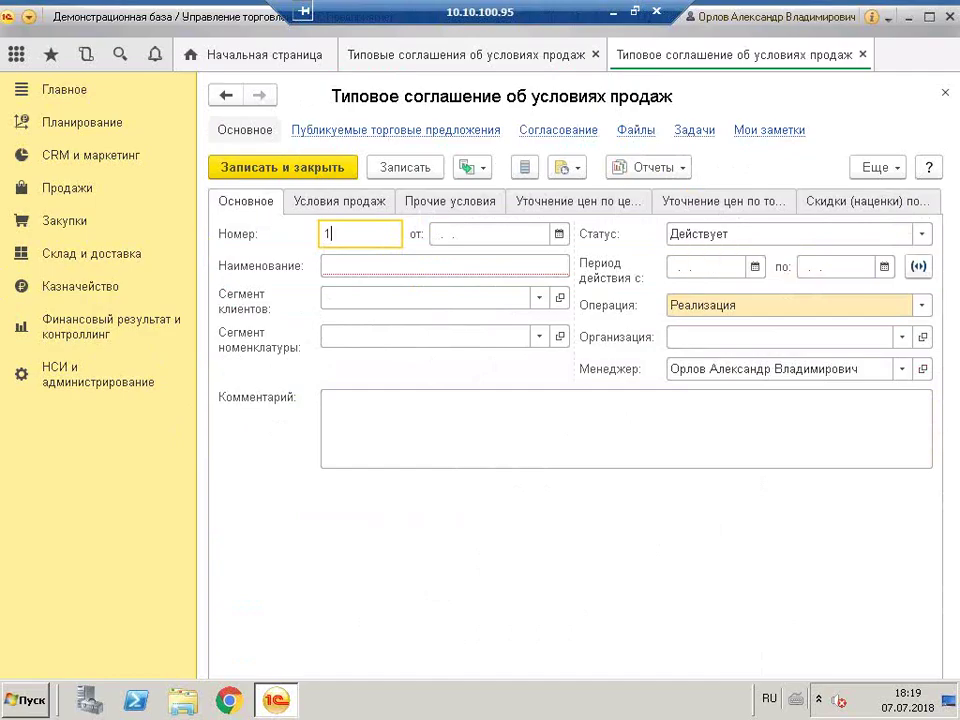
pyautogui.press('Tab')
pyautogui.write('0')
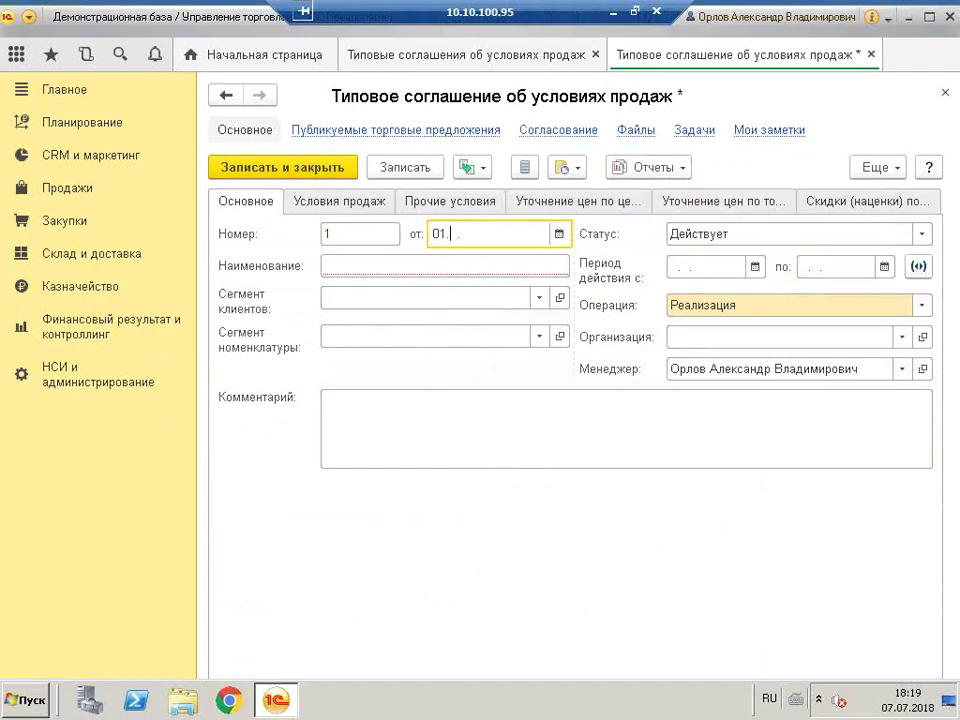
pyautogui.press('Tab')
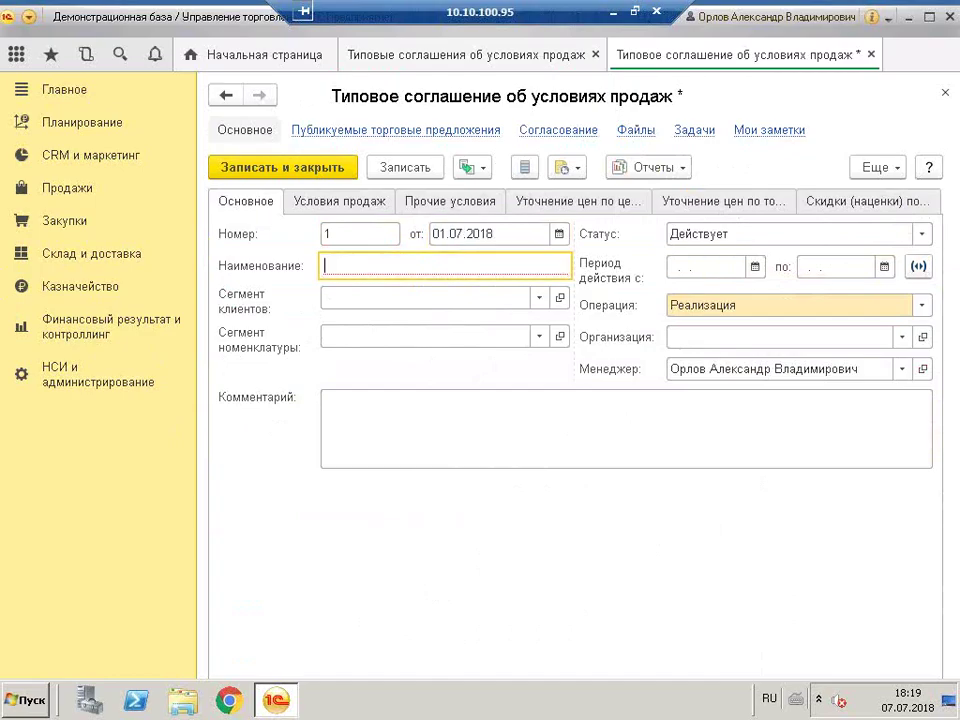
pyautogui.write('Д')
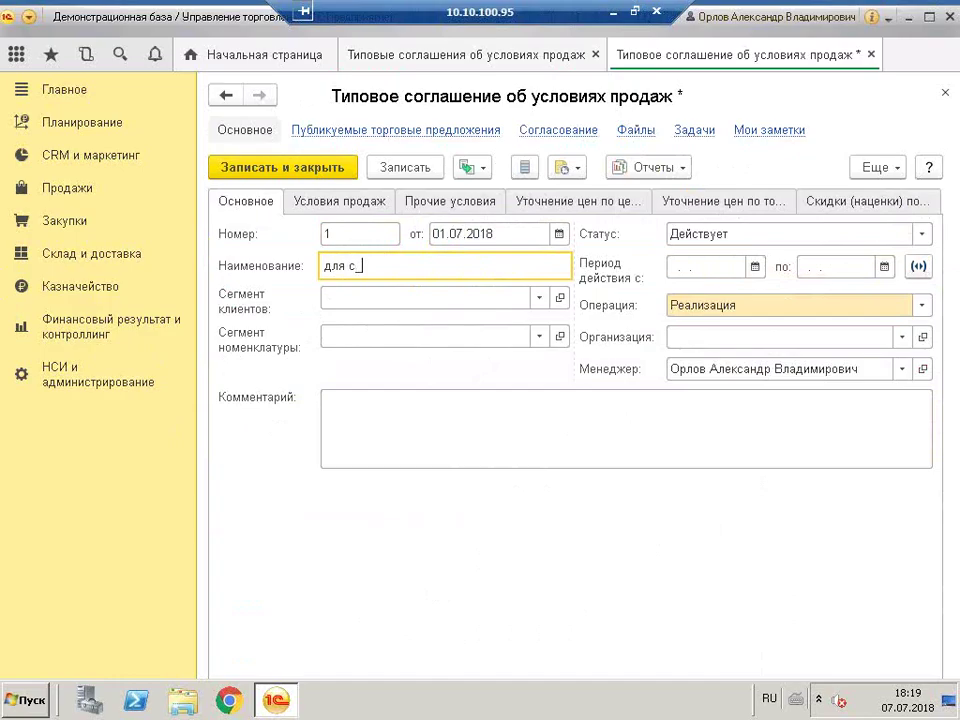
pyautogui.press('BackSpace')
pyautogui.press('BackSpace')
pyautogui.press('BackSpace')
pyautogui.press('BackSpace')
pyautogui.press('BackSpace')
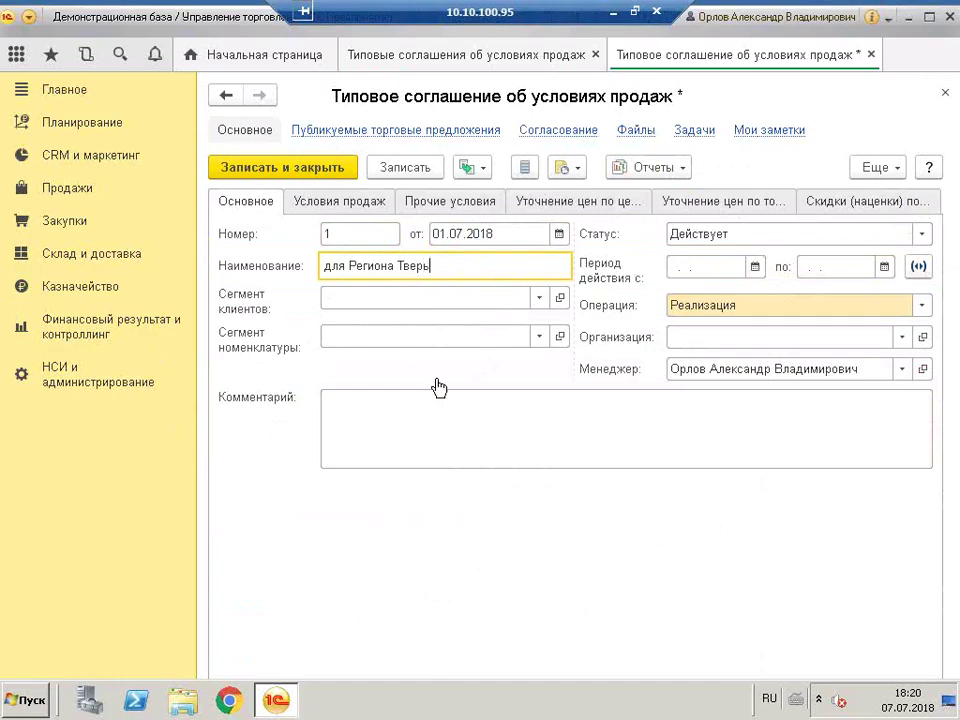
# Set the agreement's Сегмент клиентов to Клиенты регион Тверь
pyautogui.click(435, 292)
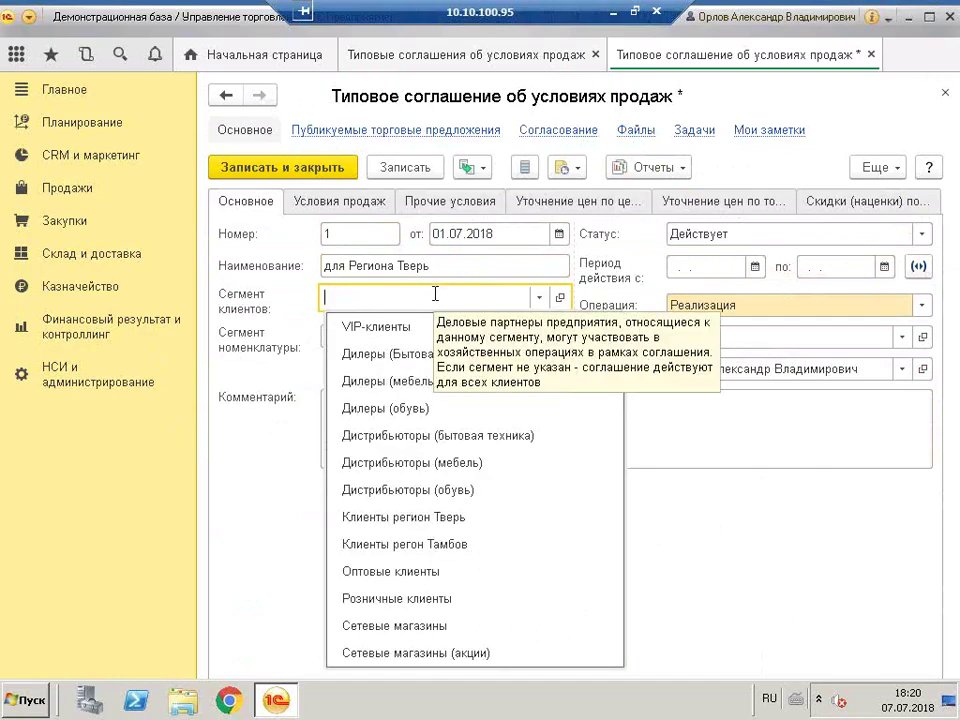
pyautogui.click(520, 522)
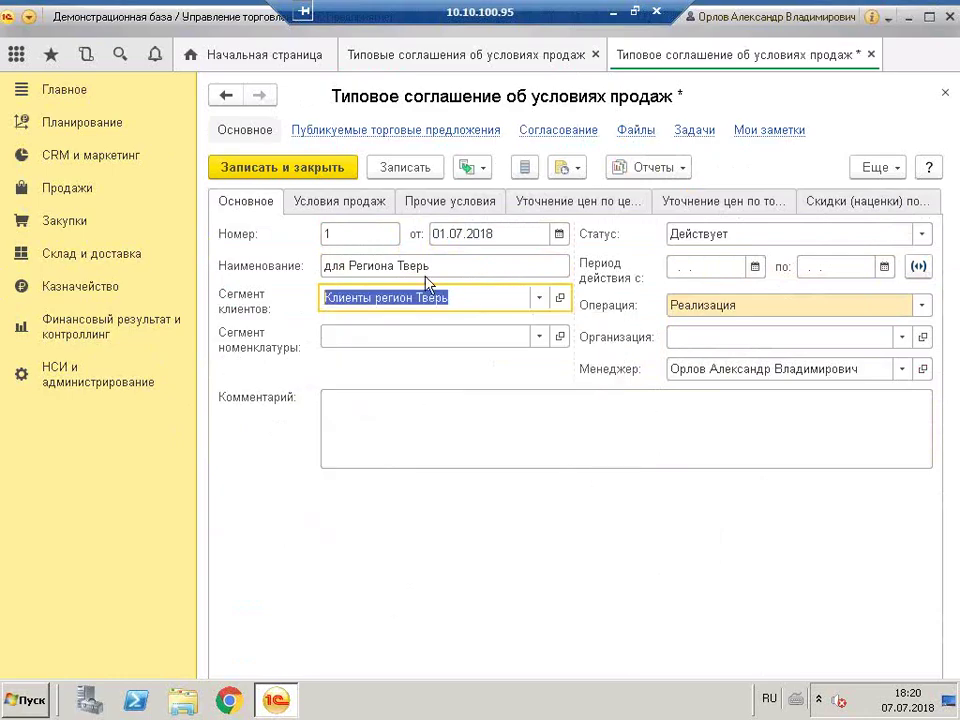
pyautogui.click(481, 302)
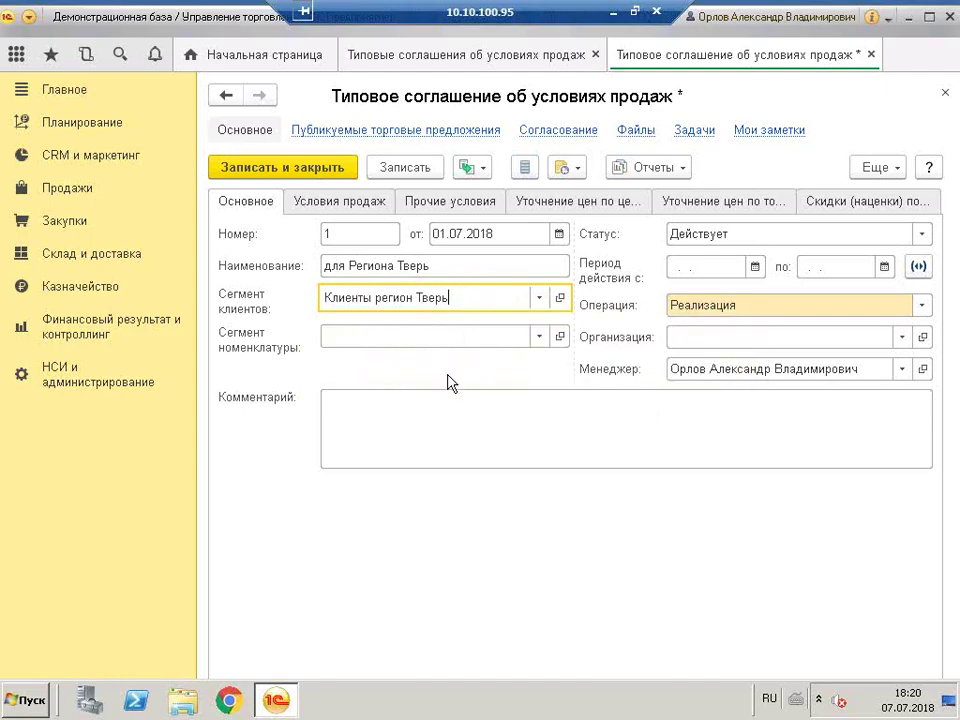
# Open Номенклатура from the НСИ и администрирование section, expand Торговая деятельность and view the items of type Комплект для кухни
pyautogui.click(389, 340)
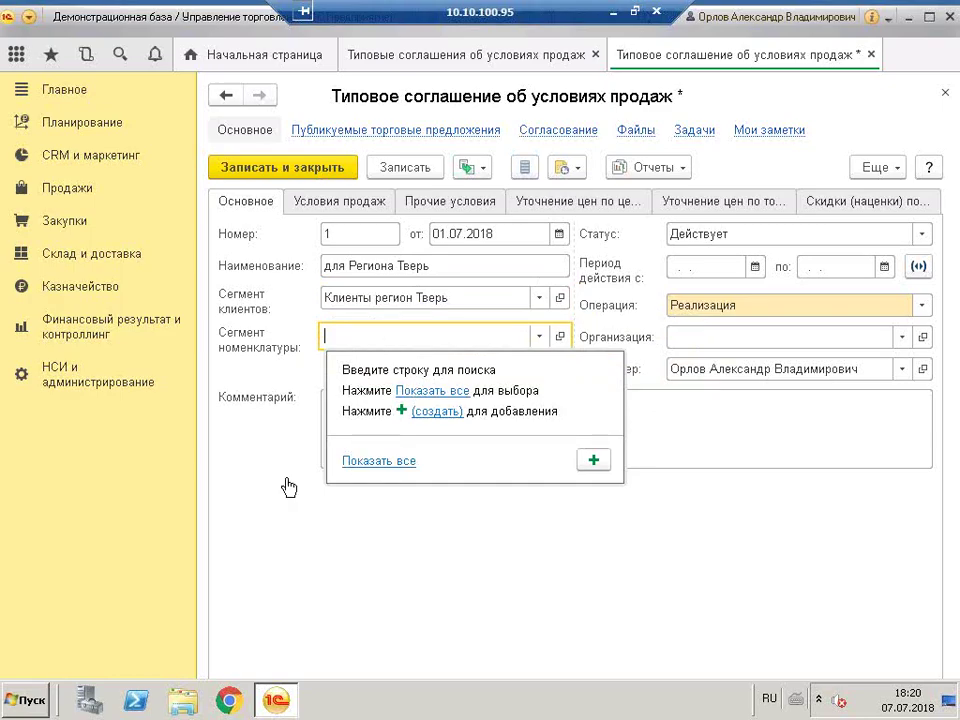
pyautogui.click(95, 363)
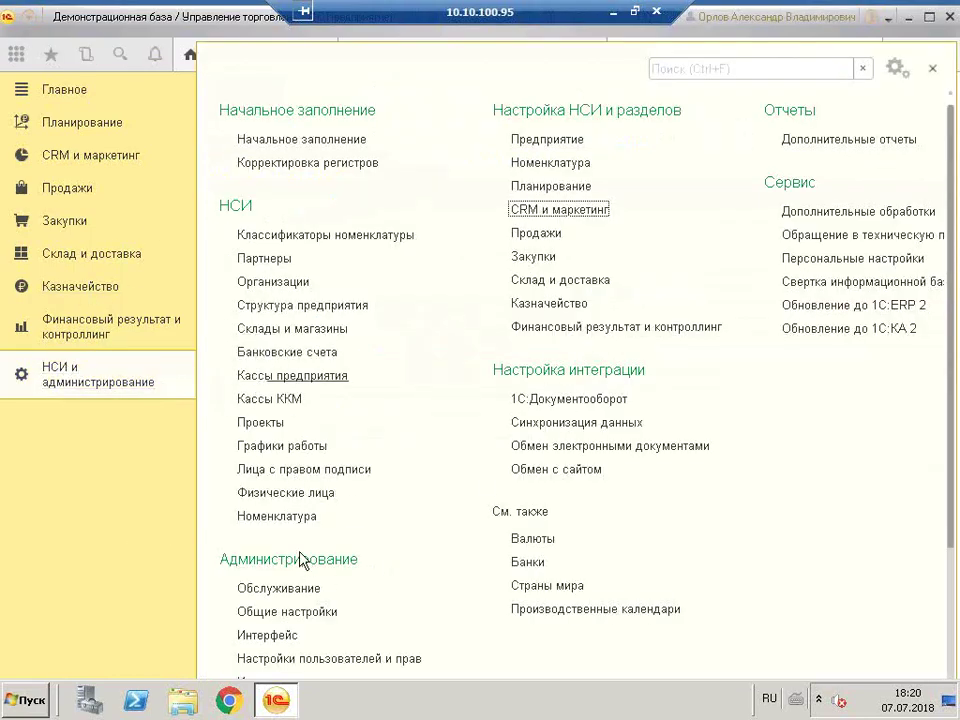
pyautogui.click(268, 516)
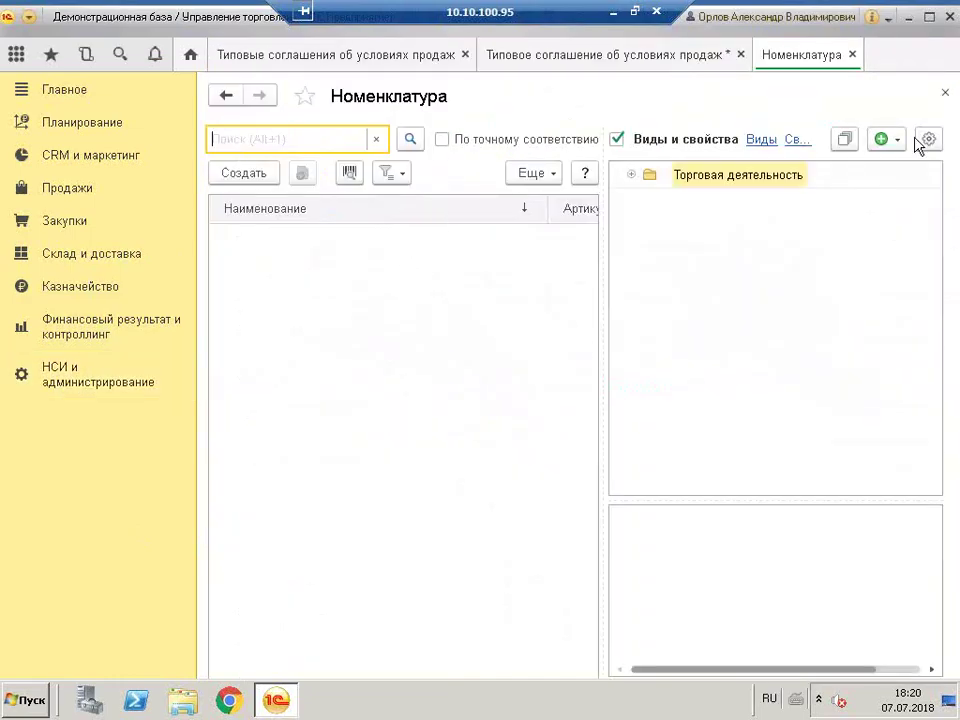
pyautogui.click(631, 174)
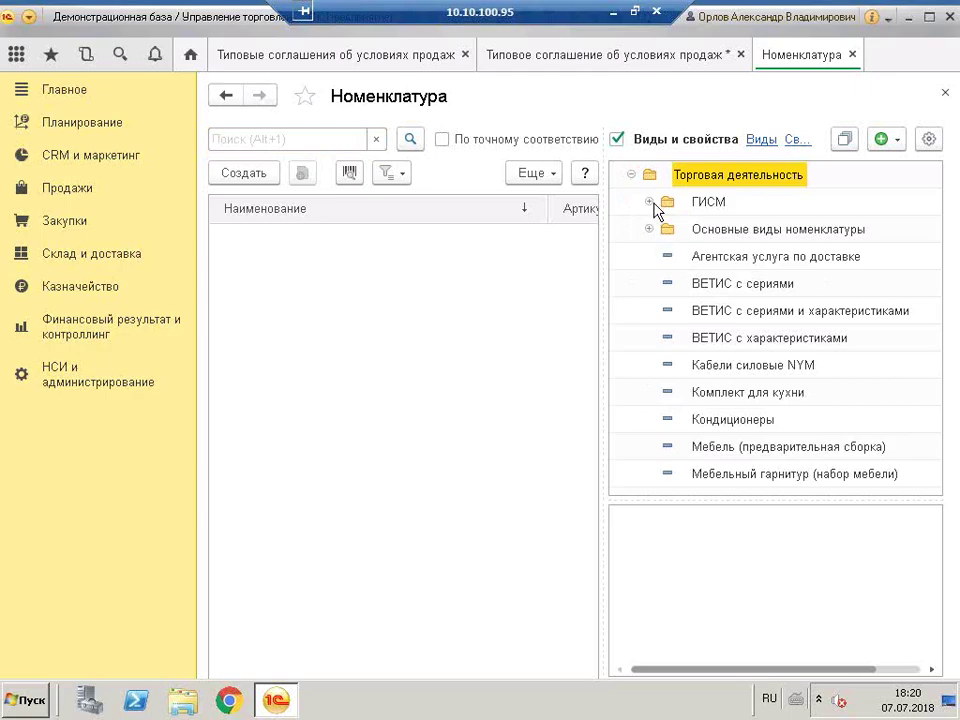
pyautogui.click(797, 393)
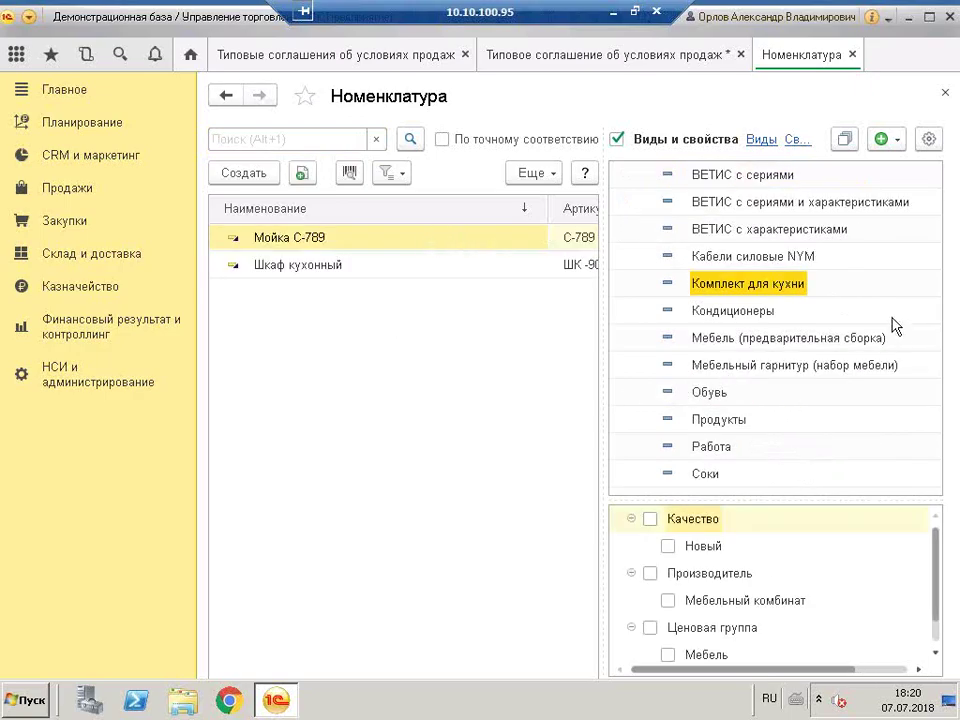
# View the items of types Мебельный гарнитур (набор мебели) and Мебель (предварительная сборка), widening the item list and selecting Набор кухонной мебели "Диана"
pyautogui.scroll(-2, 800, 420)
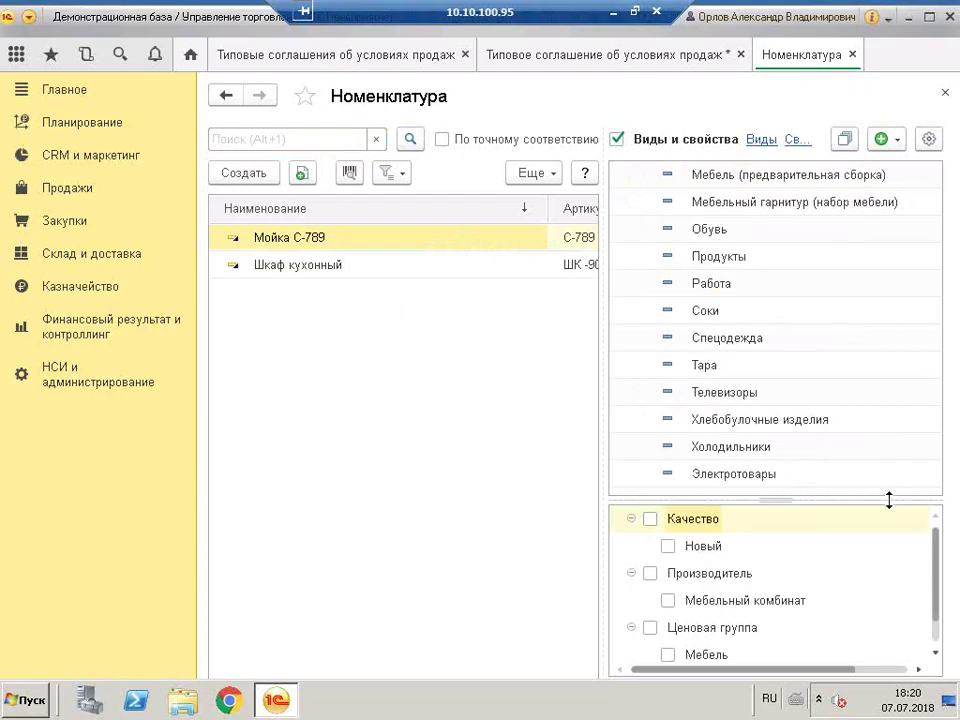
pyautogui.scroll(1, 886, 485)
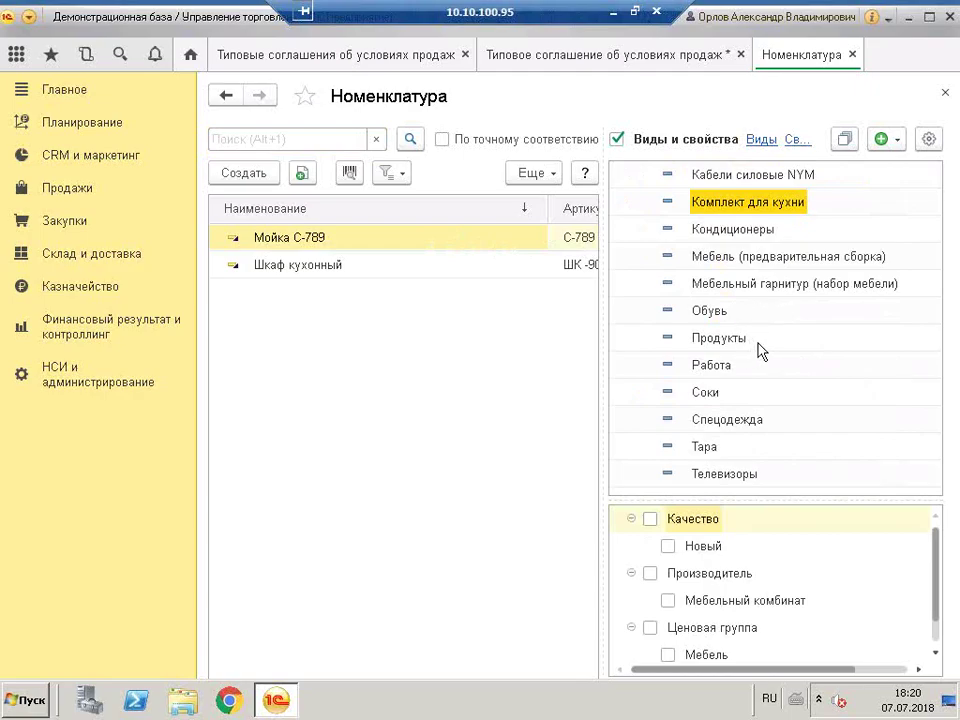
pyautogui.click(810, 259)
pyautogui.click(705, 285)
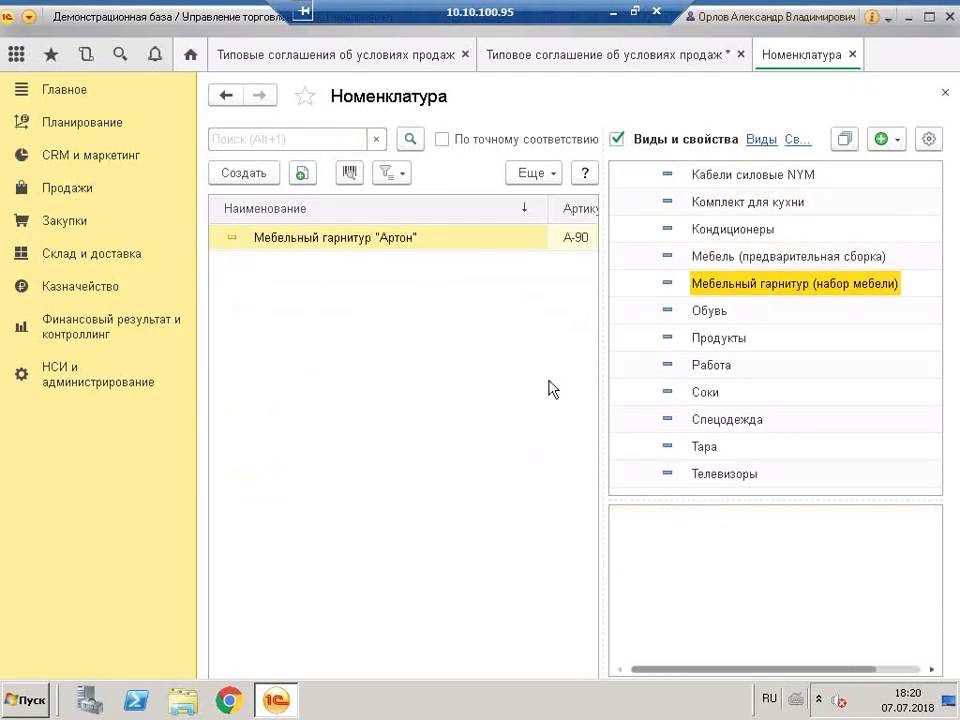
pyautogui.click(790, 258)
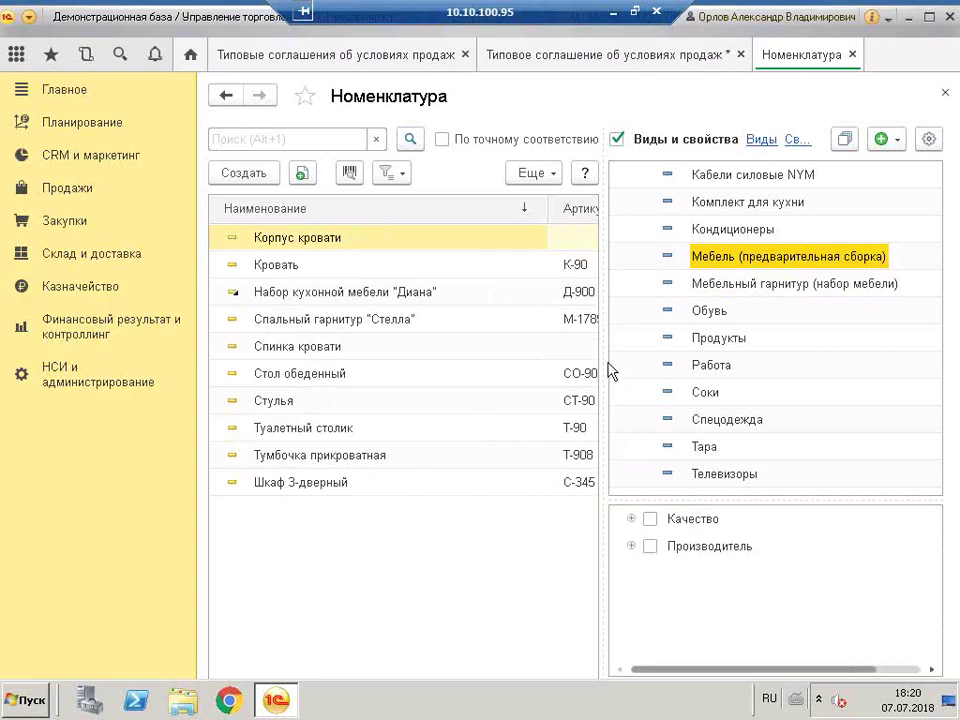
pyautogui.moveTo(606, 354); pyautogui.dragTo(692, 356)
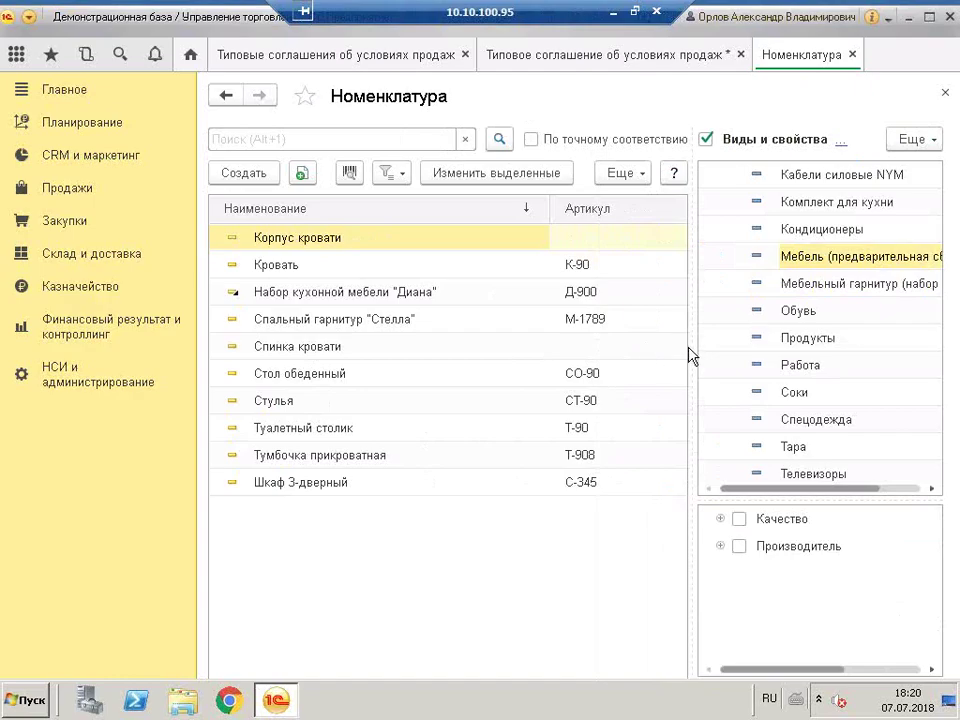
pyautogui.click(392, 296)
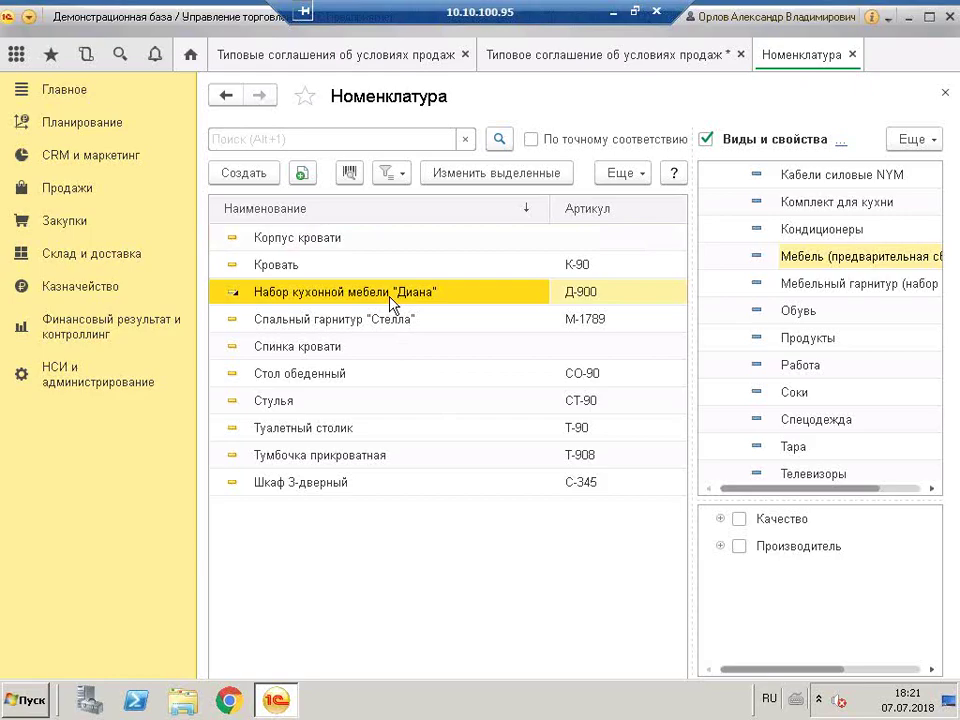
# Return to the unsaved standard sales agreement and set its Сегмент номенклатуры to Мебель
pyautogui.click(578, 58)
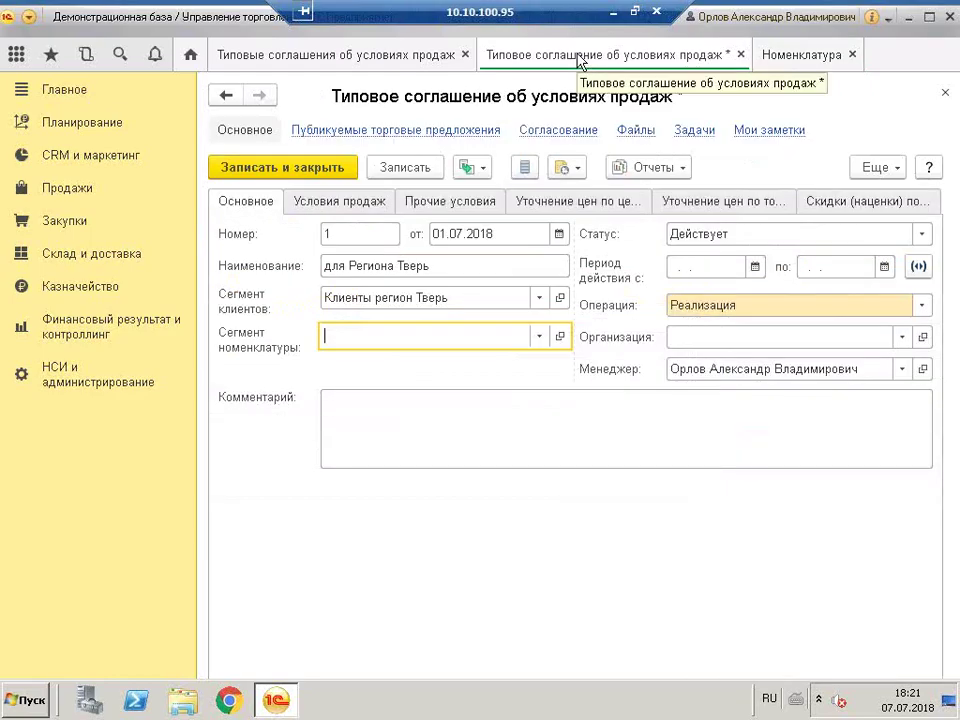
pyautogui.click(540, 338)
pyautogui.click(382, 392)
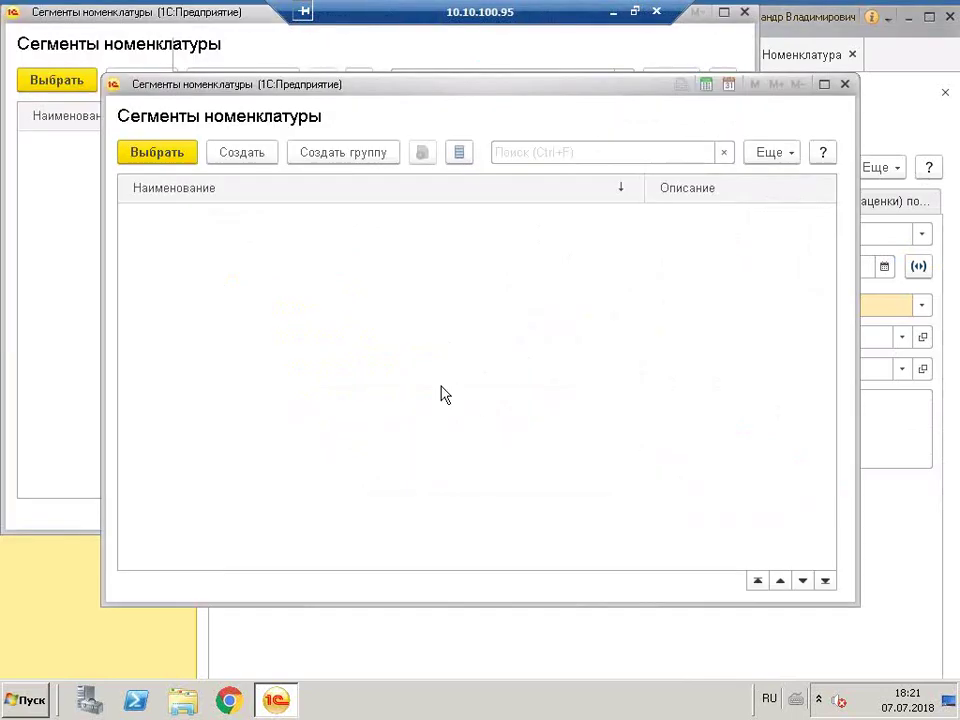
pyautogui.doubleClick(268, 469)
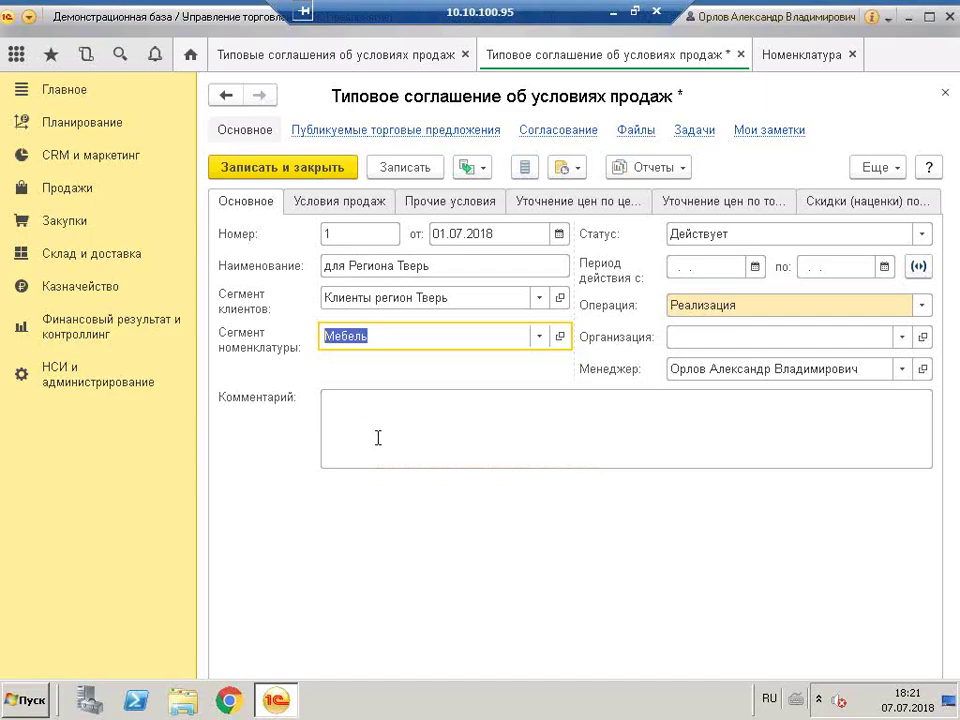
# In the agreement's sales terms, set the settlement currency to RUB and the График оплаты to Кредит
pyautogui.click(309, 205)
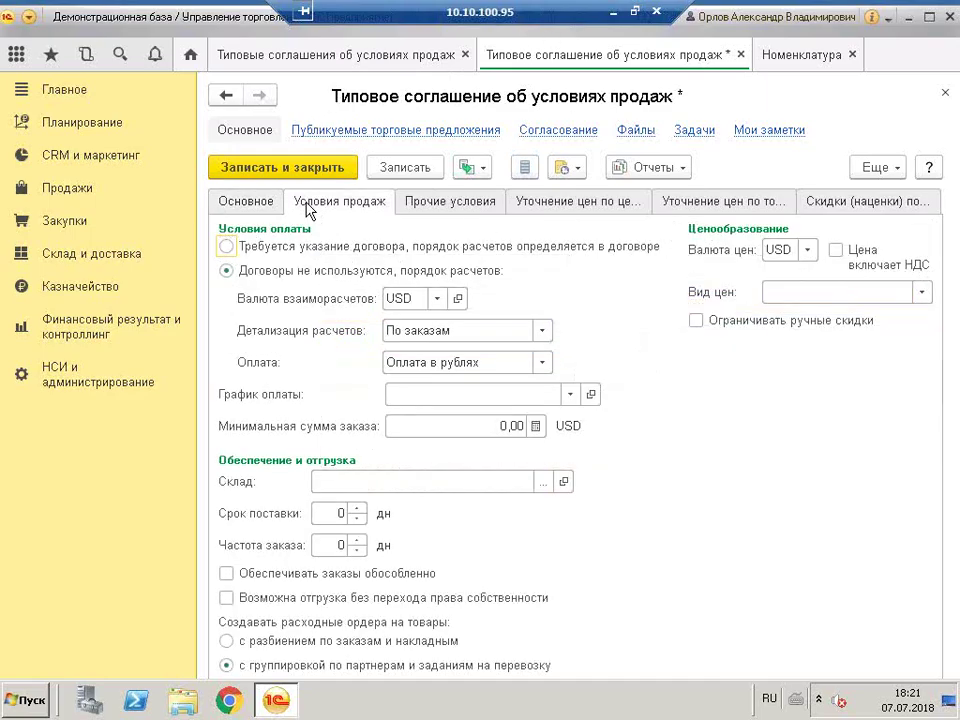
pyautogui.click(437, 298)
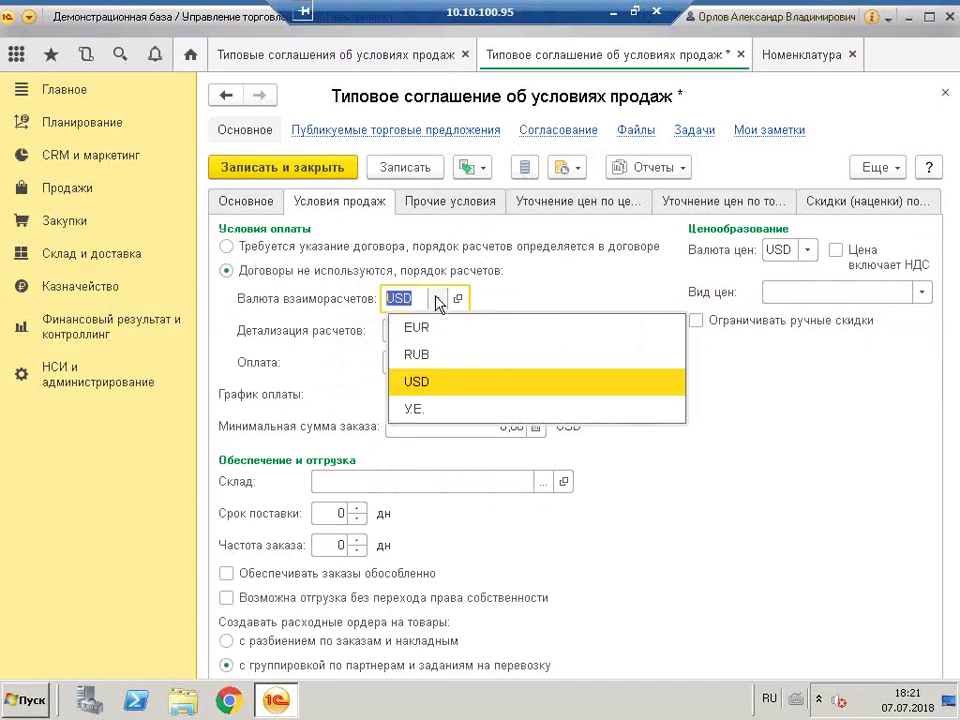
pyautogui.click(437, 356)
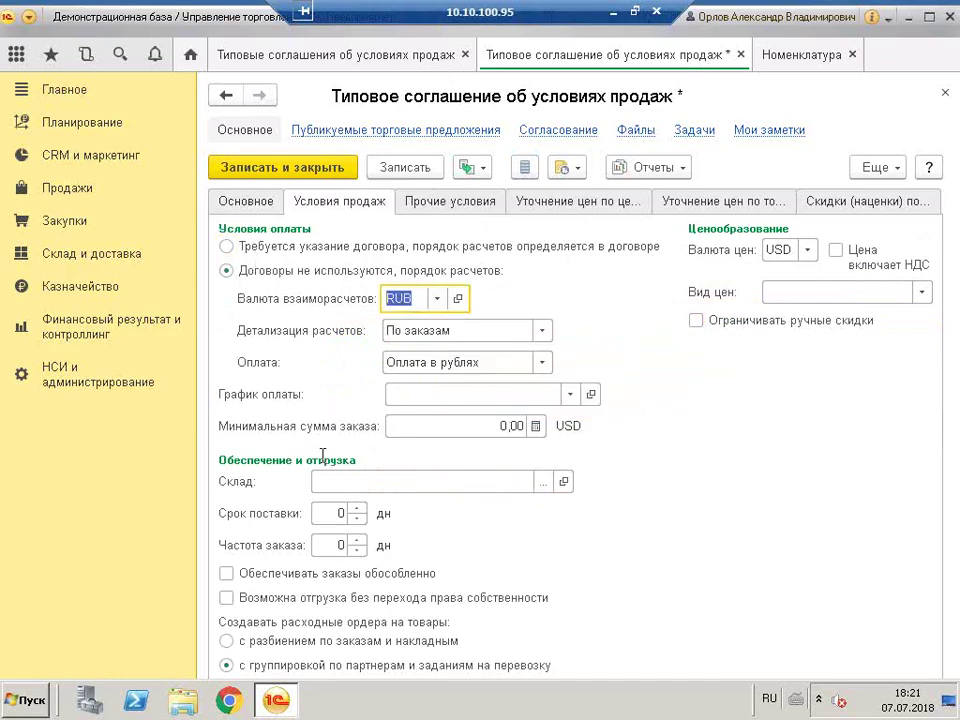
pyautogui.click(474, 394)
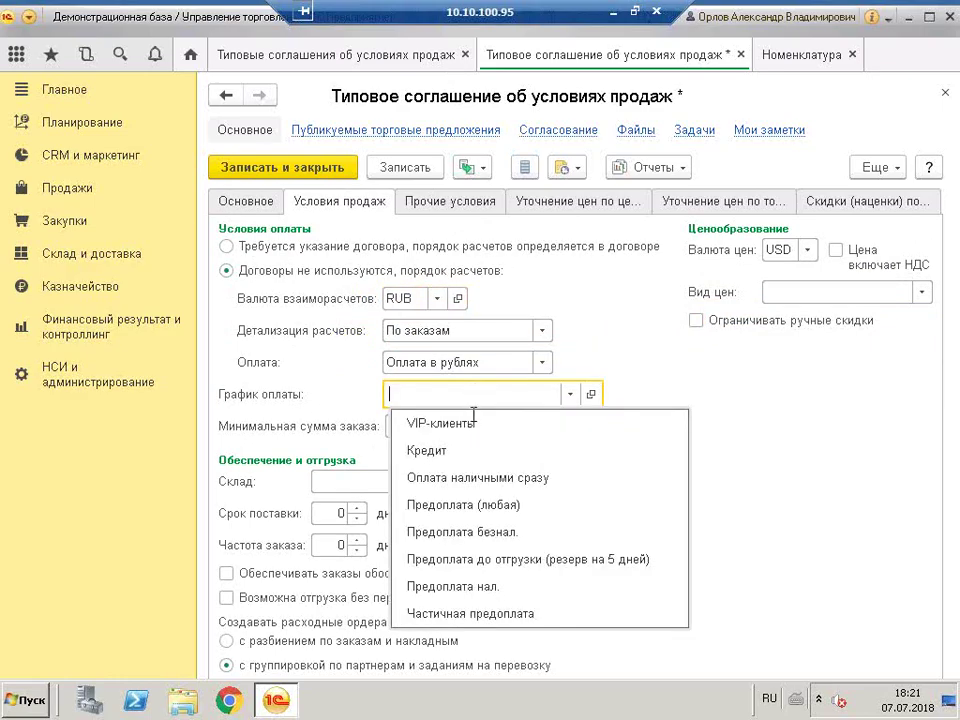
pyautogui.click(490, 451)
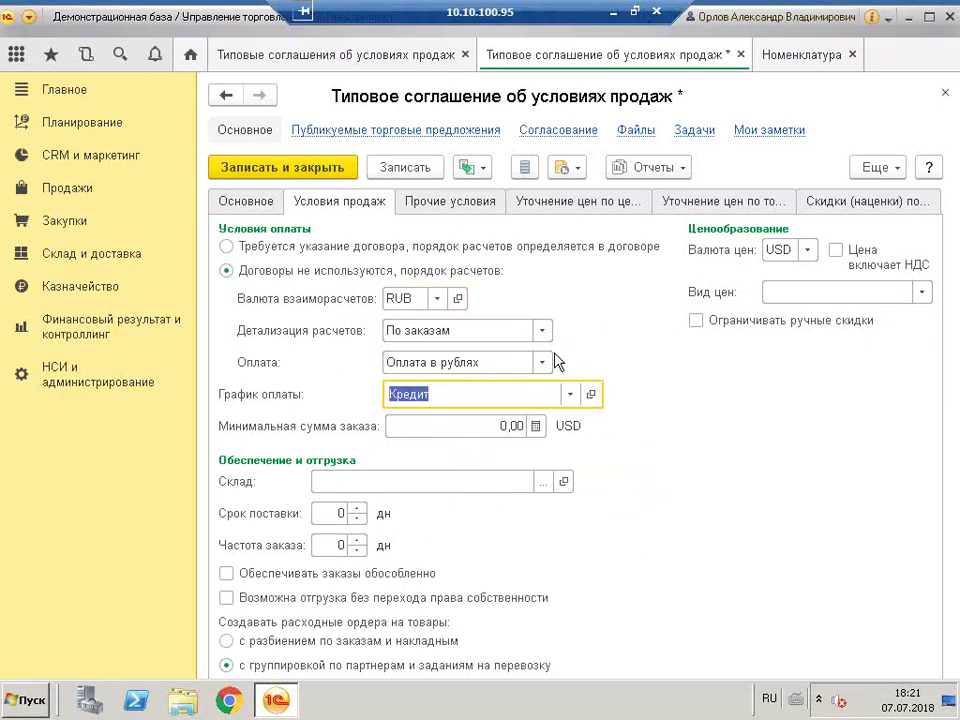
# Set the agreement's price currency to RUB, enable Цена включает НДС and choose Оптовая as the Вид цен
pyautogui.click(807, 250)
pyautogui.click(690, 307)
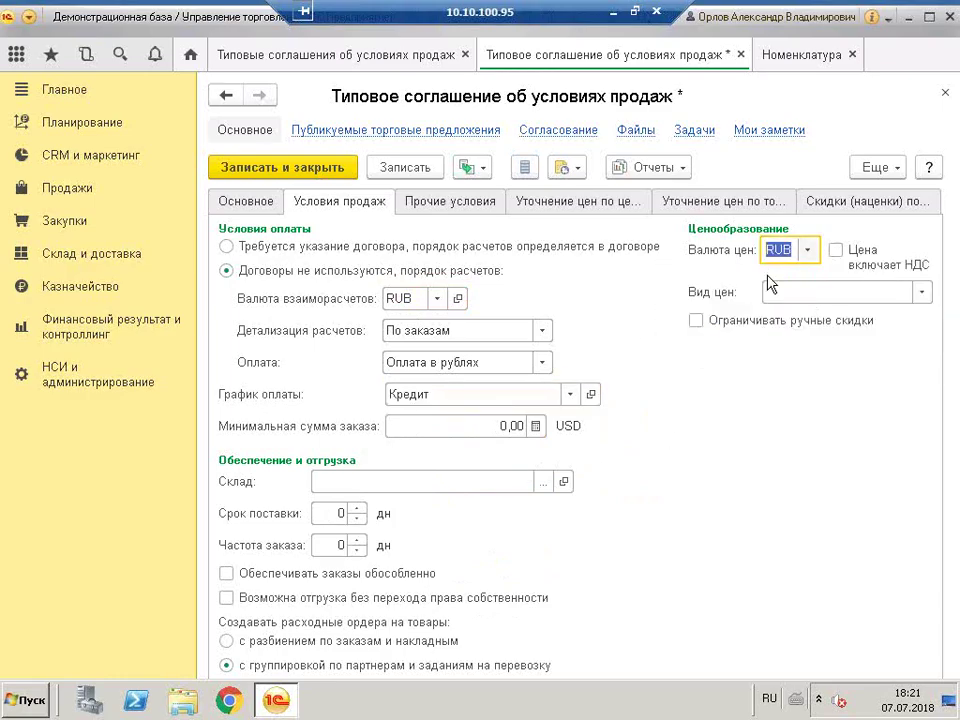
pyautogui.click(840, 293)
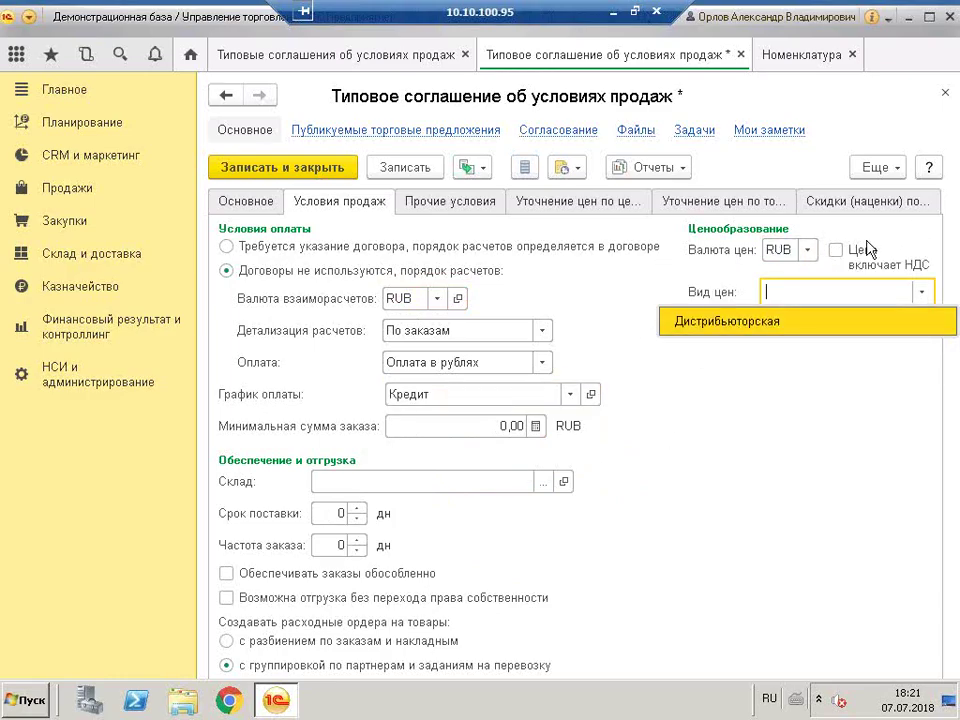
pyautogui.click(836, 250)
pyautogui.click(437, 394)
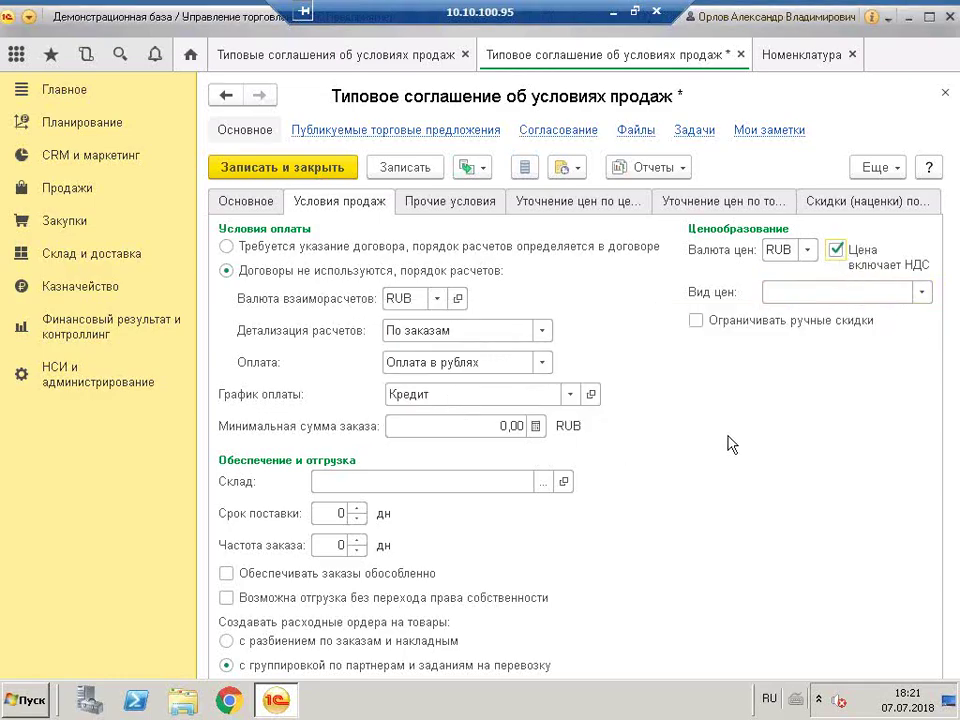
pyautogui.click(922, 293)
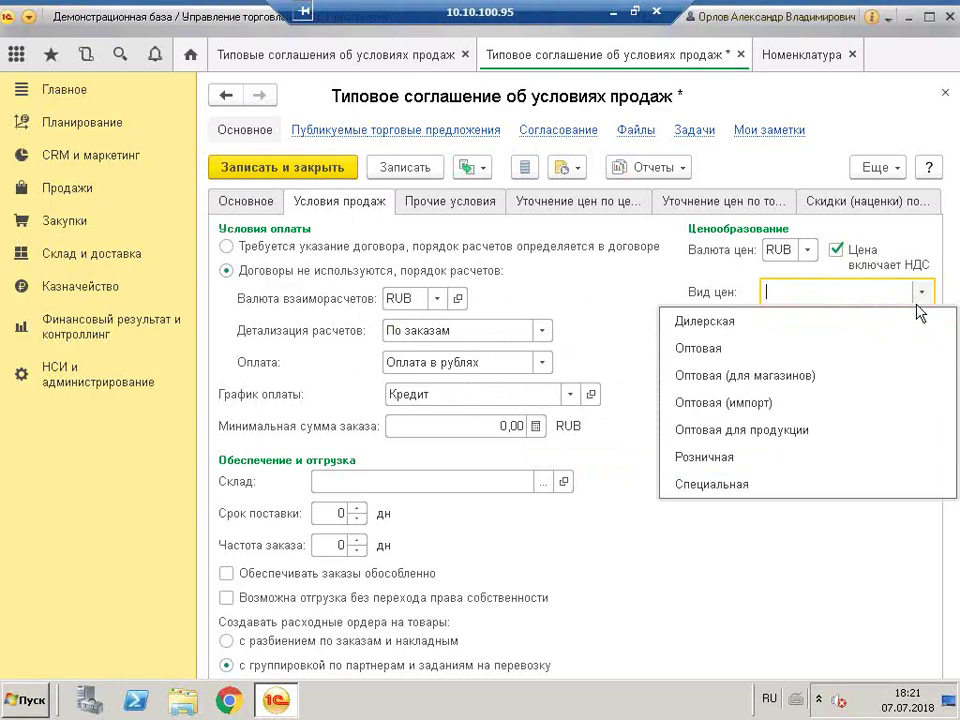
pyautogui.click(735, 349)
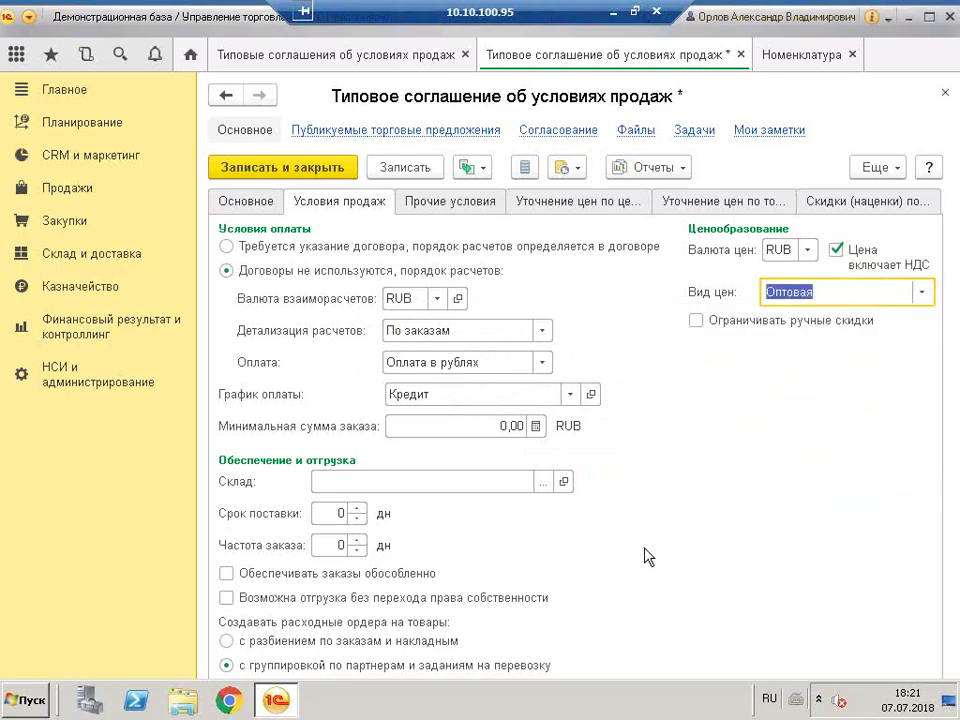
# Review the agreement's Прочие условия, including the available Статья ДДС choices, and its price refinements by price group and by goods
pyautogui.click(447, 203)
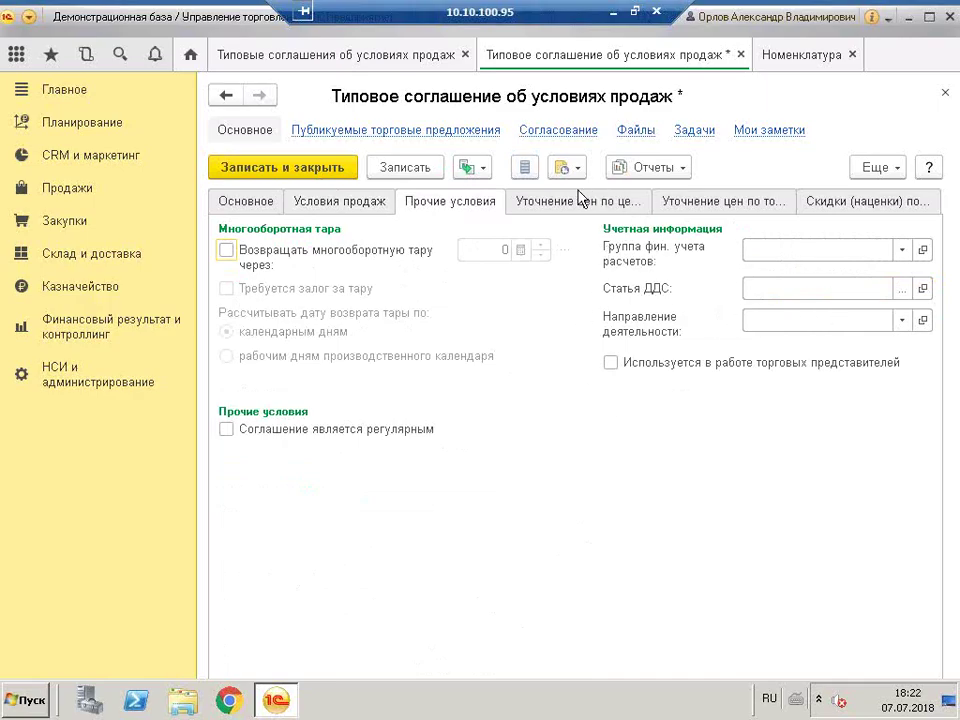
pyautogui.click(779, 286)
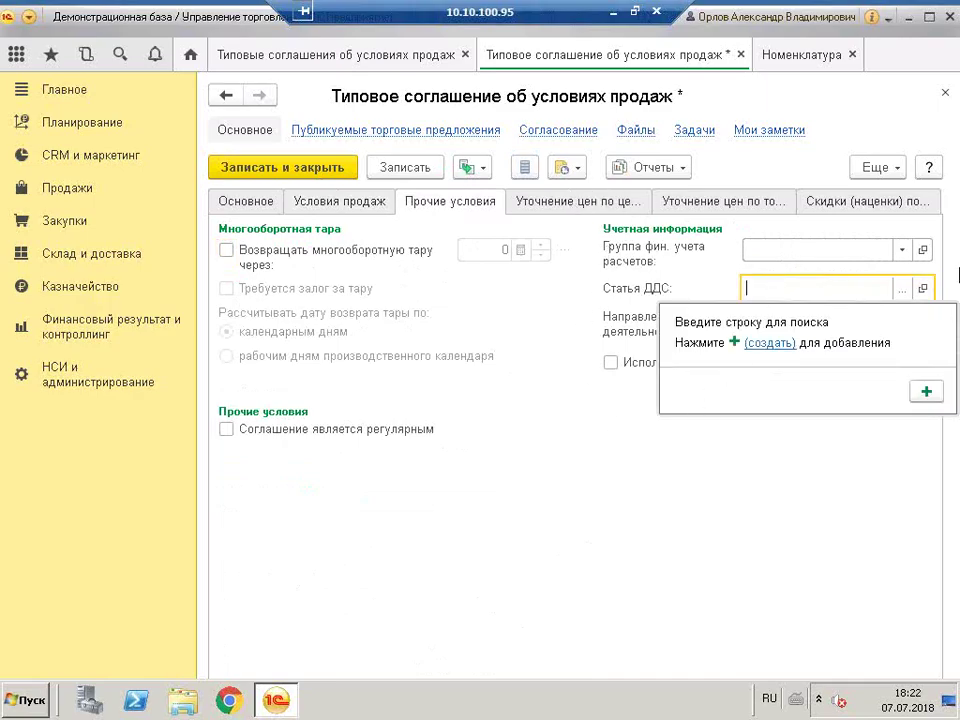
pyautogui.click(904, 288)
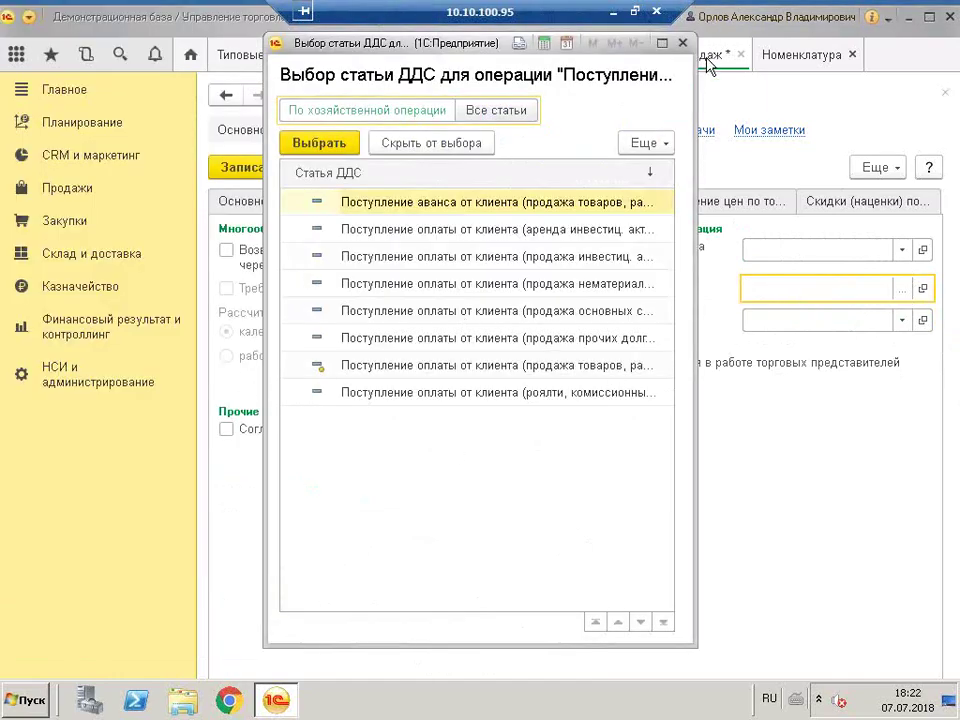
pyautogui.click(684, 44)
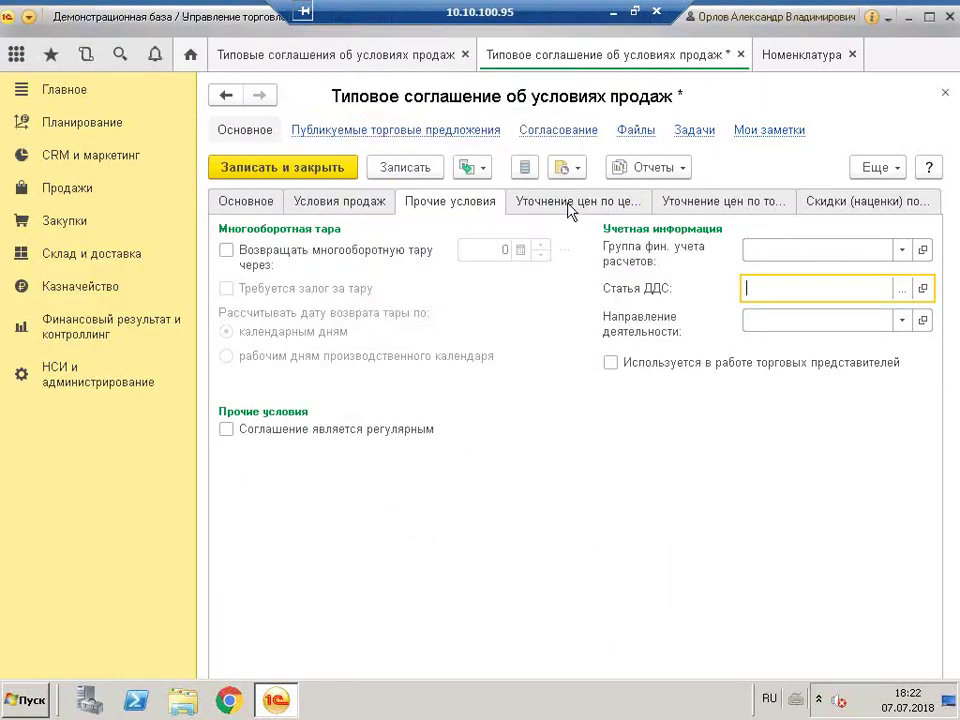
pyautogui.click(574, 203)
pyautogui.click(686, 205)
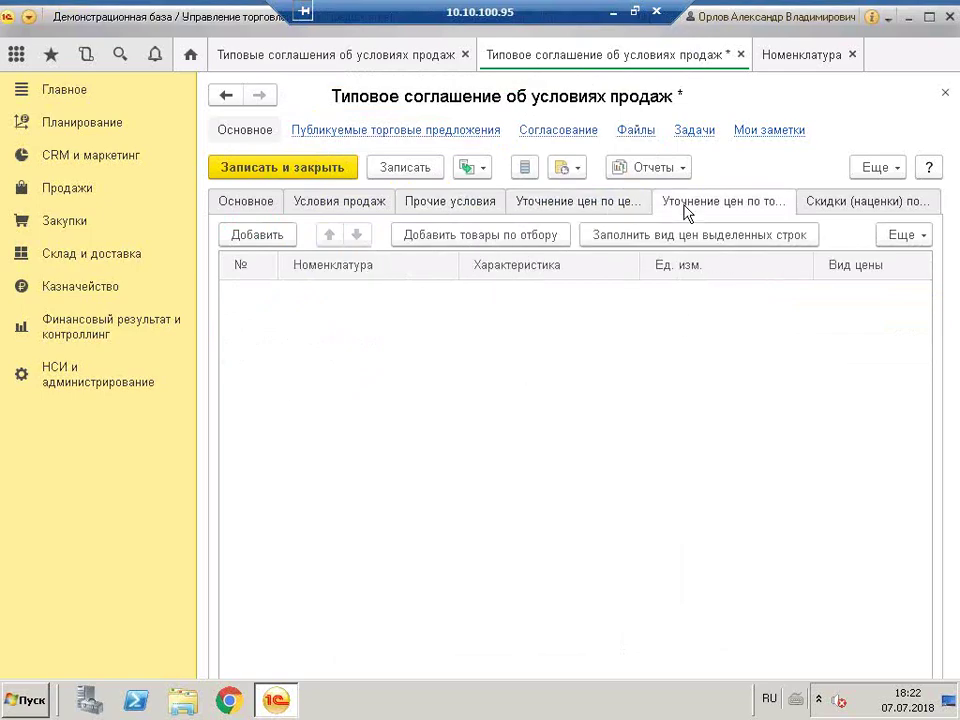
# Show all discounts and markups for the agreement and expand Максимум and its group Скидки дистрибьюторам мебели
pyautogui.click(825, 204)
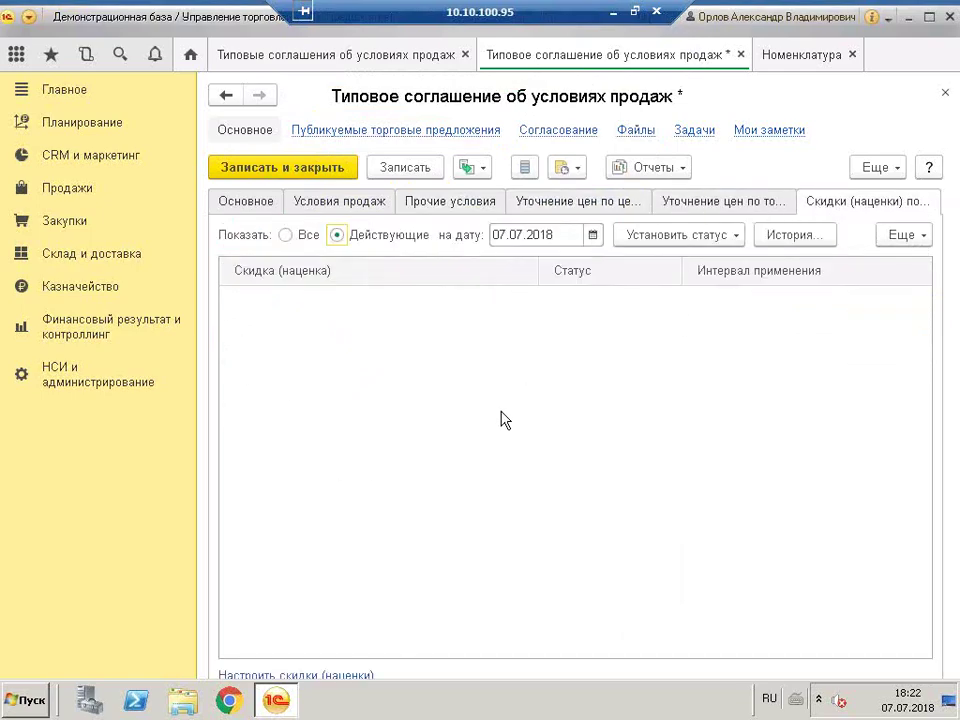
pyautogui.click(286, 235)
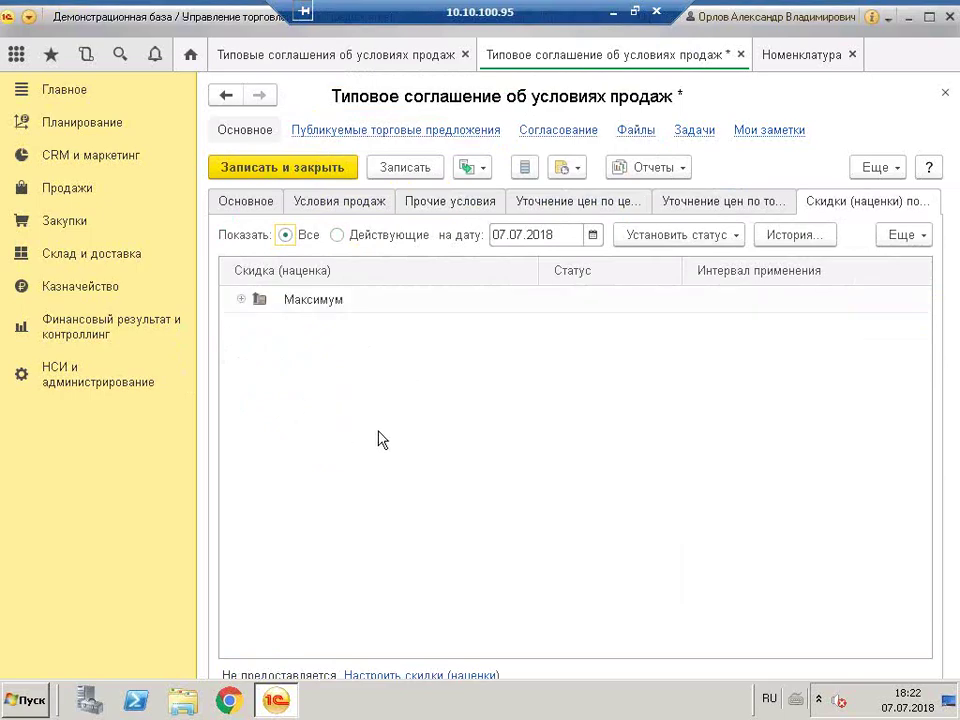
pyautogui.click(241, 299)
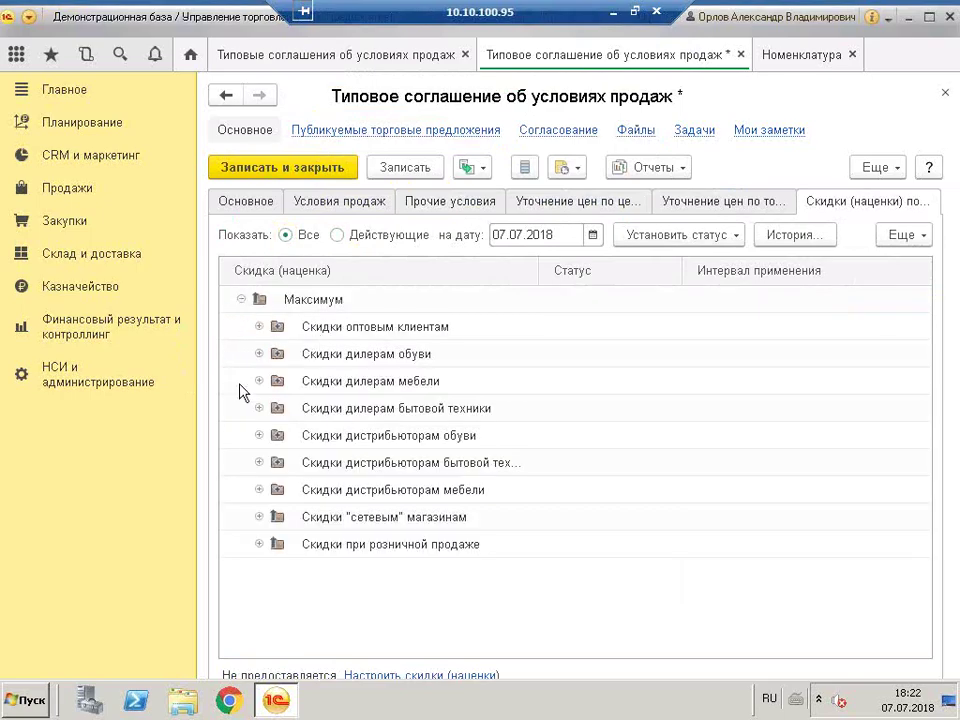
pyautogui.click(258, 491)
# Activate the -3% discount in Скидки дистрибьюторам мебели from 07.07.2018 with no end date, saving the agreement as required
pyautogui.click(437, 520)
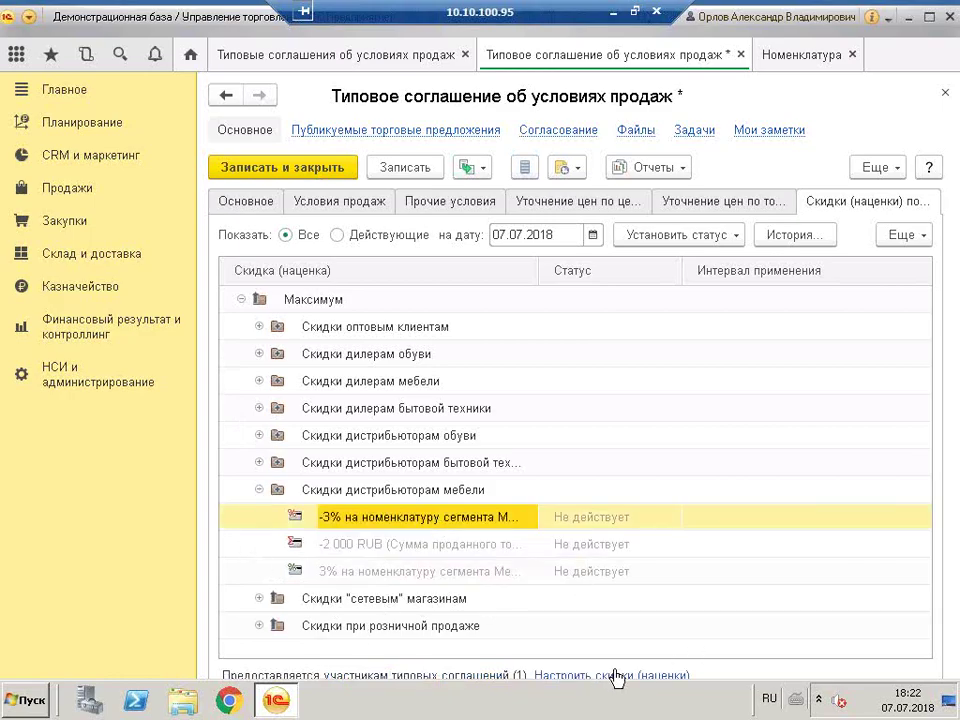
pyautogui.click(686, 237)
pyautogui.click(684, 262)
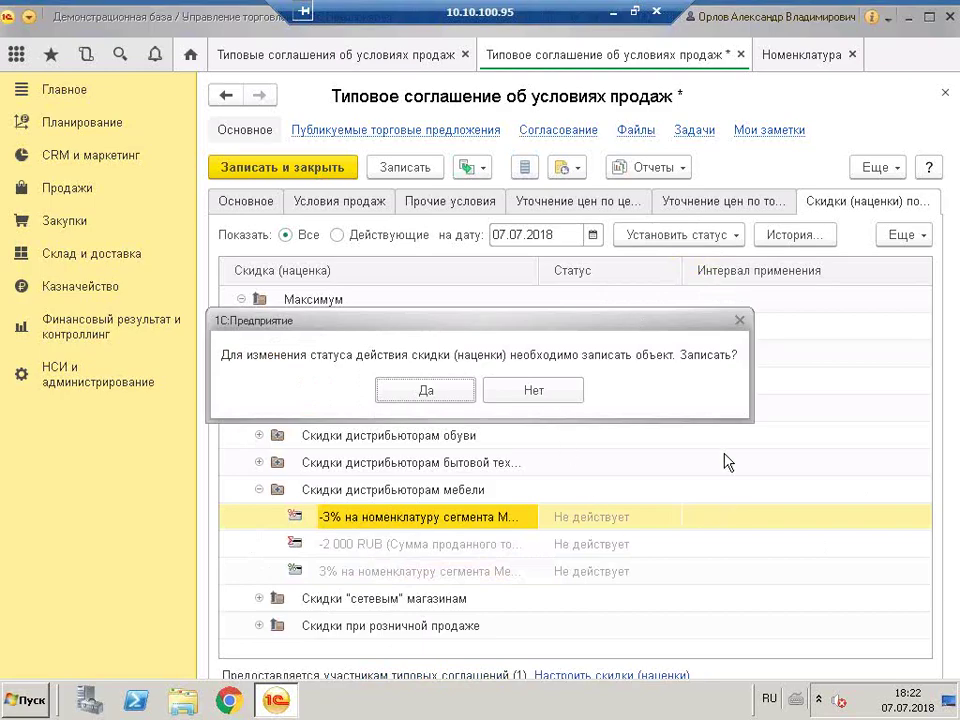
pyautogui.click(430, 392)
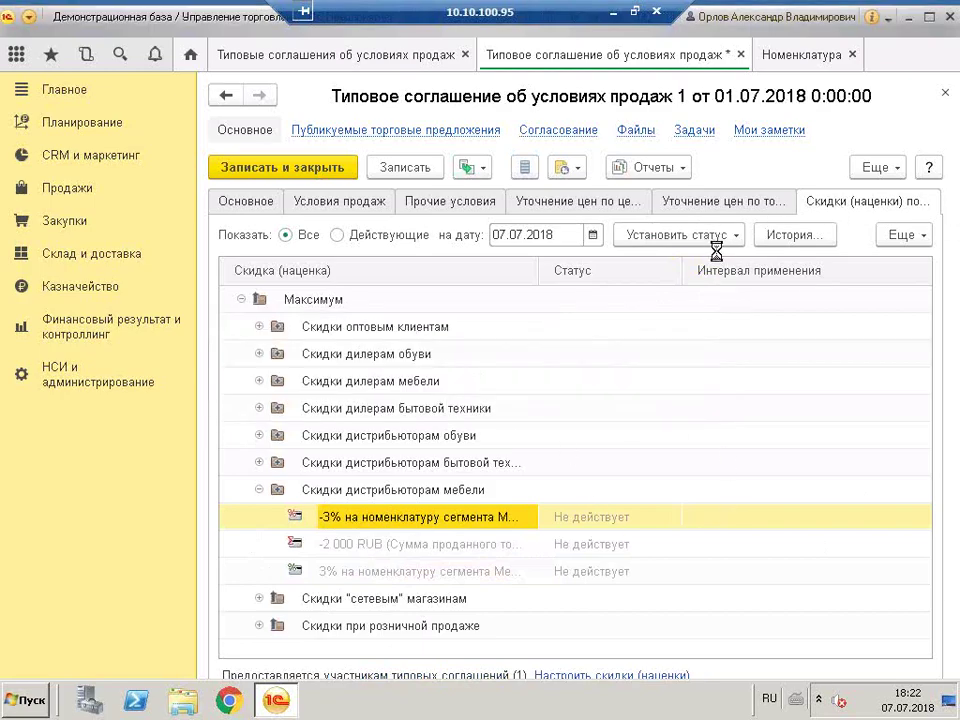
pyautogui.click(538, 459)
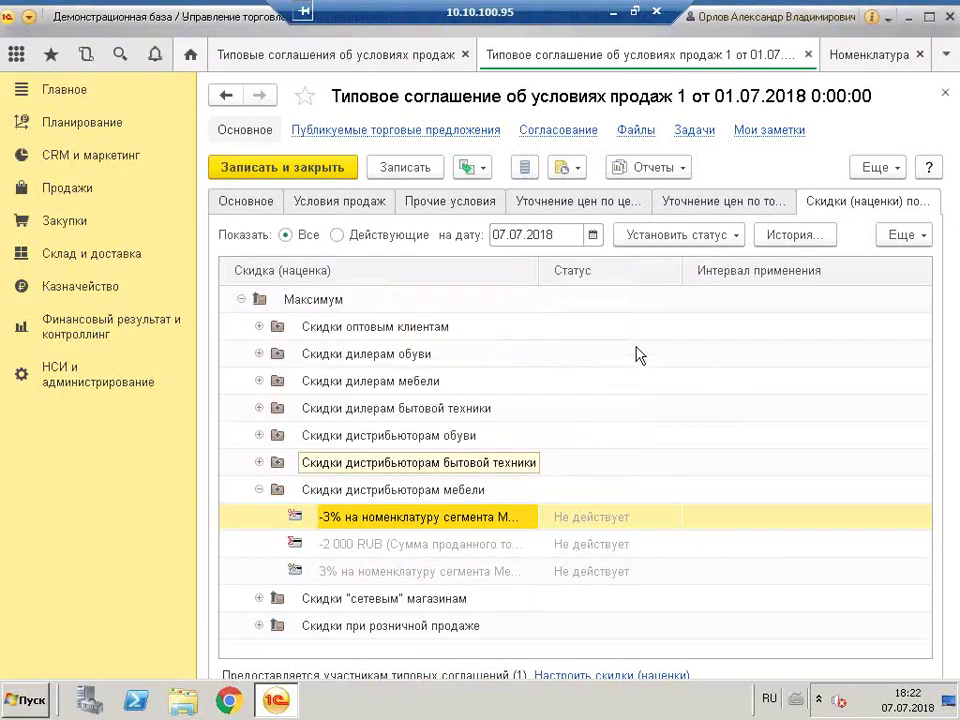
pyautogui.click(706, 238)
pyautogui.click(720, 261)
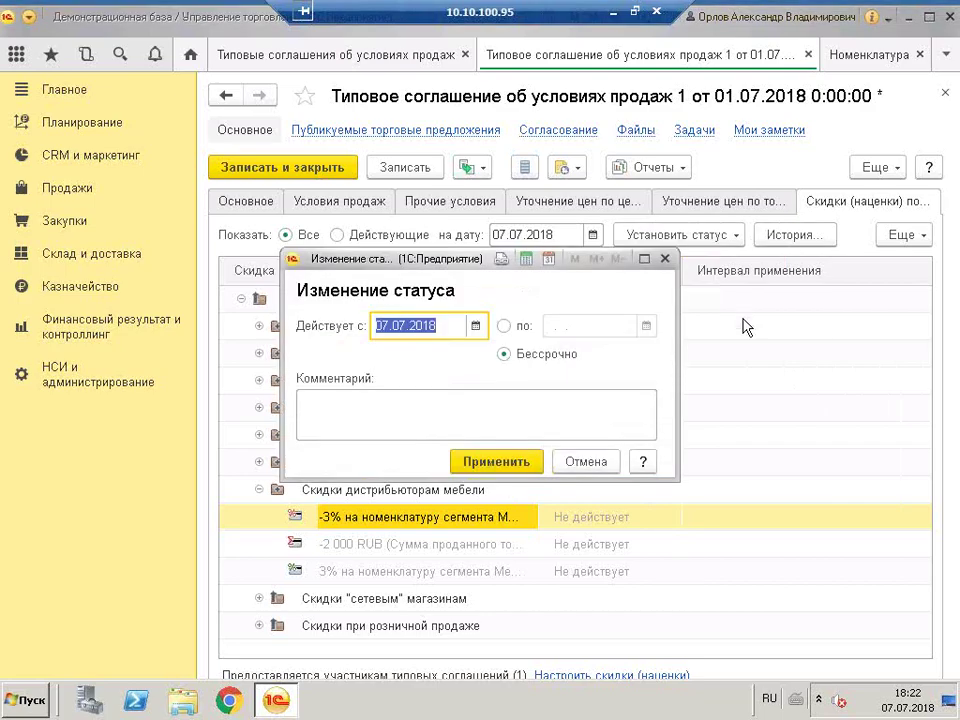
pyautogui.click(500, 464)
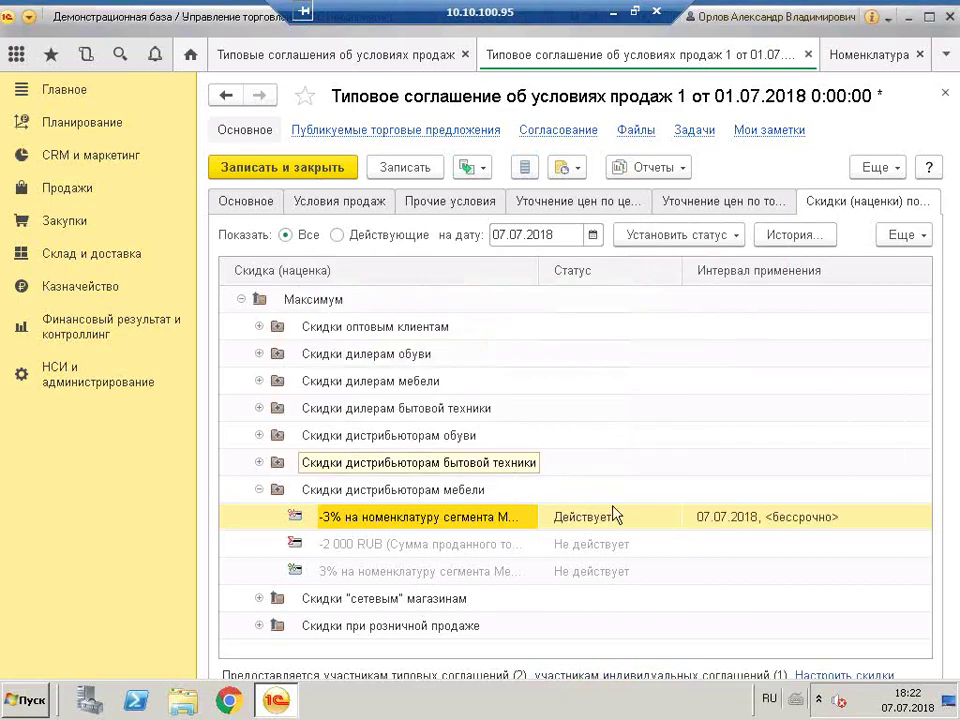
# Save and close the agreement, close the Номенклатура list, and check the saved agreement для Региона Тверь
pyautogui.click(277, 173)
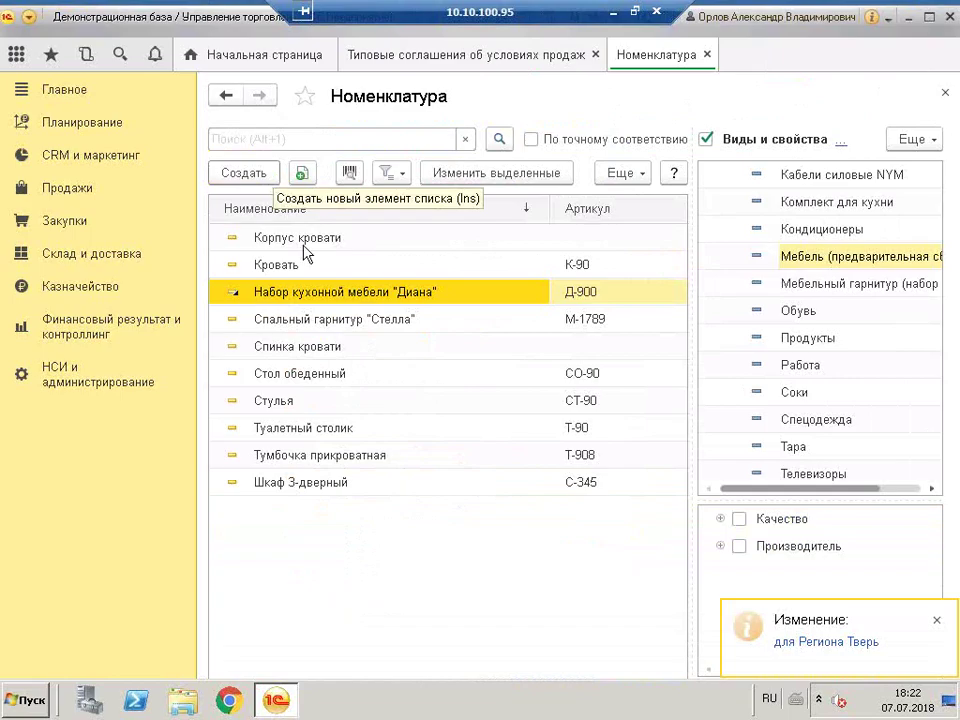
pyautogui.click(707, 55)
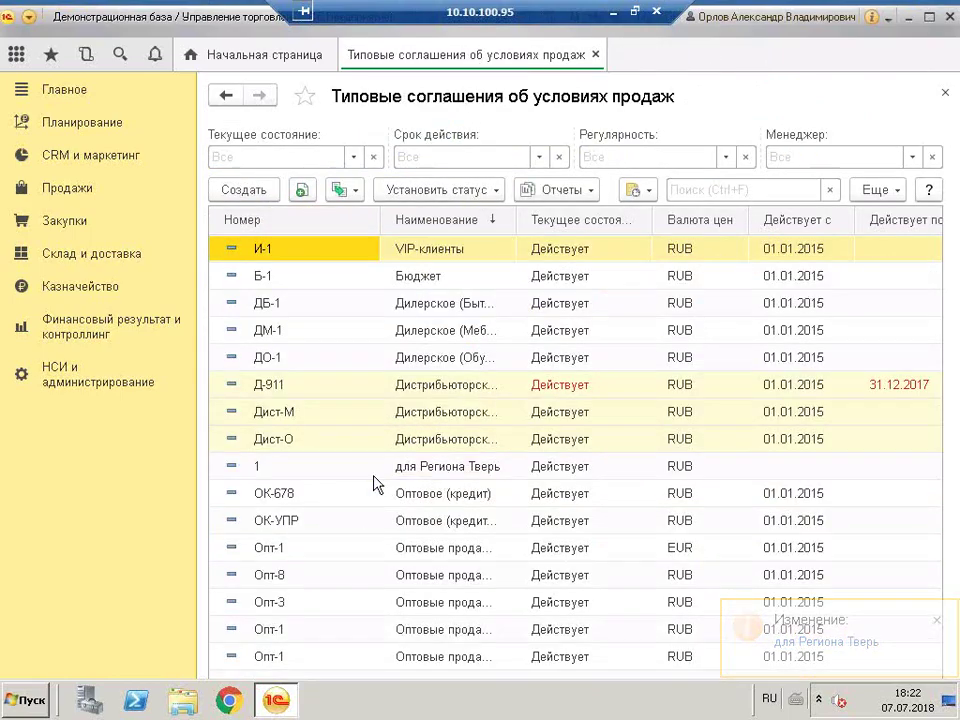
pyautogui.doubleClick(489, 463)
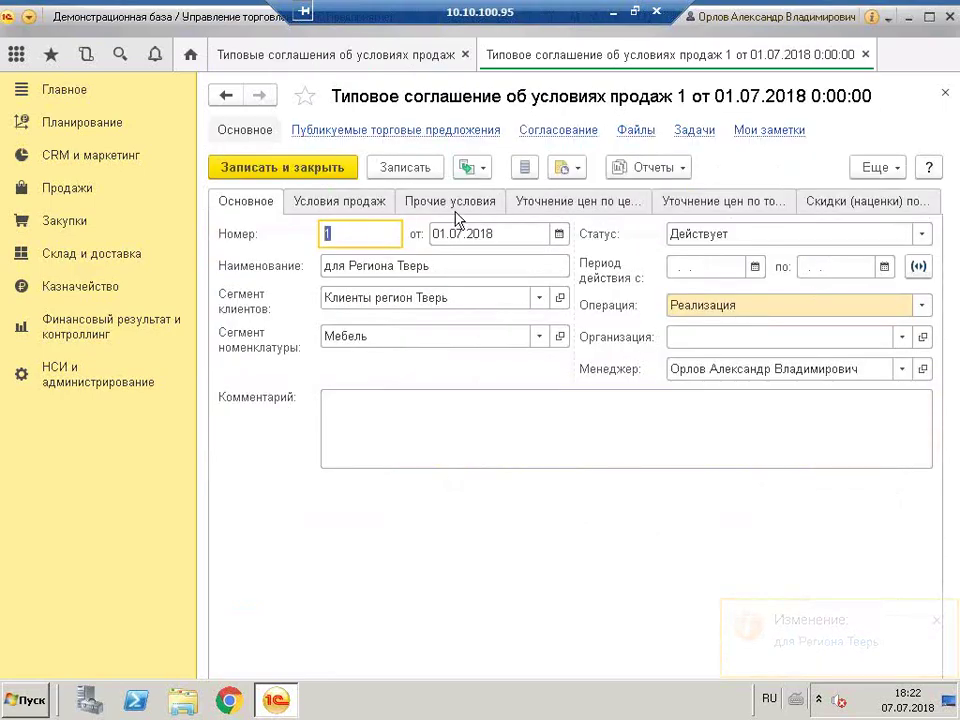
pyautogui.click(944, 93)
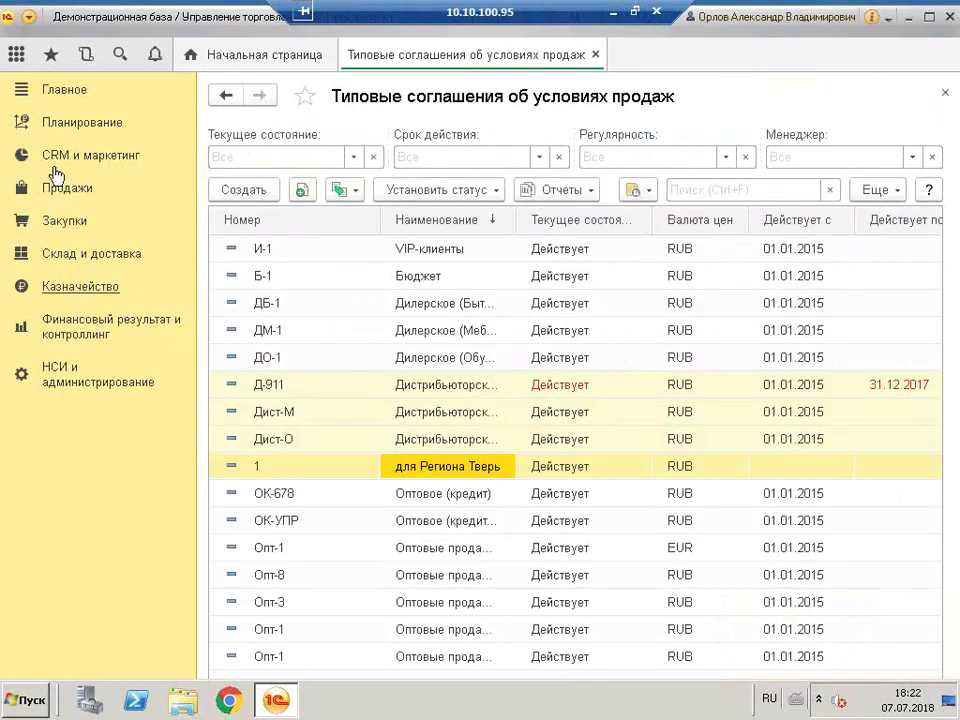
# Open the Заказы клиентов list from the Продажи section and select the order dated 13.07.2017
pyautogui.click(75, 226)
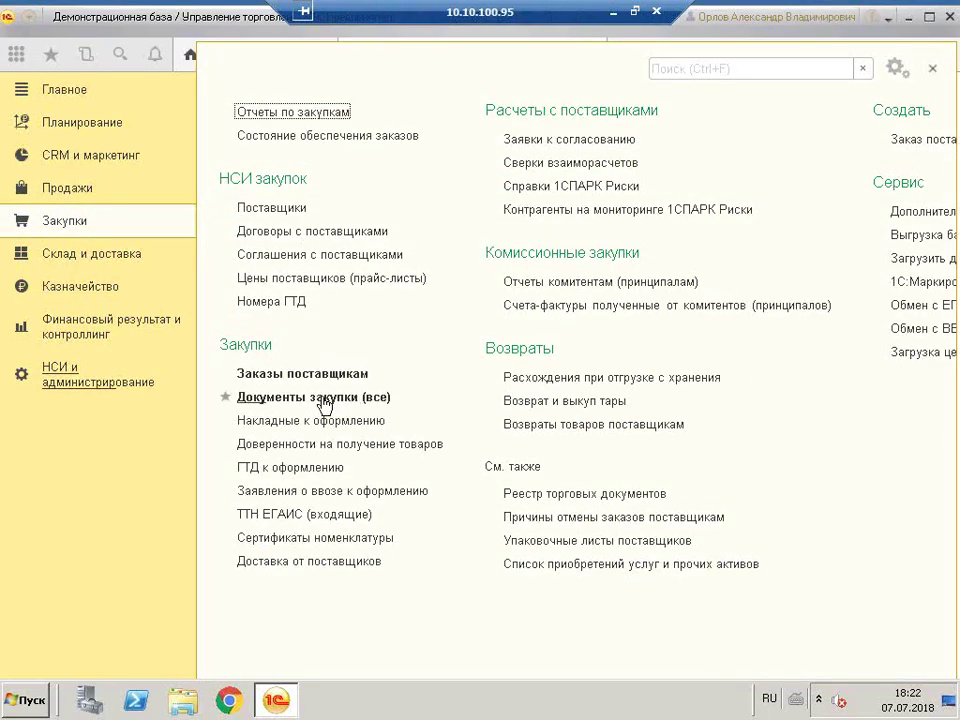
pyautogui.click(84, 189)
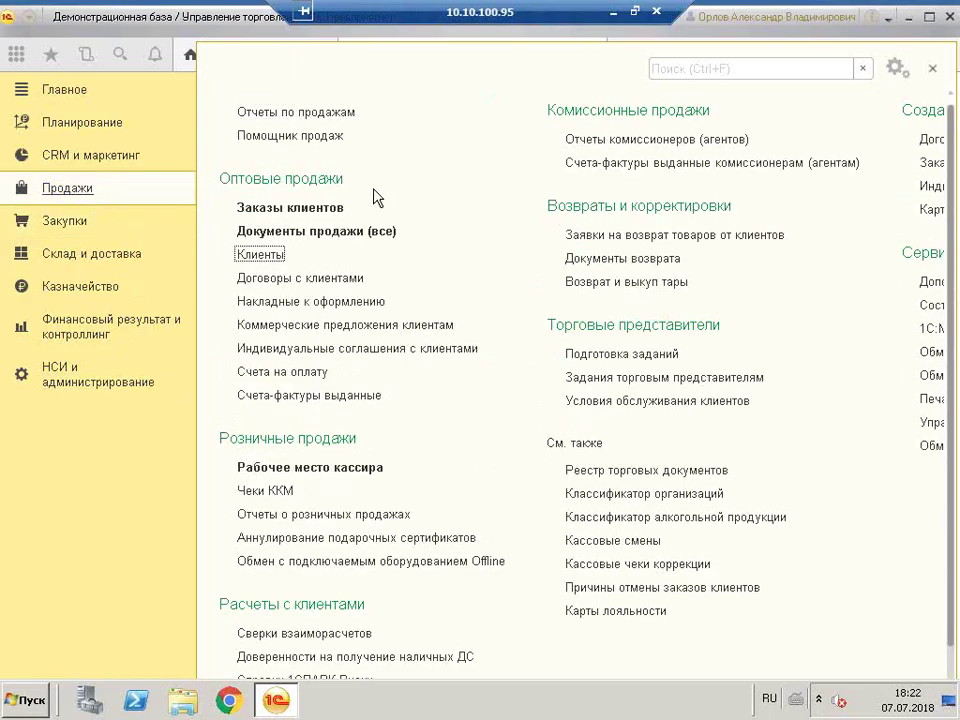
pyautogui.click(320, 207)
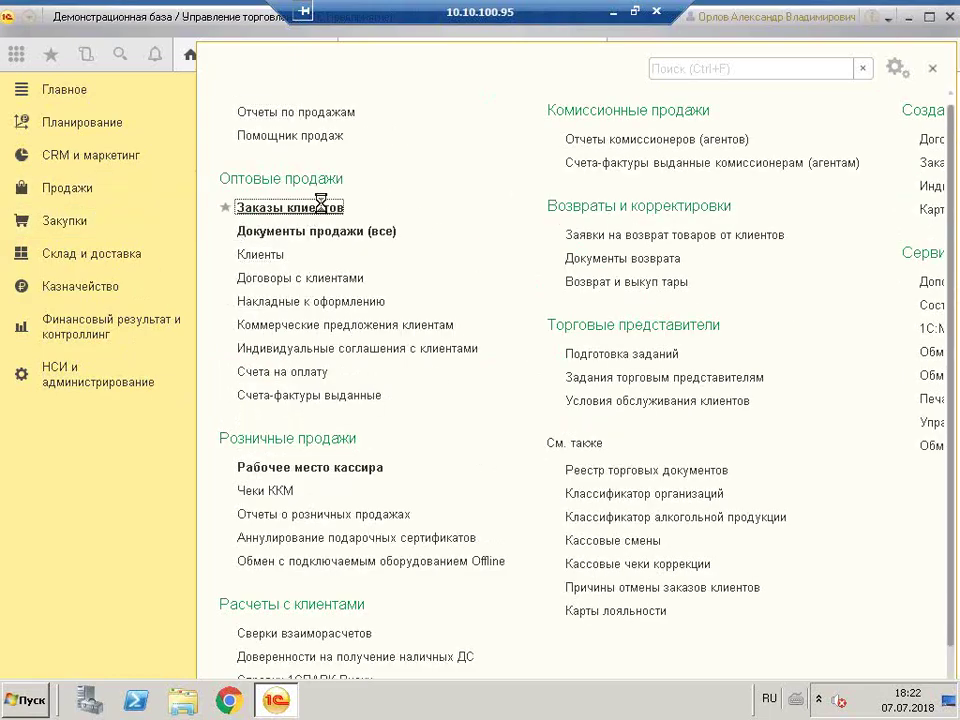
pyautogui.click(487, 633)
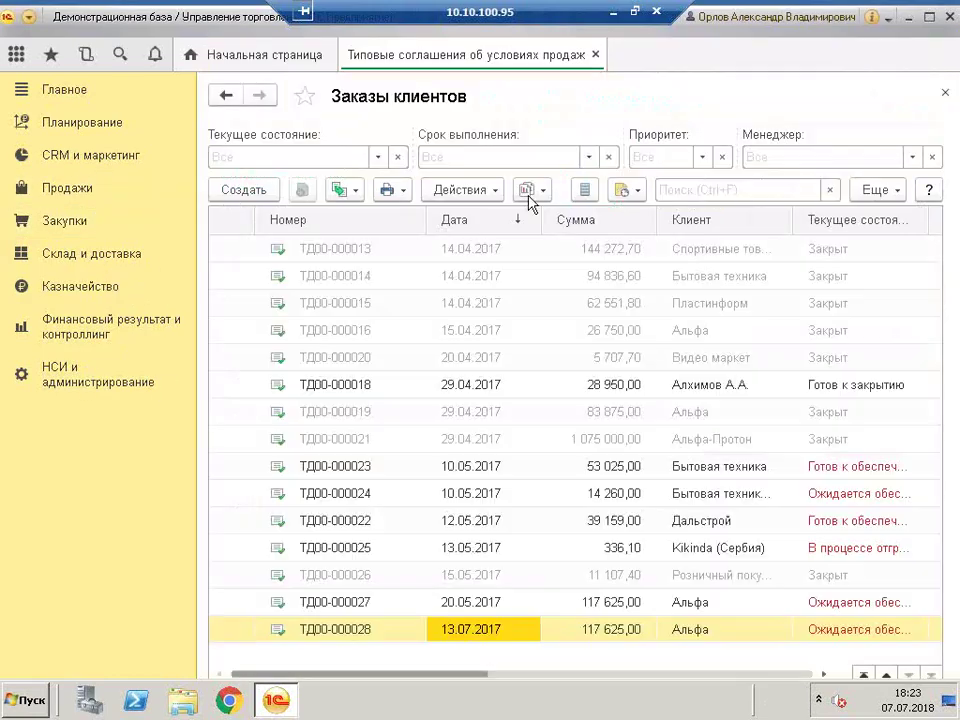
# Create a customer order with Про-оборудование from Ярославль as the client and check the sales agreements available to it
pyautogui.click(266, 189)
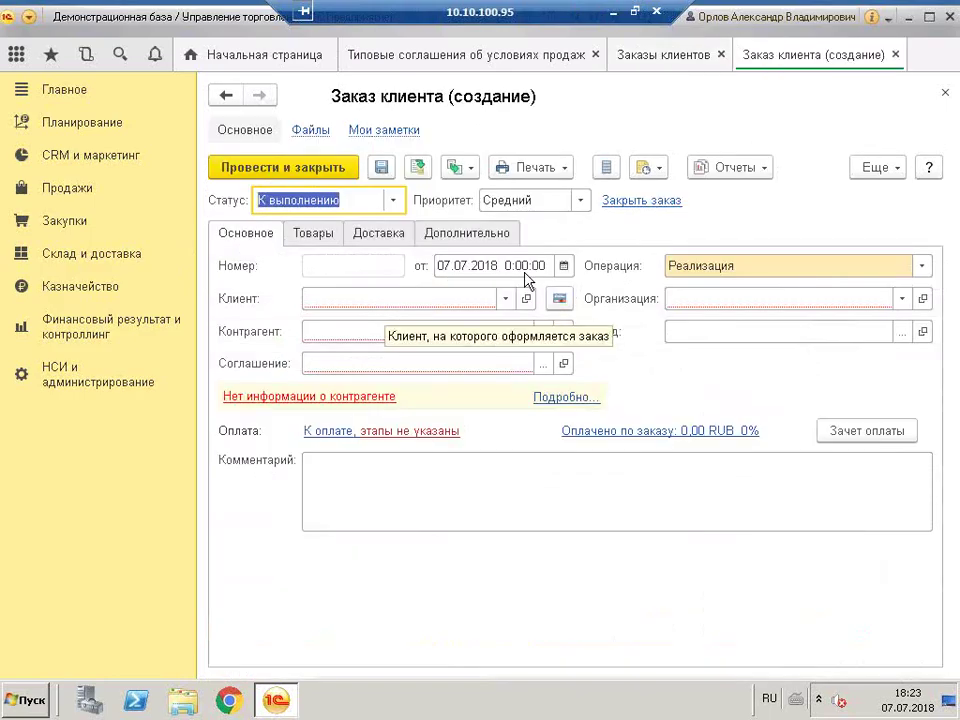
pyautogui.click(461, 298)
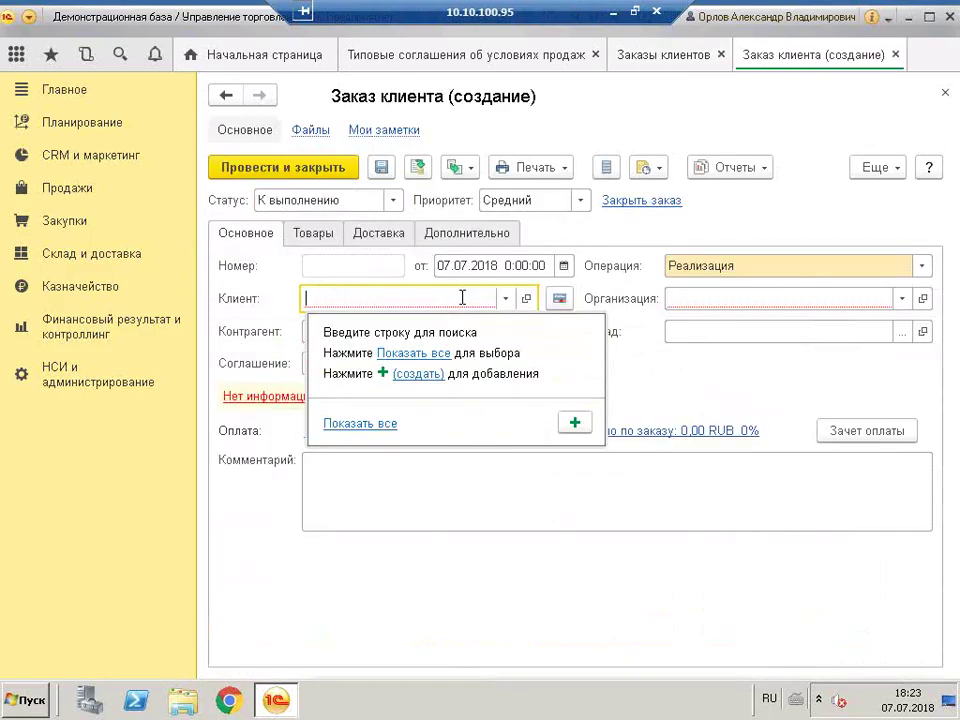
pyautogui.click(425, 354)
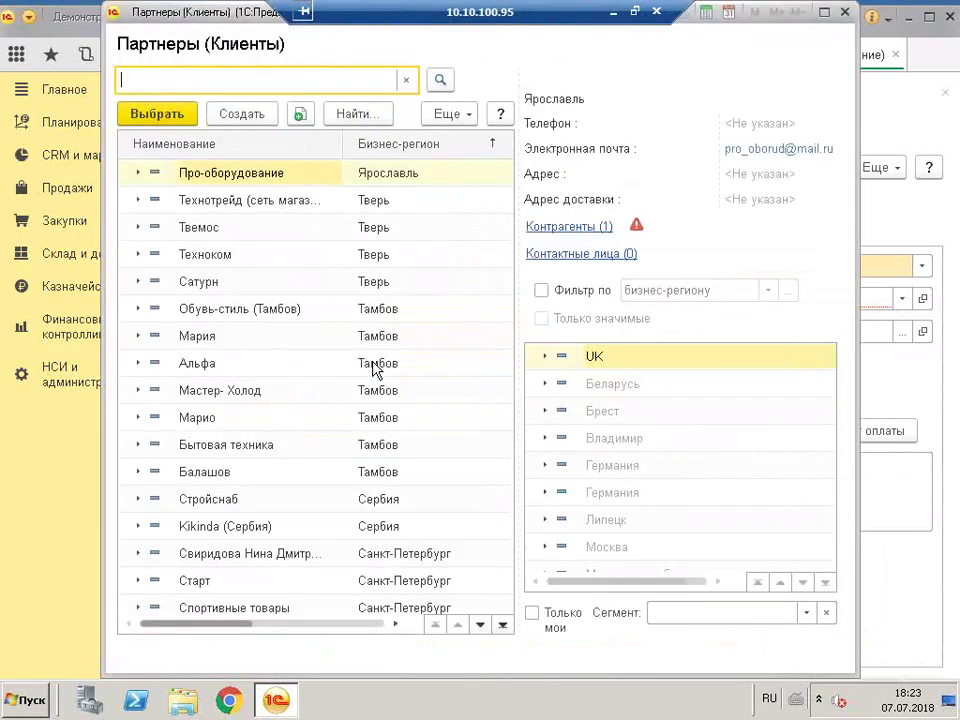
pyautogui.doubleClick(408, 178)
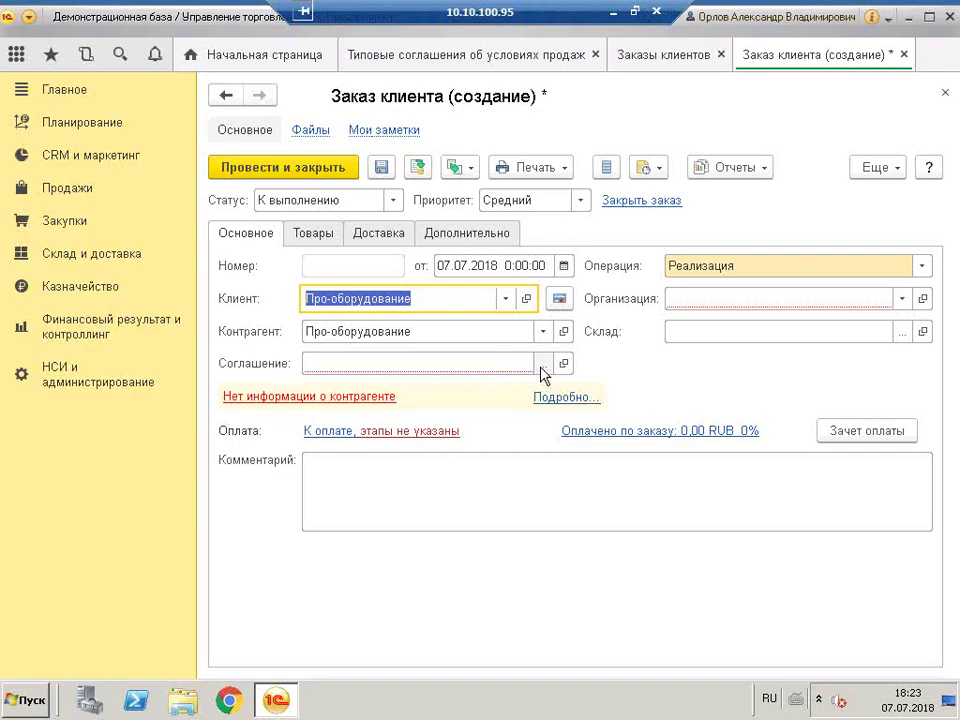
pyautogui.click(542, 364)
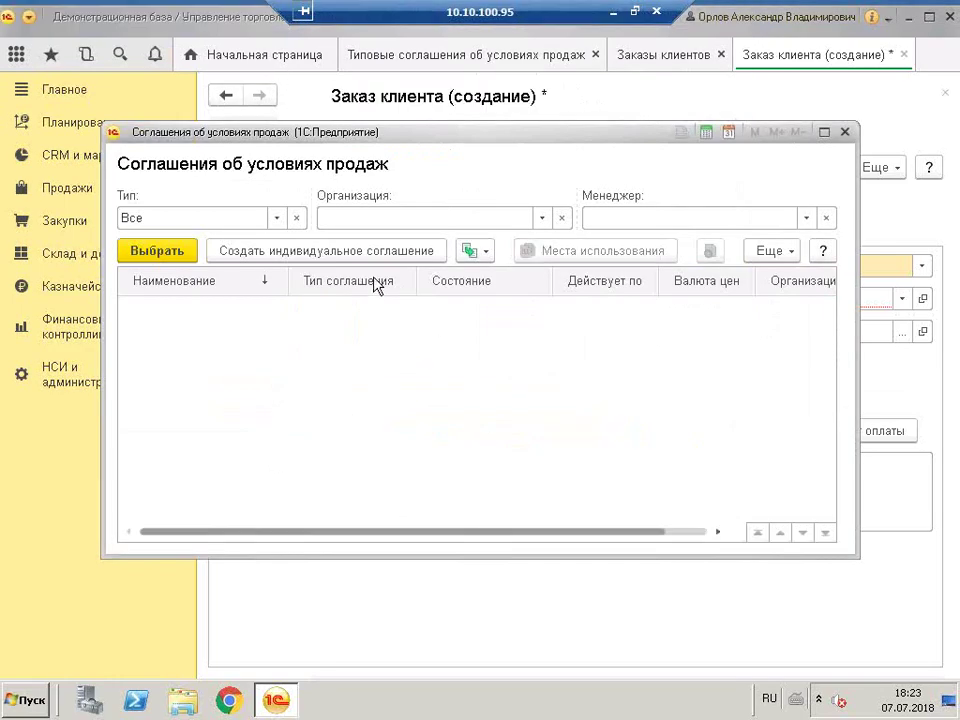
pyautogui.click(844, 131)
pyautogui.click(535, 334)
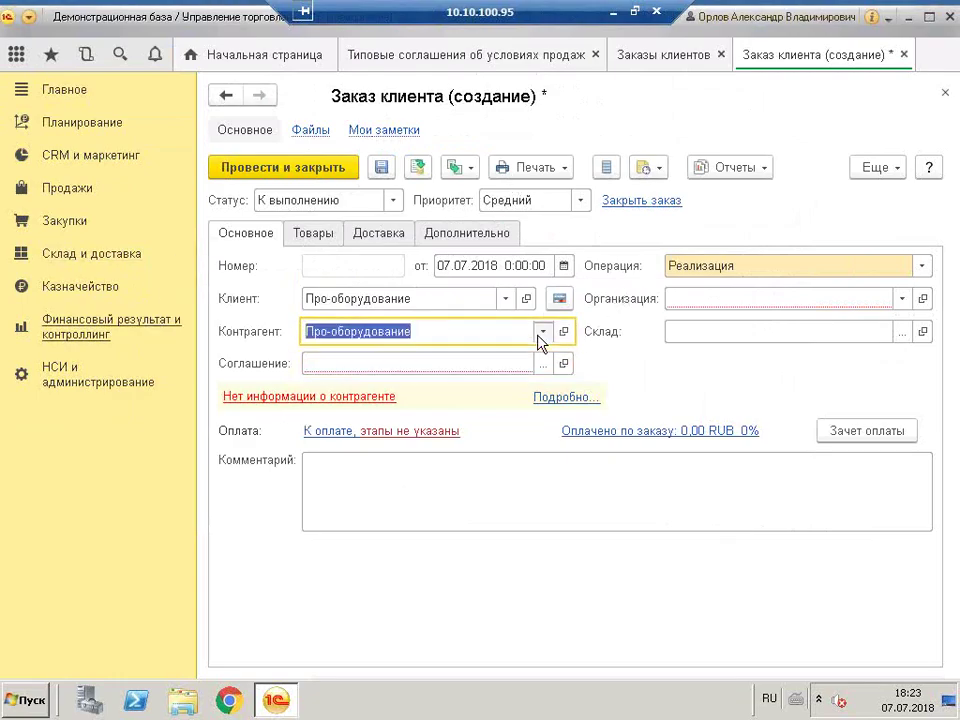
# Change the order's client to Сатурн from Тверь and look for для Региона Тверь among its available sales agreements, without choosing one
pyautogui.click(503, 299)
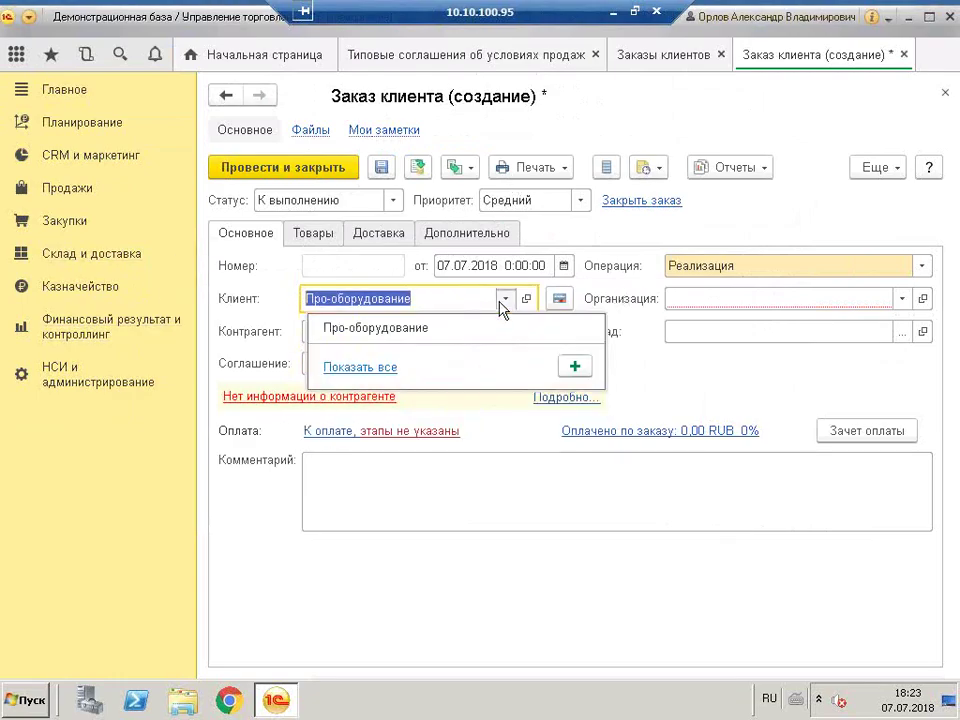
pyautogui.click(360, 329)
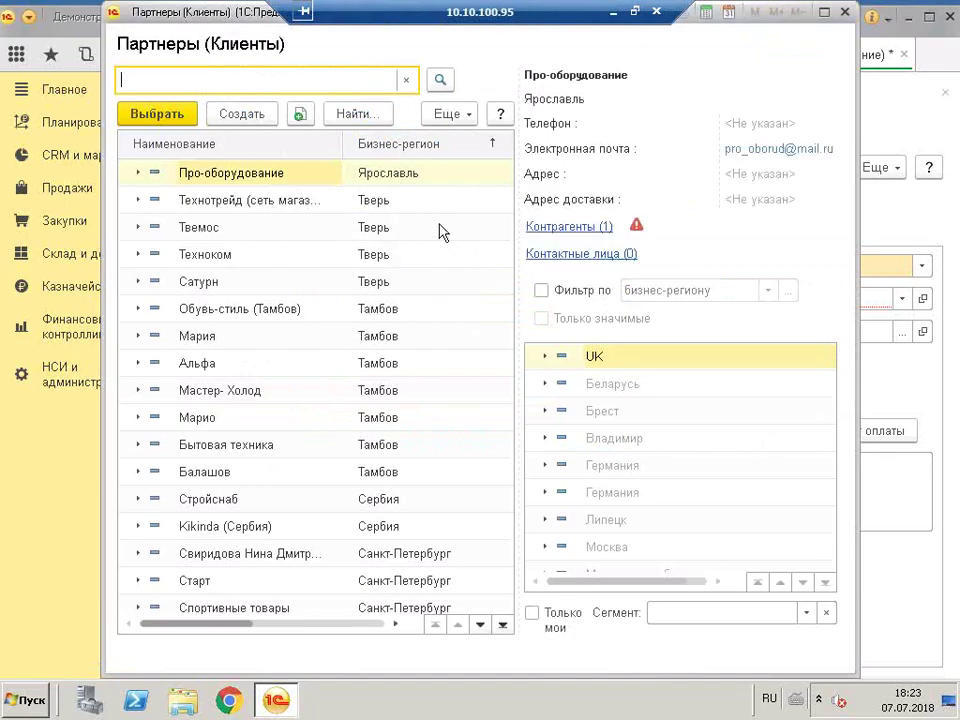
pyautogui.doubleClick(387, 285)
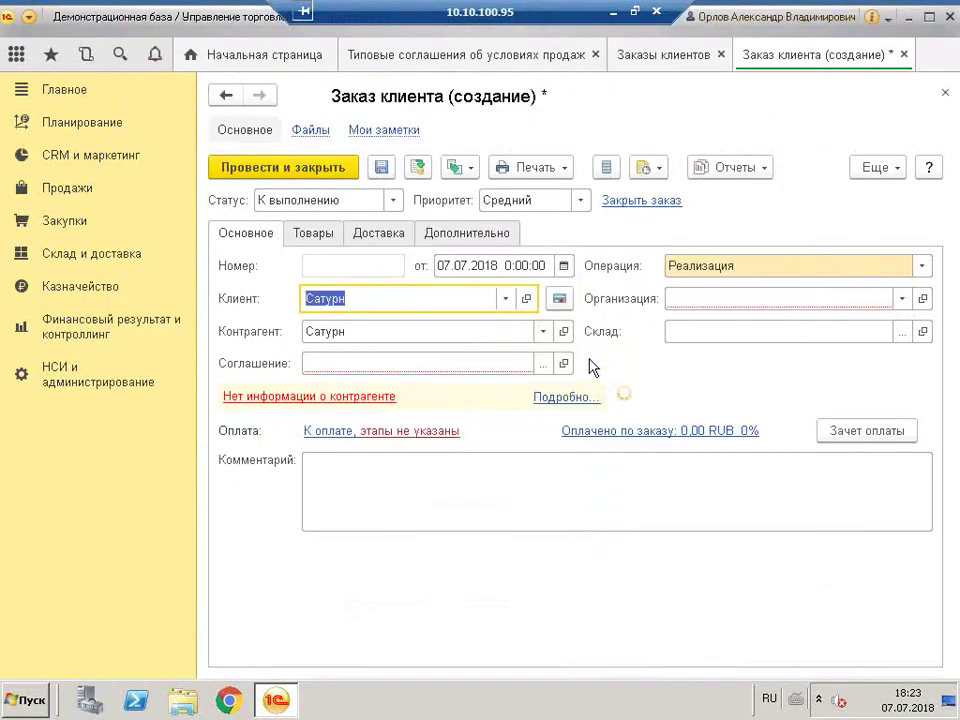
pyautogui.click(542, 364)
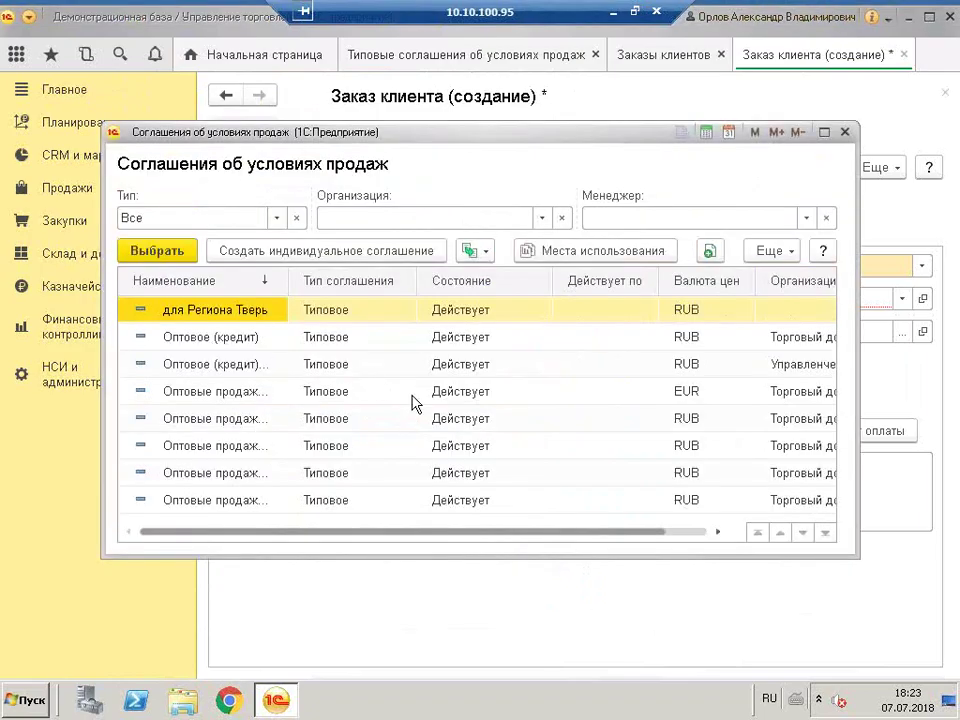
pyautogui.click(352, 312)
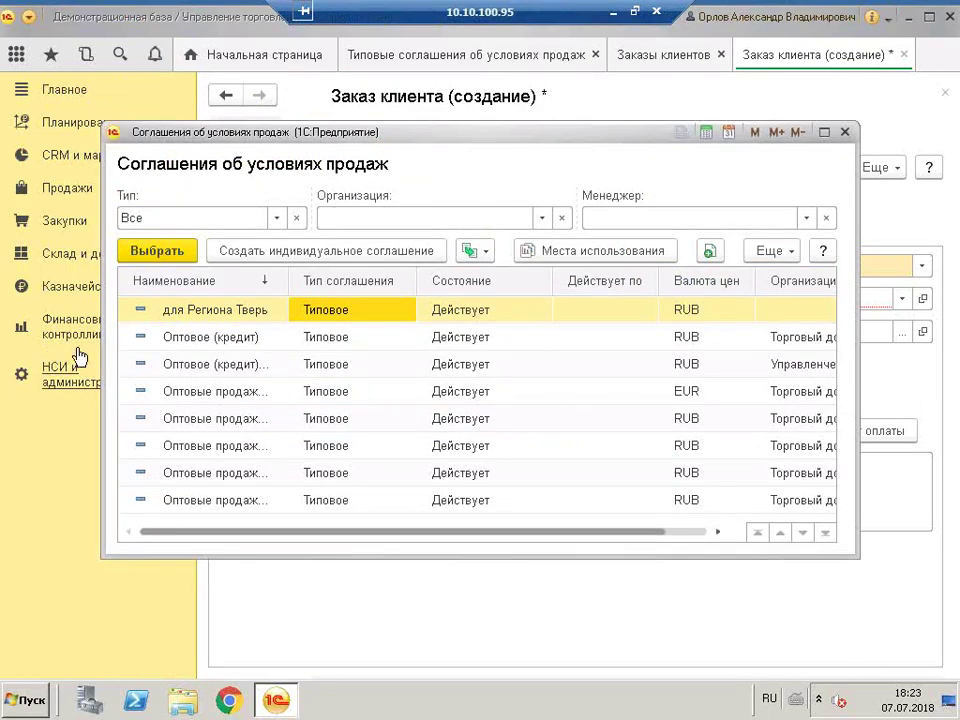
pyautogui.click(195, 312)
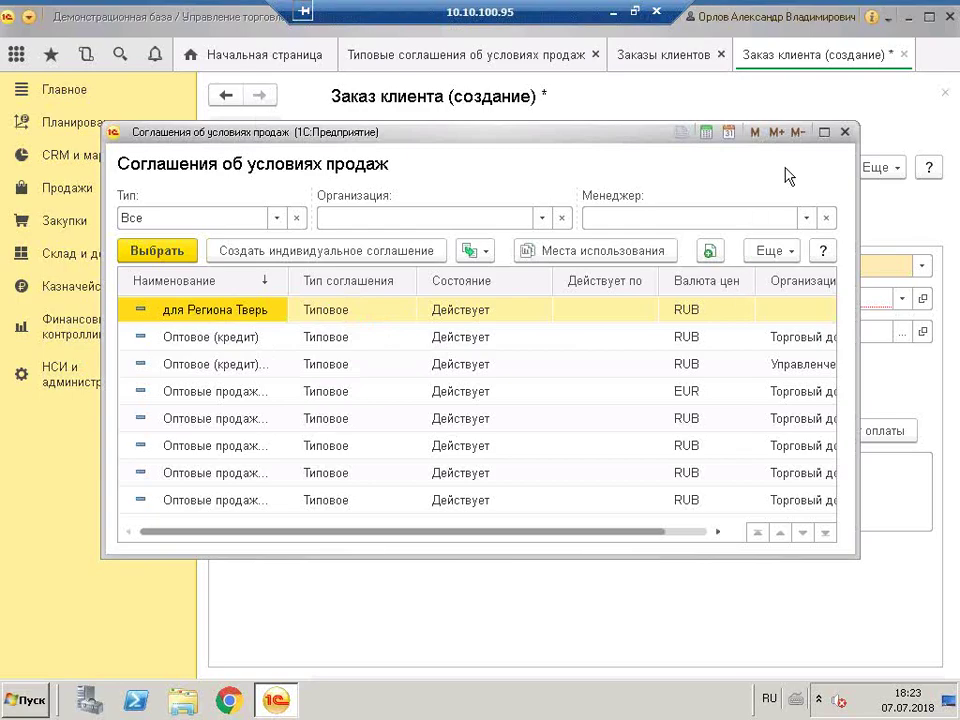
pyautogui.click(845, 132)
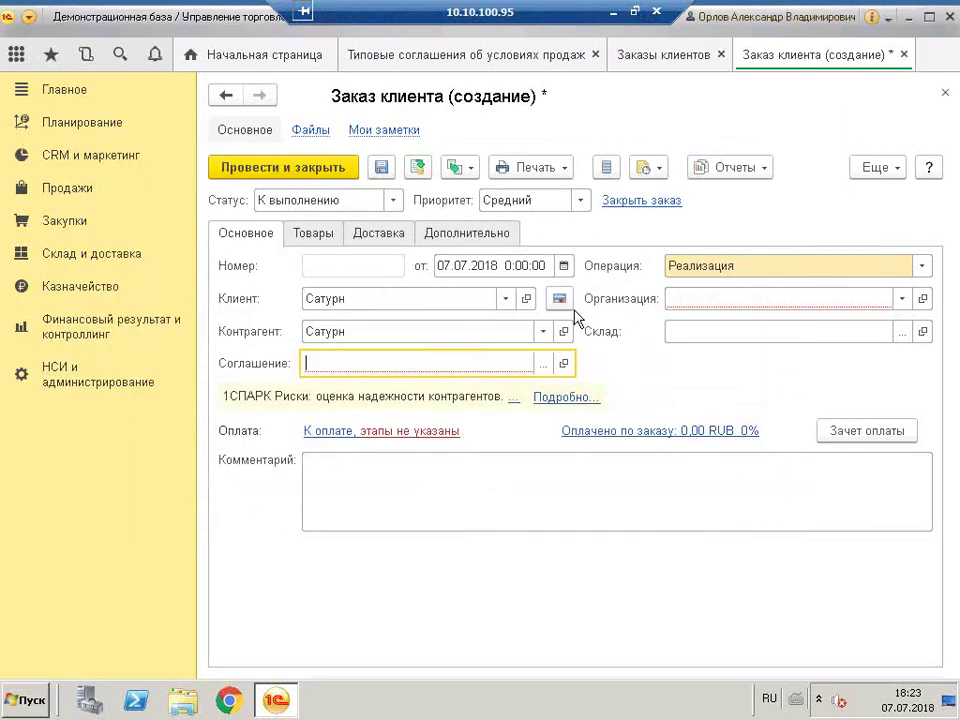
# Set the order's client back to Про-оборудование and check its available sales agreements again
pyautogui.click(506, 298)
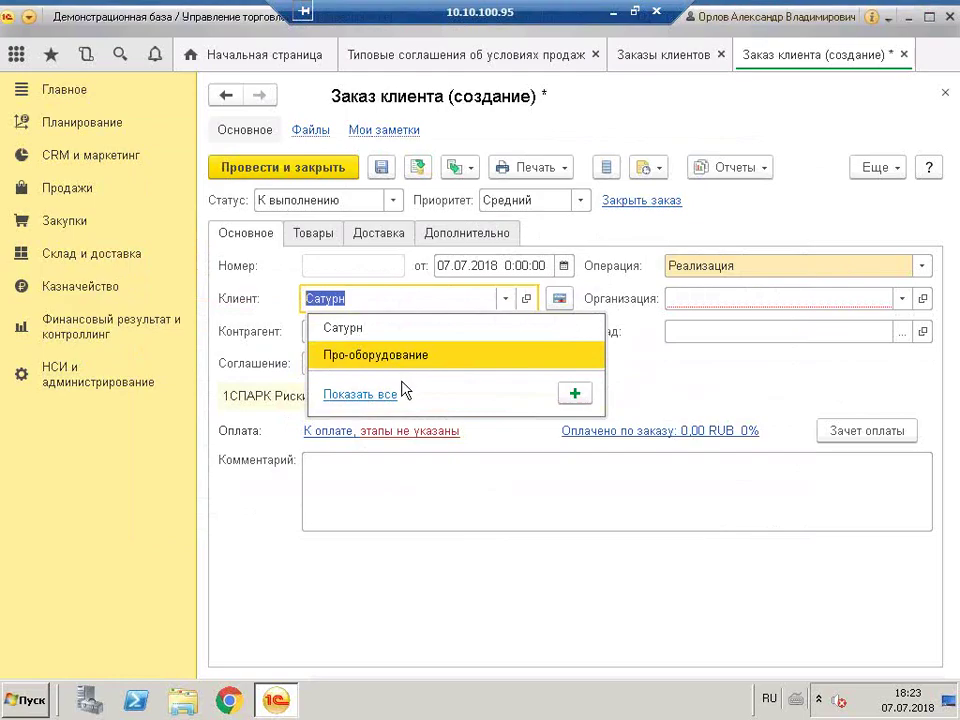
pyautogui.click(366, 395)
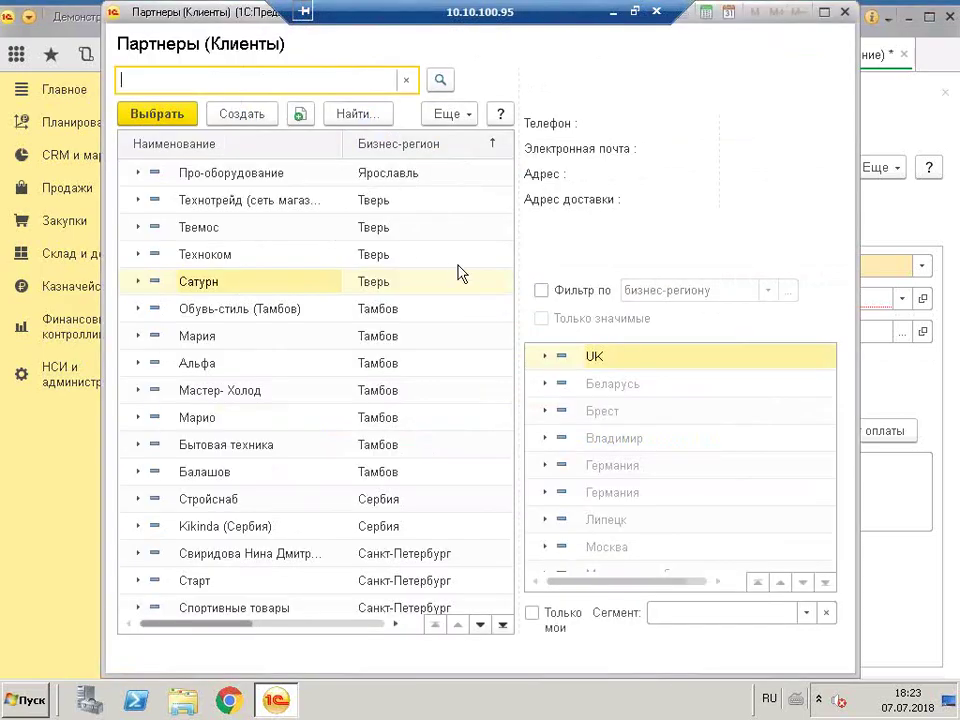
pyautogui.doubleClick(381, 175)
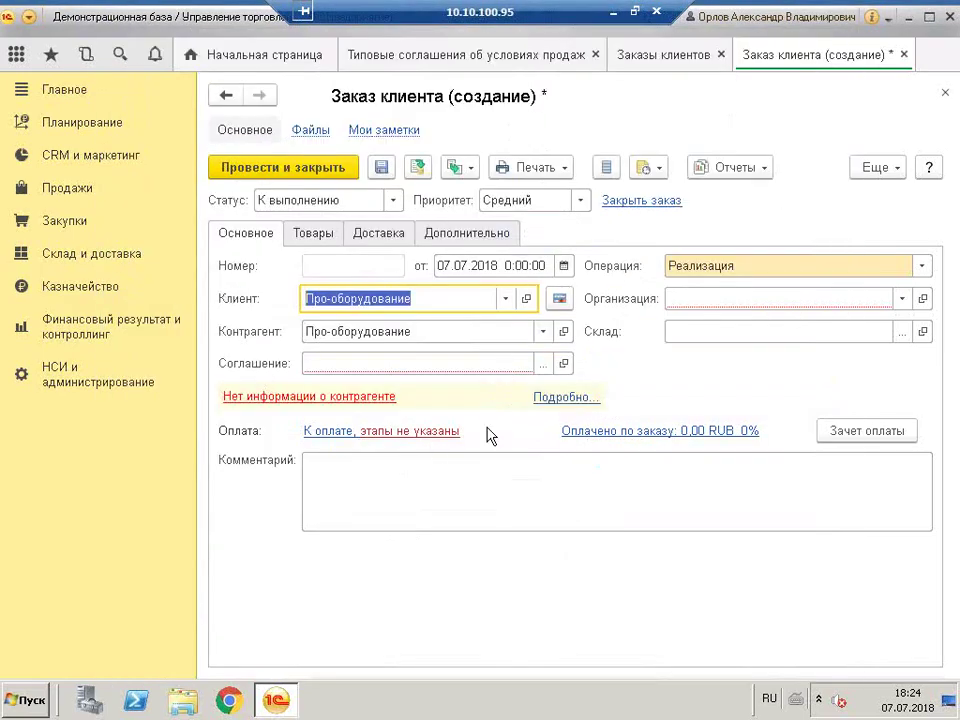
pyautogui.click(547, 364)
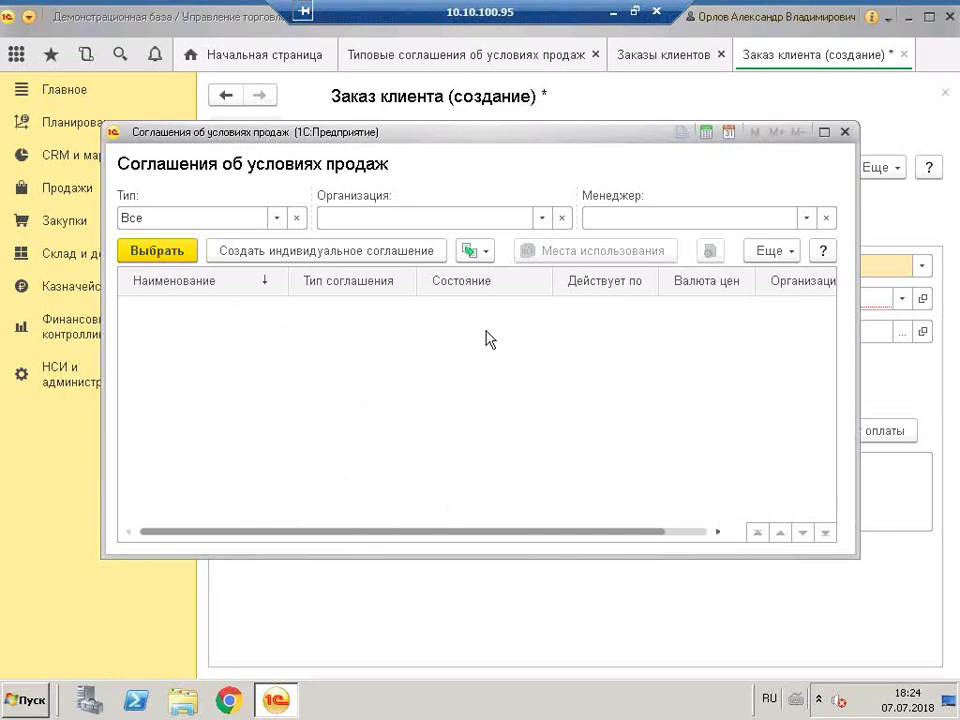
pyautogui.click(845, 134)
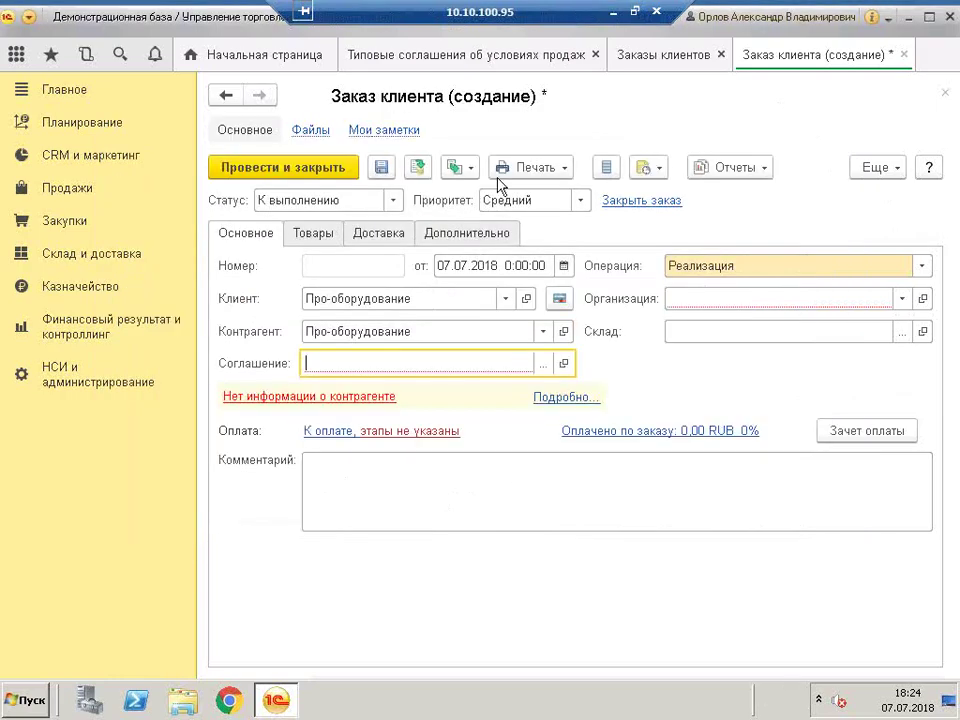
# Switch the order's client to the private individual from Санкт-Петербург and open the sales agreements available to that client
pyautogui.click(506, 298)
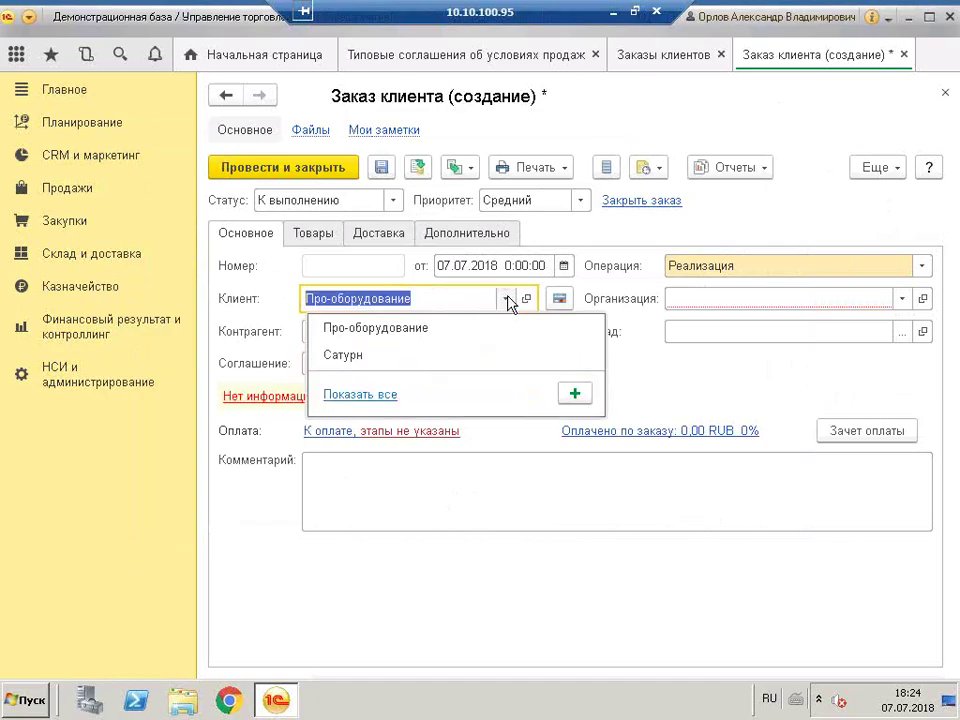
pyautogui.click(364, 392)
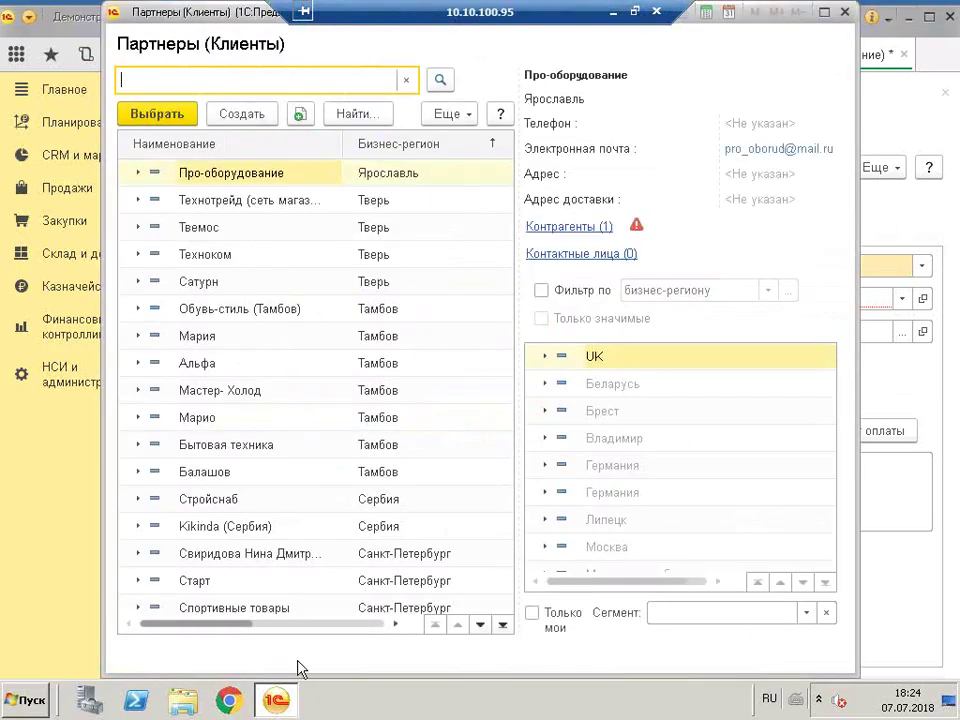
pyautogui.doubleClick(437, 556)
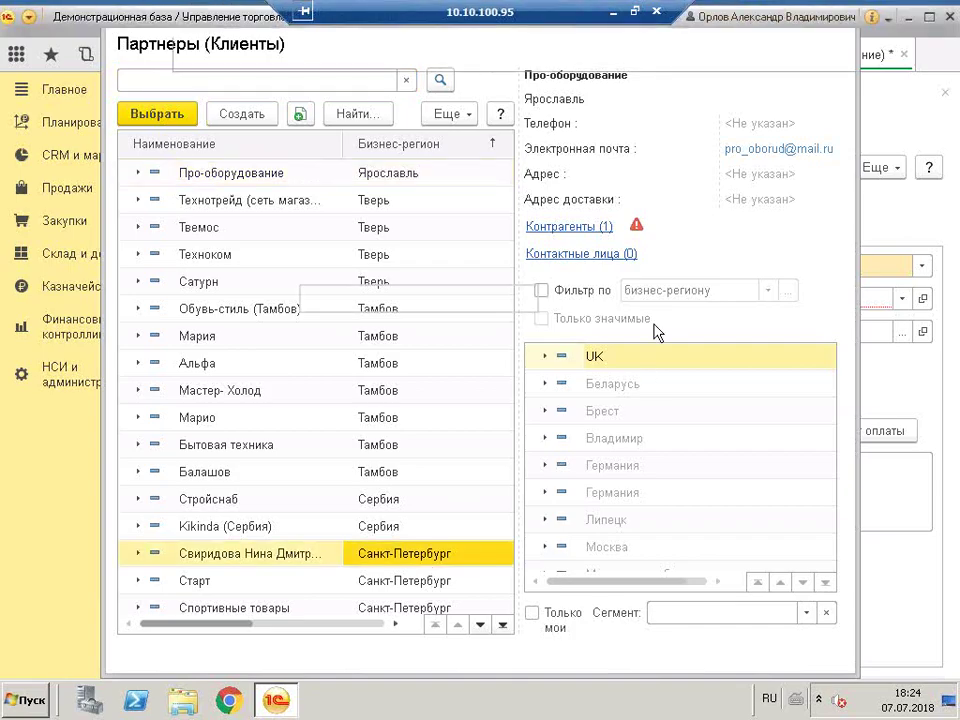
pyautogui.click(546, 363)
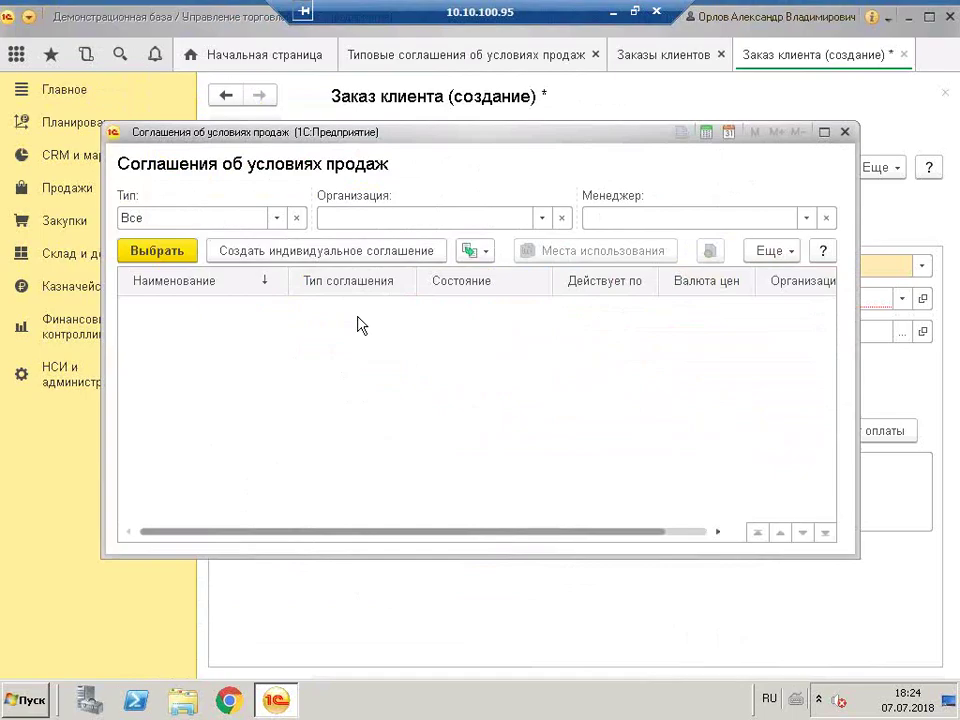
# Choose Марио from the full partner list as the order's client and view the sales agreements available to it
pyautogui.click(844, 131)
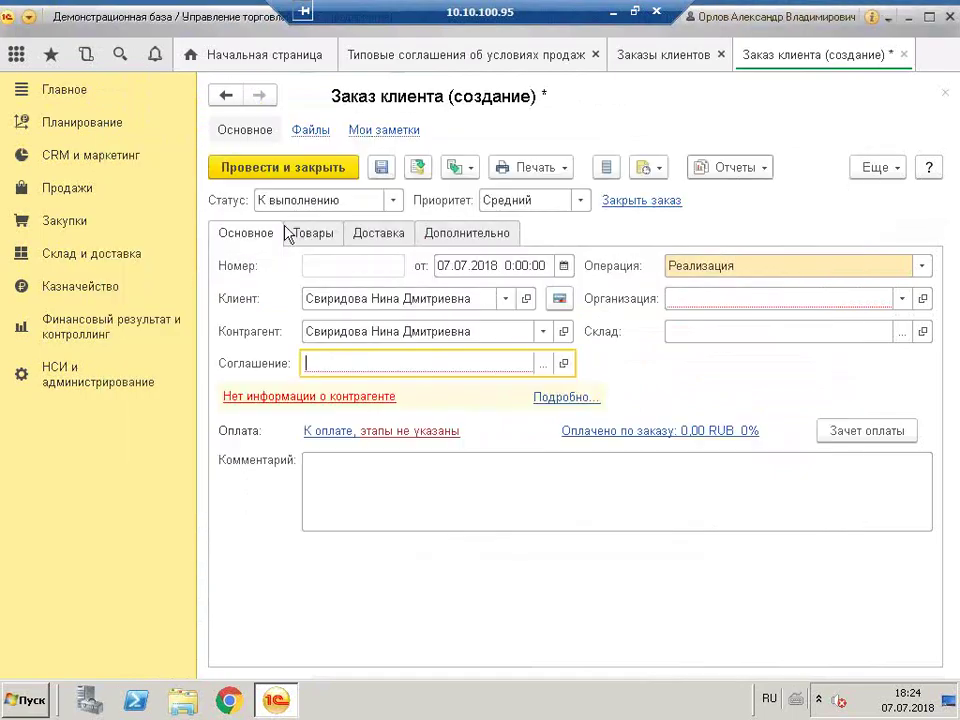
pyautogui.click(506, 299)
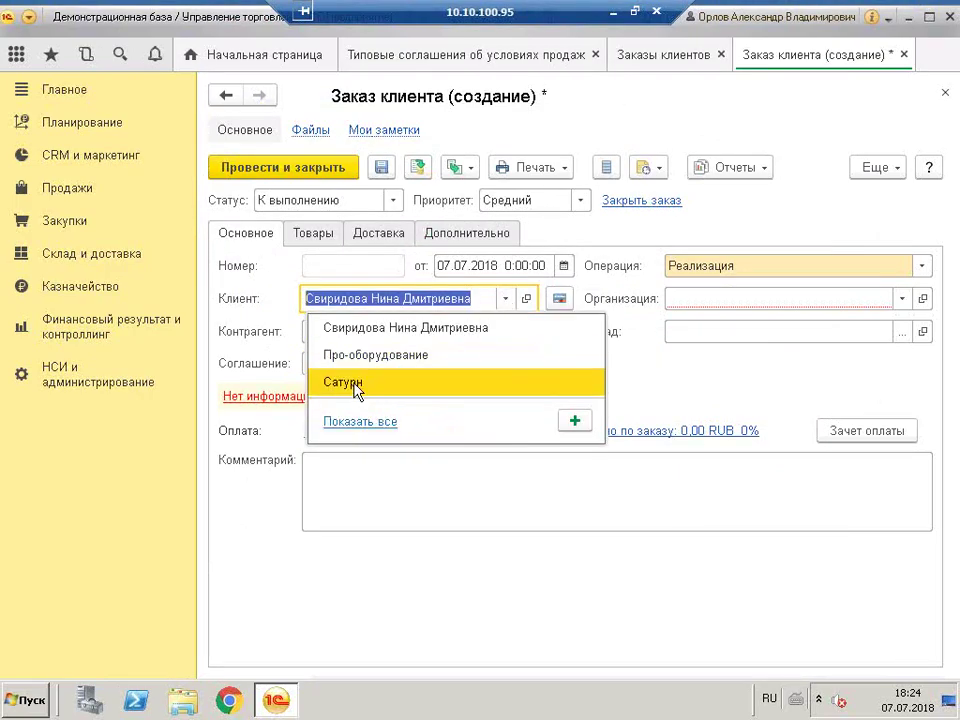
pyautogui.click(362, 423)
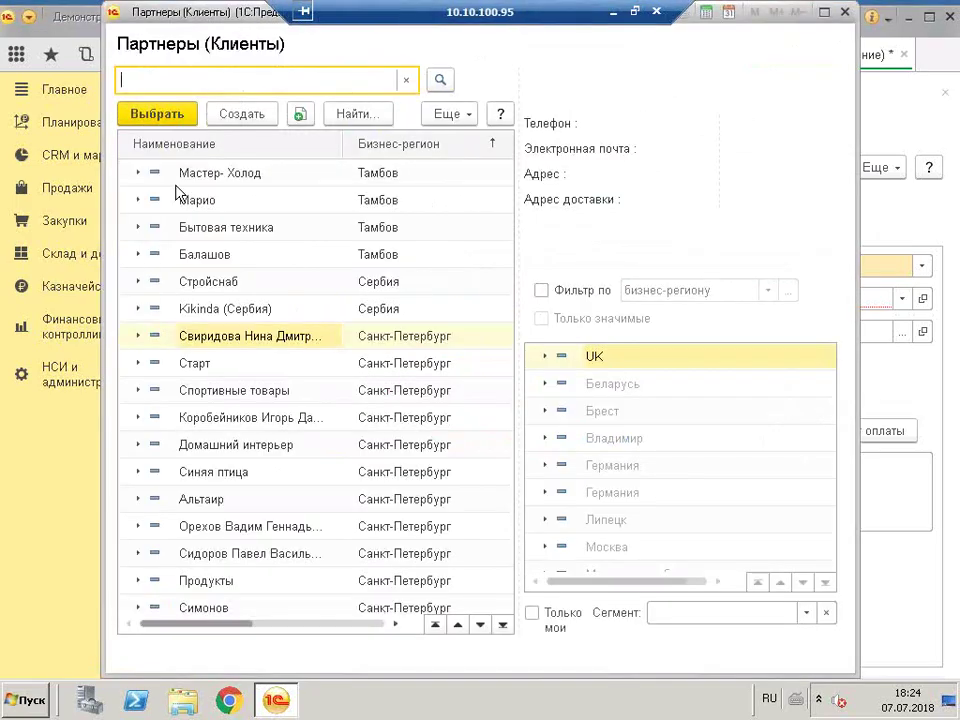
pyautogui.doubleClick(400, 201)
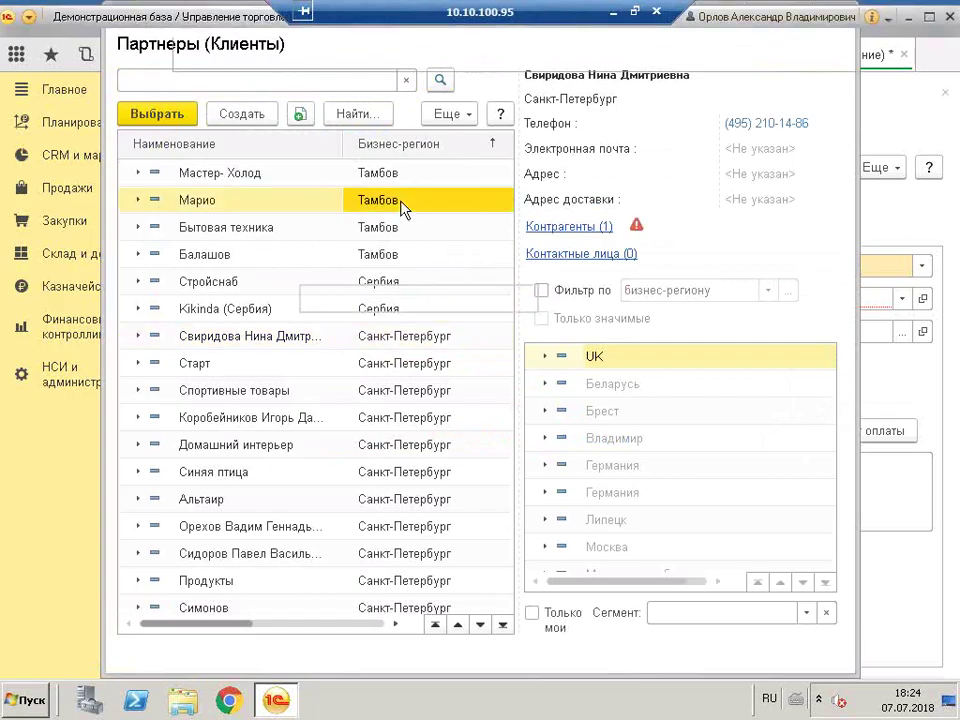
pyautogui.click(543, 367)
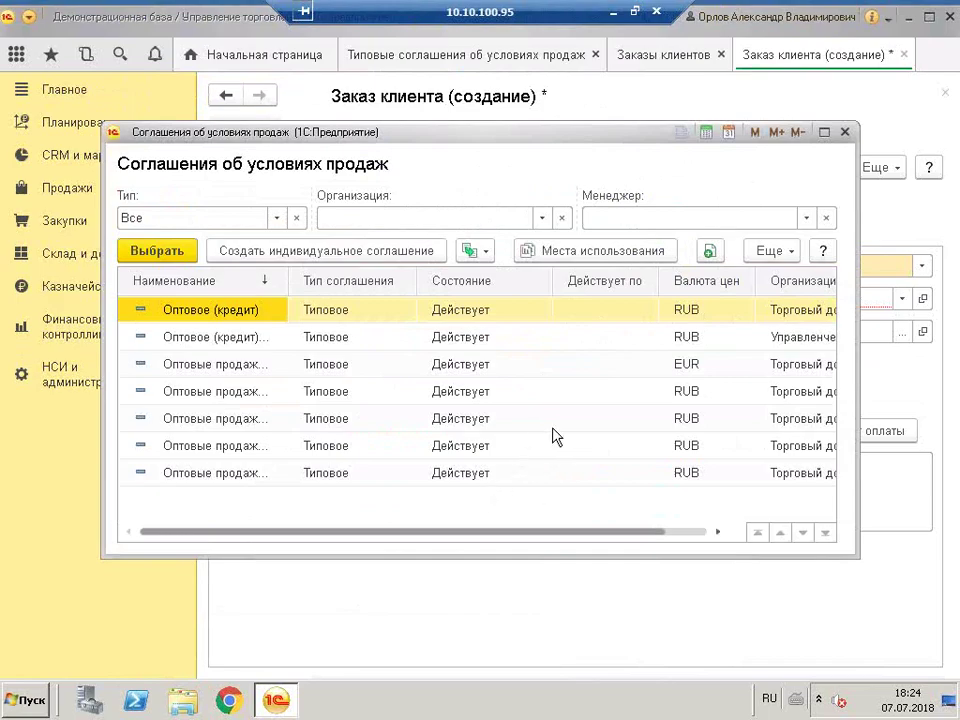
pyautogui.click(845, 131)
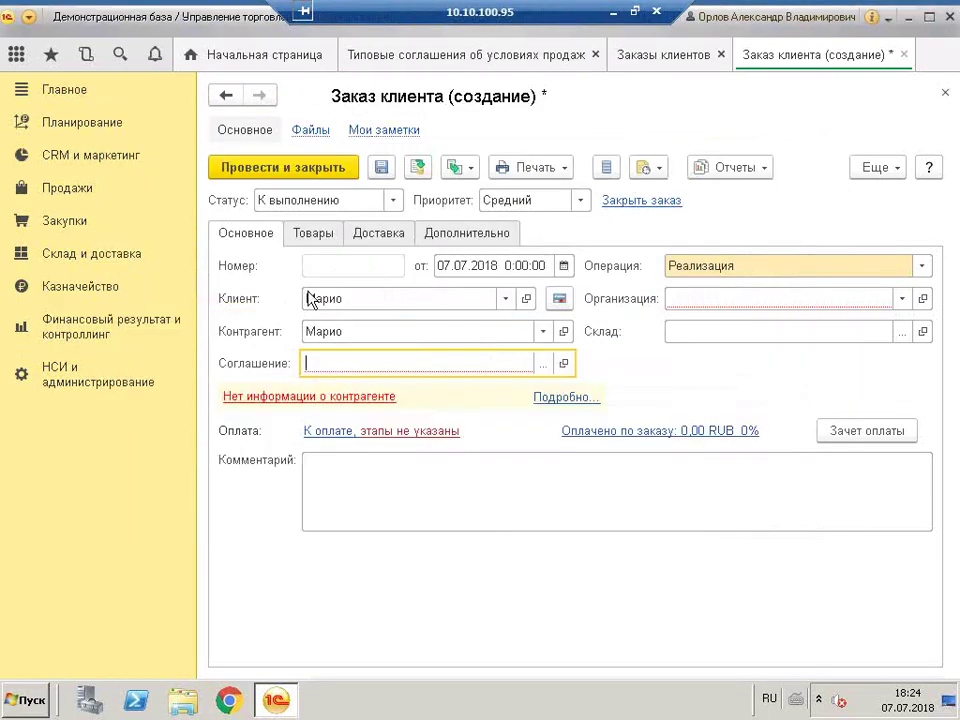
# Set the order's client to Сатурн and select the sales agreement "для Региона Тверь"
pyautogui.click(504, 299)
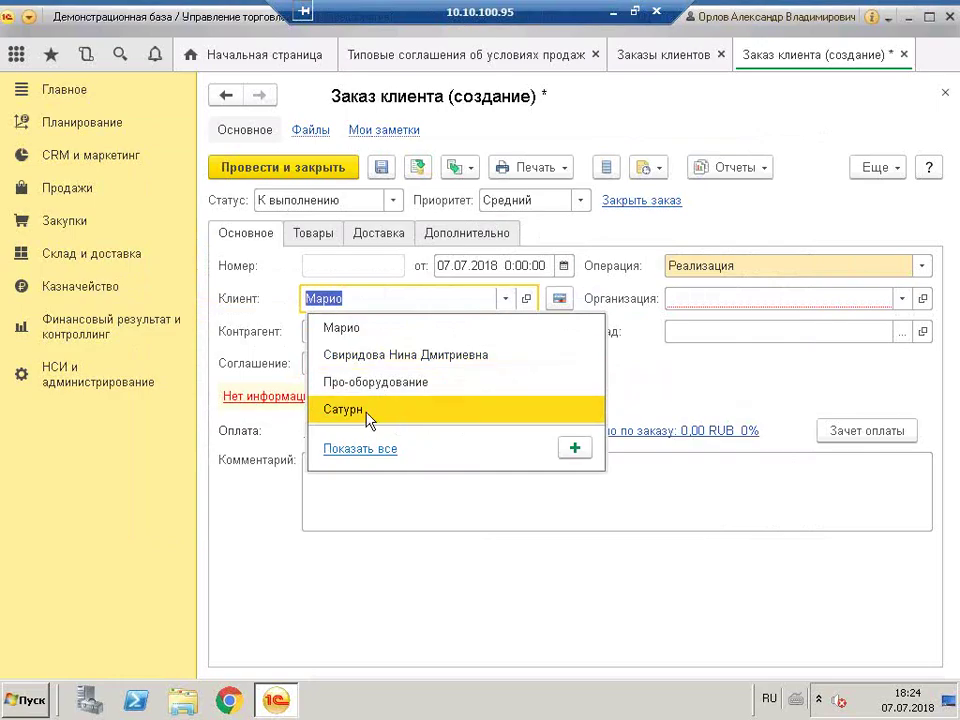
pyautogui.click(368, 420)
pyautogui.click(548, 365)
pyautogui.click(348, 314)
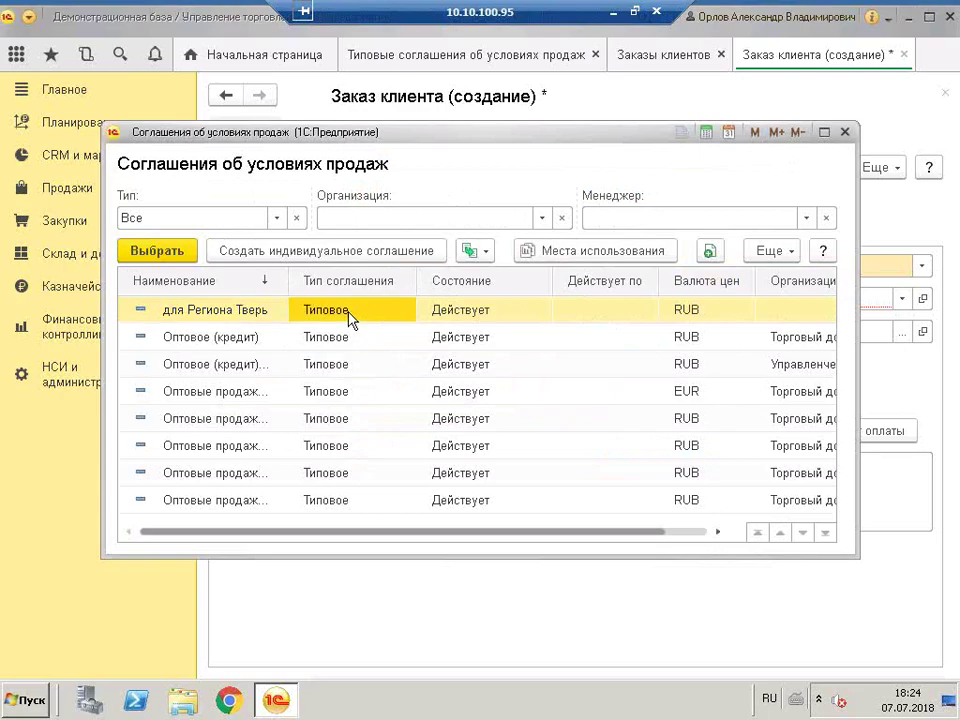
pyautogui.doubleClick(350, 317)
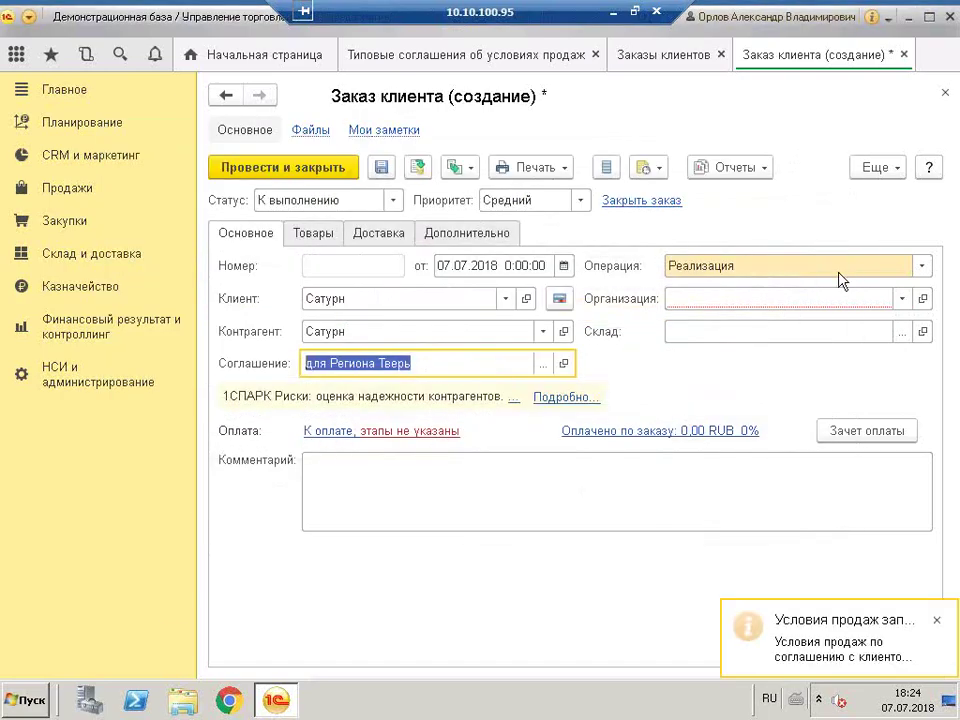
# Set the order's organization to Торговый дом "Комплексный" and its warehouse to Западный склад from the wholesale warehouses
pyautogui.click(697, 298)
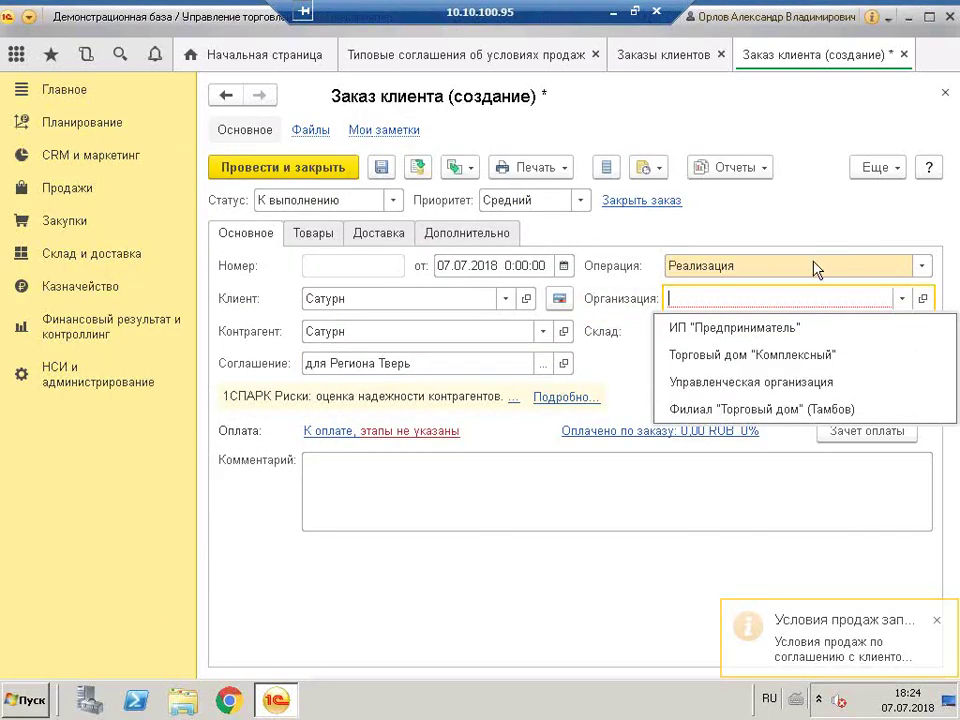
pyautogui.click(799, 356)
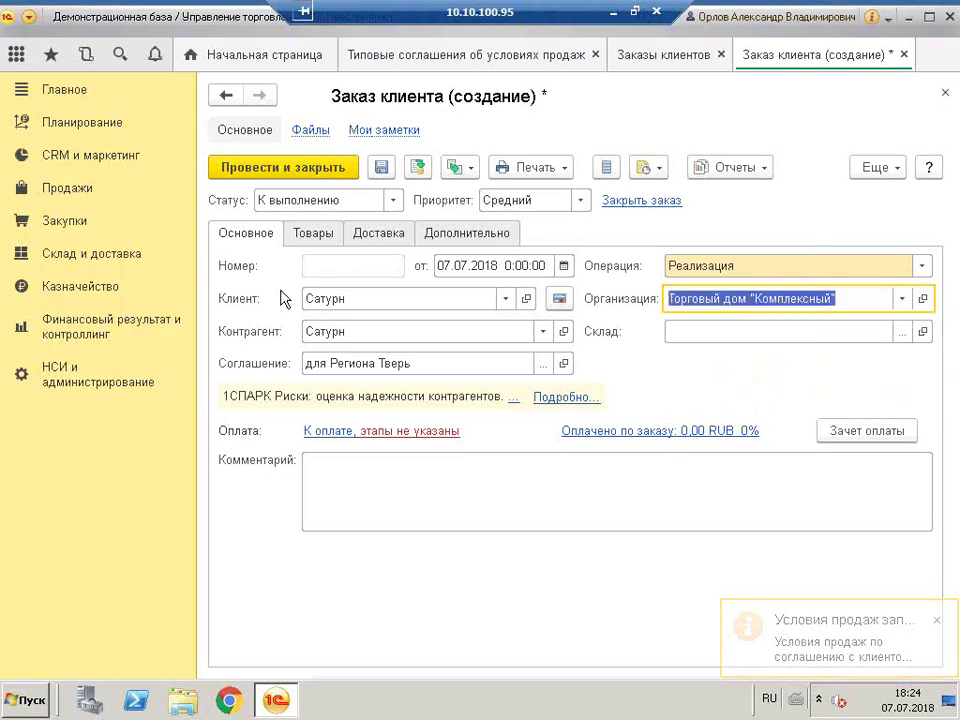
pyautogui.click(778, 333)
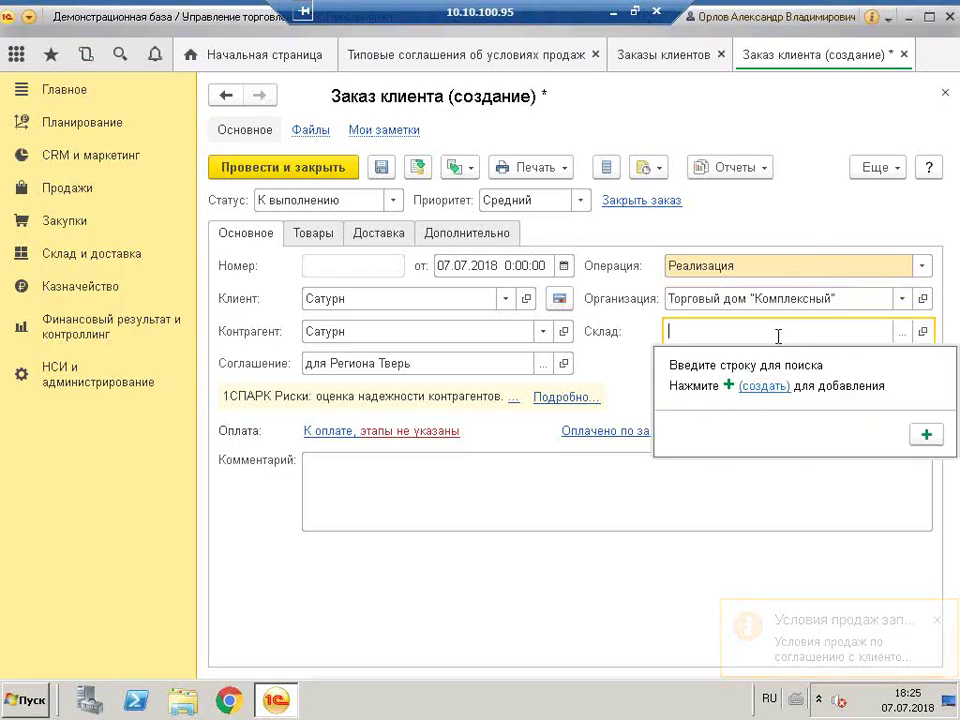
pyautogui.click(903, 331)
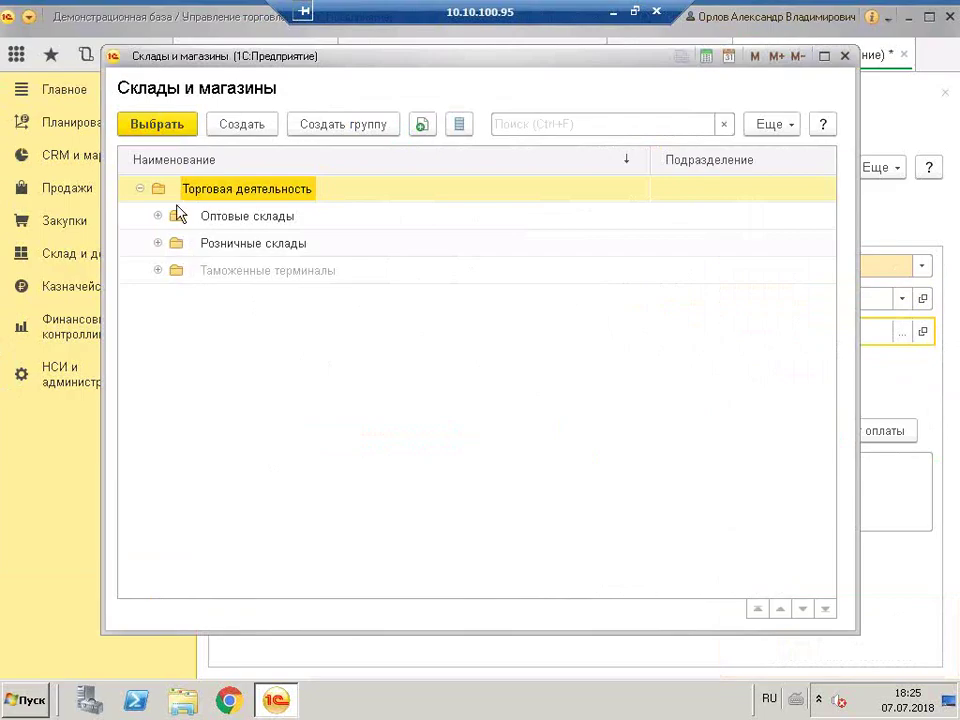
pyautogui.click(158, 216)
pyautogui.click(176, 244)
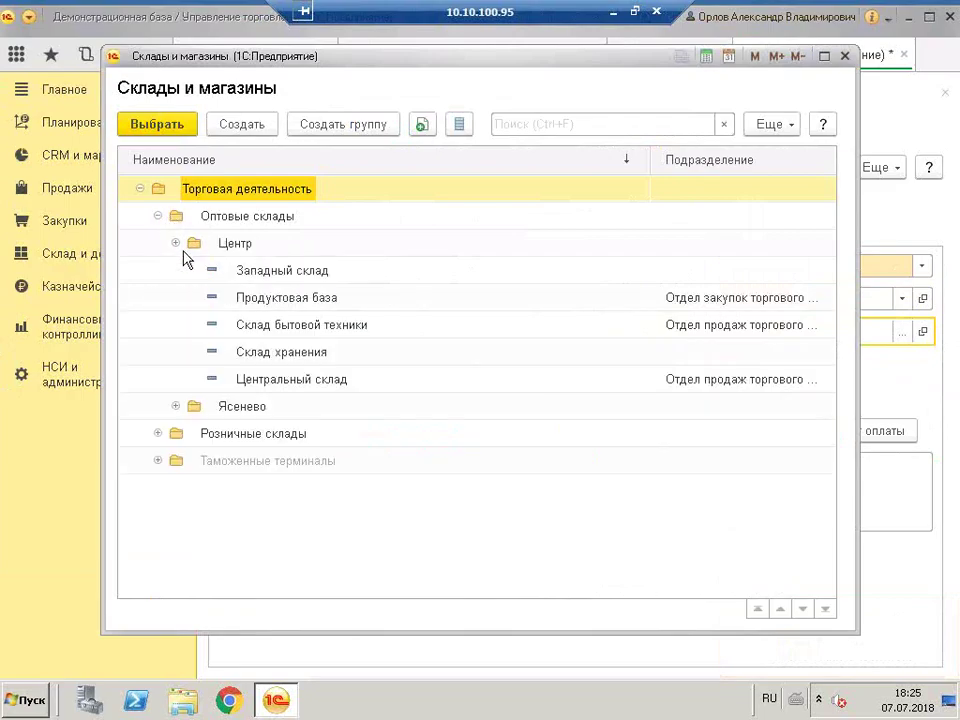
pyautogui.doubleClick(306, 279)
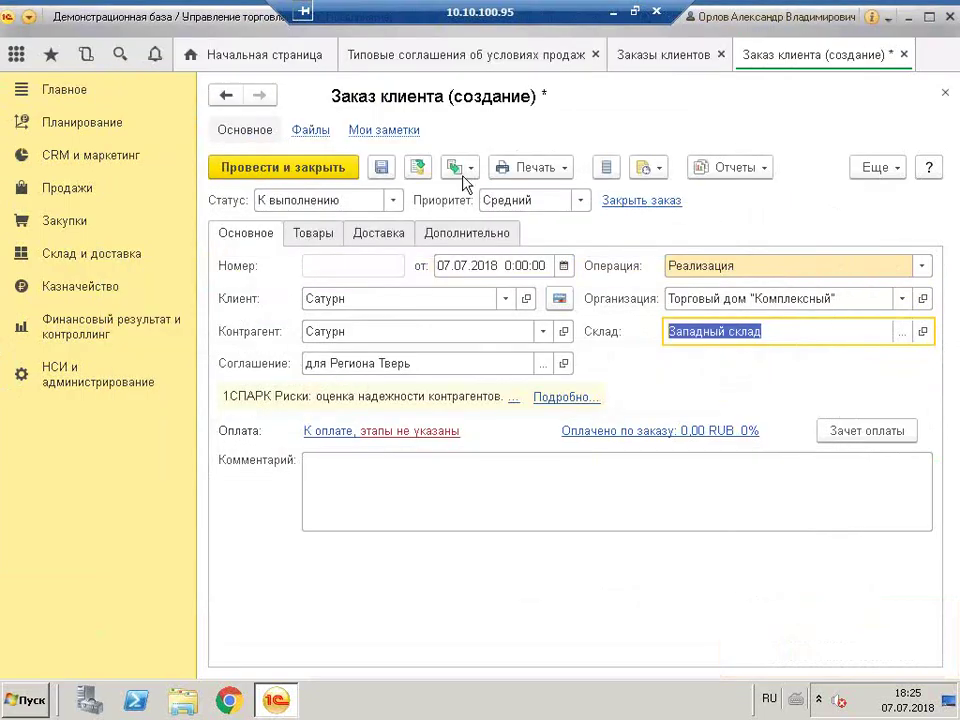
# Examine which goods are offered for the furniture, air conditioner and other product kinds in the order's goods selection
pyautogui.click(309, 236)
pyautogui.click(640, 267)
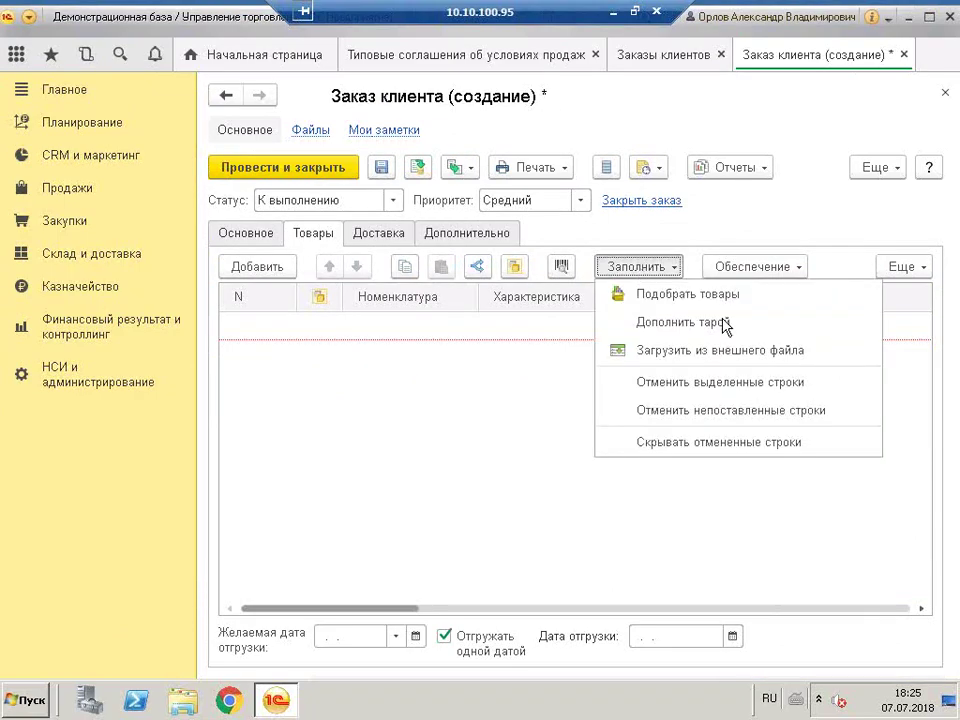
pyautogui.click(660, 294)
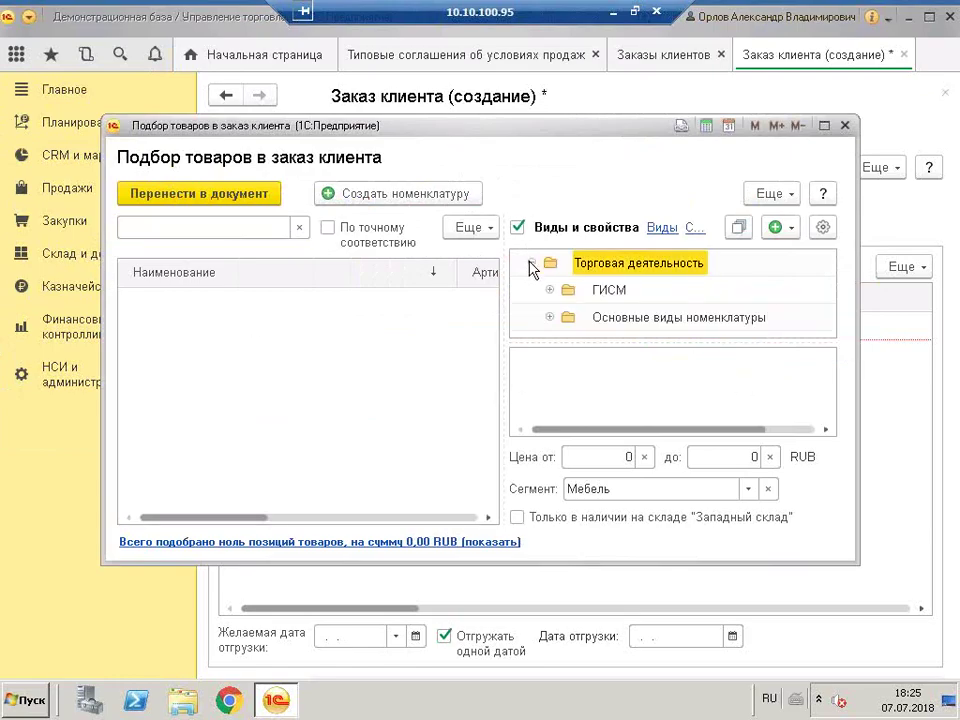
pyautogui.doubleClick(681, 310)
pyautogui.click(714, 292)
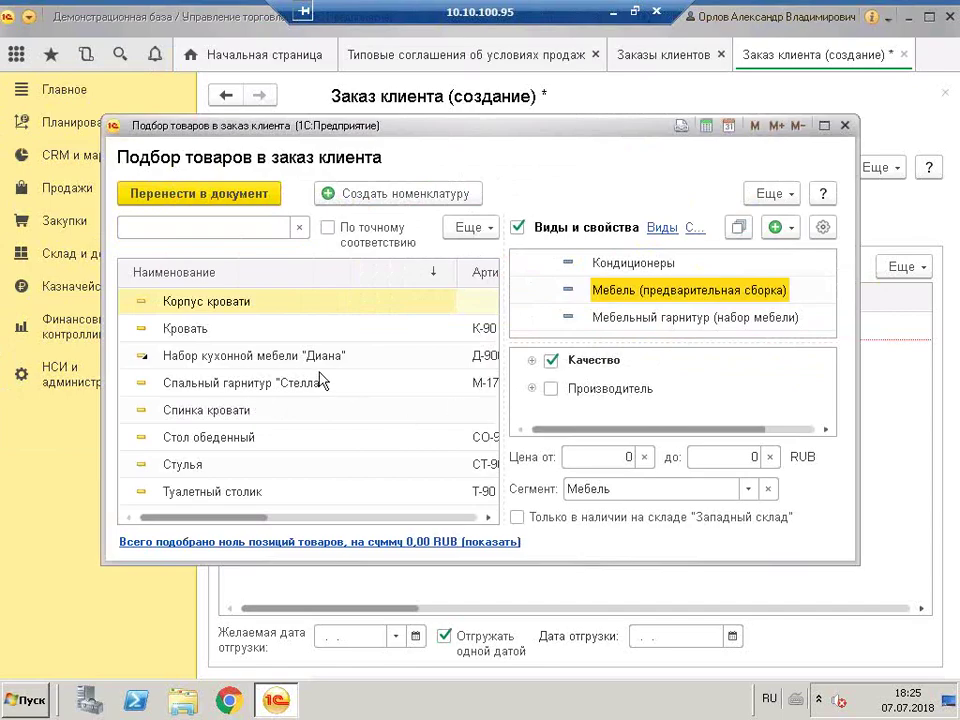
pyautogui.click(668, 263)
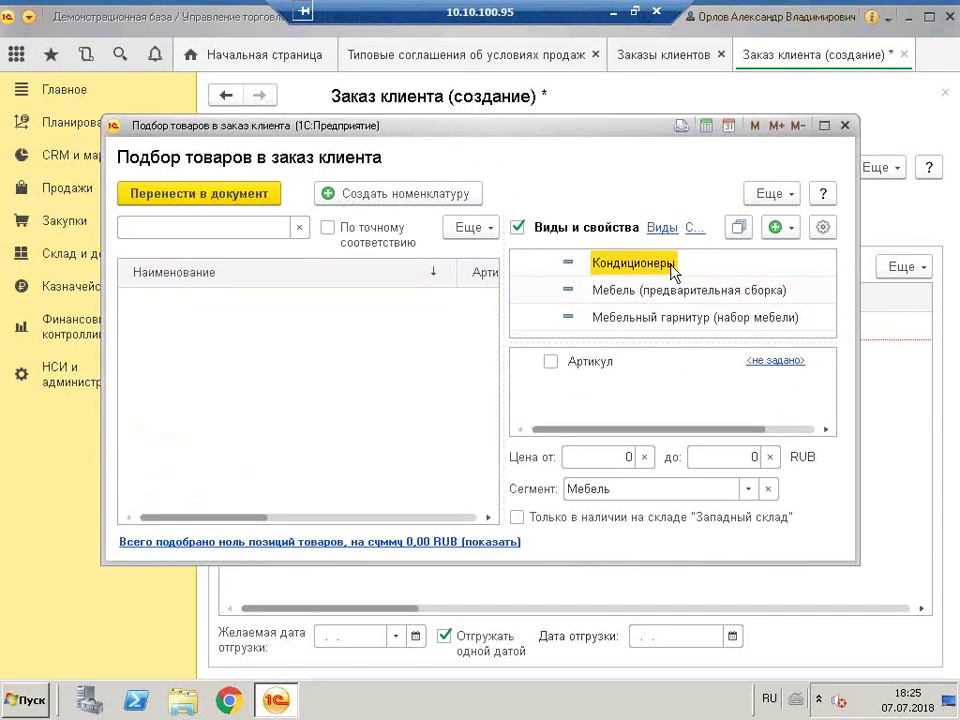
pyautogui.click(716, 318)
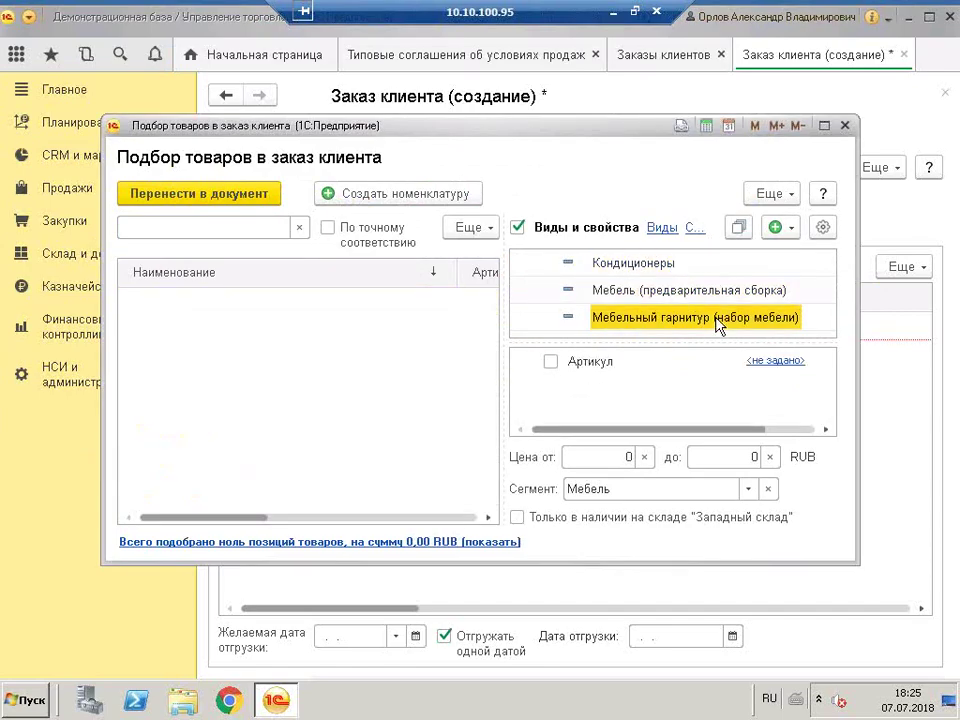
pyautogui.scroll(-3, 716, 330)
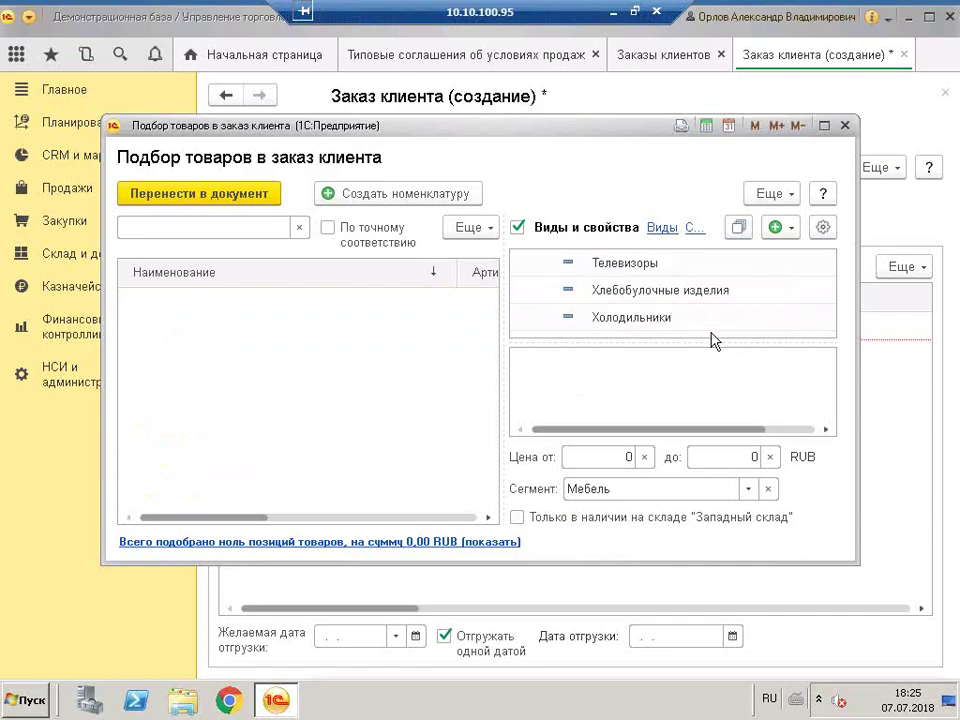
pyautogui.click(623, 297)
pyautogui.scroll(3, 623, 300)
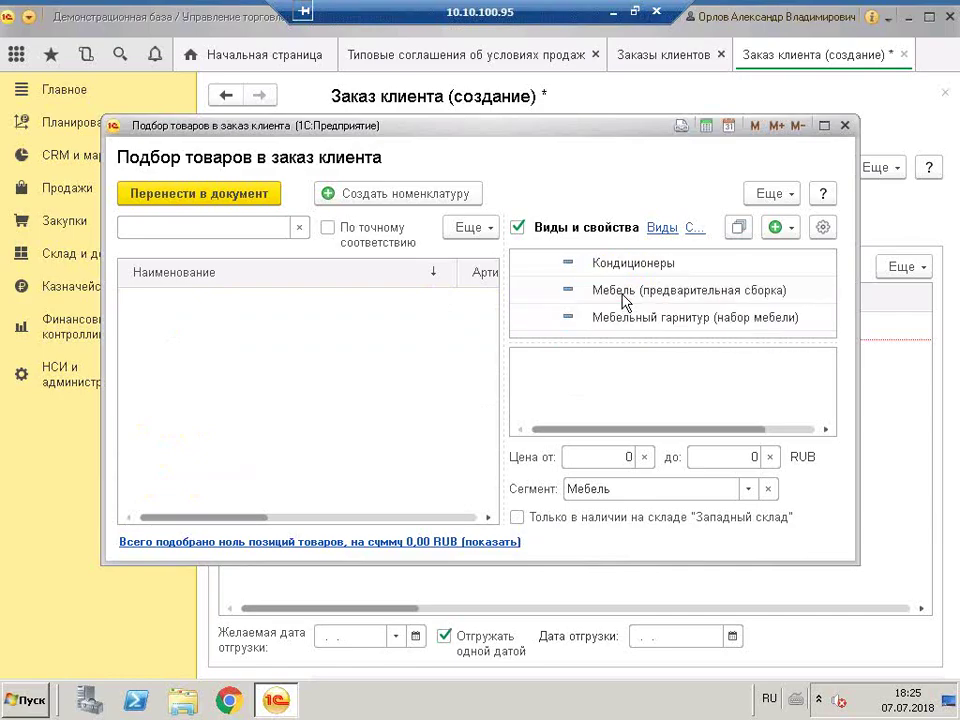
pyautogui.click(707, 320)
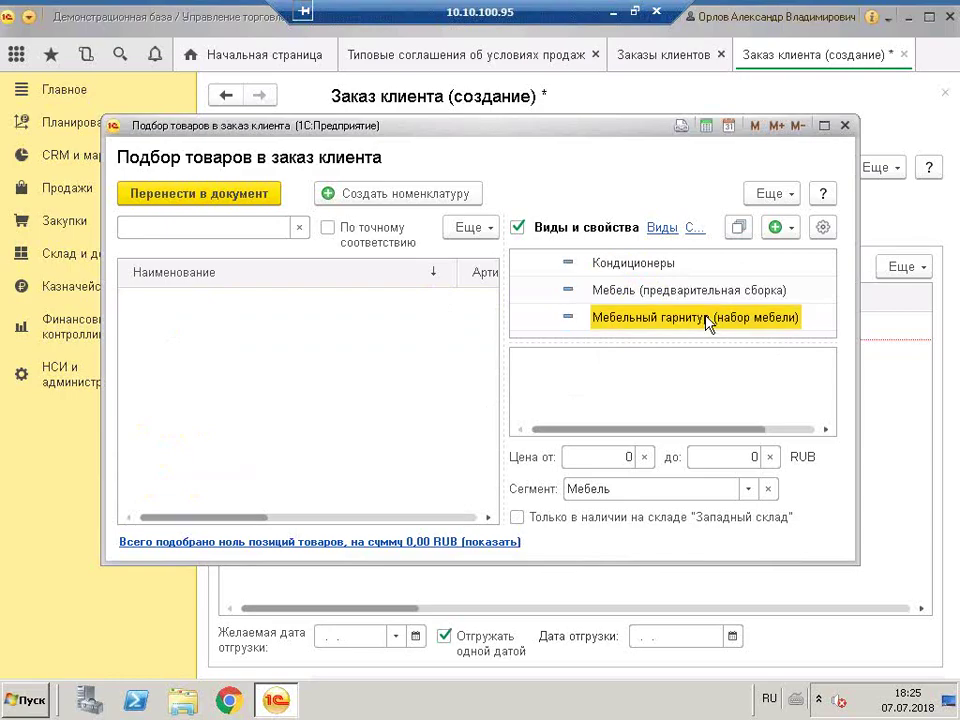
pyautogui.click(845, 126)
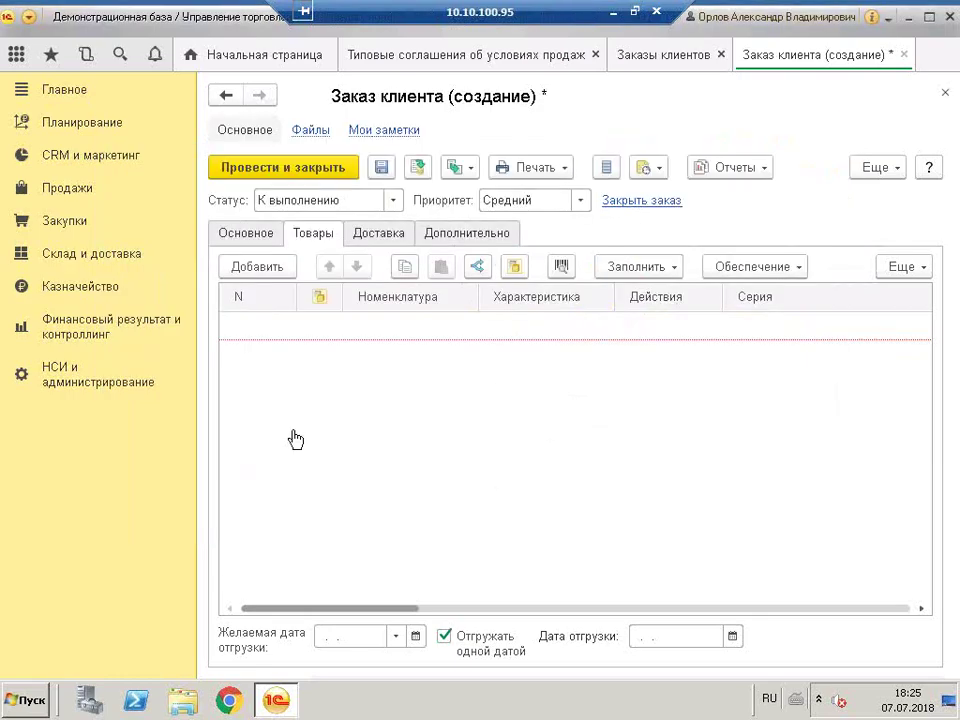
# Inspect the item segment in the order's sales agreement, and return to the order without changing the agreement
pyautogui.click(266, 235)
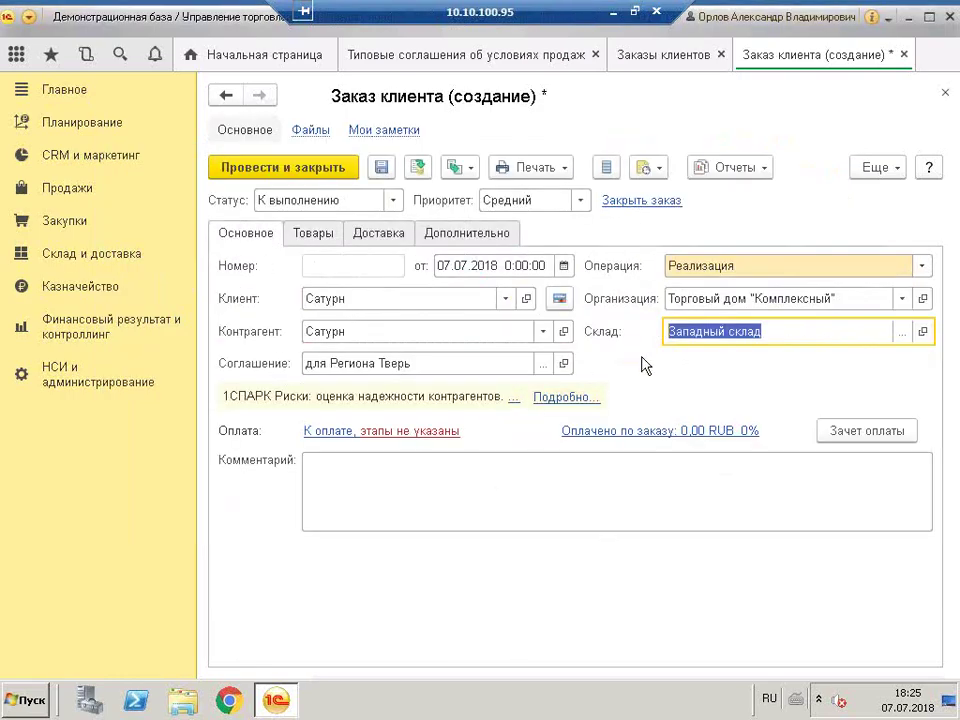
pyautogui.click(564, 364)
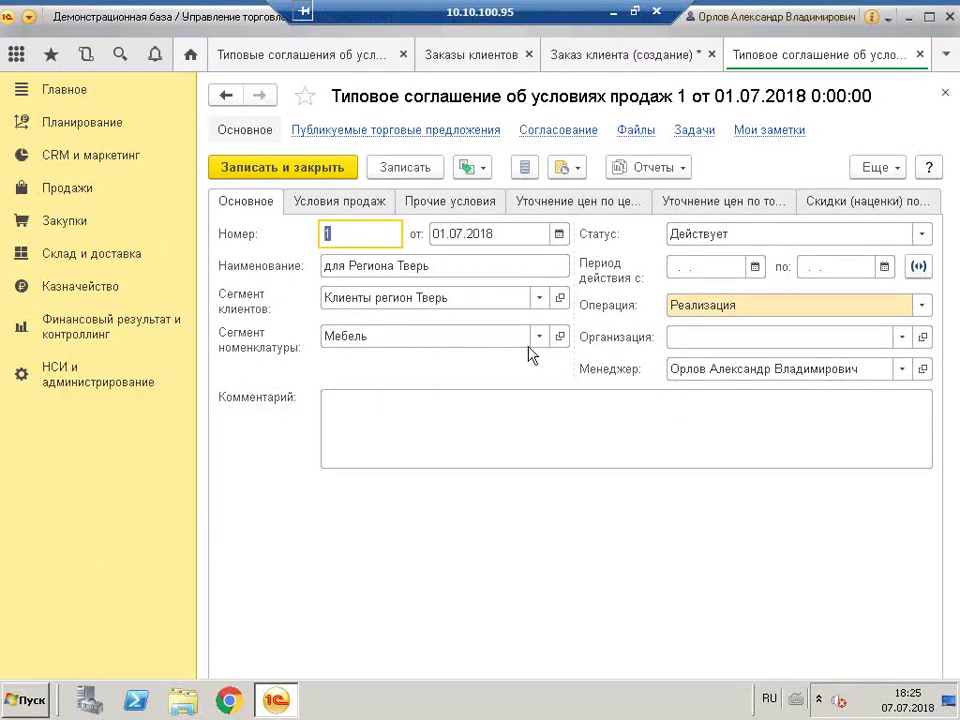
pyautogui.click(478, 336)
pyautogui.press('Escape')
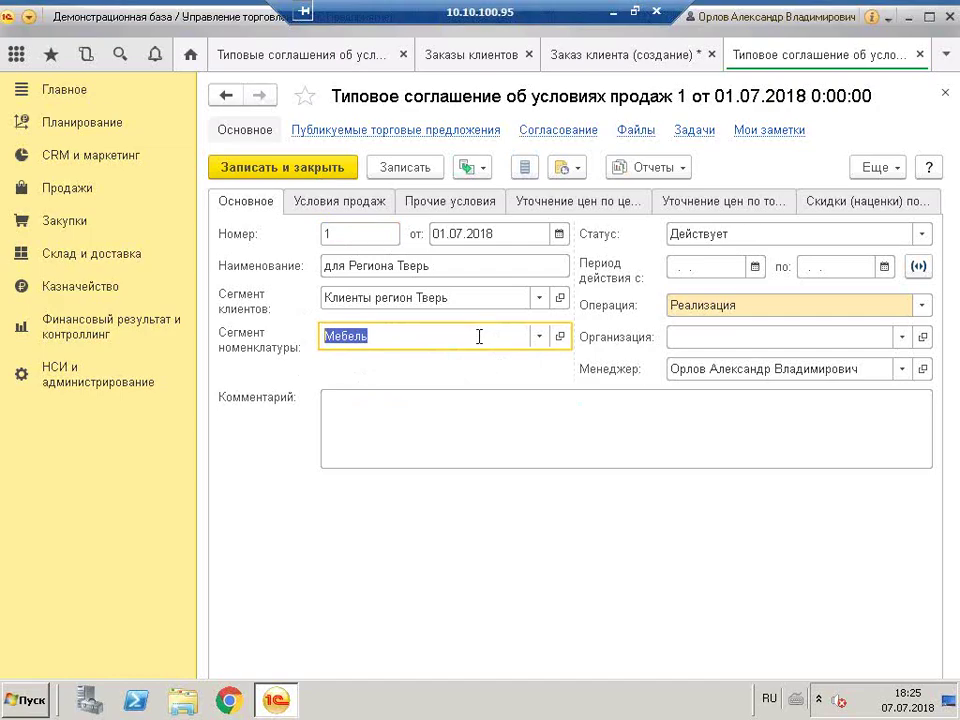
pyautogui.click(944, 92)
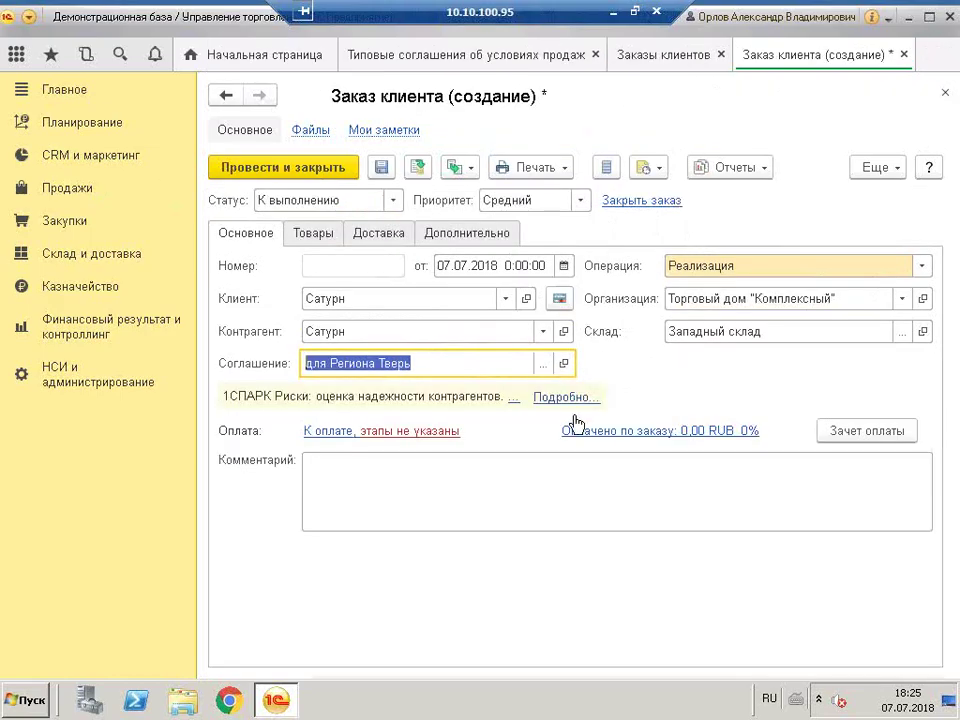
# Pick Шкаф 3-дверный from the kind "Мебель (предварительная сборка)" and transfer it into the order's goods
pyautogui.click(311, 236)
pyautogui.click(648, 268)
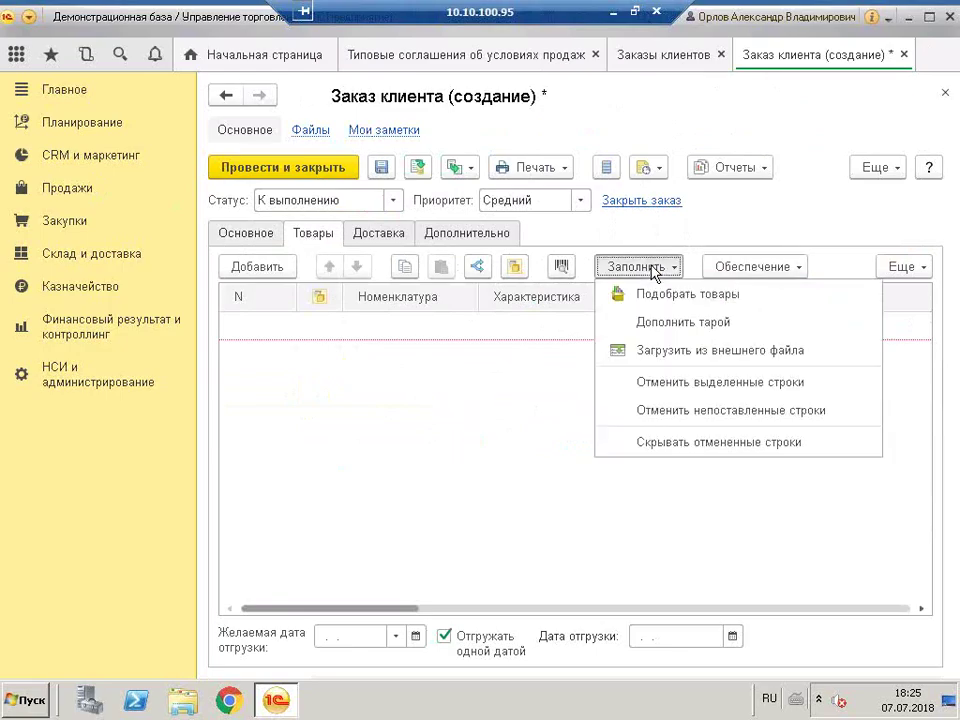
pyautogui.click(688, 295)
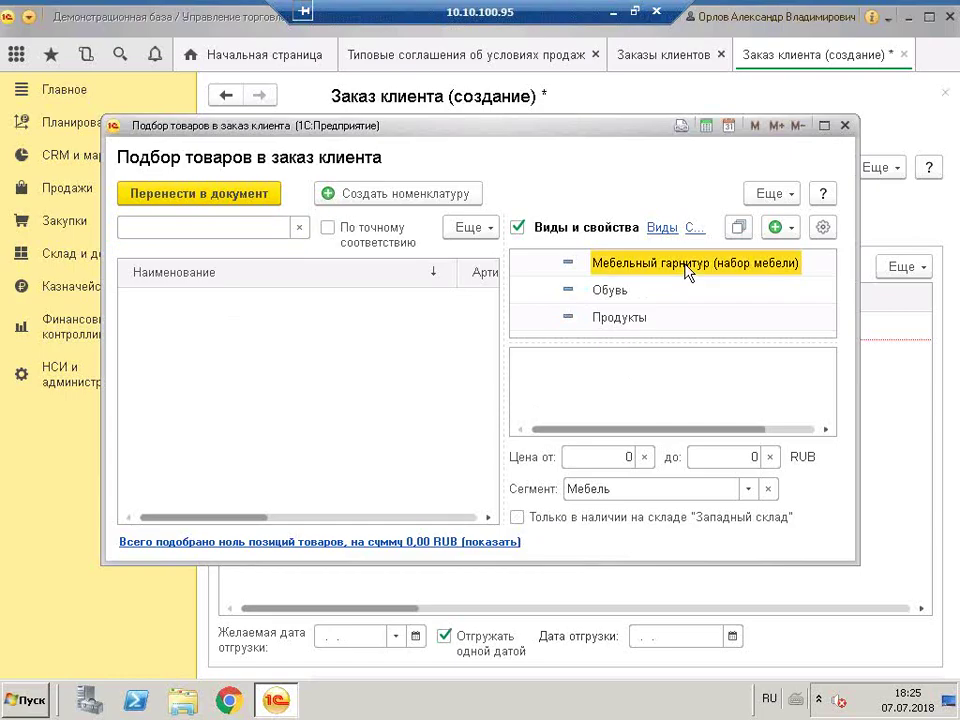
pyautogui.scroll(2, 688, 272)
pyautogui.scroll(3, 637, 290)
pyautogui.scroll(-4, 681, 285)
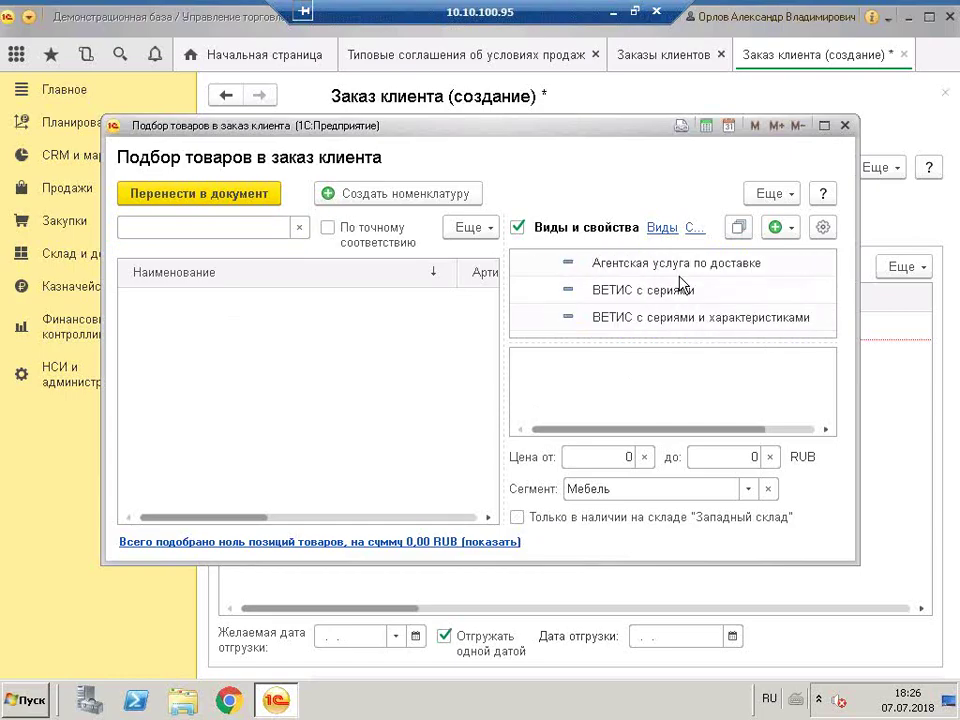
pyautogui.click(824, 126)
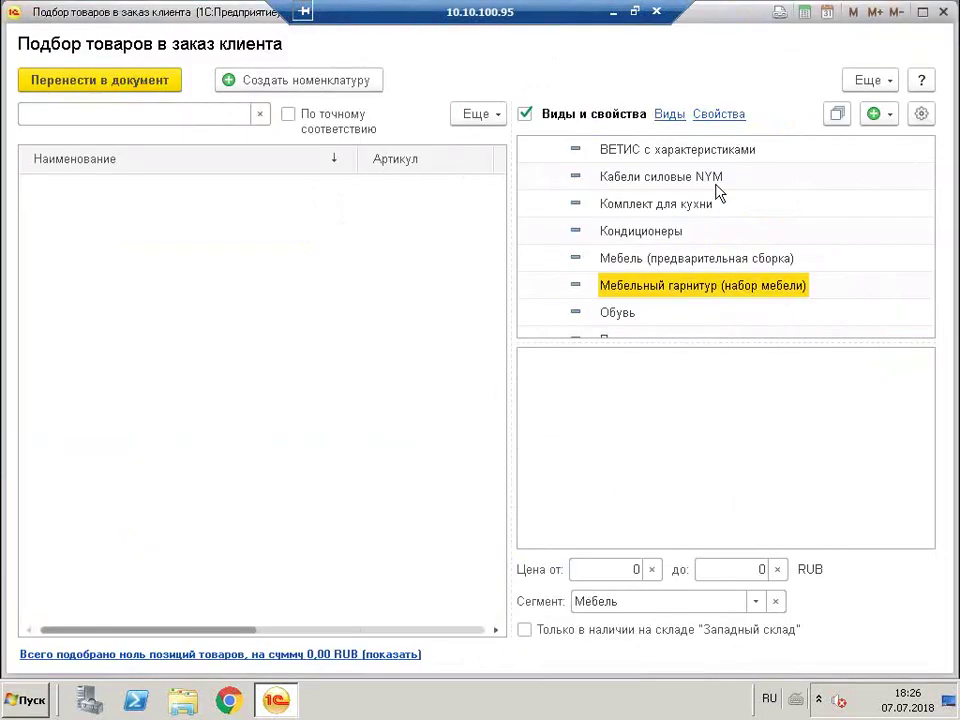
pyautogui.click(695, 259)
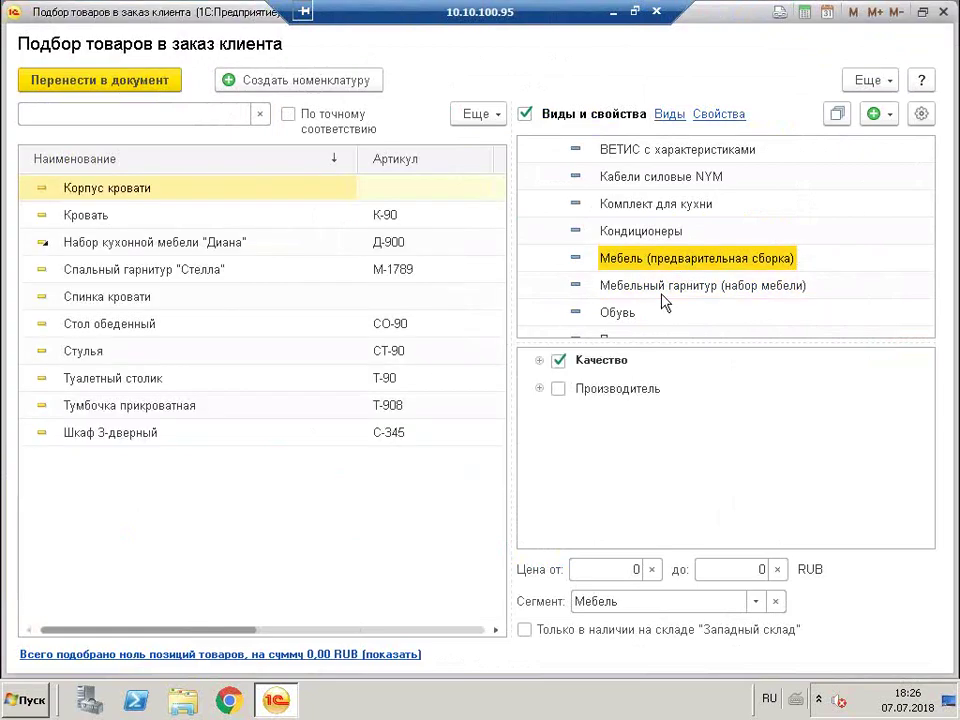
pyautogui.click(112, 437)
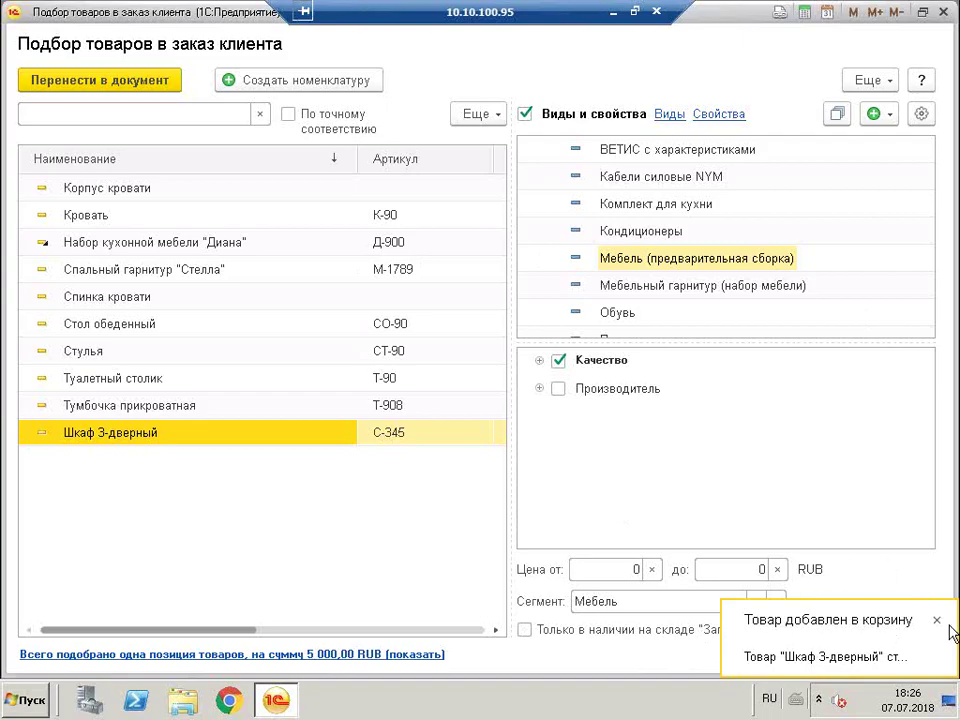
pyautogui.click(118, 84)
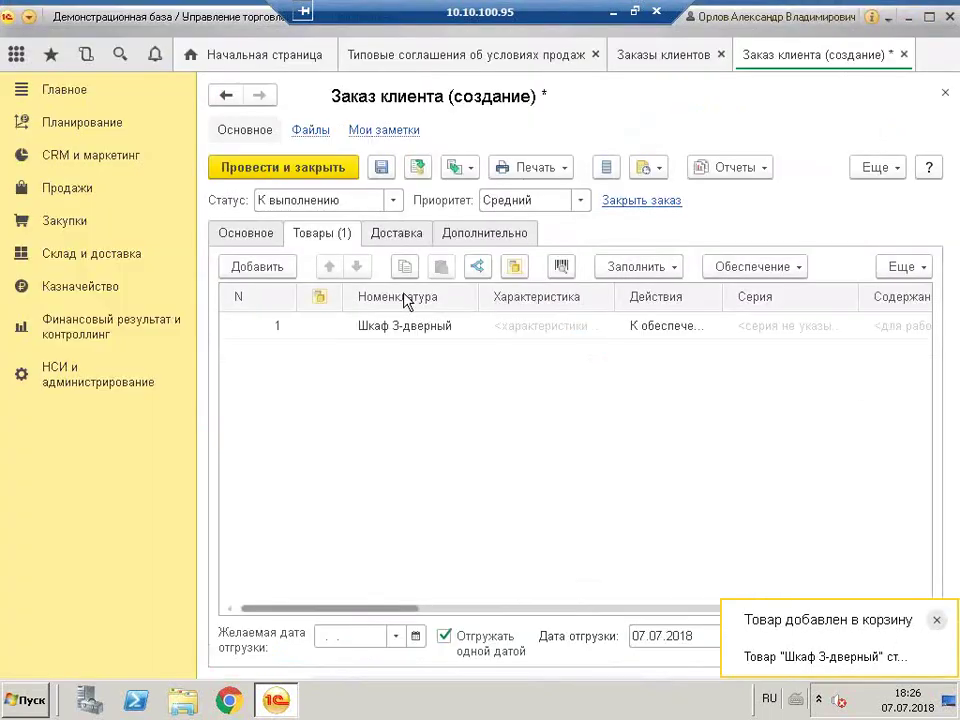
# Set the customer order's desired shipping date to 07.07.2018, then post and close the order
pyautogui.moveTo(452, 612); pyautogui.dragTo(587, 612)
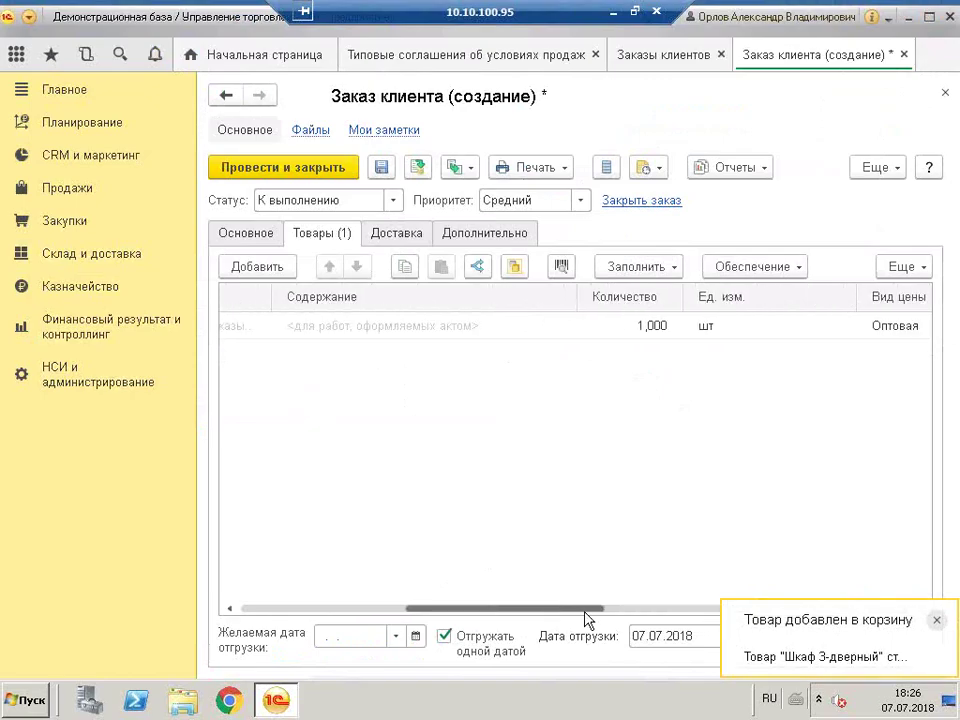
pyautogui.click(399, 641)
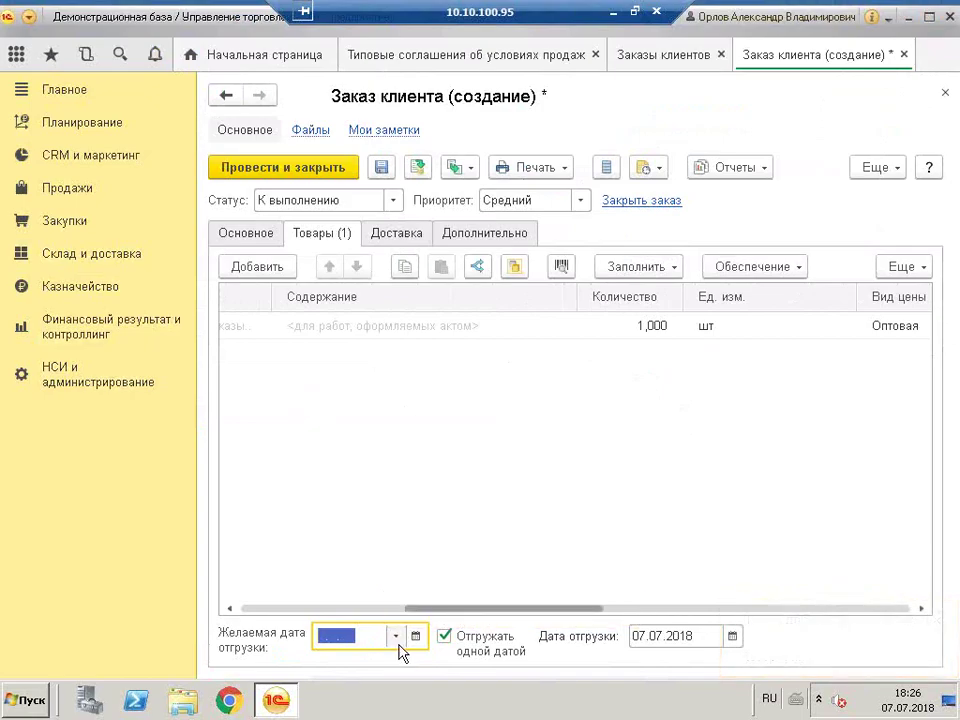
pyautogui.write('07.')
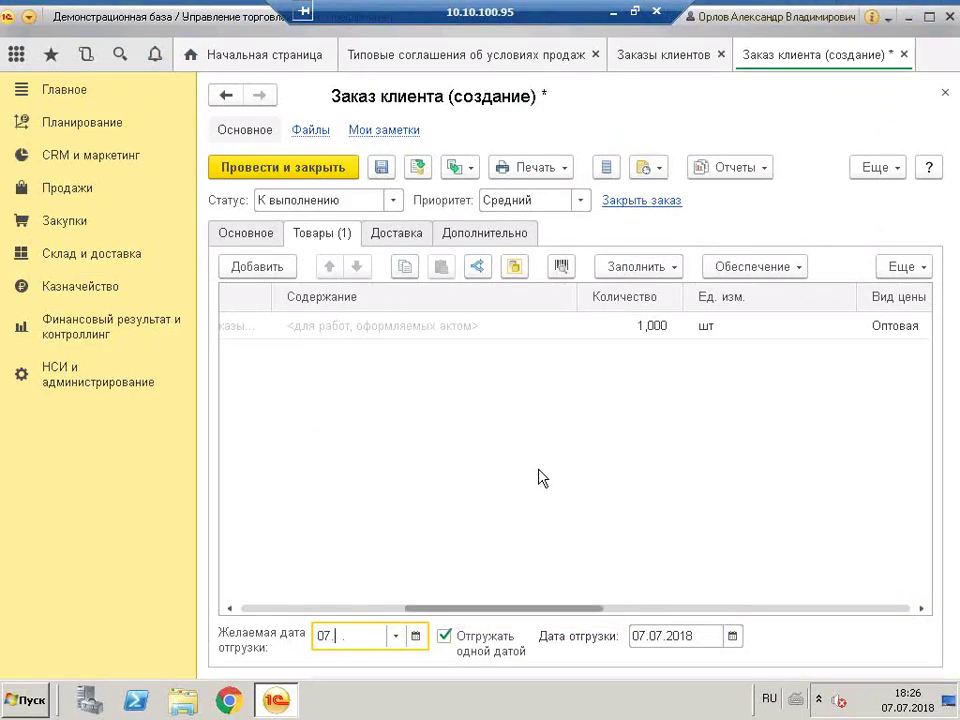
pyautogui.write('07.2018')
pyautogui.click(307, 168)
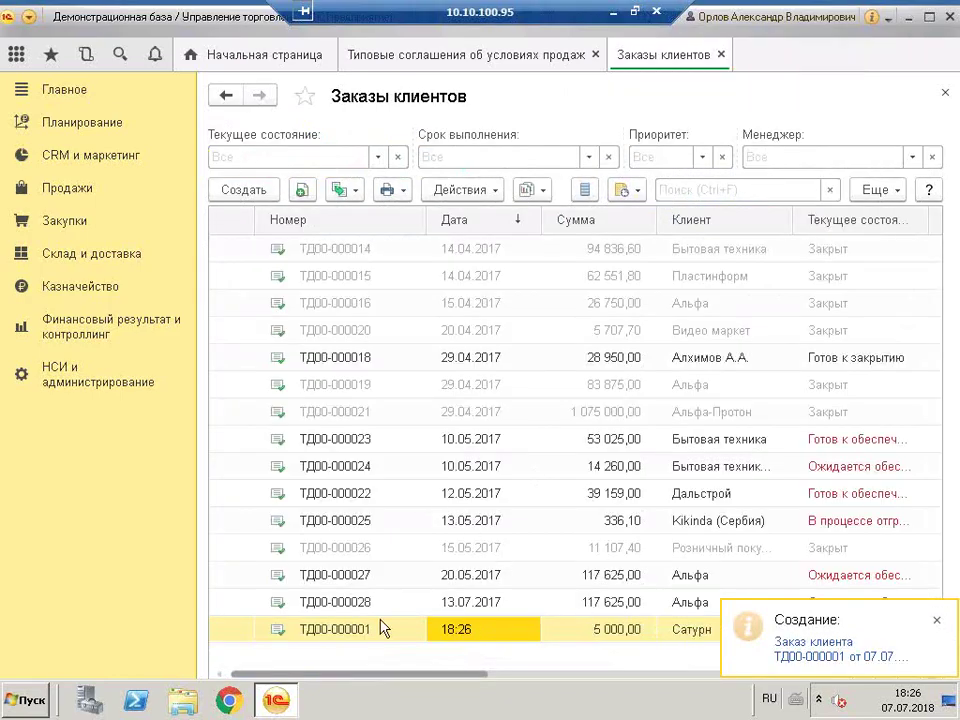
pyautogui.click(936, 620)
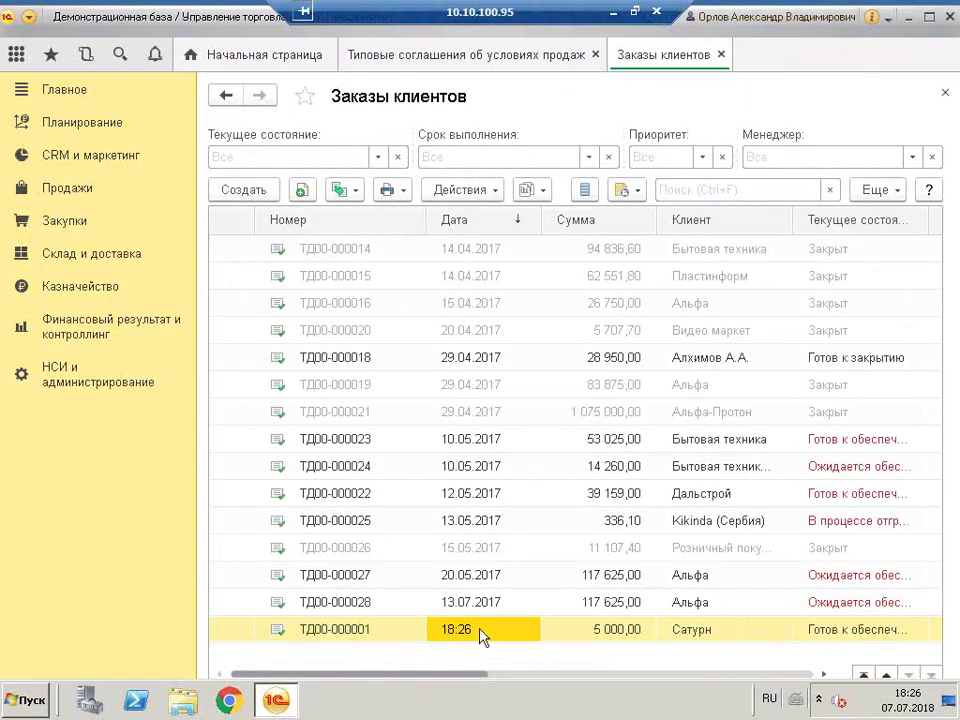
pyautogui.click(595, 630)
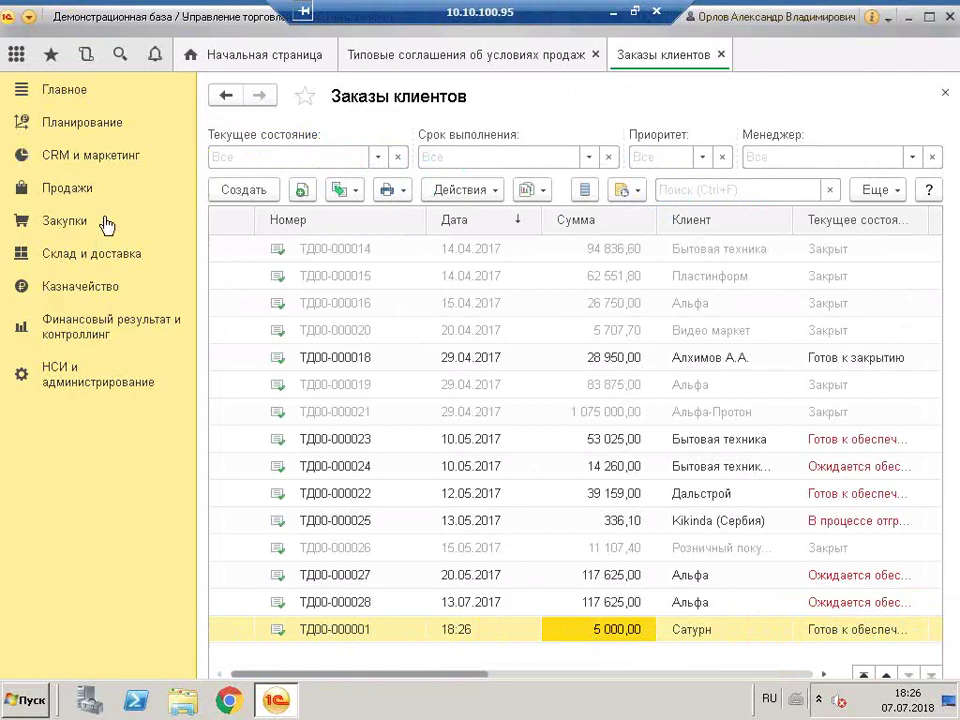
# Review the client and item segments of the standard sales agreement "для Региона Тверь", then close it and the agreements list
pyautogui.click(70, 158)
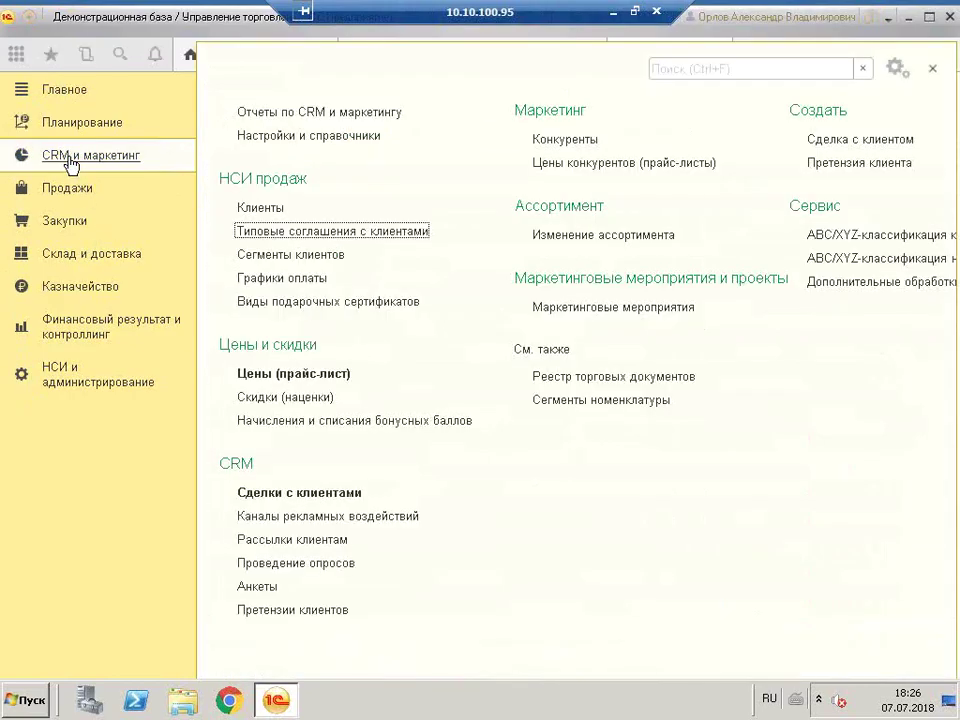
pyautogui.click(282, 234)
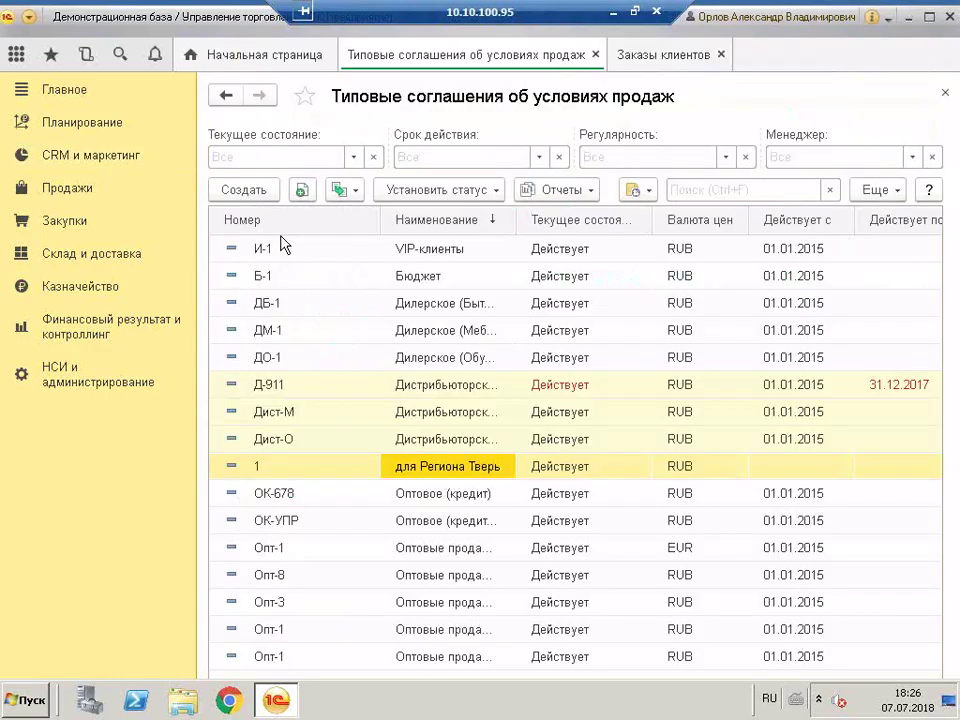
pyautogui.doubleClick(533, 468)
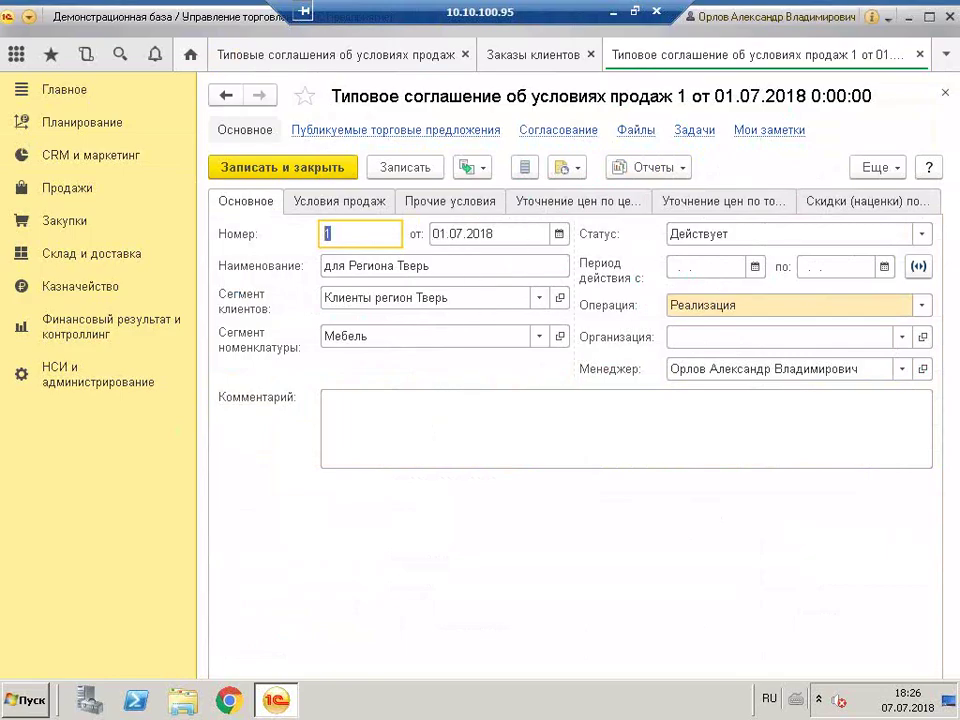
pyautogui.click(943, 97)
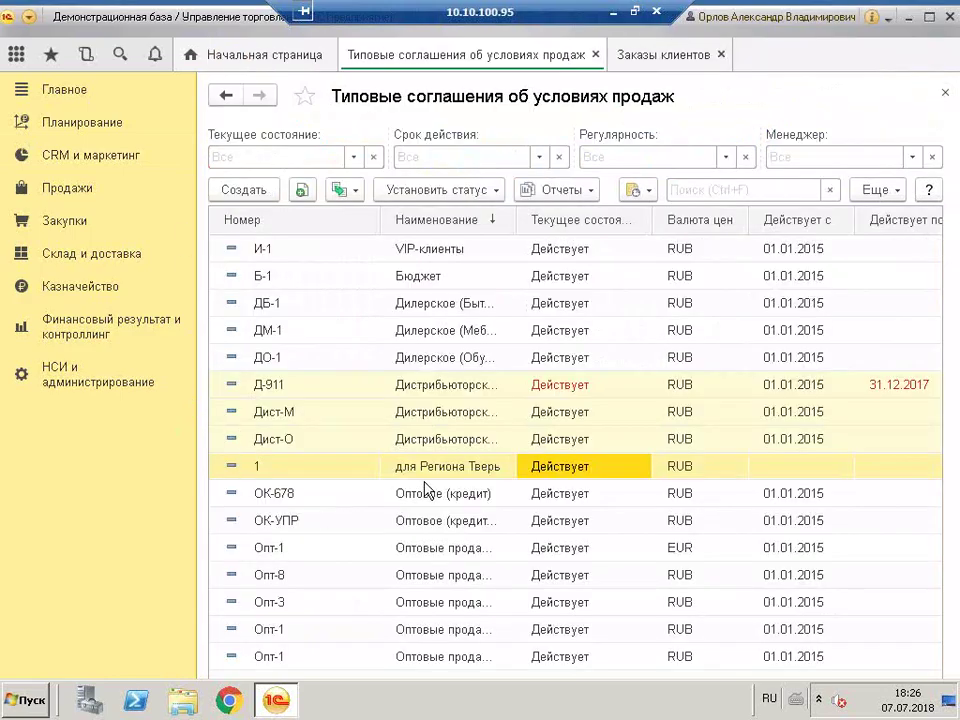
pyautogui.click(596, 55)
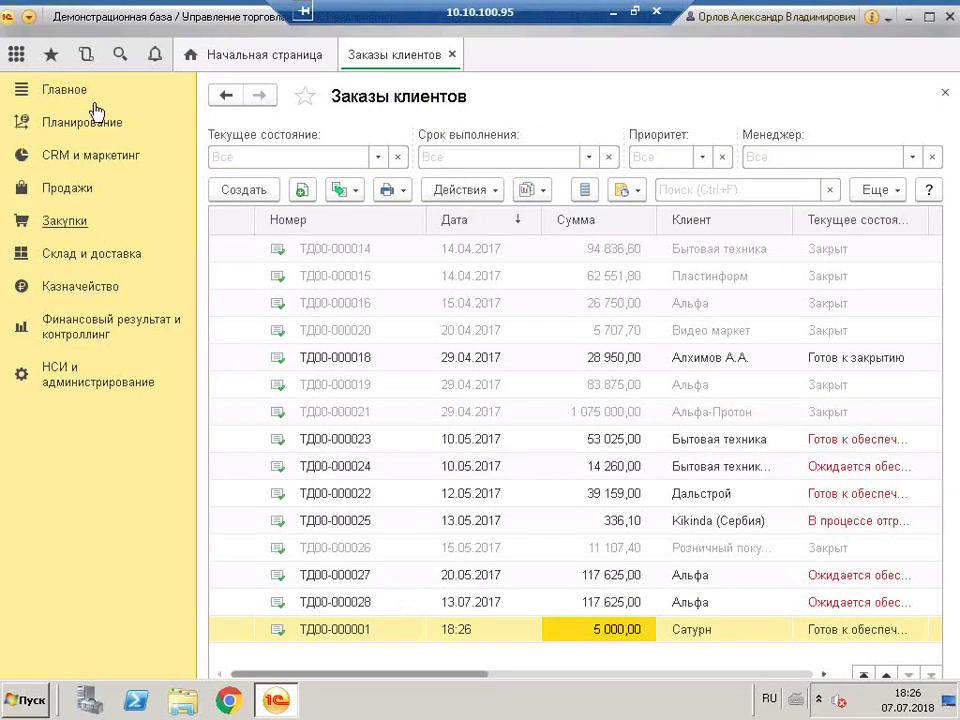
# Start a new percentage discount, Скидка (наценка) процентом, in the wholesale clients' group of the discounts and markups
pyautogui.click(74, 224)
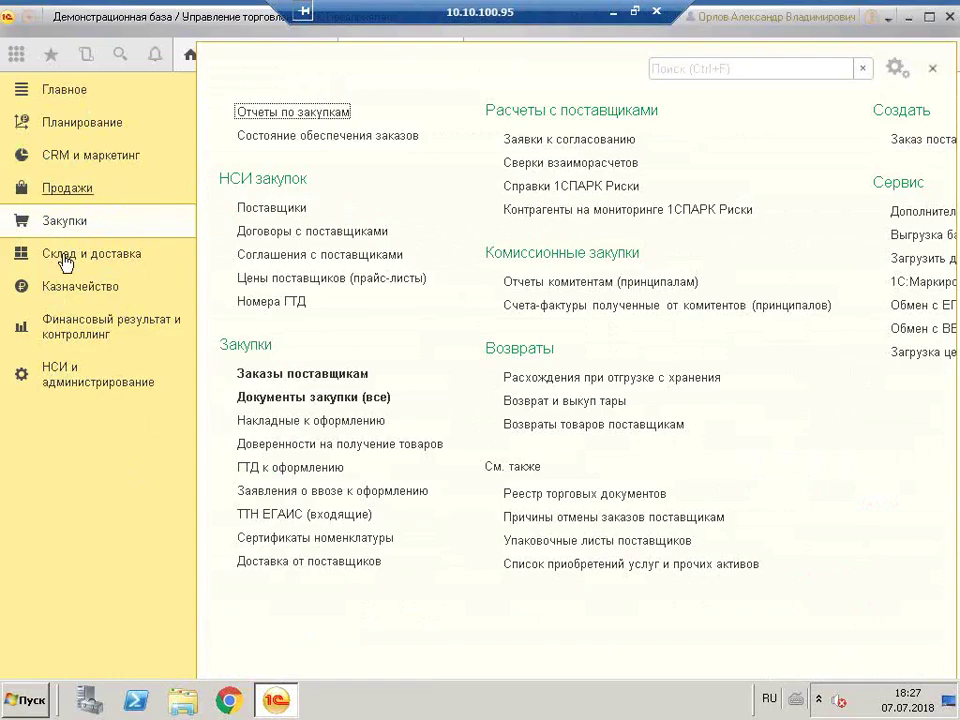
pyautogui.click(98, 158)
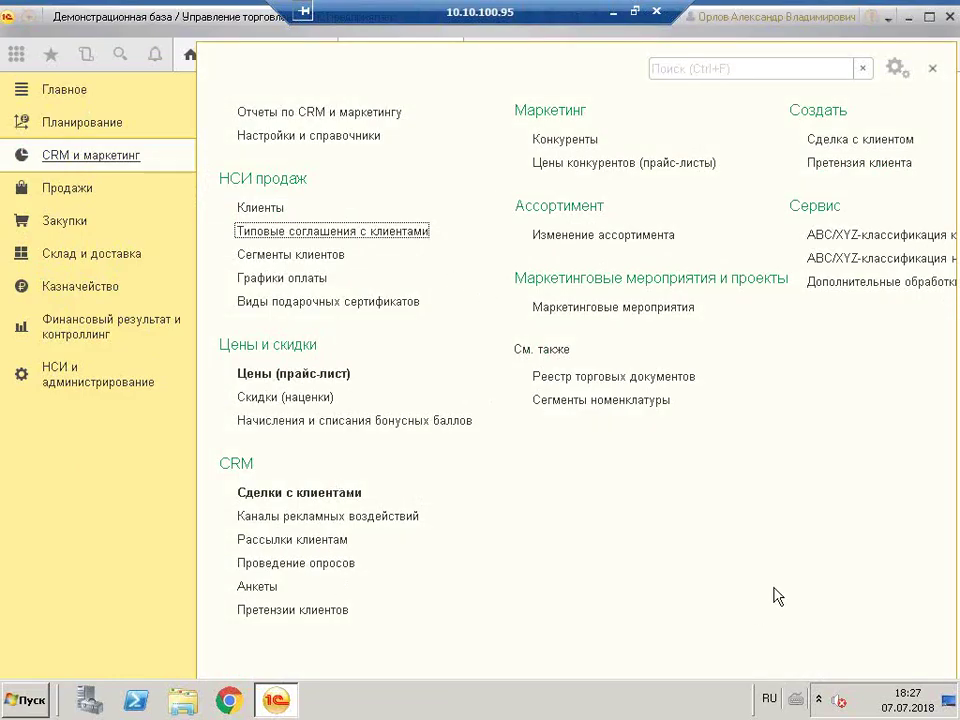
pyautogui.click(276, 399)
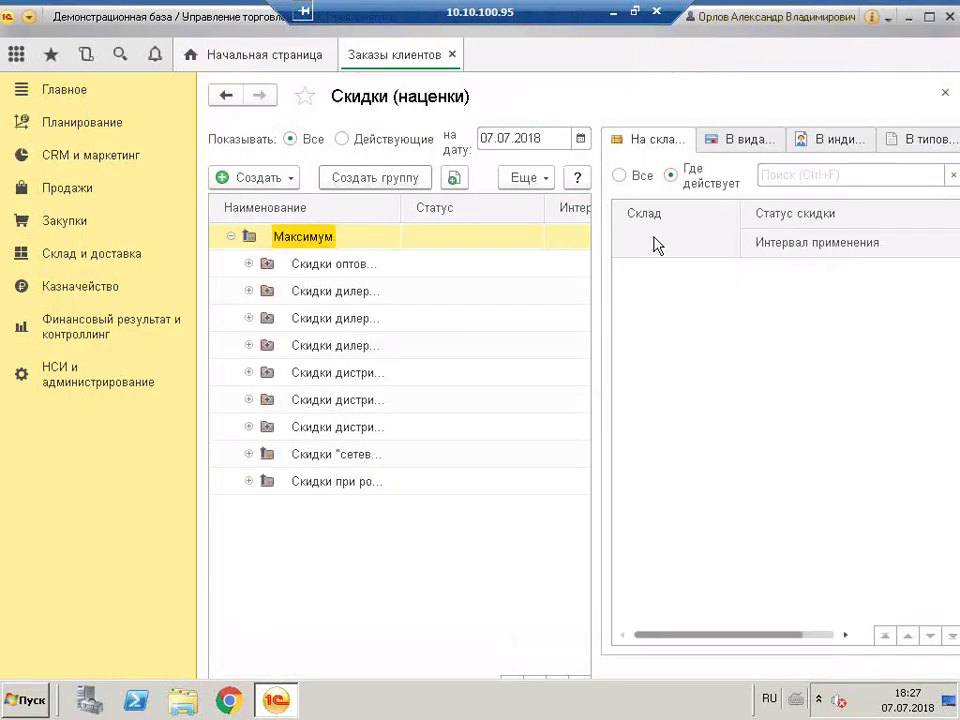
pyautogui.click(248, 264)
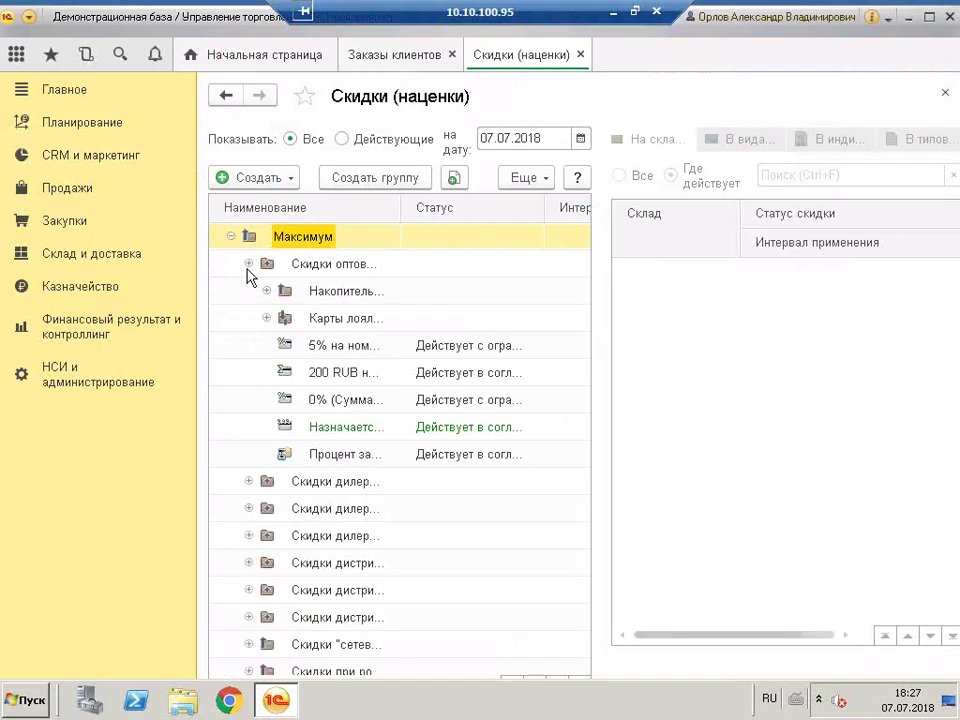
pyautogui.click(350, 454)
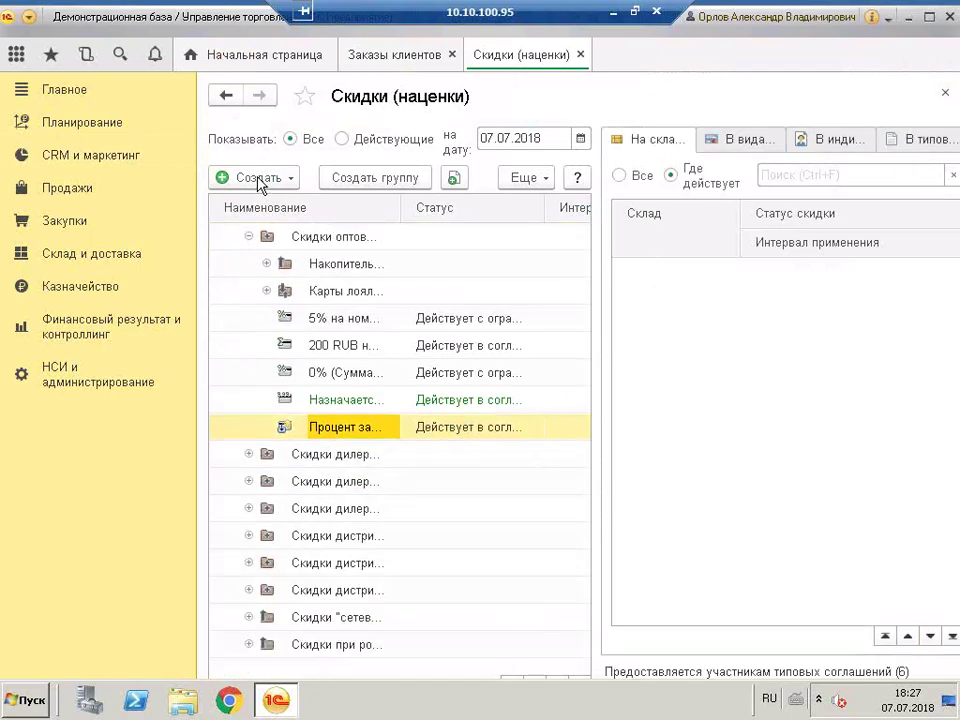
pyautogui.click(260, 180)
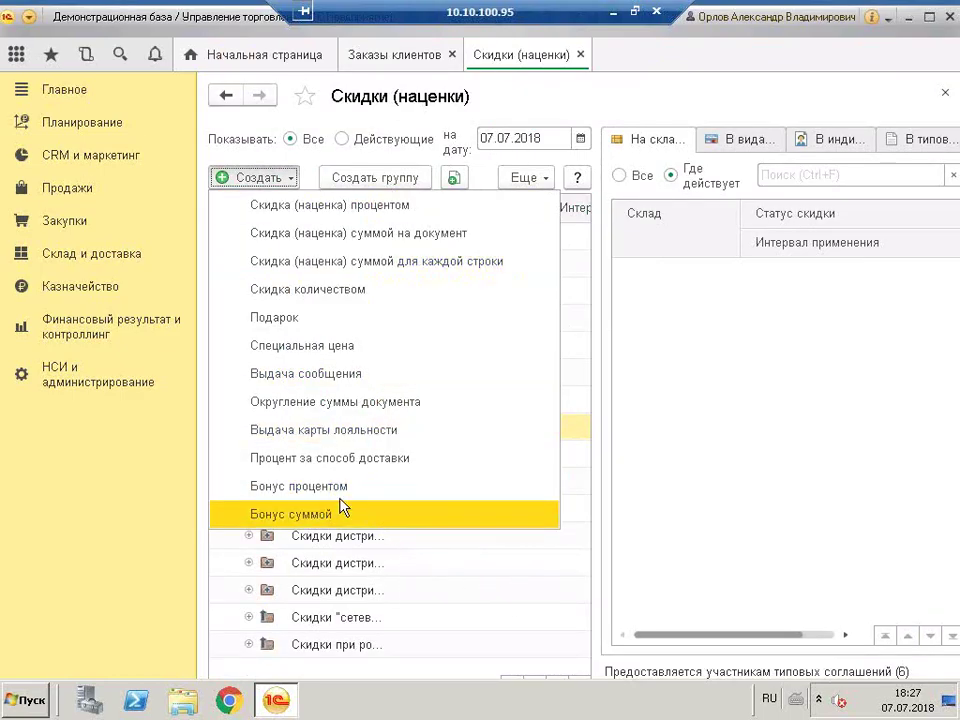
pyautogui.click(467, 210)
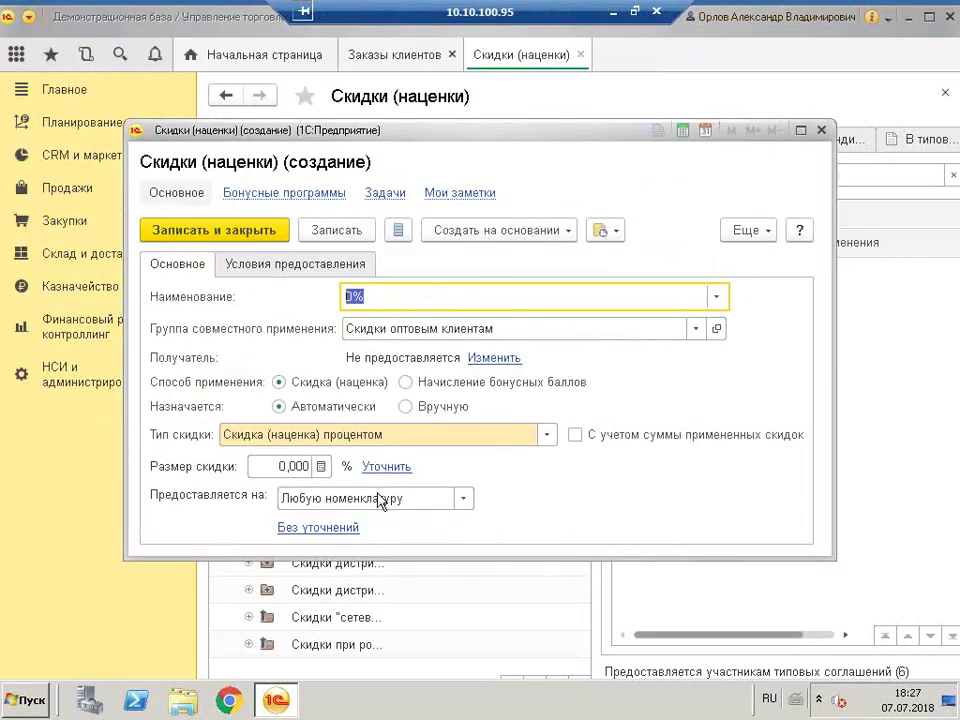
# Try providing the discount on Номенклатуру из сегмента, then return it to Любую номенклатуру
pyautogui.click(413, 498)
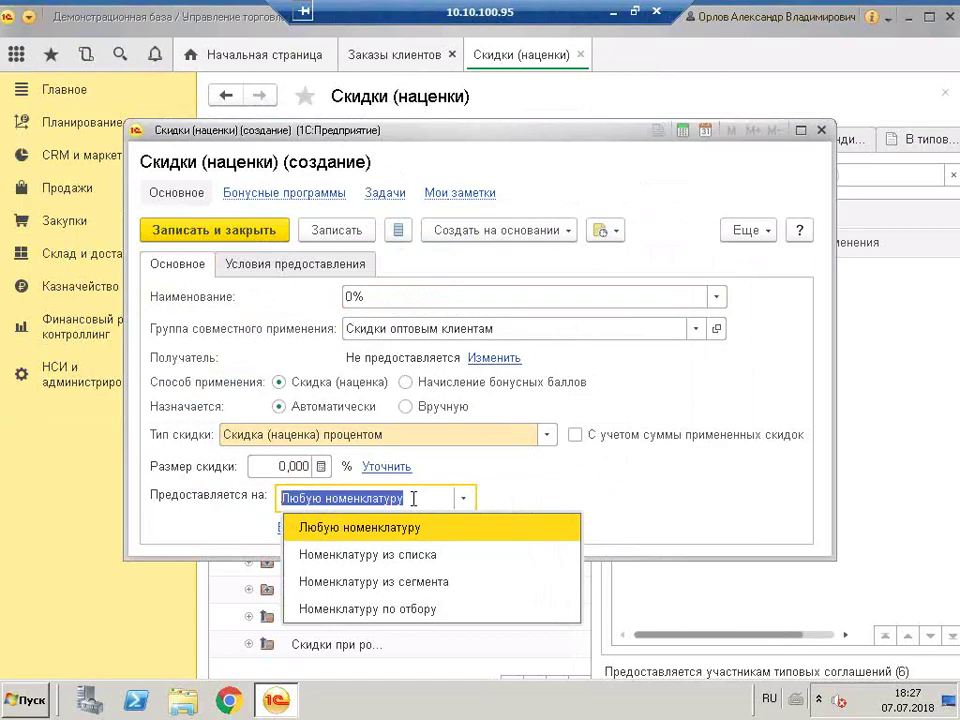
pyautogui.click(440, 582)
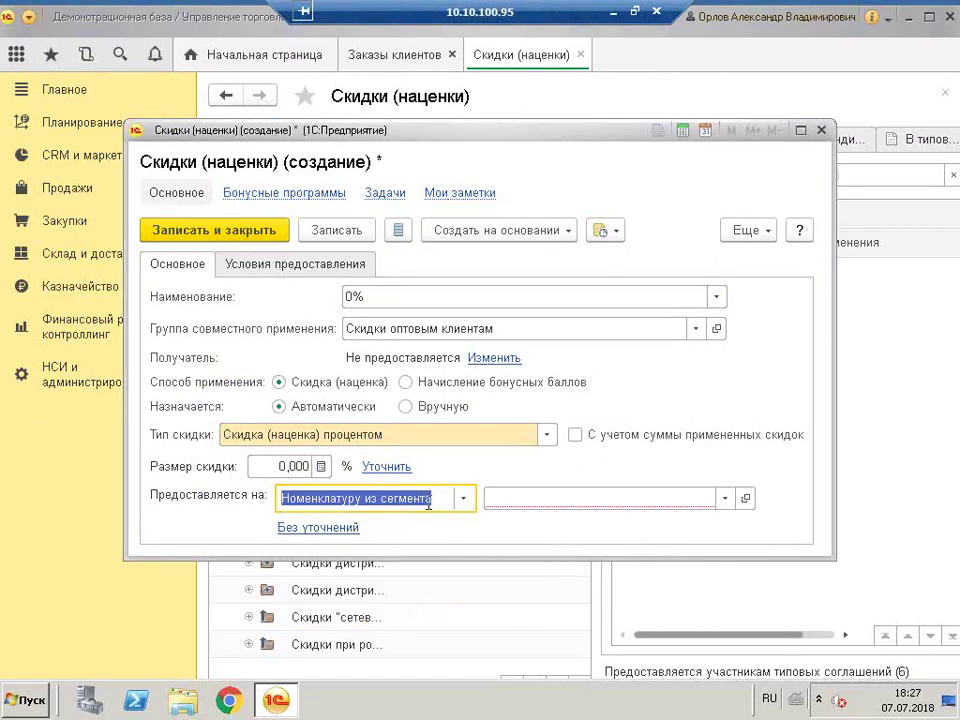
pyautogui.click(660, 496)
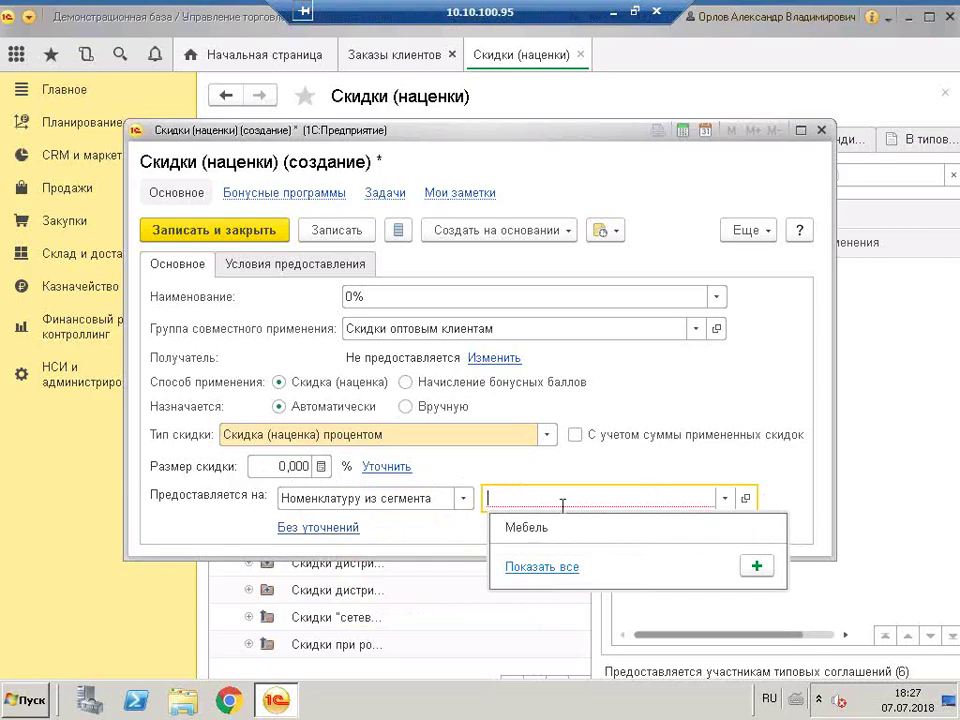
pyautogui.click(464, 498)
pyautogui.click(330, 523)
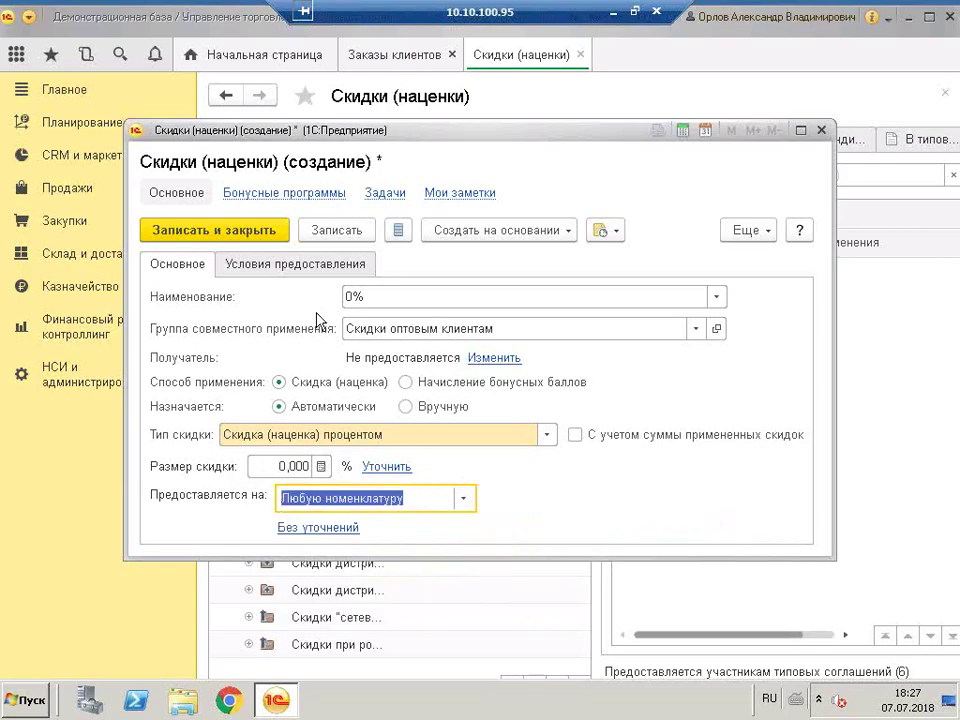
# Examine the available joint application groups, including the contents of Скидки дилерам обуви, without changing the new discount's group
pyautogui.click(544, 327)
pyautogui.click(456, 405)
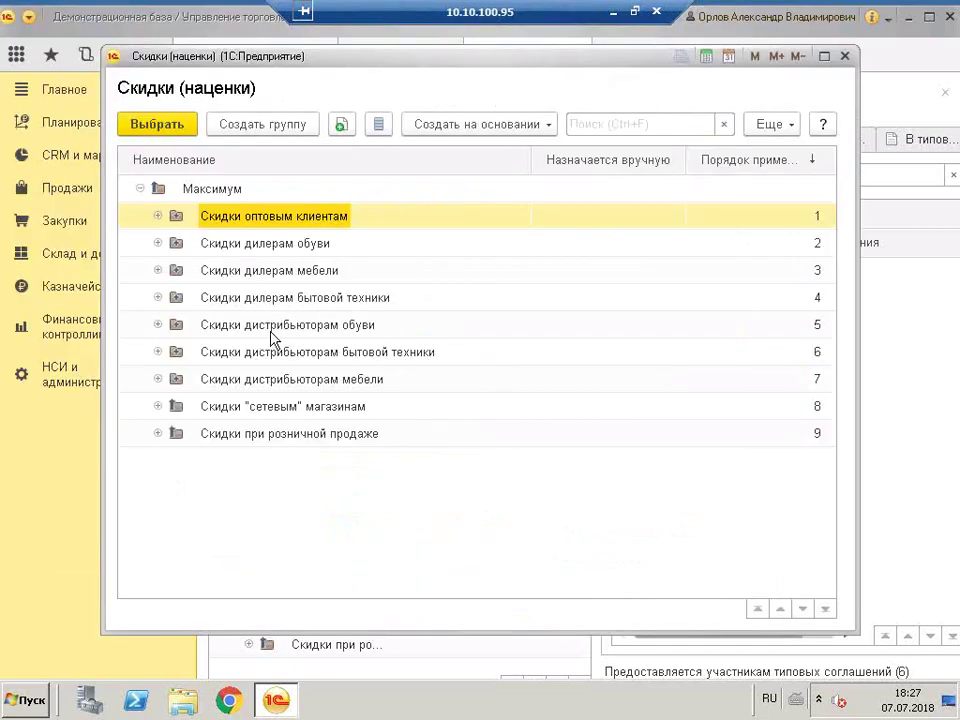
pyautogui.click(215, 351)
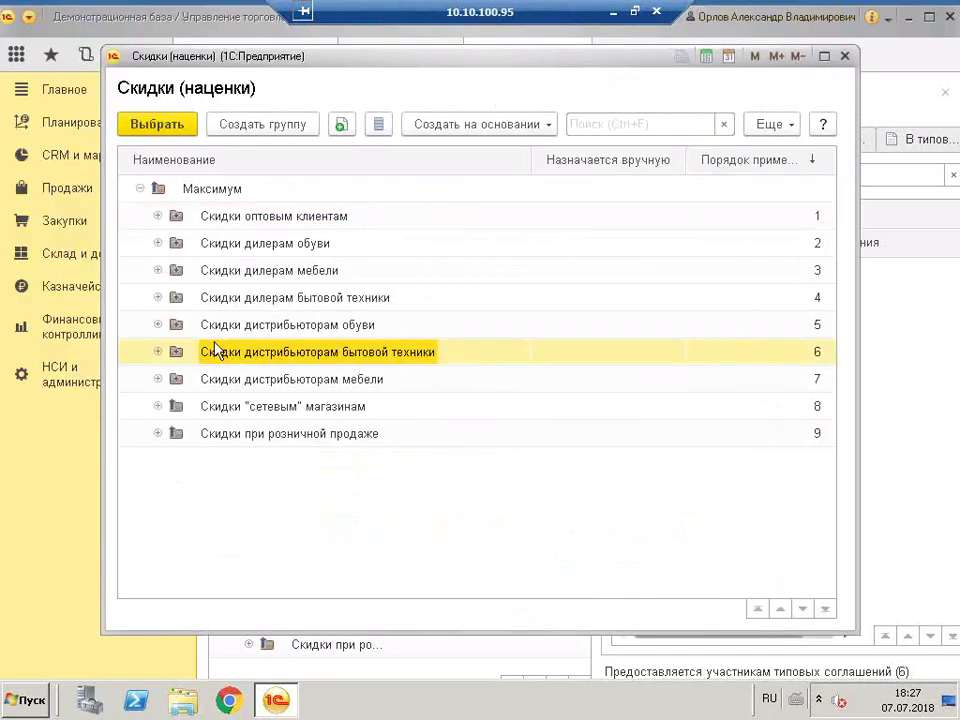
pyautogui.click(157, 243)
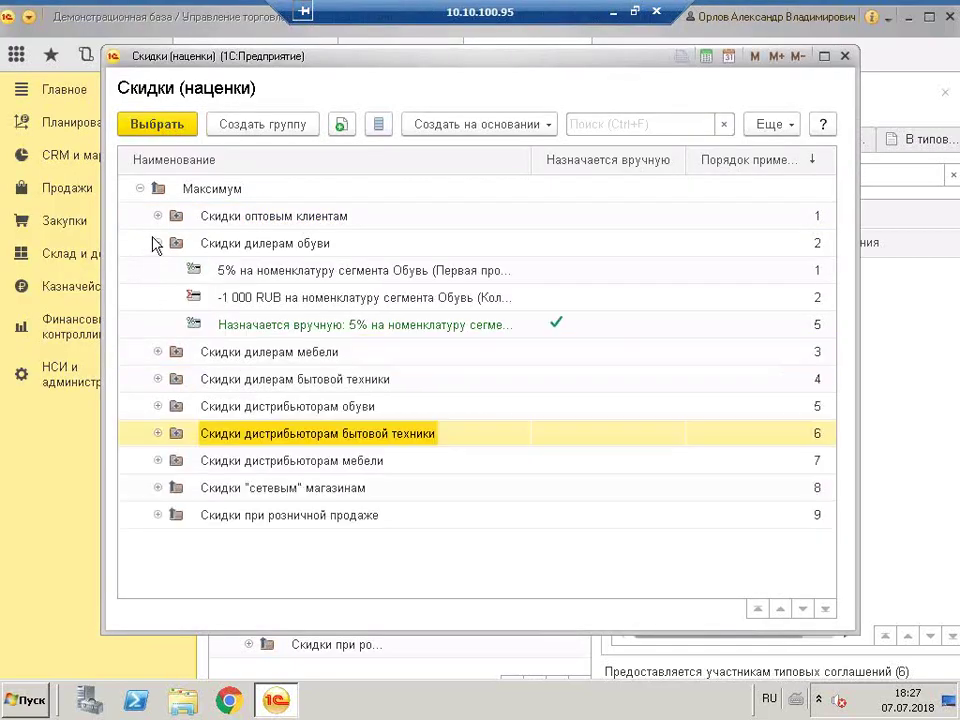
pyautogui.doubleClick(465, 298)
pyautogui.click(480, 372)
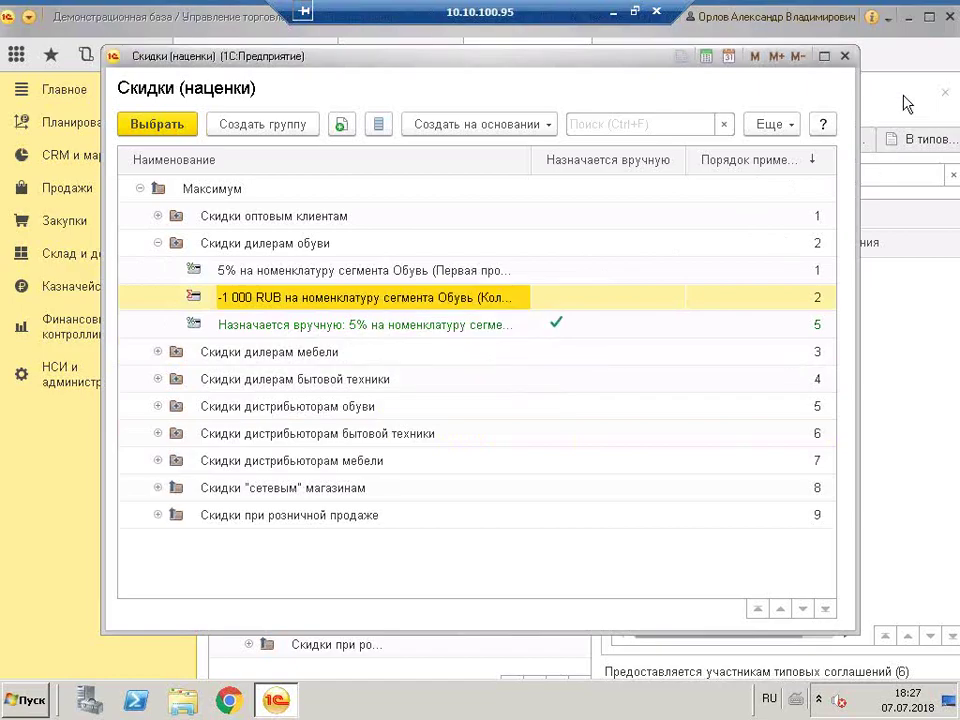
pyautogui.click(845, 56)
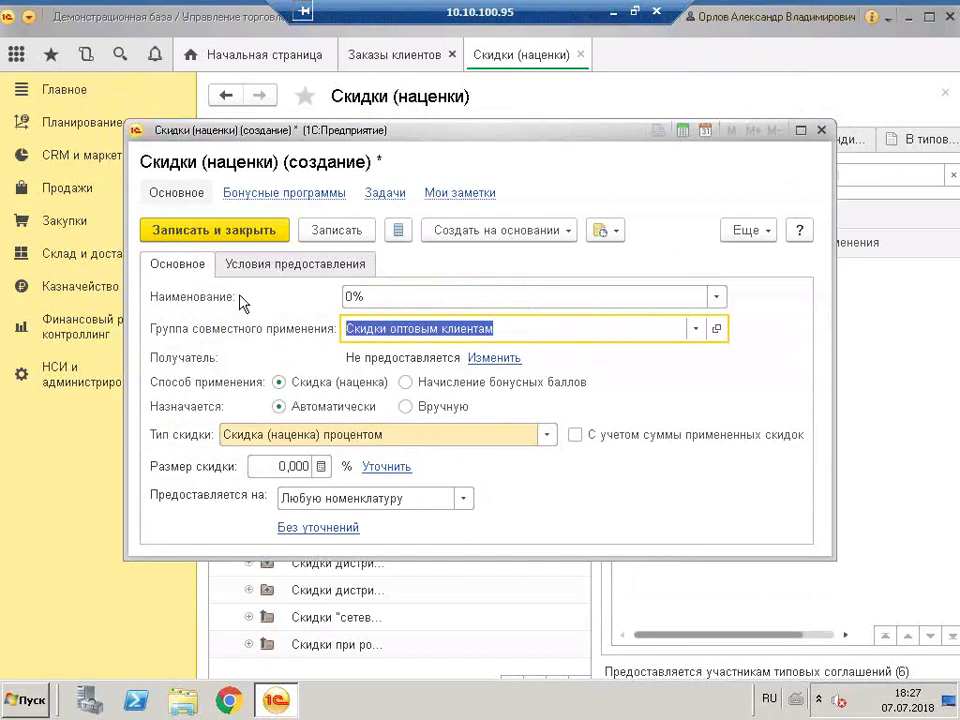
# Add the condition Вхождение клиента в сегмент to the discount, with the client segment Клиенты регион Тверь
pyautogui.click(226, 264)
pyautogui.click(195, 300)
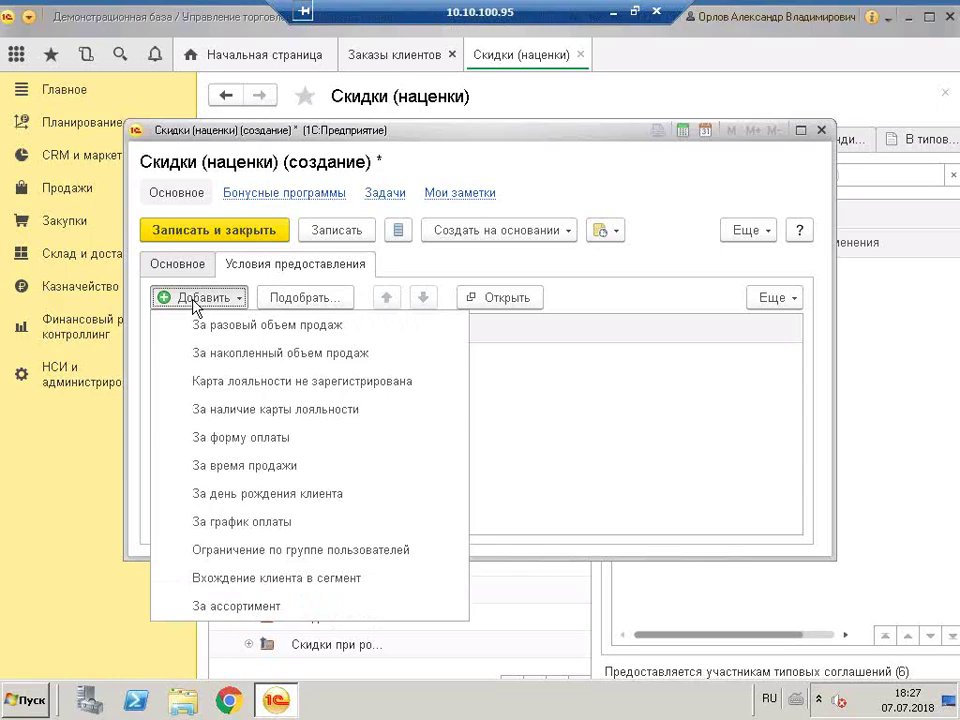
pyautogui.click(338, 578)
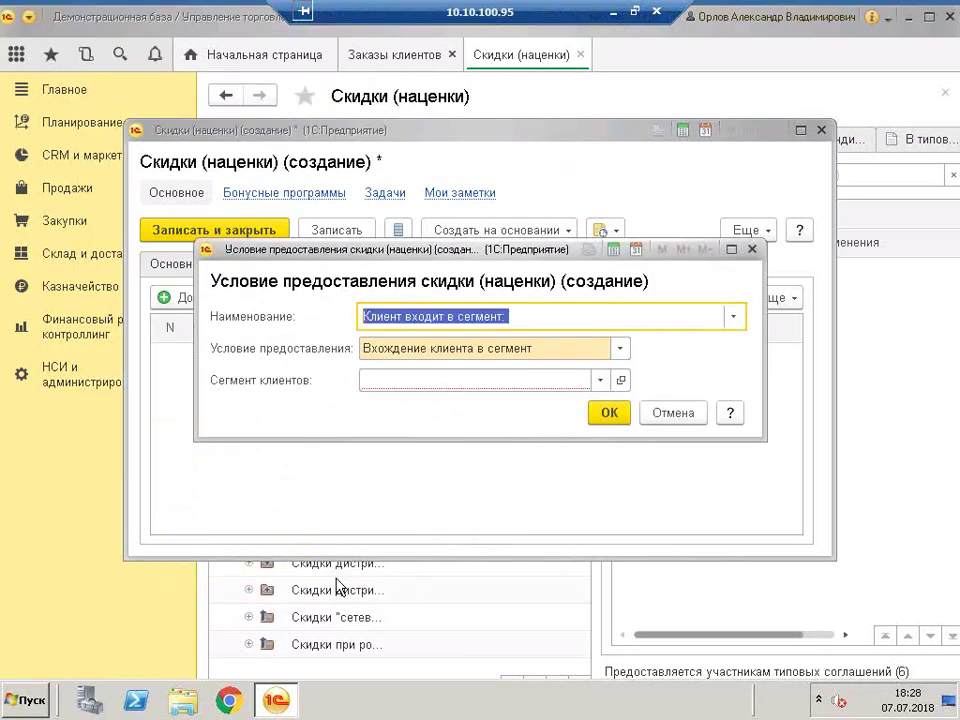
pyautogui.click(600, 380)
pyautogui.click(460, 433)
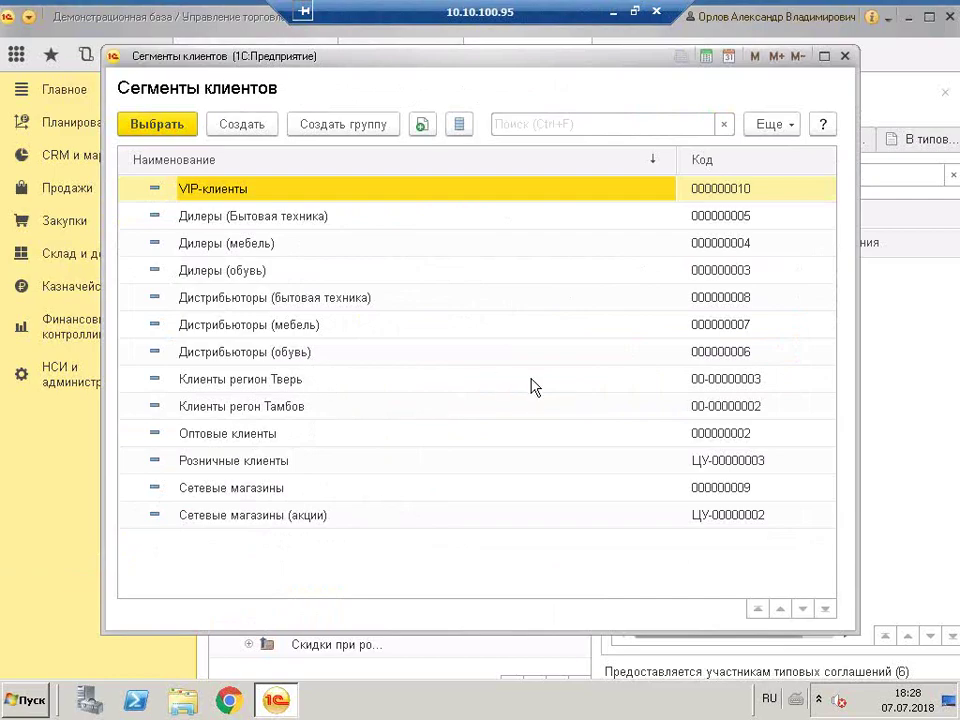
pyautogui.doubleClick(268, 388)
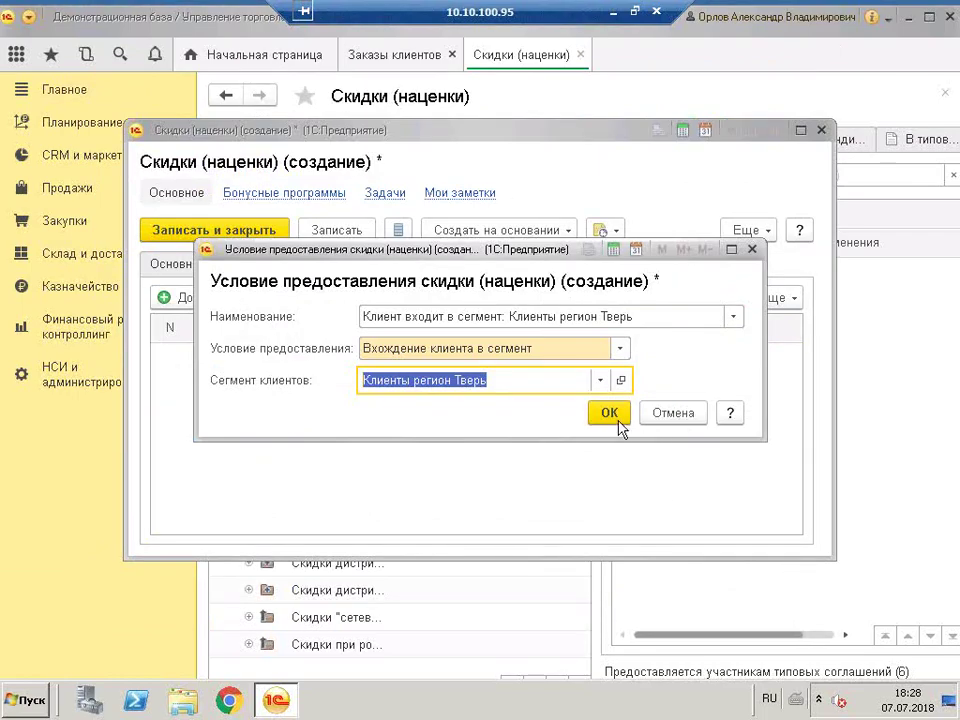
pyautogui.hotkey('ctrl', 'Return')
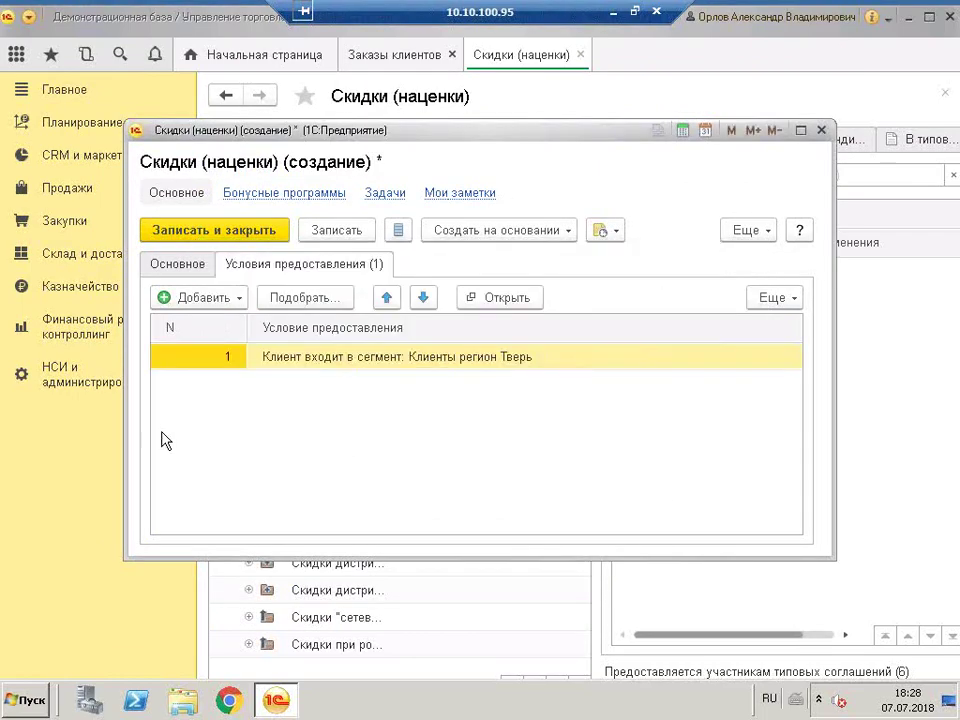
# Set the size of the new percentage discount to 15%
pyautogui.click(166, 264)
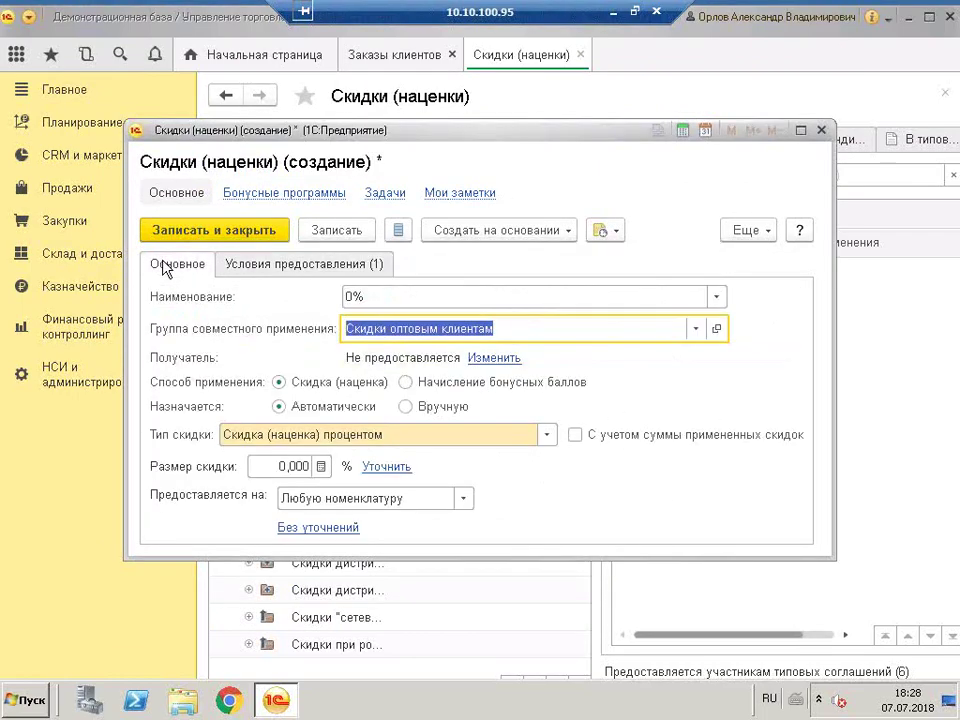
pyautogui.click(260, 466)
pyautogui.write('15')
pyautogui.press('Tab')
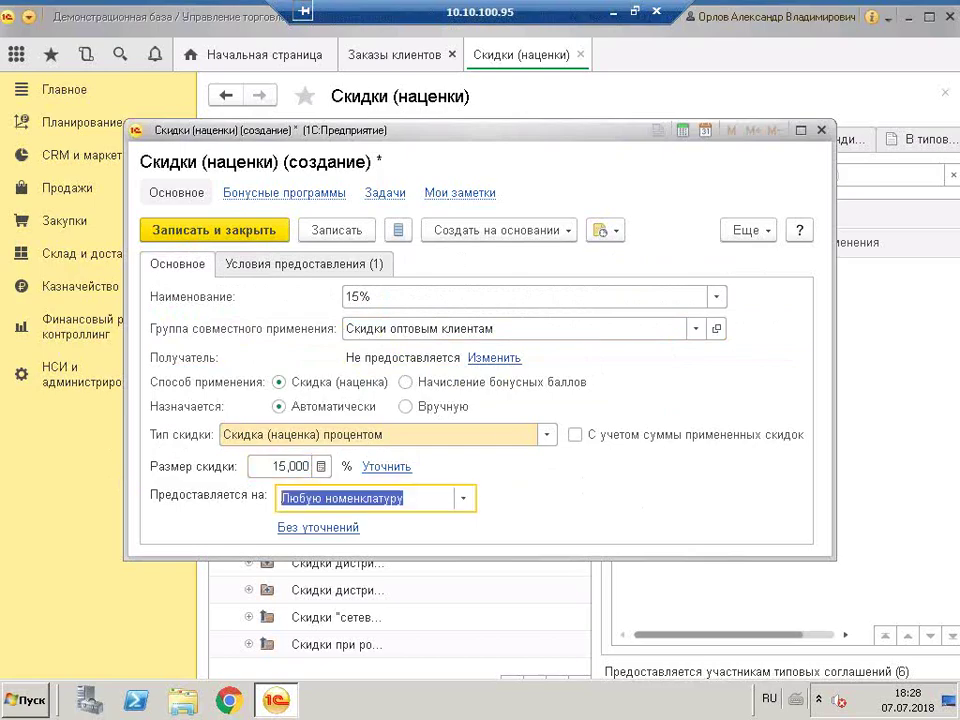
# Provide the discount on Номенклатуру из сегмента with the segment Мебель, and save and close the discount
pyautogui.click(464, 498)
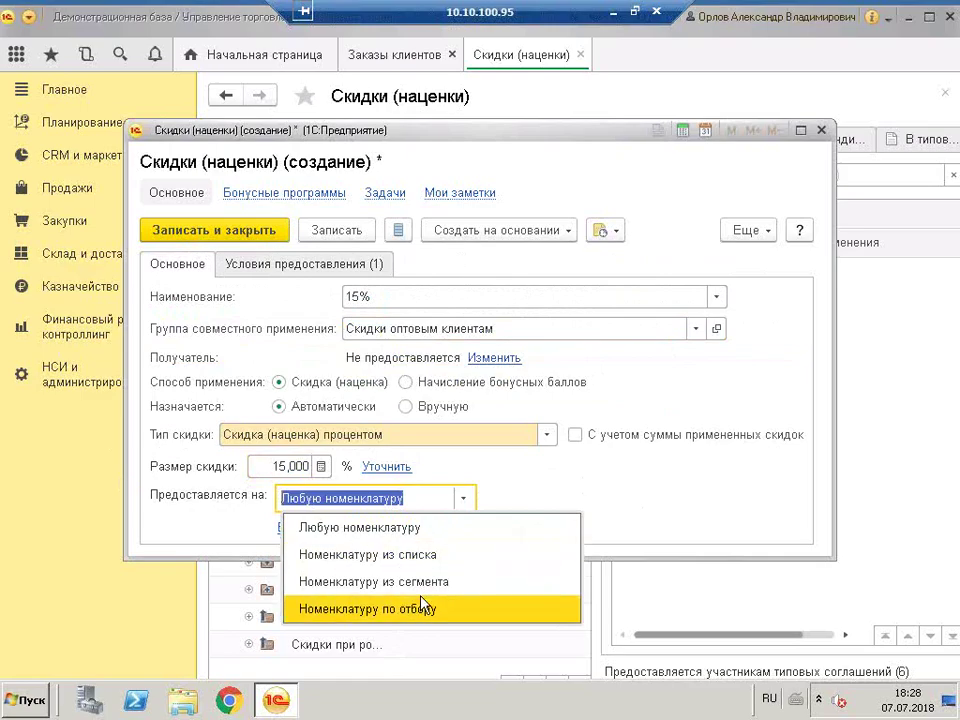
pyautogui.click(421, 581)
pyautogui.click(724, 498)
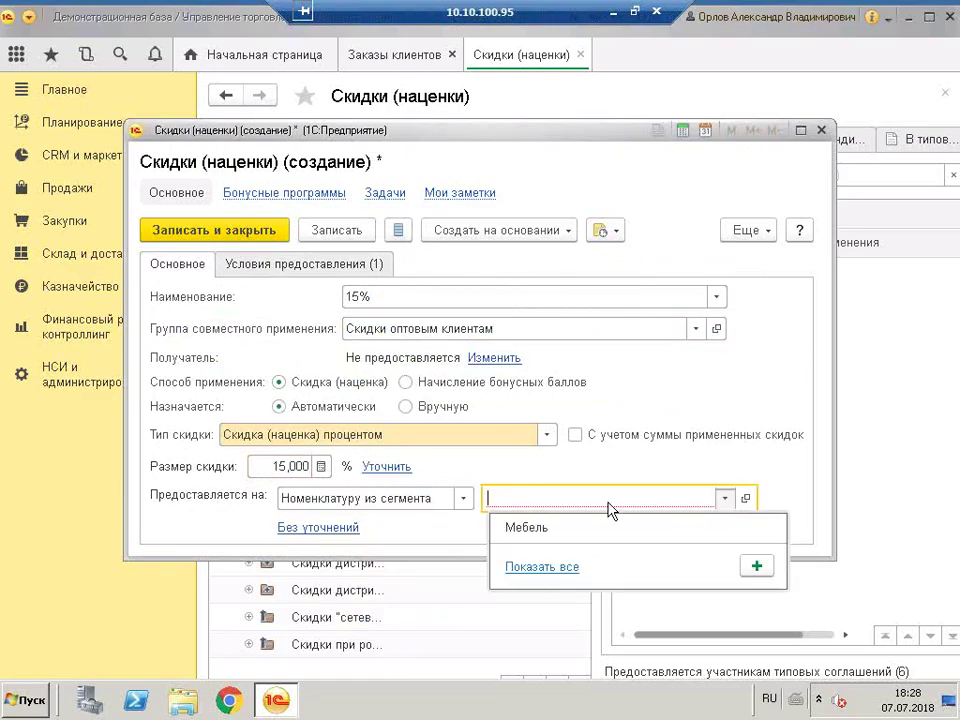
pyautogui.click(555, 528)
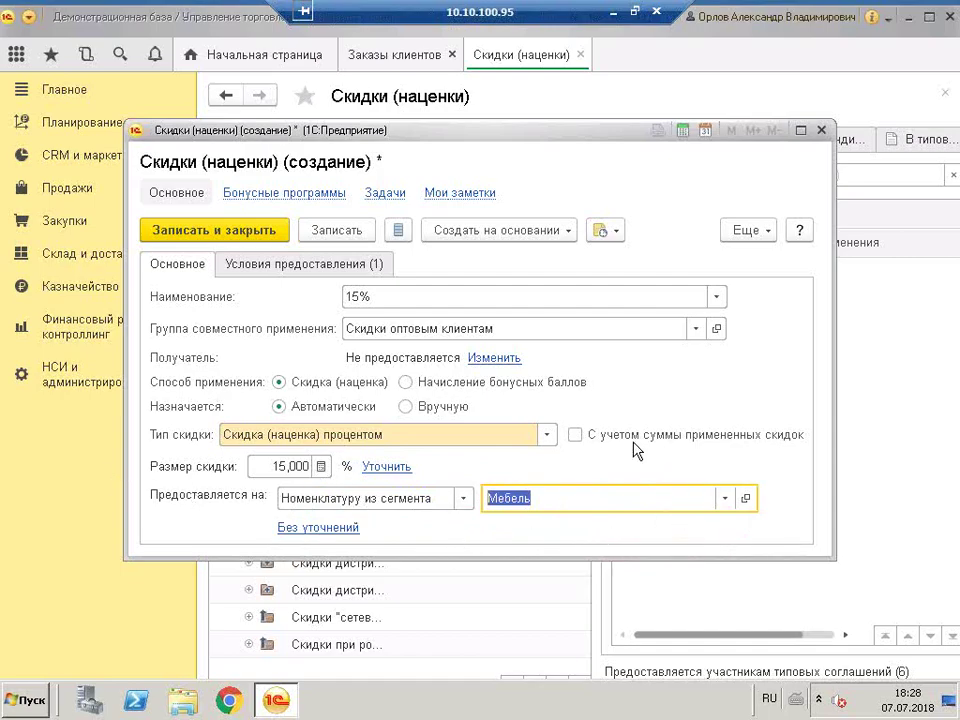
pyautogui.click(237, 230)
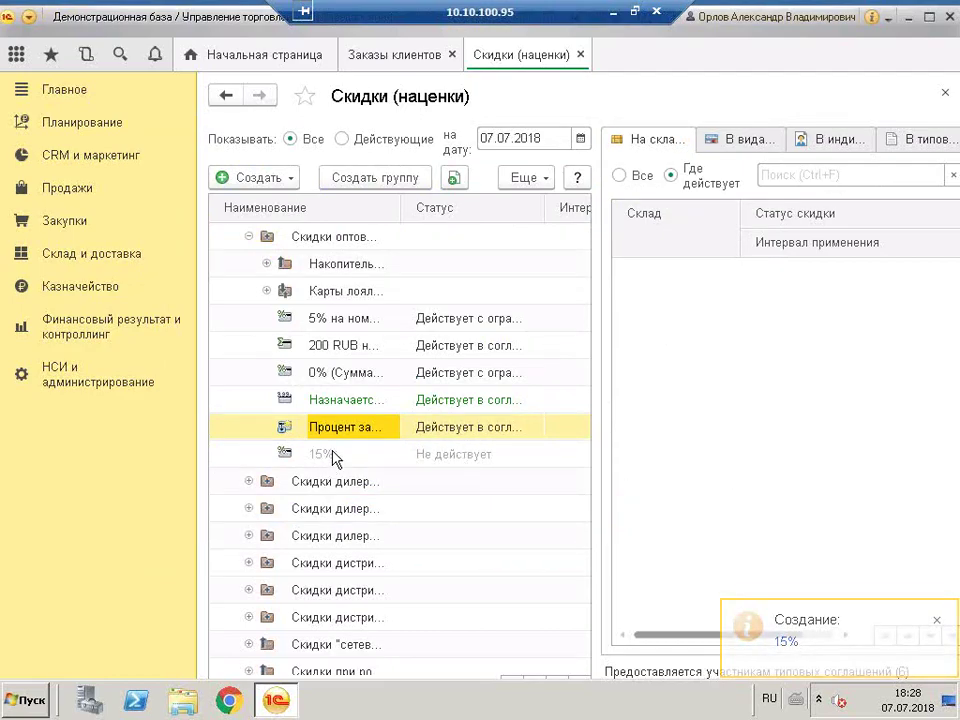
# Select the new 15% discount in the discounts list and show all warehouses for it
pyautogui.click(459, 458)
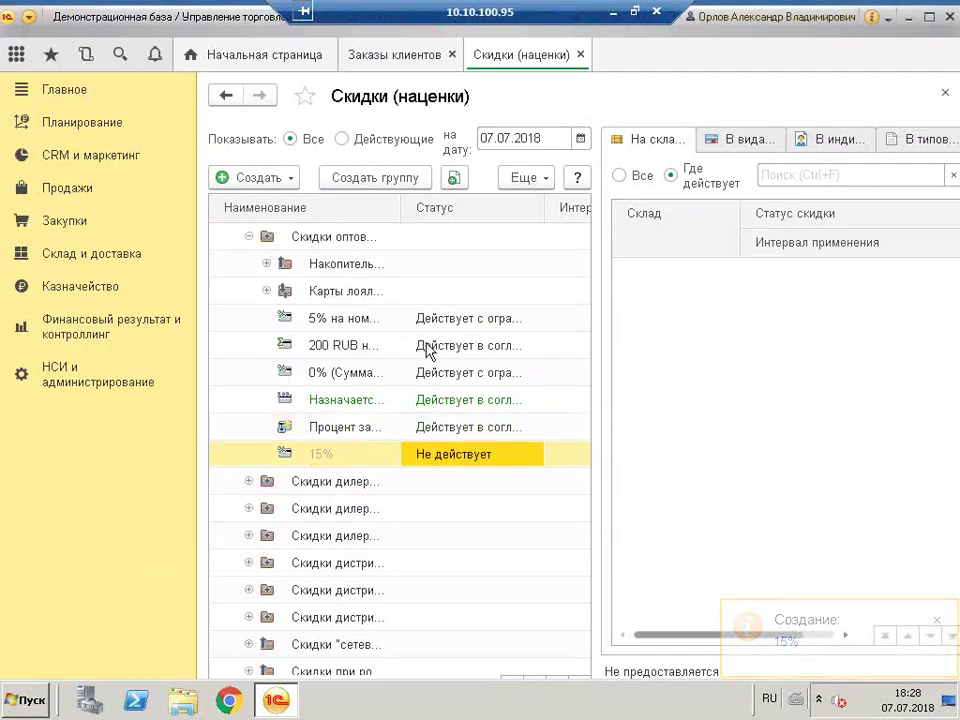
pyautogui.click(935, 625)
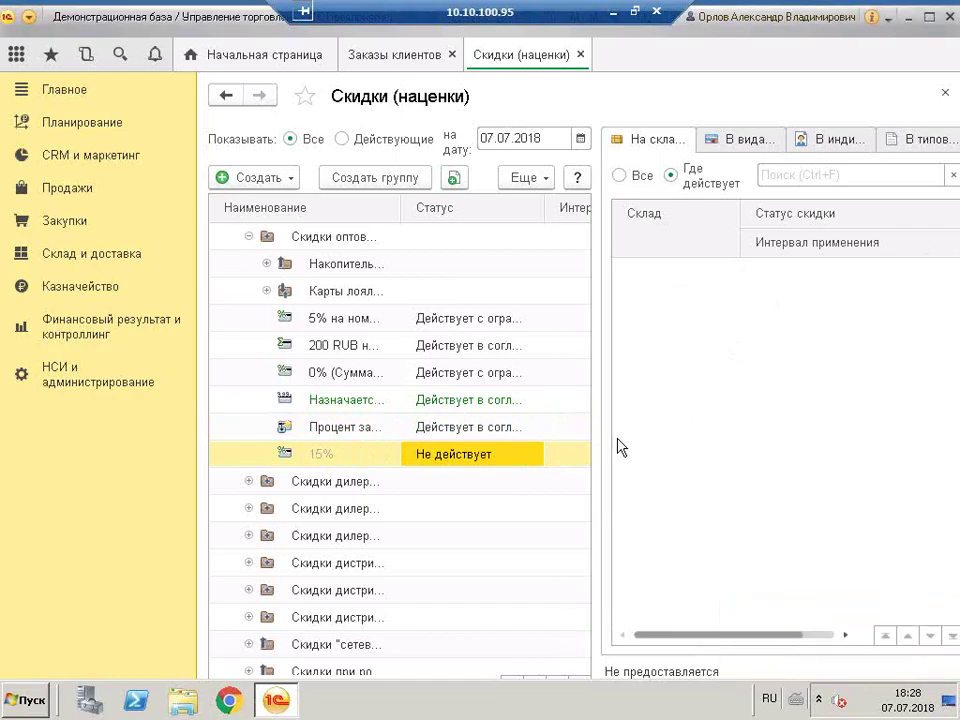
pyautogui.click(589, 453)
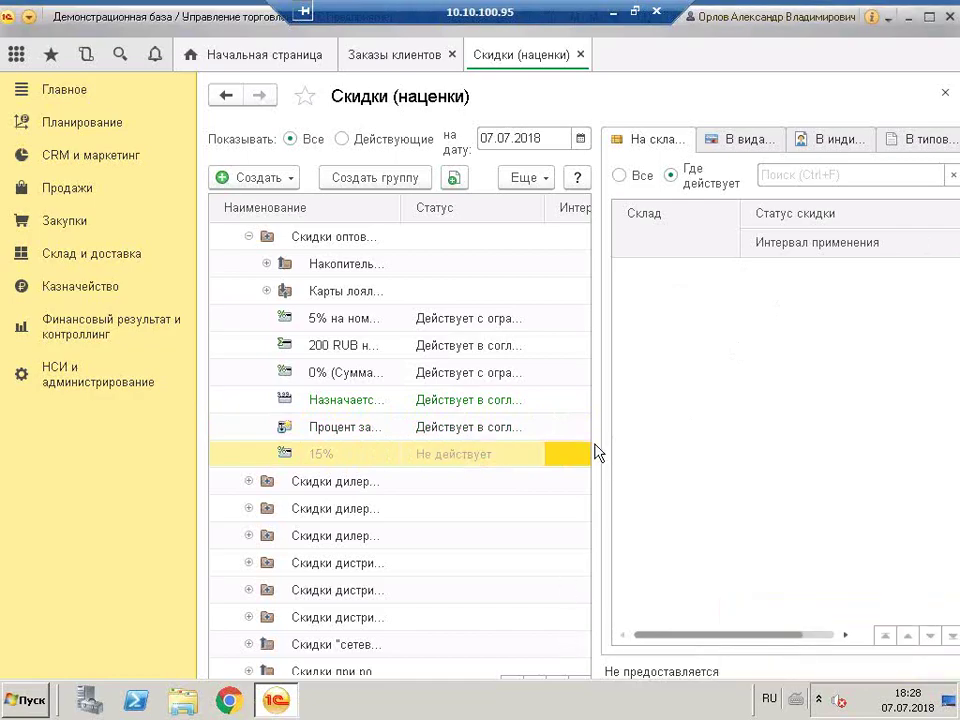
pyautogui.click(498, 455)
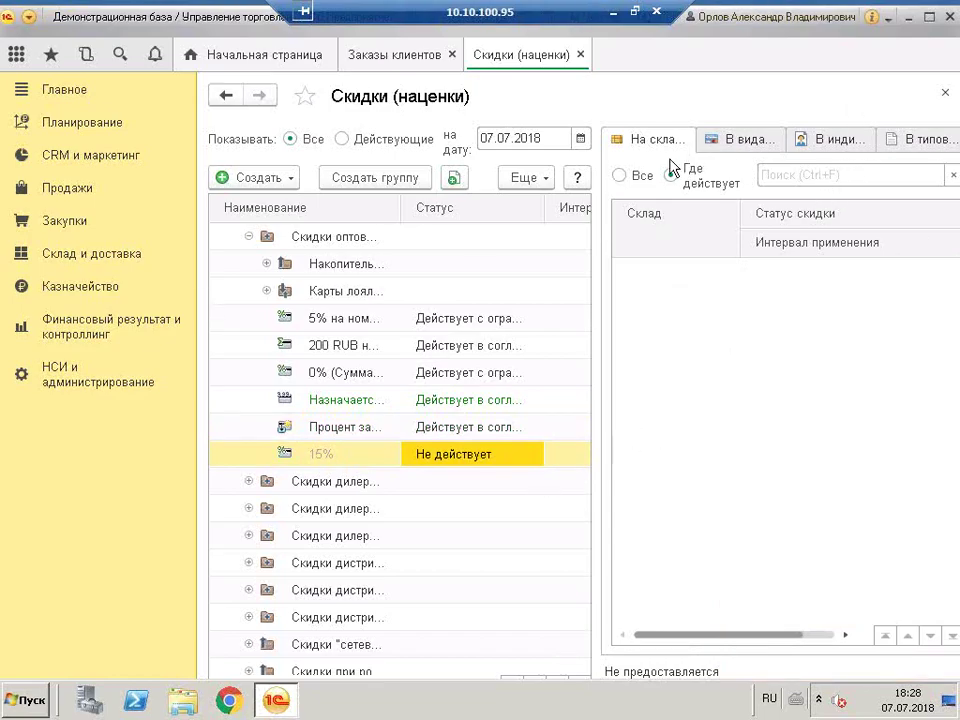
pyautogui.click(636, 180)
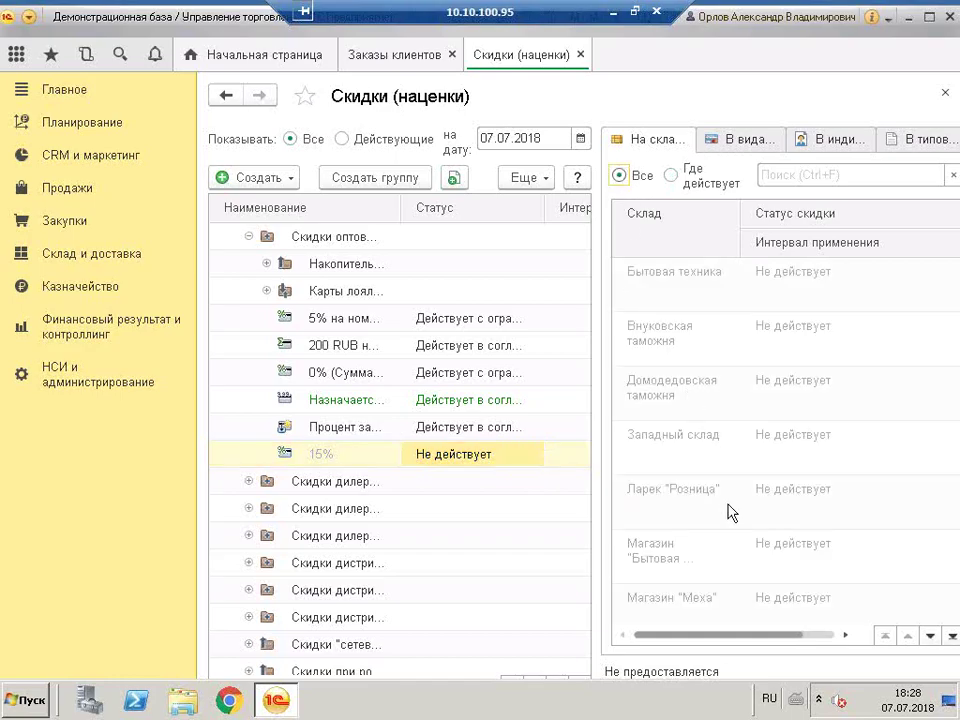
pyautogui.click(668, 474)
pyautogui.click(682, 296)
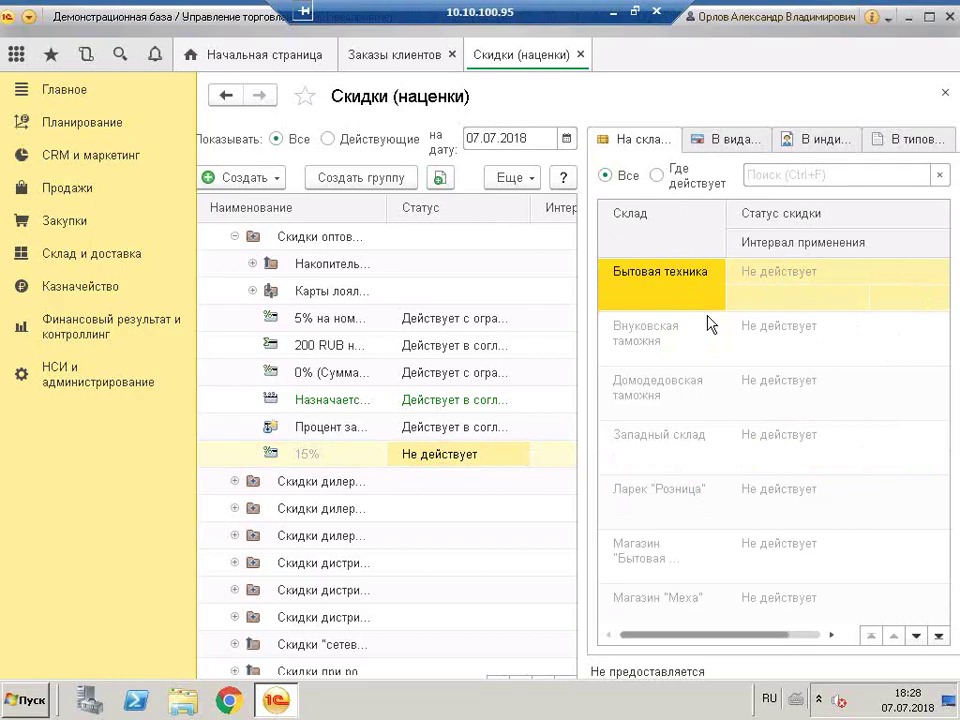
pyautogui.rightClick(733, 271)
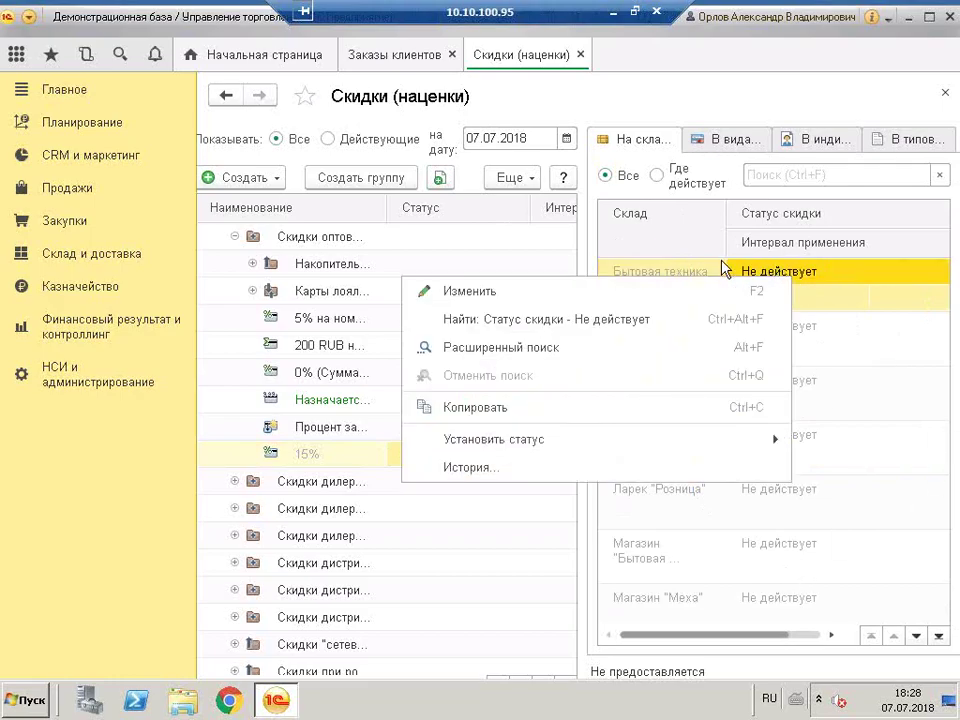
pyautogui.press('Escape')
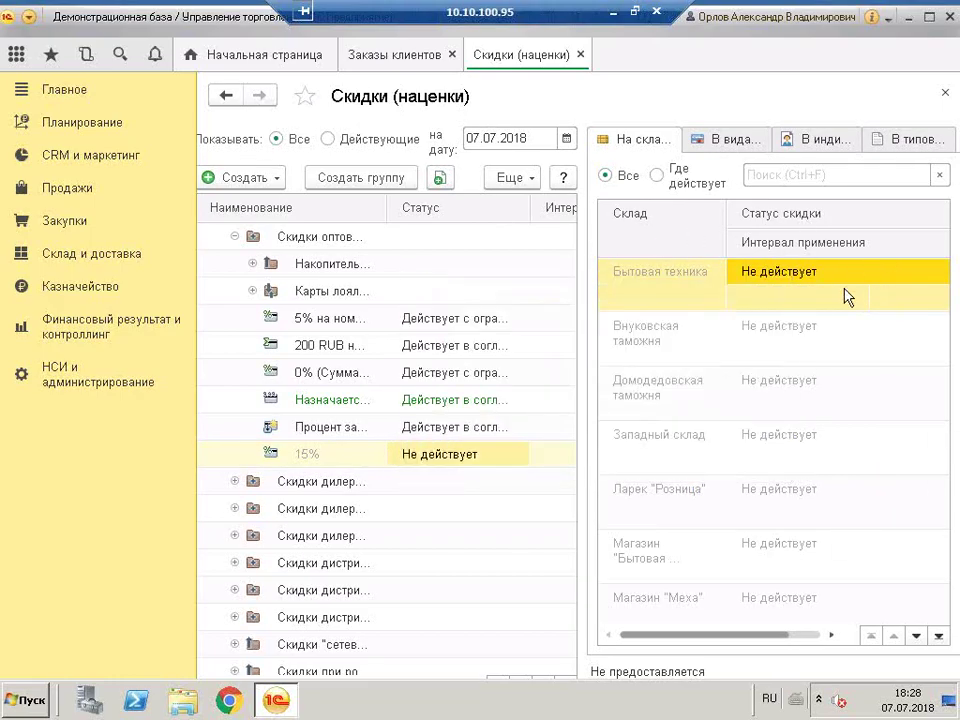
pyautogui.rightClick(643, 261)
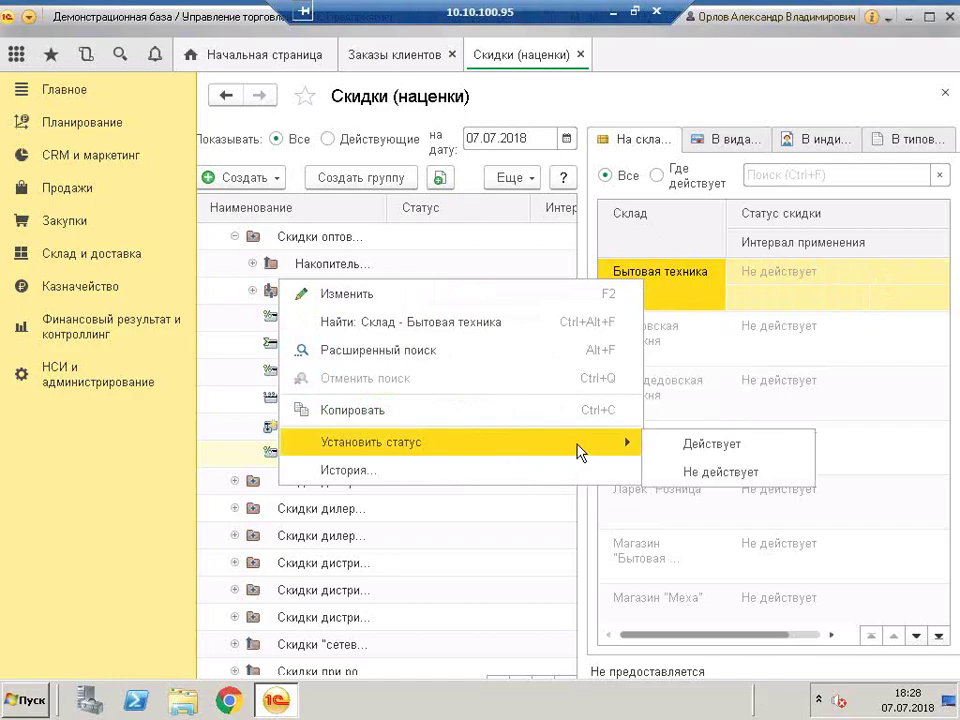
pyautogui.click(825, 296)
# Set the status of the 15% discount to Действует for Мебельный склад
pyautogui.scroll(-3, 866, 364)
pyautogui.scroll(-7, 866, 385)
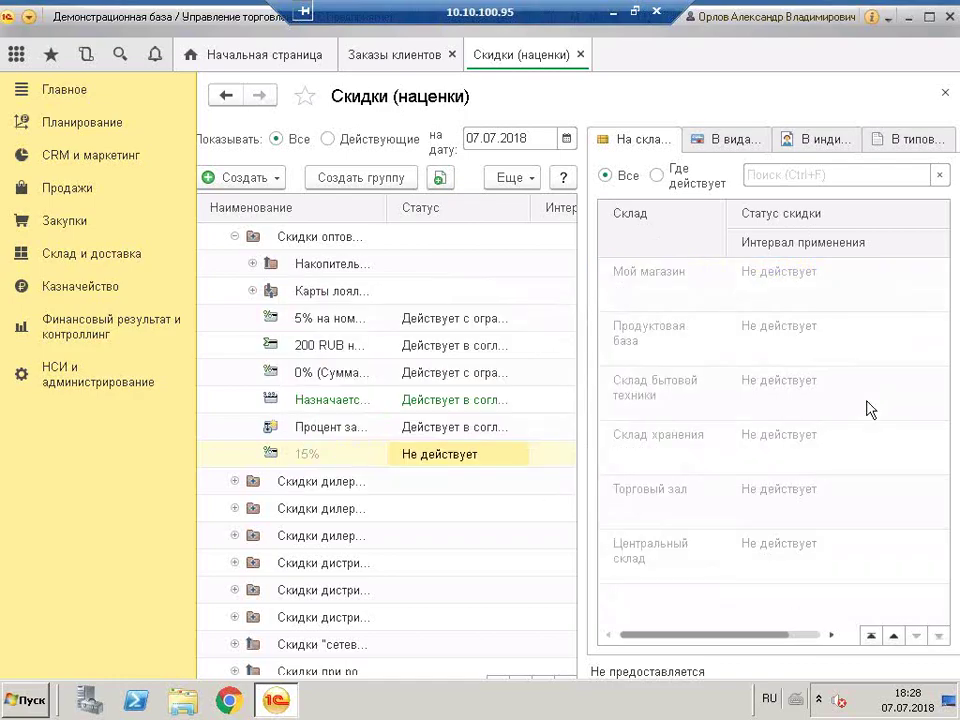
pyautogui.scroll(3, 868, 407)
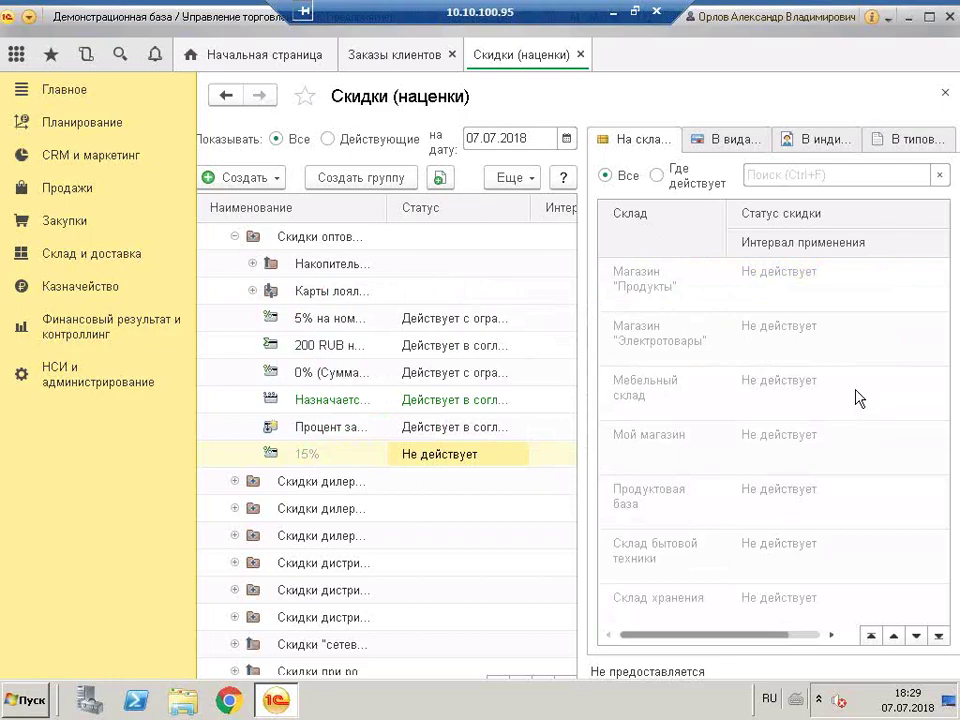
pyautogui.rightClick(858, 398)
pyautogui.moveTo(713, 563)
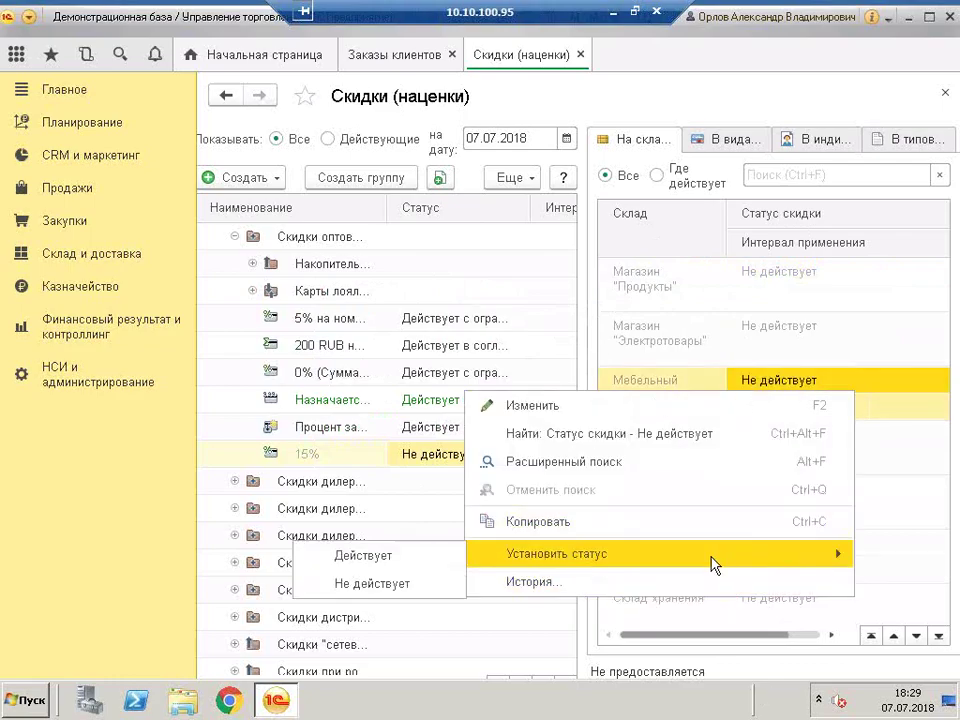
pyautogui.click(443, 562)
pyautogui.click(498, 465)
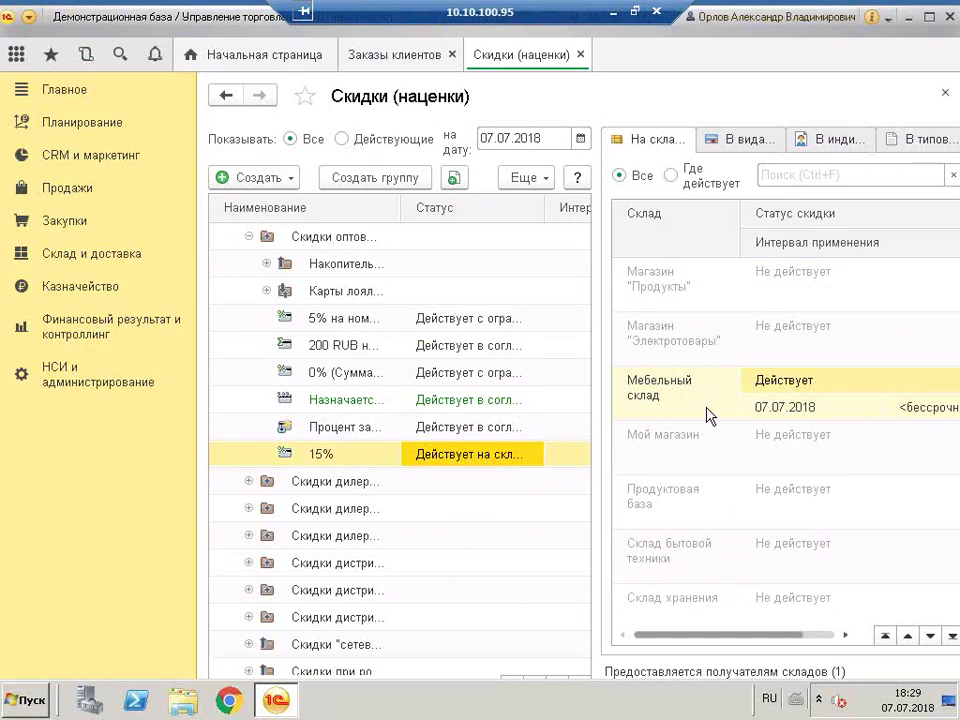
# Examine where the 15% discount can apply among loyalty card types, all individual agreements and standard agreements, without changing any status
pyautogui.click(773, 150)
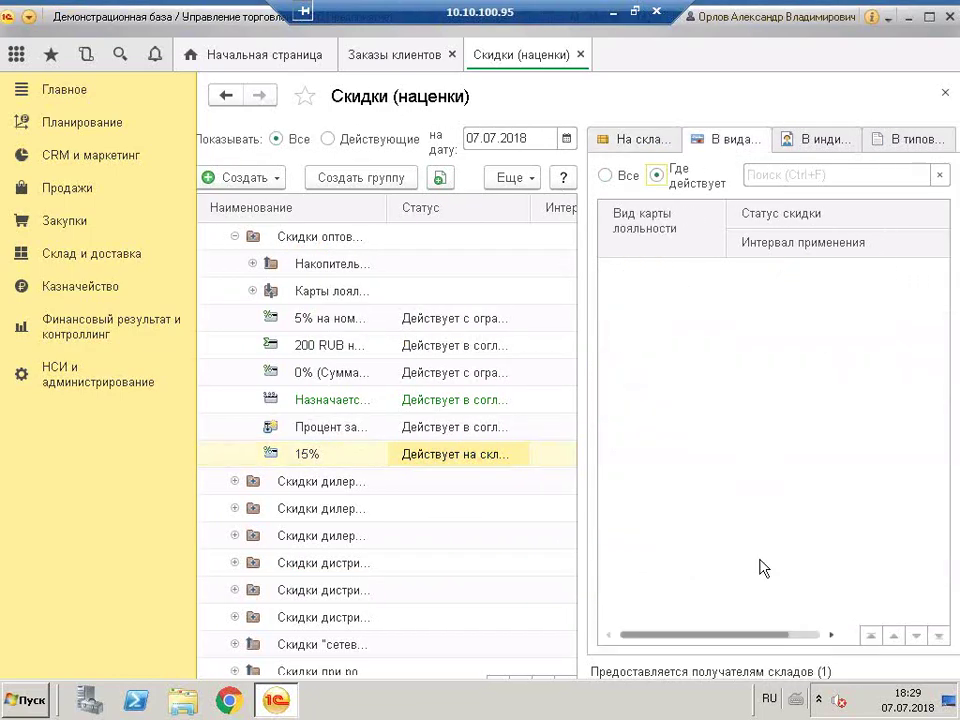
pyautogui.click(810, 143)
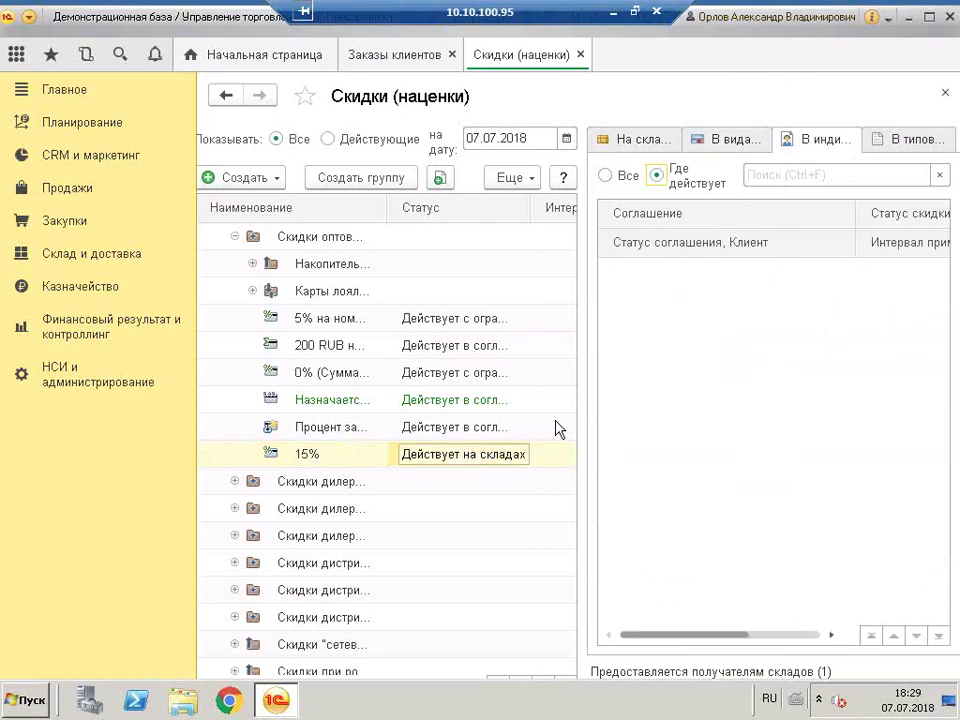
pyautogui.click(605, 176)
pyautogui.scroll(-4, 789, 440)
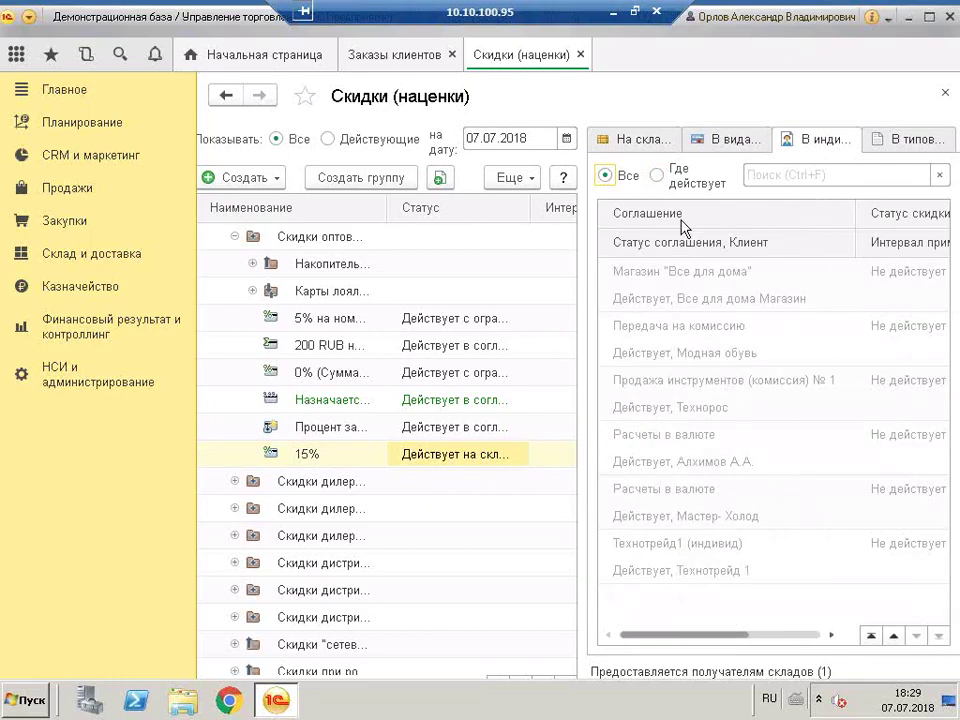
pyautogui.rightClick(689, 384)
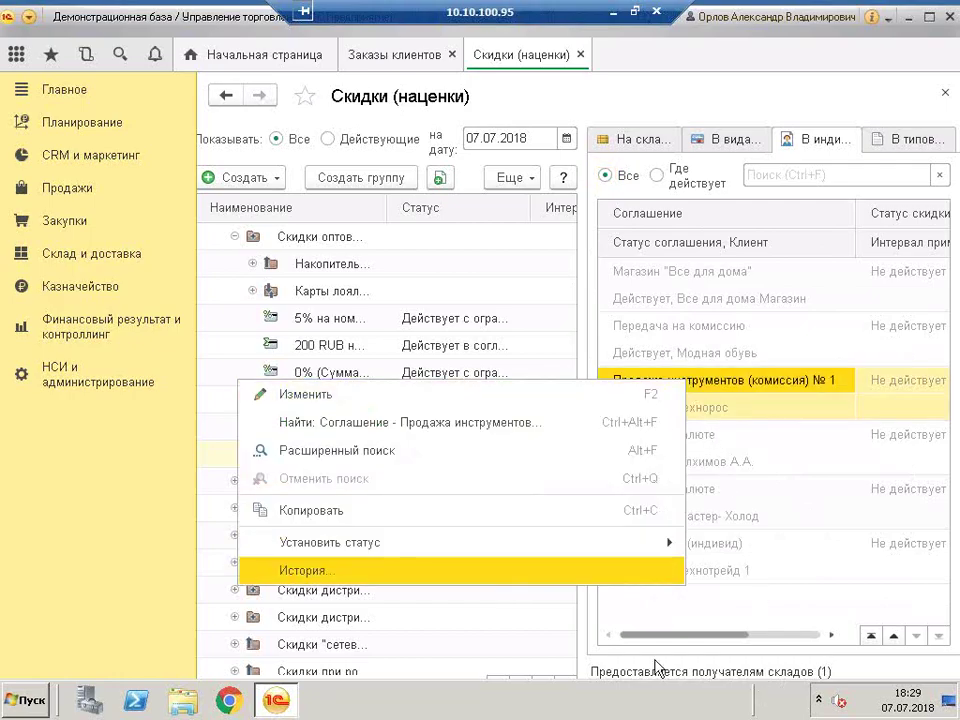
pyautogui.click(789, 614)
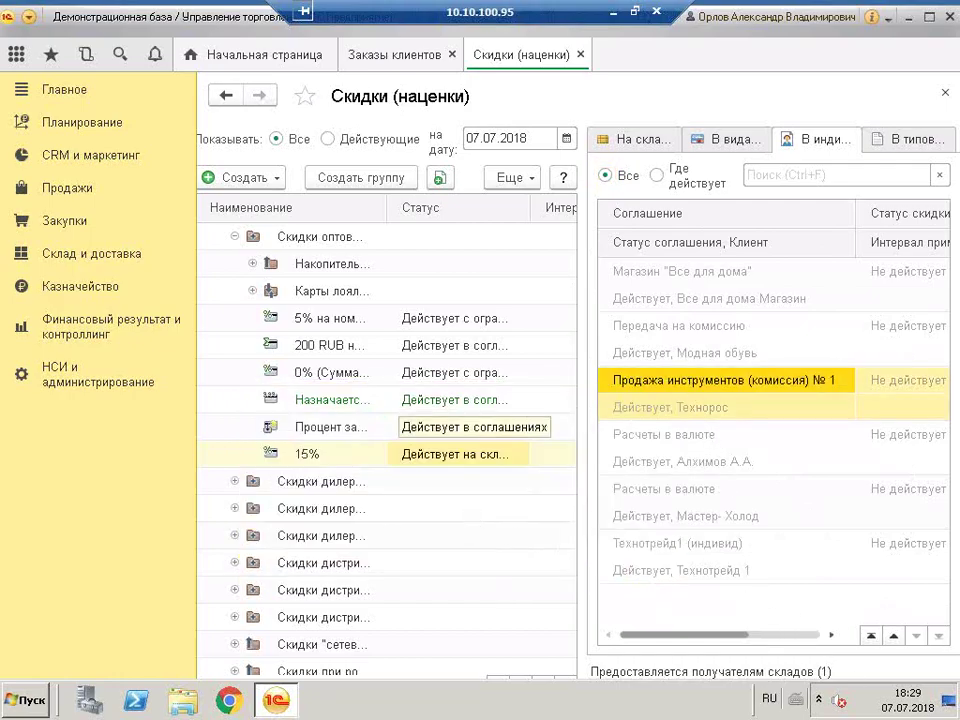
pyautogui.click(909, 145)
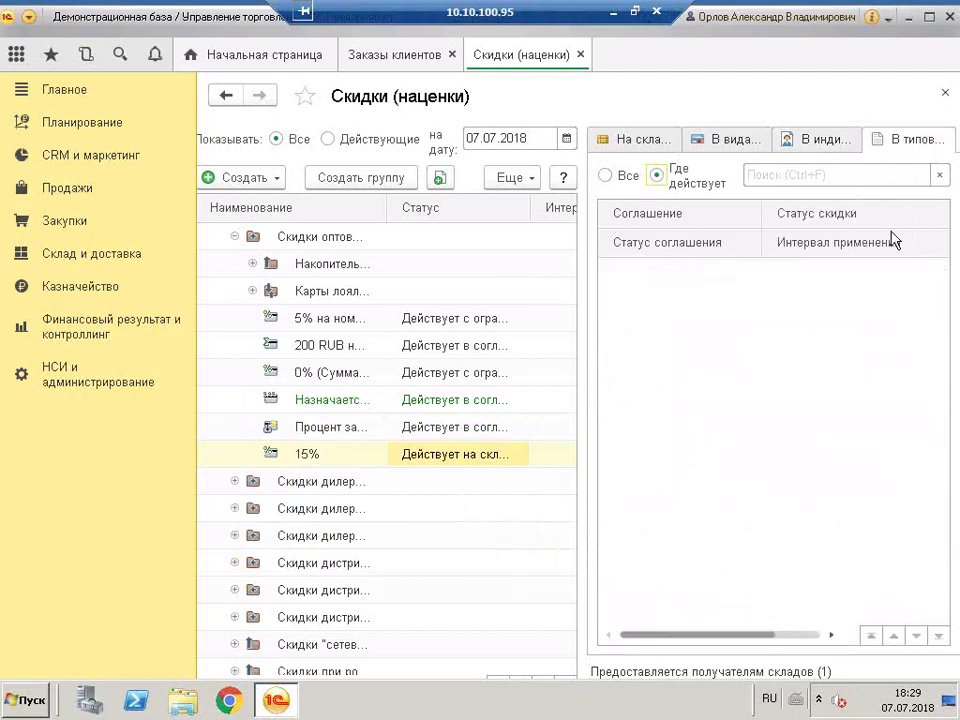
pyautogui.hotkey('shift', 'F10')
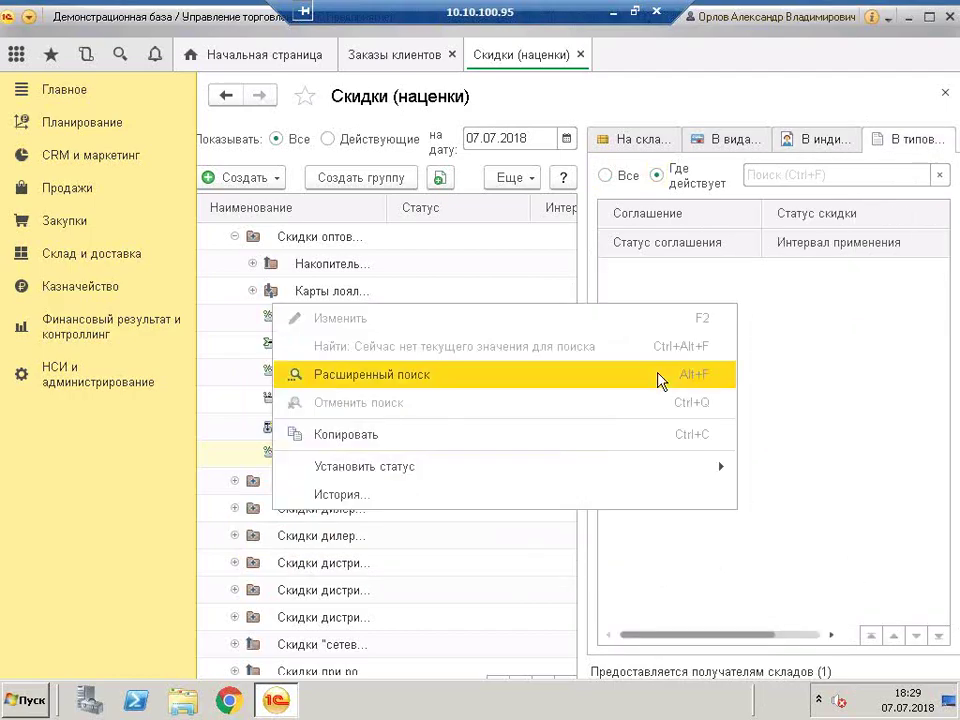
pyautogui.moveTo(718, 468)
pyautogui.click(820, 470)
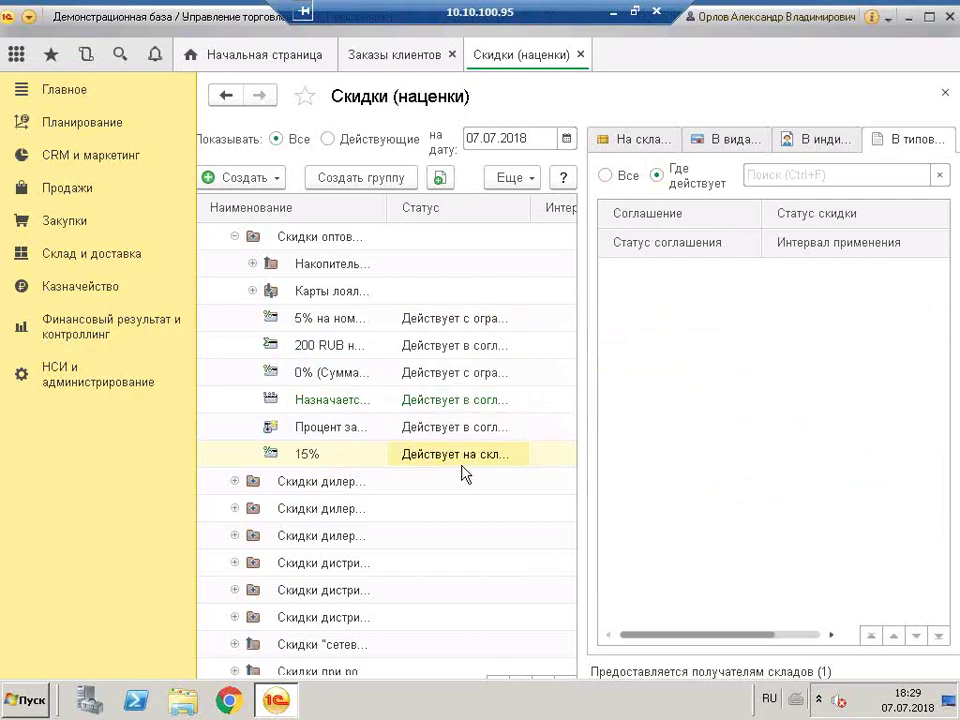
# Review the saved settings of the 15% discount, then close it and the discounts list
pyautogui.click(418, 457)
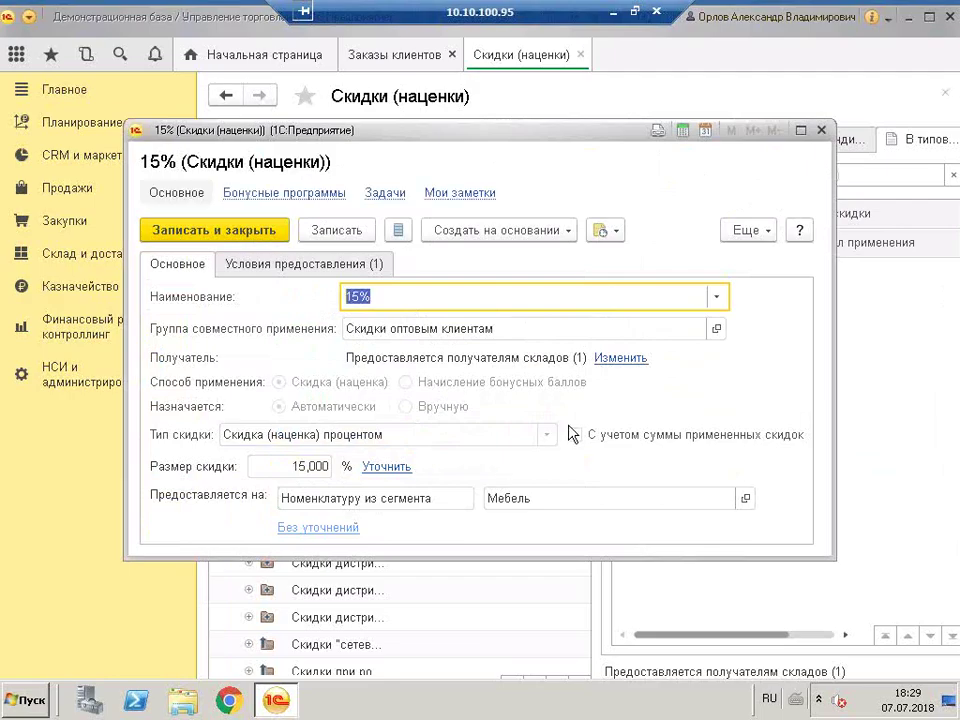
pyautogui.click(618, 100)
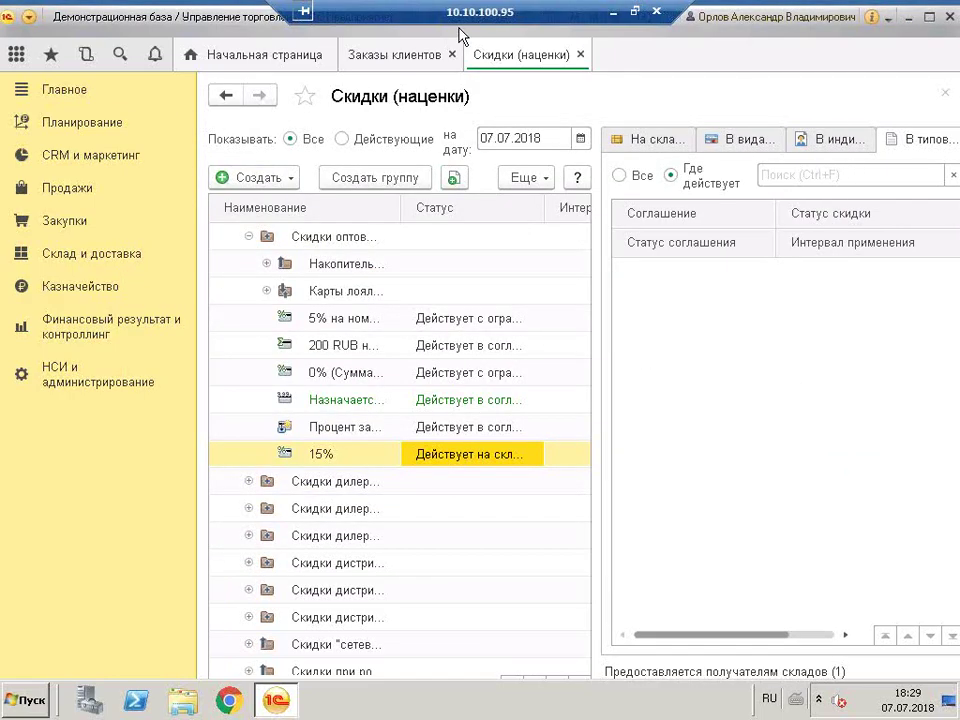
pyautogui.click(580, 54)
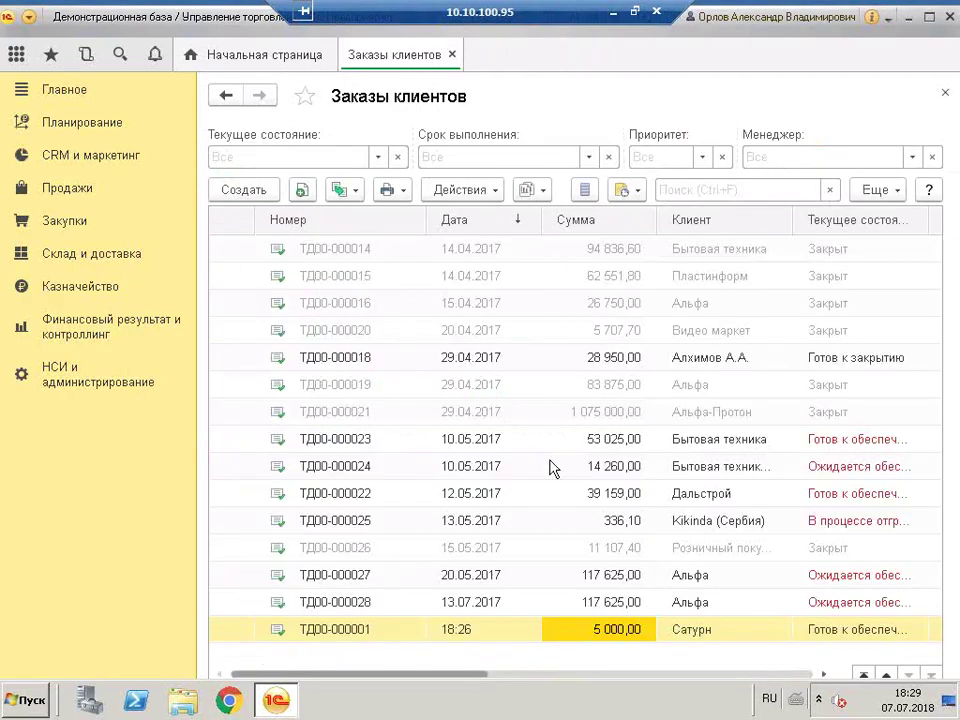
# Open the Сатурн client order and bring up the selection list for its warehouse
pyautogui.doubleClick(503, 629)
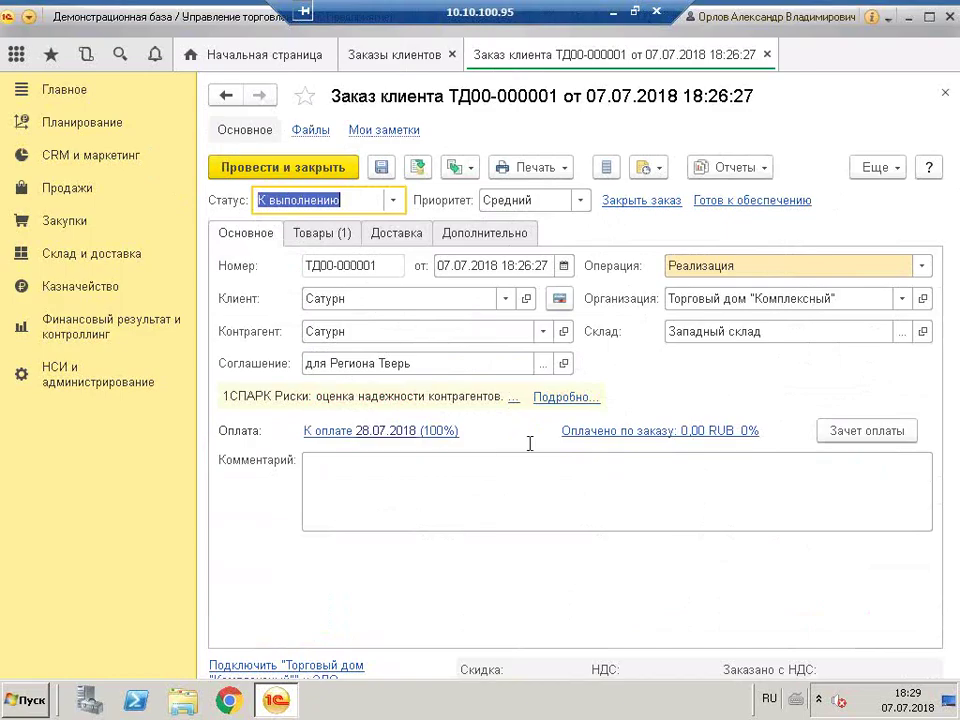
pyautogui.click(784, 338)
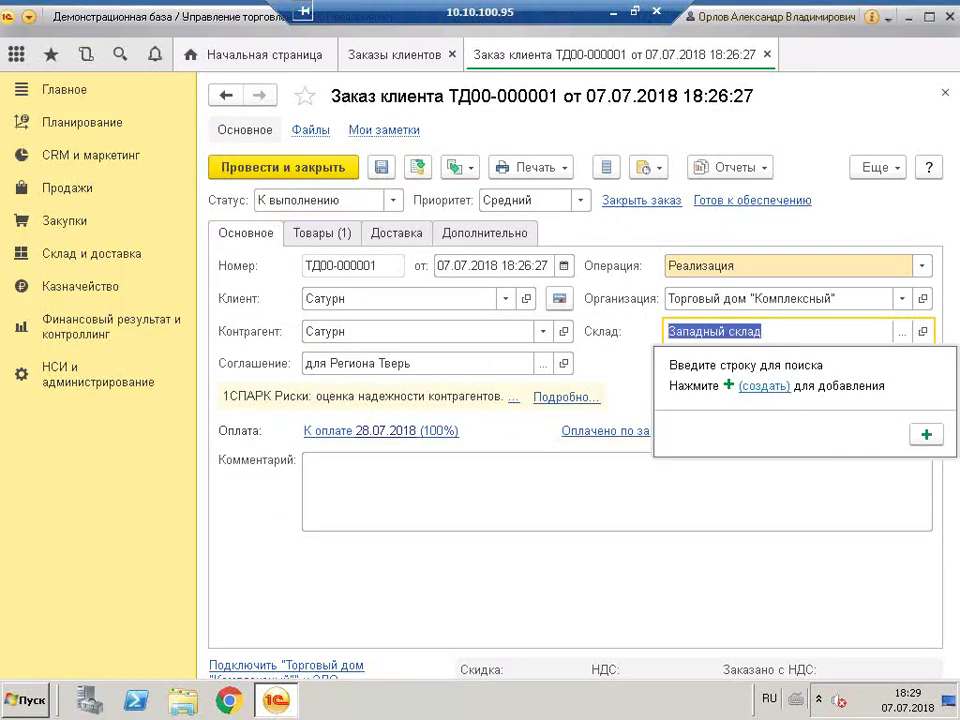
pyautogui.click(902, 334)
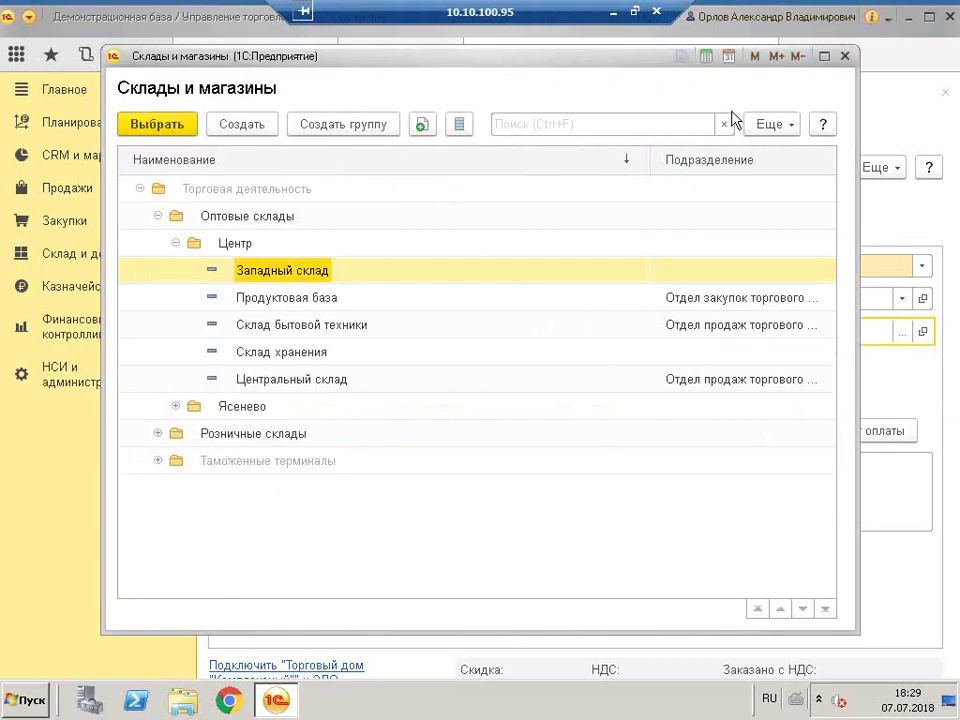
# Try showing the warehouses as a hierarchical list, with the Торговая деятельность group selected
pyautogui.click(793, 127)
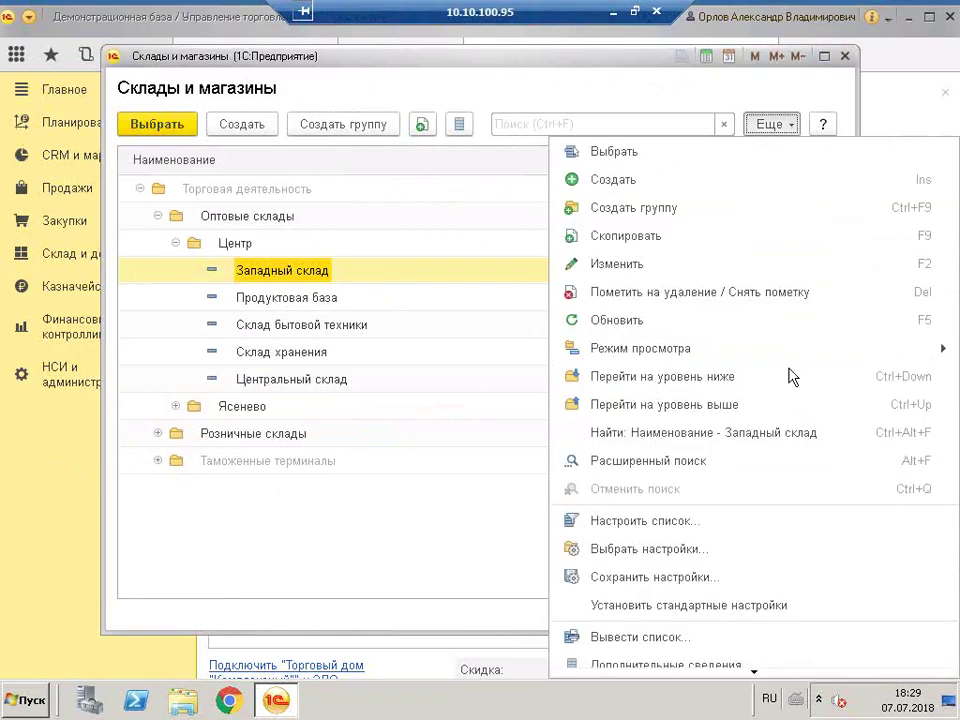
pyautogui.moveTo(838, 357)
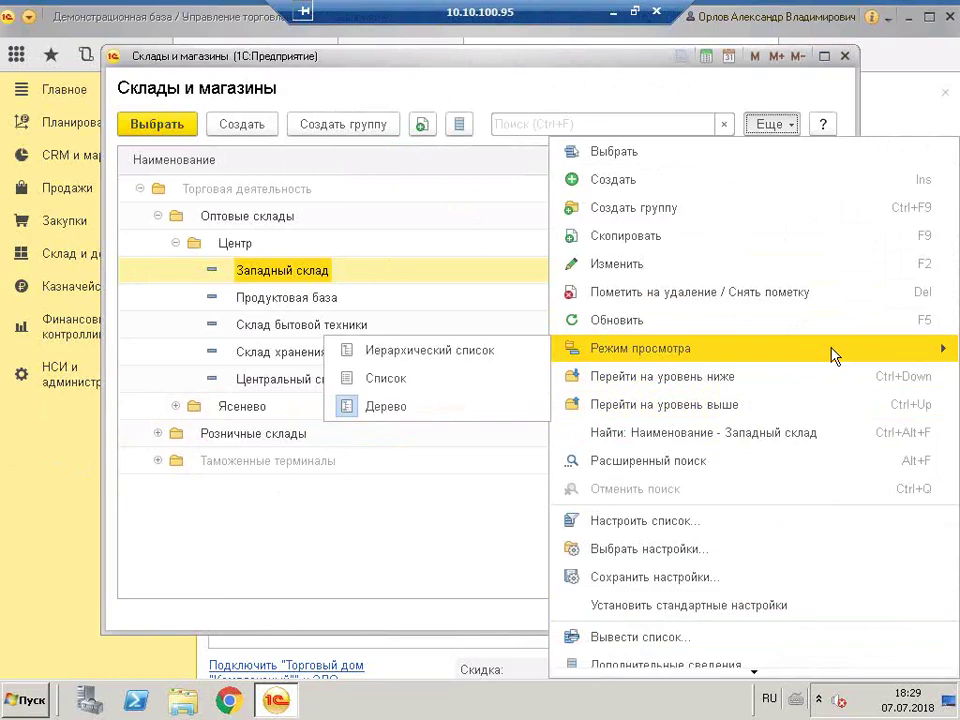
pyautogui.click(430, 350)
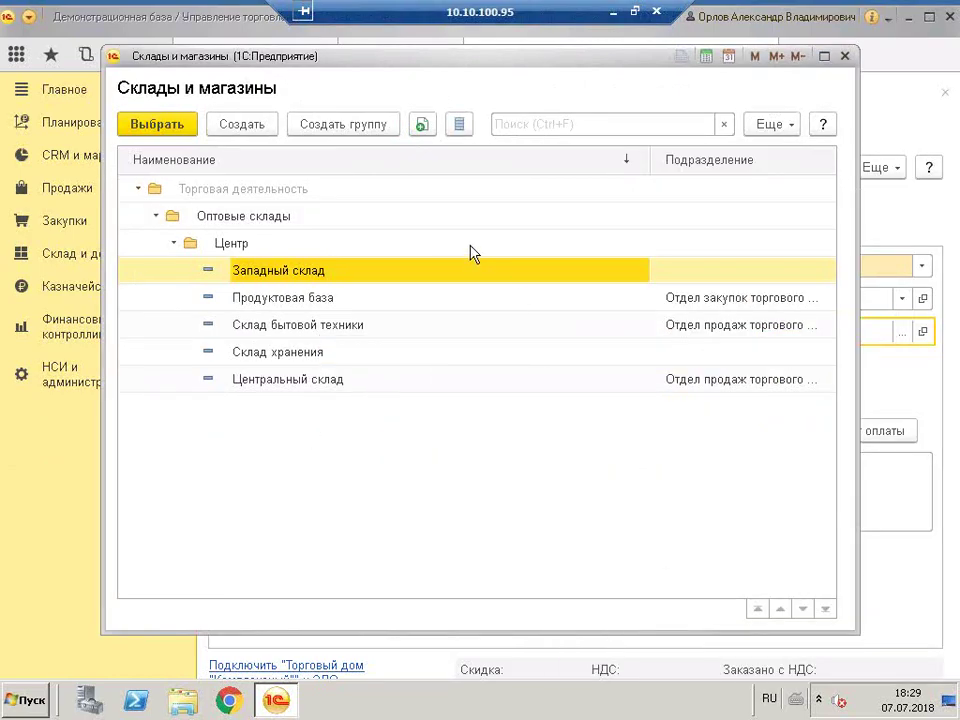
pyautogui.click(273, 190)
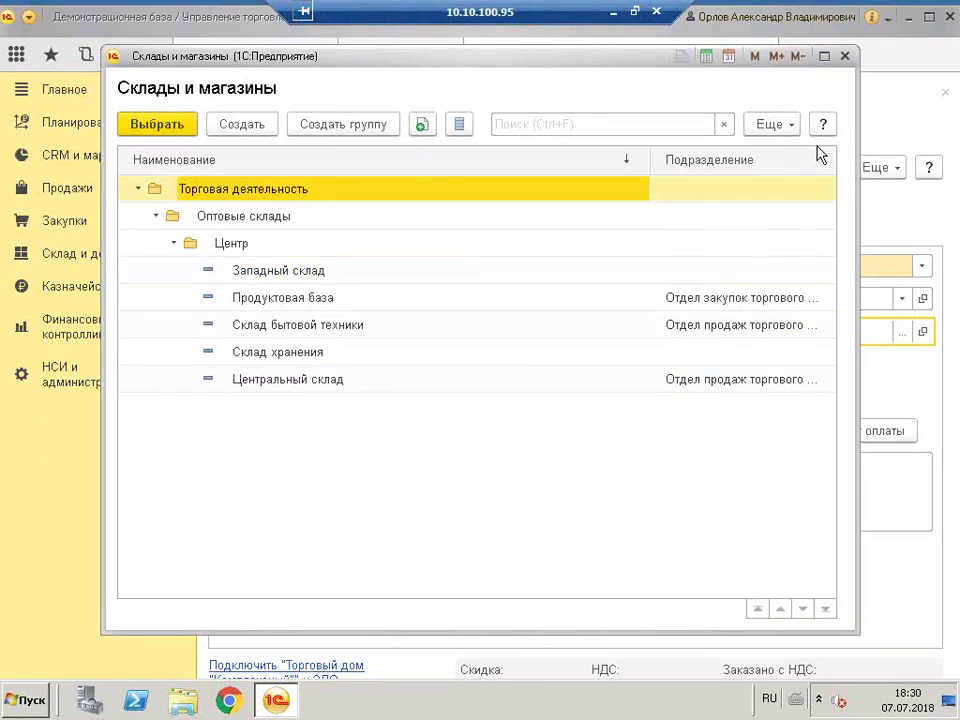
# Display the warehouses as a plain list and choose Мебельный склад as the order's warehouse
pyautogui.click(788, 130)
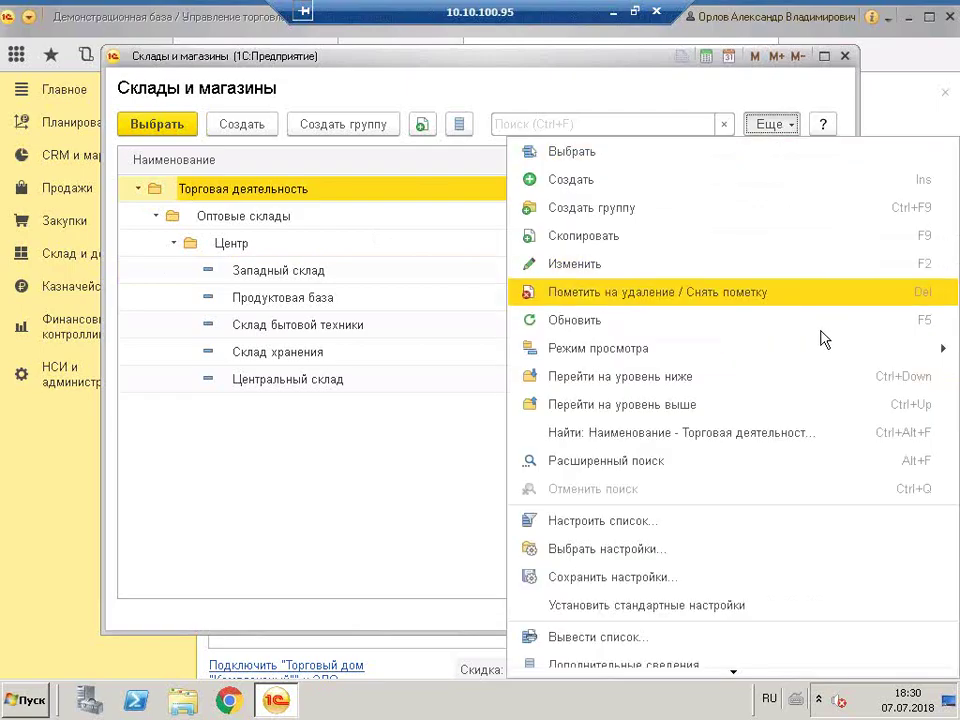
pyautogui.moveTo(816, 358)
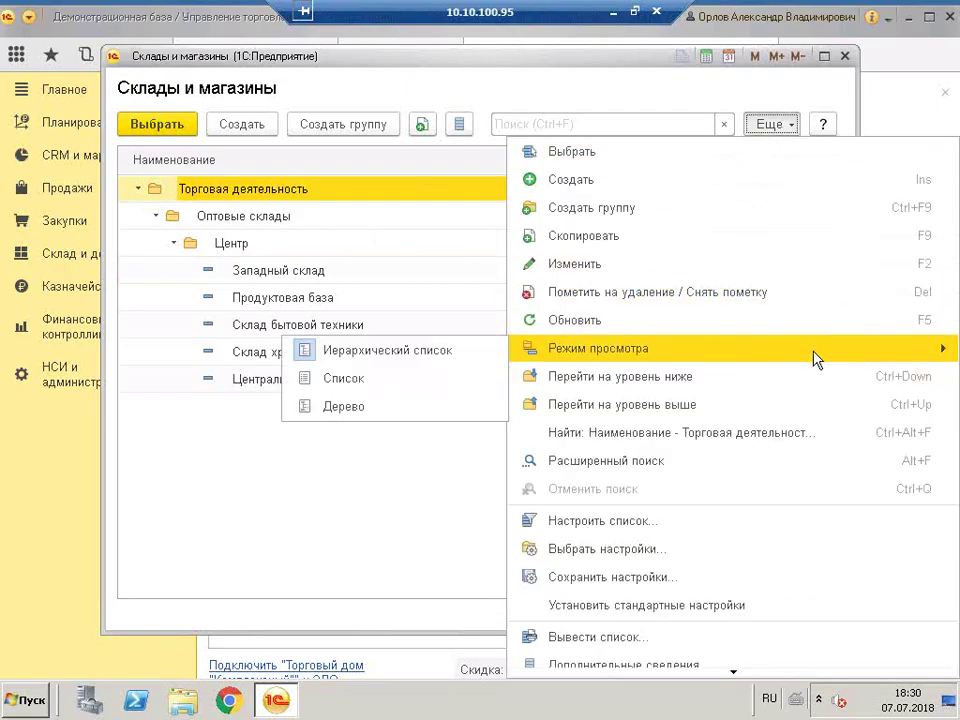
pyautogui.click(410, 394)
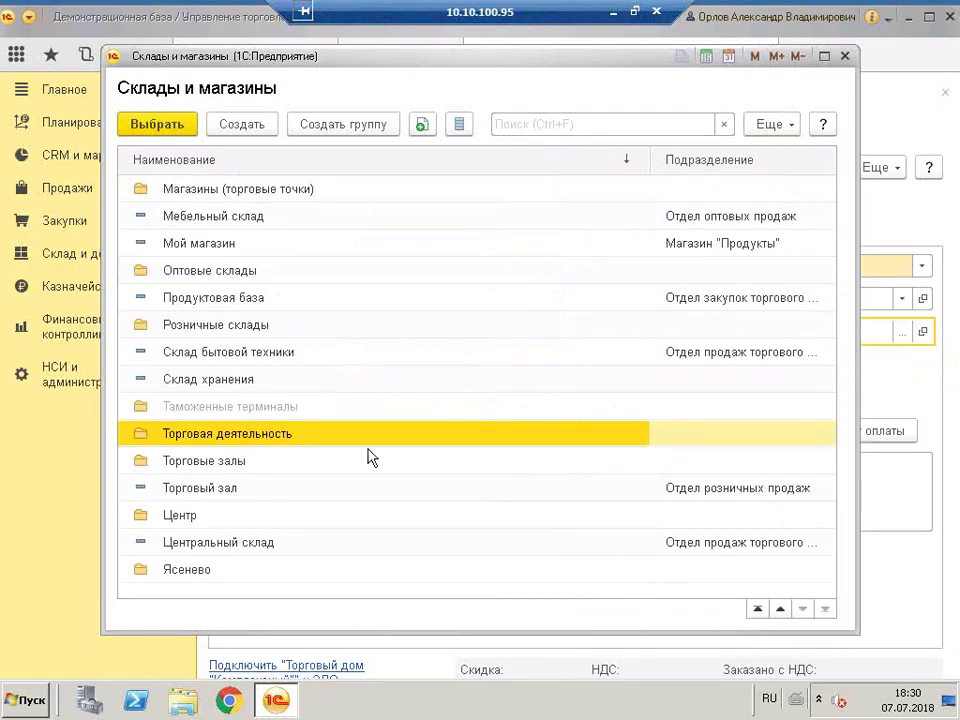
pyautogui.click(280, 216)
pyautogui.doubleClick(280, 216)
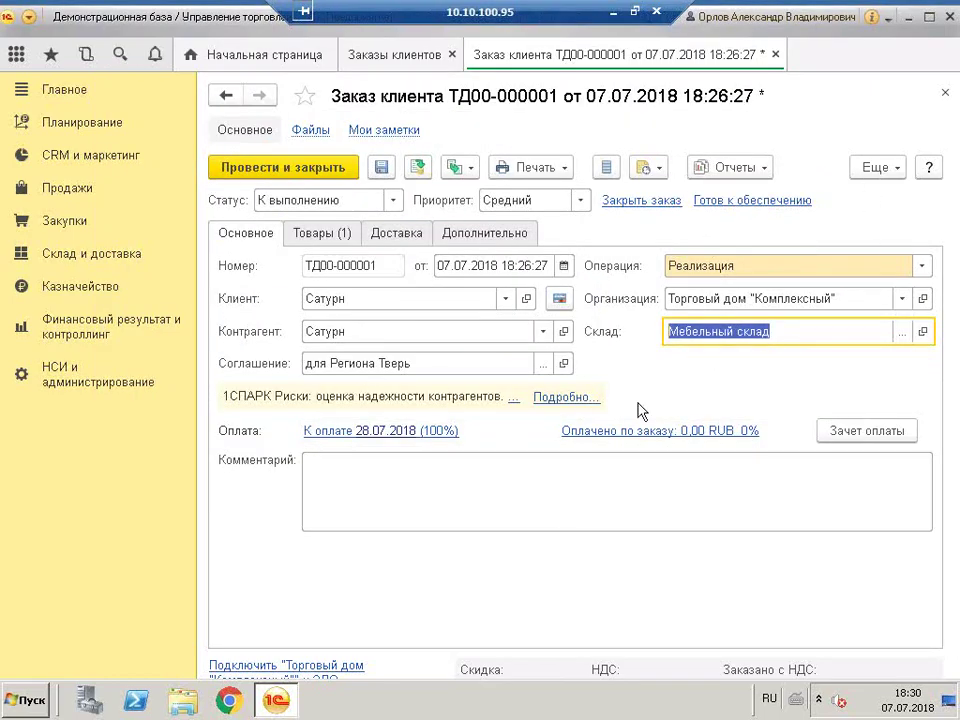
# Post the order and check the automatic discount on its Шкаф 3-дверный line, then post and close it
pyautogui.click(326, 238)
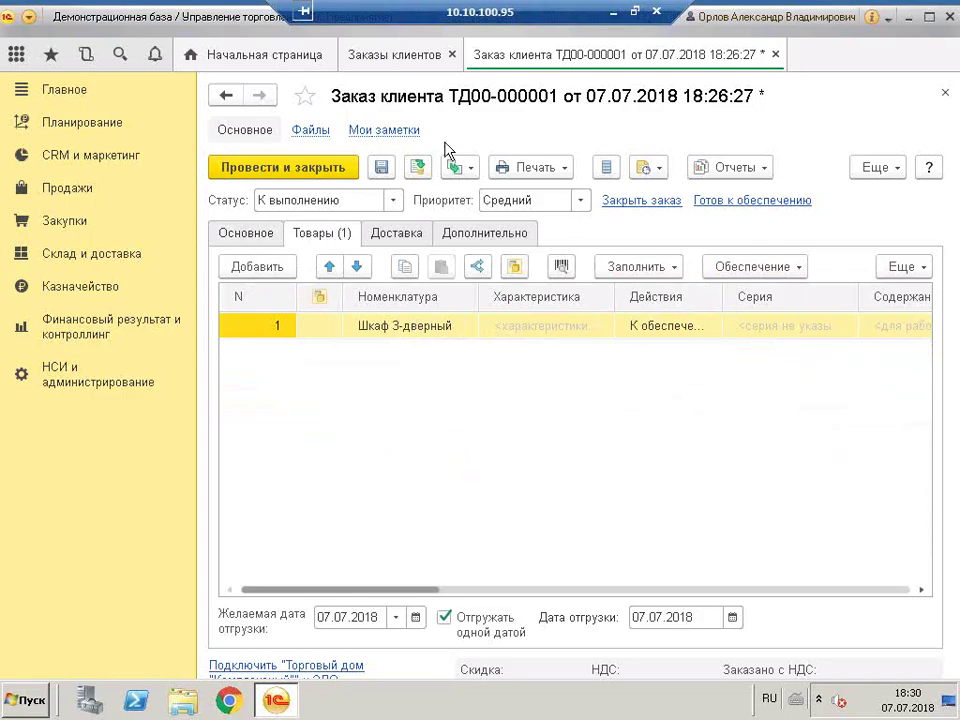
pyautogui.click(419, 168)
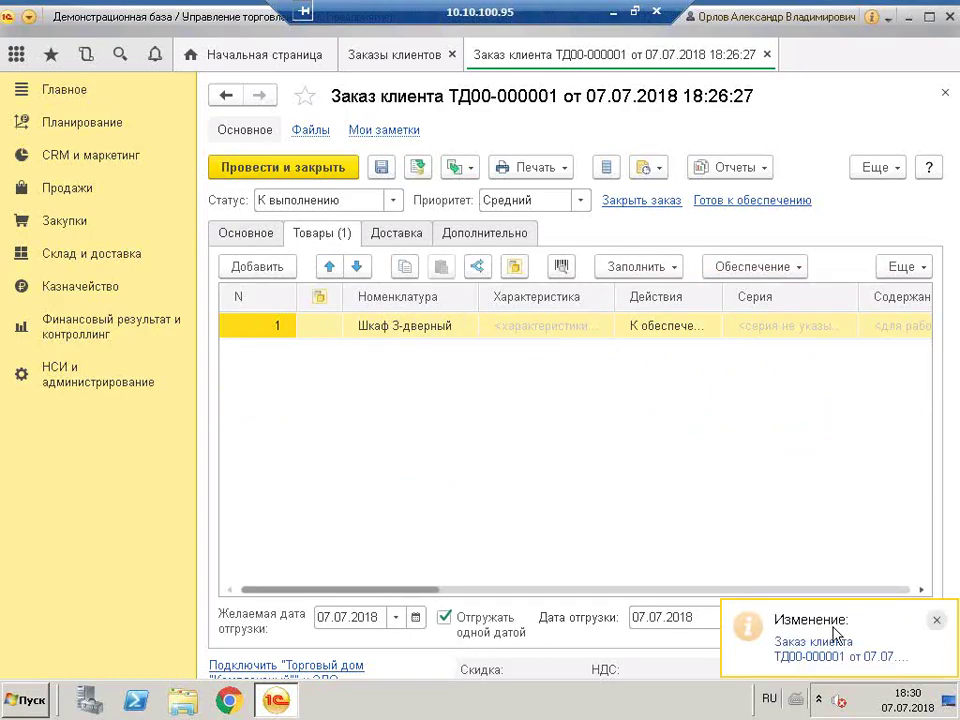
pyautogui.moveTo(399, 591); pyautogui.dragTo(821, 590)
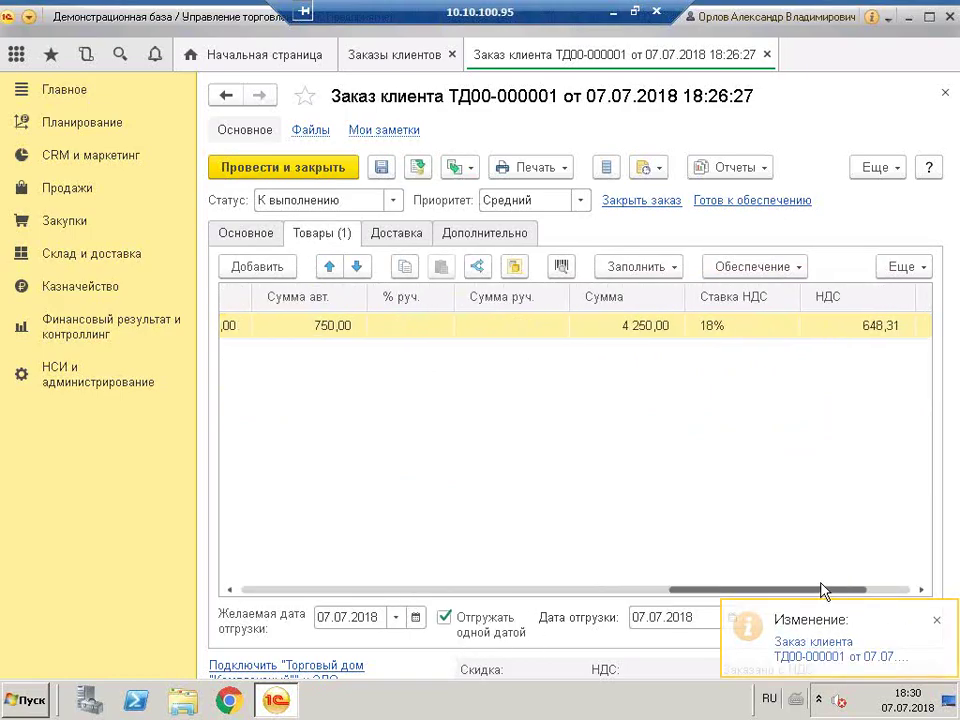
pyautogui.click(280, 165)
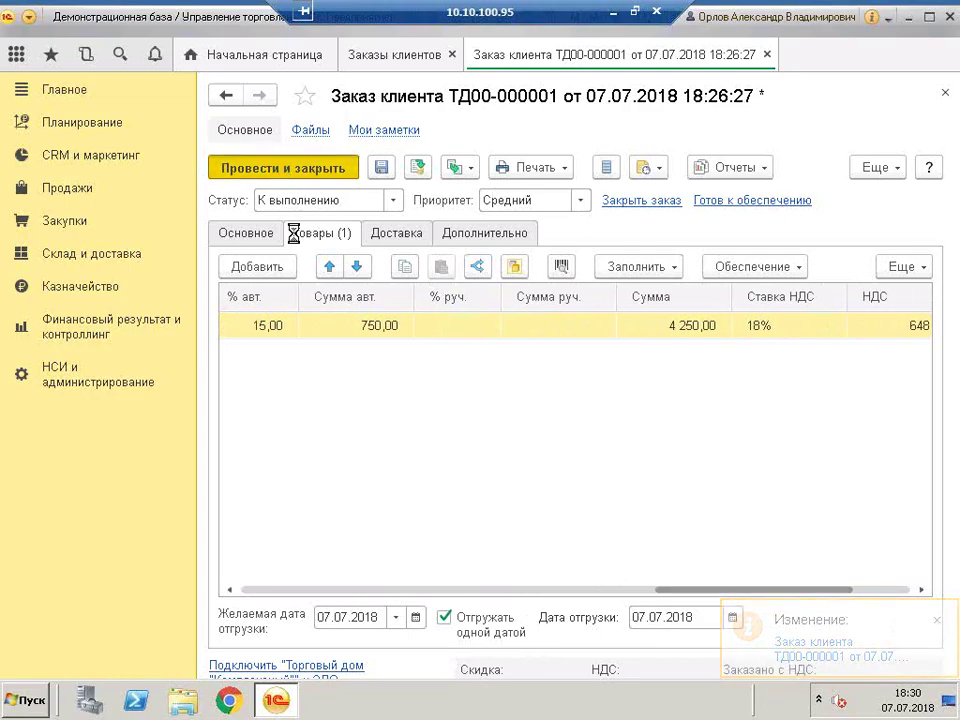
pyautogui.click(934, 624)
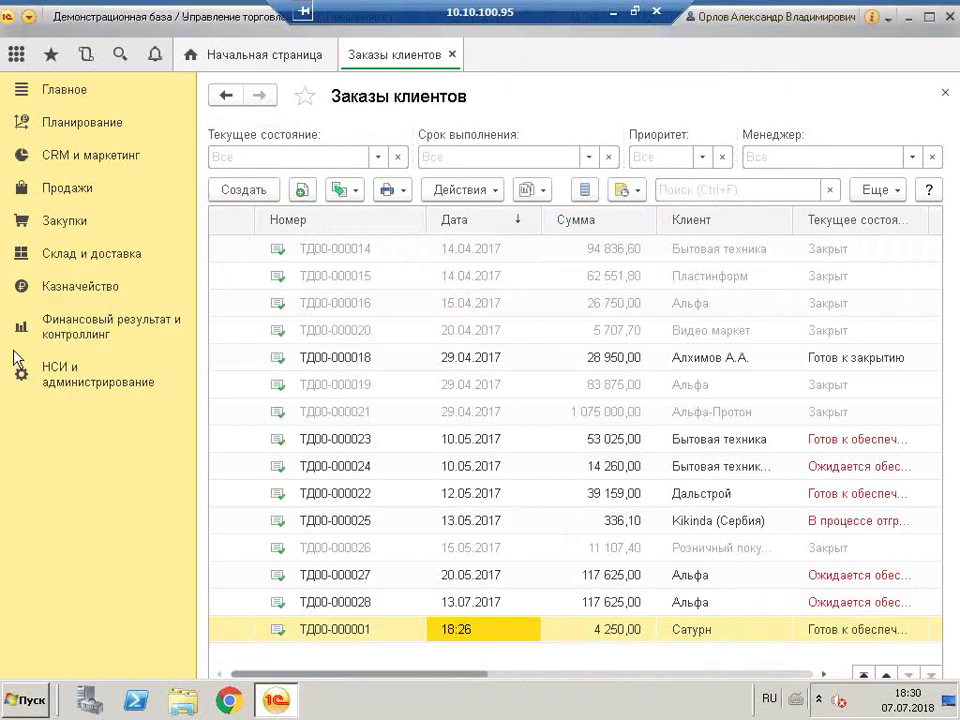
# Review the client segments list, comparing how the general segments are formed, and view the shipment ban segments
pyautogui.click(108, 165)
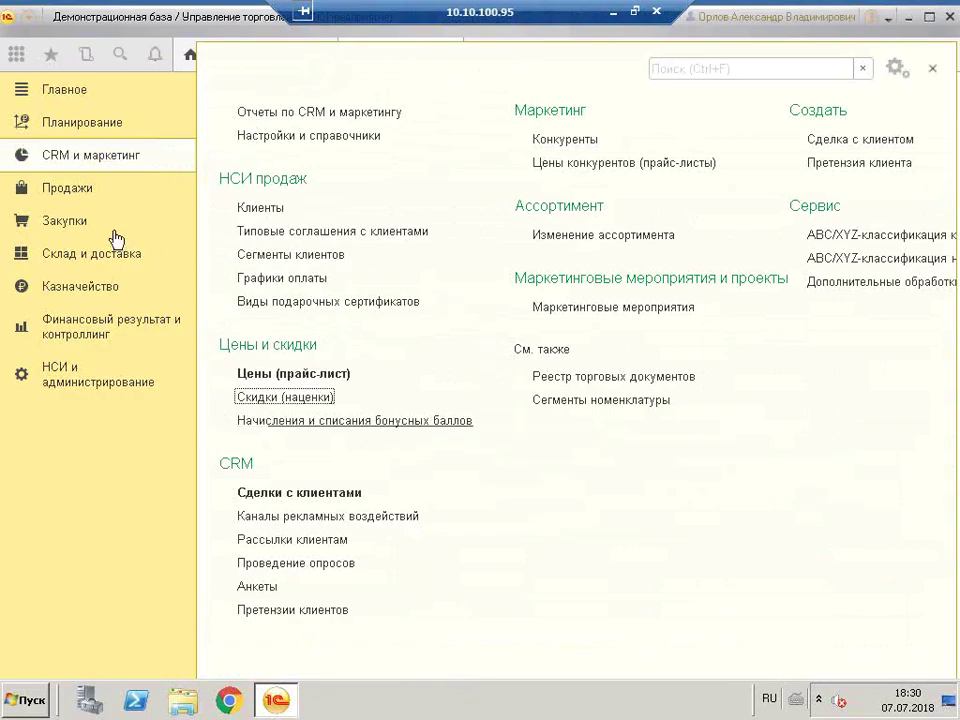
pyautogui.click(316, 256)
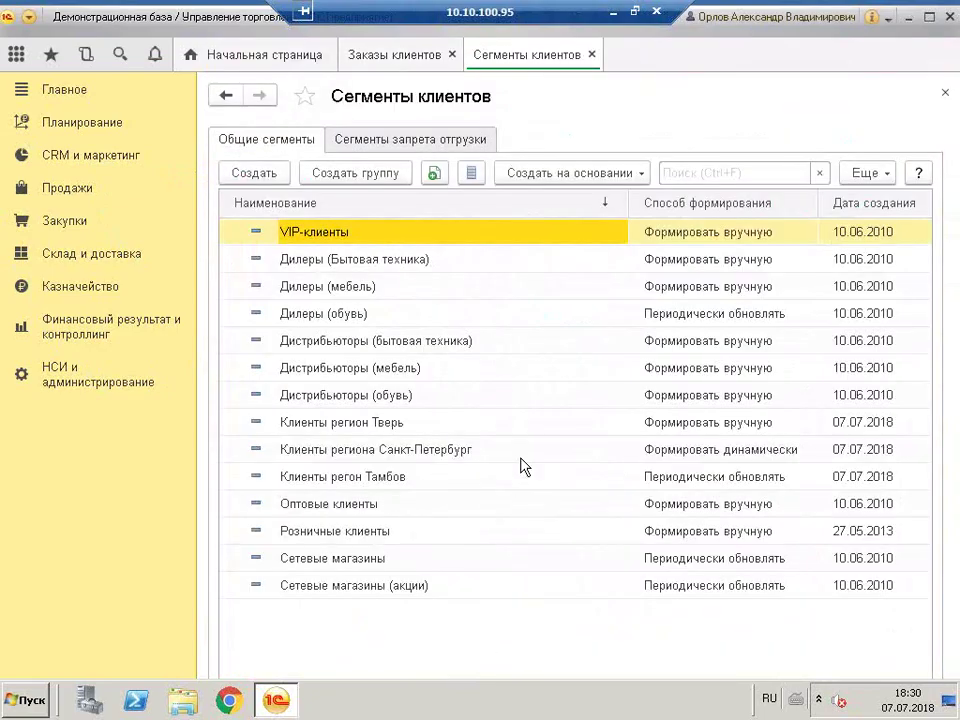
pyautogui.click(401, 397)
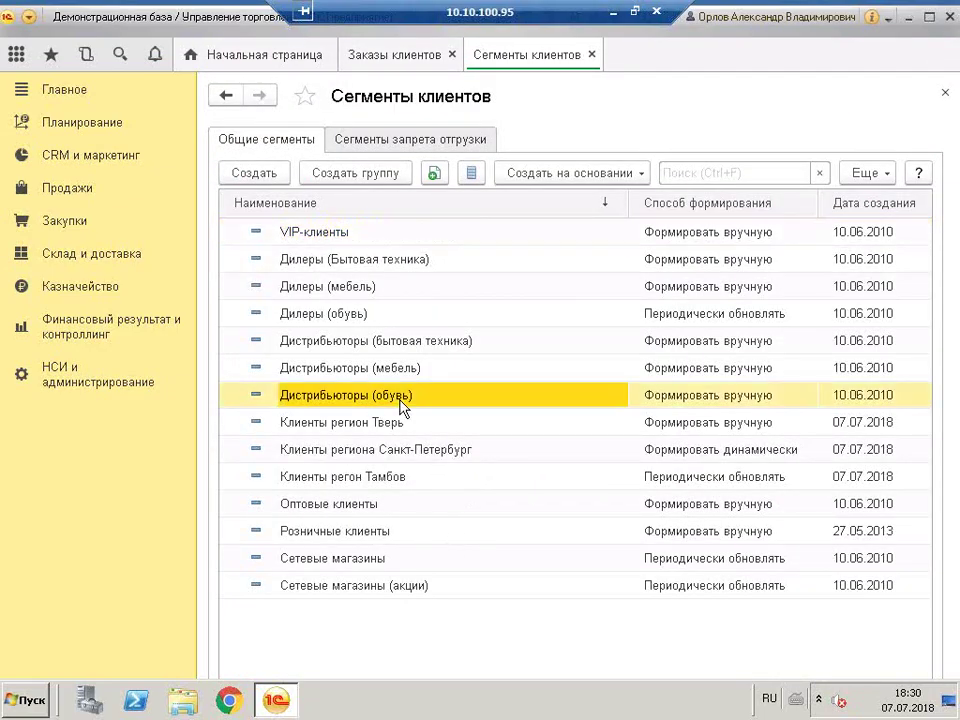
pyautogui.click(392, 424)
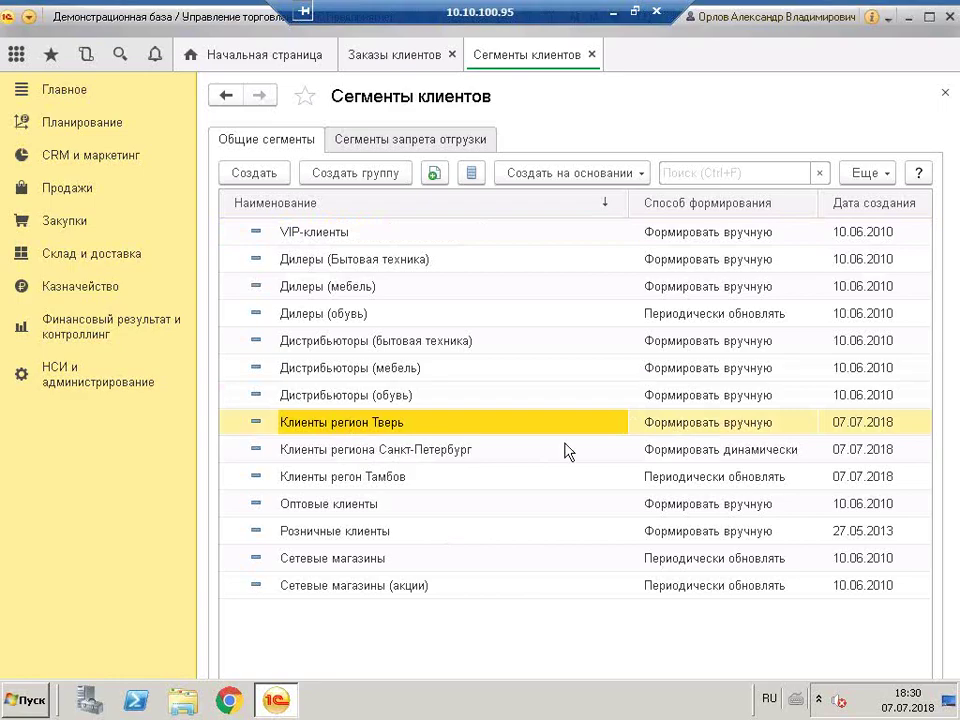
pyautogui.press('Down')
pyautogui.press('Down')
pyautogui.press('Down')
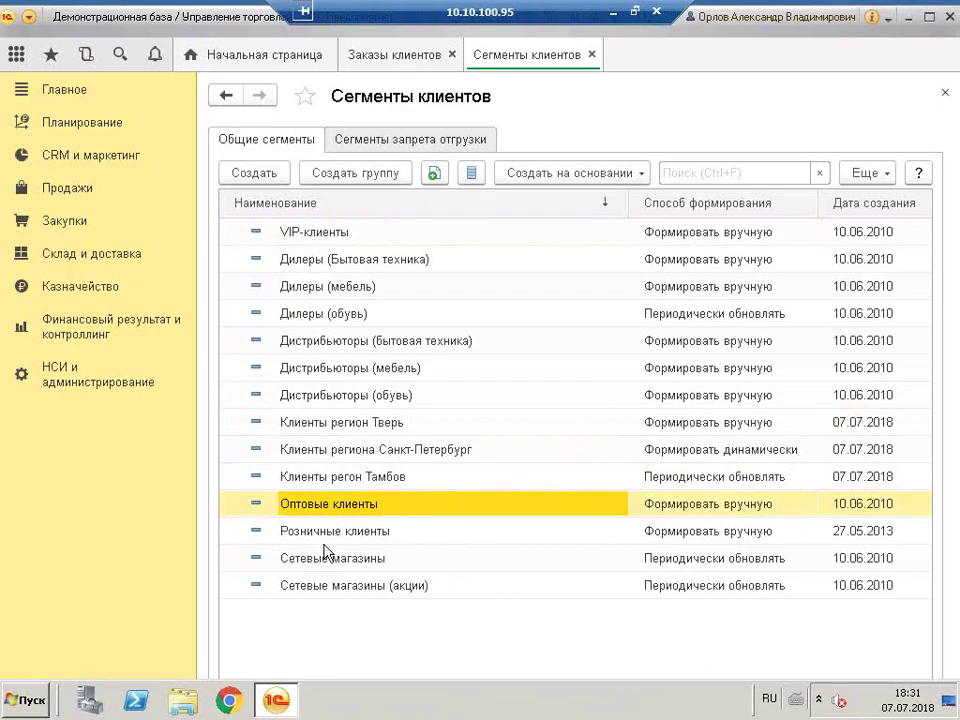
pyautogui.click(428, 534)
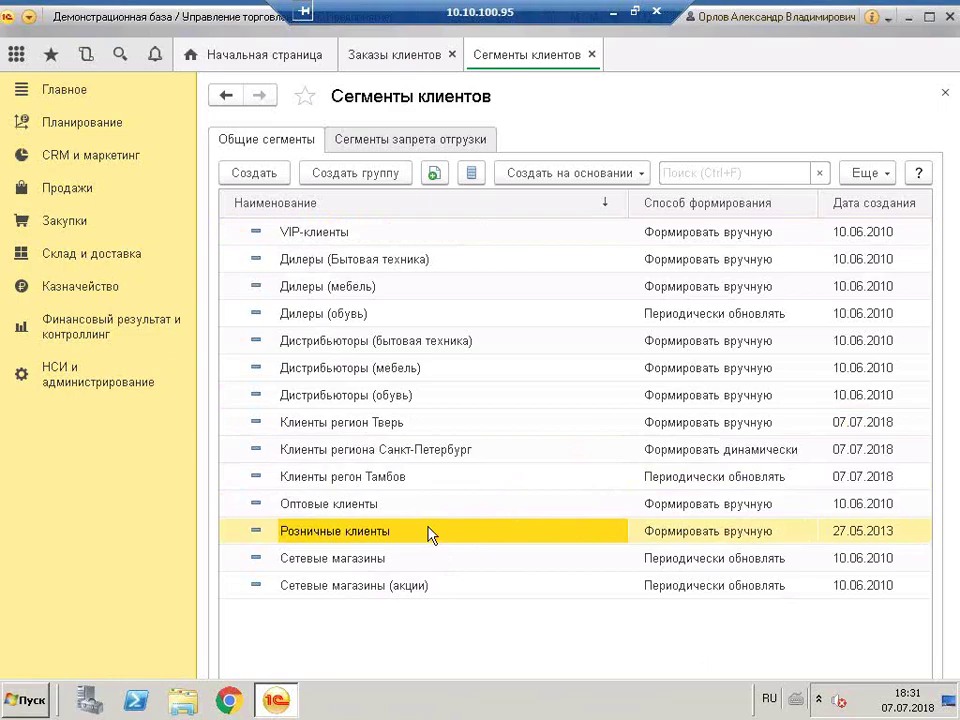
pyautogui.click(367, 145)
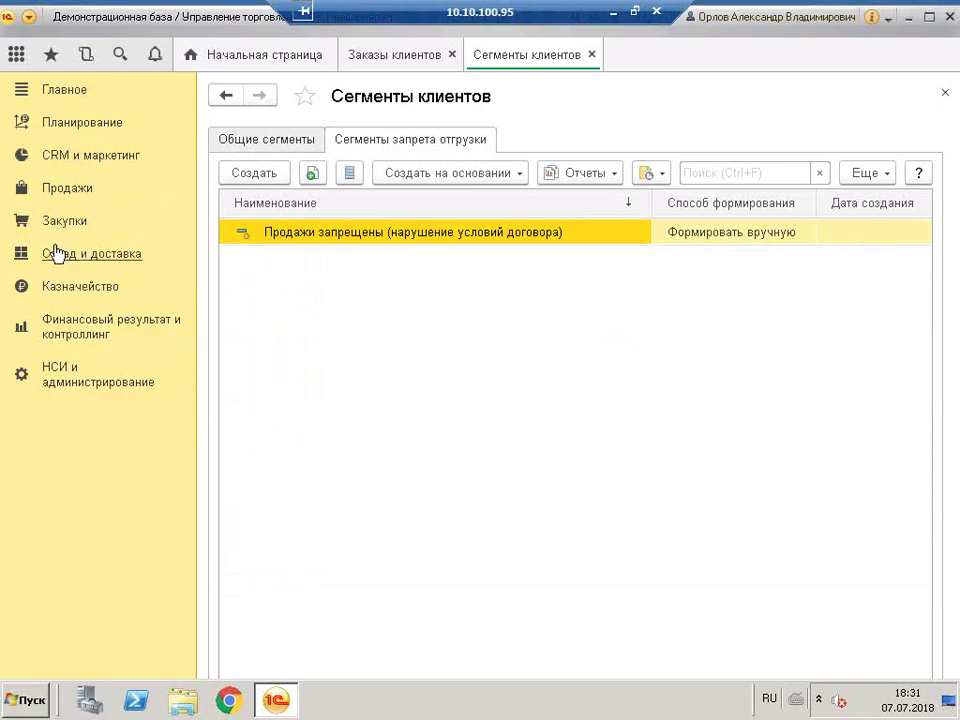
# Open the list of standard sales agreements with clients and look through its entries
pyautogui.click(71, 158)
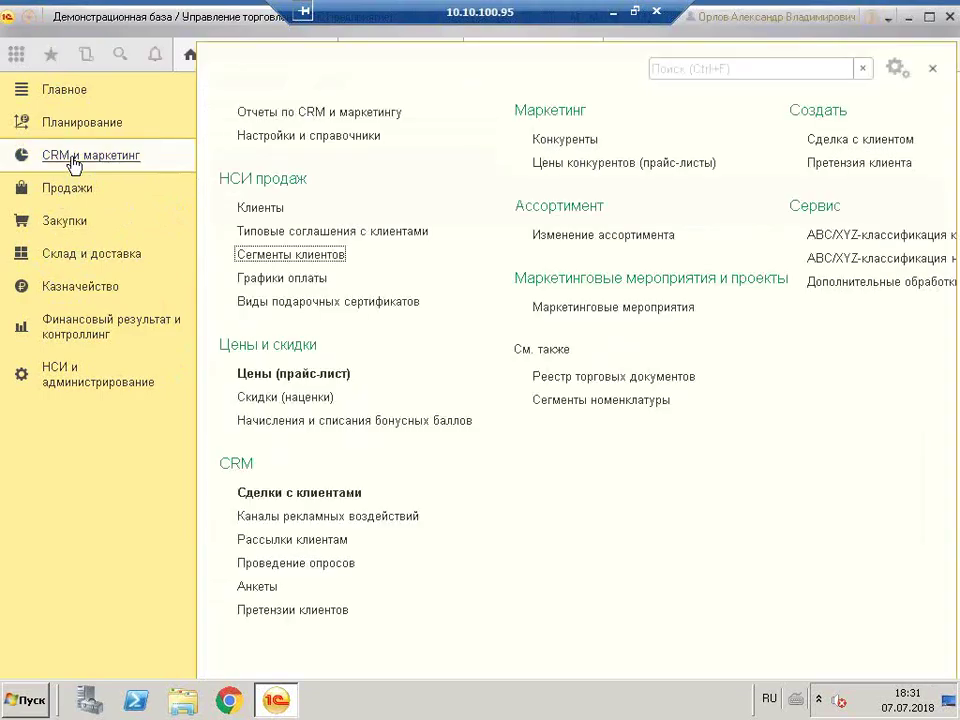
pyautogui.click(354, 234)
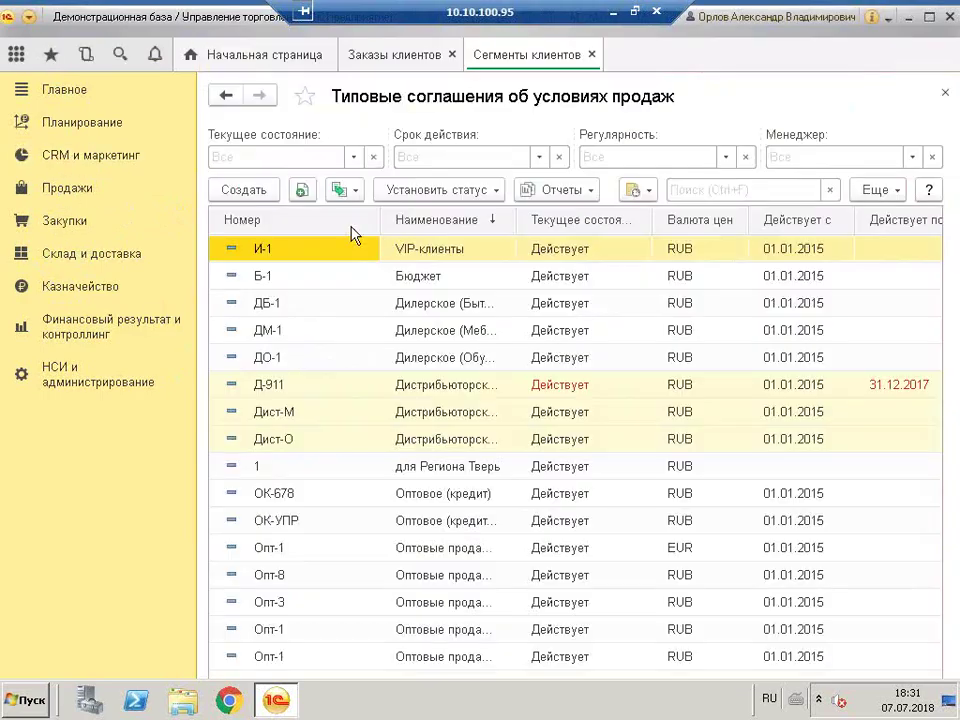
pyautogui.click(395, 439)
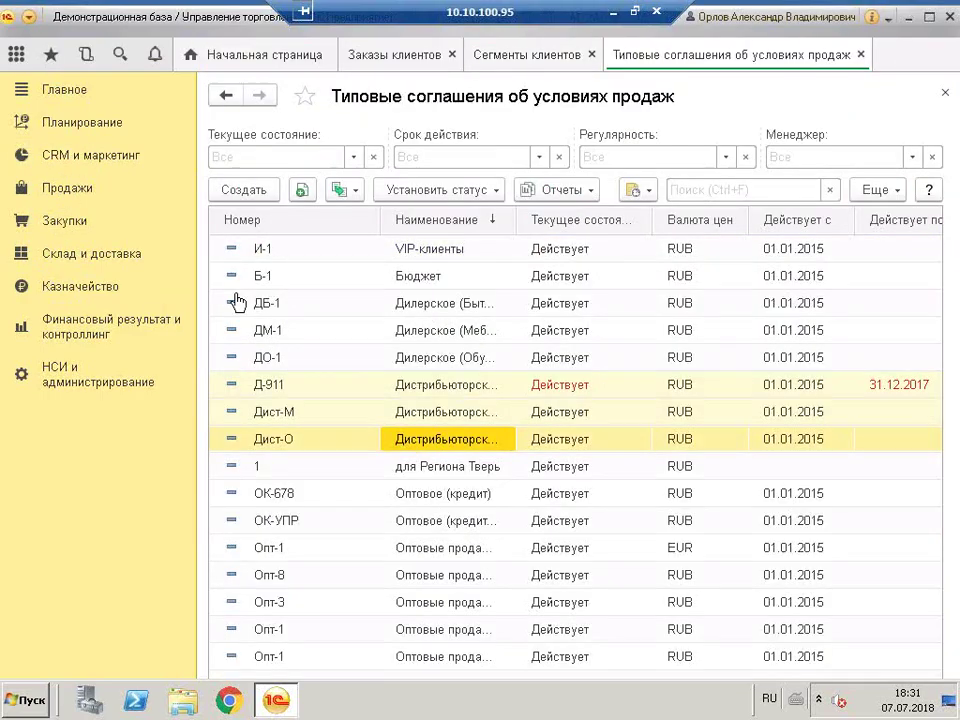
pyautogui.click(576, 305)
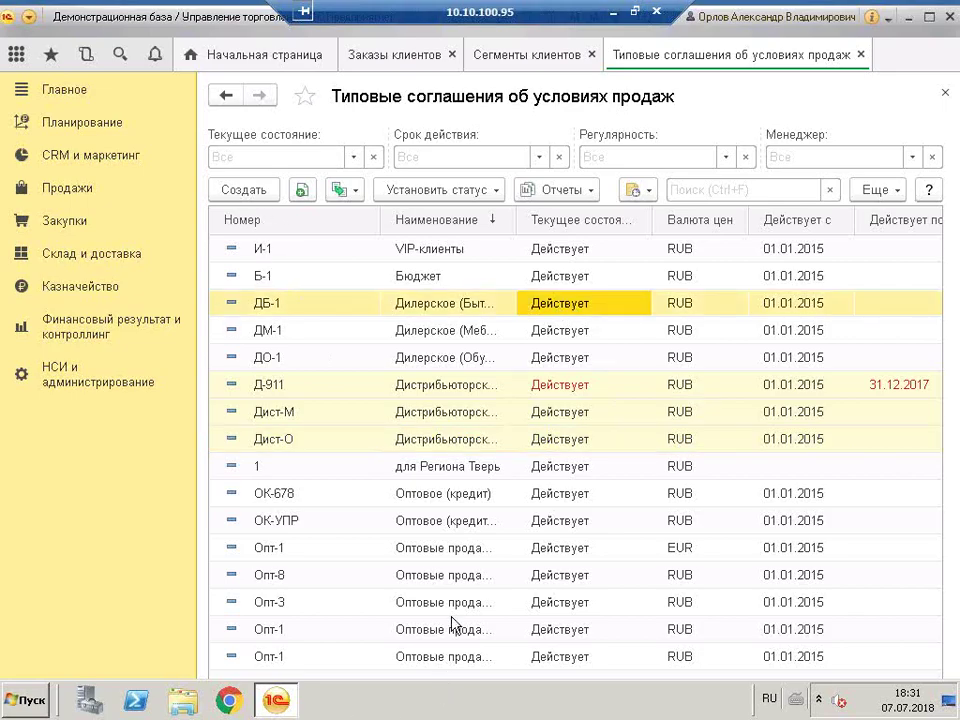
pyautogui.scroll(-2, 410, 610)
pyautogui.click(413, 474)
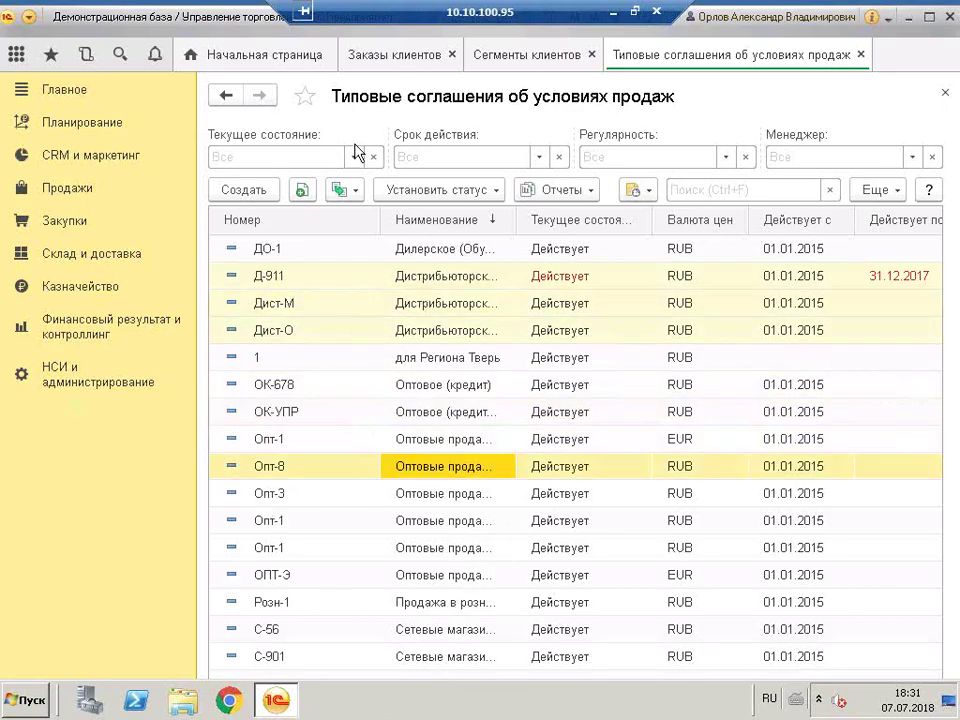
# Create a standard sales agreement numbered 2, dated 07.07.2018 and named тест
pyautogui.click(246, 189)
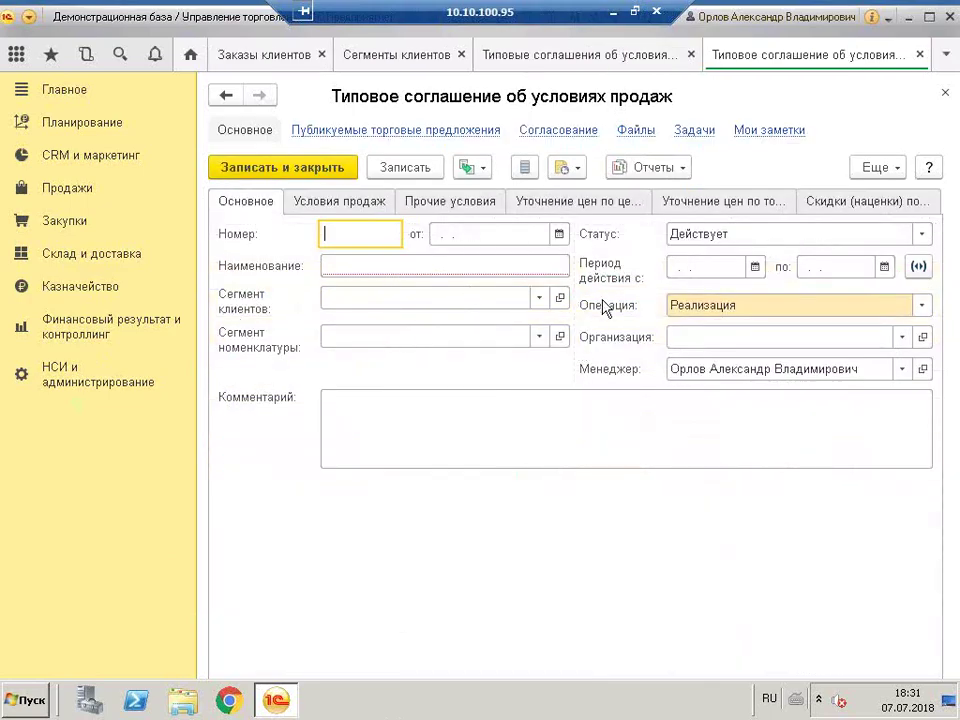
pyautogui.write('2')
pyautogui.press('Tab')
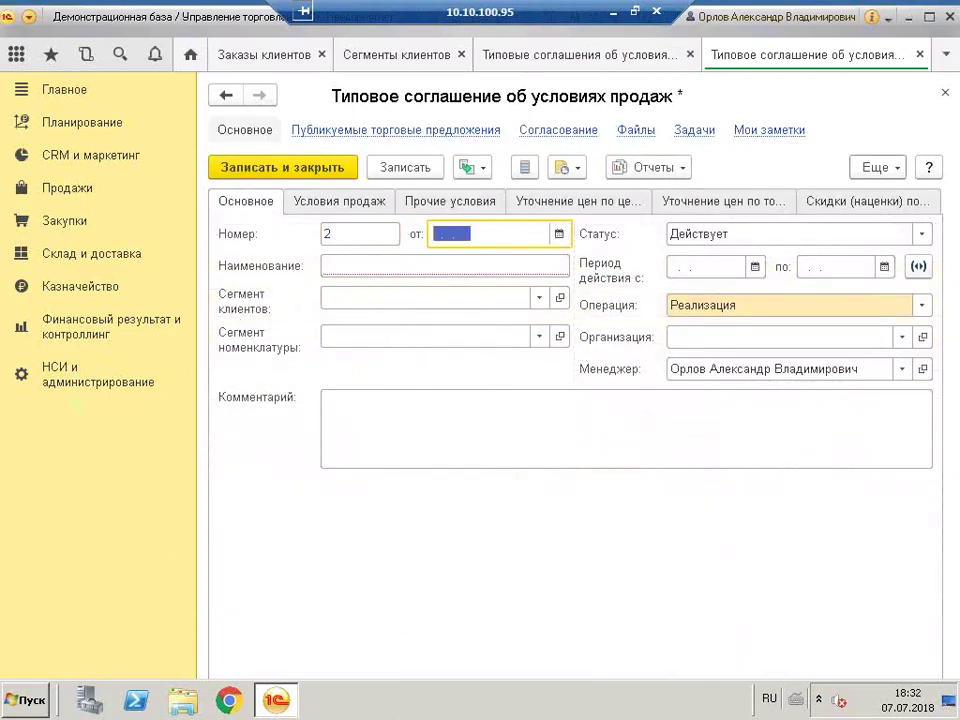
pyautogui.write('07.07.2018')
pyautogui.press('Tab')
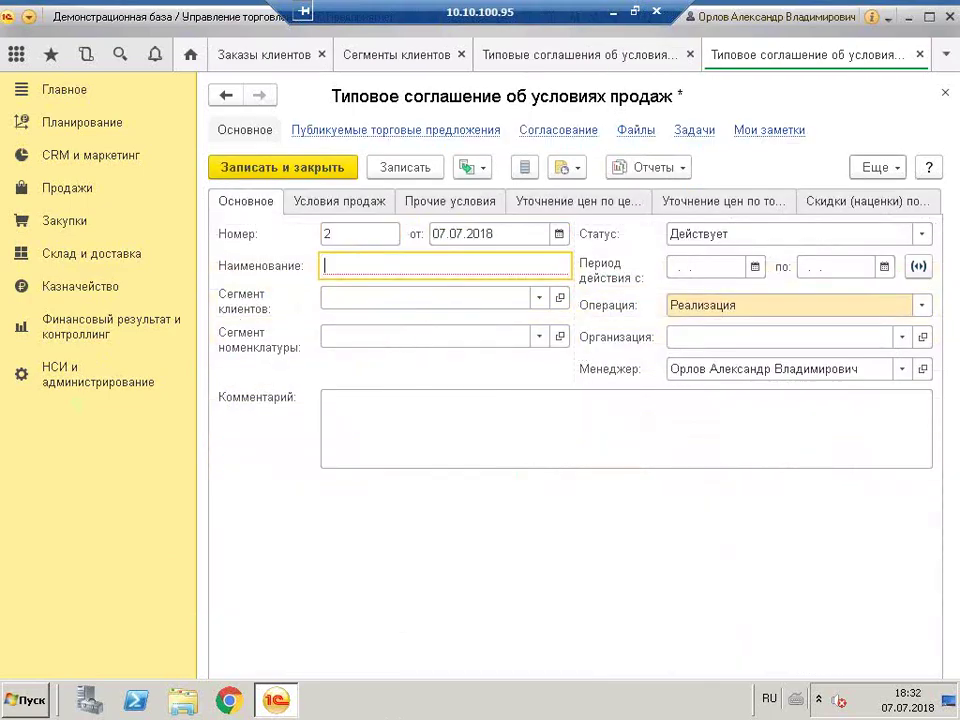
pyautogui.write('тест')
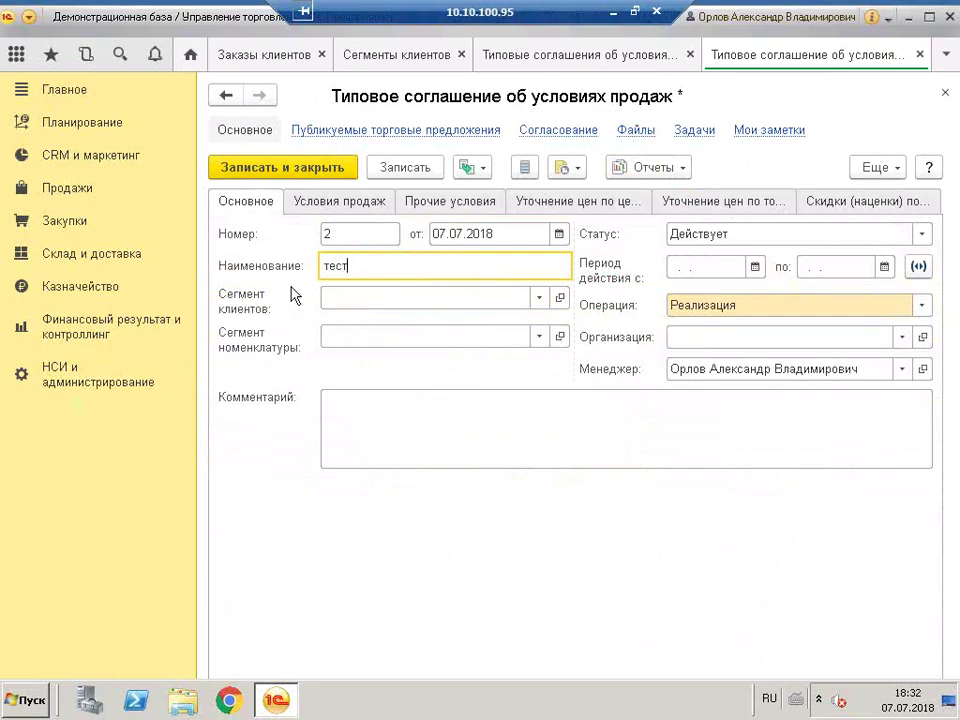
# Set the new agreement's client segment to Клиенты регон Тамбов
pyautogui.click(322, 297)
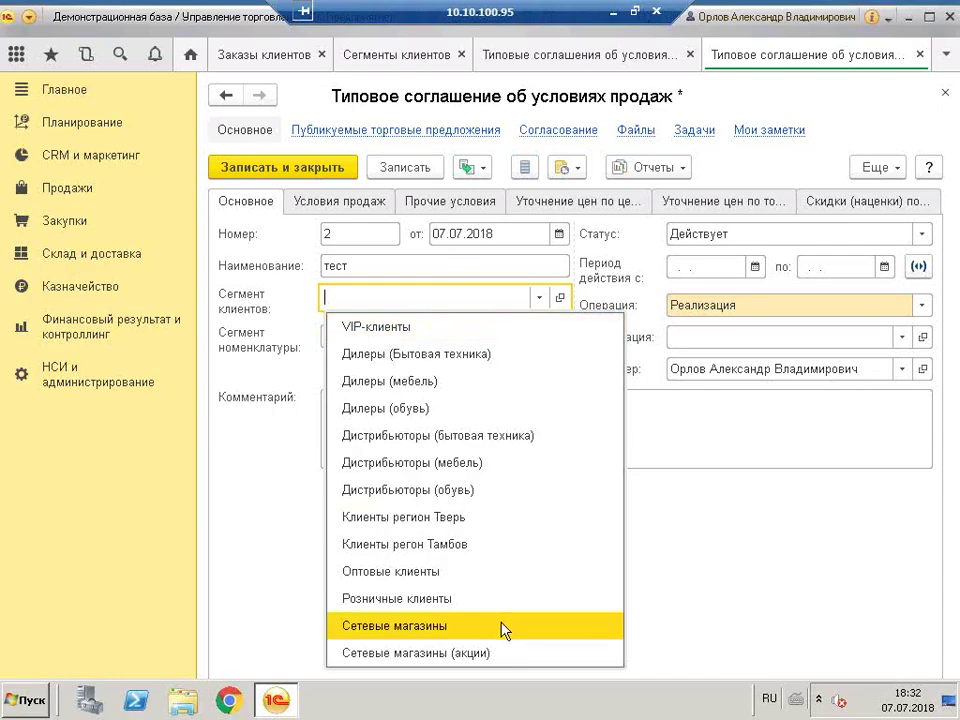
pyautogui.click(476, 544)
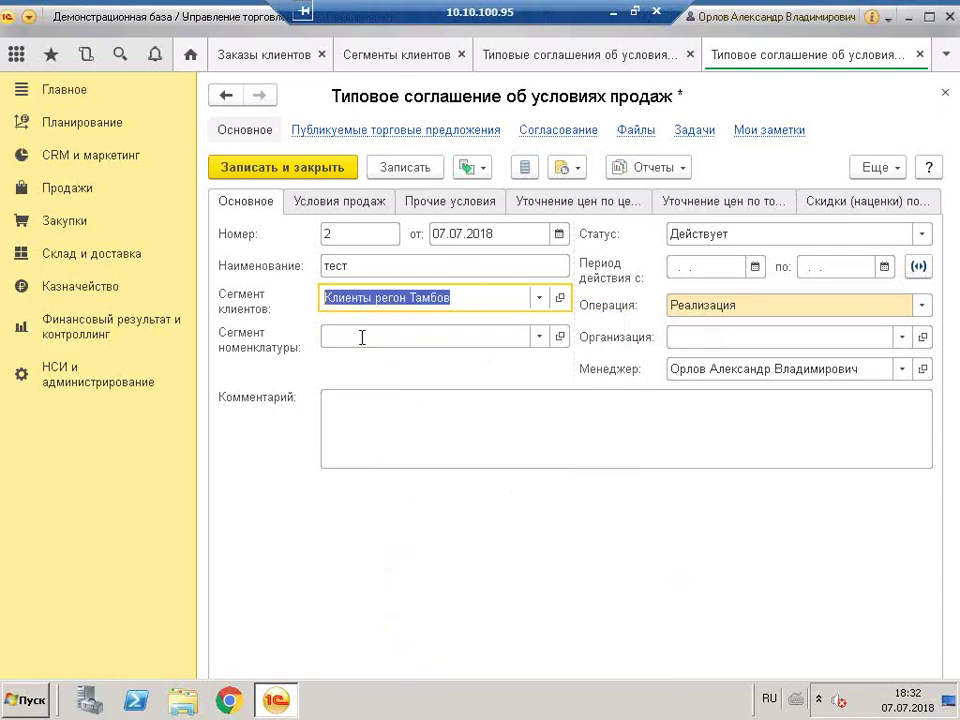
pyautogui.click(478, 299)
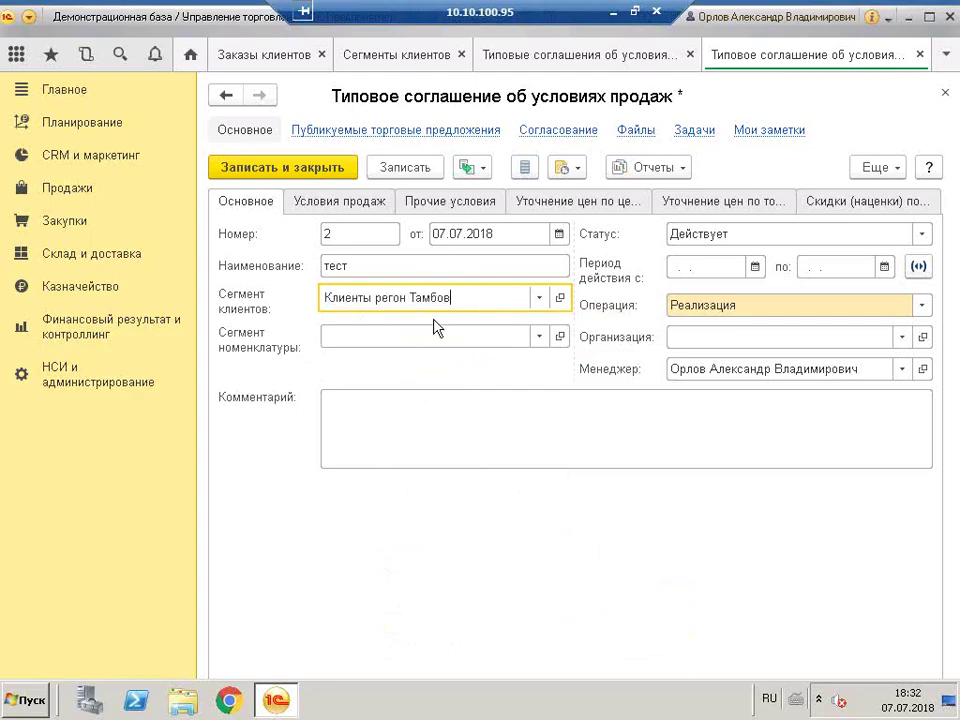
# Make the agreement's payment terms require a contract, and set its price currency to RUB with VAT included in prices
pyautogui.click(336, 203)
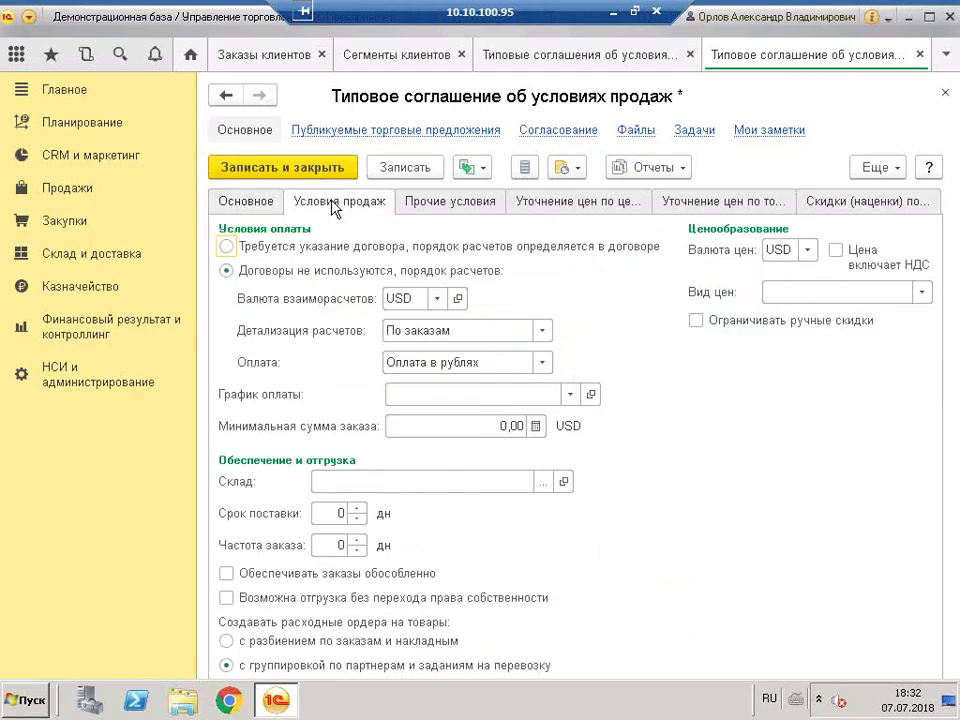
pyautogui.click(227, 247)
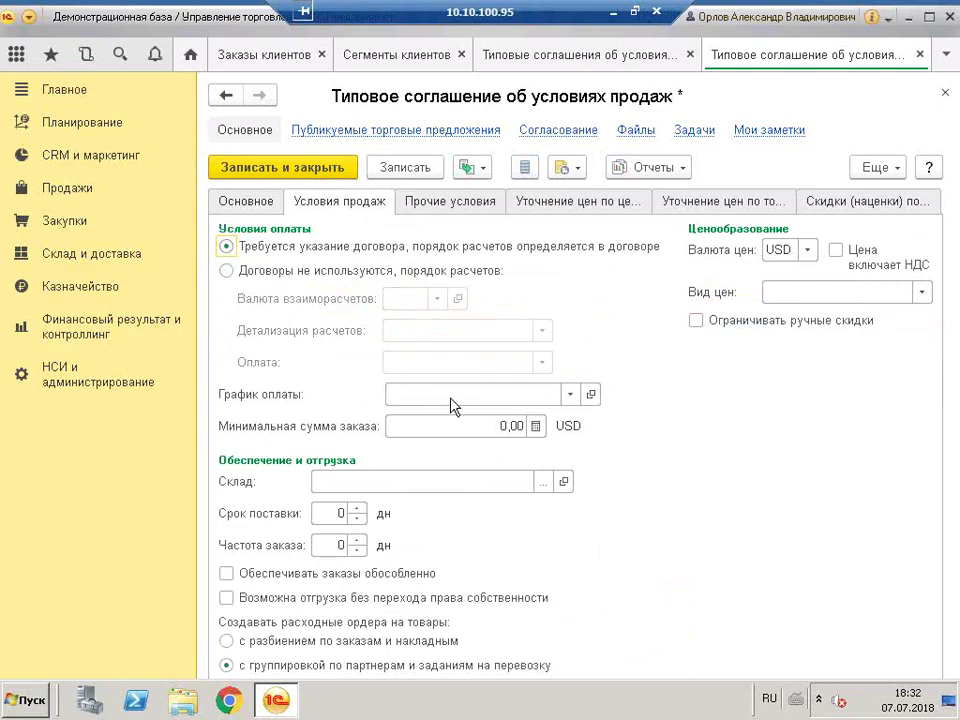
pyautogui.click(807, 250)
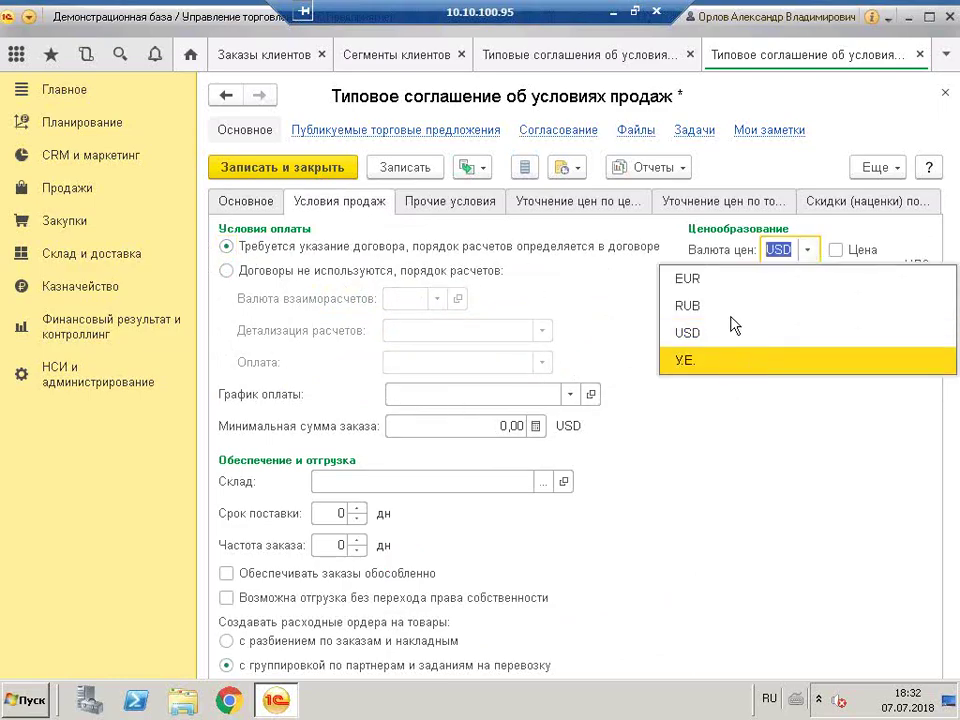
pyautogui.click(750, 306)
pyautogui.click(835, 250)
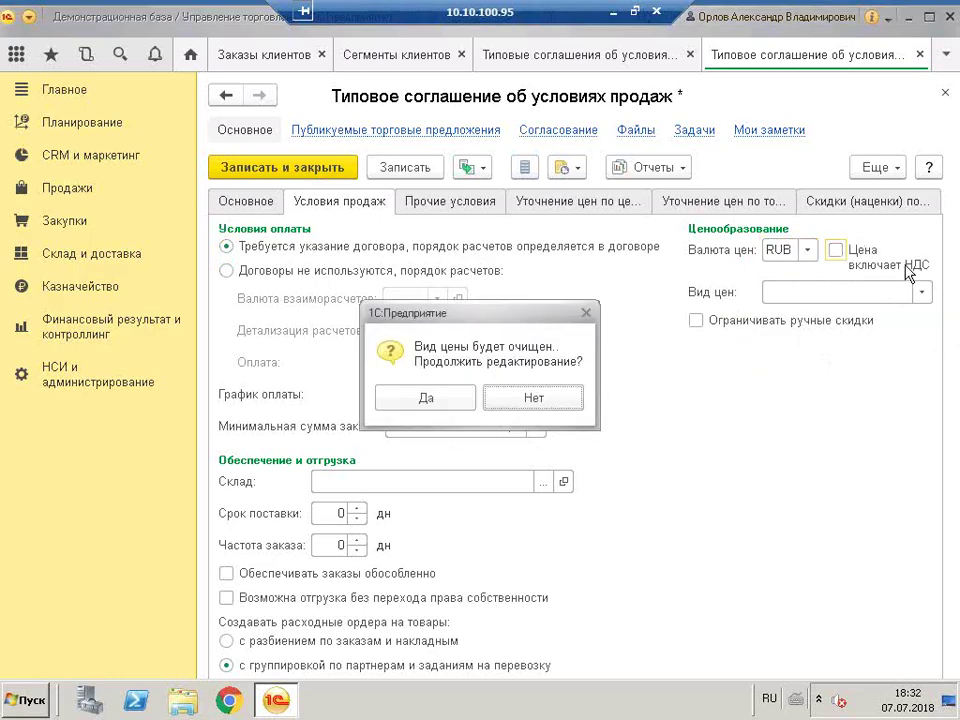
pyautogui.click(417, 398)
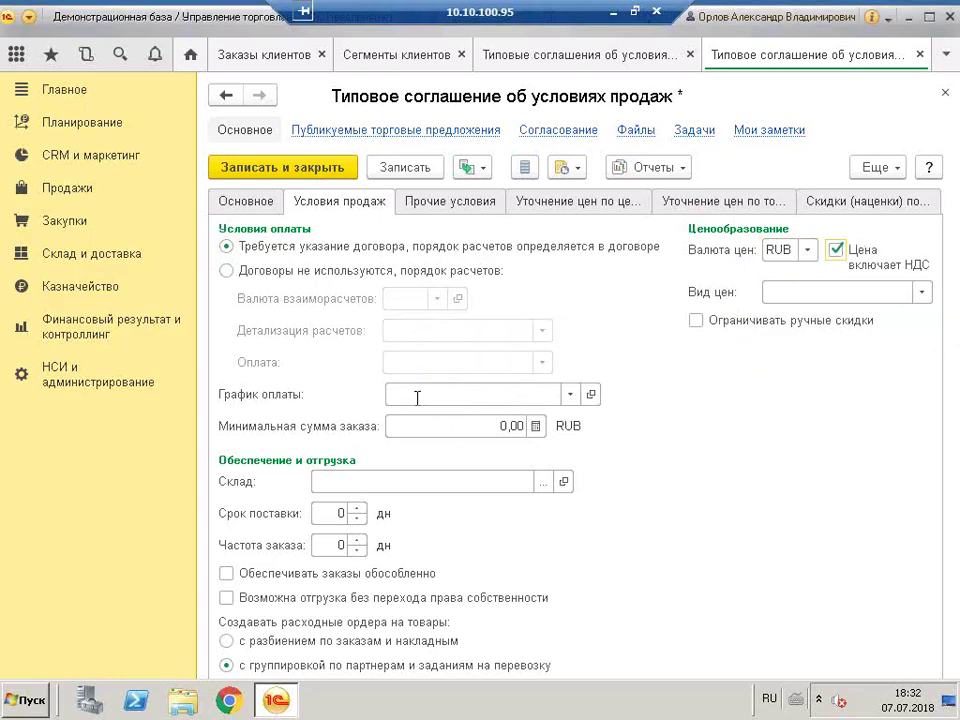
# Set the agreement's price type to Дилерская, review its other conditions, and save and close the agreement
pyautogui.click(921, 292)
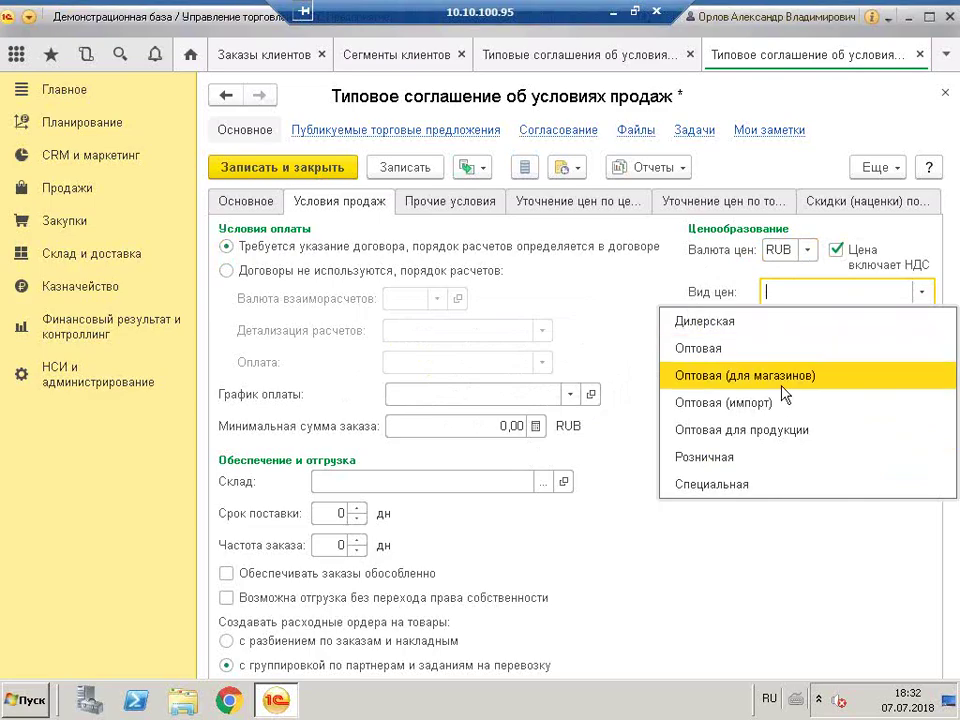
pyautogui.click(722, 321)
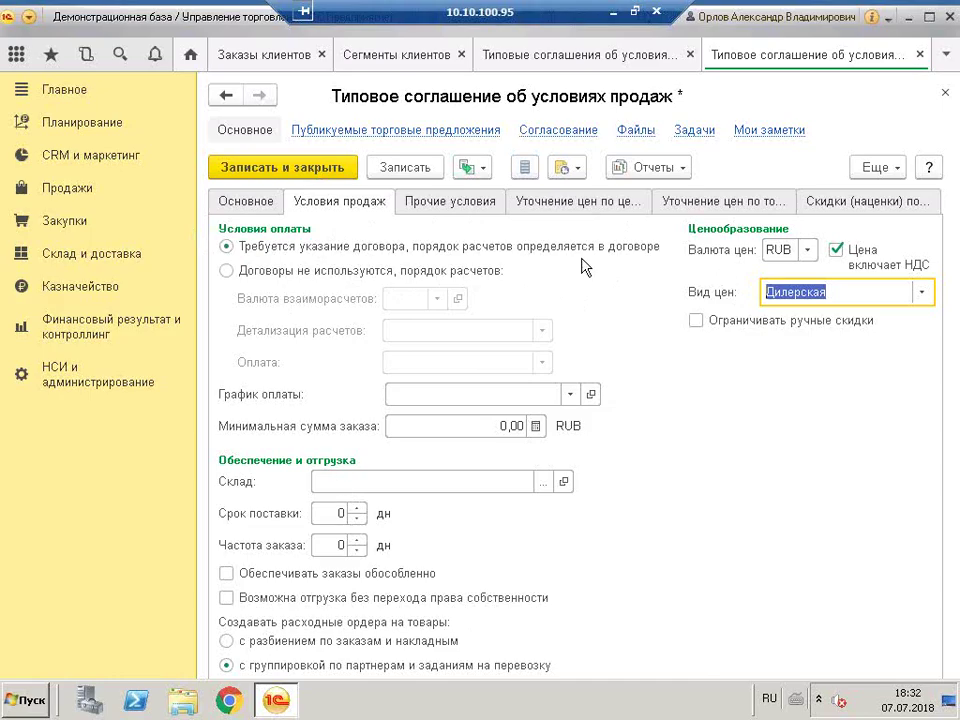
pyautogui.click(440, 203)
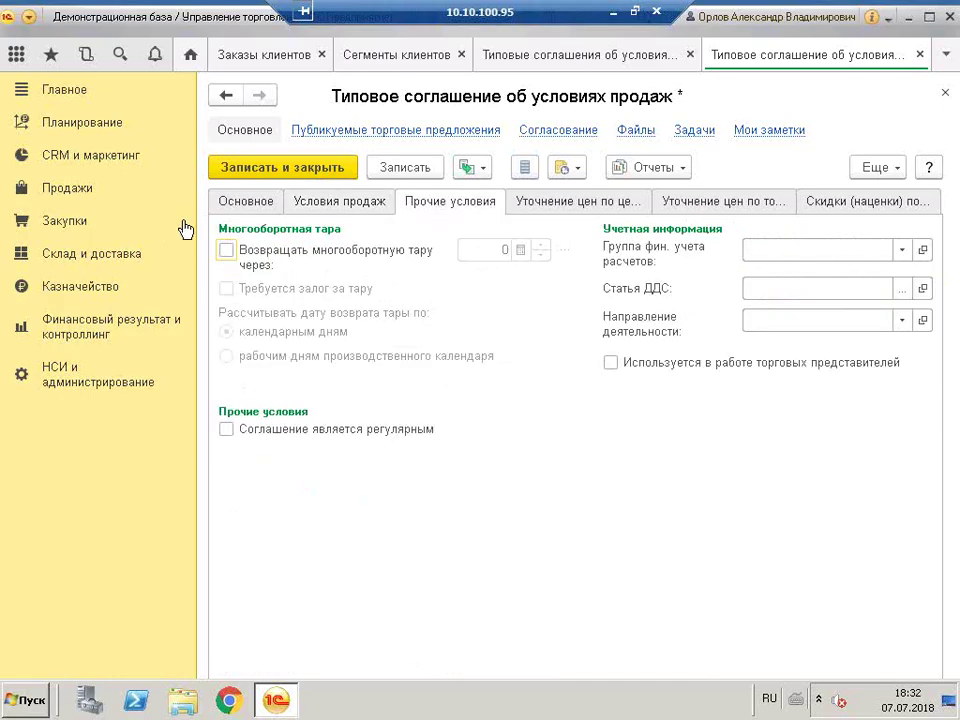
pyautogui.click(247, 202)
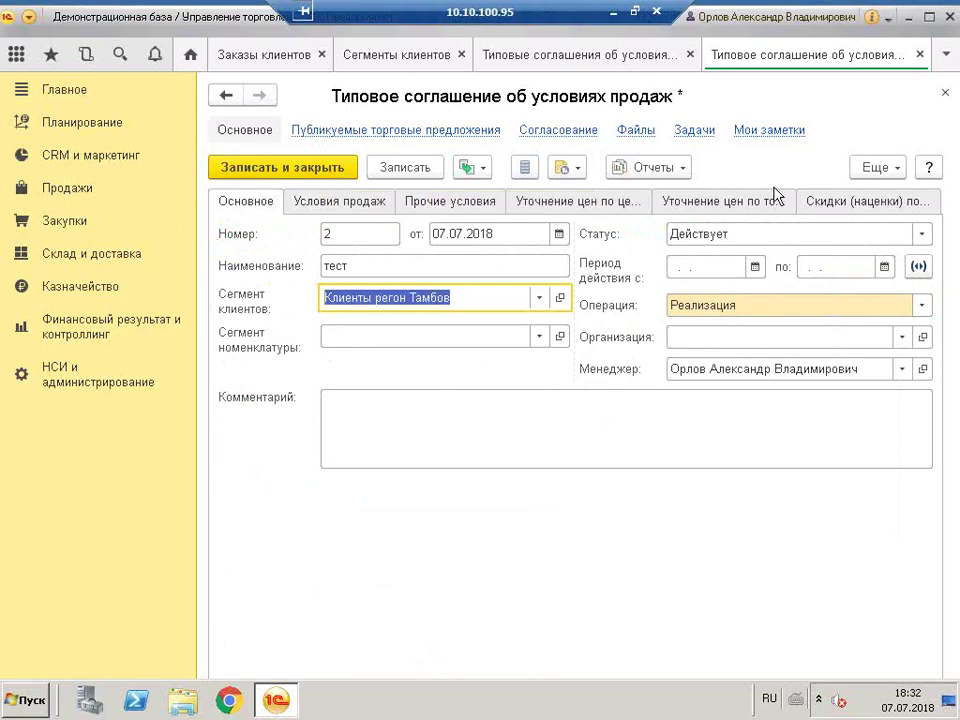
pyautogui.click(298, 167)
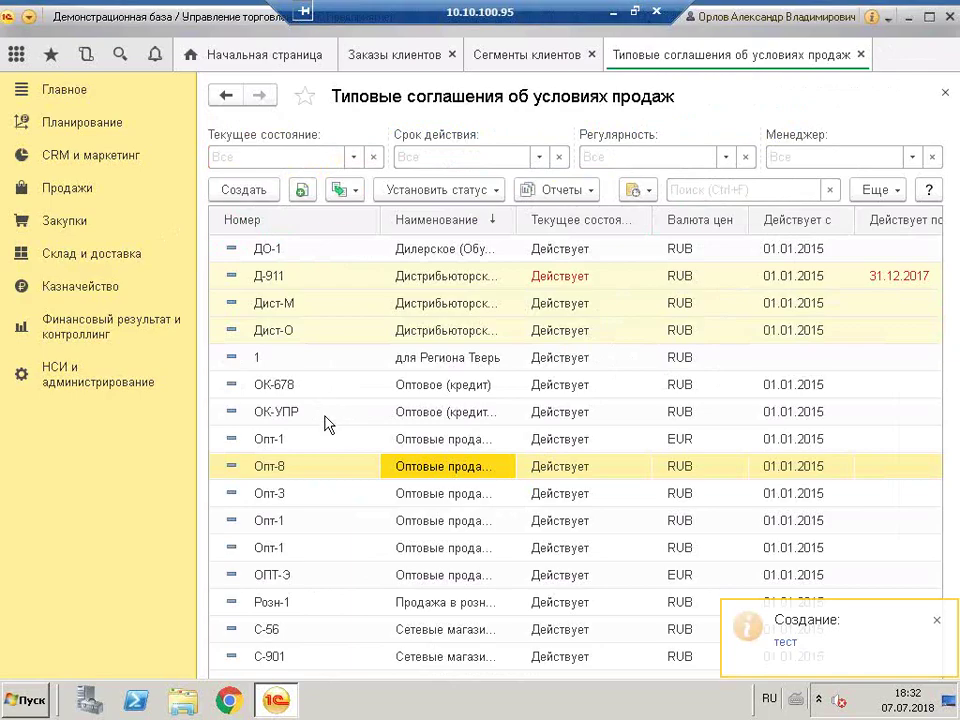
# Create a new client order and choose Альфа from the full list of clients
pyautogui.click(356, 58)
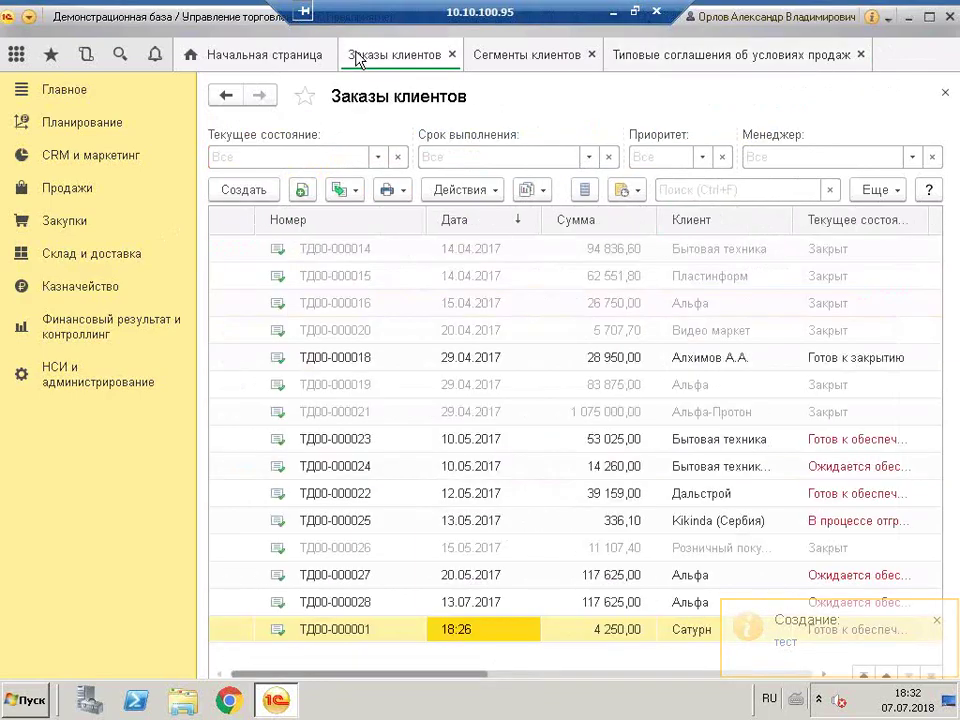
pyautogui.click(229, 190)
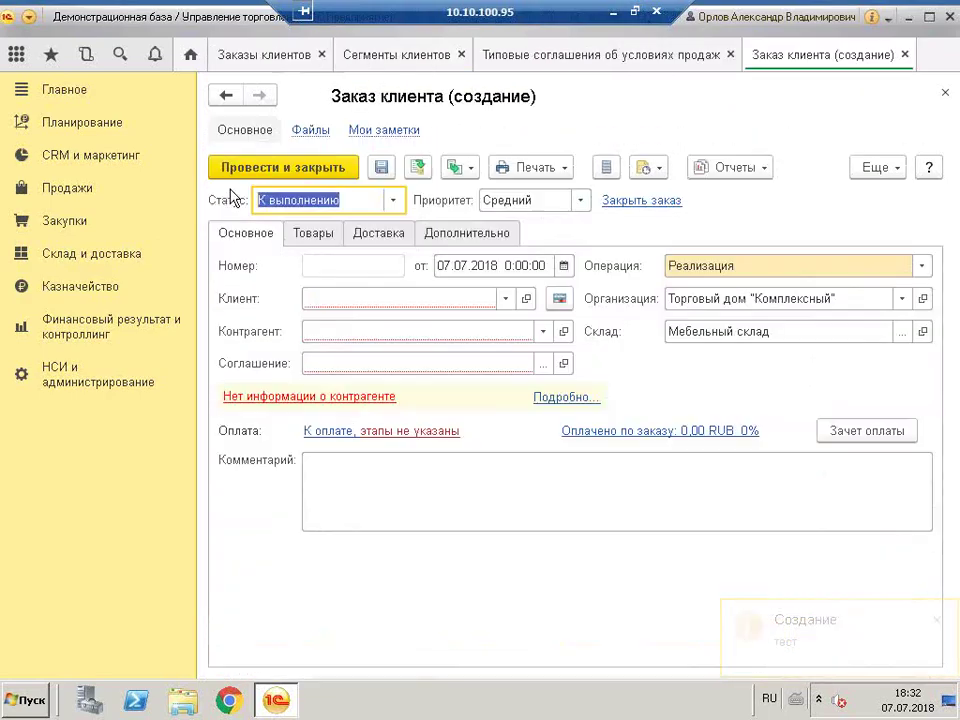
pyautogui.click(507, 299)
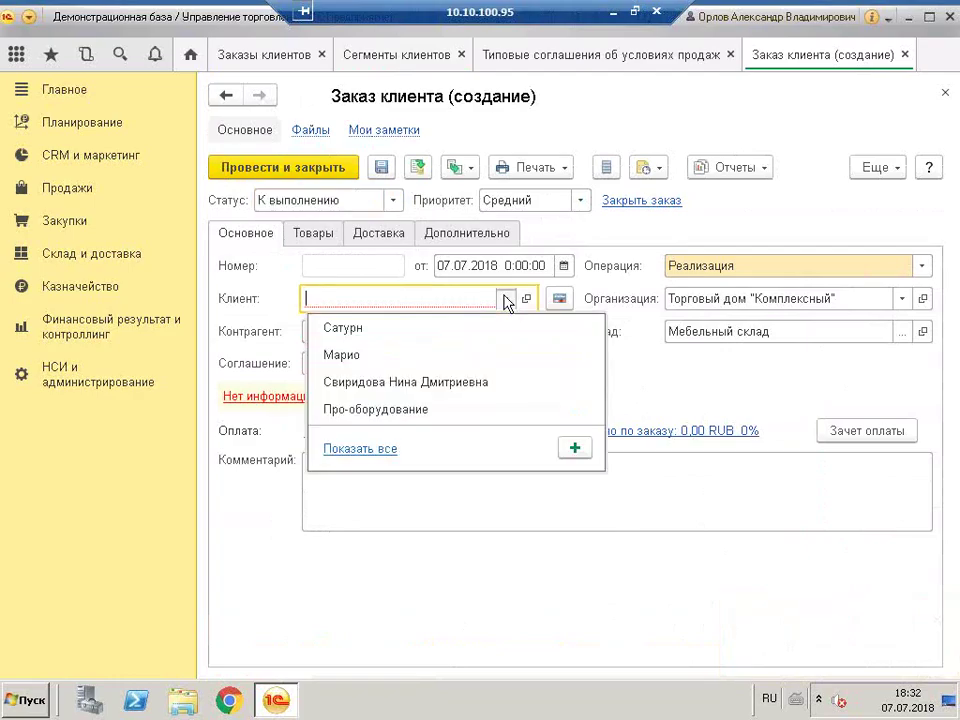
pyautogui.click(358, 449)
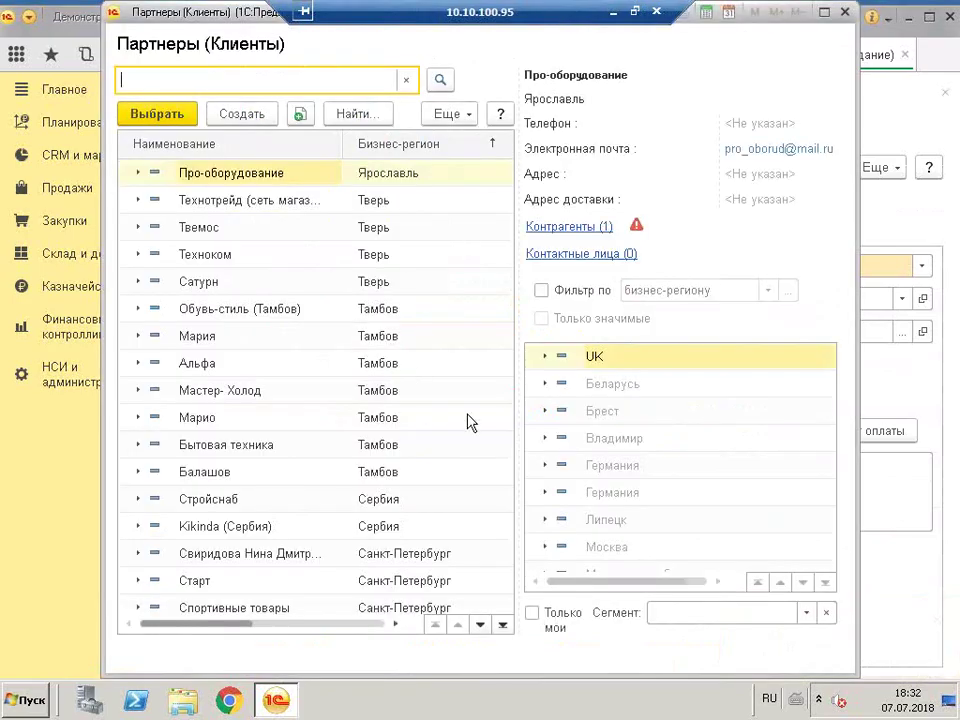
pyautogui.doubleClick(390, 365)
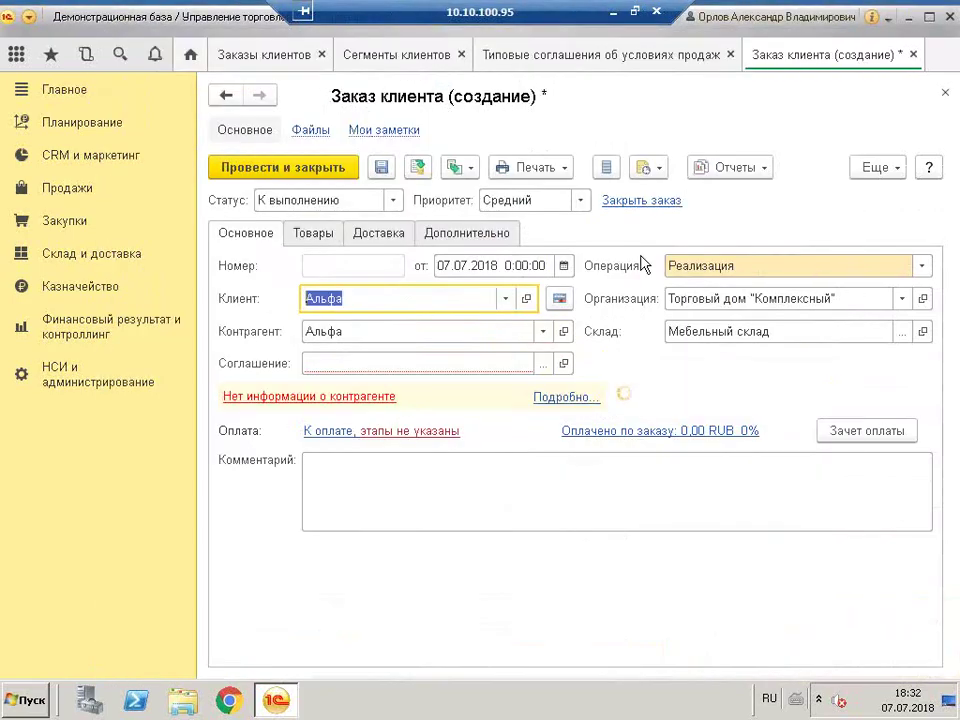
# Set the order's sales agreement to the standard agreement тест
pyautogui.click(553, 366)
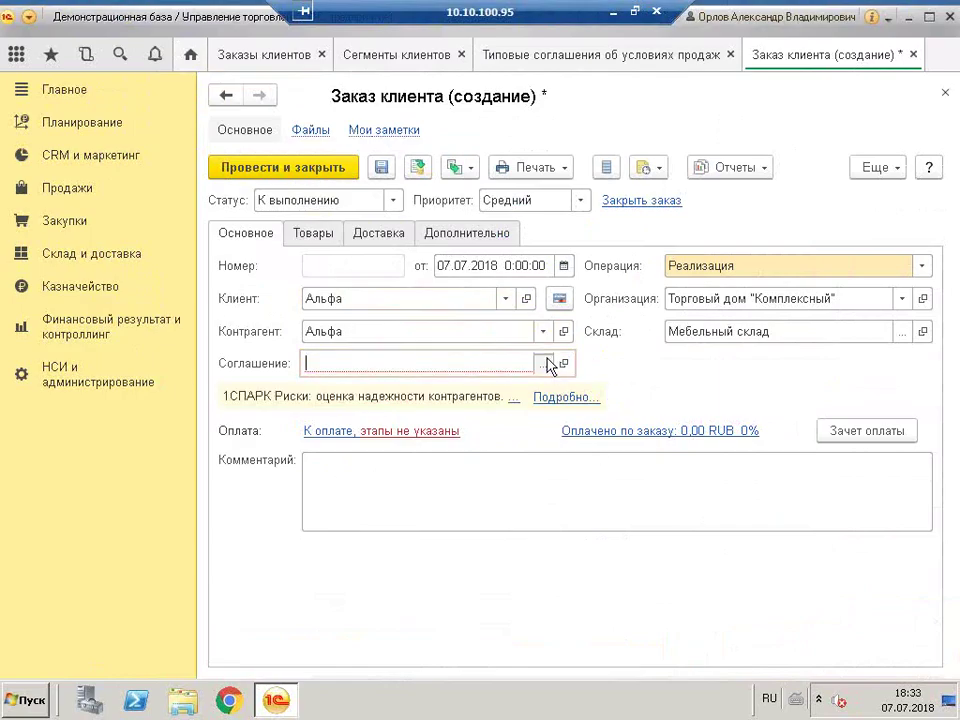
pyautogui.click(546, 364)
pyautogui.scroll(-1, 501, 474)
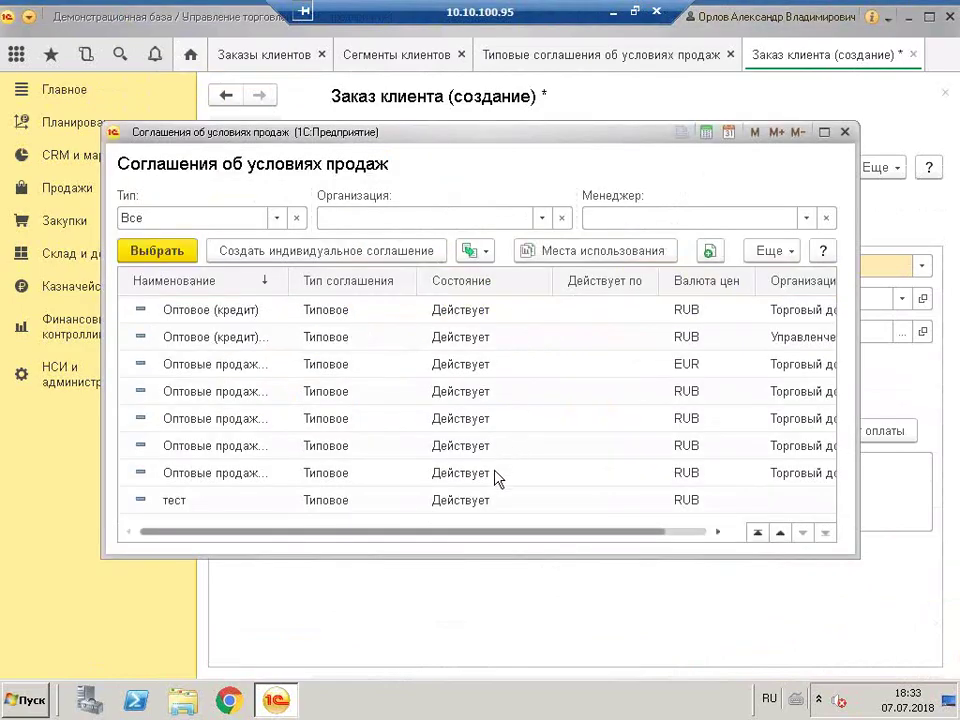
pyautogui.click(463, 504)
pyautogui.press('Return')
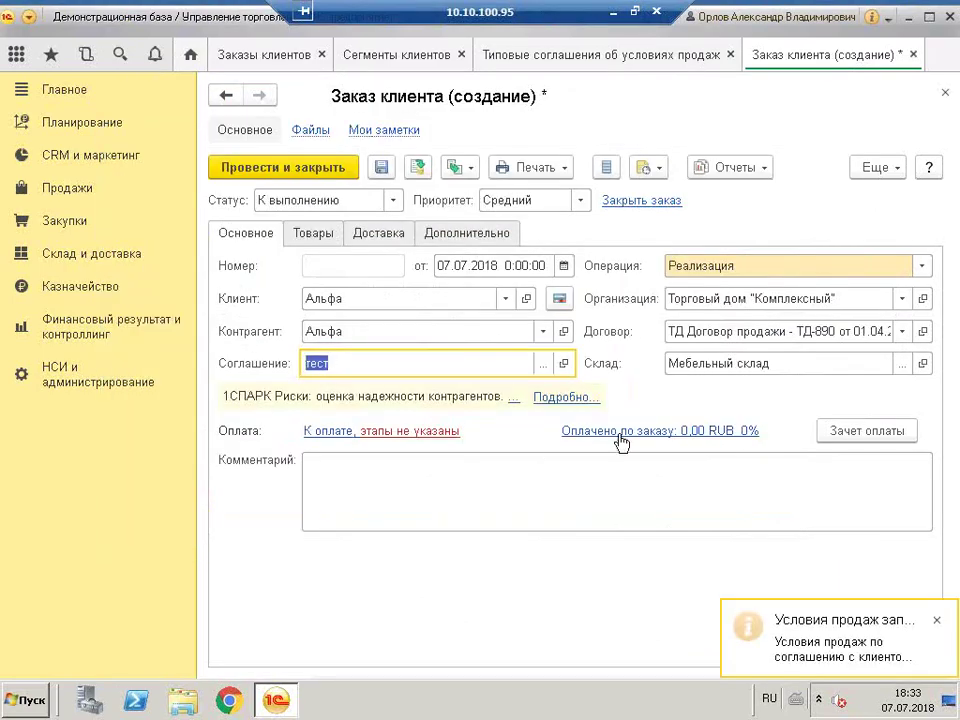
pyautogui.click(319, 238)
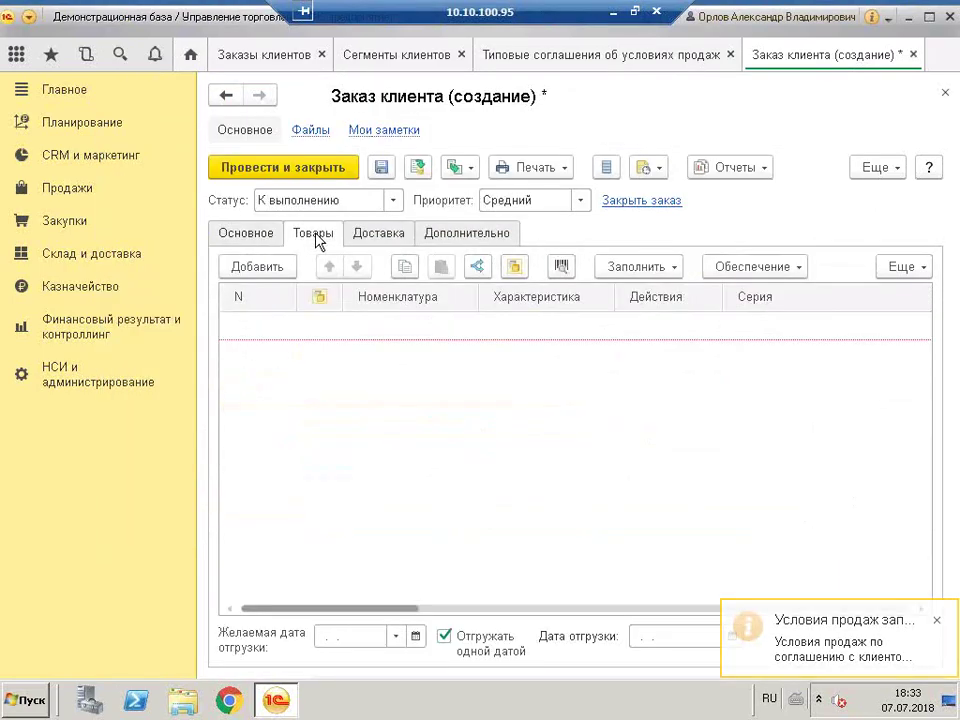
pyautogui.click(652, 267)
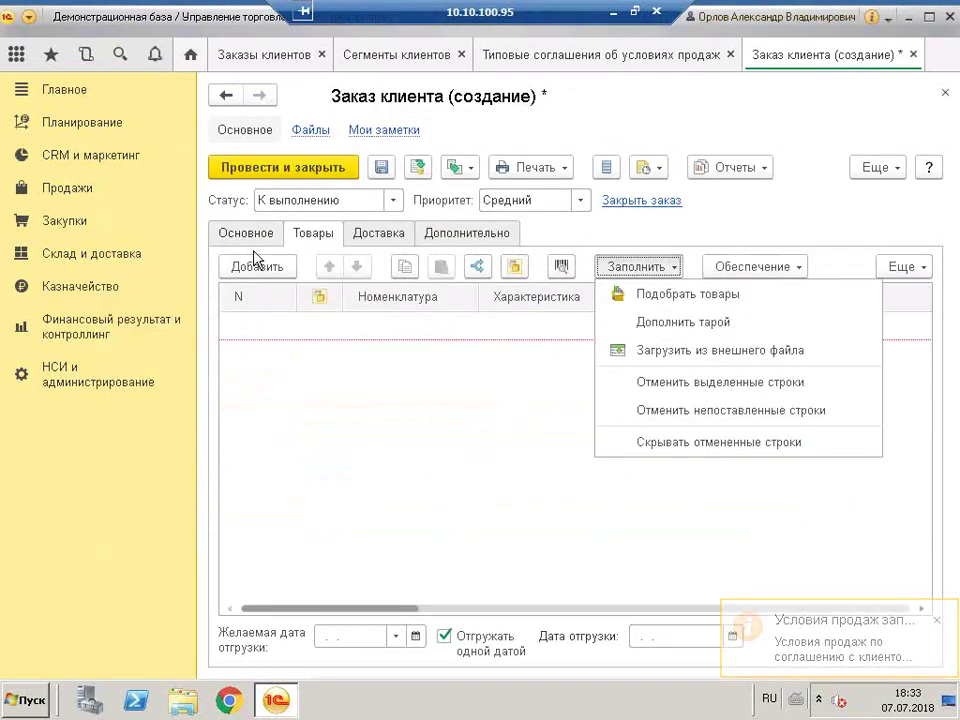
pyautogui.click(262, 236)
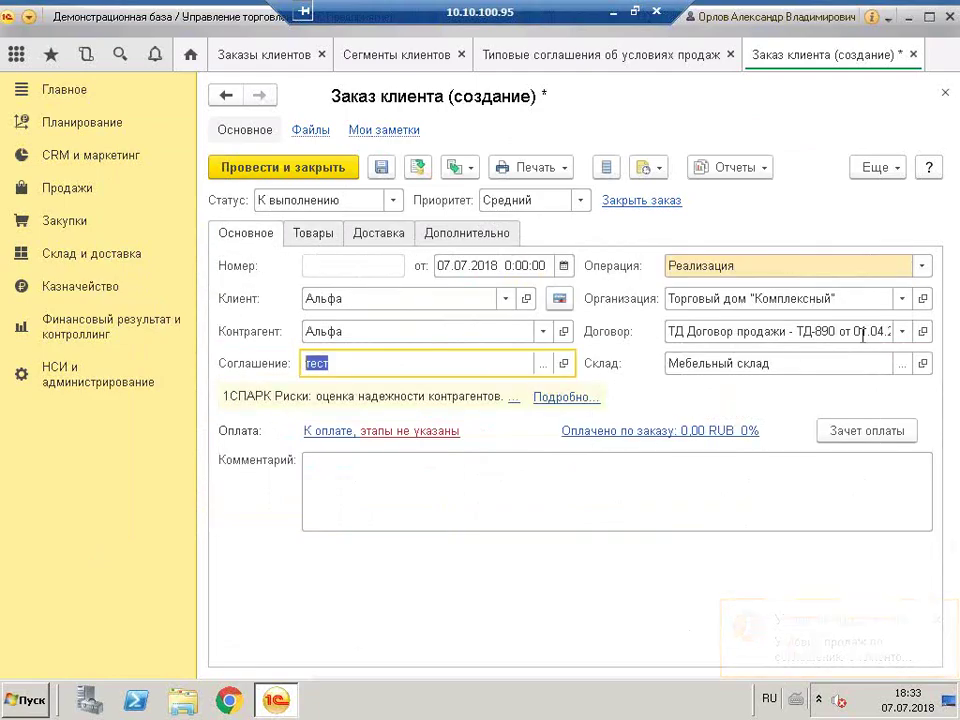
# Open the order's sales contract and prohibit shipment when the debt exceeds 15 000 RUB
pyautogui.click(922, 332)
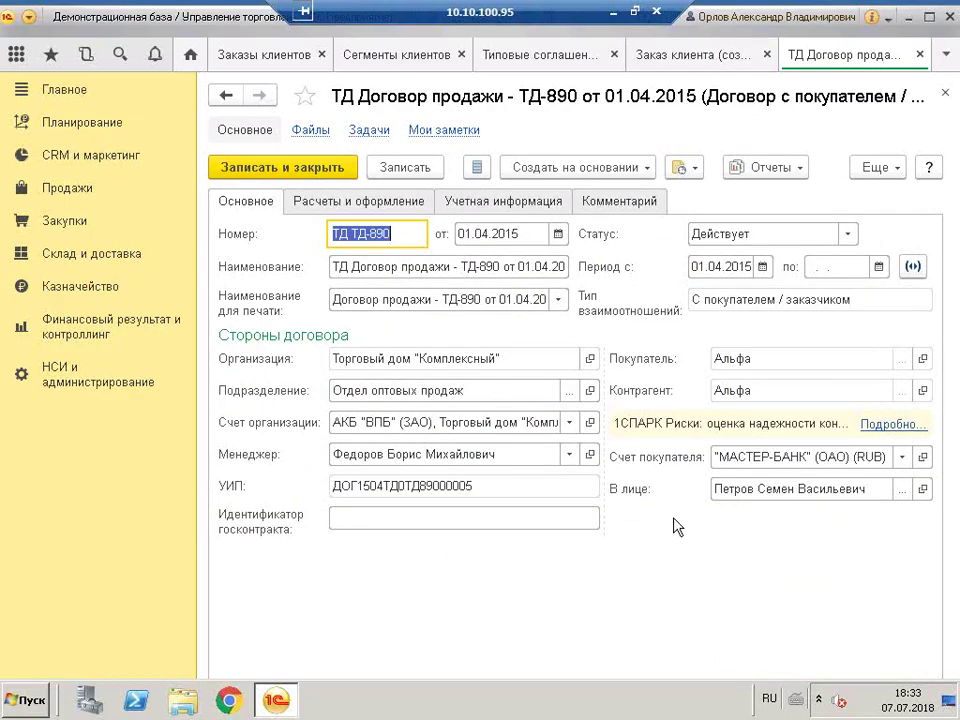
pyautogui.click(345, 201)
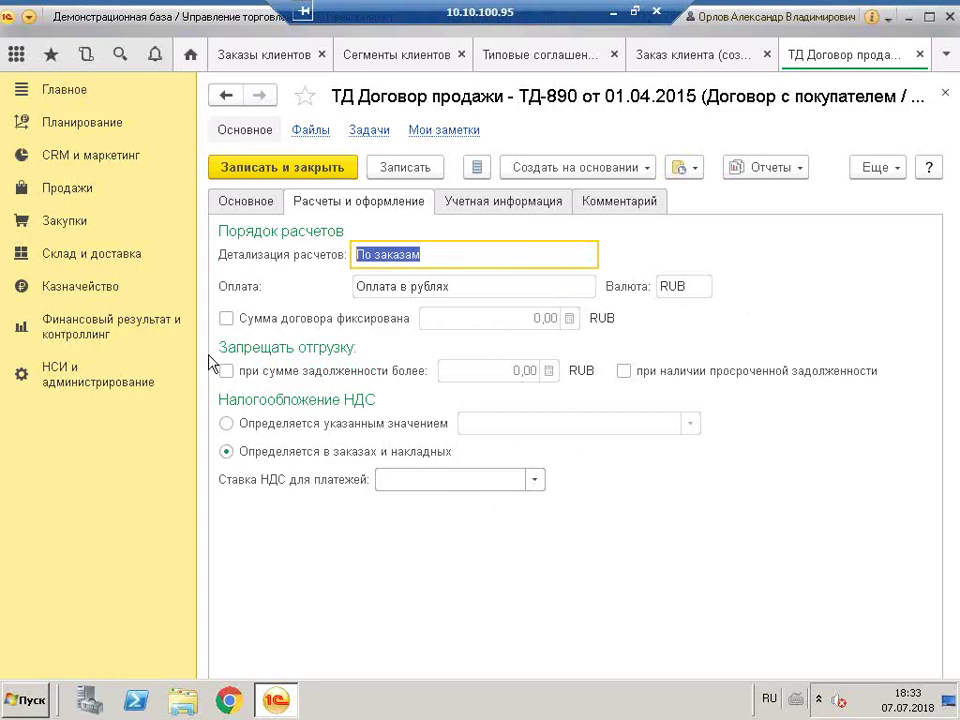
pyautogui.click(227, 372)
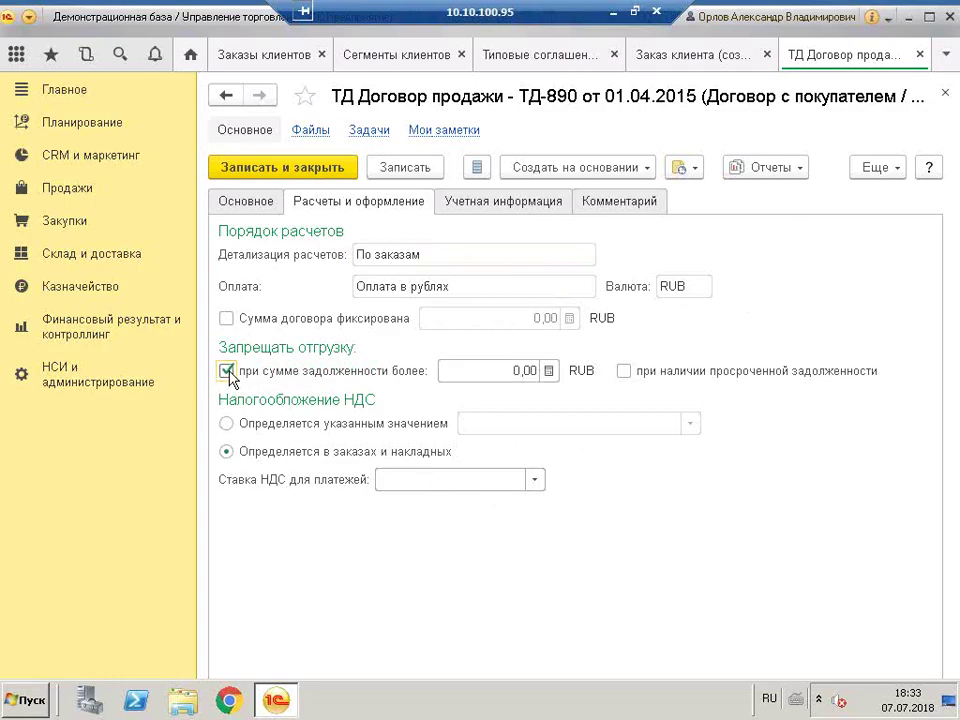
pyautogui.click(500, 371)
pyautogui.write('15 00')
pyautogui.press('Tab')
pyautogui.click(464, 365)
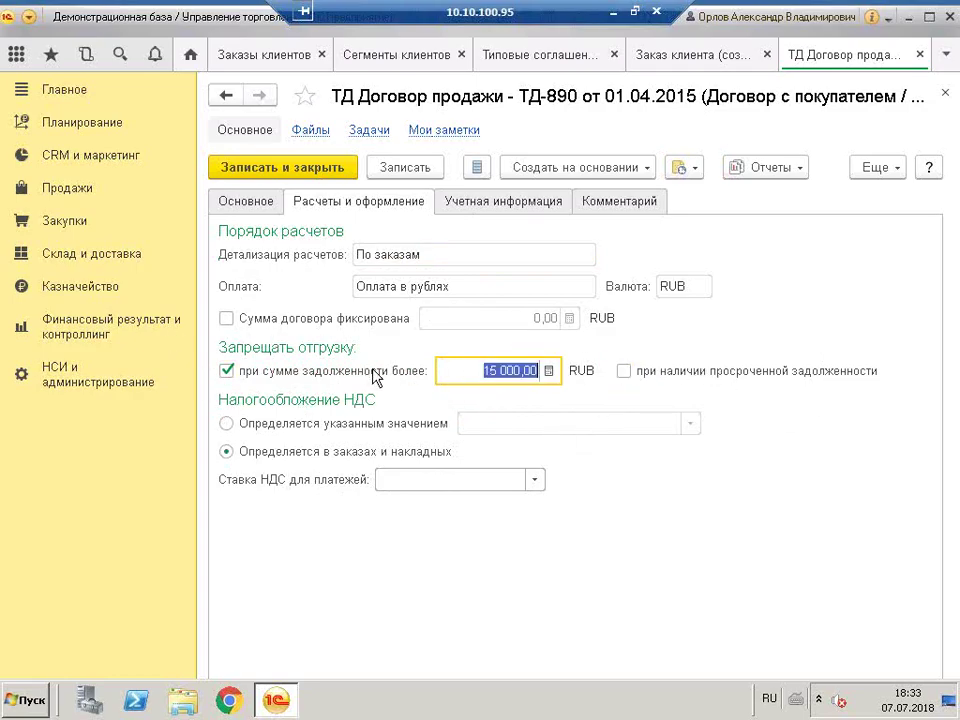
# Also prohibit shipment under the contract when there is overdue debt, and save and close the contract
pyautogui.click(626, 371)
pyautogui.click(626, 371)
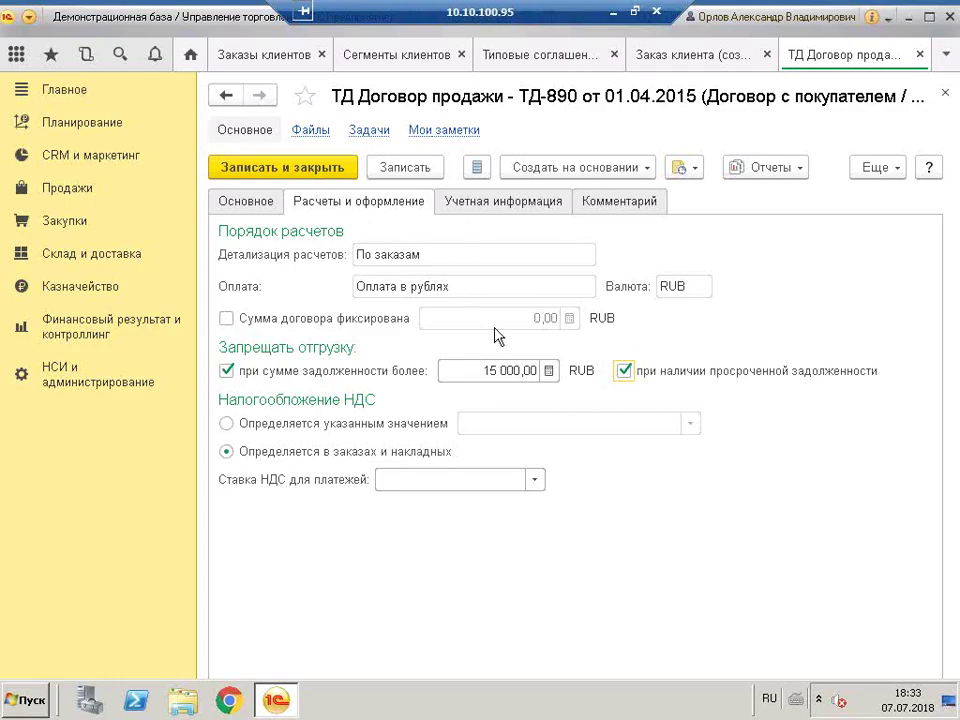
pyautogui.click(477, 208)
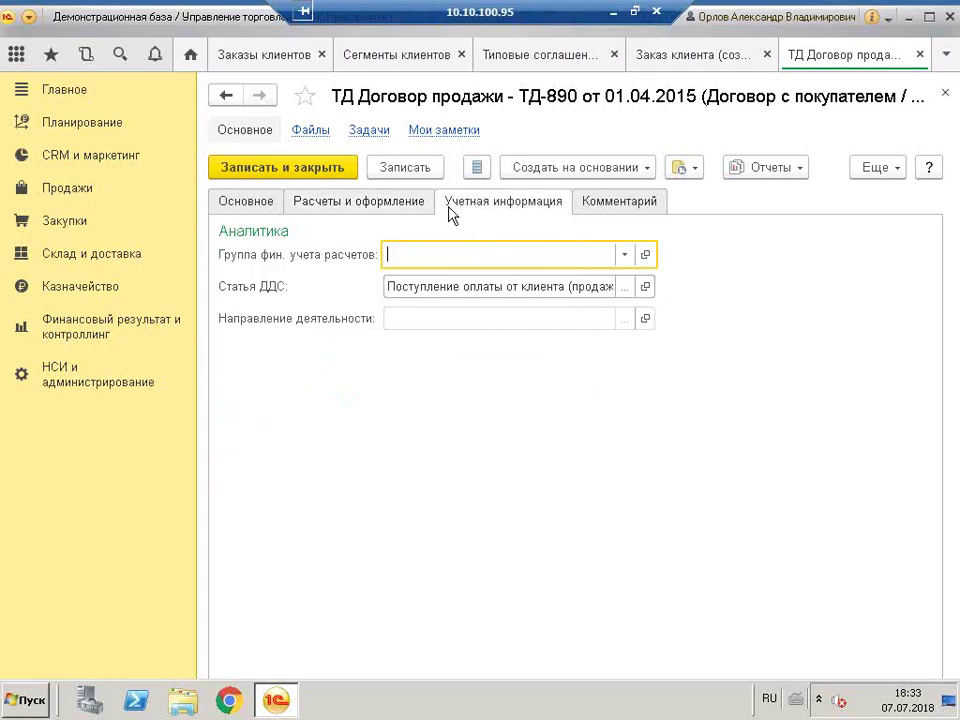
pyautogui.click(339, 201)
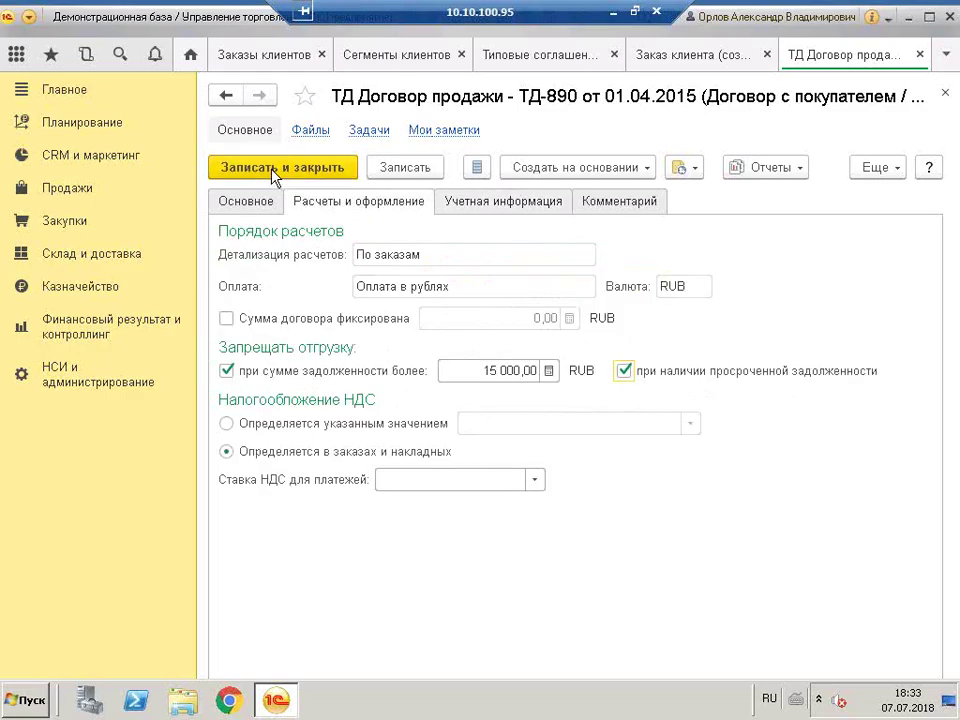
pyautogui.click(280, 168)
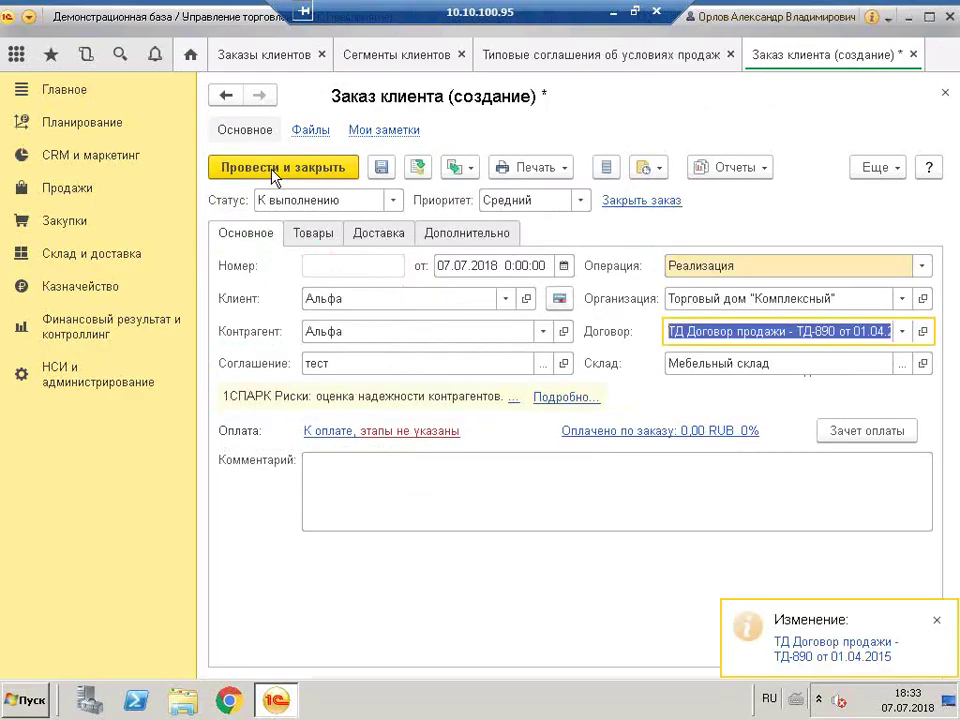
# Reselect the client's sales contract for the order from the full list of contracts
pyautogui.click(902, 333)
pyautogui.click(738, 385)
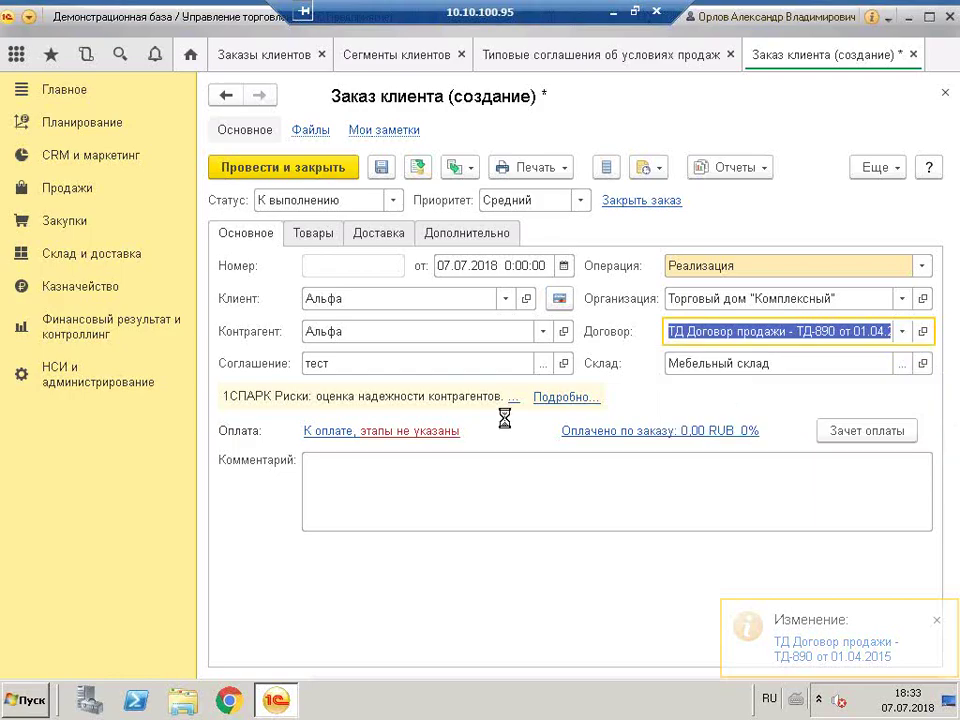
pyautogui.doubleClick(315, 219)
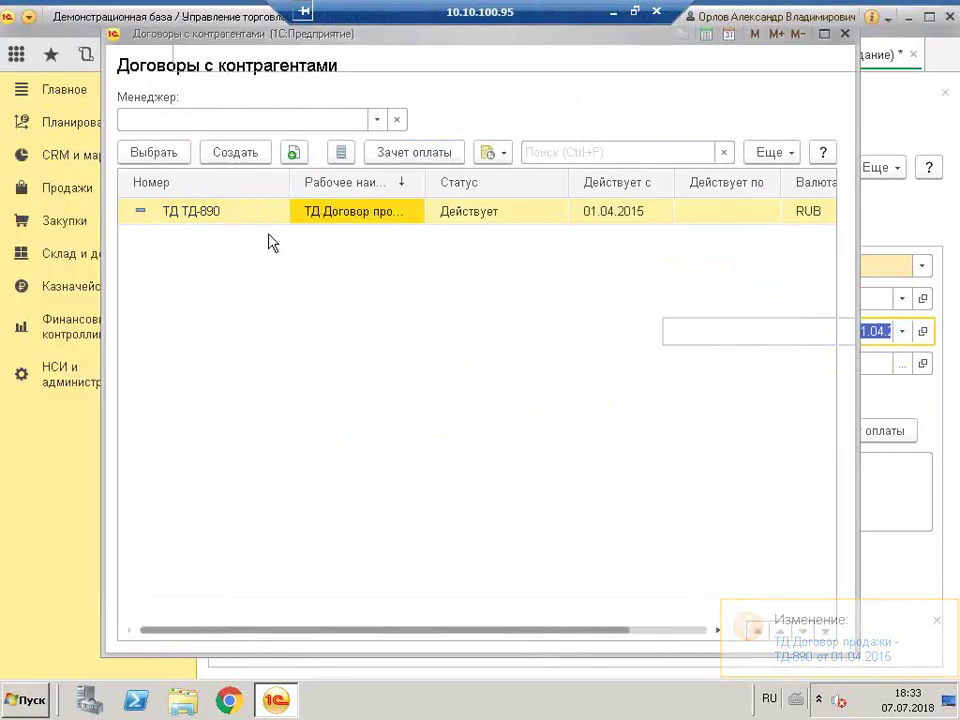
# Start picking goods for the order and add Спальный гарнитур "Стелла" to the selection
pyautogui.click(328, 234)
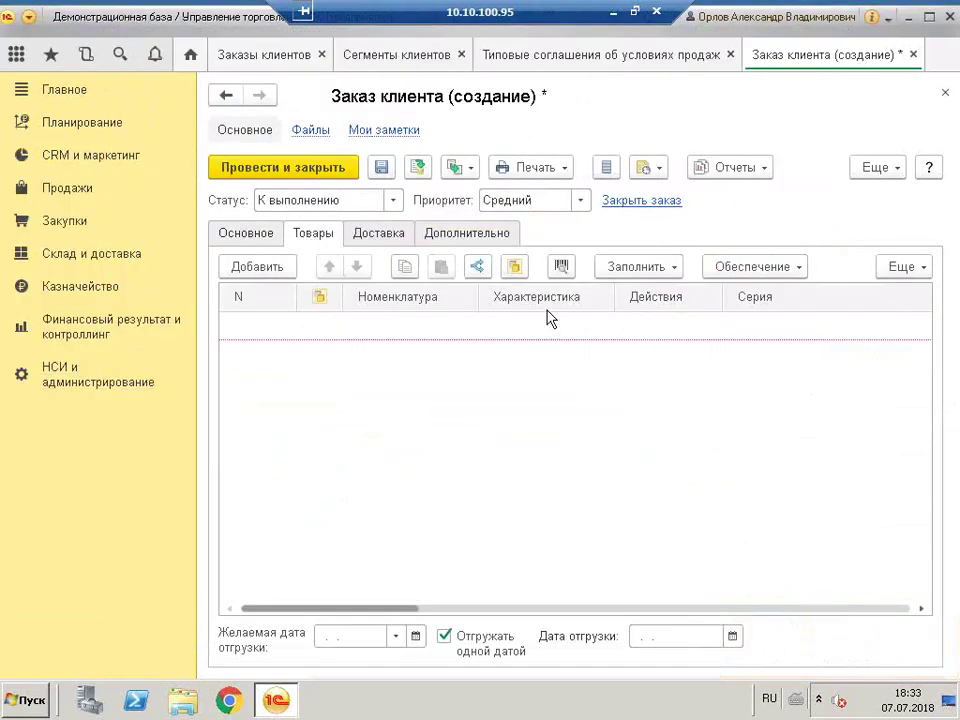
pyautogui.click(636, 266)
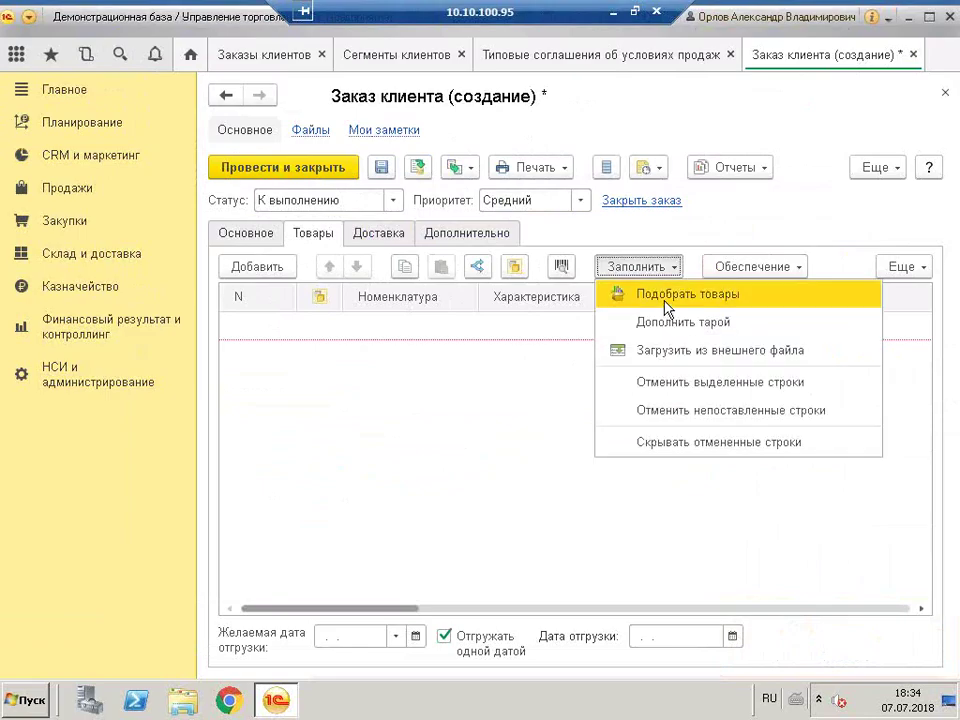
pyautogui.click(665, 302)
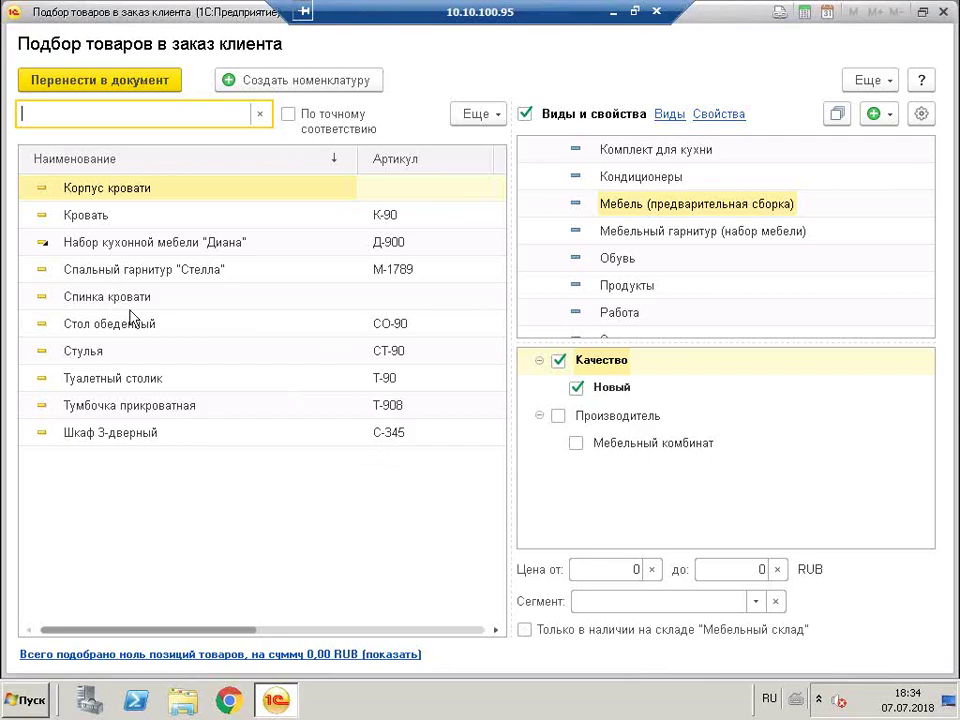
pyautogui.doubleClick(164, 270)
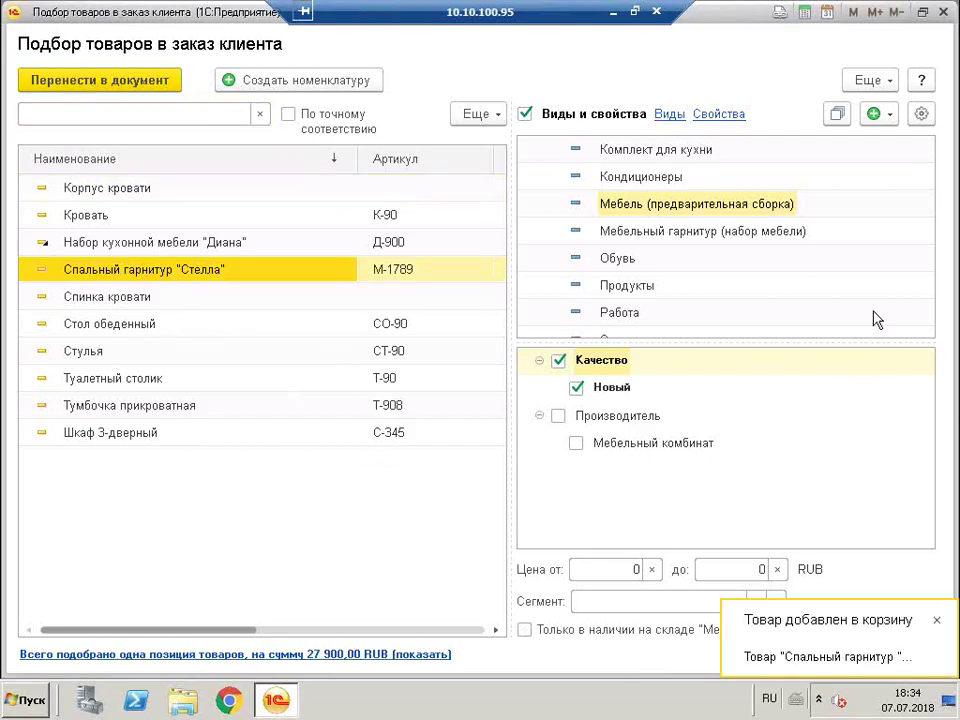
# Transfer the picked goods into the client order and set its desired shipment date to 07.07.2018
pyautogui.press('Escape')
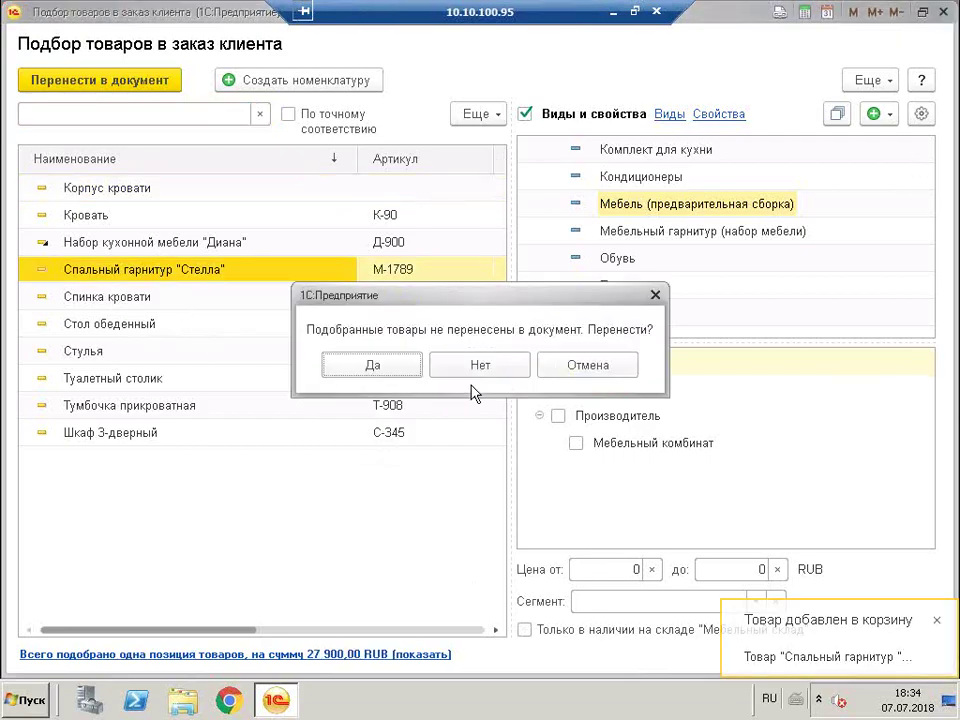
pyautogui.click(548, 372)
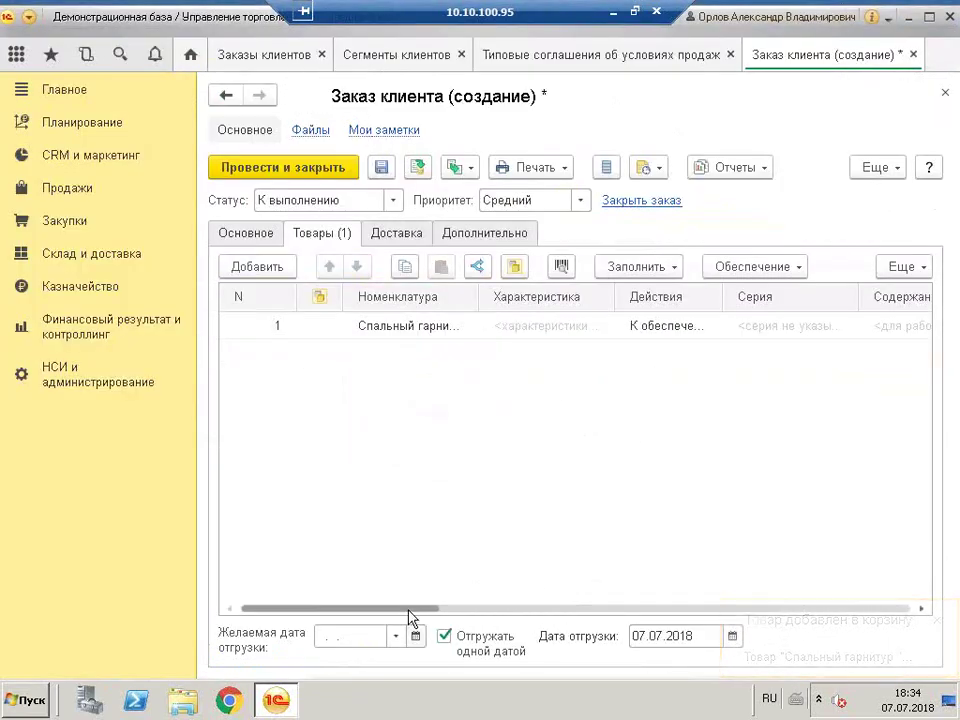
pyautogui.click(389, 641)
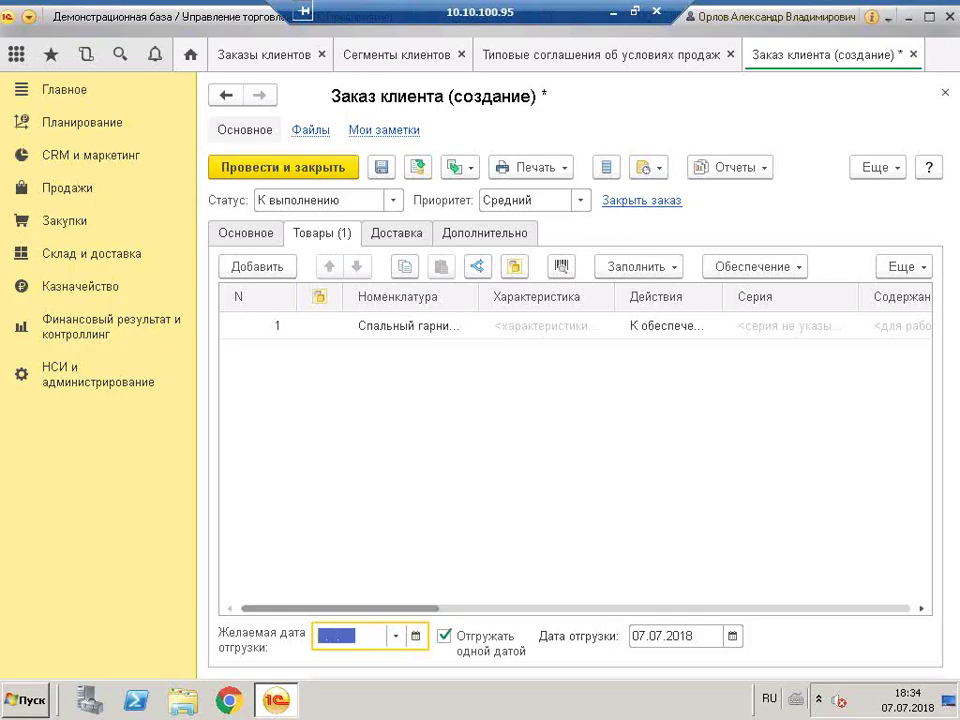
pyautogui.write('07072018')
pyautogui.press('Tab')
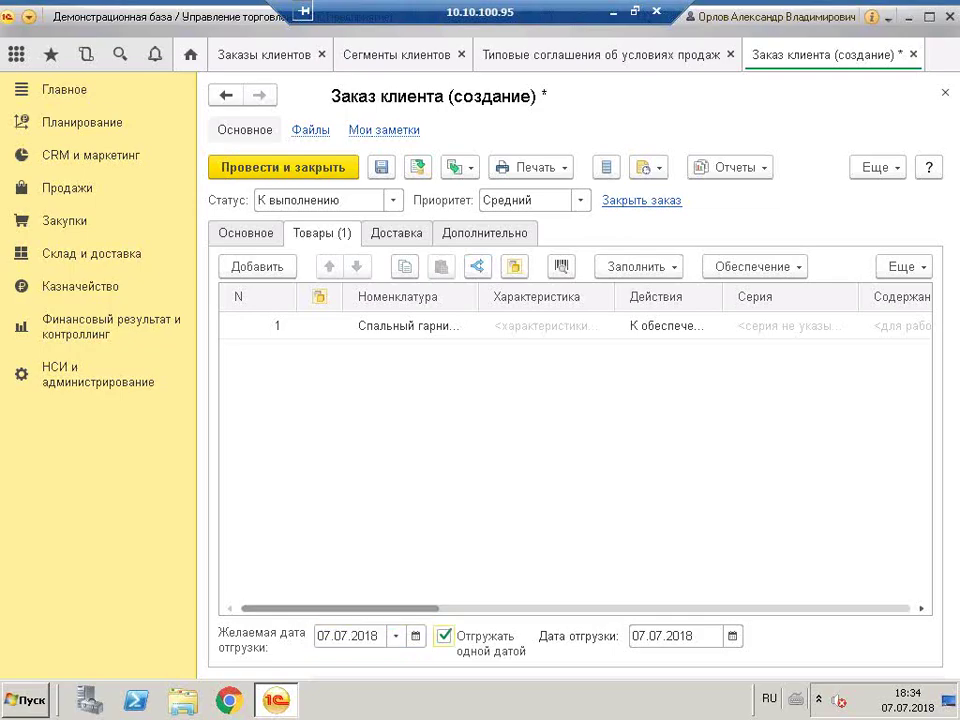
# Apply the Резервировать / Обеспечивать choice to the Спальный гарнитур "Стелла" line, and post and close the order
pyautogui.click(680, 332)
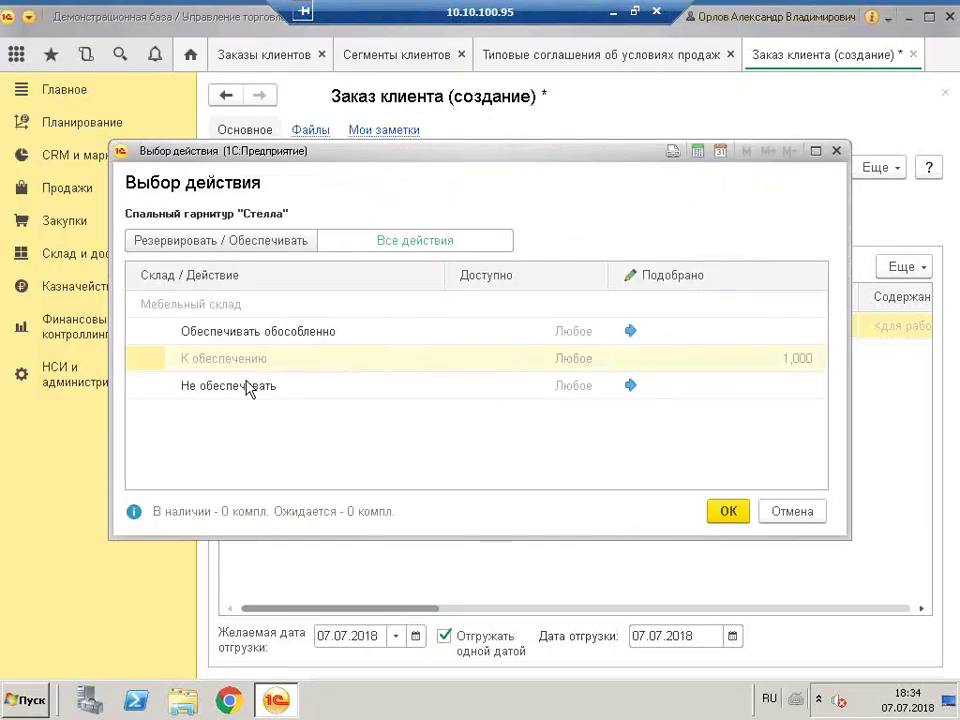
pyautogui.click(298, 242)
pyautogui.click(728, 512)
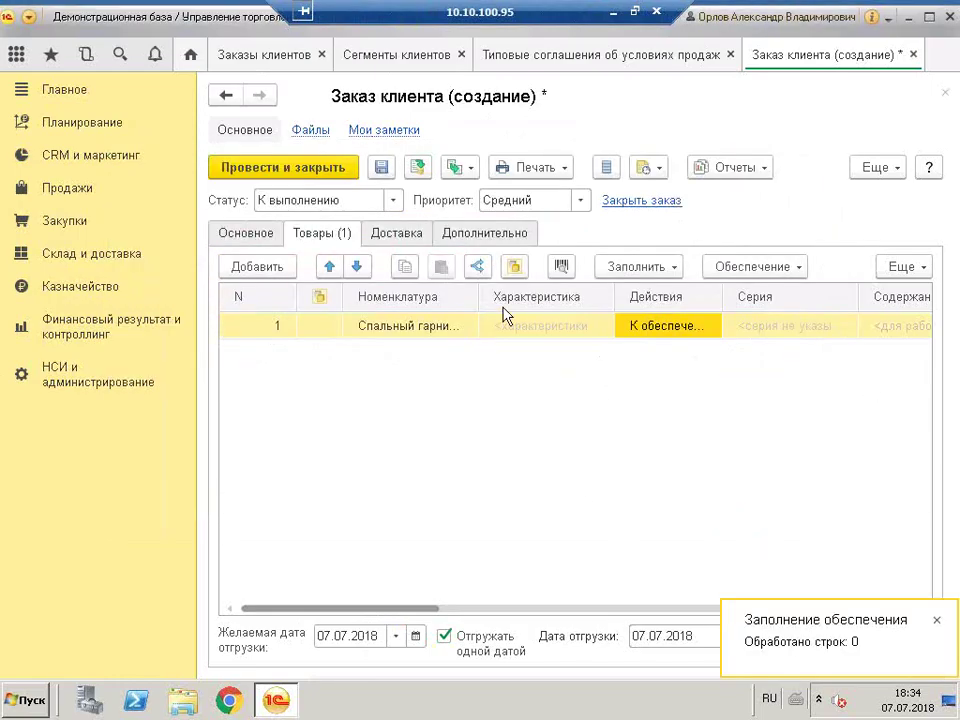
pyautogui.click(306, 162)
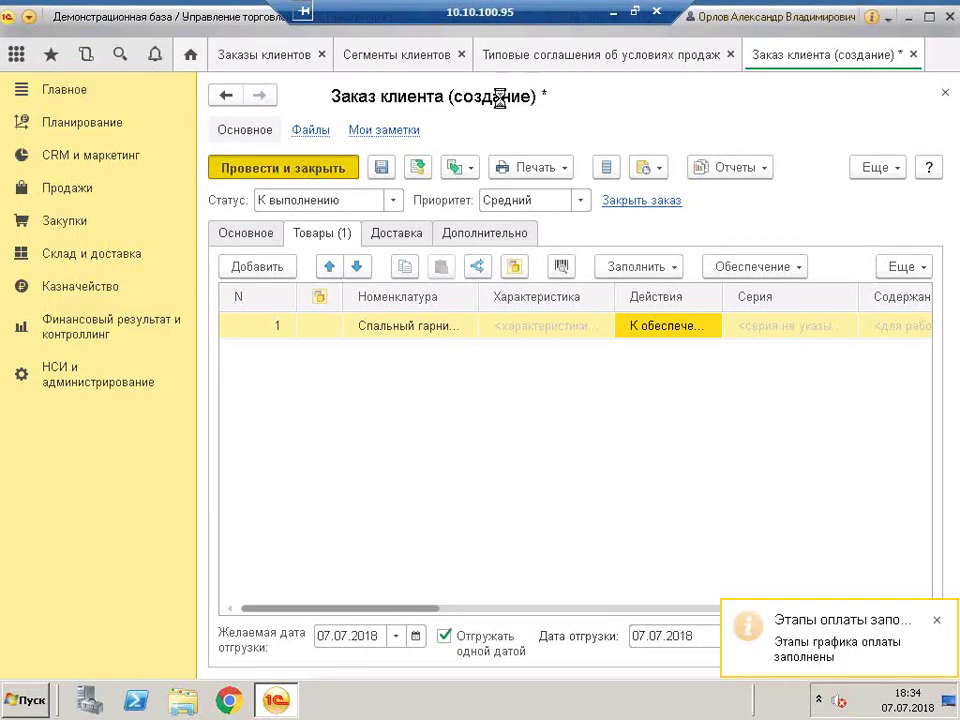
pyautogui.click(936, 620)
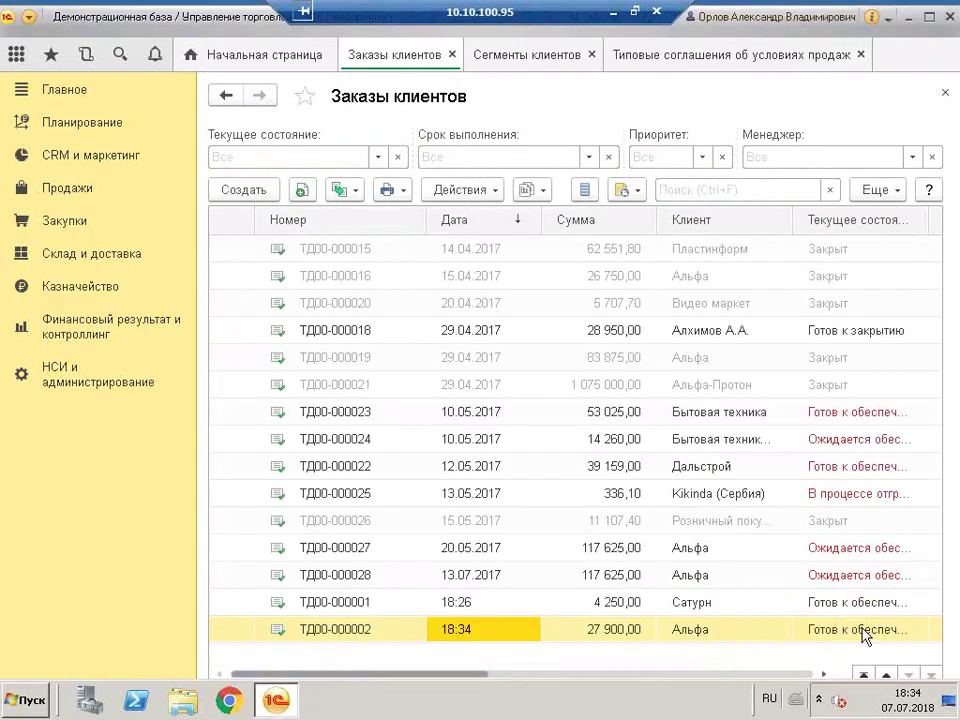
# Reopen the newly posted order for Альфа to review its main details, and post and close it again
pyautogui.press('Right')
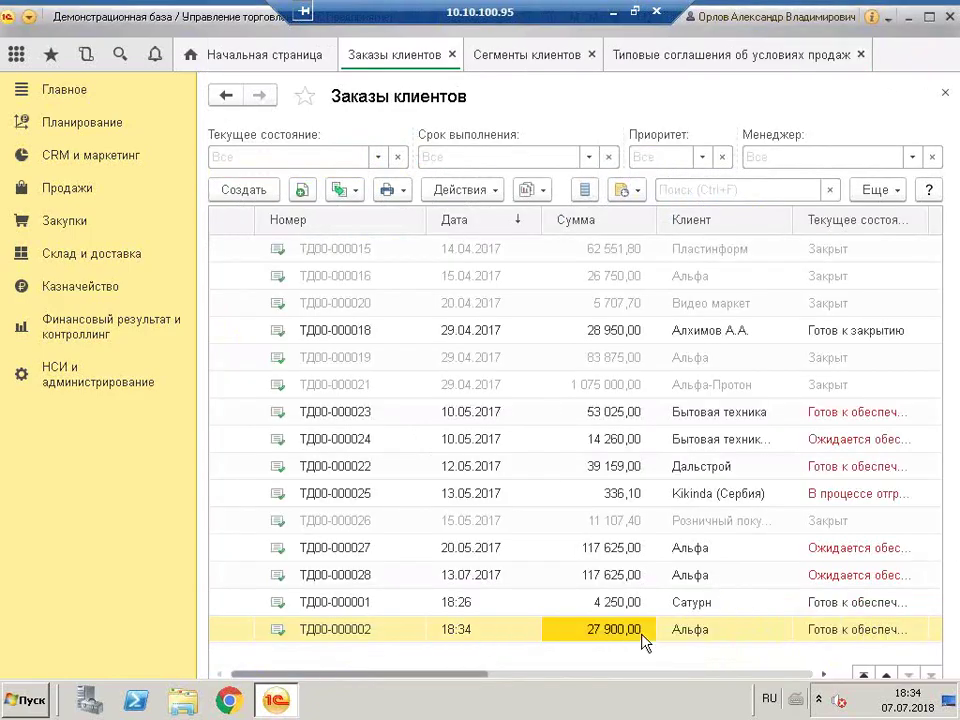
pyautogui.click(740, 630)
pyautogui.doubleClick(740, 630)
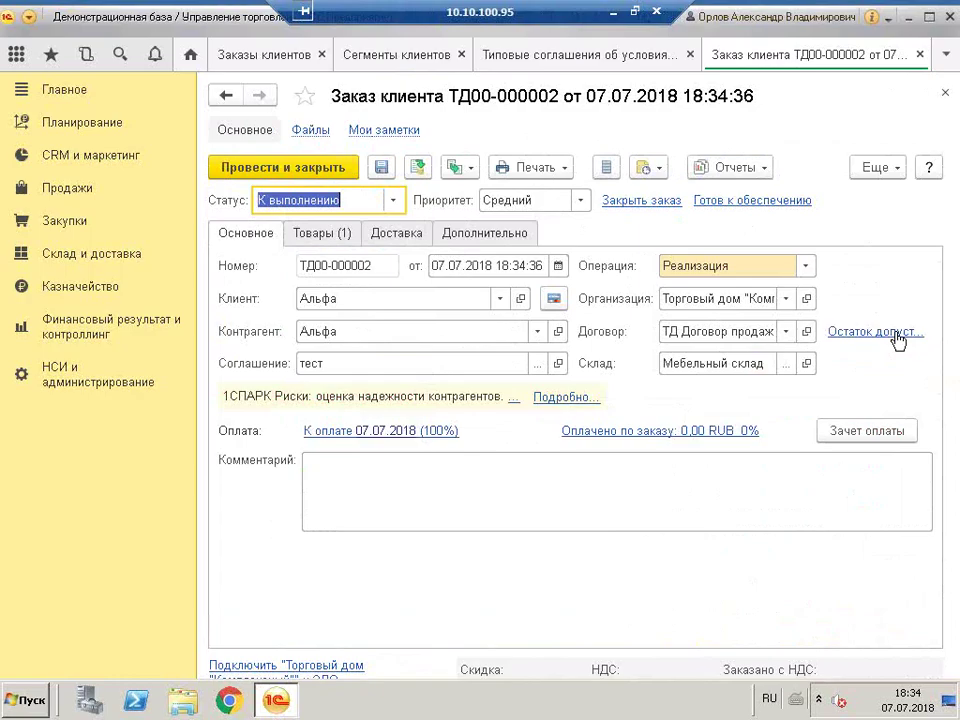
pyautogui.click(313, 166)
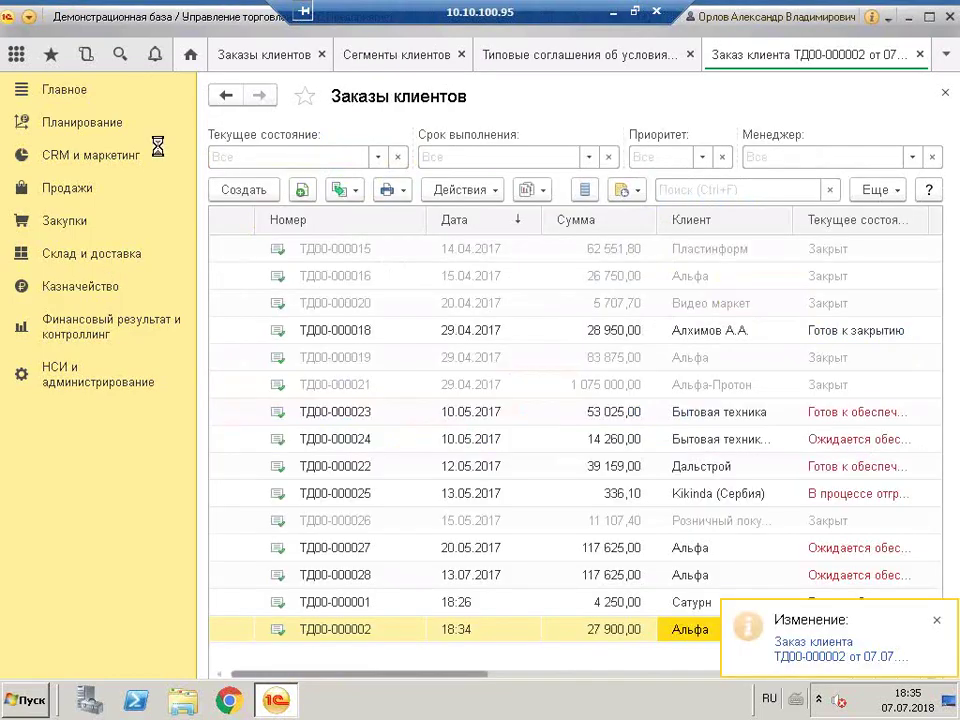
# Open the shipment-ban segment Продажи запрещены (нарушение условий договора) from the client segments list
pyautogui.click(80, 158)
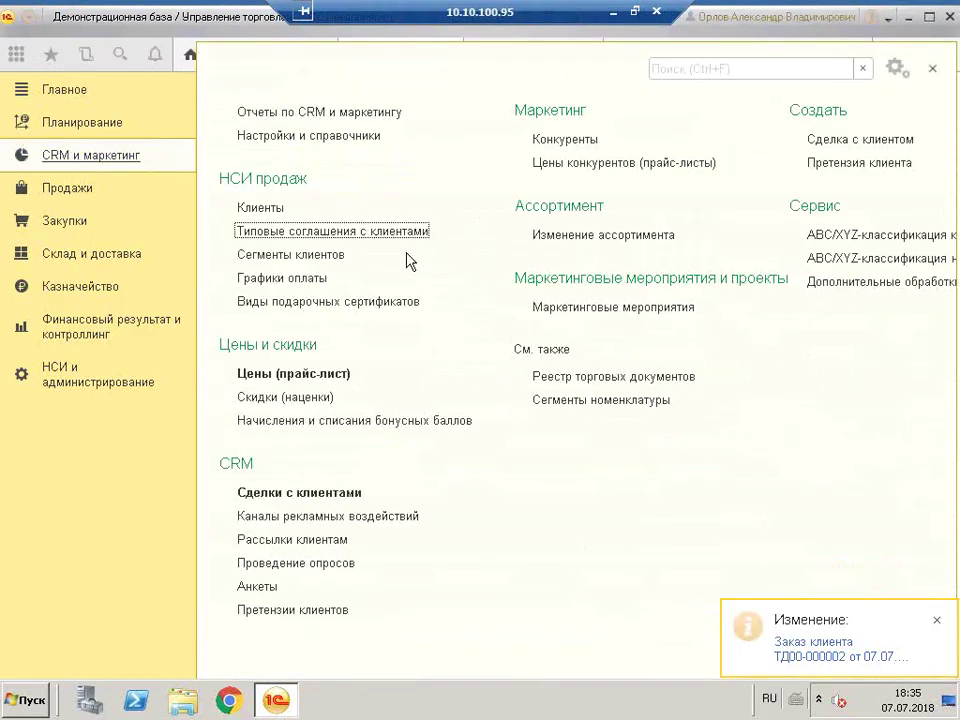
pyautogui.click(313, 254)
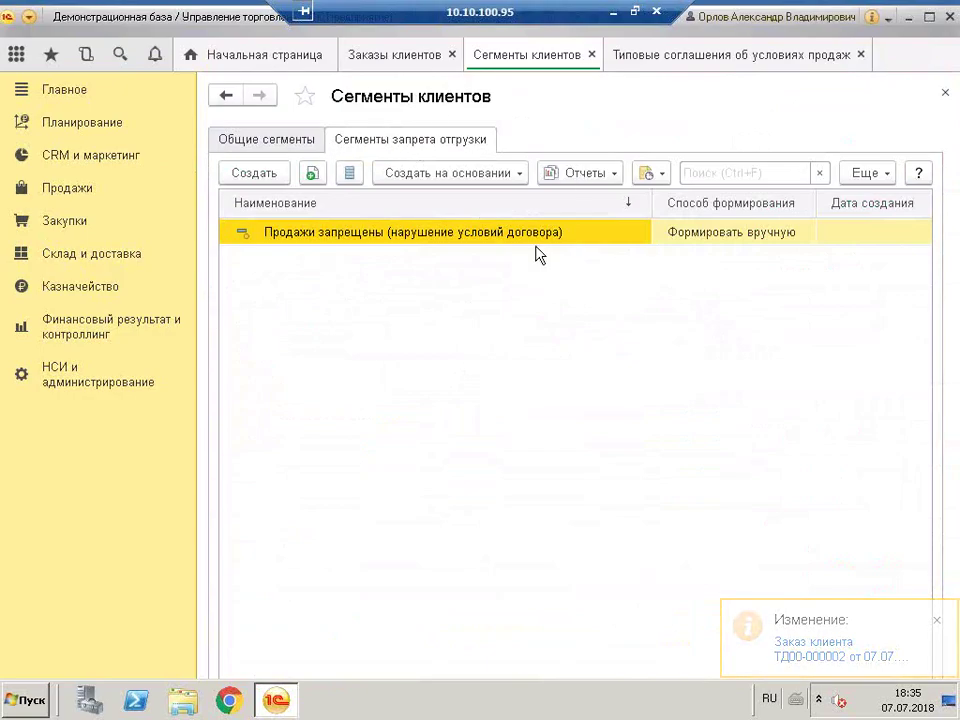
pyautogui.doubleClick(392, 249)
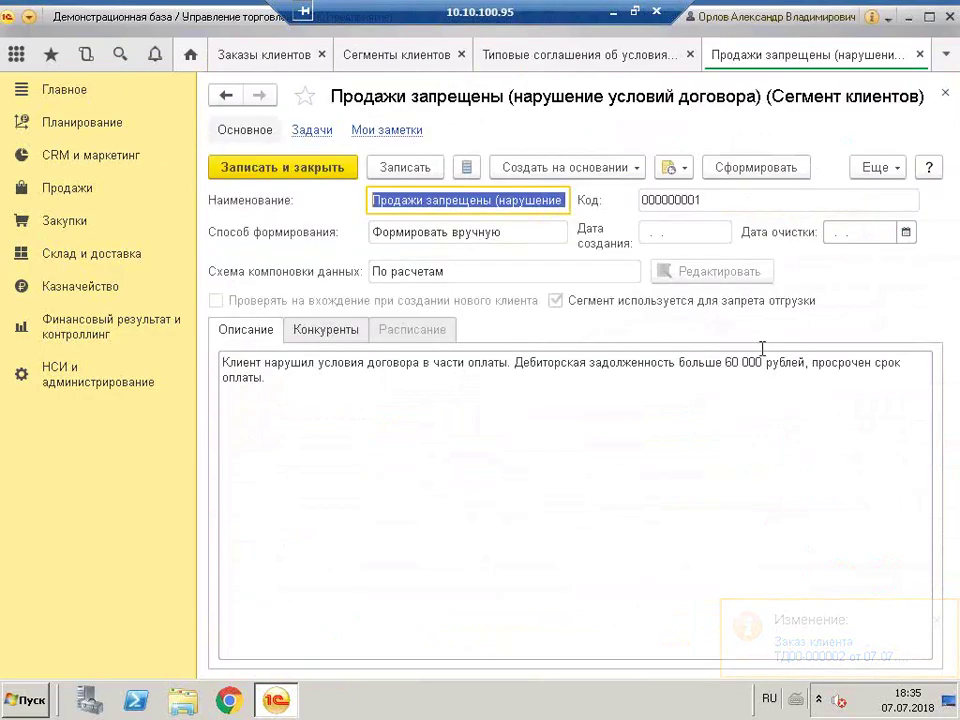
# Examine the ban segment's description for its receivable debt limit and overdue payment conditions
pyautogui.moveTo(263, 362); pyautogui.dragTo(800, 428)
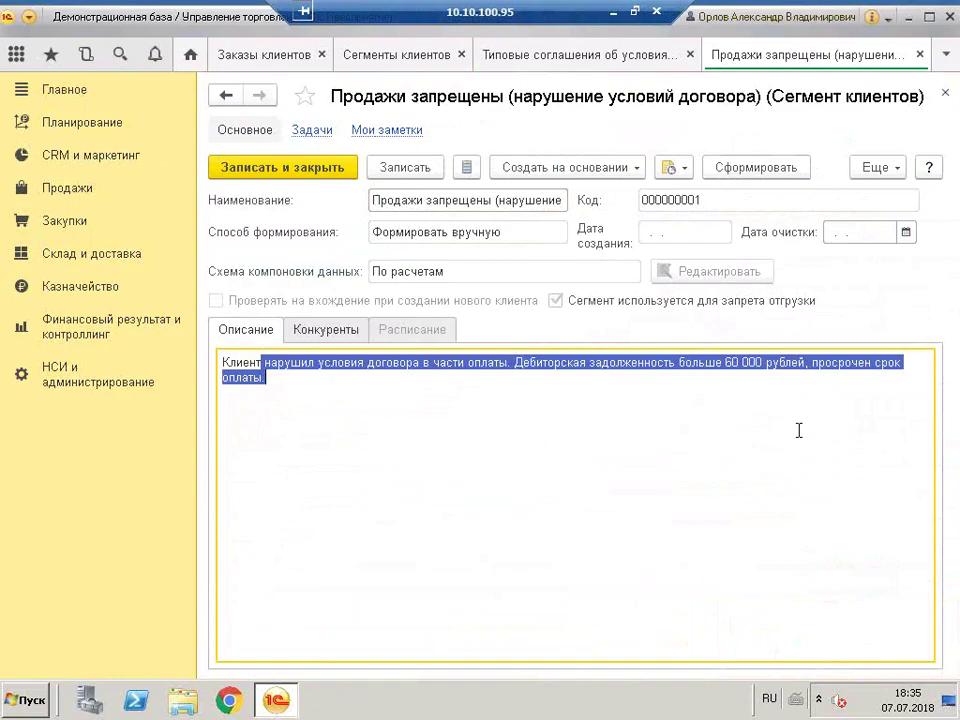
pyautogui.click(504, 386)
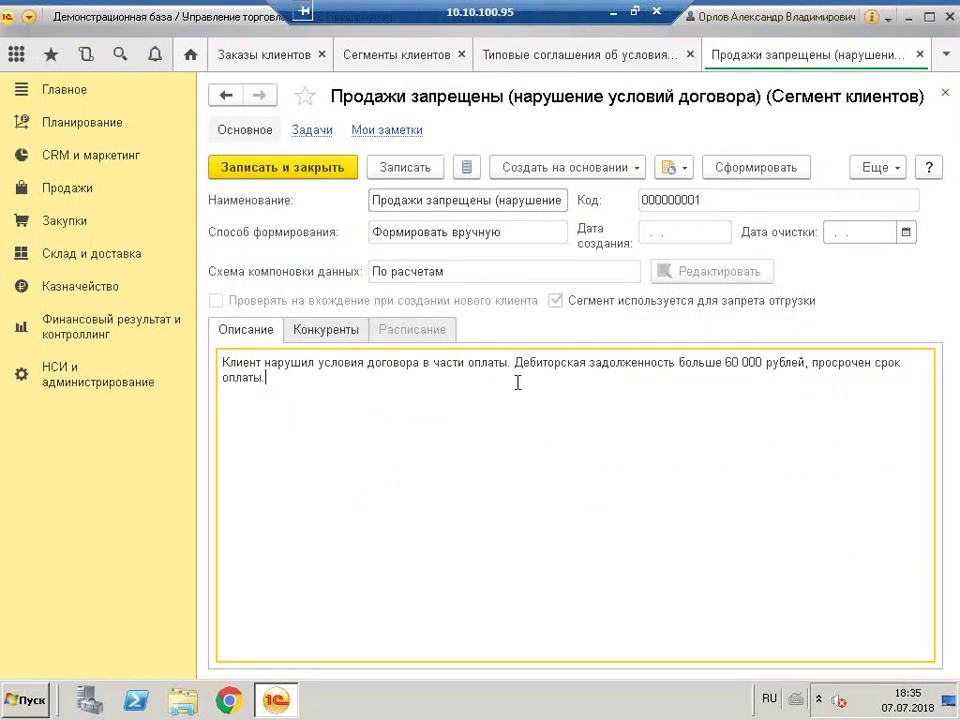
pyautogui.click(519, 362)
pyautogui.hotkey('ctrl', 'shift', 'End')
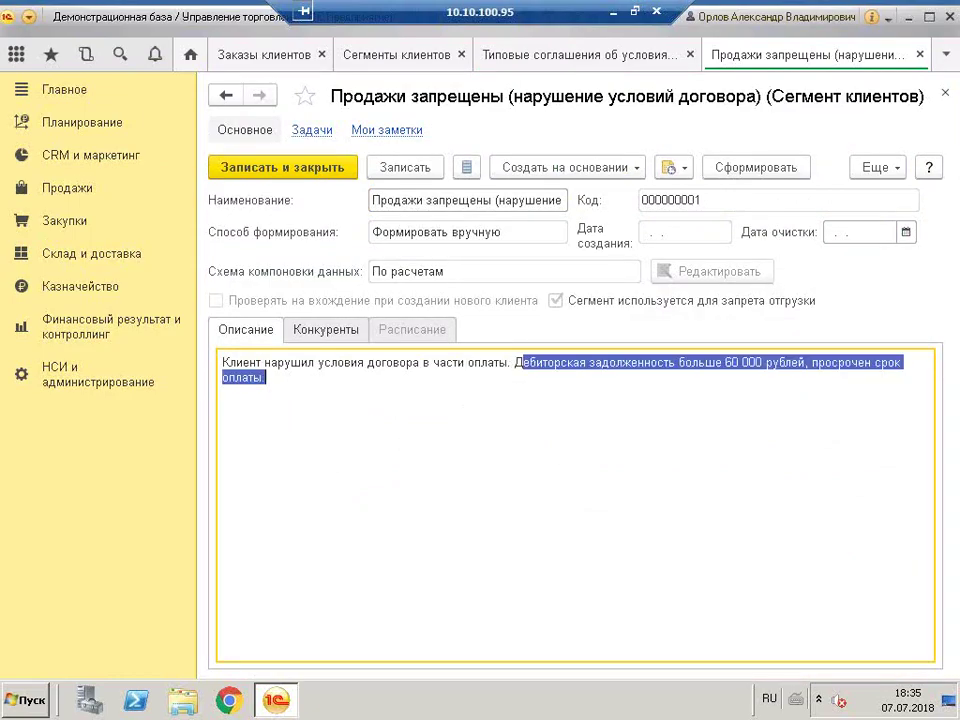
pyautogui.moveTo(697, 362); pyautogui.dragTo(722, 362)
pyautogui.click(735, 365)
pyautogui.click(781, 362)
pyautogui.keyDown('shift'); pyautogui.click(610, 362); pyautogui.keyUp('shift')
pyautogui.click(784, 379)
pyautogui.hotkey('ctrl', 'shift', 'Left')
pyautogui.hotkey('ctrl', 'shift', 'Left')
pyautogui.hotkey('ctrl', 'shift', 'Left')
pyautogui.hotkey('ctrl', 'shift', 'Left')
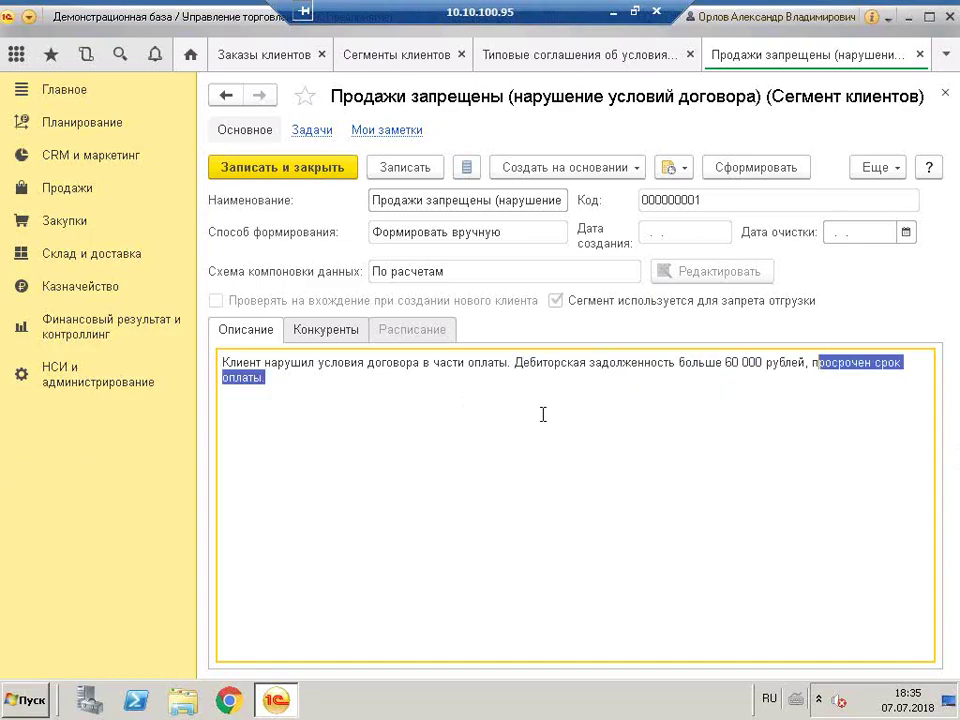
pyautogui.click(506, 407)
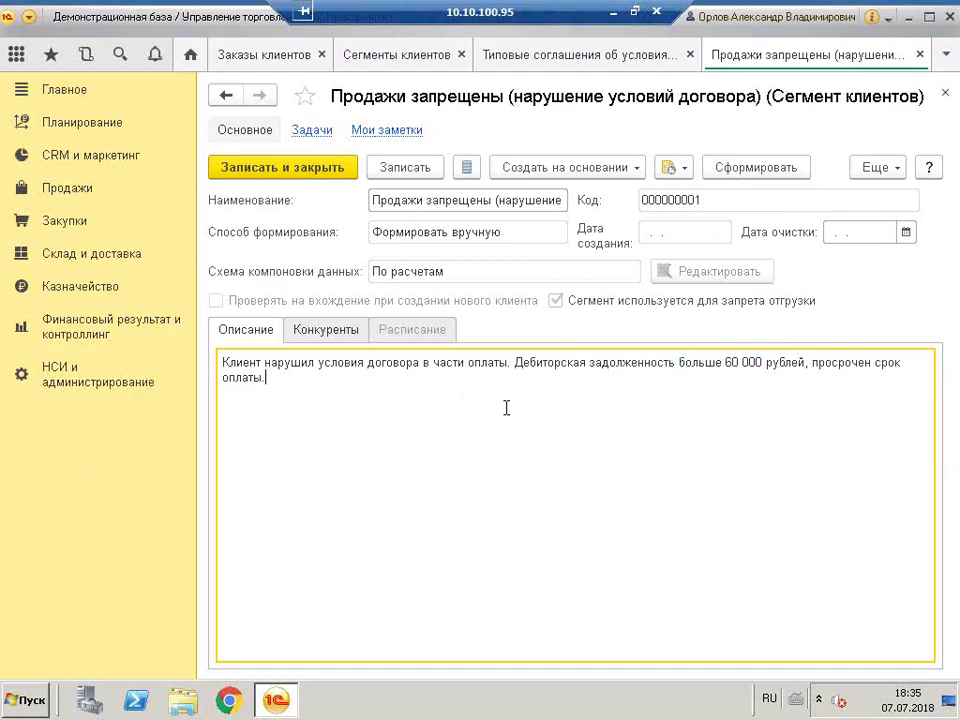
# Add the partner ЭКИП to the ban segment through its Состав сегмента report, and save and close the segment
pyautogui.click(866, 174)
pyautogui.moveTo(668, 477)
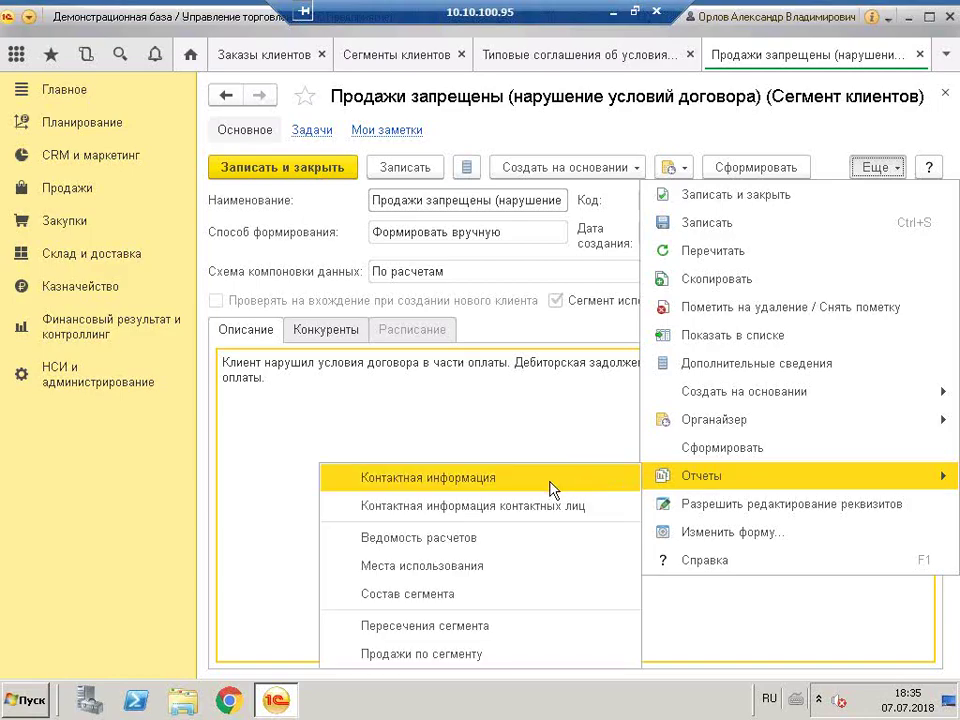
pyautogui.click(510, 592)
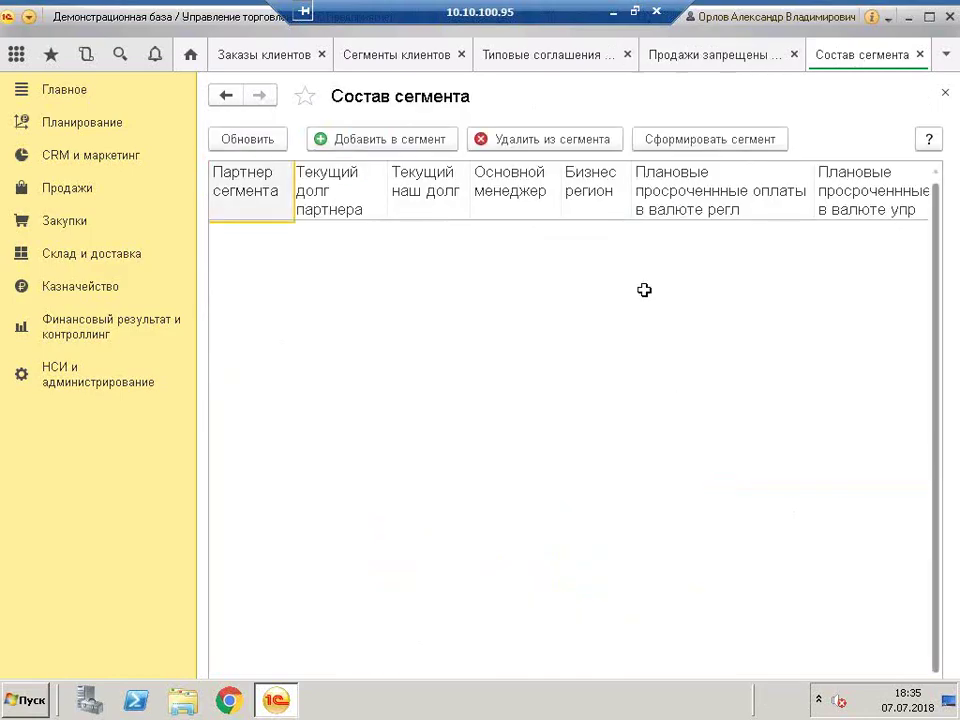
pyautogui.click(368, 139)
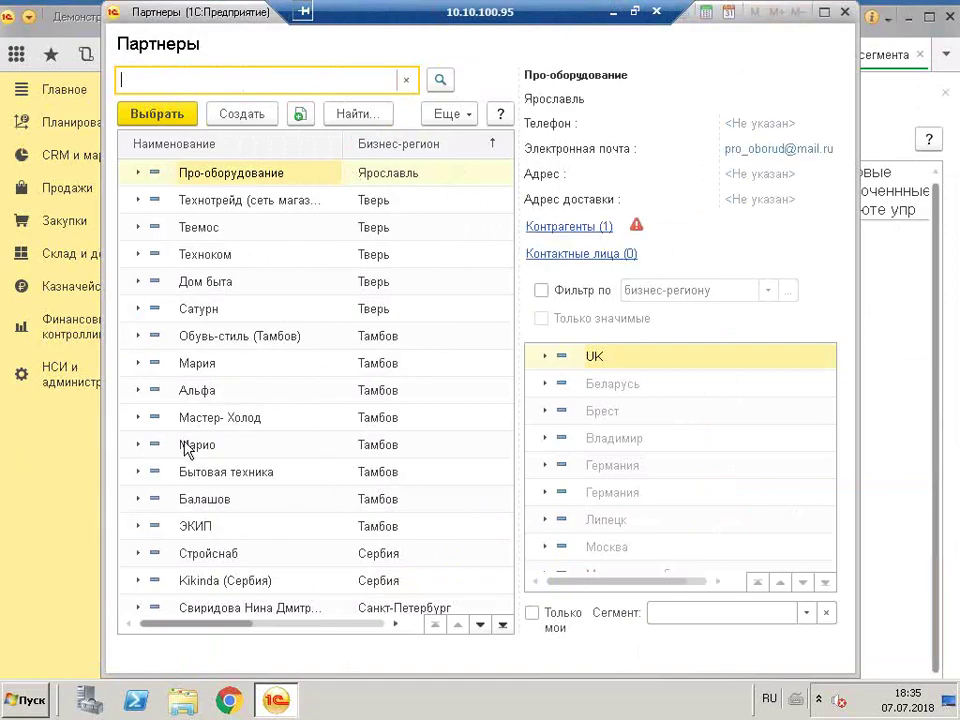
pyautogui.doubleClick(234, 530)
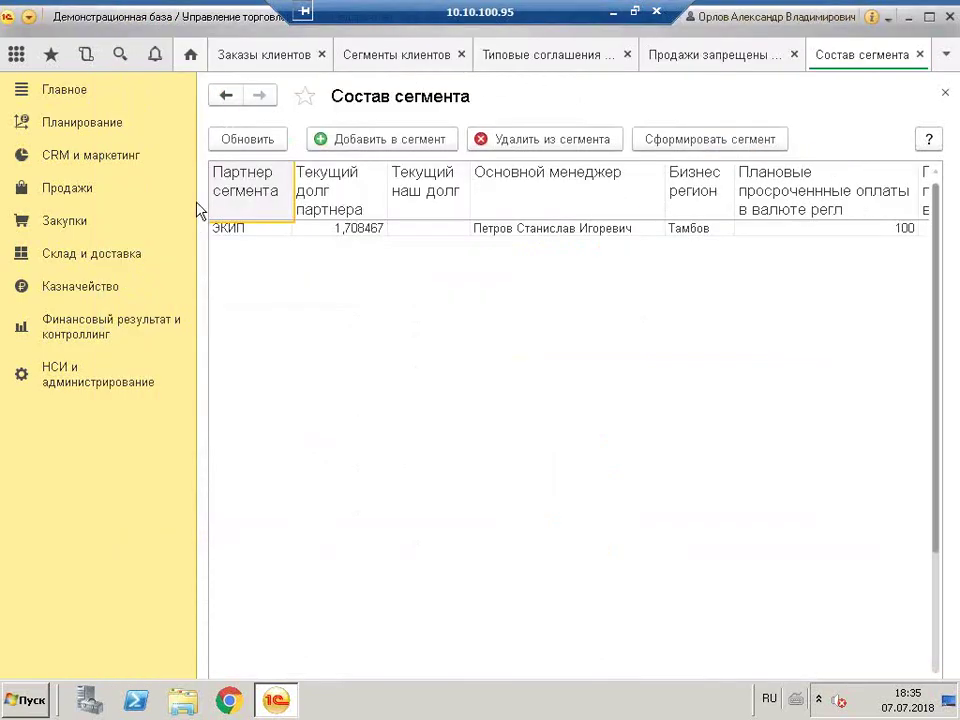
pyautogui.click(940, 97)
pyautogui.click(265, 170)
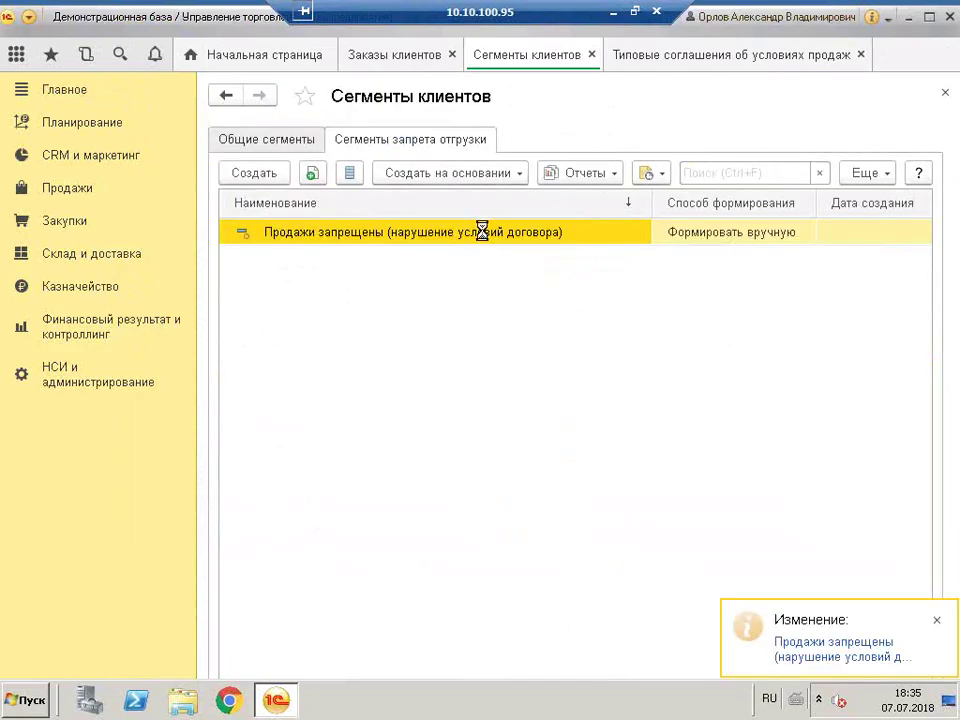
# Reopen the ban segment to check its composition report, and close the segment and the client segments list
pyautogui.click(868, 169)
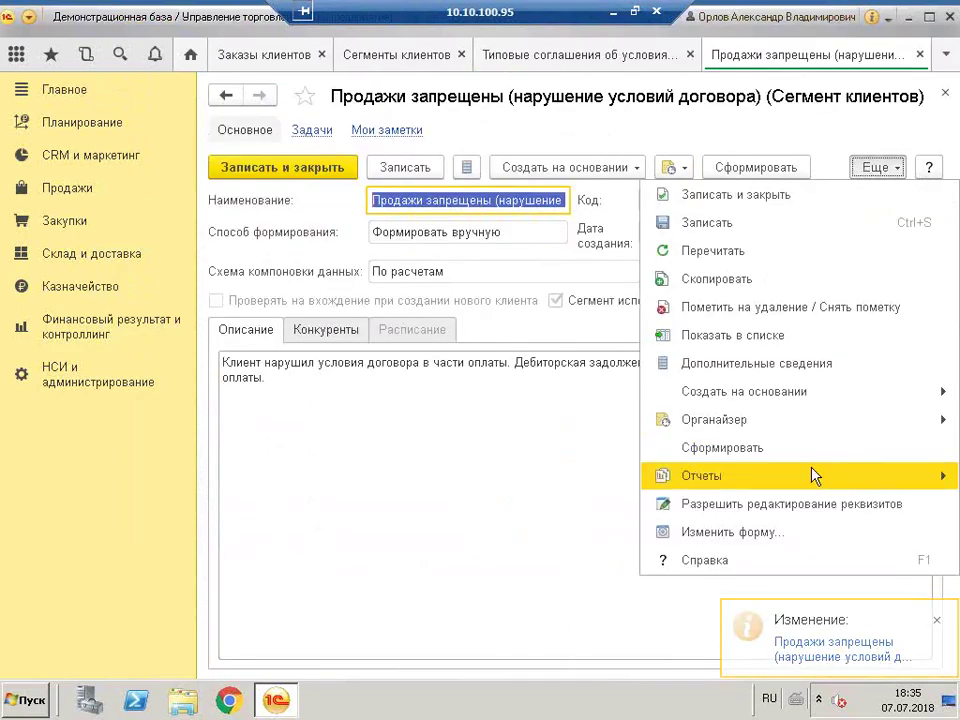
pyautogui.moveTo(818, 472)
pyautogui.click(503, 596)
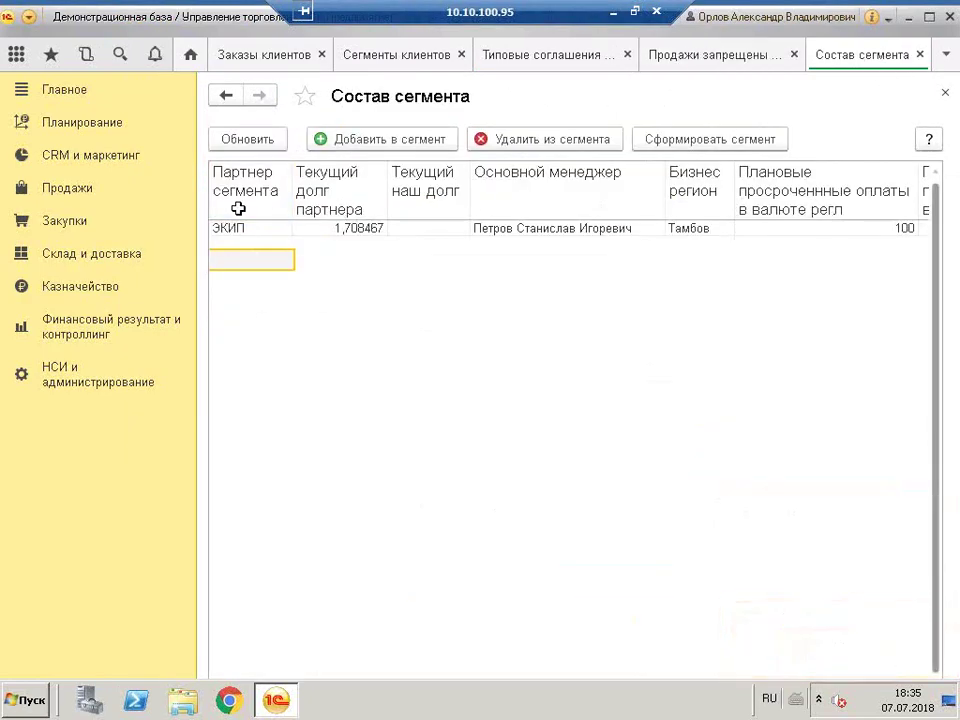
pyautogui.click(944, 93)
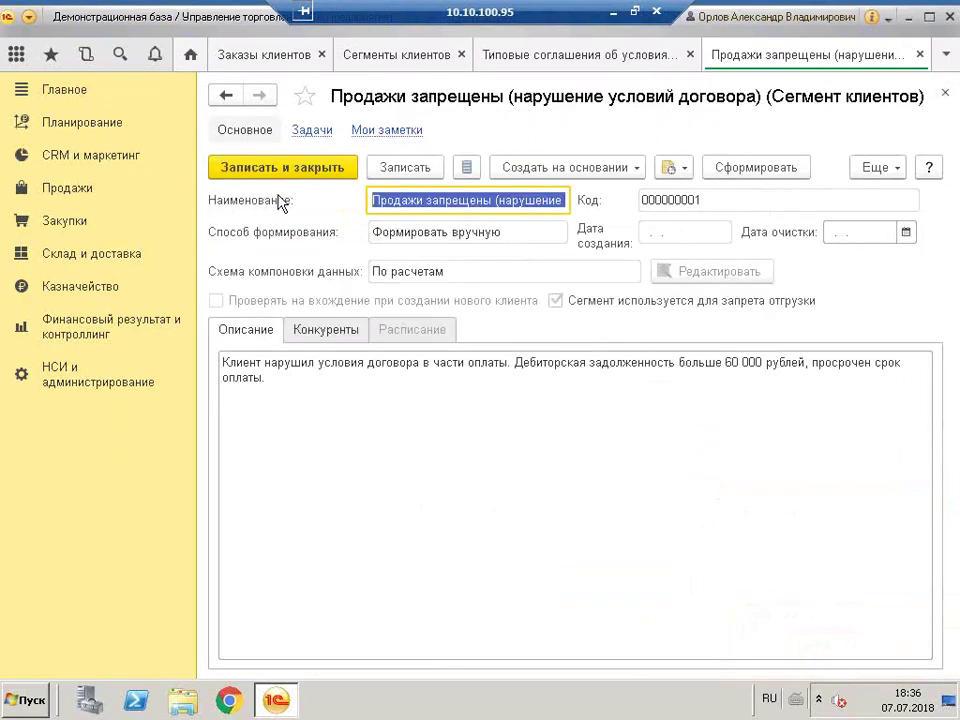
pyautogui.click(258, 170)
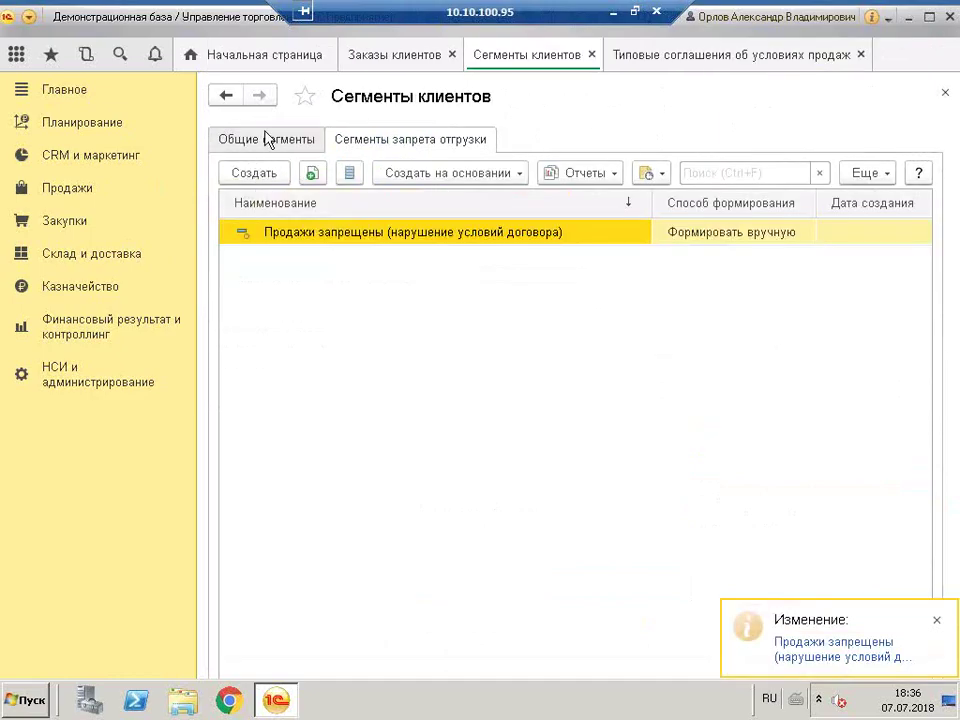
pyautogui.click(268, 138)
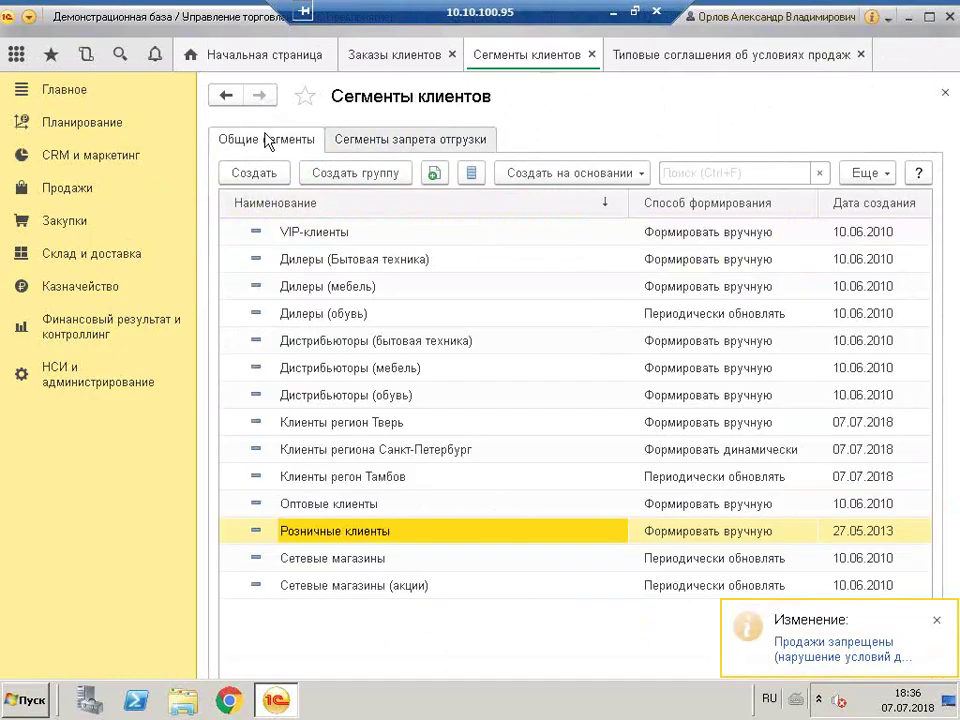
pyautogui.click(944, 93)
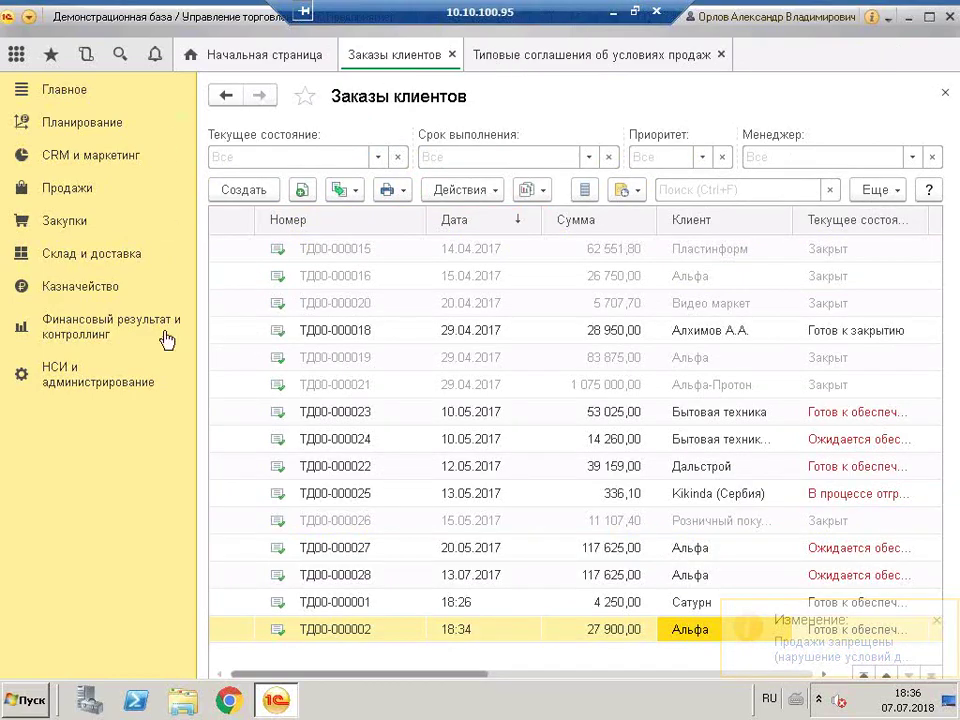
# Start a new client order, search its client field for "эк", and open the full client selection list
pyautogui.click(230, 198)
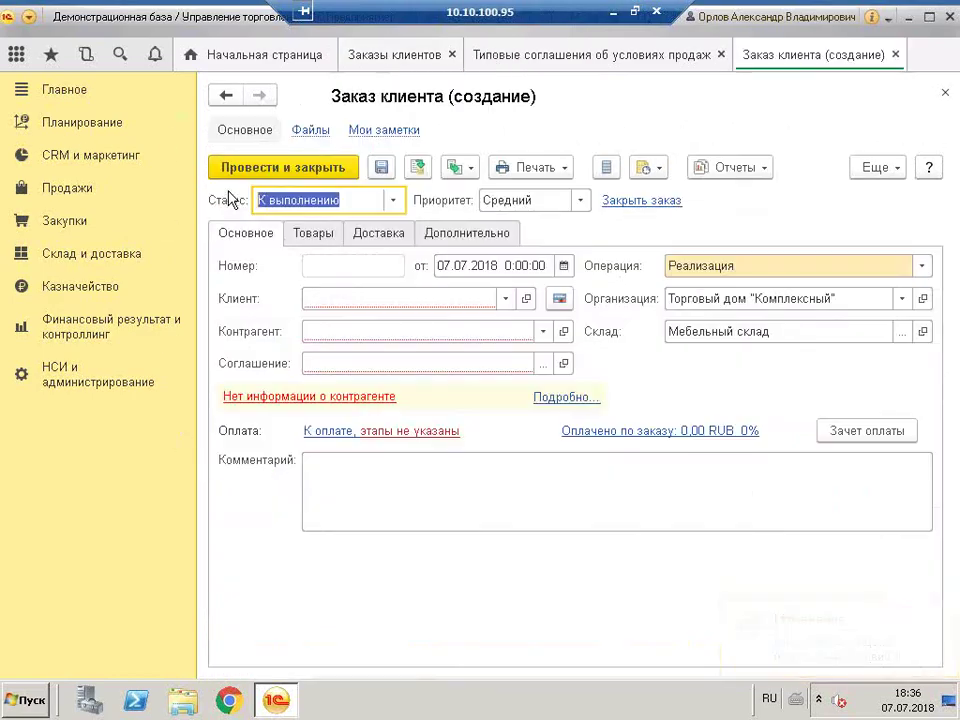
pyautogui.click(330, 300)
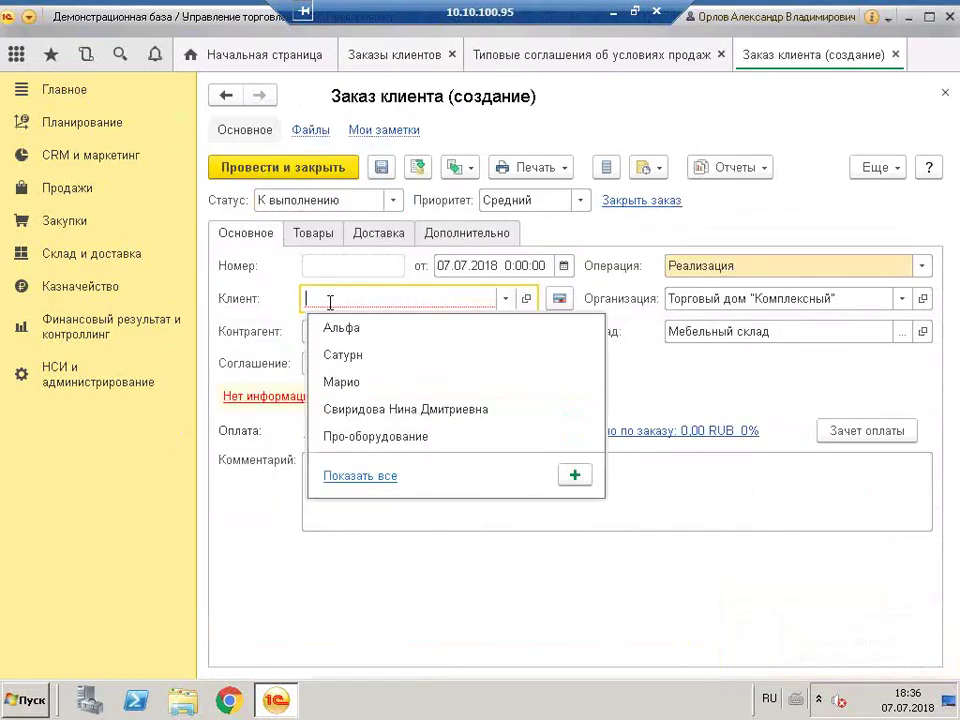
pyautogui.write('эк')
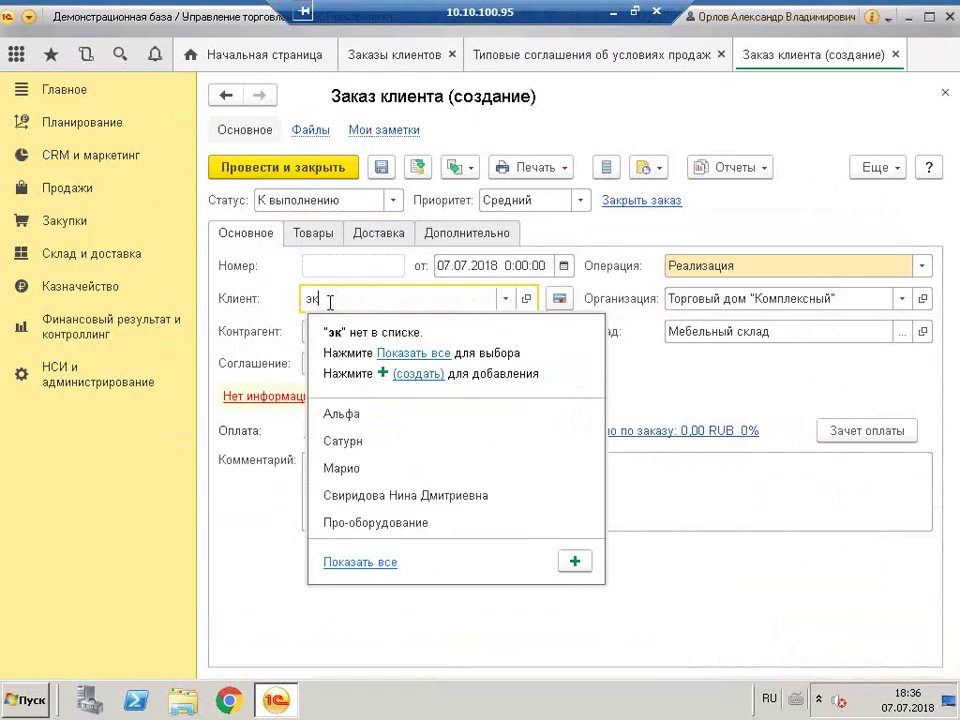
pyautogui.click(358, 563)
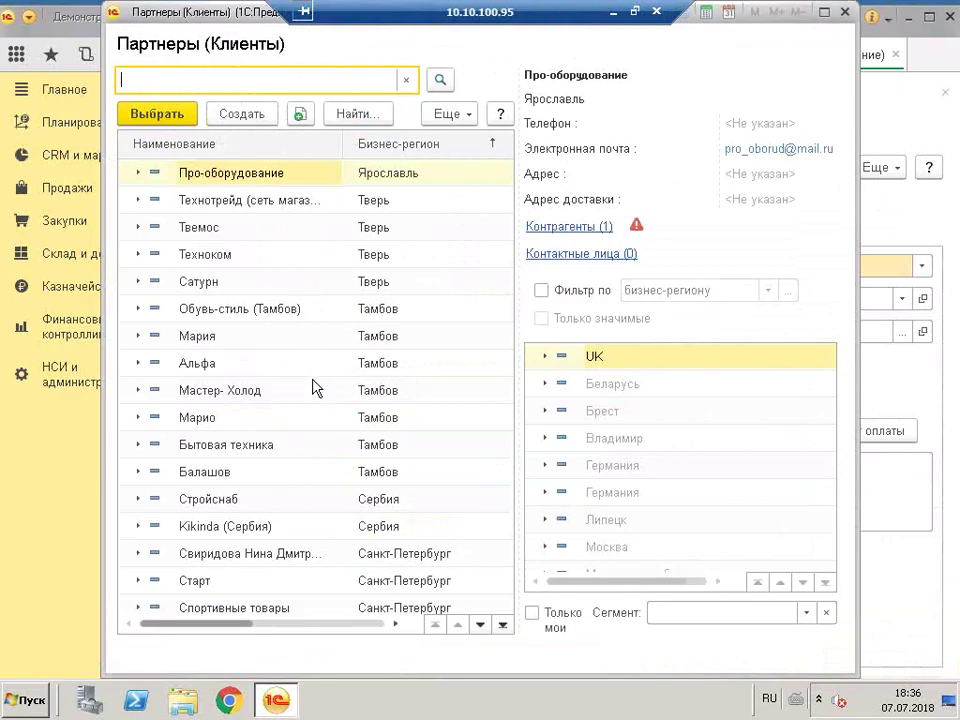
# Sort the client selection list by name, look through it for ЭКИП, and close it without choosing a client
pyautogui.scroll(-5, 313, 377)
pyautogui.scroll(5, 328, 436)
pyautogui.click(266, 148)
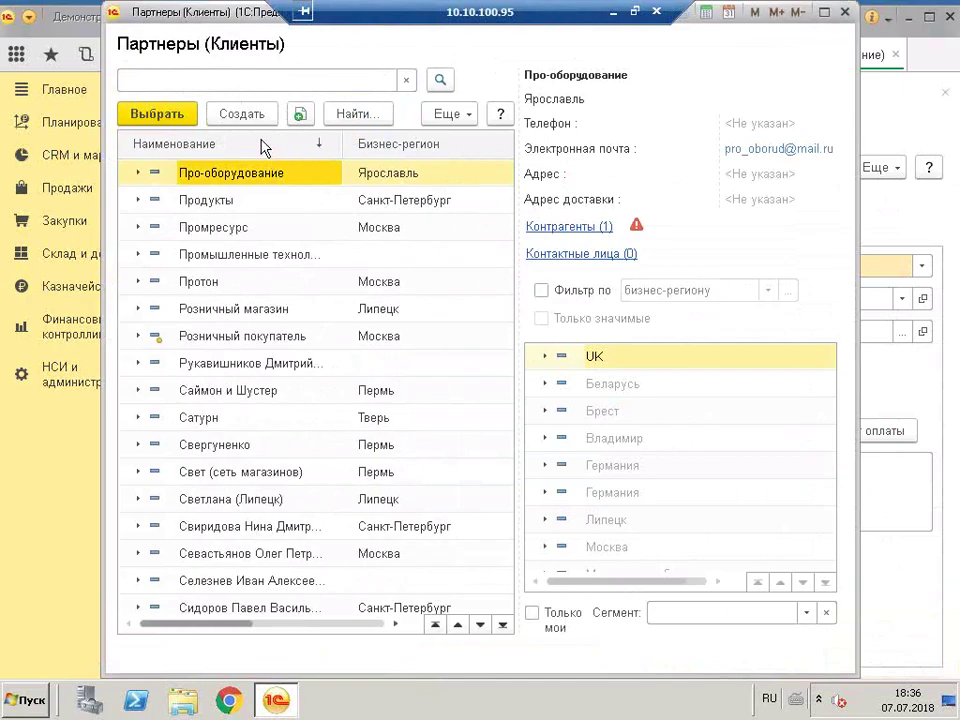
pyautogui.click(262, 149)
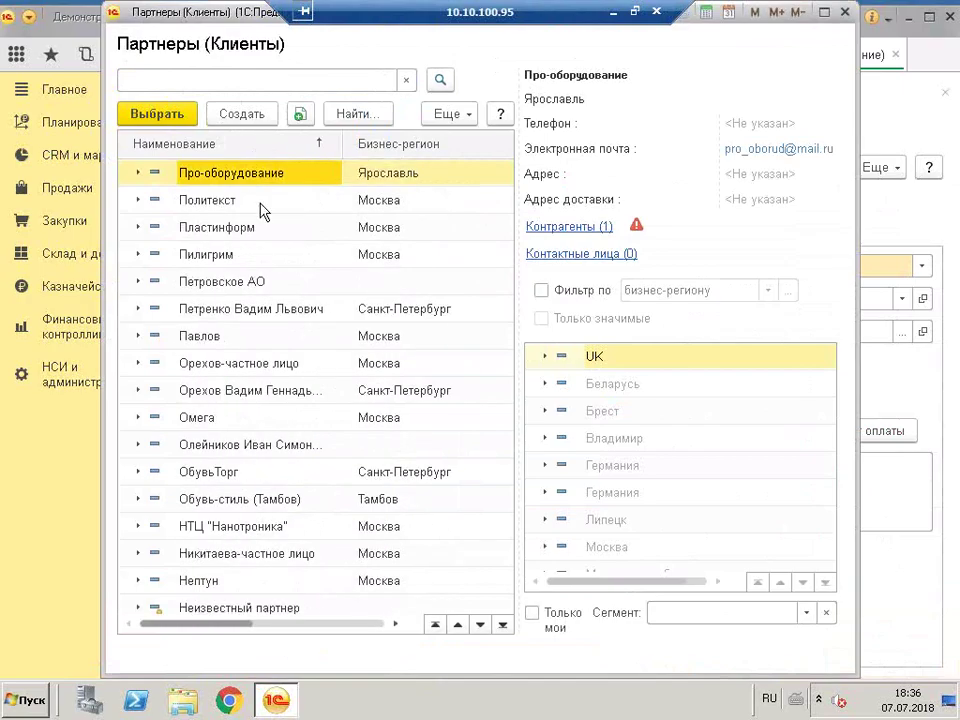
pyautogui.scroll(7, 349, 287)
pyautogui.scroll(-7, 330, 360)
pyautogui.scroll(-15, 307, 427)
pyautogui.scroll(1, 306, 379)
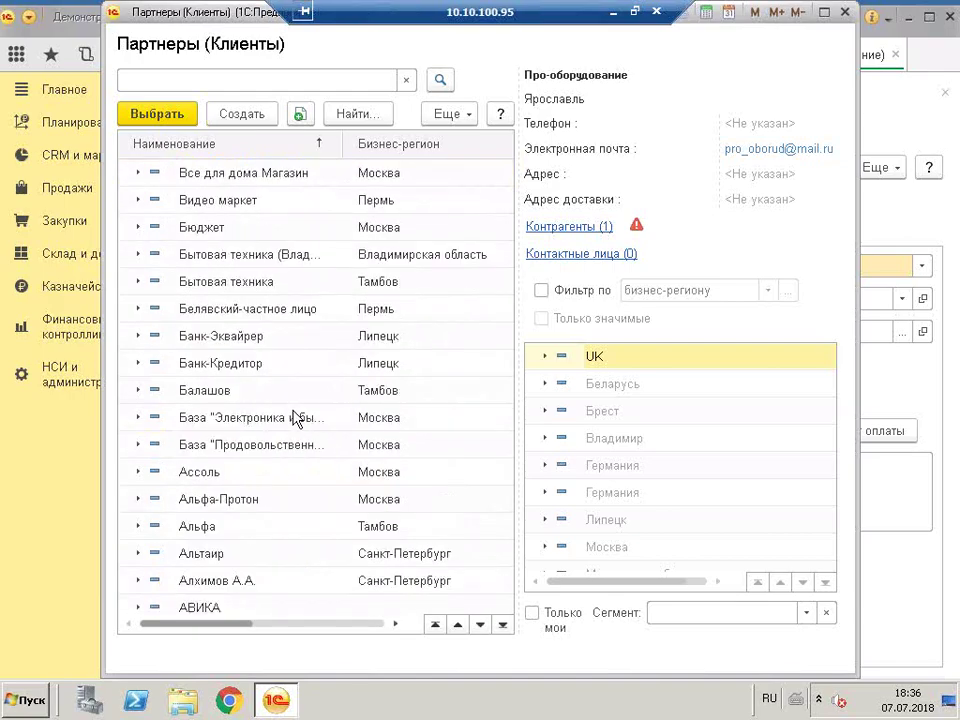
pyautogui.scroll(15, 296, 418)
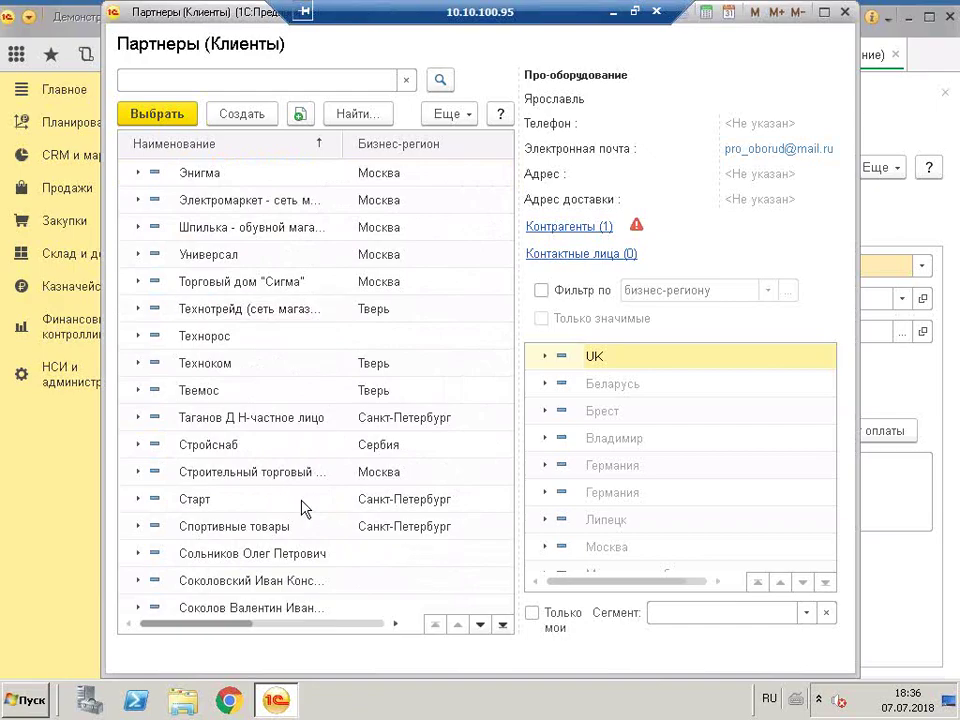
pyautogui.click(847, 14)
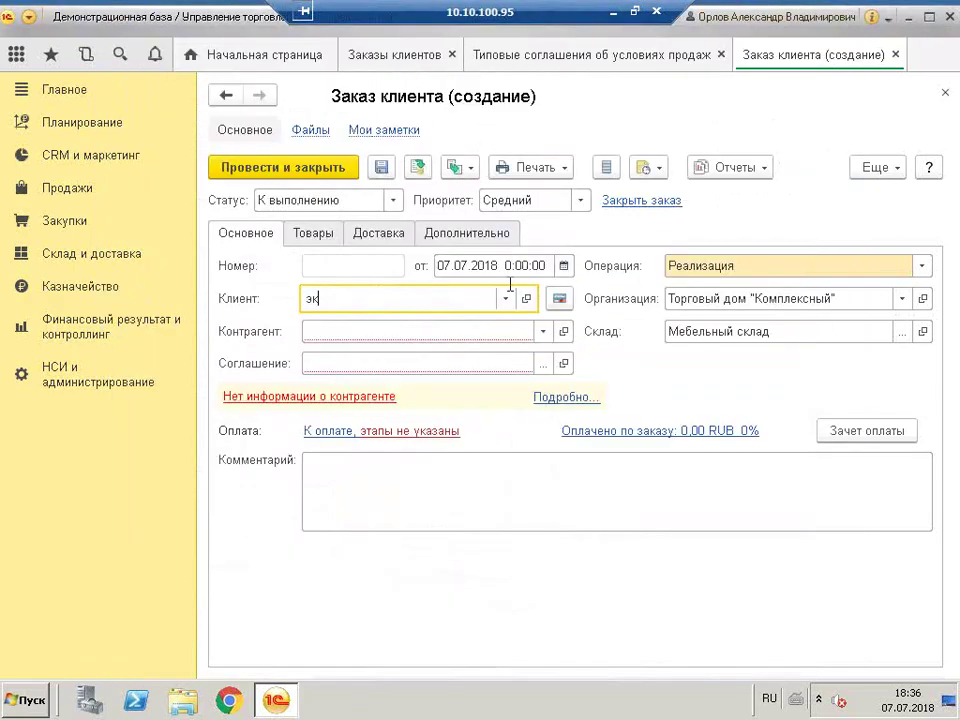
pyautogui.click(510, 292)
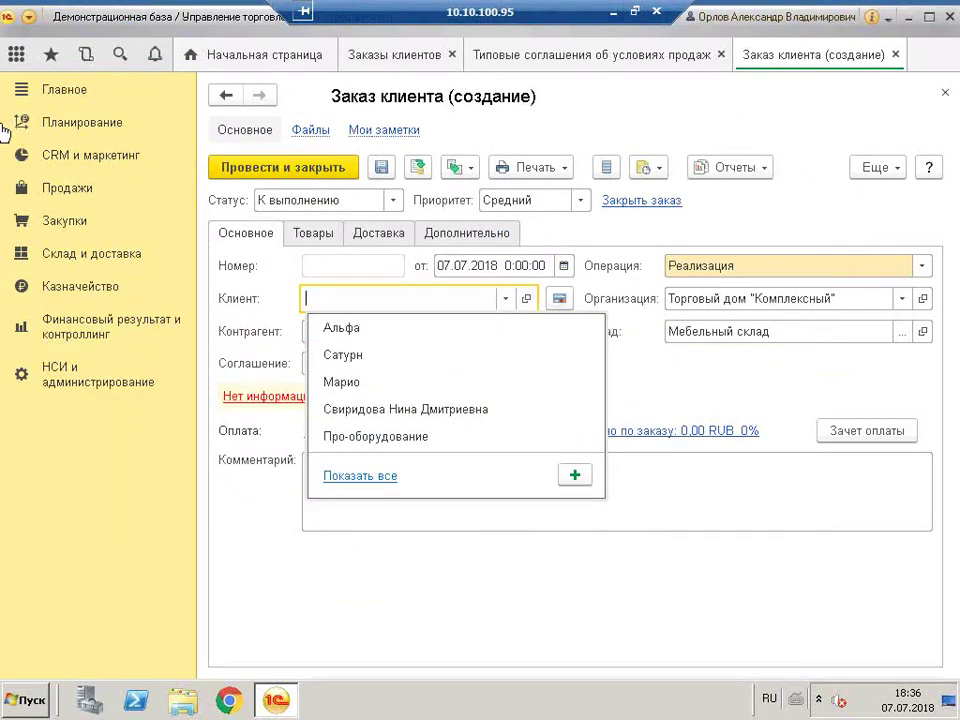
# Open the shipment-ban segment Продажи запрещены (нарушение условий договора) from the client segments list
pyautogui.click(68, 158)
pyautogui.click(66, 156)
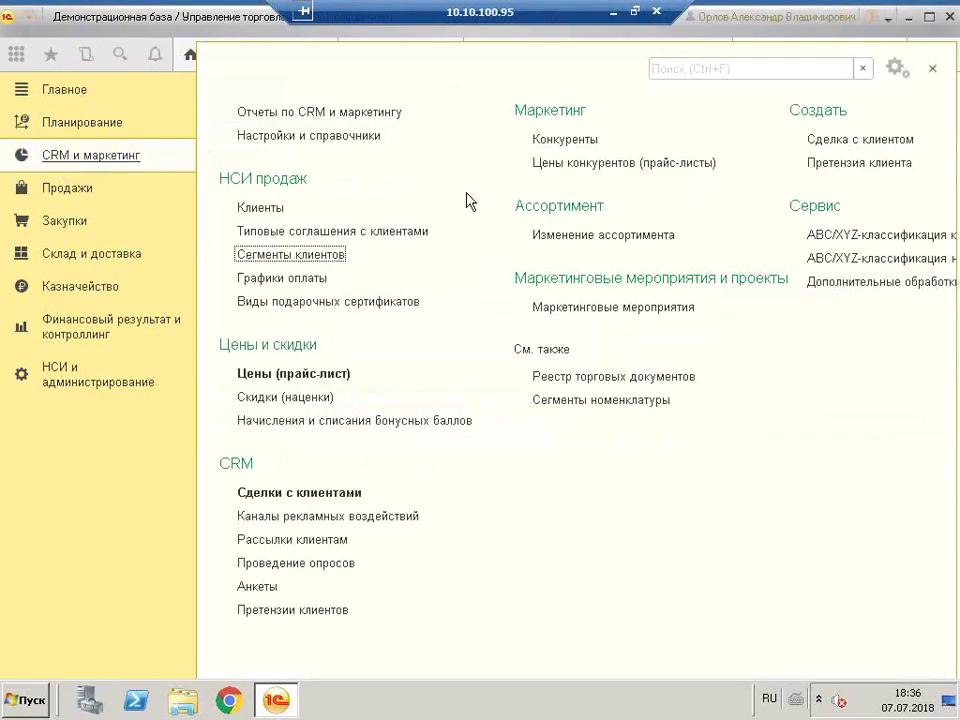
pyautogui.click(330, 256)
pyautogui.click(405, 140)
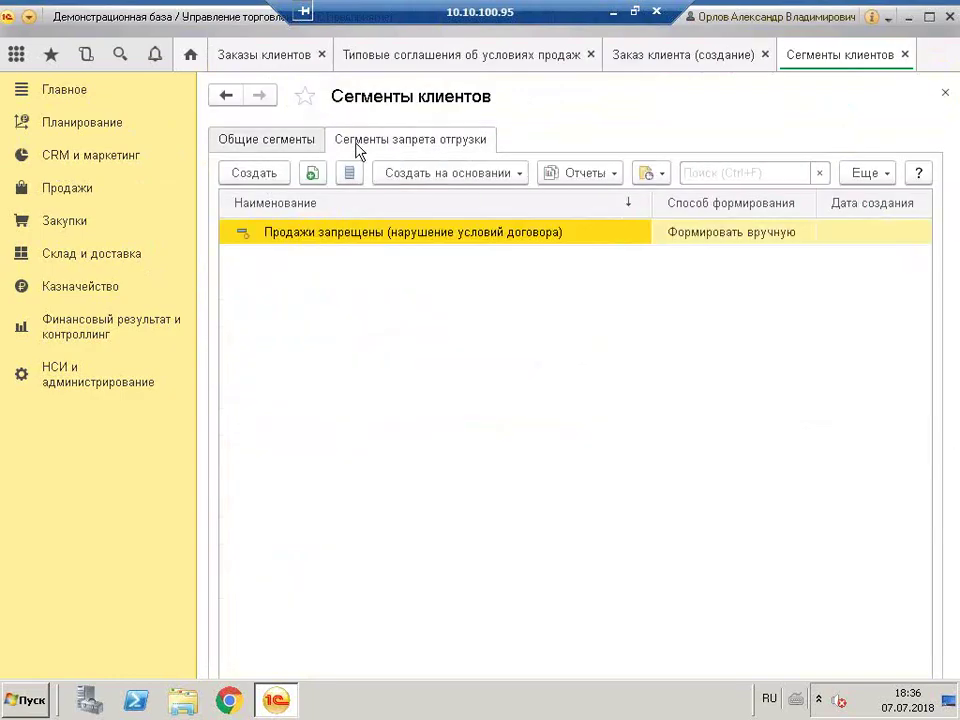
pyautogui.doubleClick(476, 231)
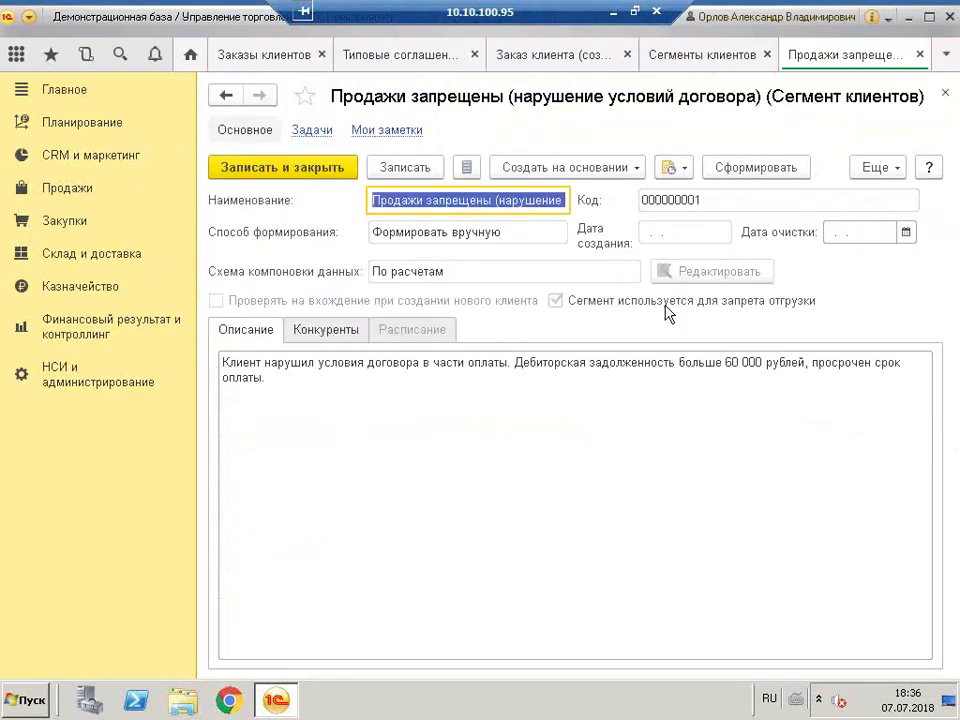
# Add the partner Энигма to the ban segment through its Состав сегмента report, and save and close the segment
pyautogui.click(877, 168)
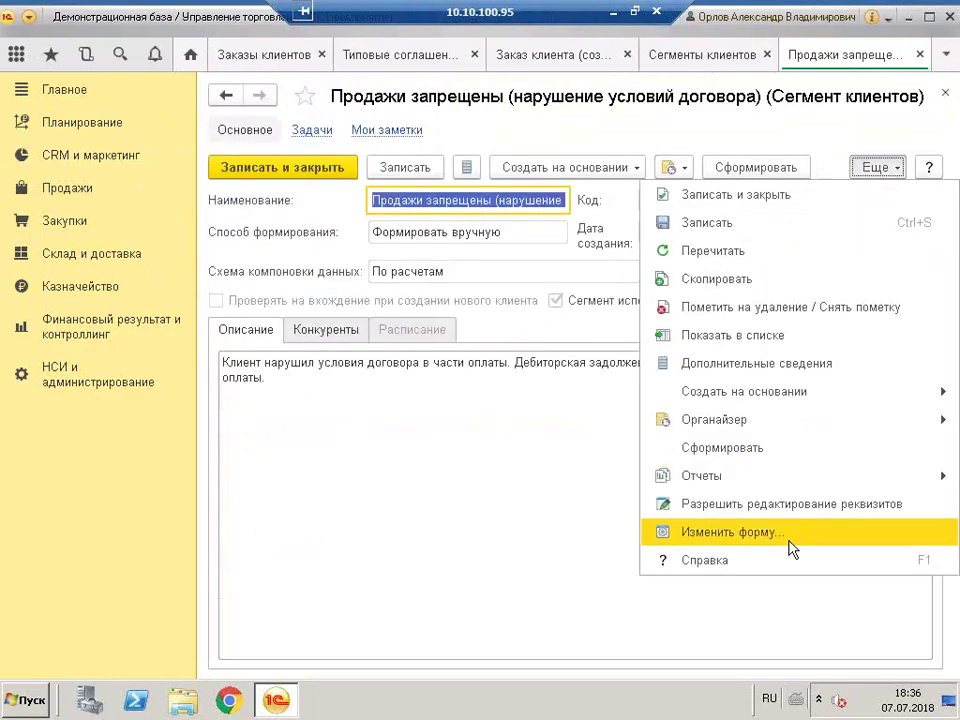
pyautogui.moveTo(672, 476)
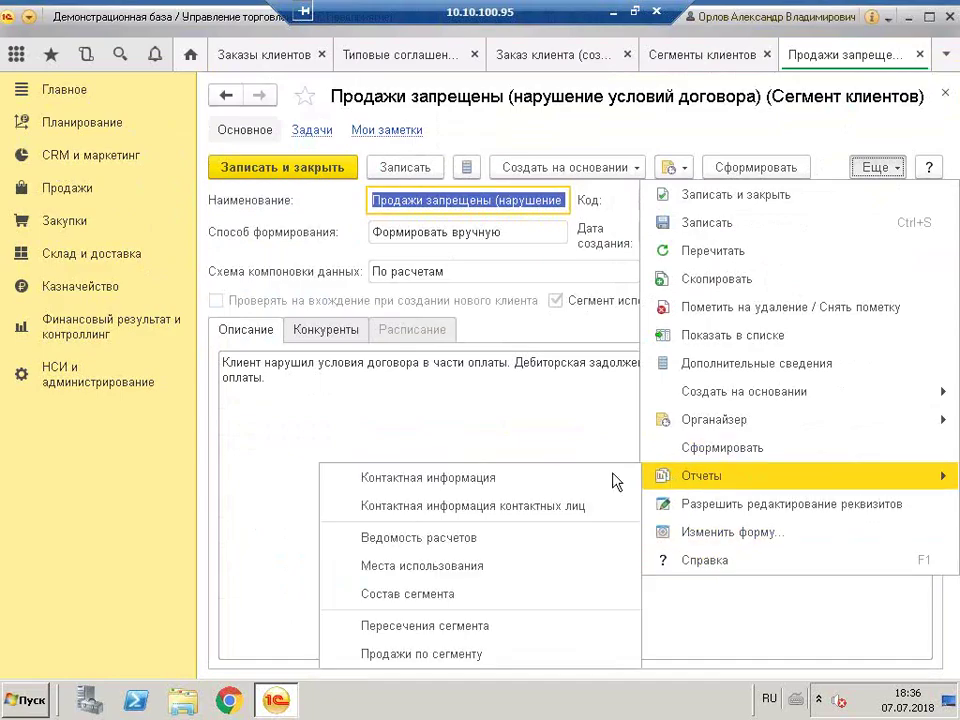
pyautogui.click(488, 598)
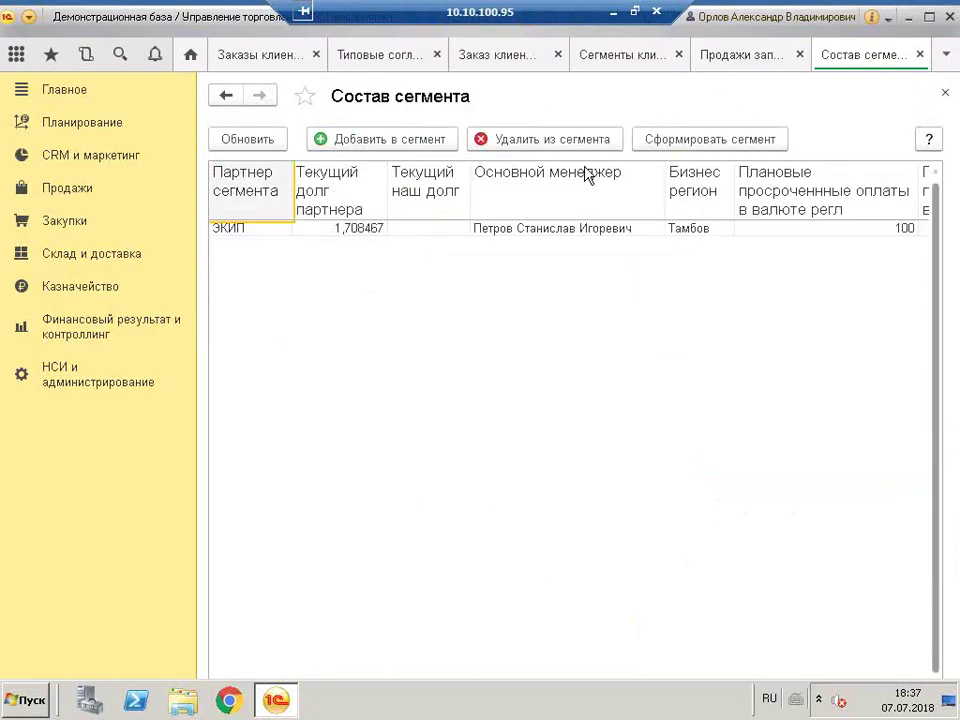
pyautogui.click(357, 139)
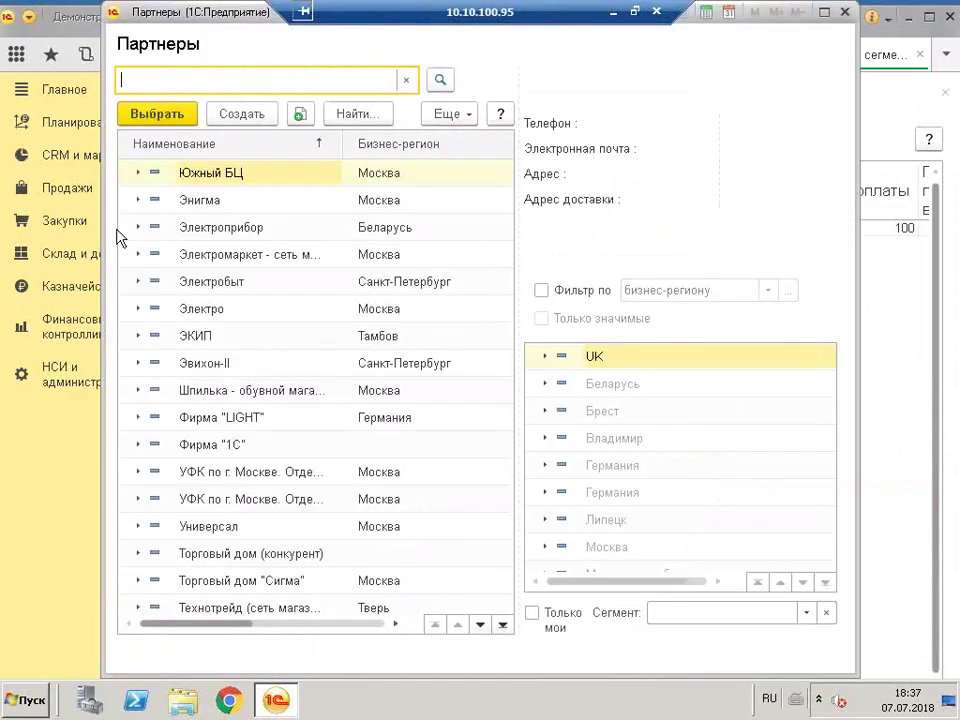
pyautogui.click(240, 212)
pyautogui.doubleClick(240, 210)
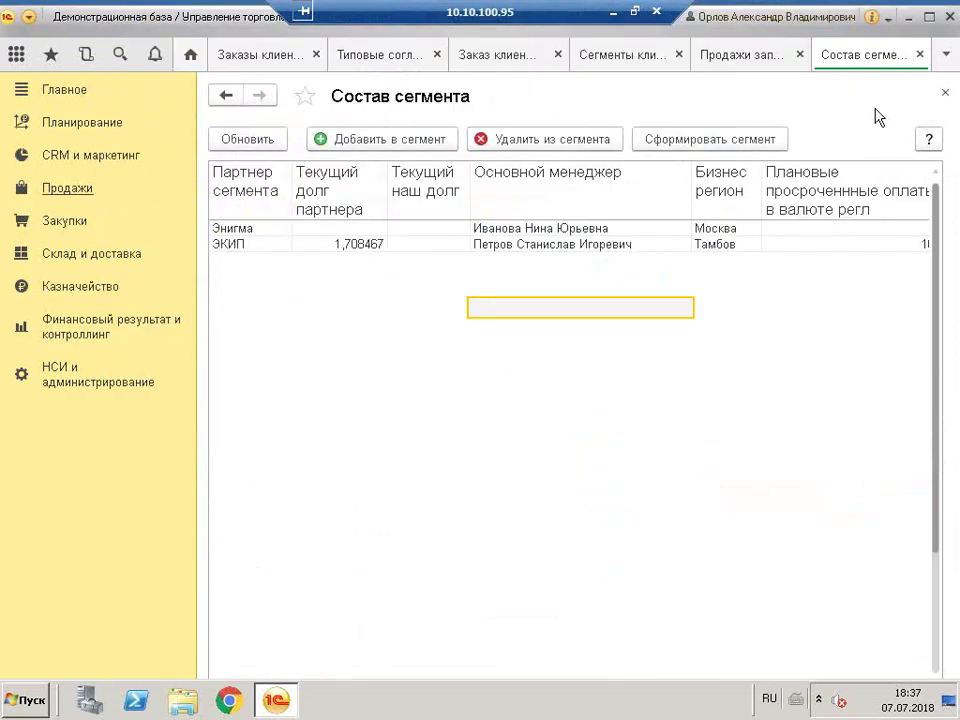
pyautogui.click(944, 92)
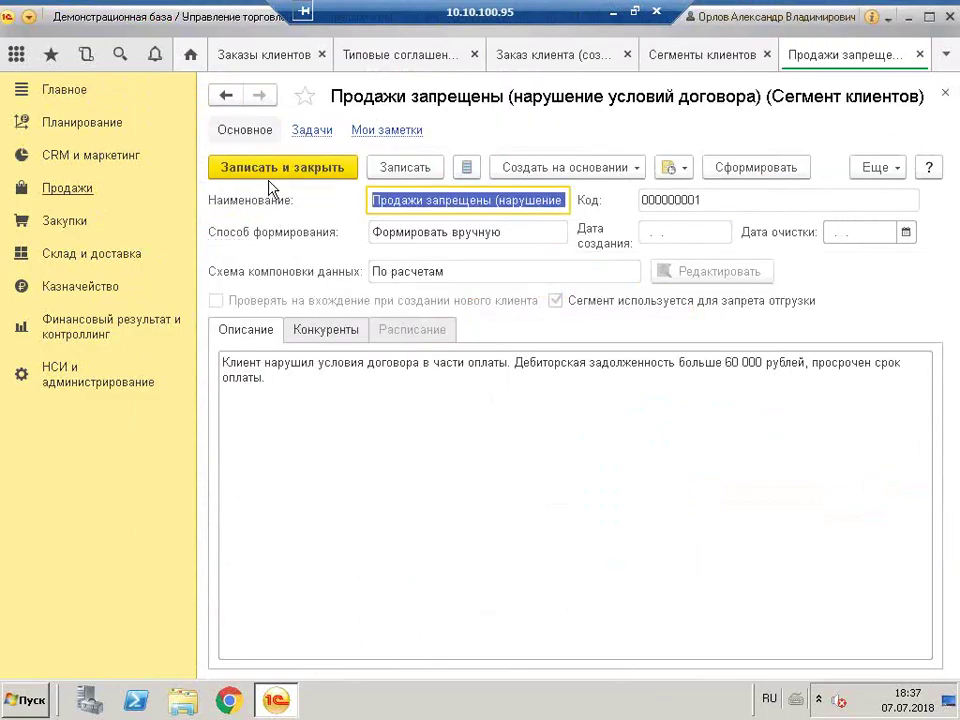
pyautogui.click(268, 176)
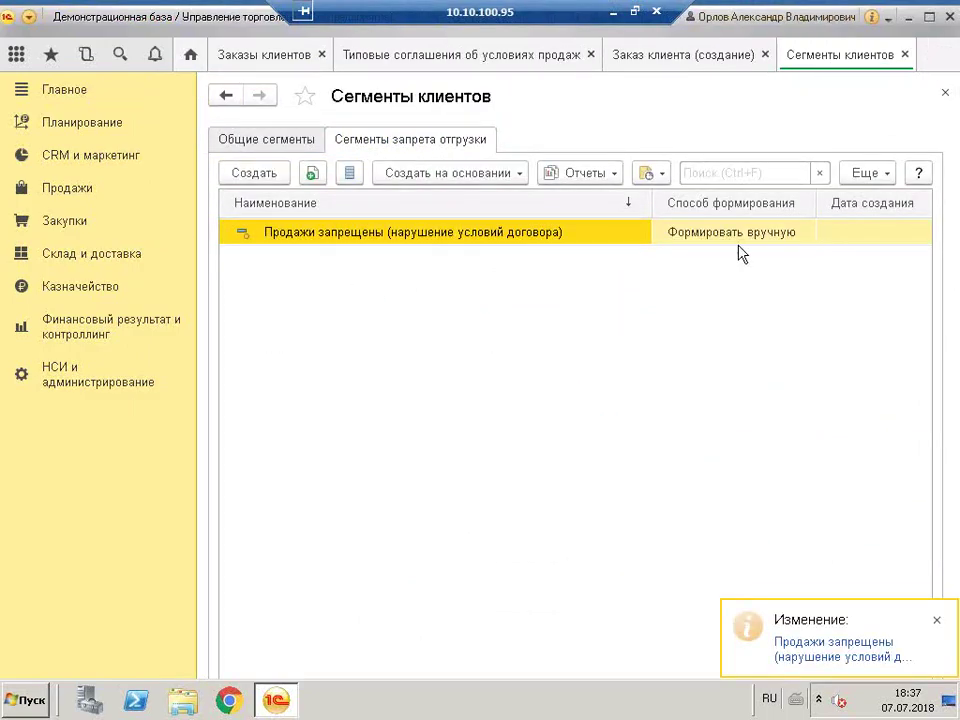
# Check the Состав сегмента report from the shipment-ban segments list, and close the report and the client segments list
pyautogui.click(866, 175)
pyautogui.moveTo(551, 636)
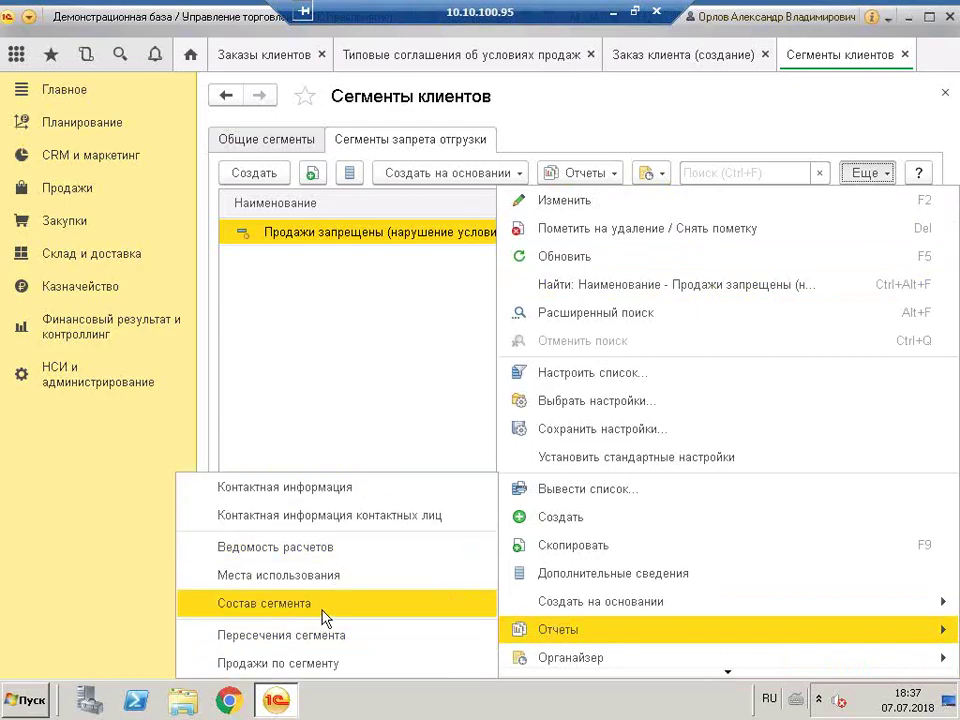
pyautogui.click(325, 606)
pyautogui.click(247, 238)
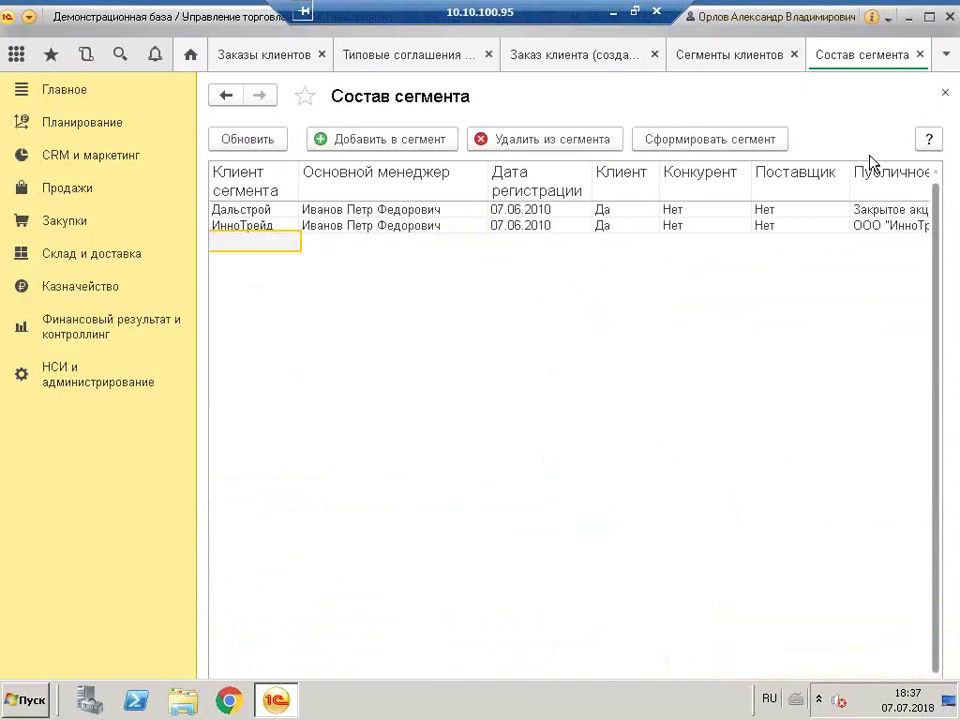
pyautogui.click(944, 92)
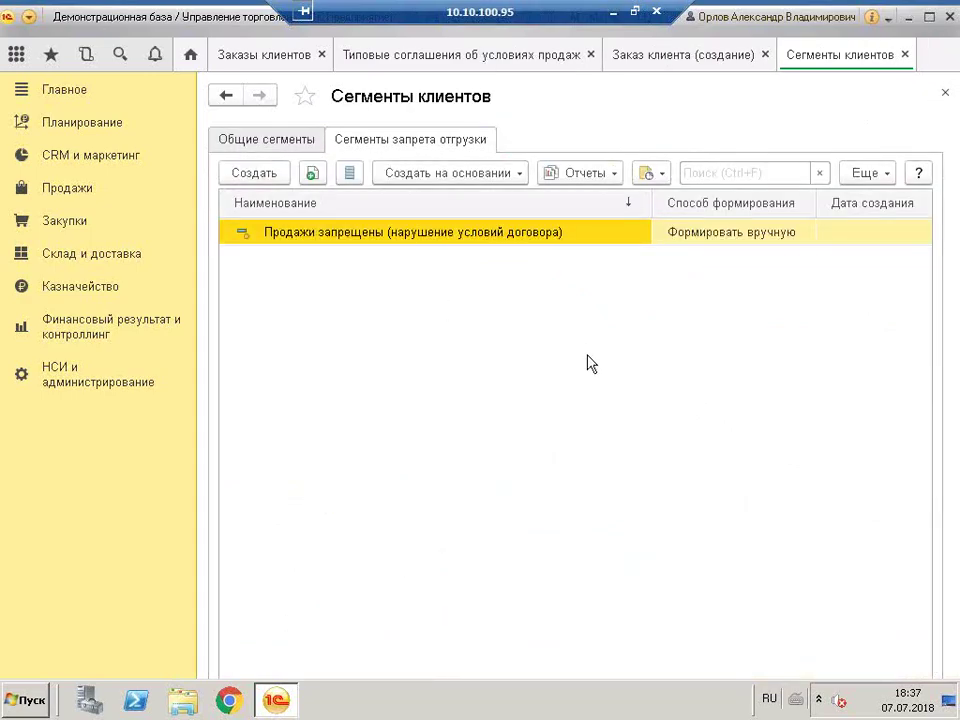
pyautogui.click(272, 141)
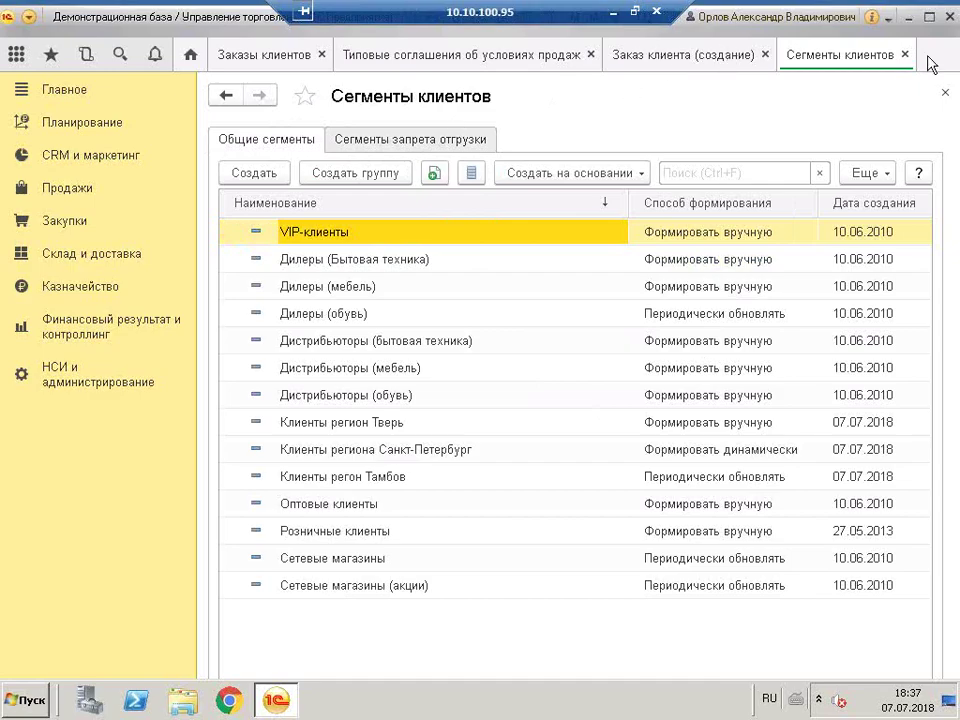
pyautogui.click(943, 95)
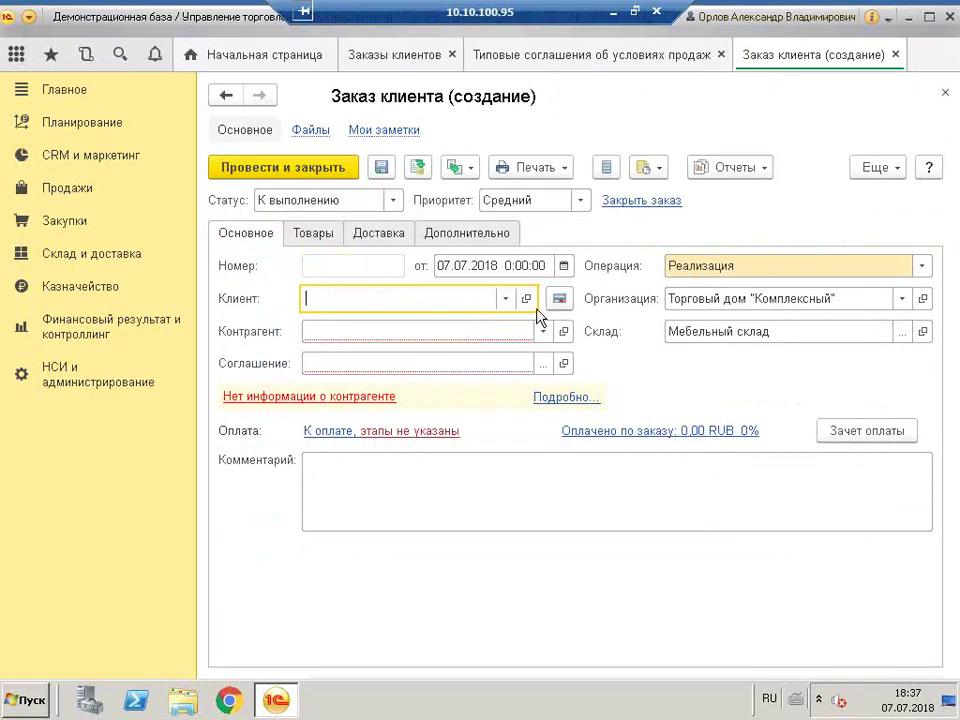
# Check the order's client selection list for Энигма, and close the list and the new order without saving
pyautogui.click(507, 298)
pyautogui.click(360, 471)
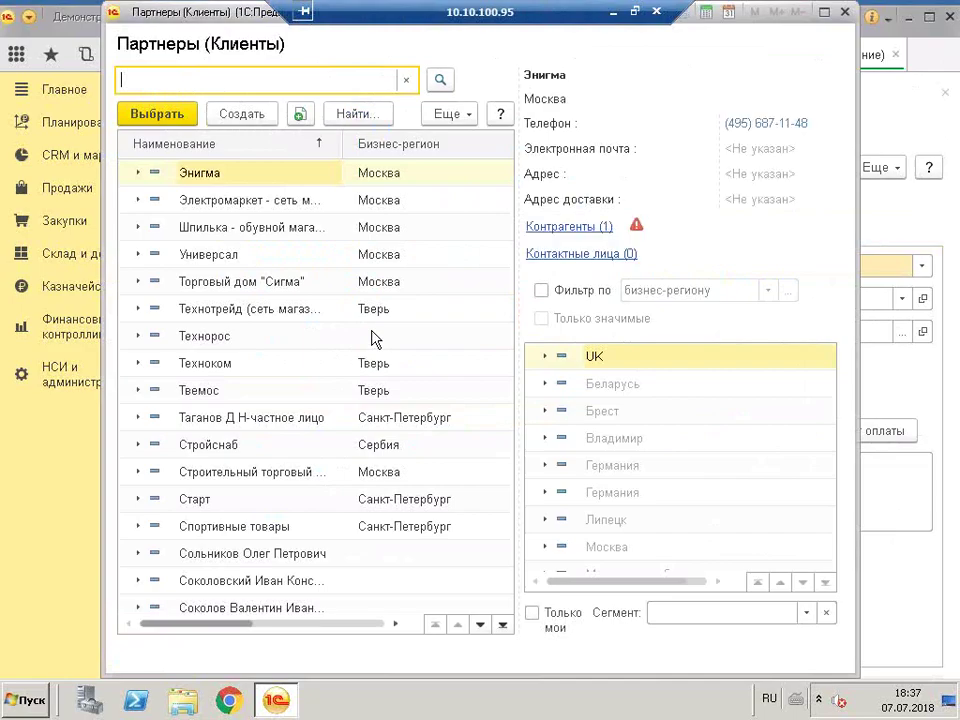
pyautogui.scroll(-4, 373, 340)
pyautogui.scroll(4, 375, 420)
pyautogui.click(842, 13)
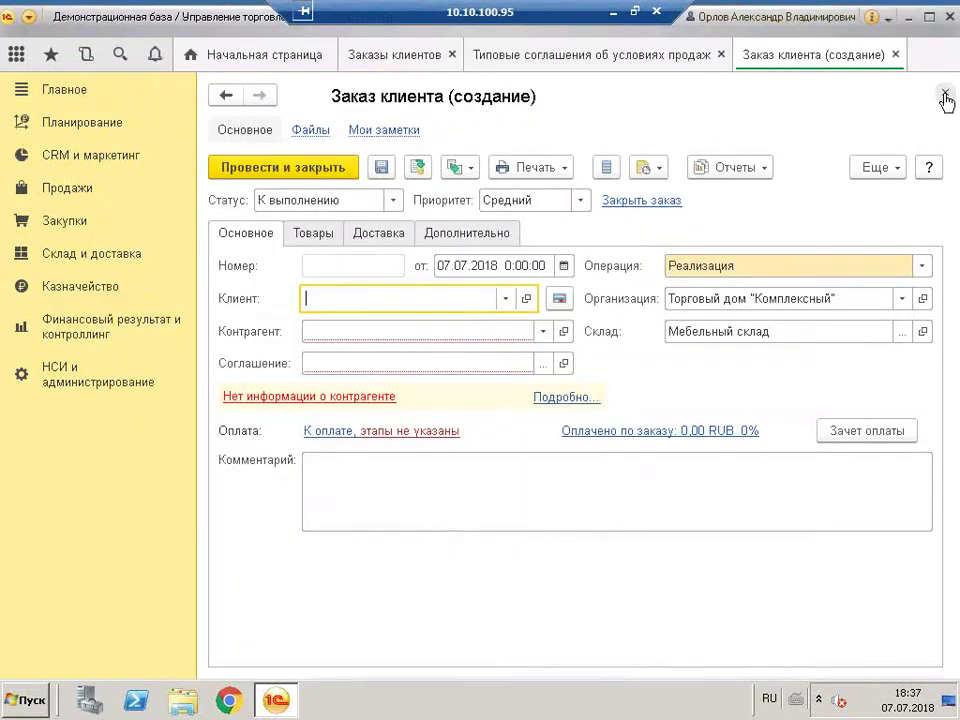
pyautogui.press('Escape')
pyautogui.click(461, 391)
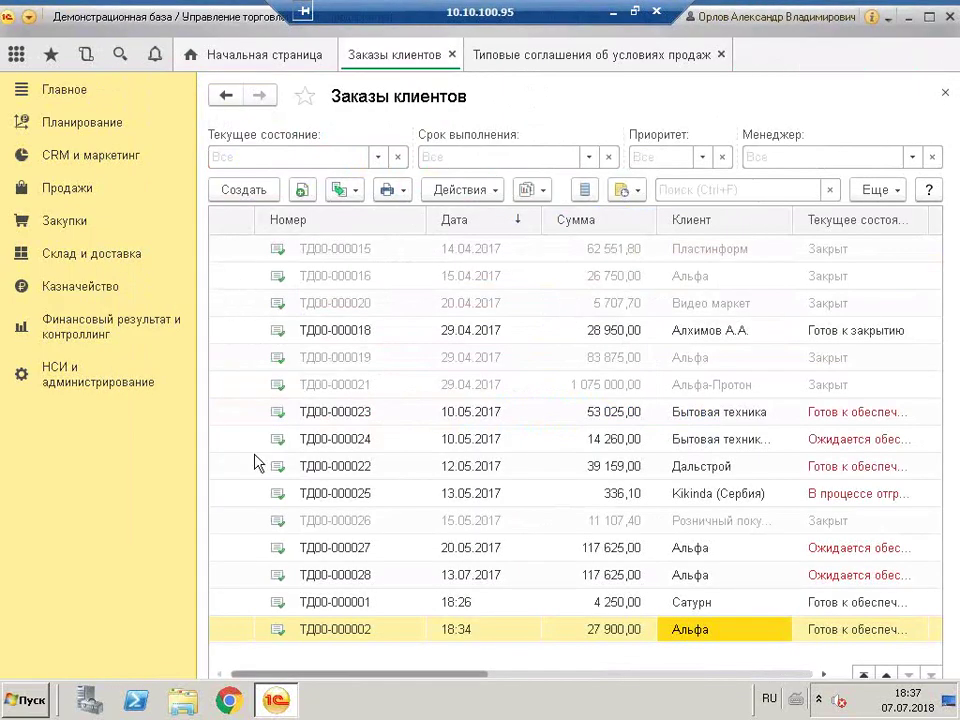
# Start another client order to recheck which partners its client selection list offers, and close both without choosing a client
pyautogui.click(230, 192)
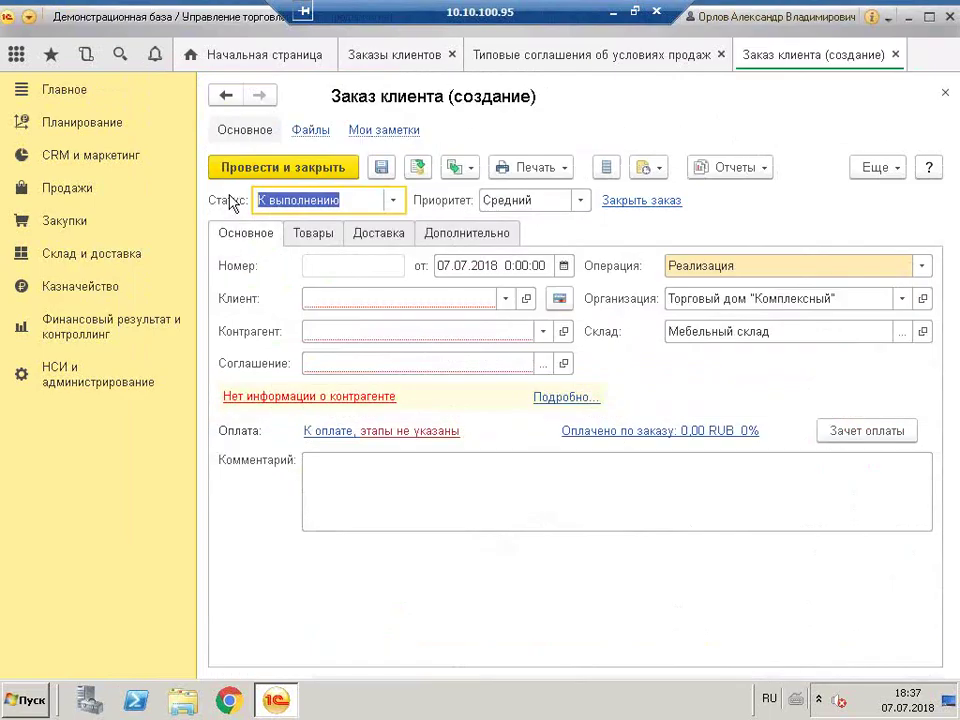
pyautogui.click(504, 301)
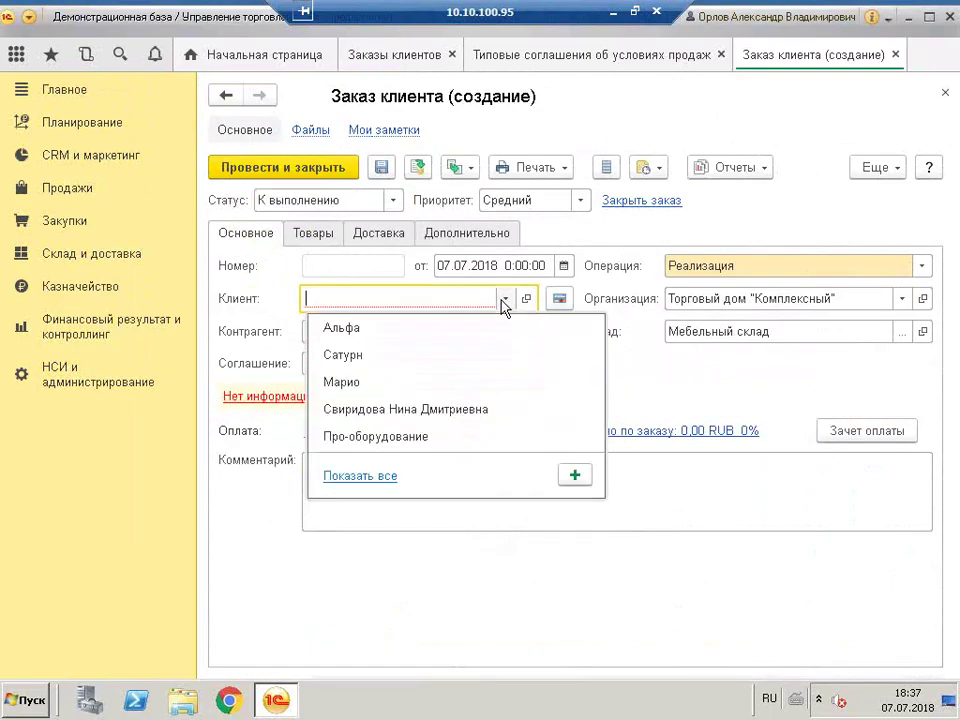
pyautogui.click(359, 476)
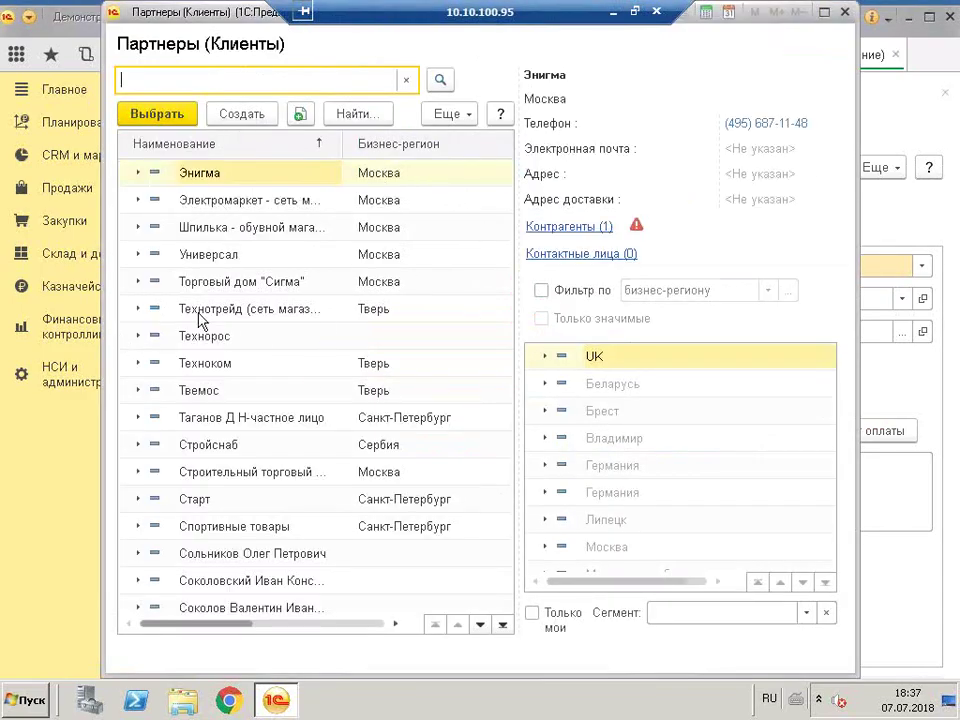
pyautogui.click(828, 25)
pyautogui.press('Escape')
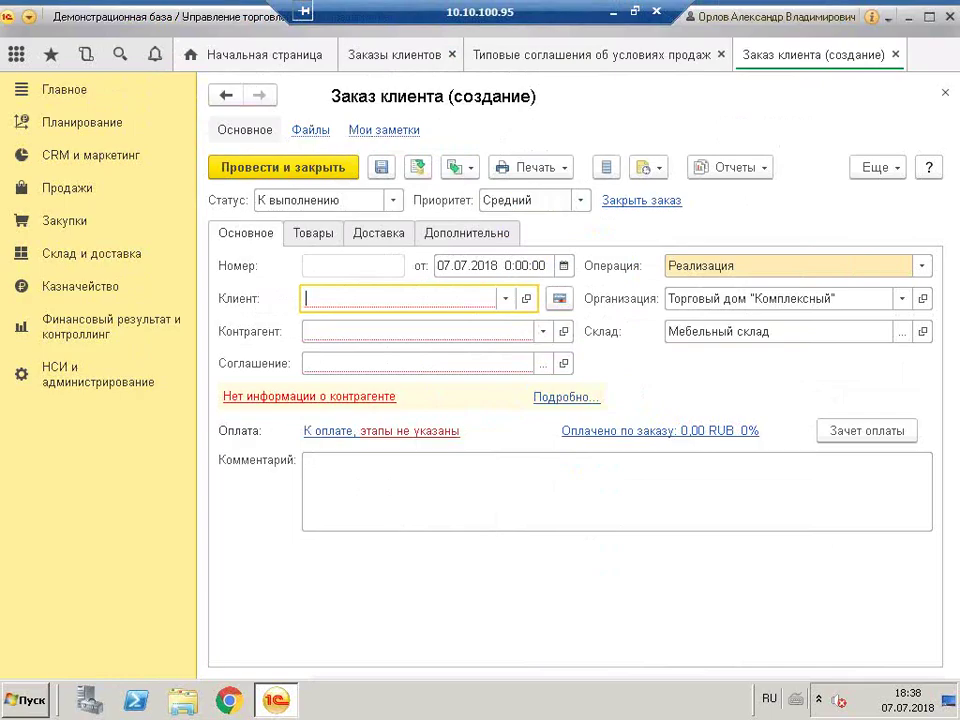
pyautogui.click(945, 94)
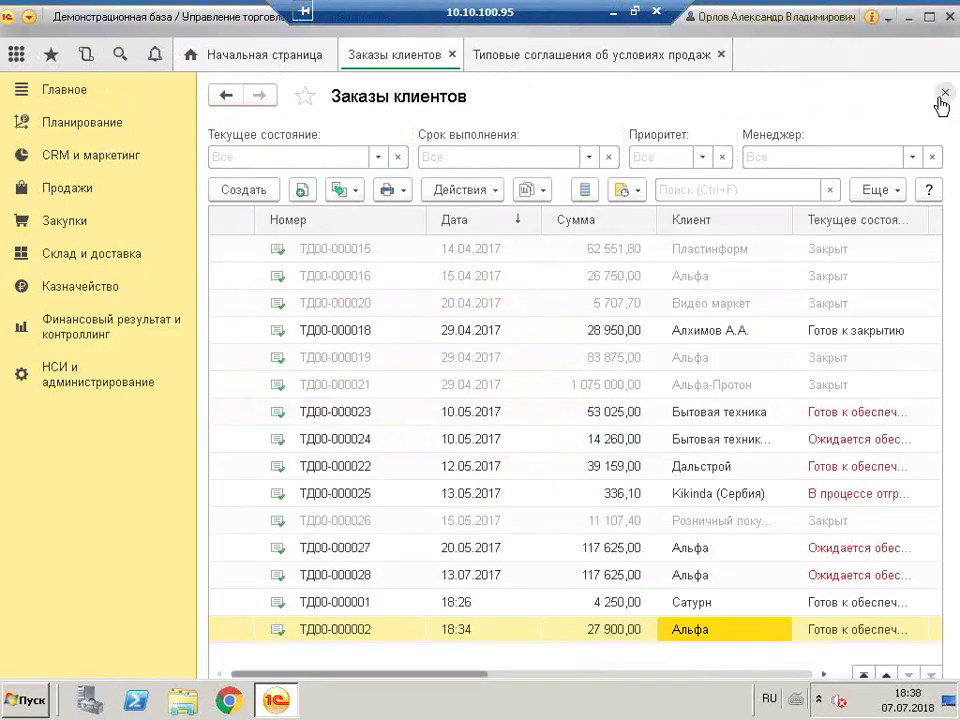
# Close the lists of standard sales agreements and client orders to return to the home page
pyautogui.click(586, 58)
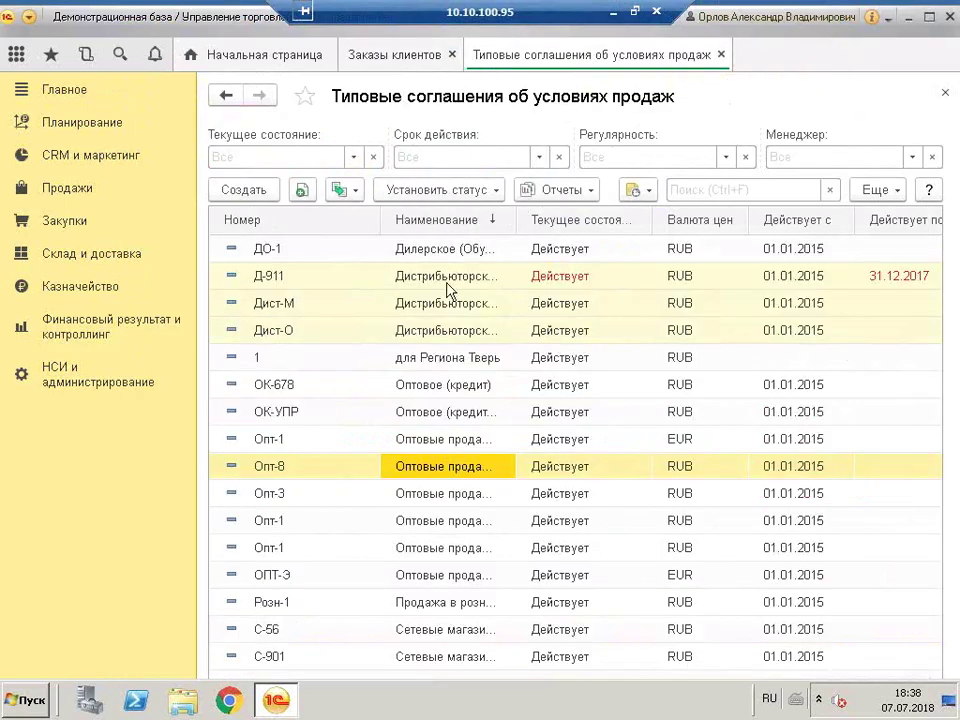
pyautogui.click(722, 54)
pyautogui.click(451, 54)
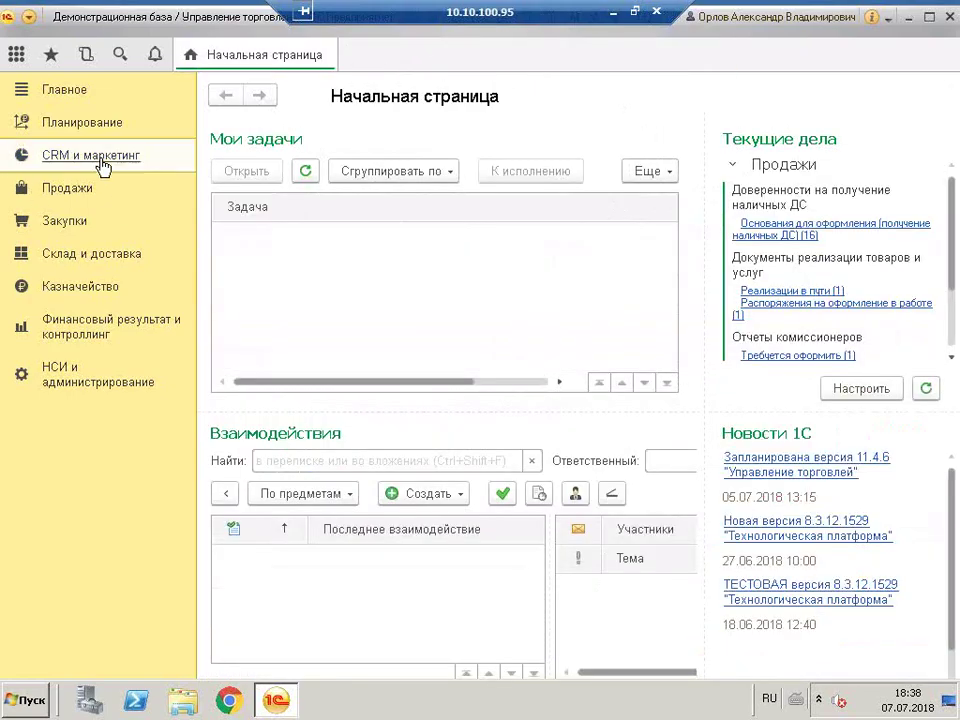
# Create a general client segment named тест with the formation method Формировать динамически, and save and close it
pyautogui.click(100, 162)
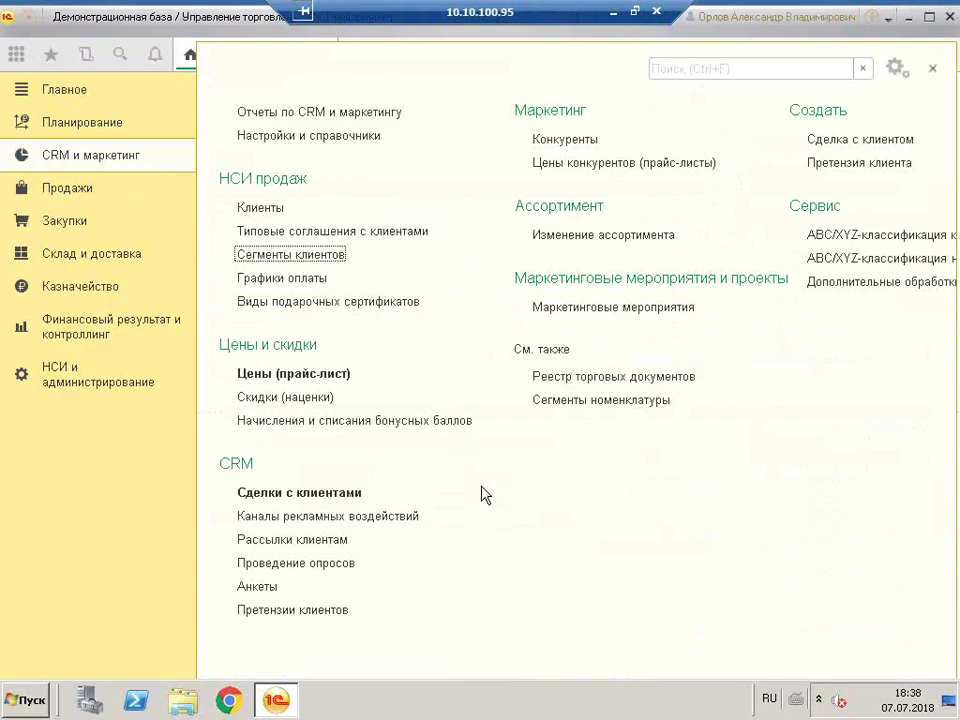
pyautogui.click(300, 254)
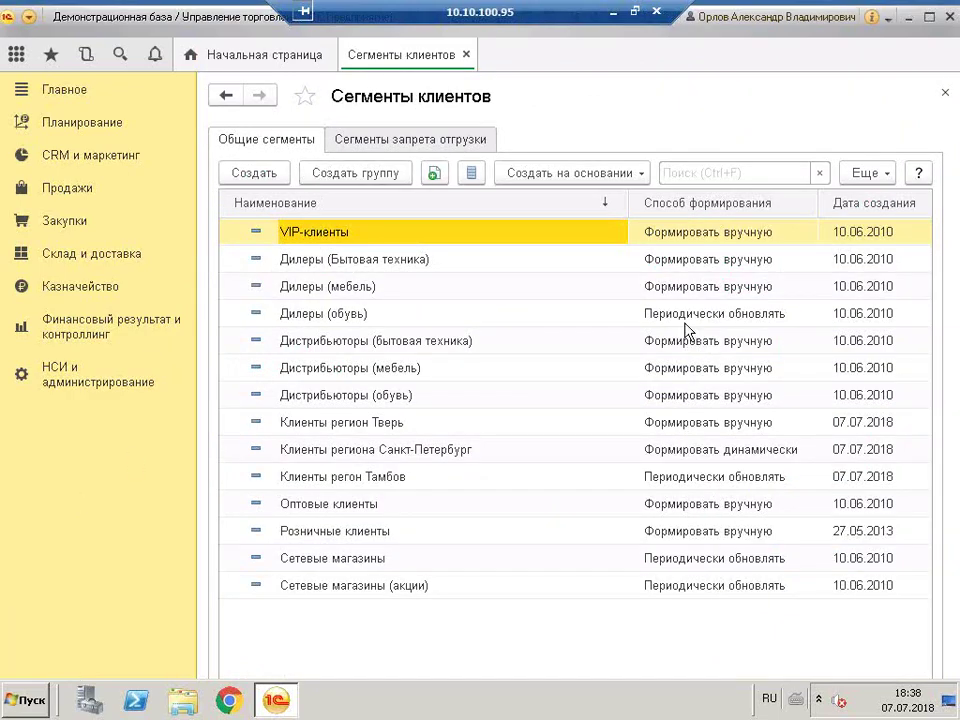
pyautogui.click(264, 172)
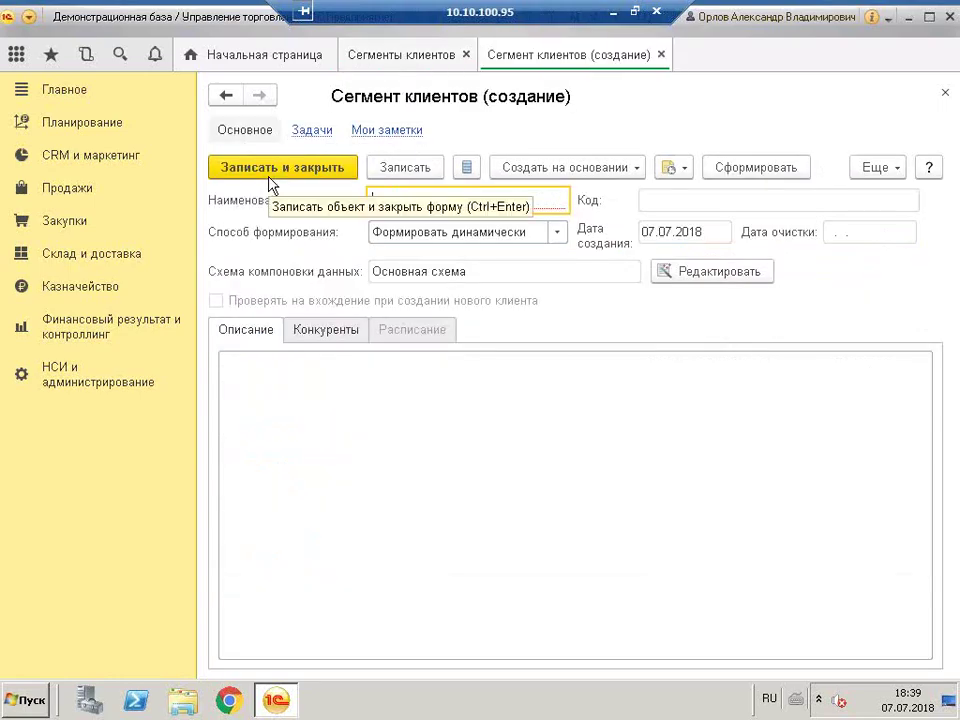
pyautogui.write('тест')
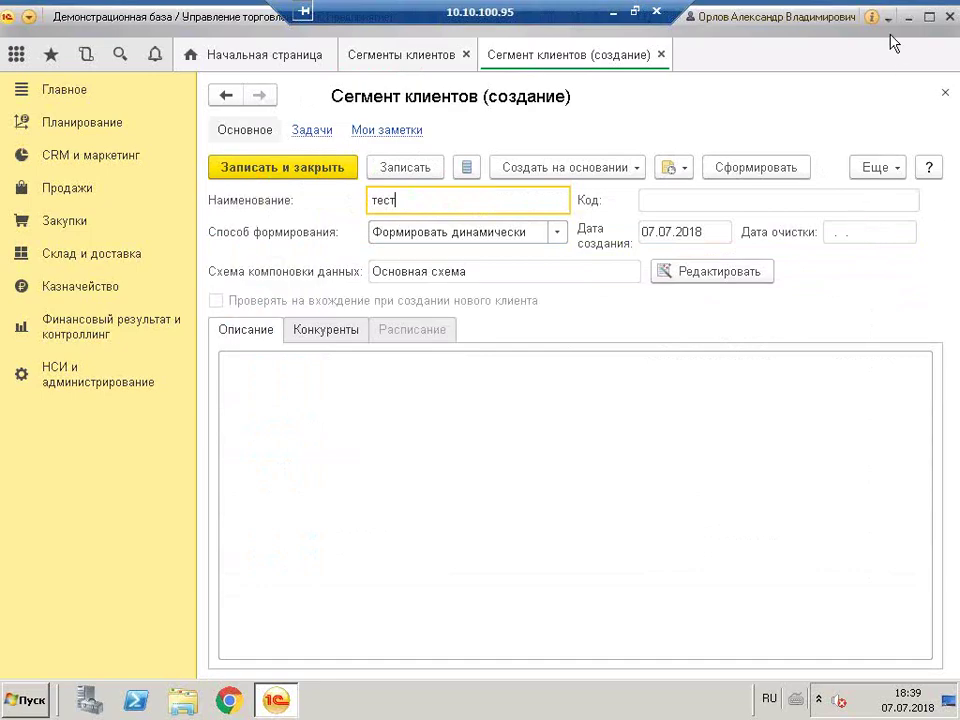
pyautogui.click(557, 234)
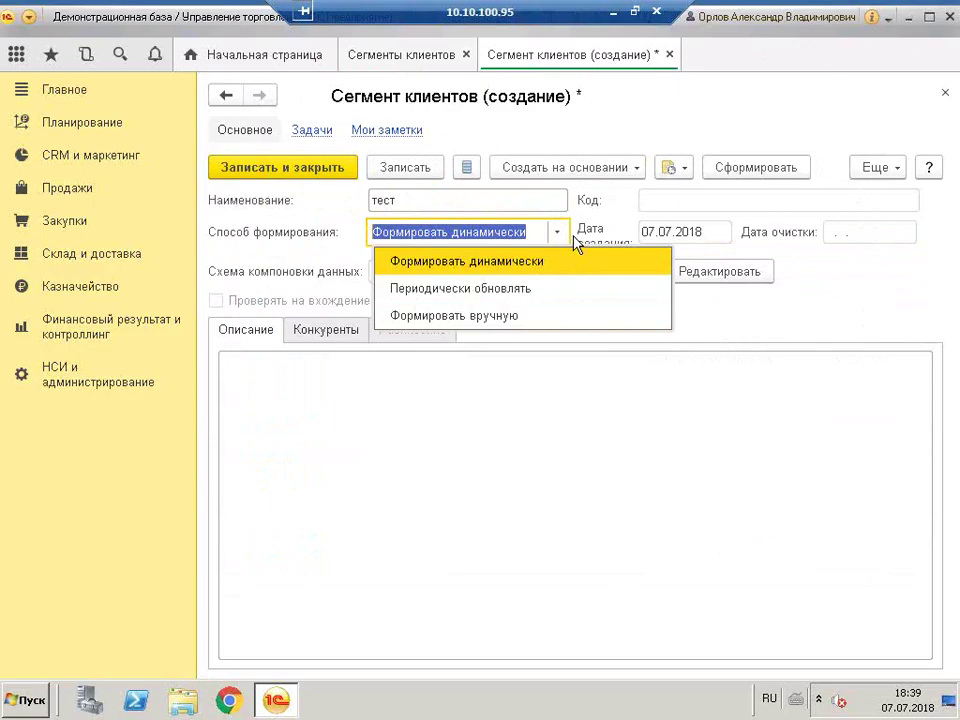
pyautogui.click(480, 236)
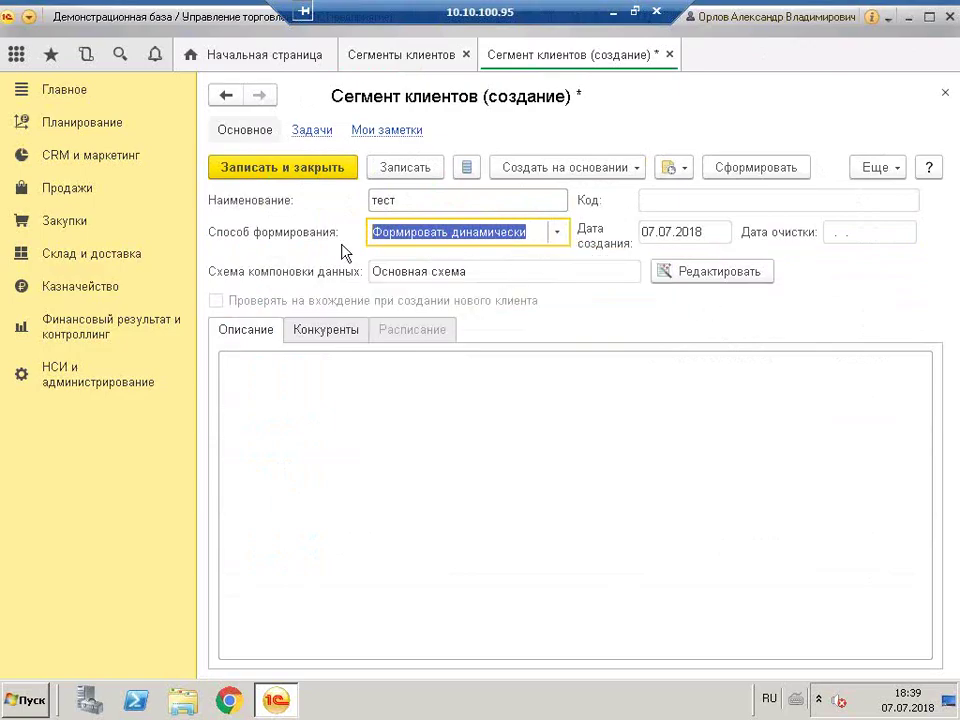
pyautogui.click(289, 172)
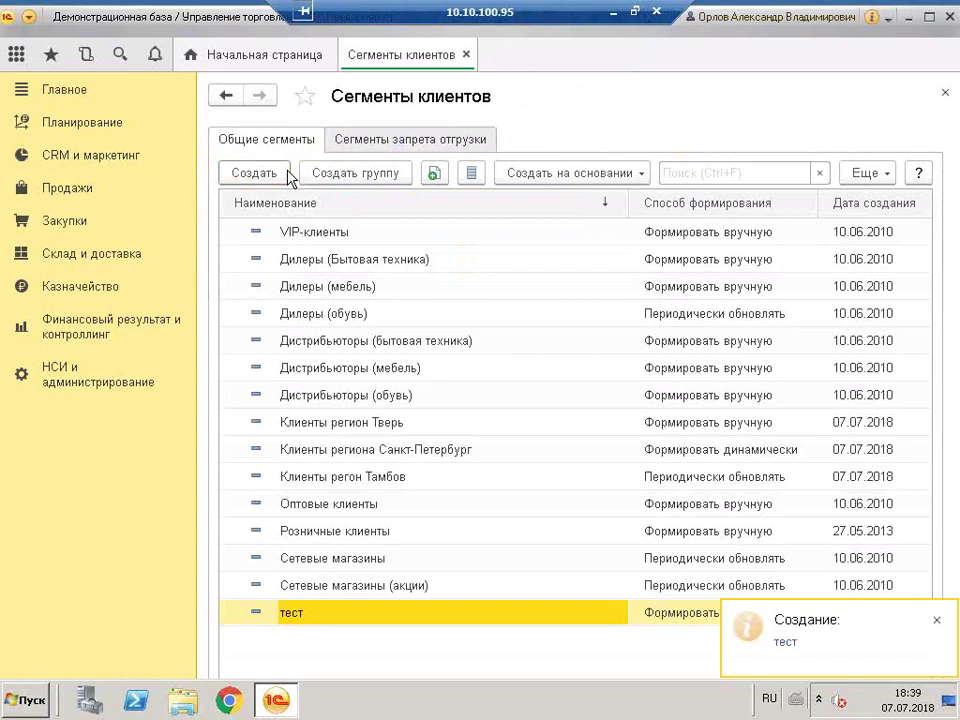
# Open the тест segment, review its Состав сегмента report, and close the report
pyautogui.doubleClick(534, 616)
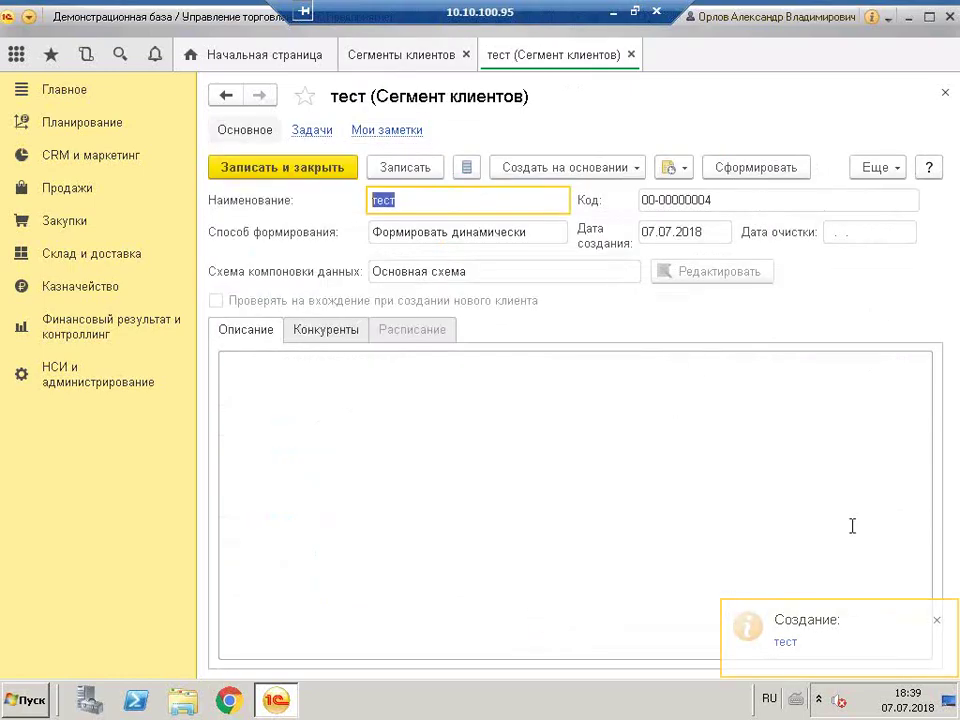
pyautogui.click(879, 170)
pyautogui.moveTo(805, 483)
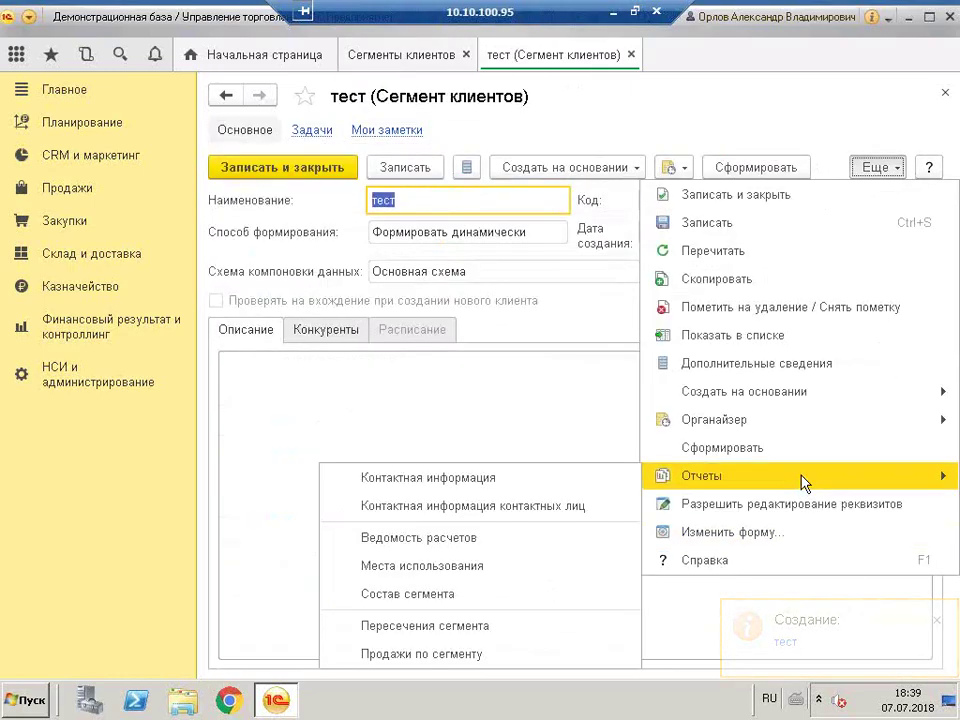
pyautogui.click(505, 597)
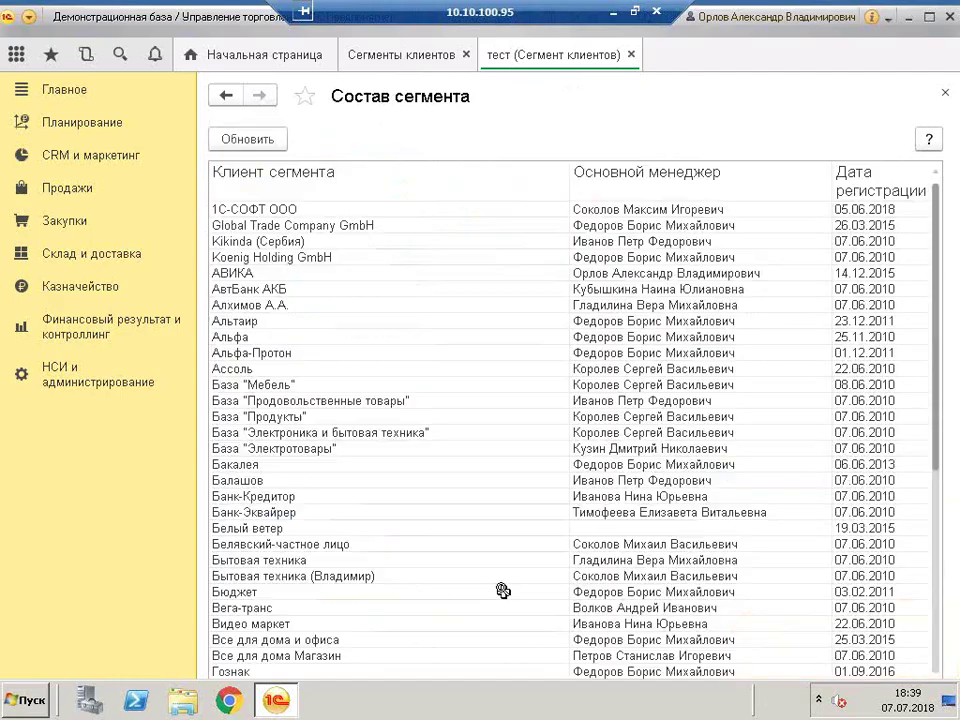
pyautogui.scroll(-9, 615, 392)
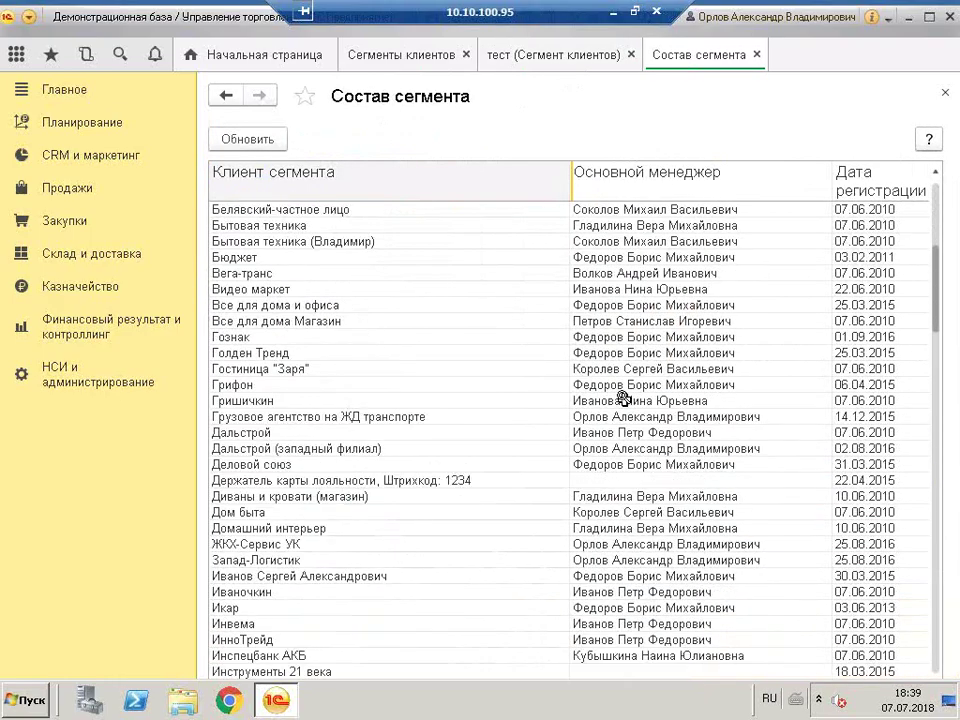
pyautogui.scroll(7, 622, 398)
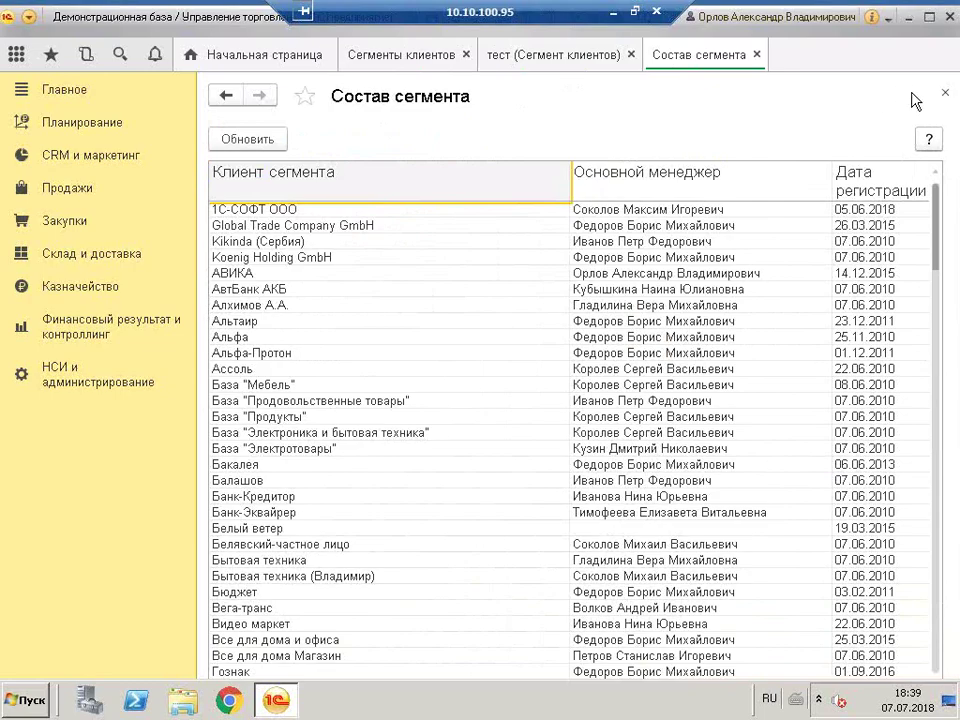
pyautogui.click(944, 93)
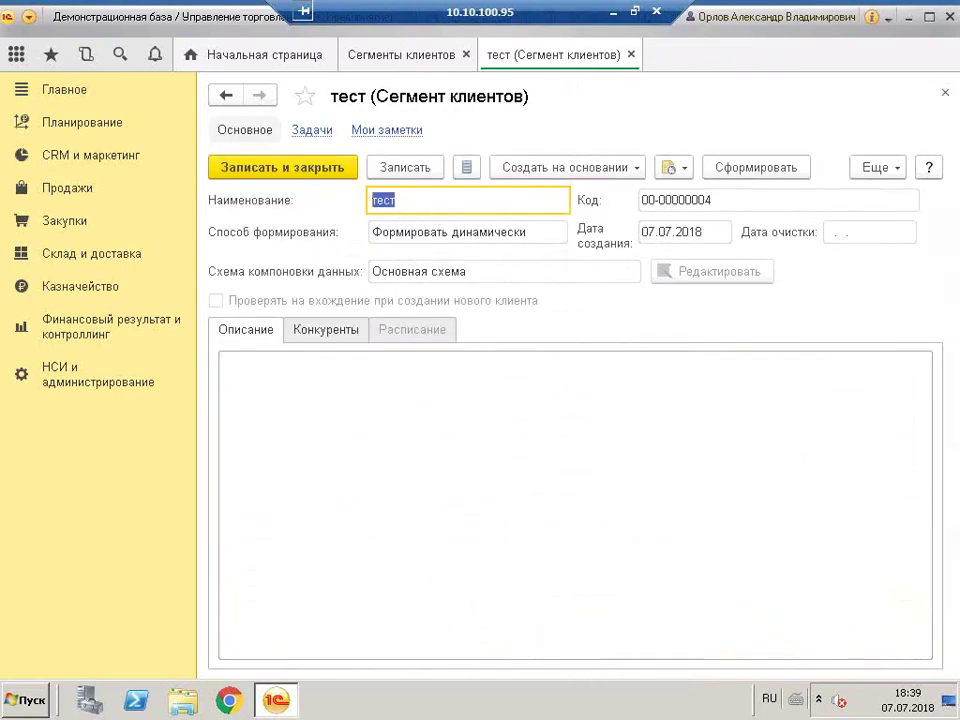
# Unlock all of the тест segment's attributes for editing and check the available formation methods without changing the selected one
pyautogui.click(880, 168)
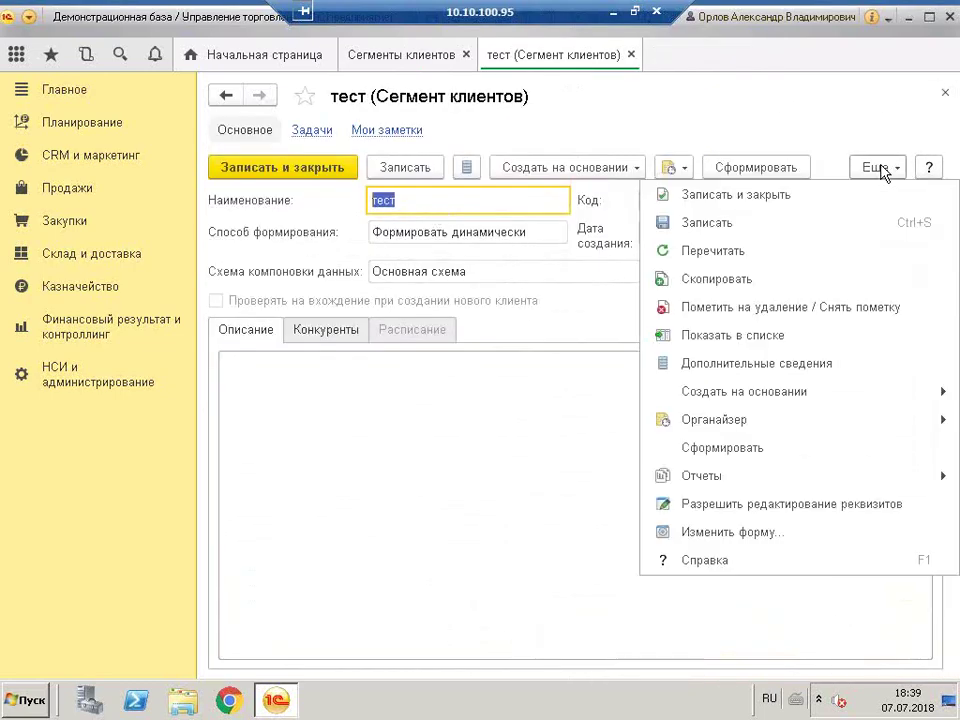
pyautogui.click(780, 504)
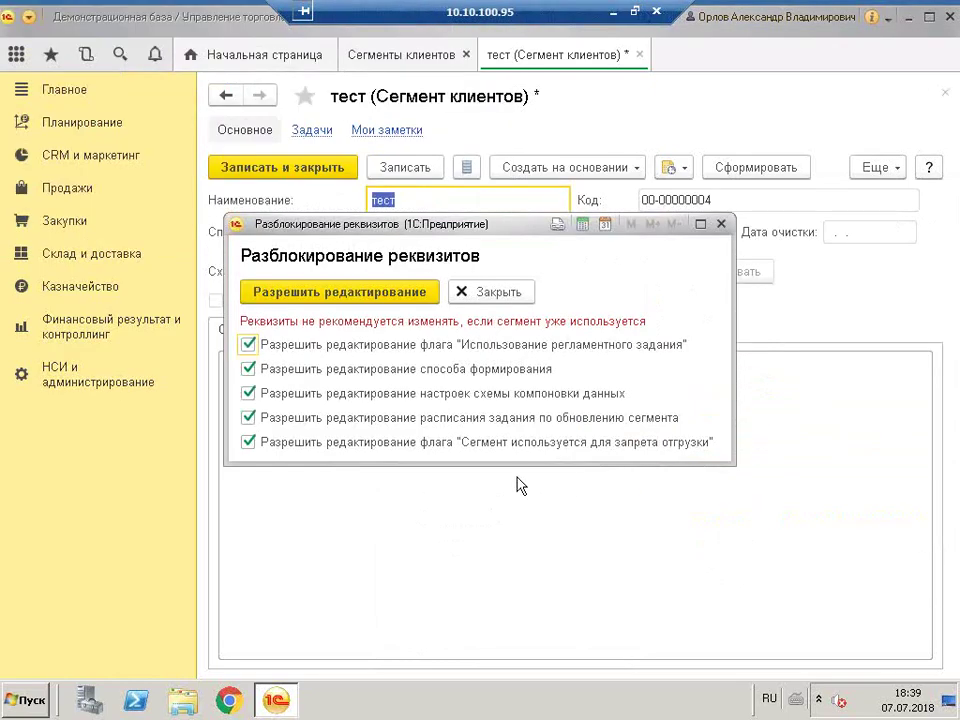
pyautogui.click(386, 292)
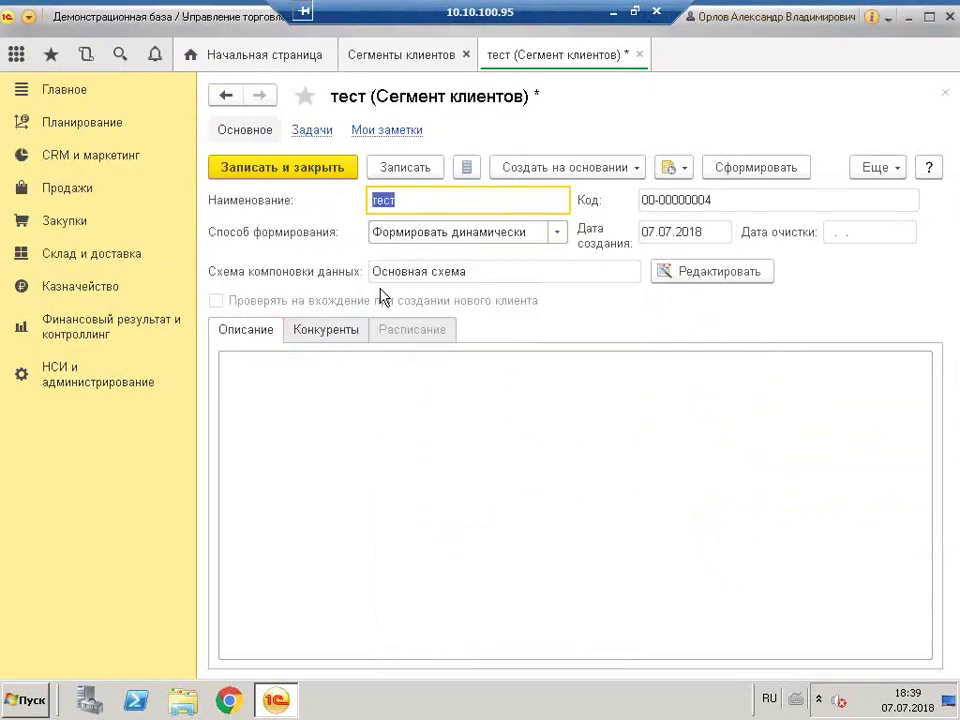
pyautogui.click(558, 232)
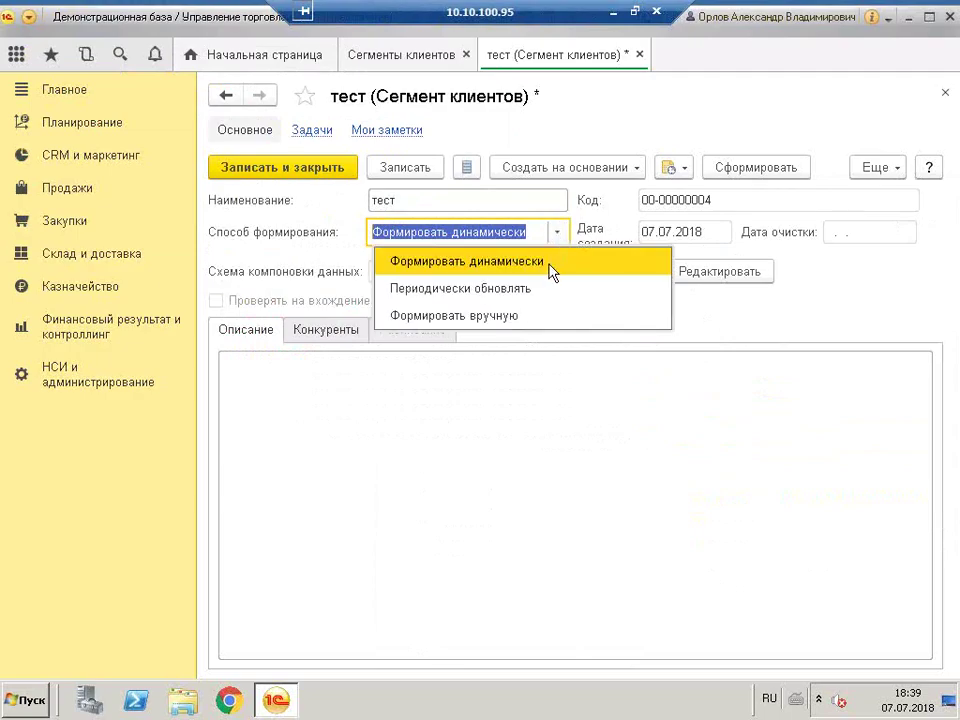
pyautogui.click(333, 240)
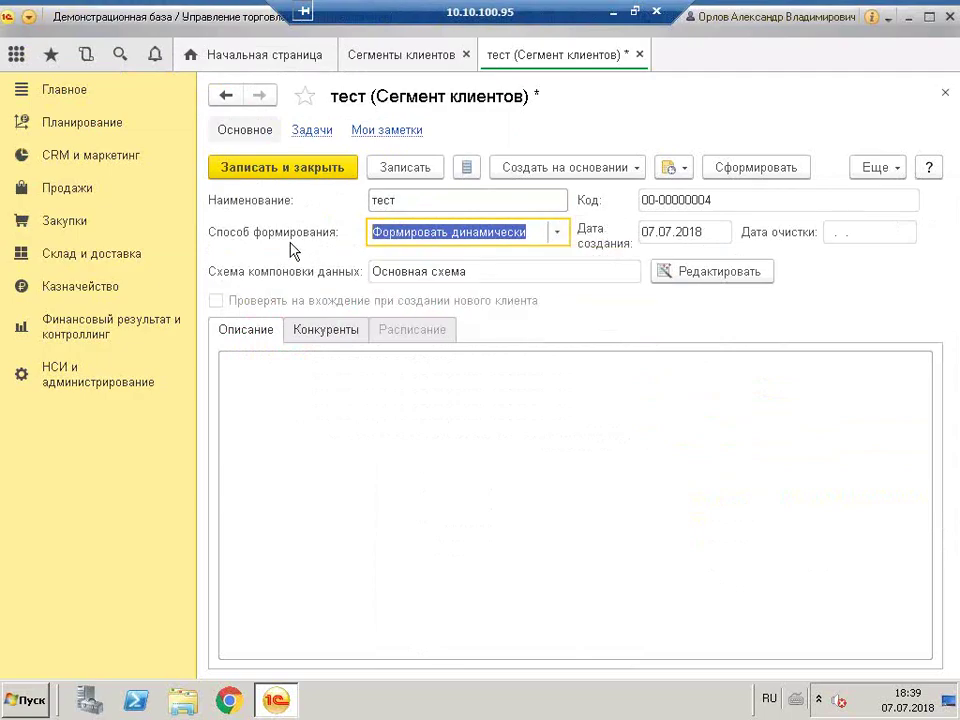
# Open the segment's Основная схема settings and examine the deletion-mark filter and the available fields under Партнер
pyautogui.click(399, 276)
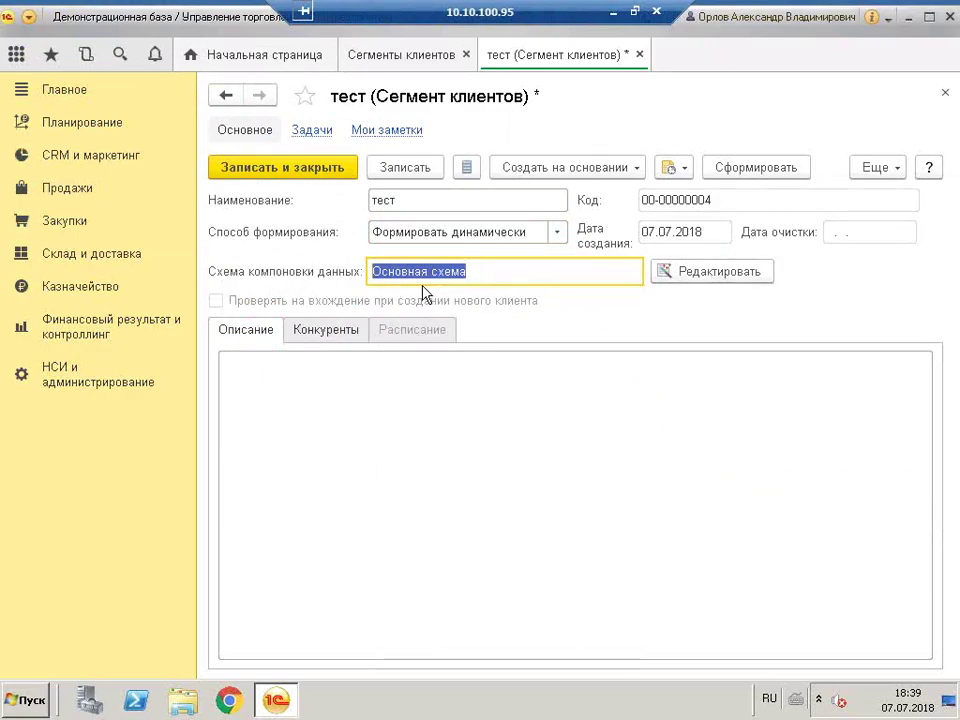
pyautogui.click(664, 272)
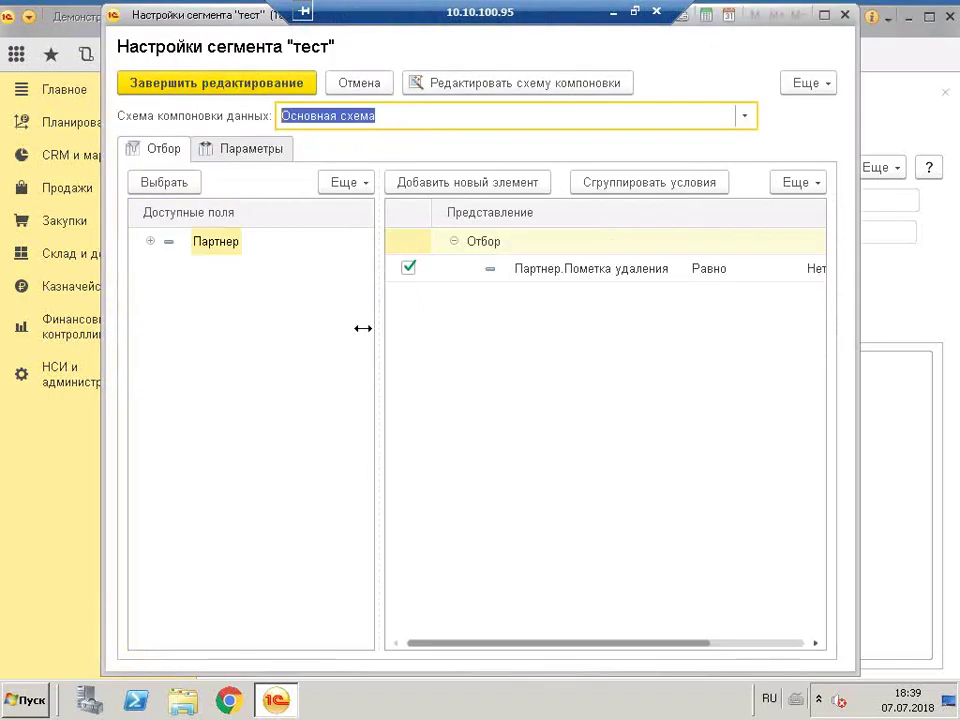
pyautogui.moveTo(379, 326); pyautogui.dragTo(307, 330)
pyautogui.click(506, 272)
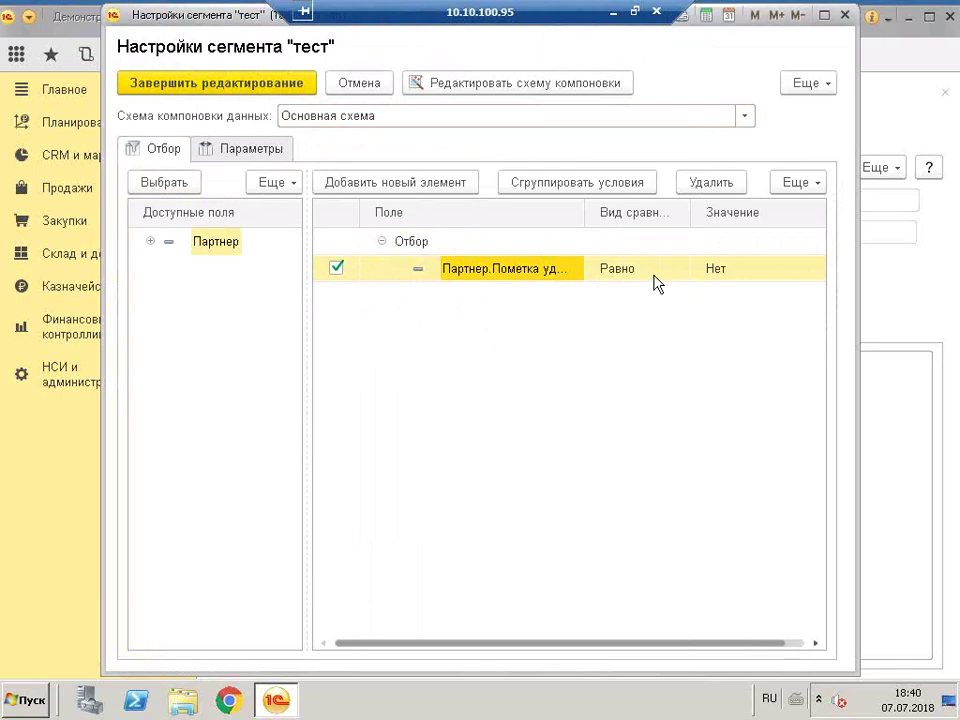
pyautogui.click(150, 243)
pyautogui.moveTo(306, 294); pyautogui.dragTo(476, 302)
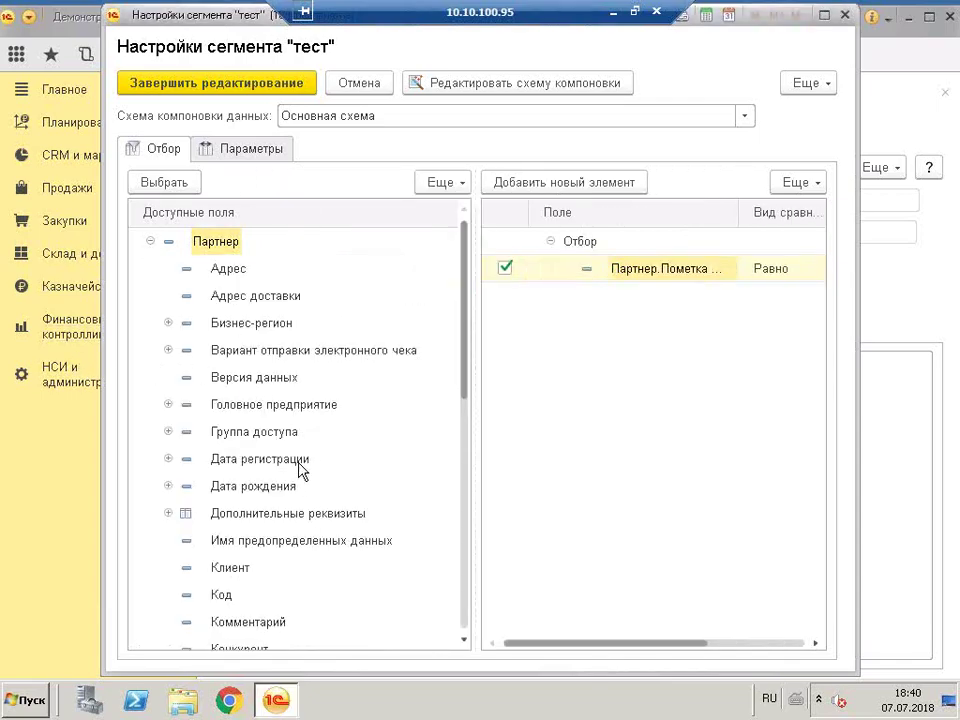
pyautogui.scroll(-2, 436, 420)
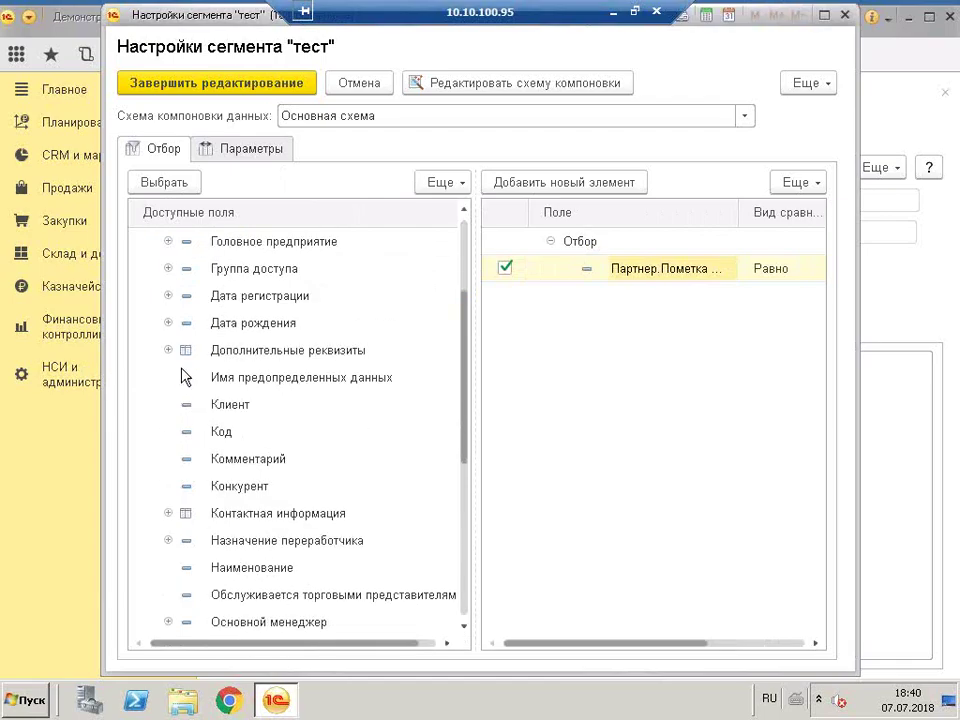
pyautogui.click(168, 352)
pyautogui.click(168, 352)
pyautogui.scroll(-4, 334, 400)
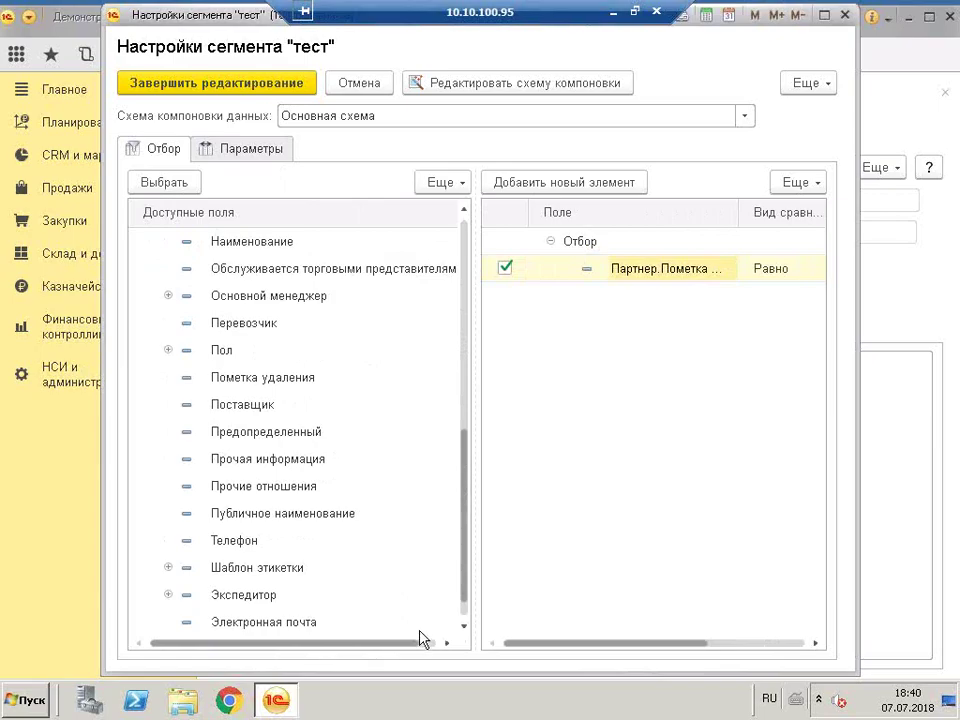
pyautogui.scroll(-1, 380, 500)
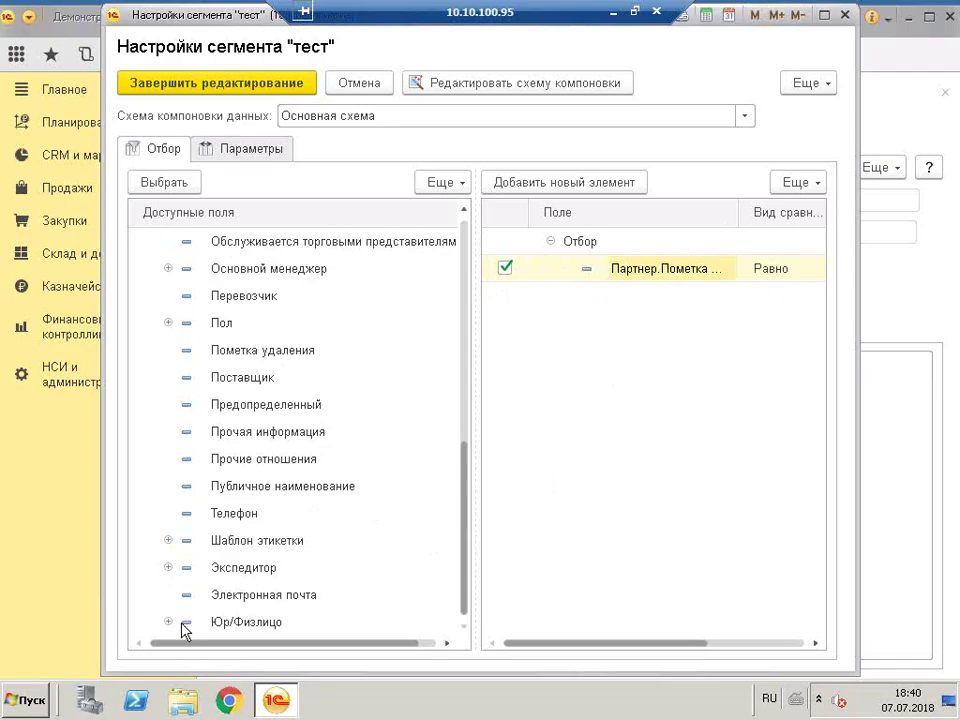
# Add a filter on the partner's Юр/Физлицо field with the В списке comparison, and delete that condition
pyautogui.click(230, 626)
pyautogui.doubleClick(230, 626)
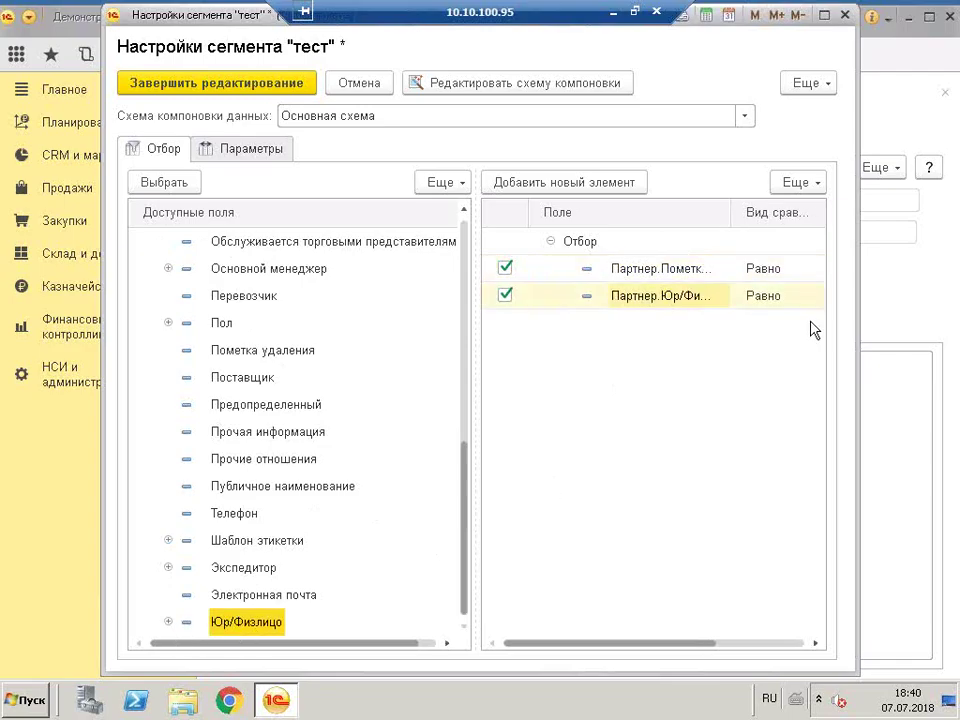
pyautogui.click(790, 297)
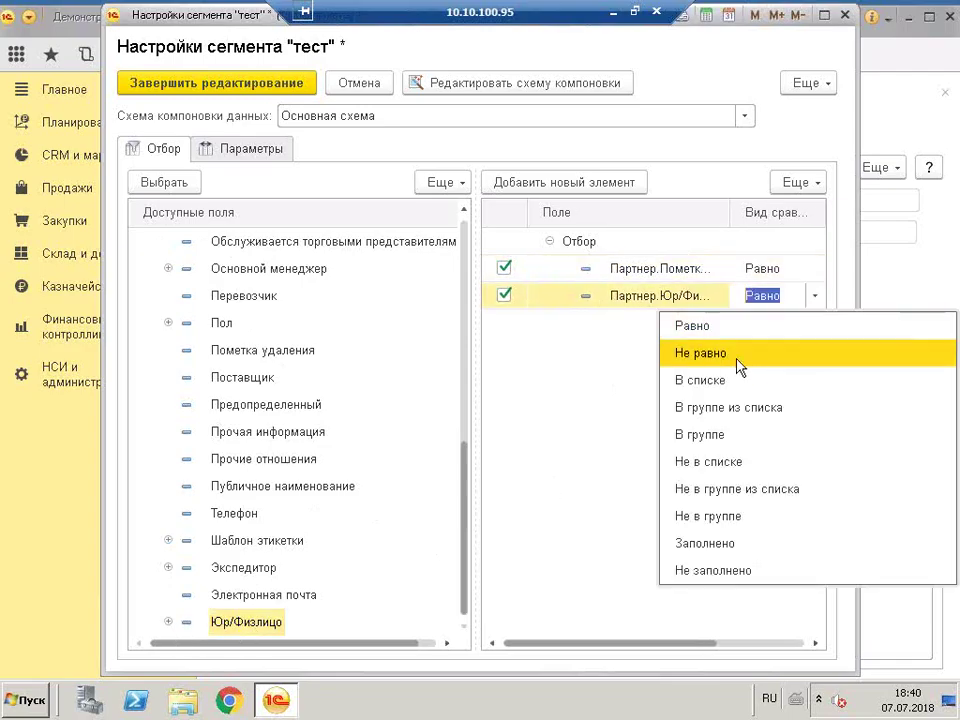
pyautogui.click(690, 381)
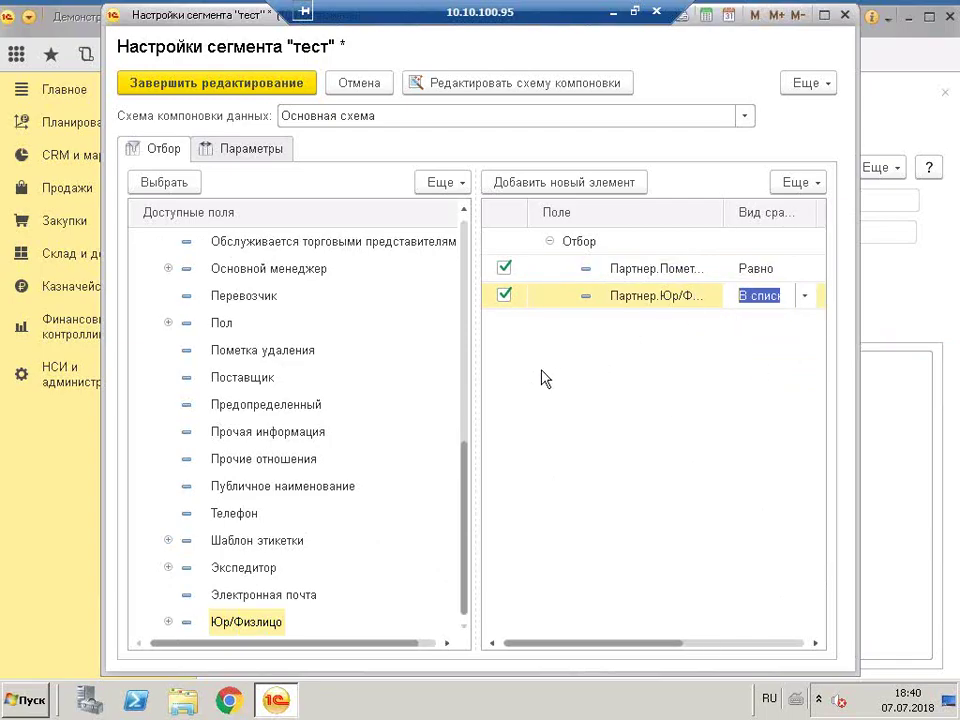
pyautogui.click(583, 364)
pyautogui.click(577, 297)
pyautogui.rightClick(577, 297)
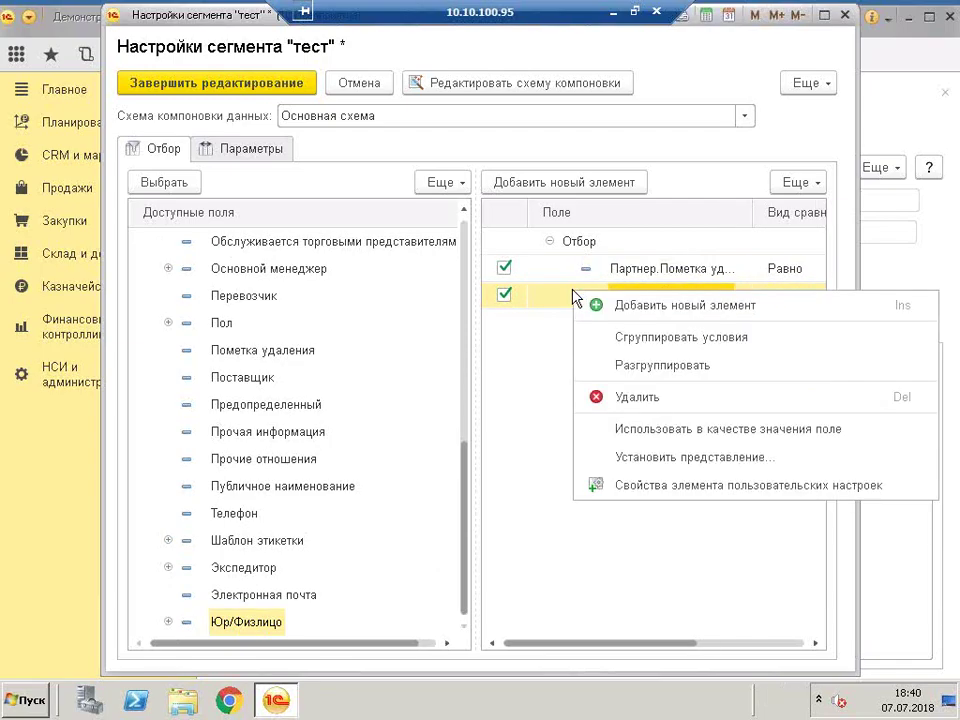
pyautogui.click(636, 397)
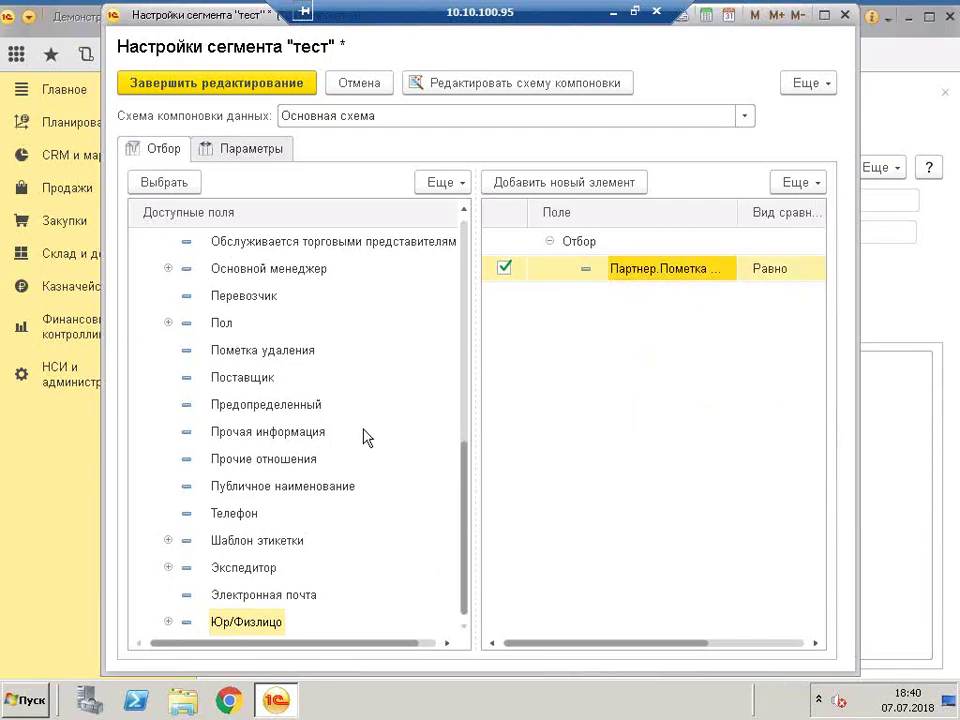
# Examine the remaining Партнер fields available for filtering and the parameters of the segment settings
pyautogui.click(282, 334)
pyautogui.scroll(7, 282, 338)
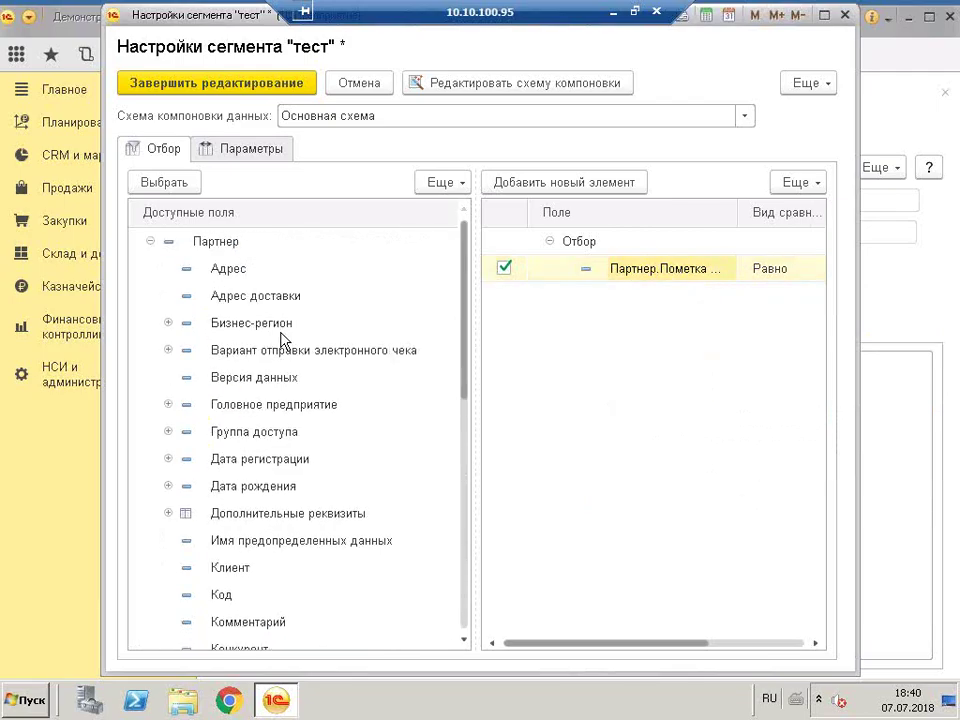
pyautogui.scroll(-2, 281, 350)
pyautogui.scroll(2, 282, 368)
pyautogui.moveTo(466, 268); pyautogui.dragTo(328, 204)
pyautogui.click(235, 150)
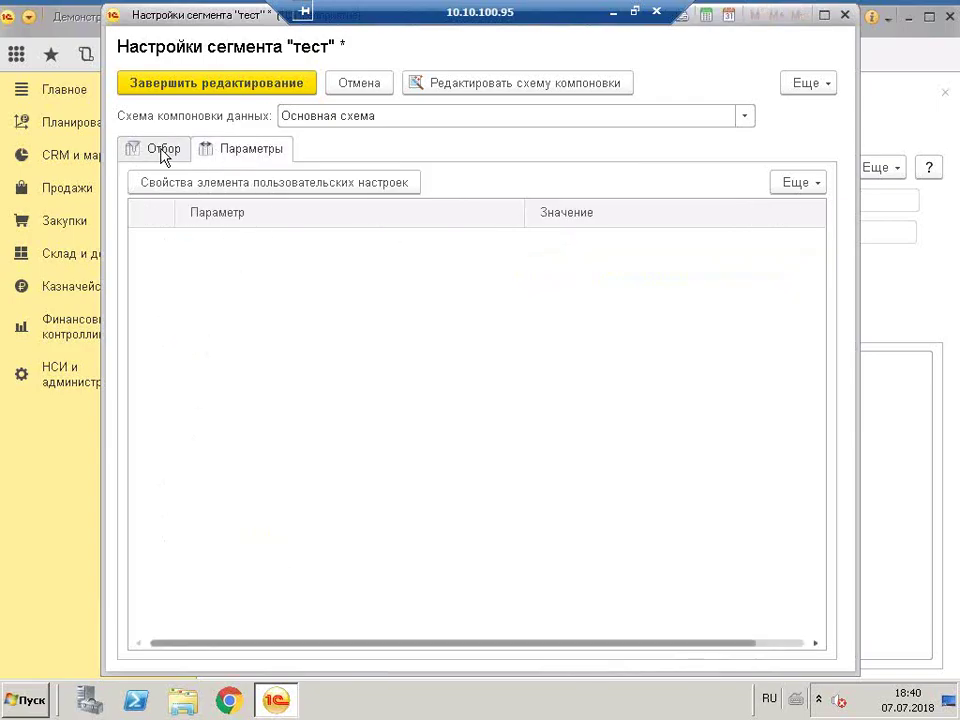
pyautogui.click(164, 151)
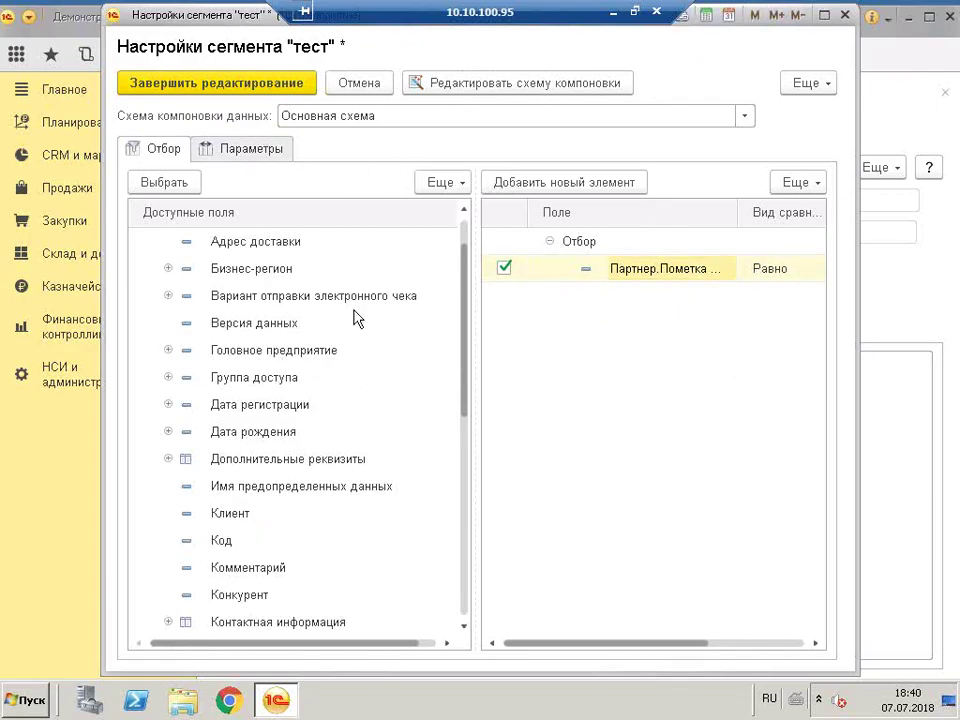
pyautogui.scroll(-6, 355, 413)
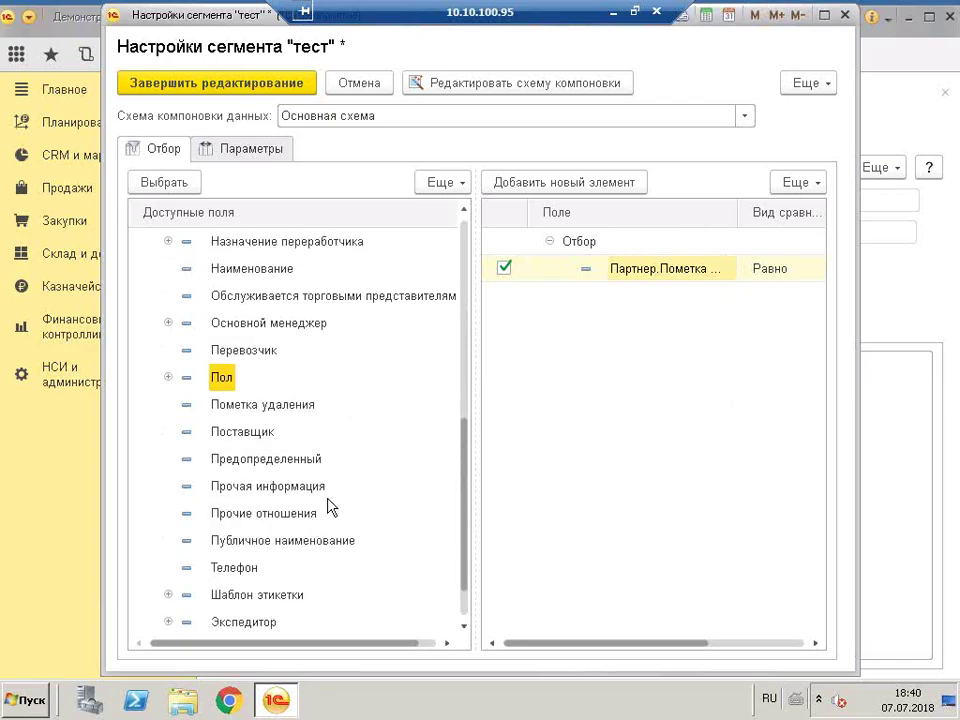
pyautogui.scroll(-1, 326, 506)
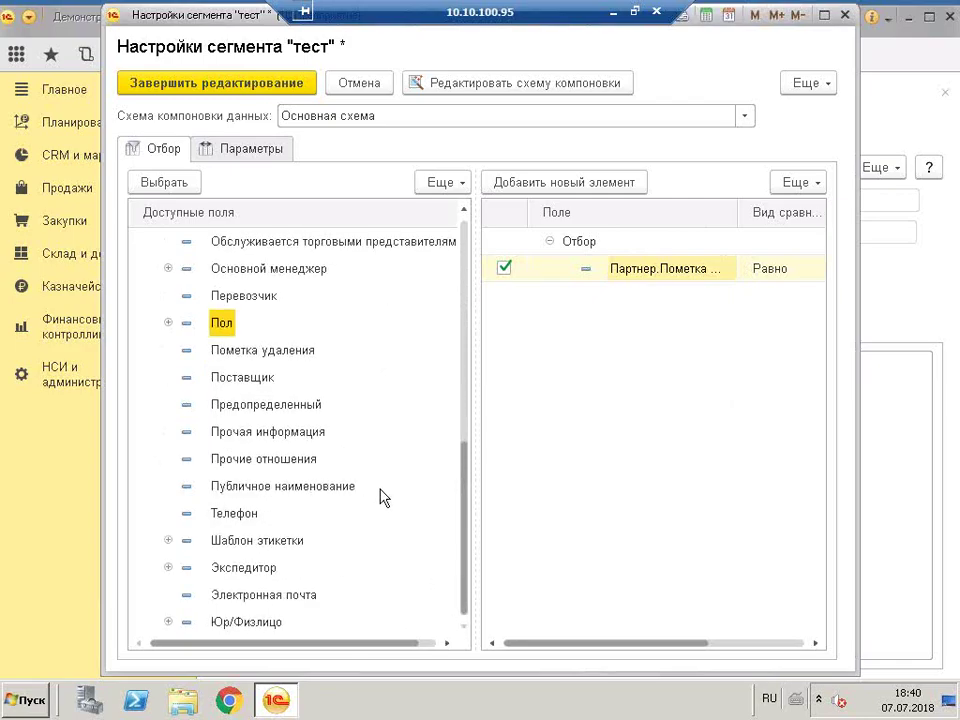
# Reopen the segment's settings without keeping the pending changes, and add filters on the partner's Клиент and Бизнес-регион fields
pyautogui.click(843, 15)
pyautogui.click(465, 366)
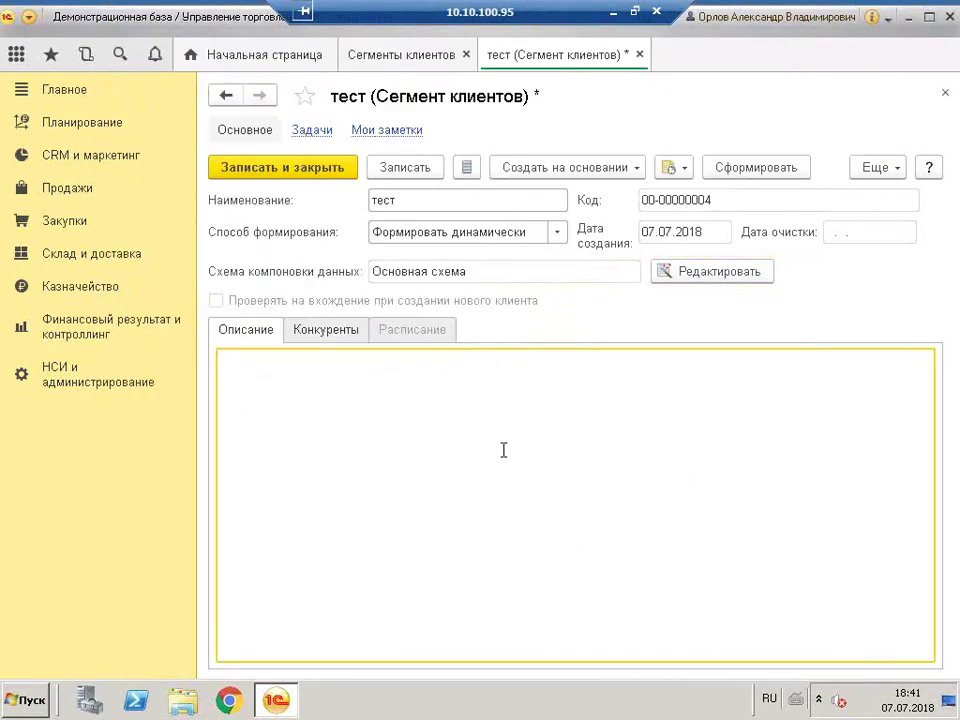
pyautogui.click(738, 279)
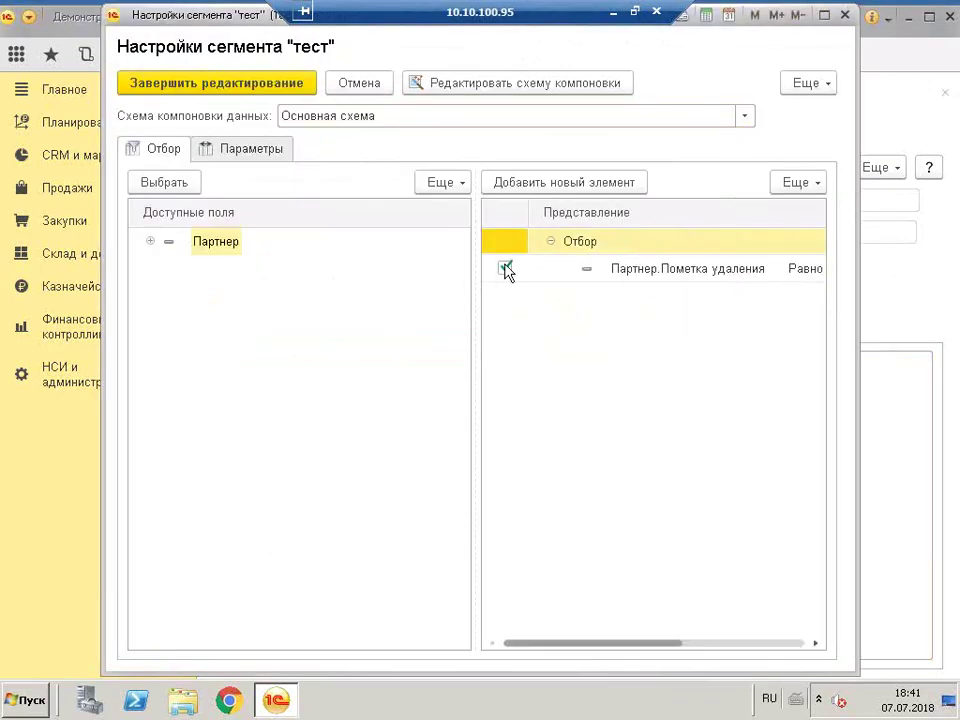
pyautogui.click(151, 242)
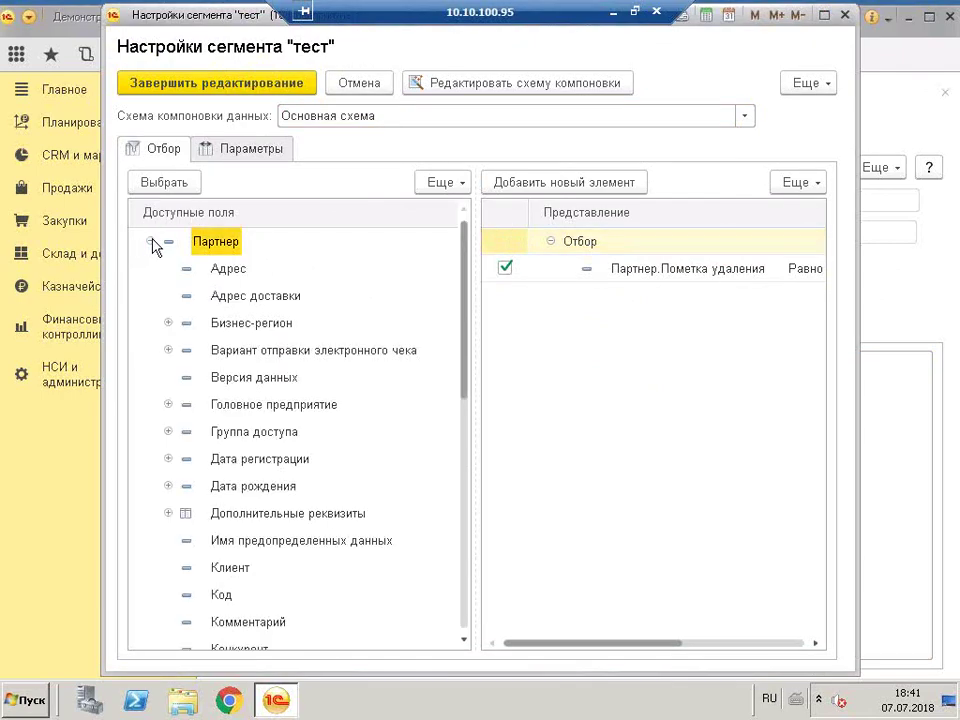
pyautogui.doubleClick(246, 568)
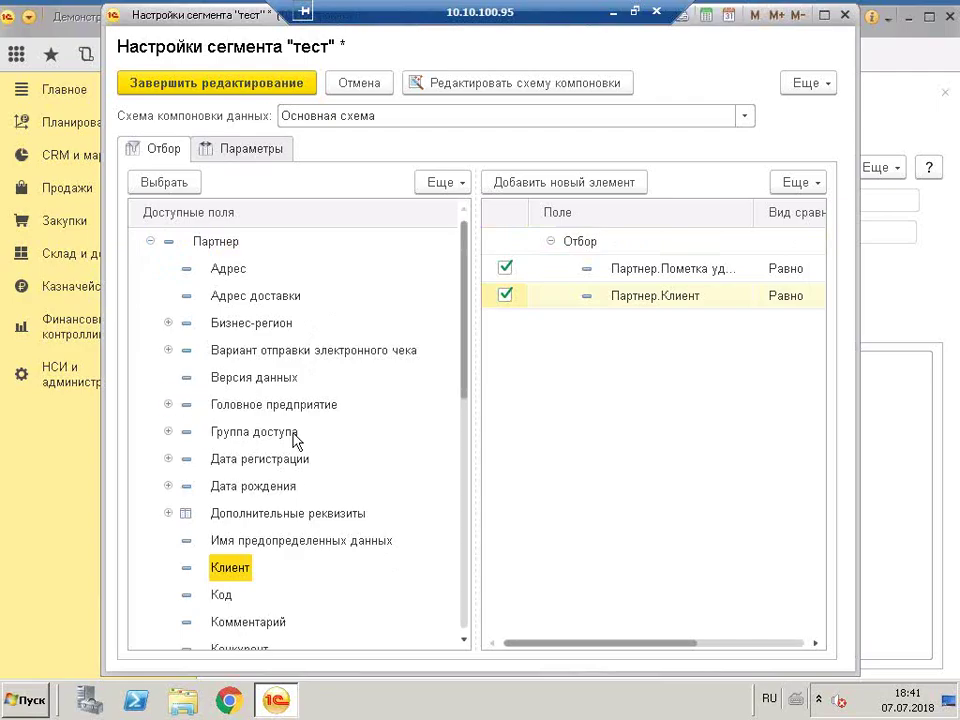
pyautogui.click(265, 316)
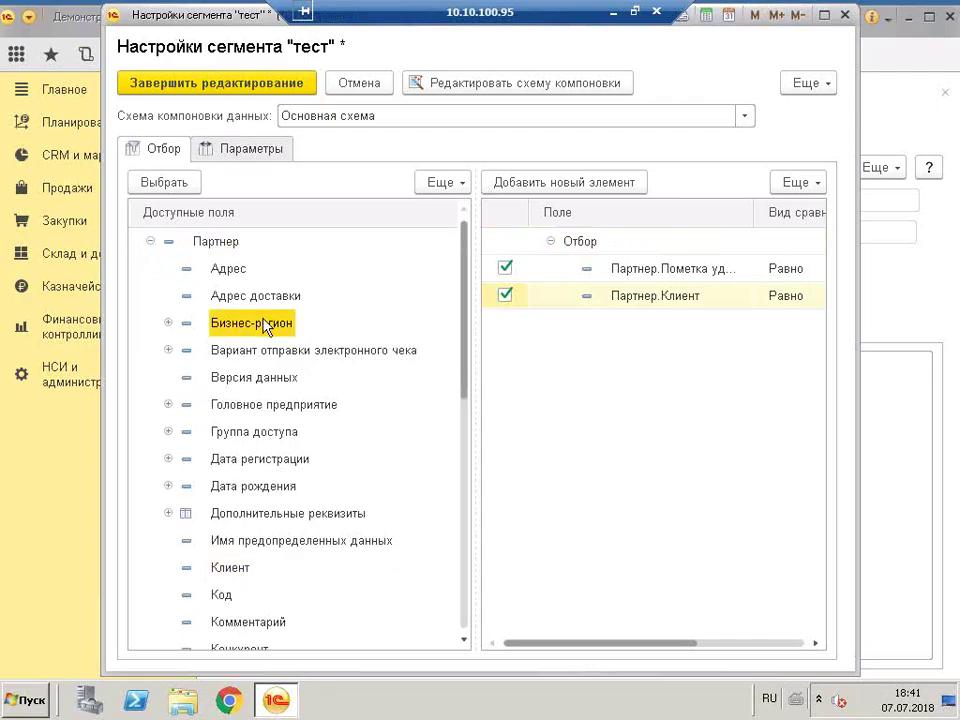
pyautogui.doubleClick(265, 324)
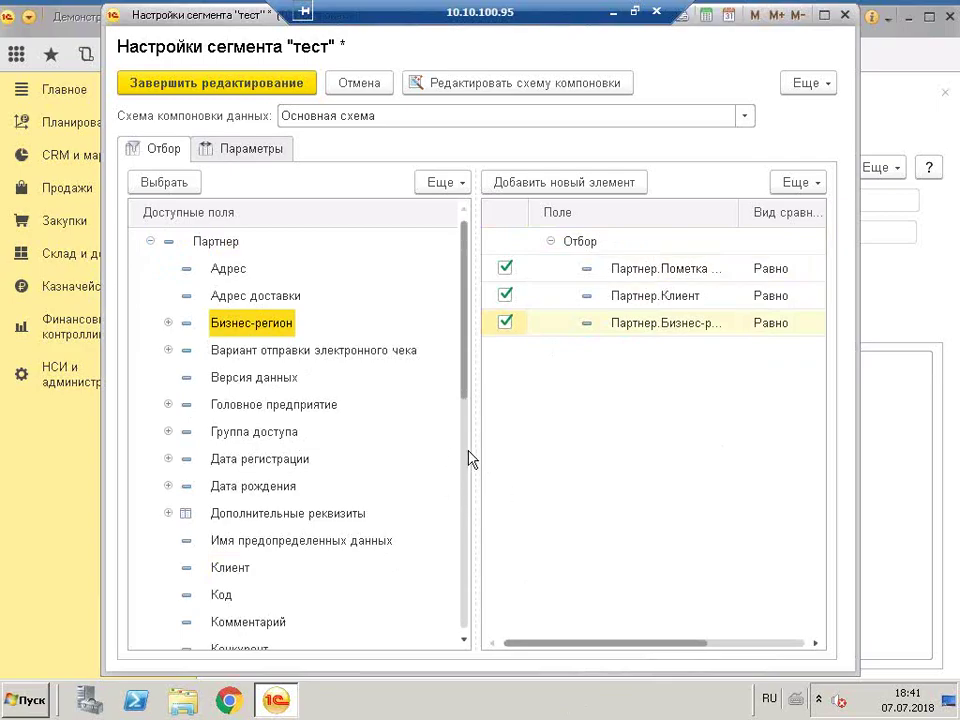
# Set the Бизнес-регион filter's value to the region matching "мос" and finish editing the segment settings
pyautogui.moveTo(662, 645); pyautogui.dragTo(799, 640)
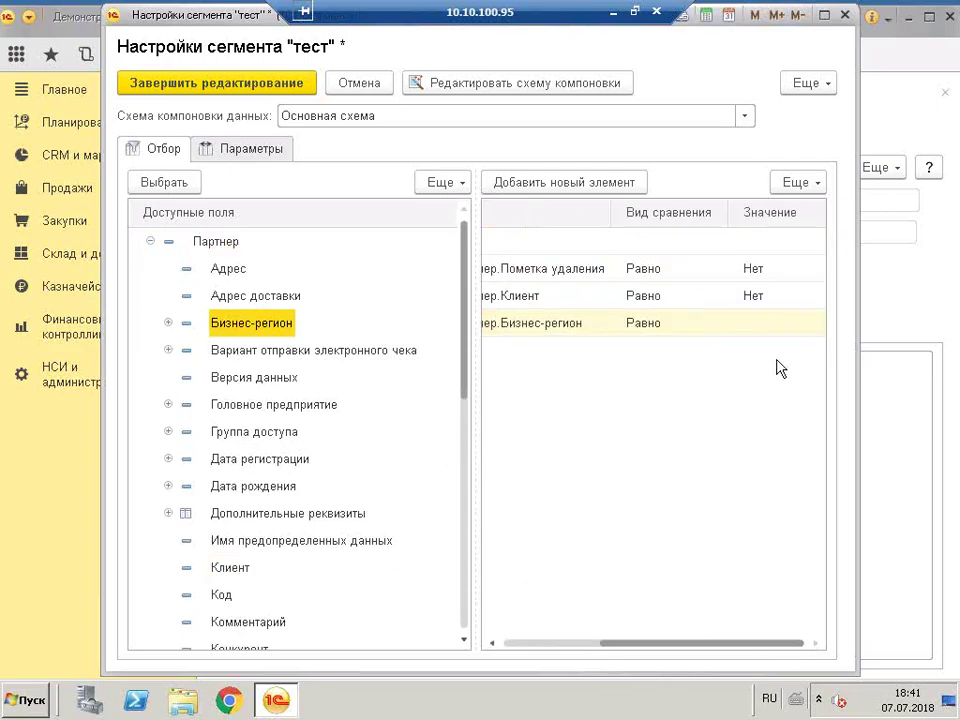
pyautogui.click(772, 324)
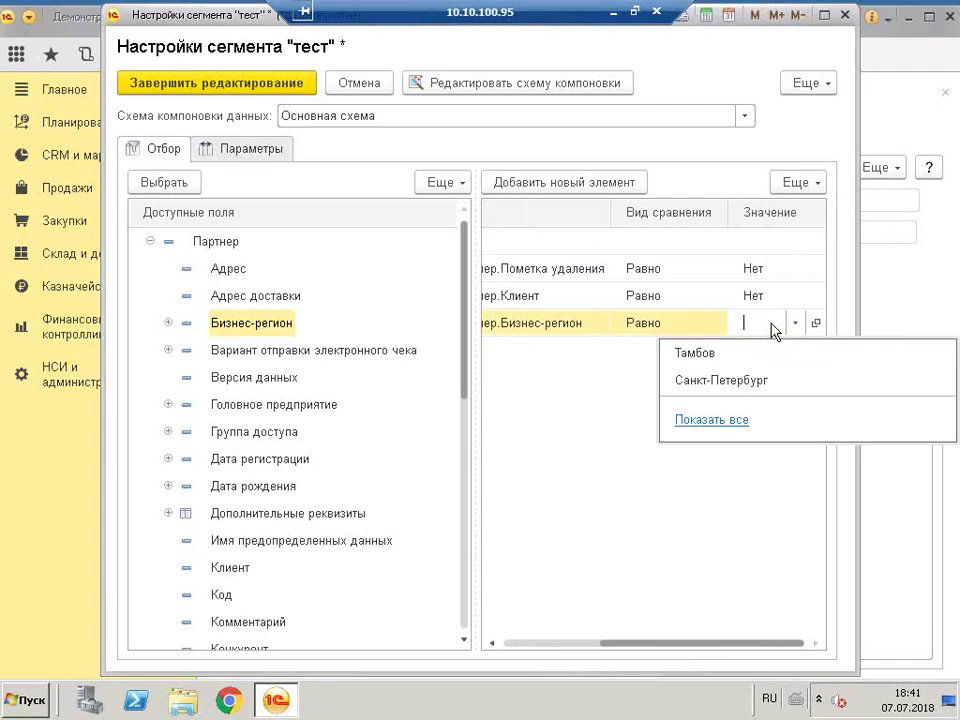
pyautogui.write('мос')
pyautogui.click(763, 355)
pyautogui.click(288, 84)
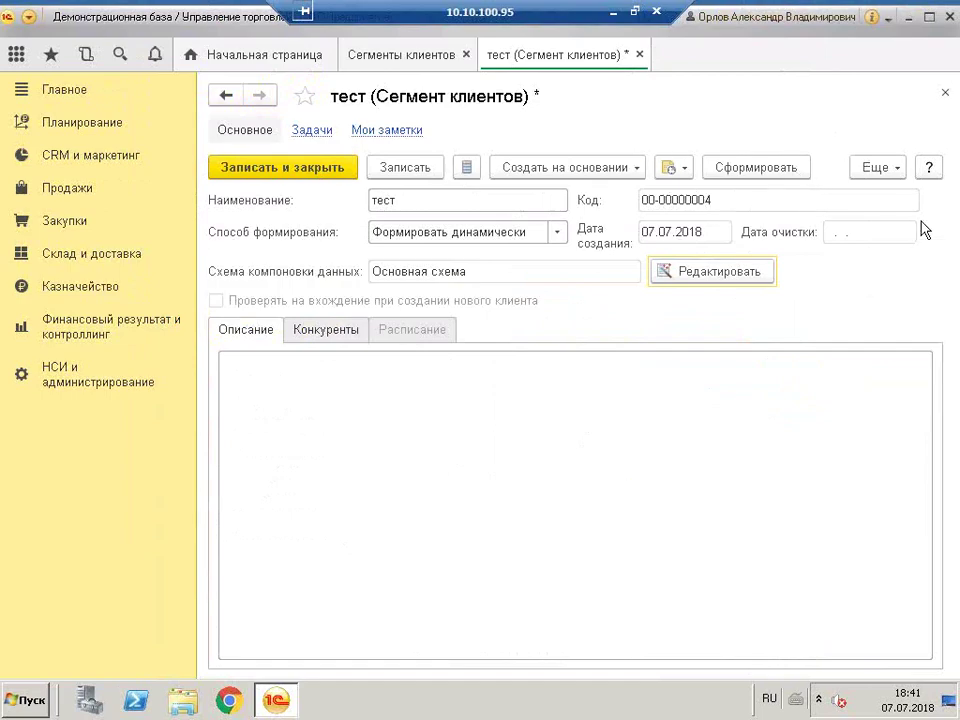
# Open the Состав сегмента report for the тест segment, refresh it, examine the listed clients, and close the report
pyautogui.click(883, 167)
pyautogui.moveTo(803, 485)
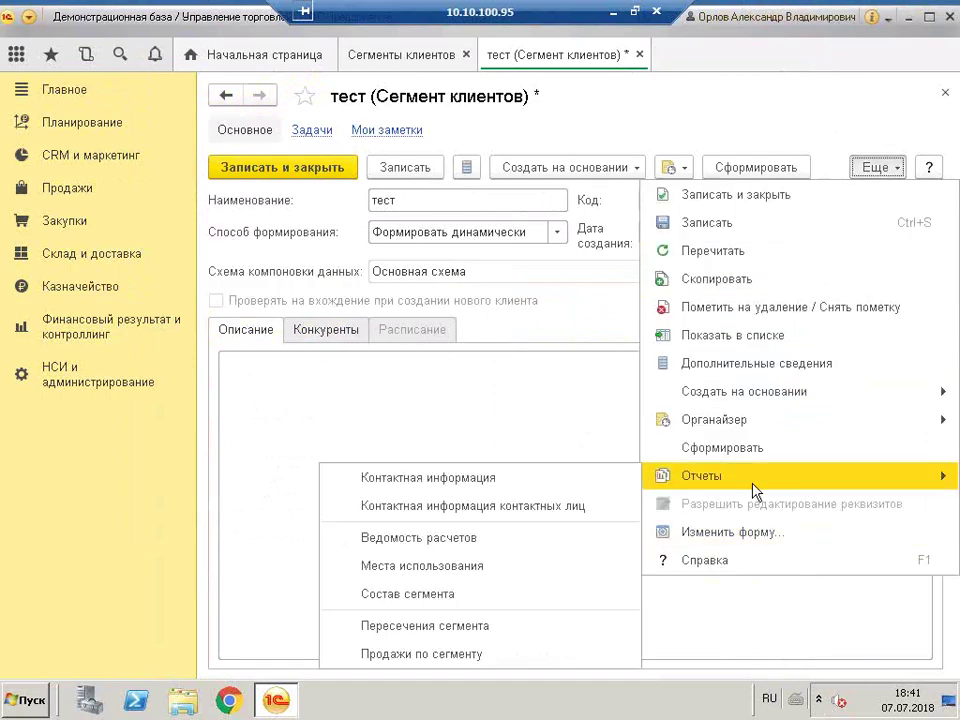
pyautogui.click(478, 596)
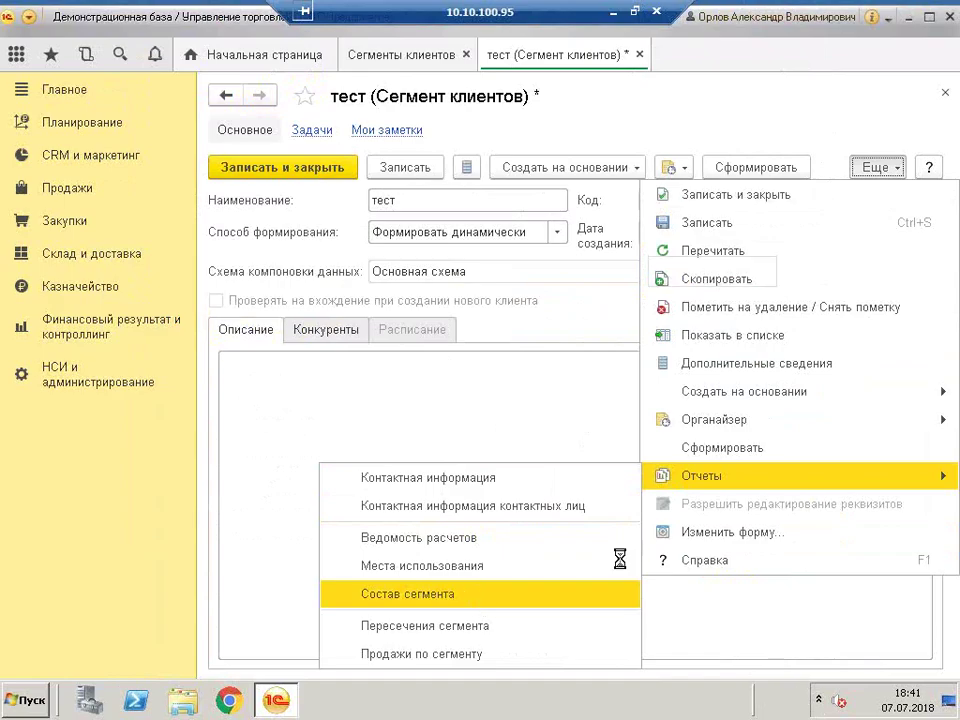
pyautogui.scroll(-6, 390, 330)
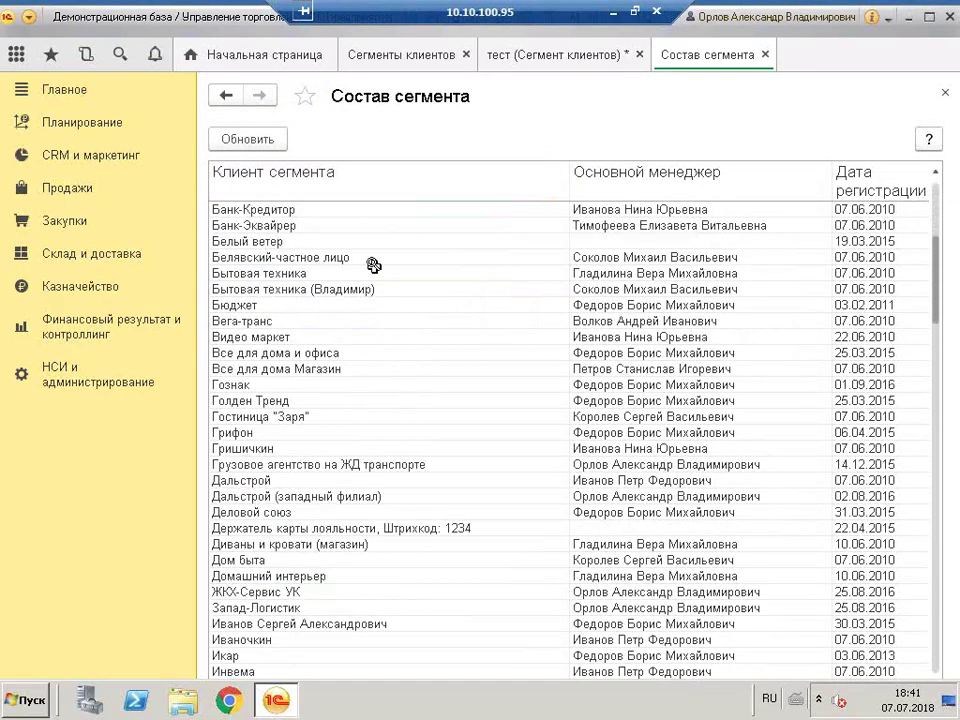
pyautogui.click(270, 142)
pyautogui.click(575, 462)
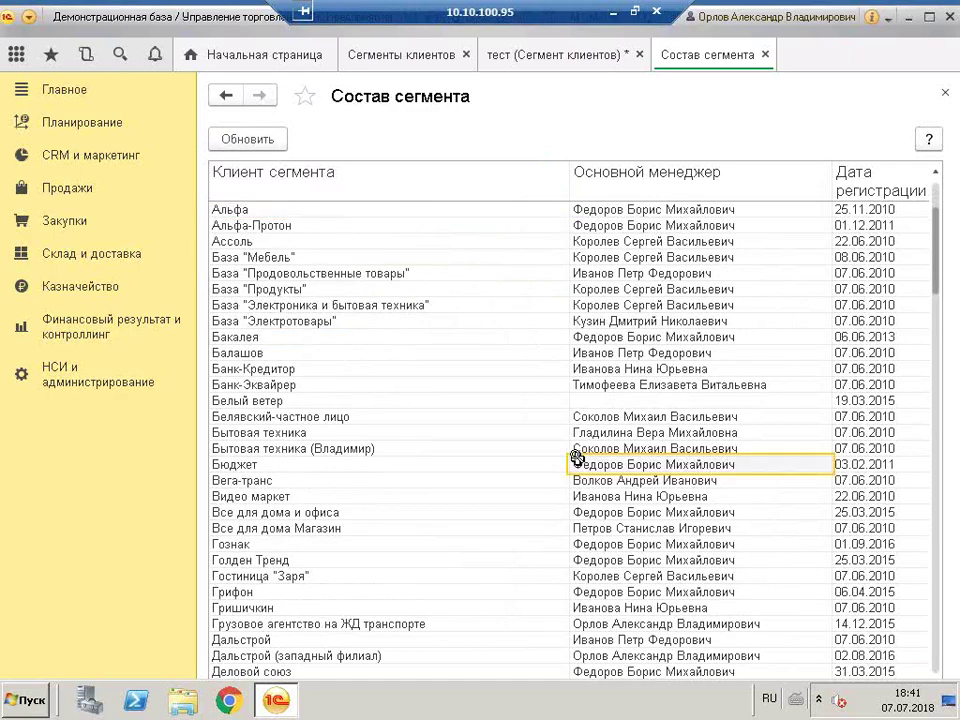
pyautogui.click(945, 93)
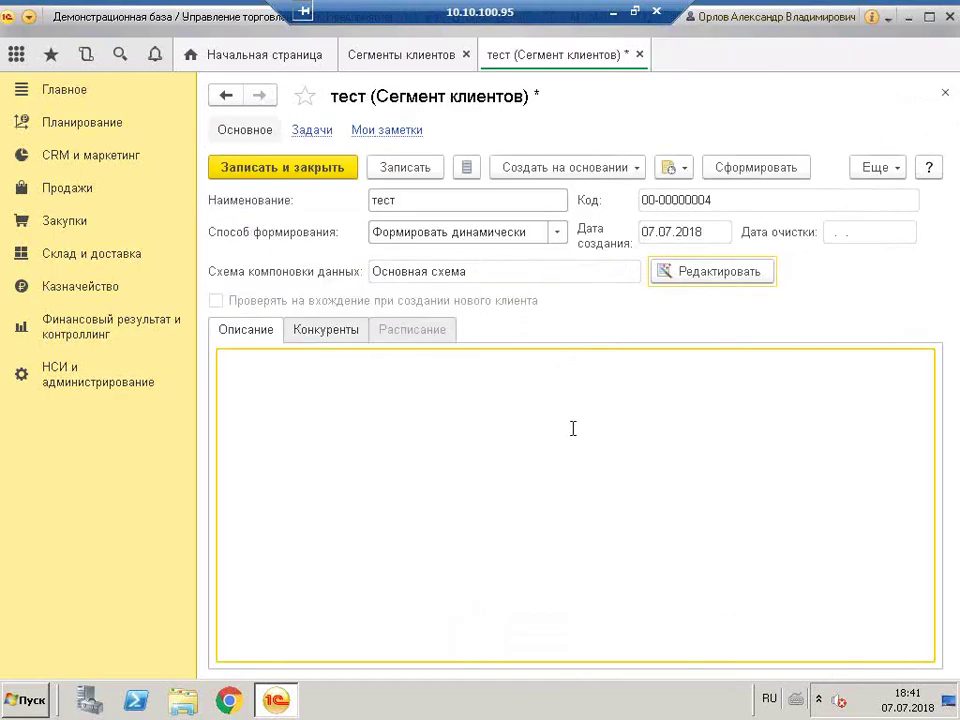
# Save and close the тест segment, and close the Сегменты клиентов list
pyautogui.click(310, 170)
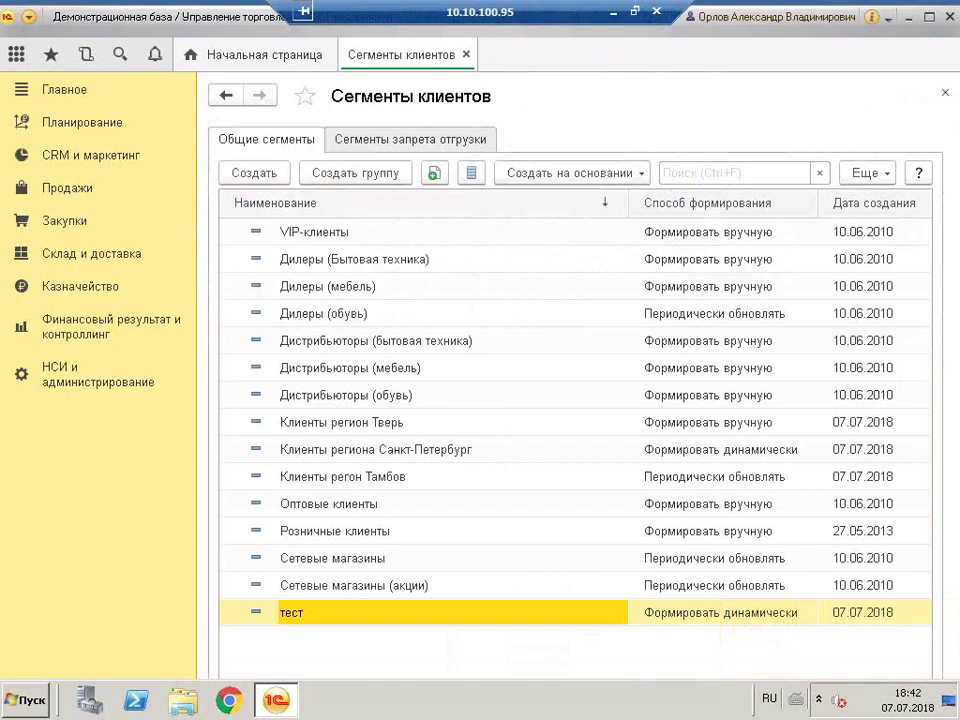
pyautogui.press('Escape')
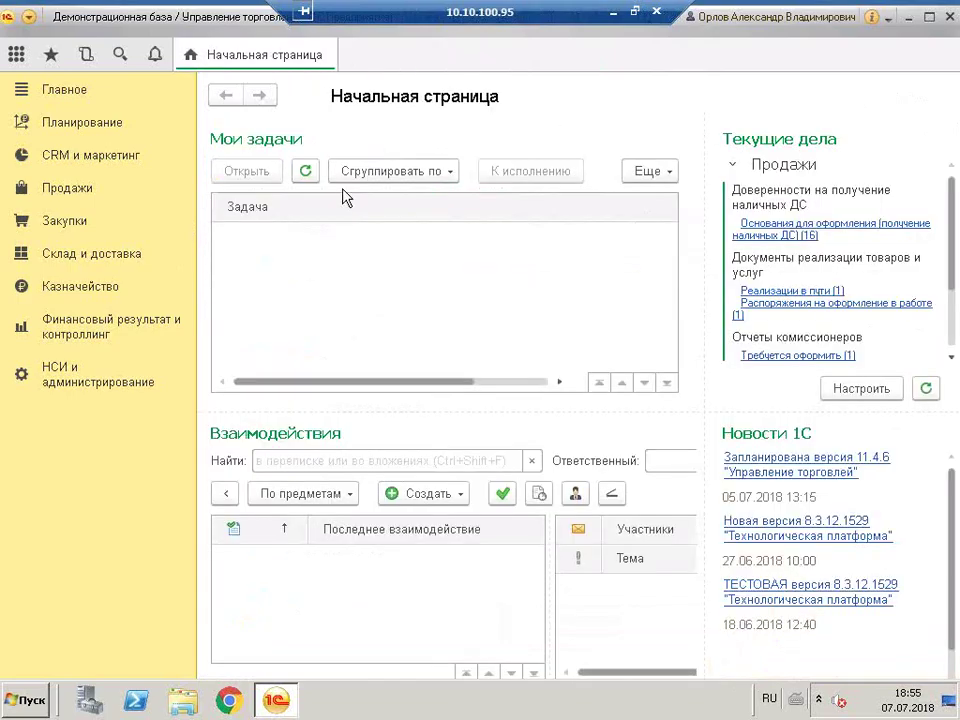